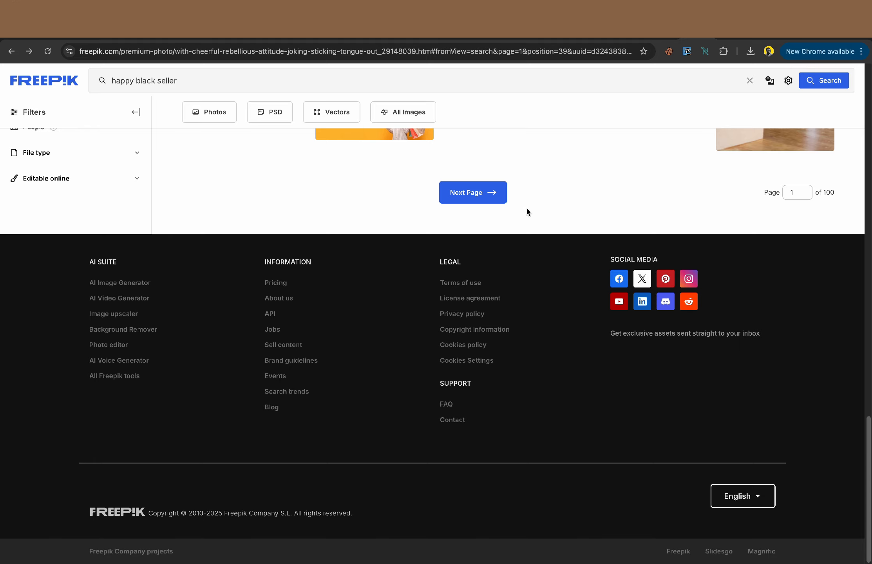
Capture a screenshot of the top of the Freepik results page for "happy black seller", without the browser bars.
scroll(526, 210, "up", 15)
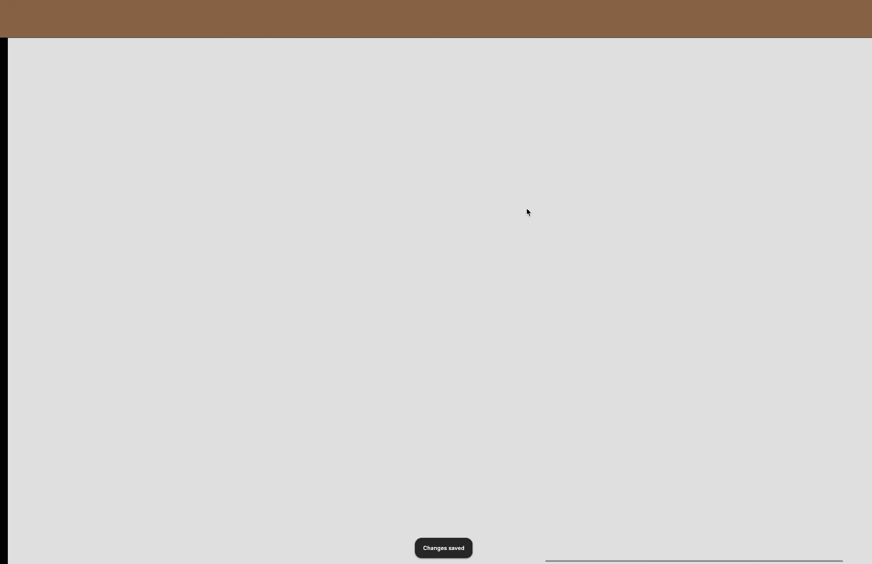
key("ctrl+Left")
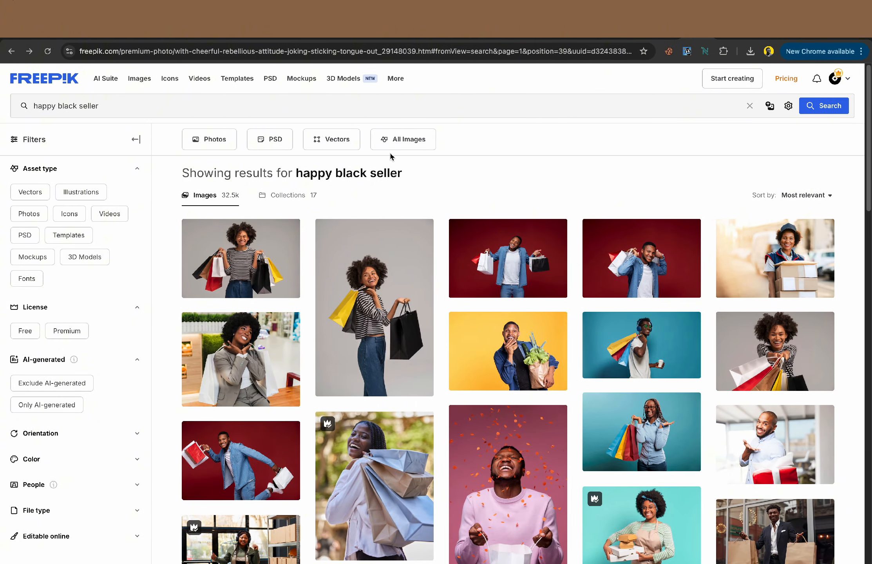
key("super+shift+4")
left_click_drag(1, 63, 871, 563)
Switch to Figma and place the captured results-page screenshot on an empty area of the Dreamax canvas.
key("ctrl+Right")
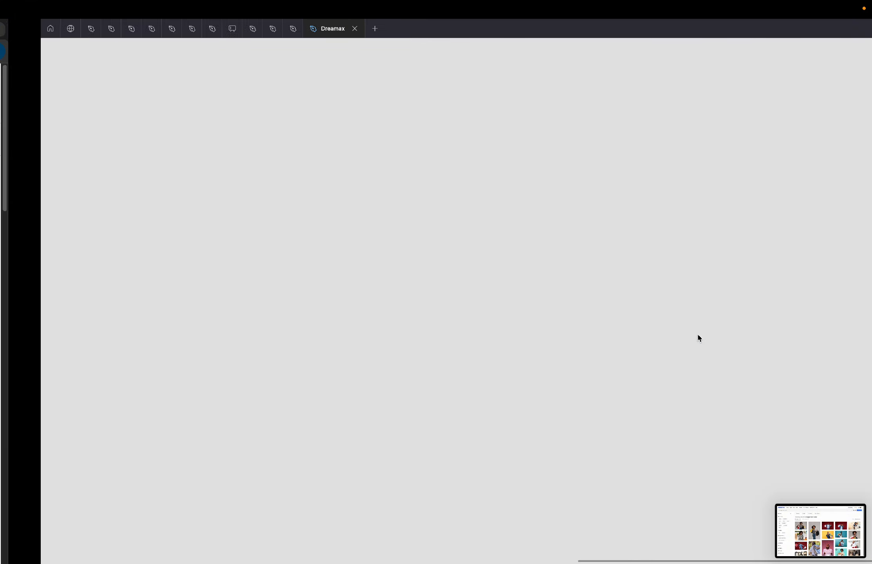
left_click_drag(818, 529, 418, 246)
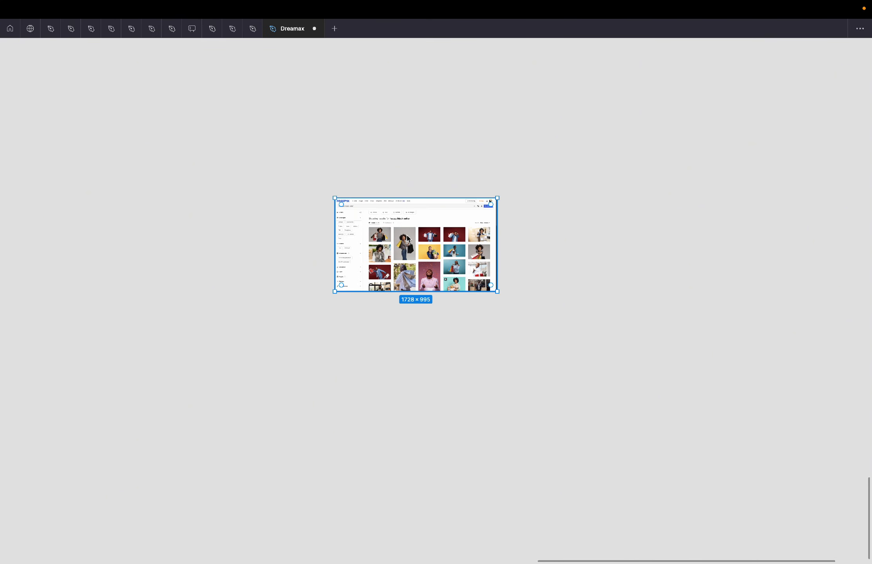
key("shift+2")
scroll(408, 238, "down", 3)
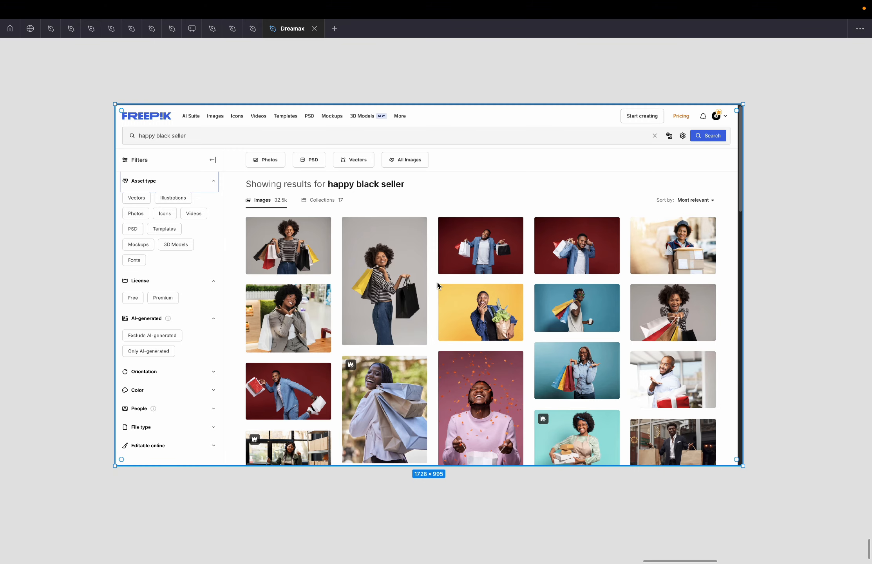
Examine the placed screenshot's image grid, results heading, search field and overall page layout.
scroll(480, 383, "up", 3)
scroll(480, 384, "up", 1)
scroll(480, 384, "down", 1)
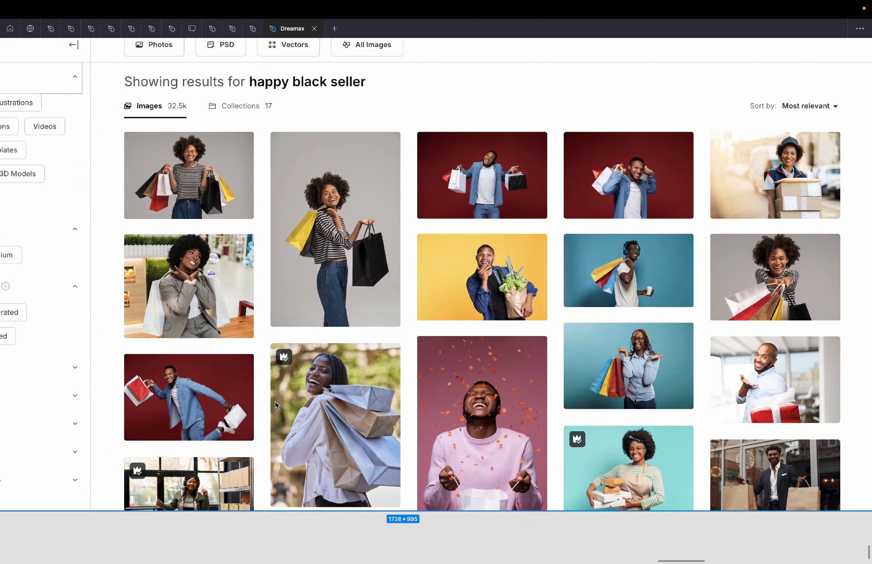
scroll(500, 377, "down", 5)
scroll(499, 377, "up", 3)
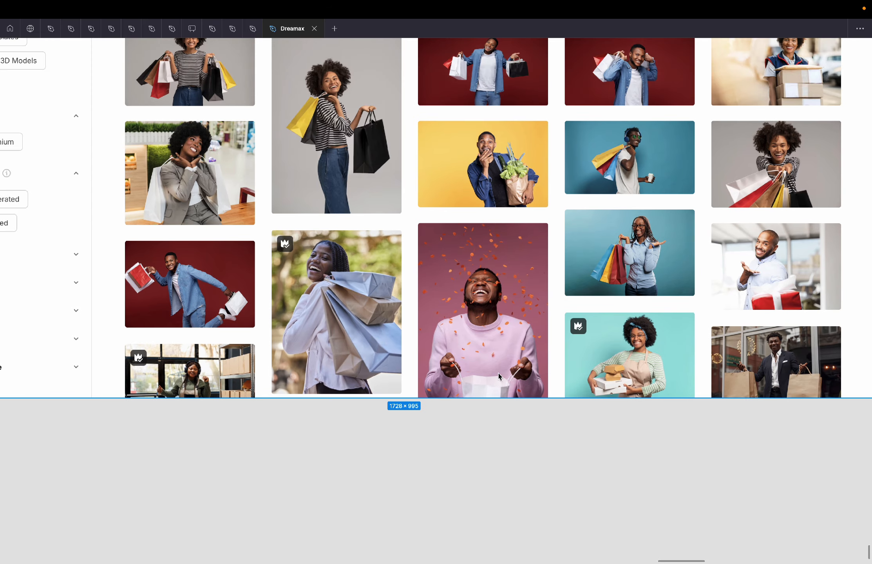
scroll(494, 332, "up", 4)
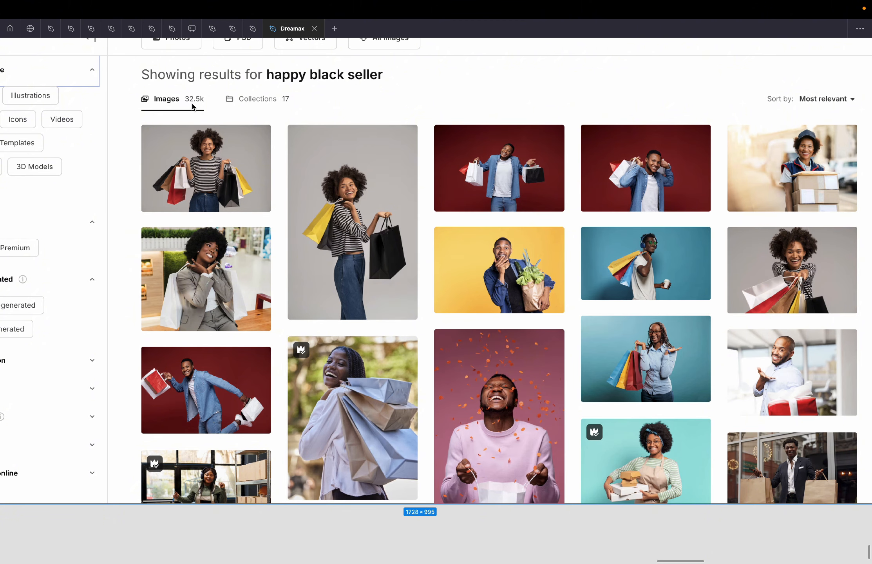
scroll(192, 106, "up", 5)
scroll(193, 107, "left", 8)
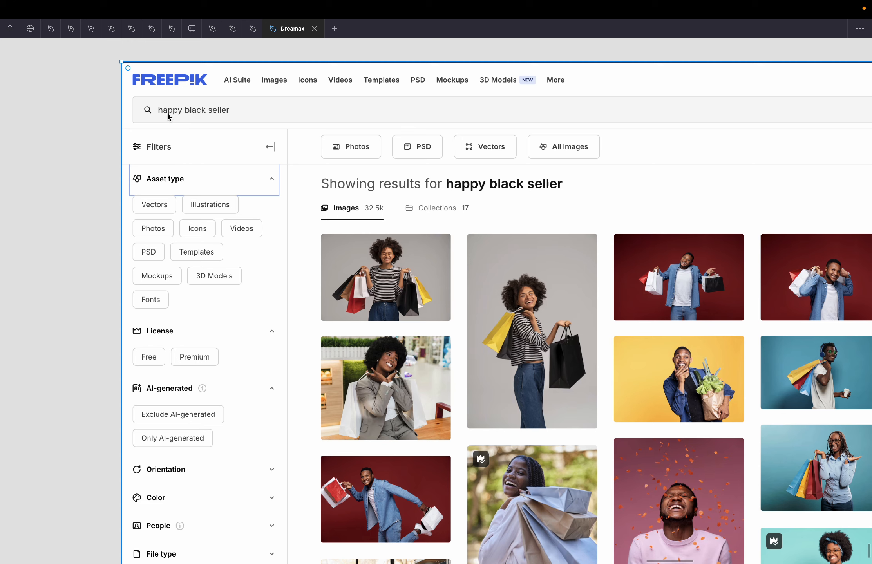
scroll(183, 111, "down", 5)
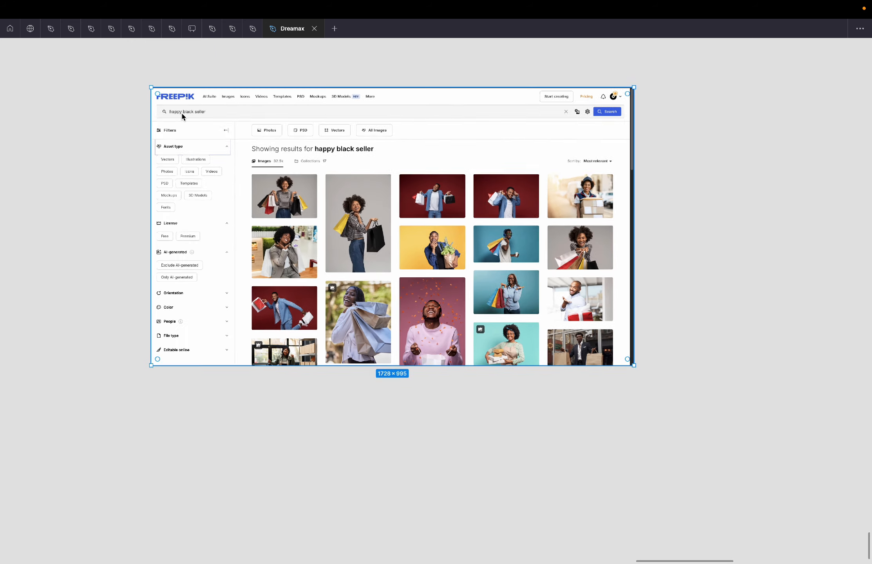
scroll(183, 115, "up", 2)
scroll(183, 116, "up", 2)
scroll(182, 115, "left", 1)
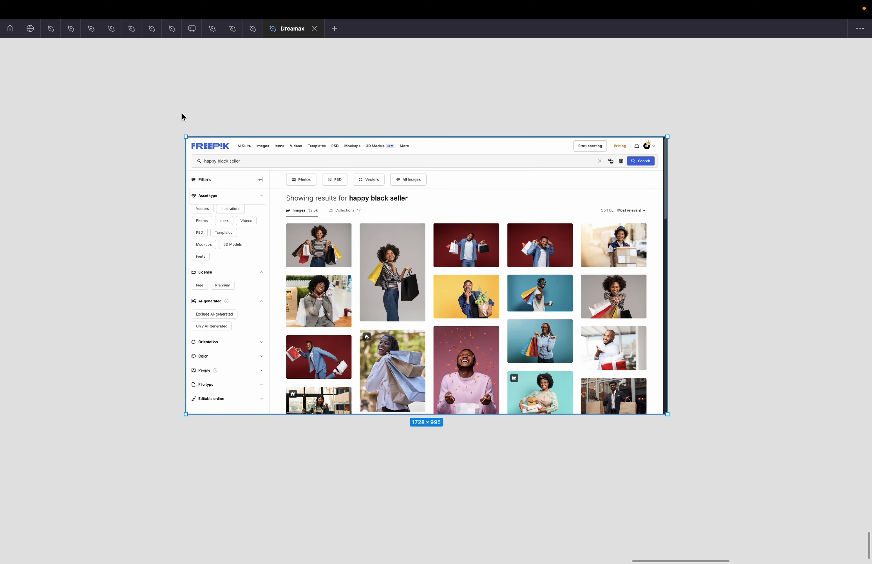
Wrap the Freepik screenshot in a frame with Frame selection and hide the editor interface.
key("super+backslash")
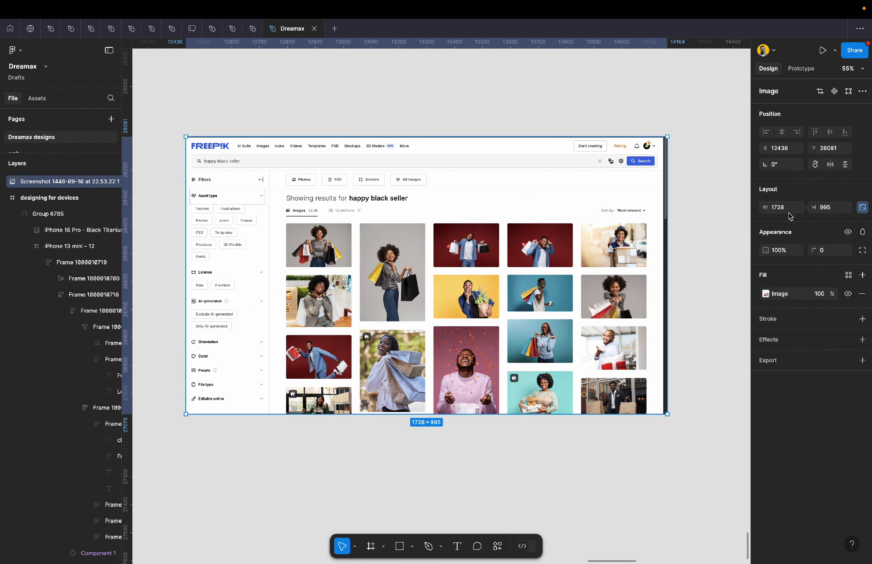
right_click(619, 231)
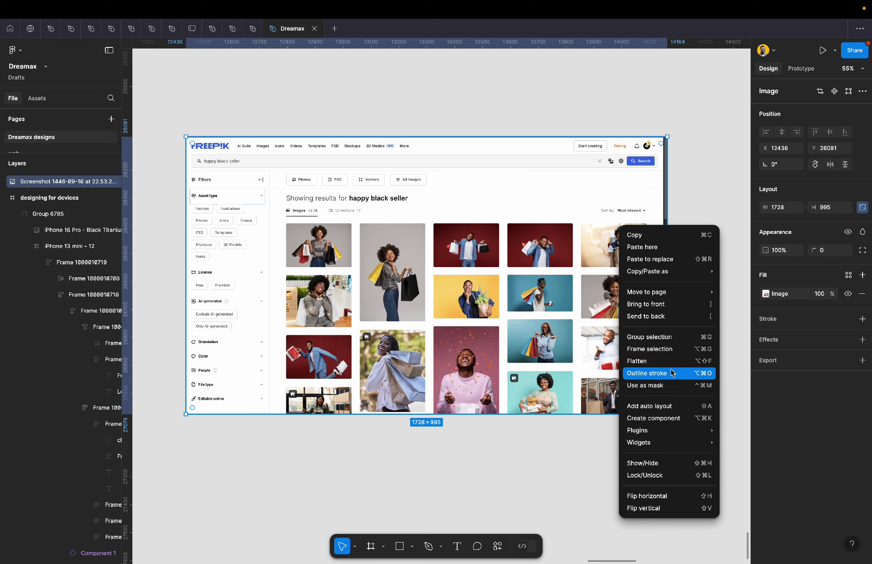
left_click(653, 353)
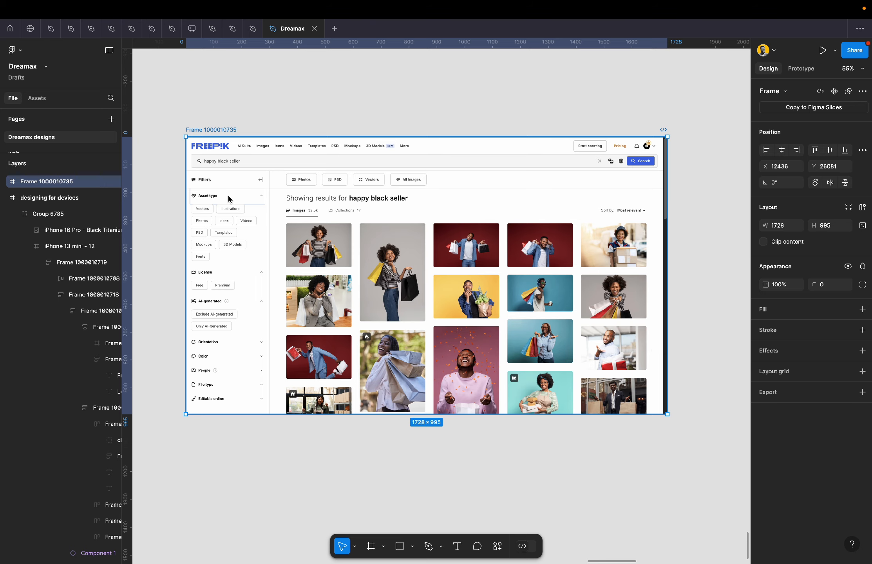
scroll(228, 195, "up", 5)
scroll(229, 199, "down", 5)
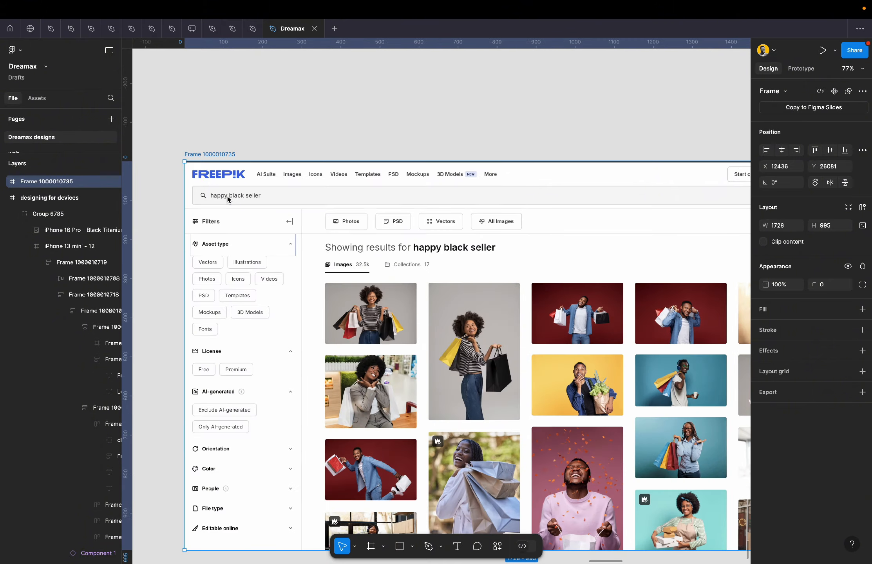
key("ctrl+backslash")
Examine the framed page's header navigation, account area and filter sidebar up close and as a whole.
scroll(228, 198, "down", 2)
scroll(228, 197, "right", 2)
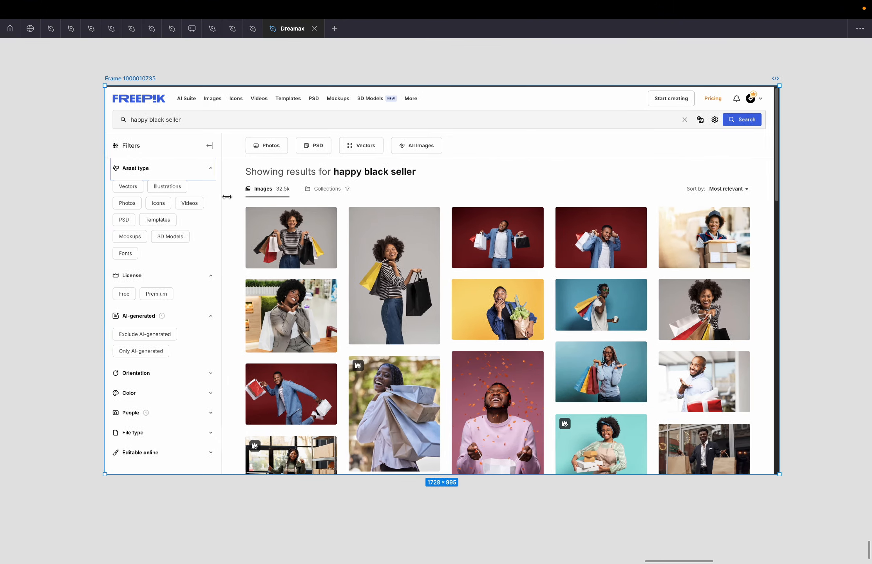
scroll(227, 196, "up", 1)
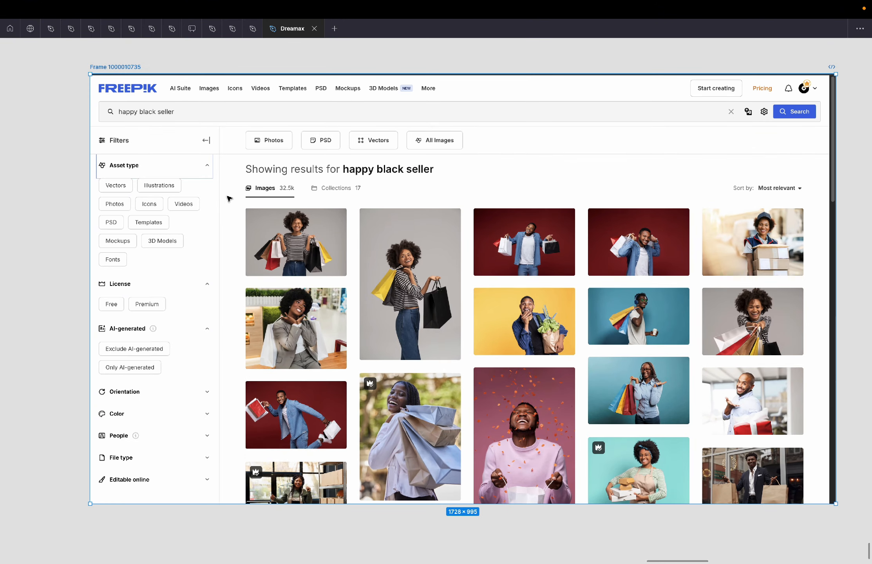
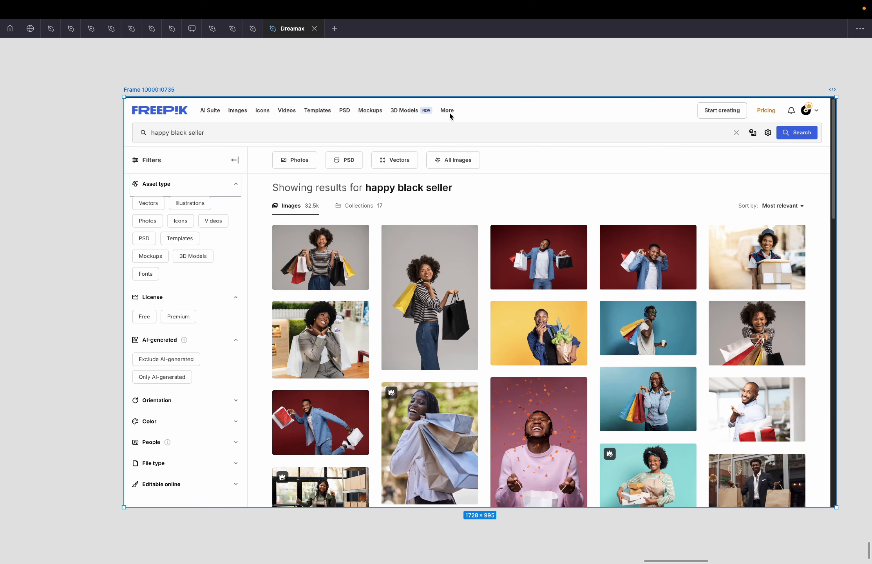
scroll(450, 113, "up", 5)
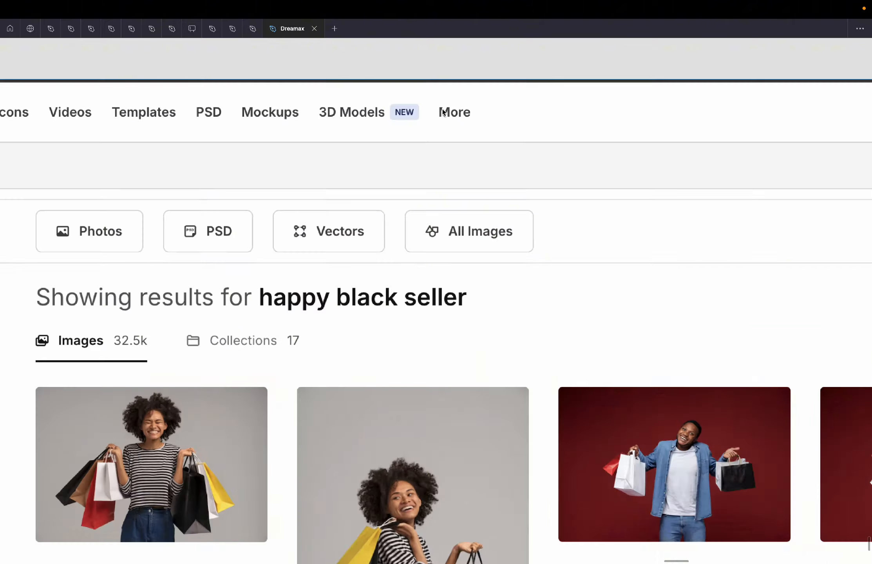
scroll(476, 121, "down", 10)
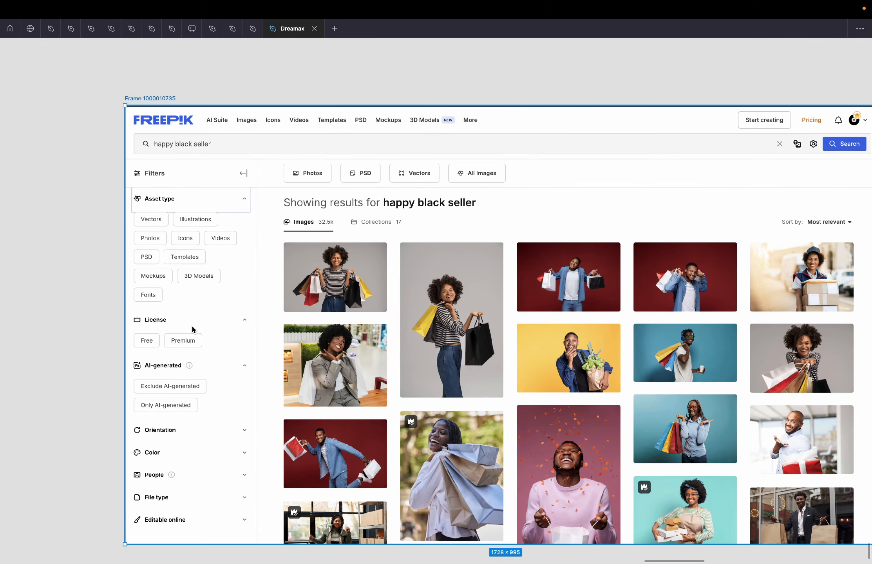
scroll(192, 325, "down", 3)
scroll(192, 328, "up", 2)
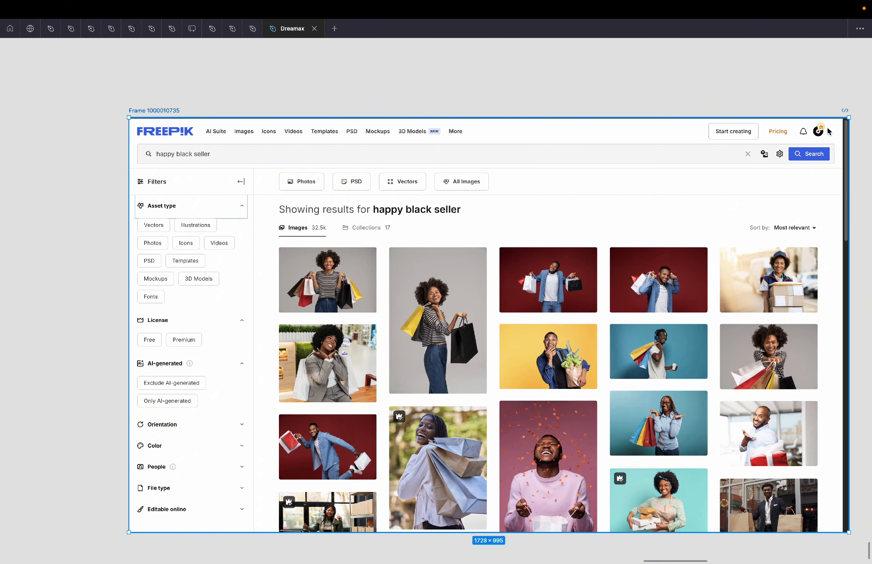
scroll(755, 132, "down", 1)
scroll(755, 133, "right", 1)
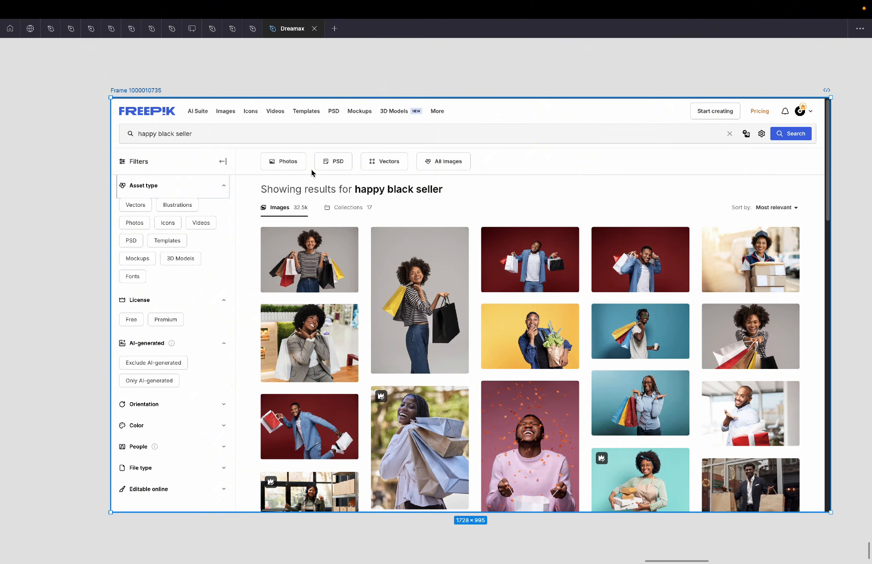
Examine the asset category buttons, results heading and sidebar collapse control within the framed page.
scroll(294, 169, "up", 5)
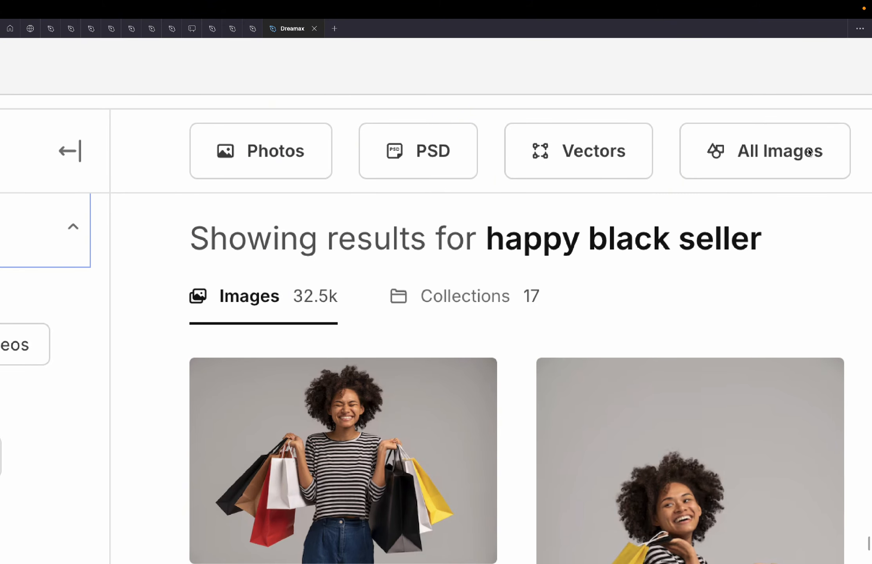
scroll(575, 164, "down", 5)
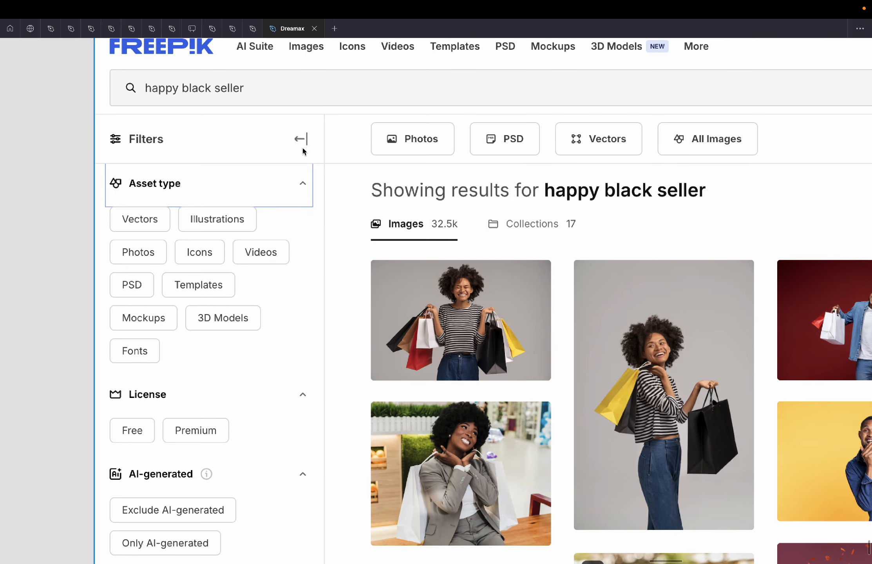
scroll(303, 148, "down", 3)
scroll(303, 149, "right", 2)
scroll(303, 149, "down", 1)
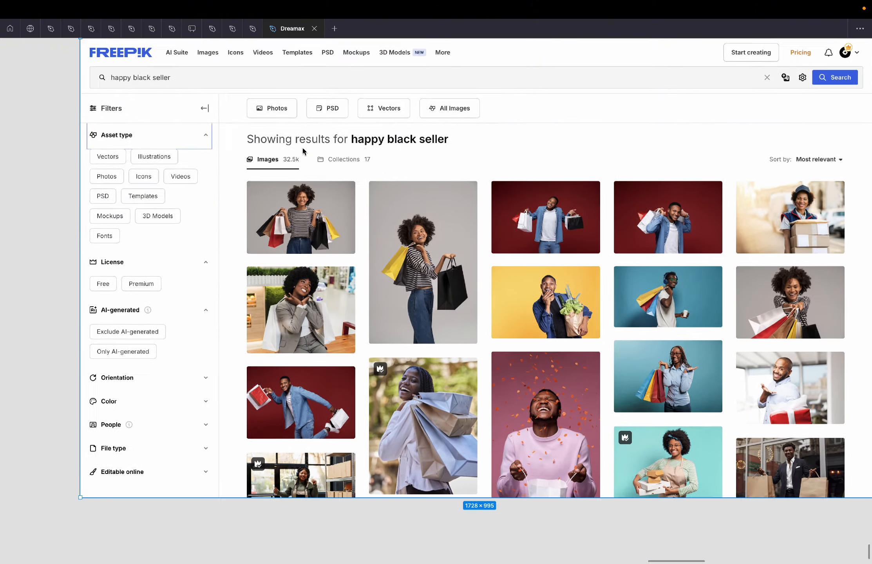
scroll(303, 150, "up", 1)
scroll(303, 150, "left", 1)
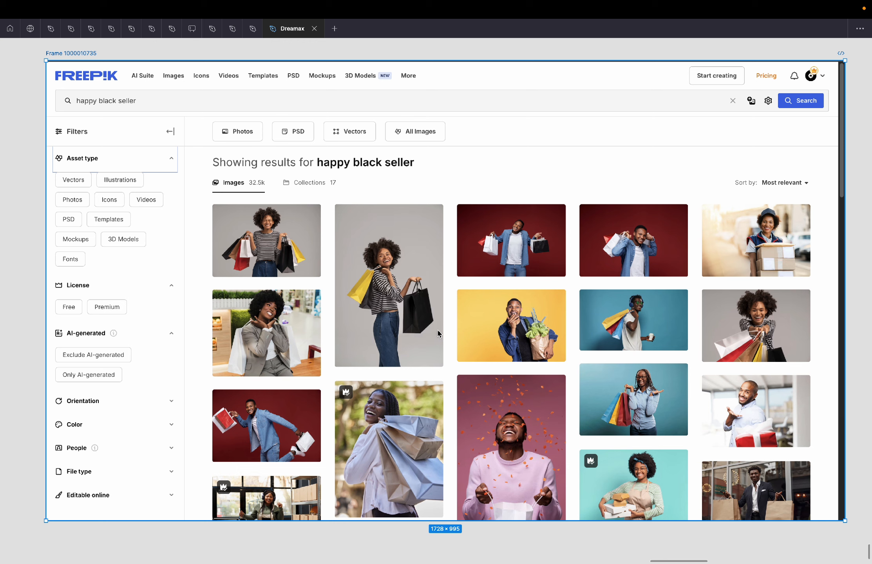
scroll(435, 335, "down", 3)
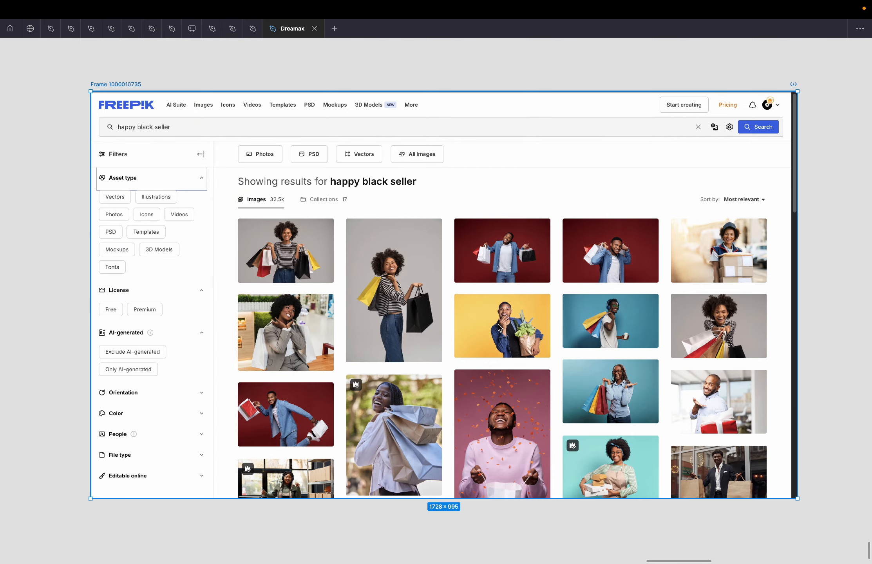
Switch to the Freepik page in Chrome and capture a screenshot of its pagination and footer area.
key("ctrl+Left")
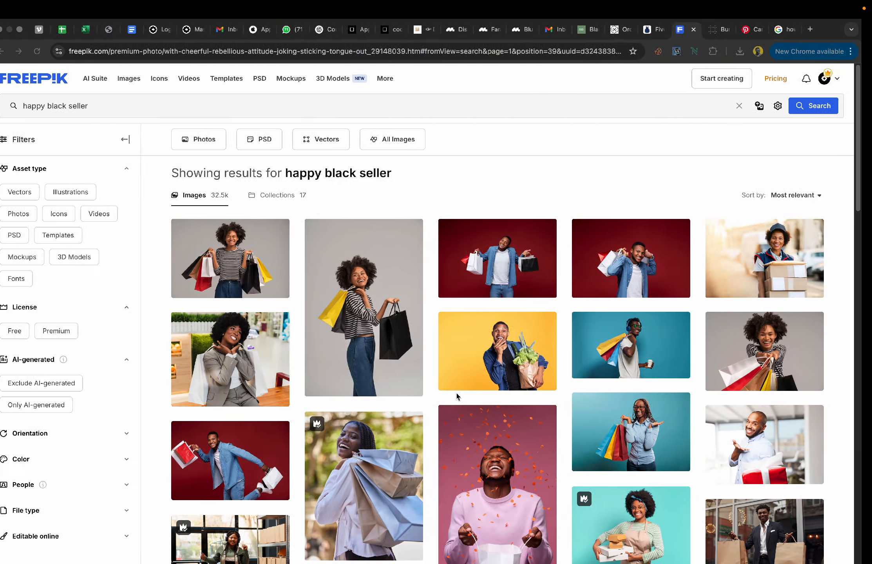
scroll(456, 397, "down", 4)
scroll(456, 397, "down", 20)
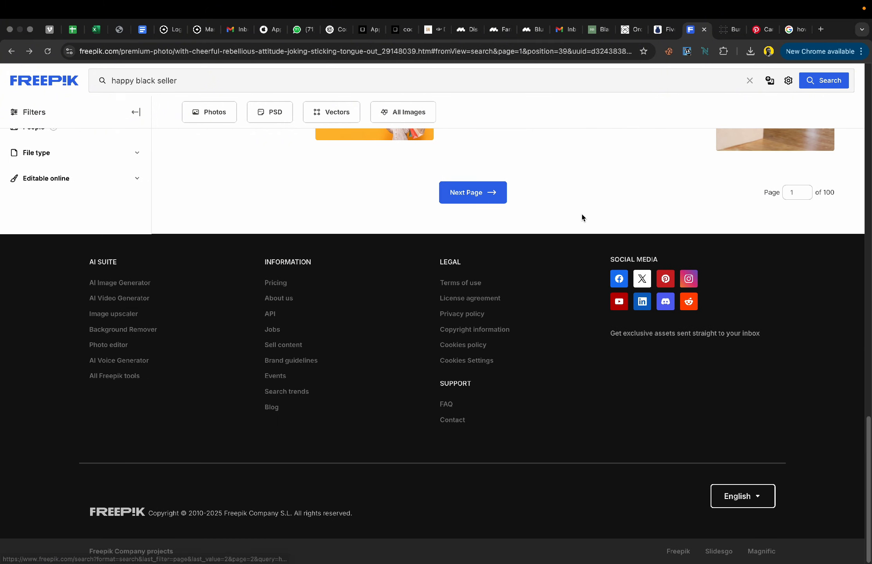
key("super+shift+4")
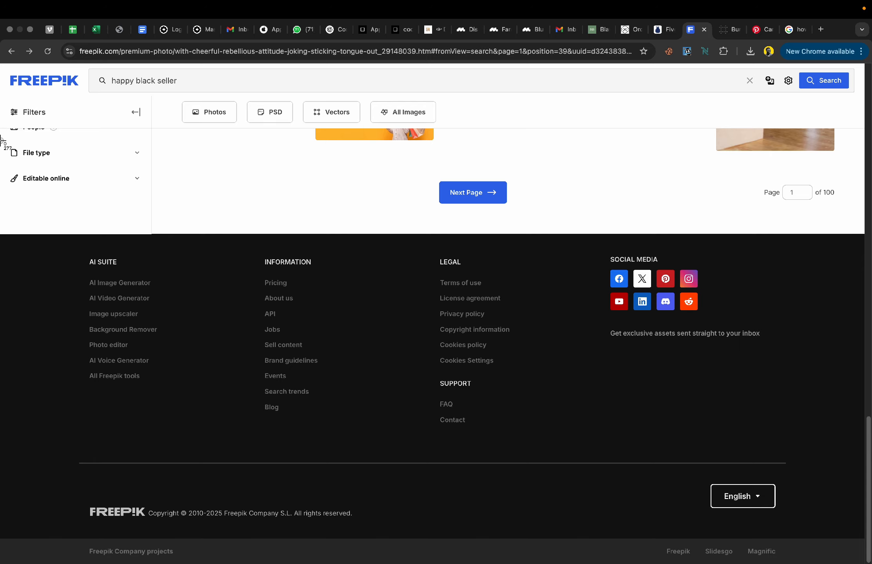
left_click_drag(1, 134, 871, 529)
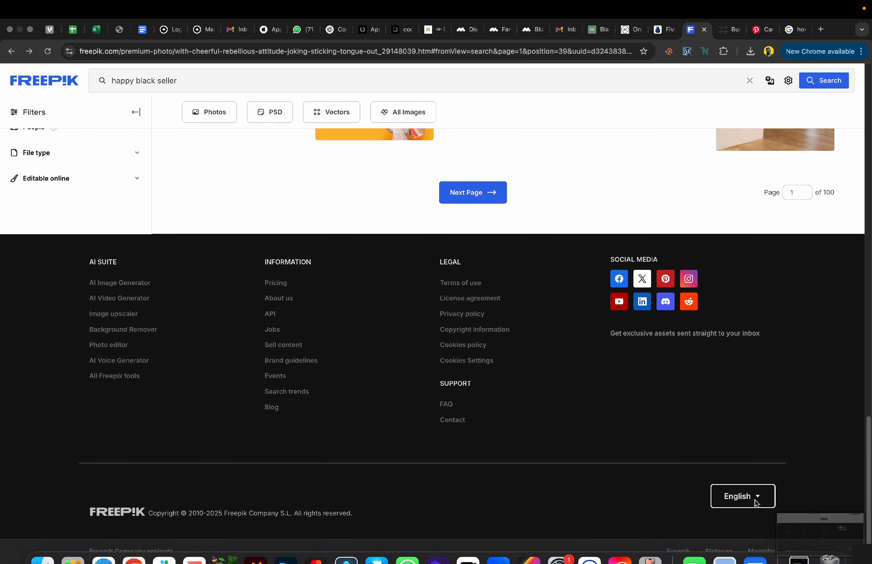
Switch to Figma and place the footer screenshot directly below the results screenshot, aligned with its side edges.
key("ctrl+Right")
scroll(659, 431, "down", 5)
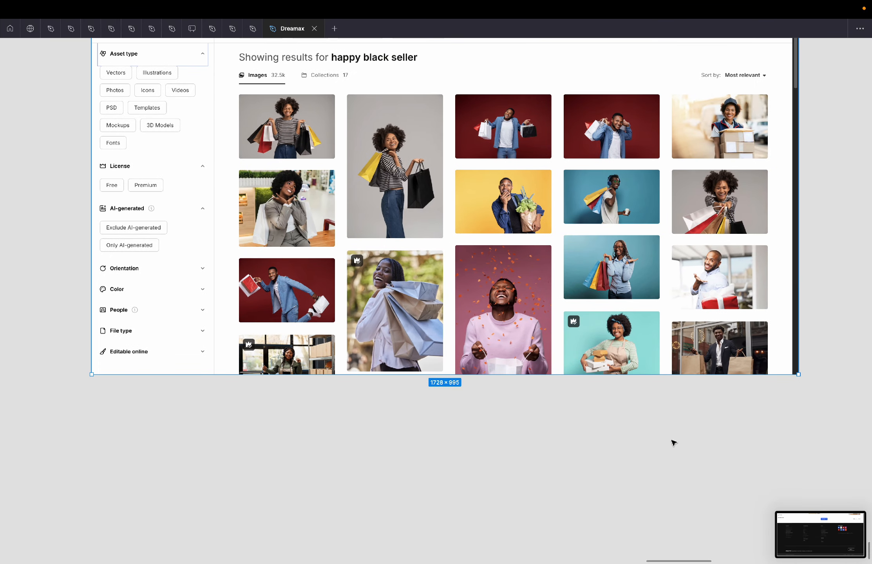
left_click_drag(821, 534, 267, 438)
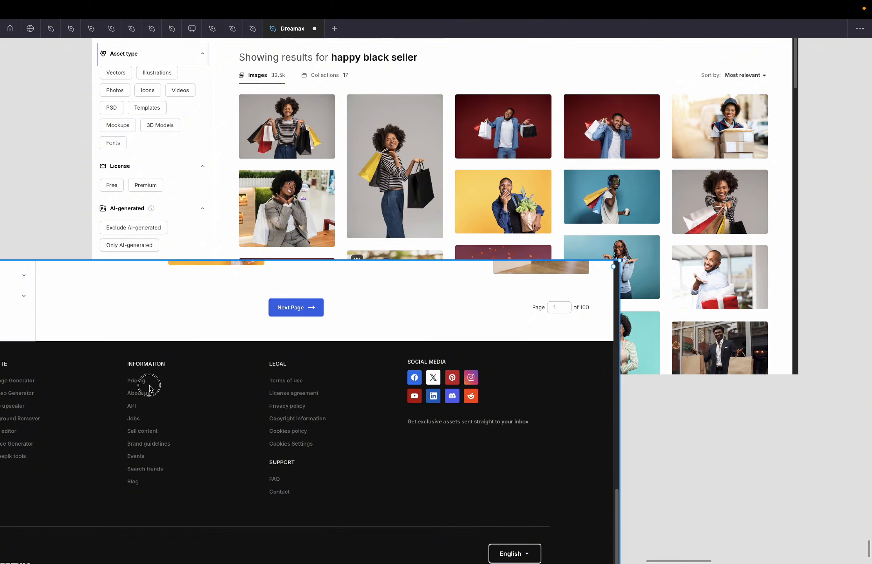
left_click_drag(147, 386, 327, 500)
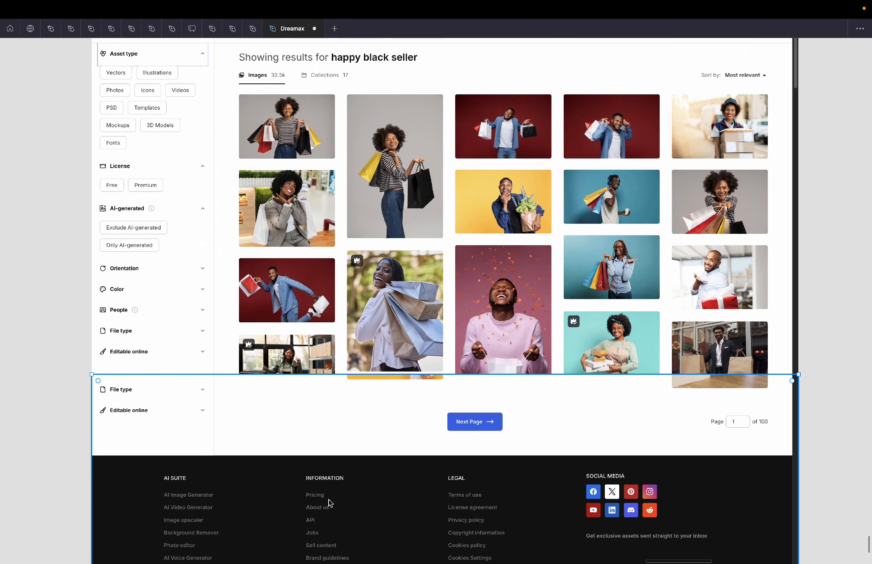
scroll(327, 502, "down", 4)
scroll(327, 502, "right", 1)
left_click(802, 403)
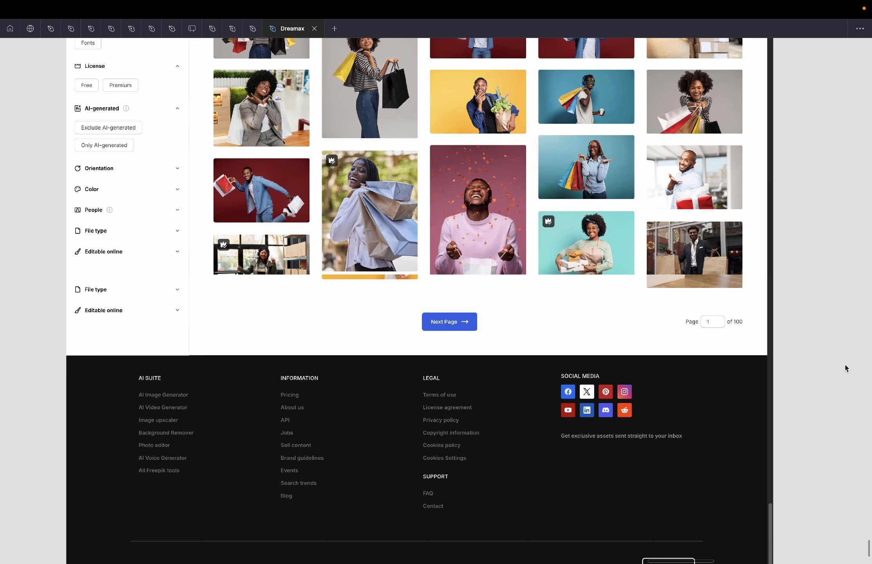
Examine how the stacked results and footer screenshots join, including the results grid, the pagination row and the footer link columns.
scroll(846, 369, "down", 5)
scroll(846, 369, "up", 1)
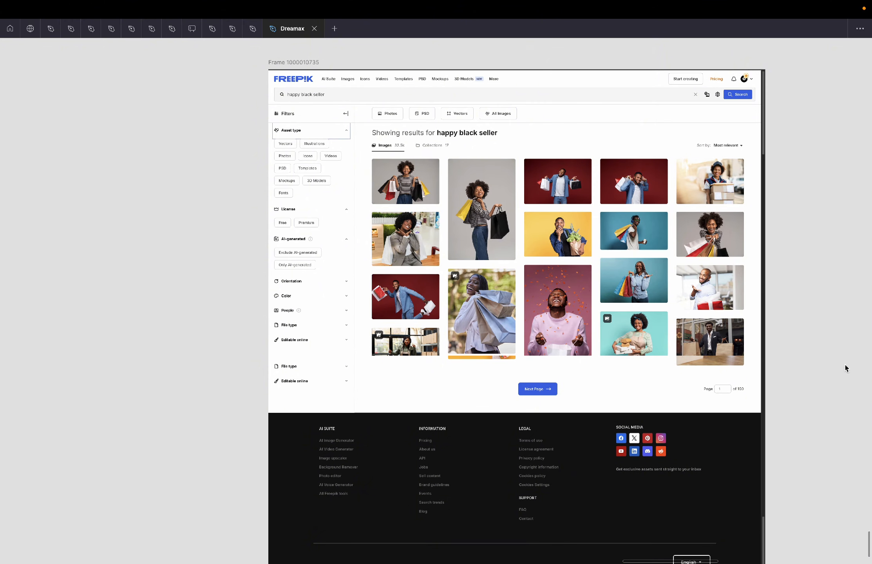
scroll(567, 403, "up", 3)
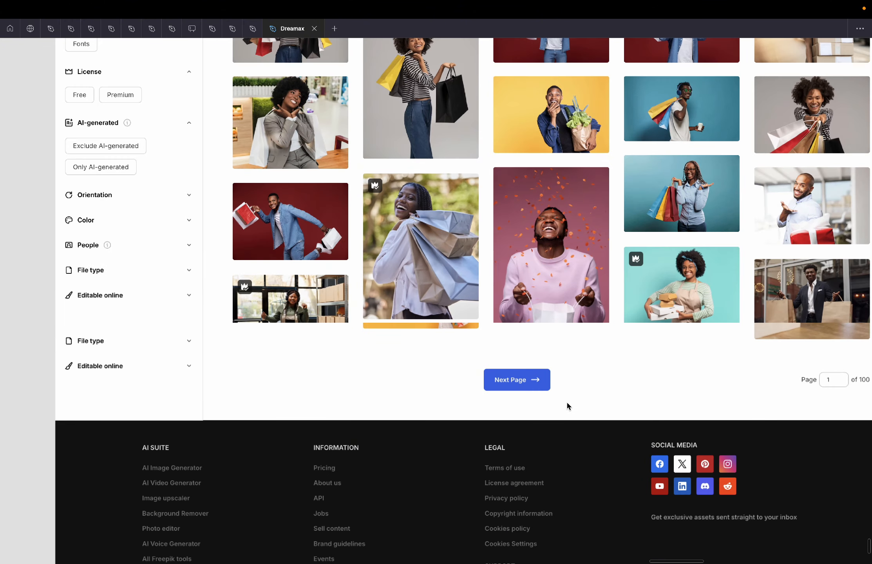
scroll(566, 405, "right", 3)
scroll(567, 405, "down", 1)
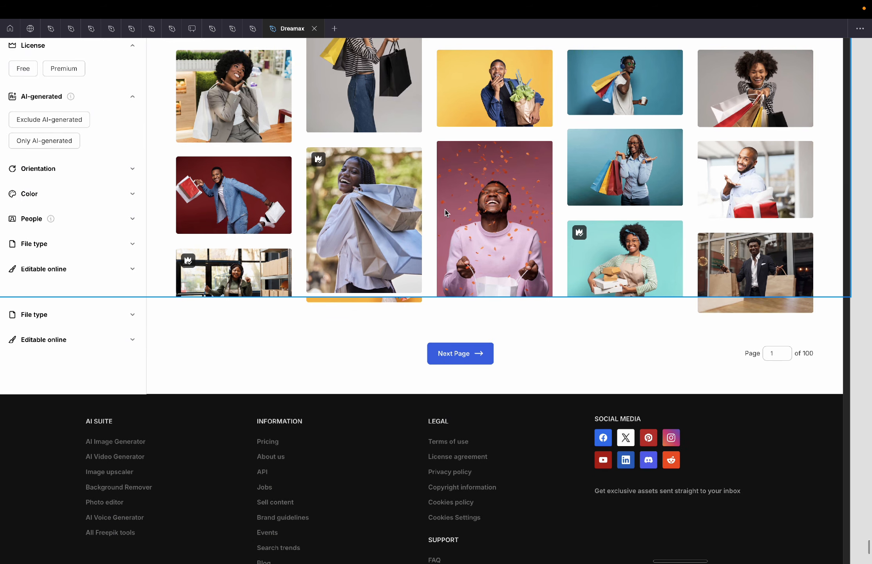
scroll(458, 270, "up", 3)
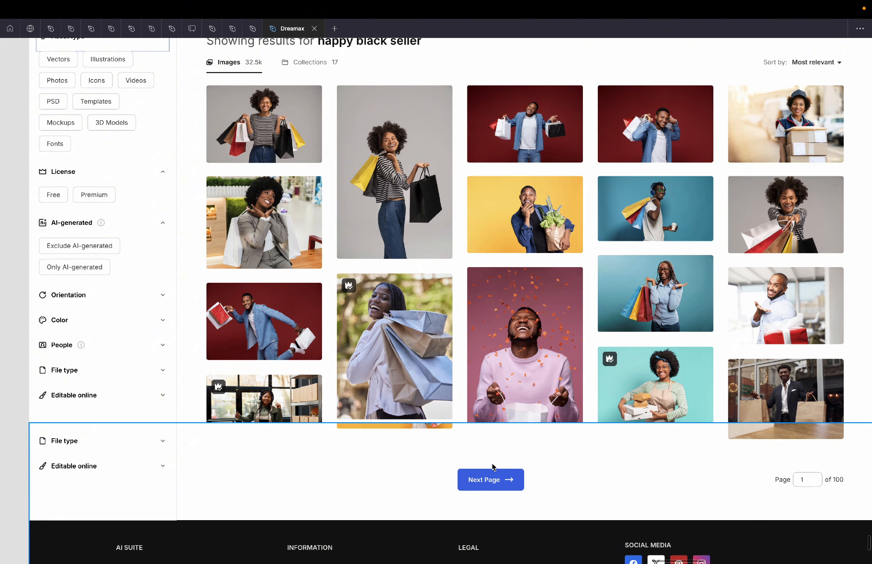
scroll(482, 471, "down", 5)
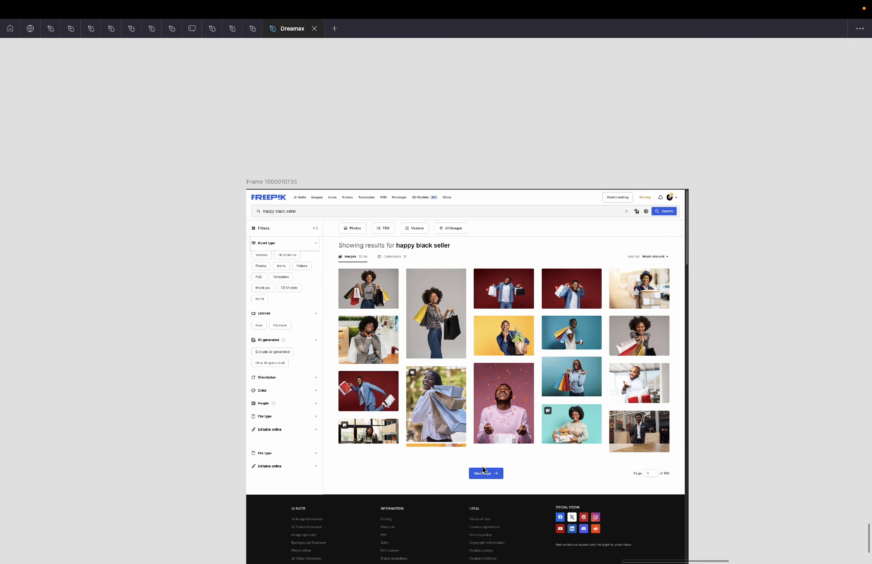
Remove the footer screenshot and extend the results frame downward to a height of 1349.
key("Delete")
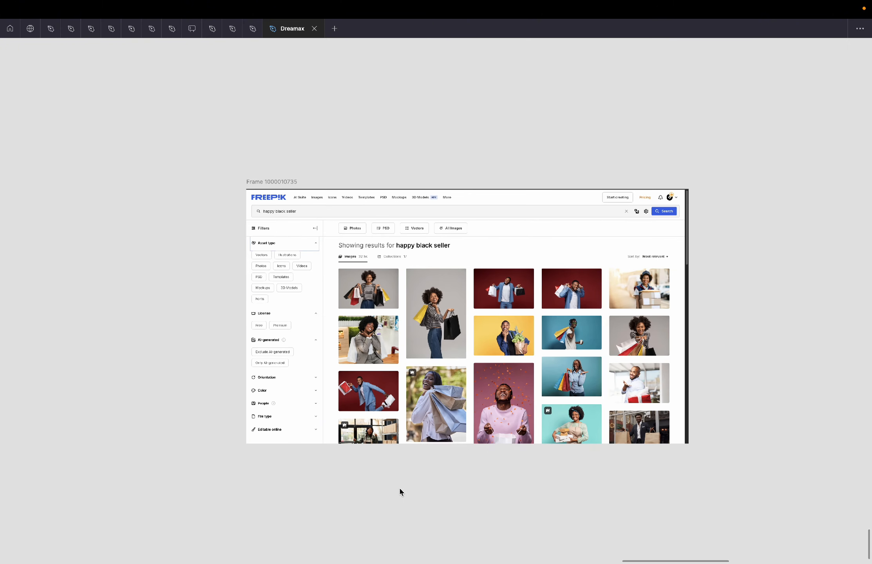
left_click(273, 178)
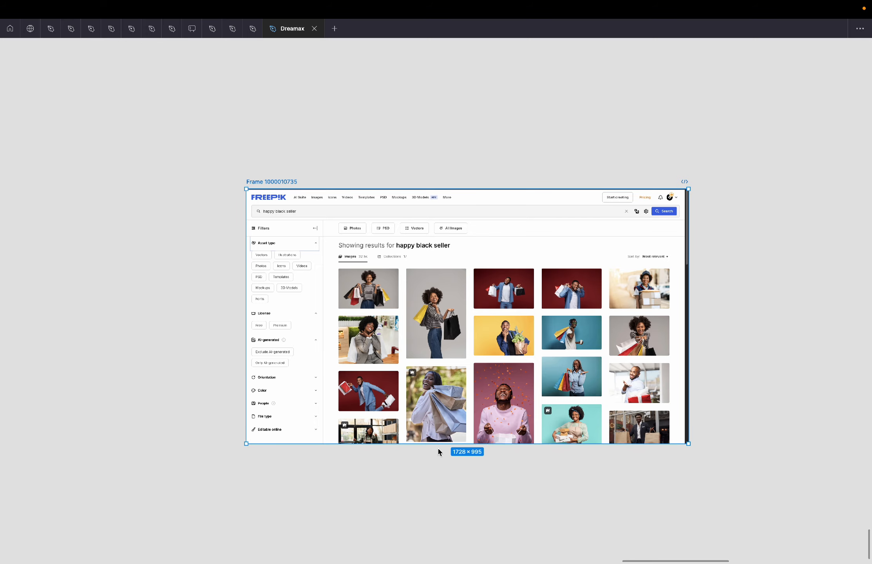
left_click_drag(441, 445, 441, 537)
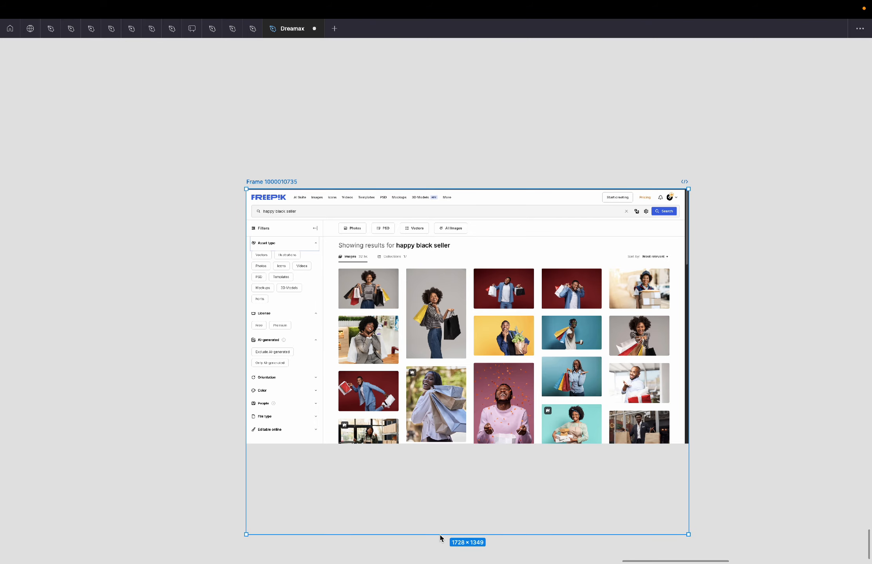
Place the footer screenshot back below the results screenshot and extend the frame down to the footer's bottom edge.
scroll(443, 537, "down", 5)
scroll(442, 537, "right", 2)
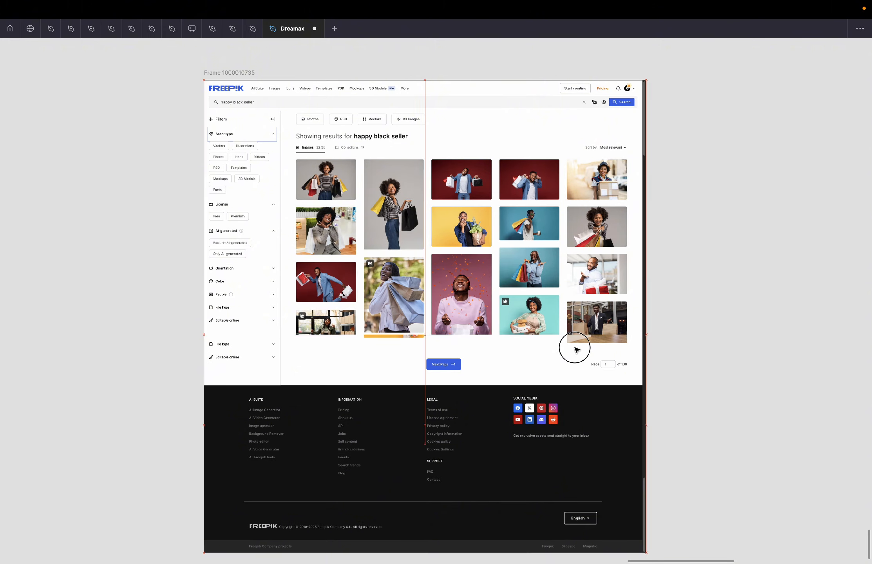
left_click(219, 72)
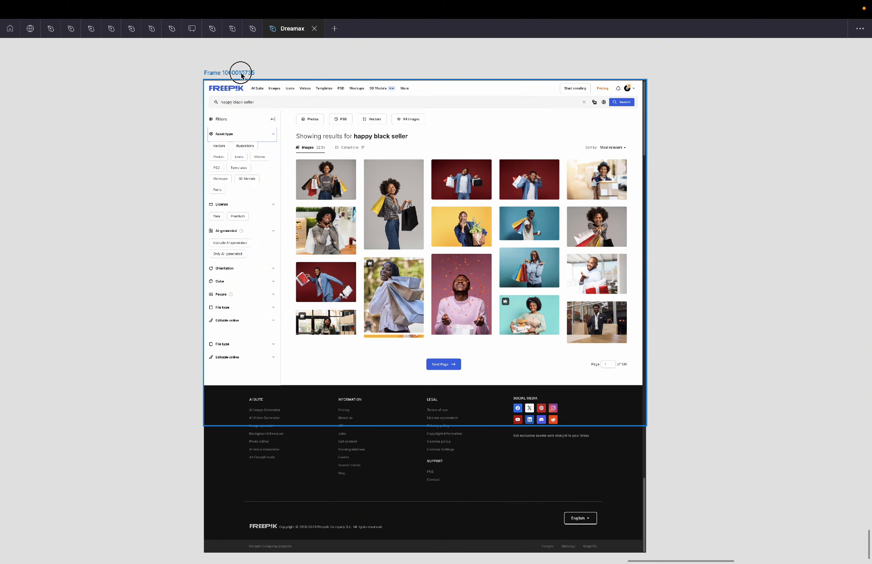
left_click_drag(540, 426, 540, 554)
left_click(721, 466)
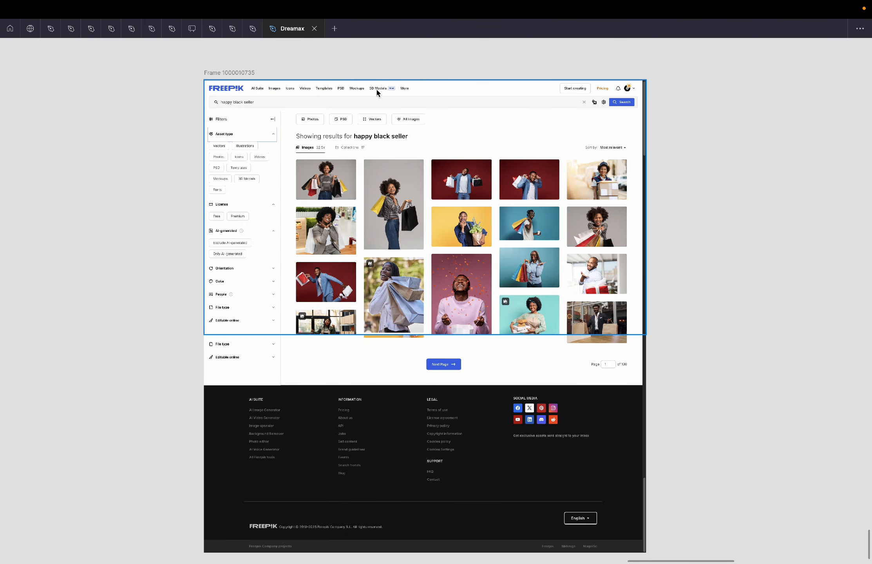
Crop a copy of the results screenshot to its 1728 × 70 header strip and place it just above the frame.
scroll(369, 93, "up", 5)
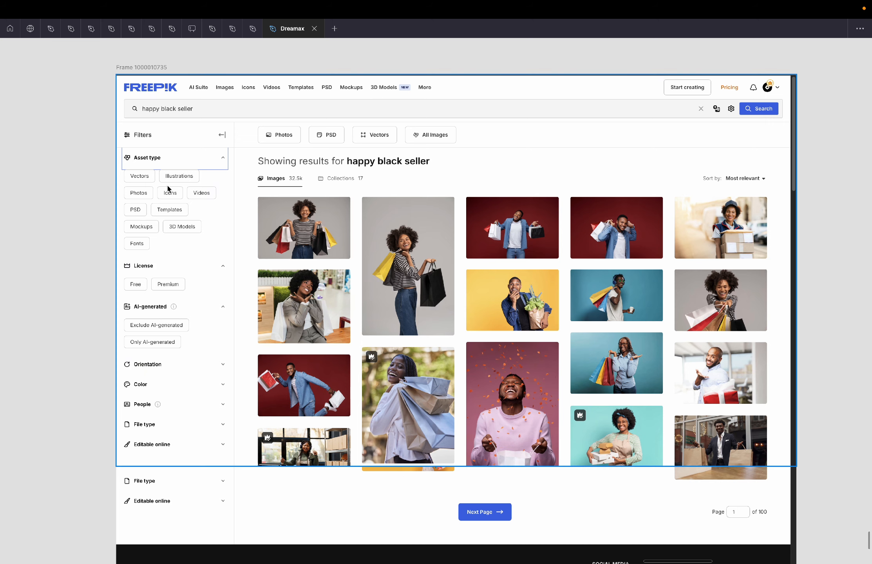
scroll(168, 189, "up", 1)
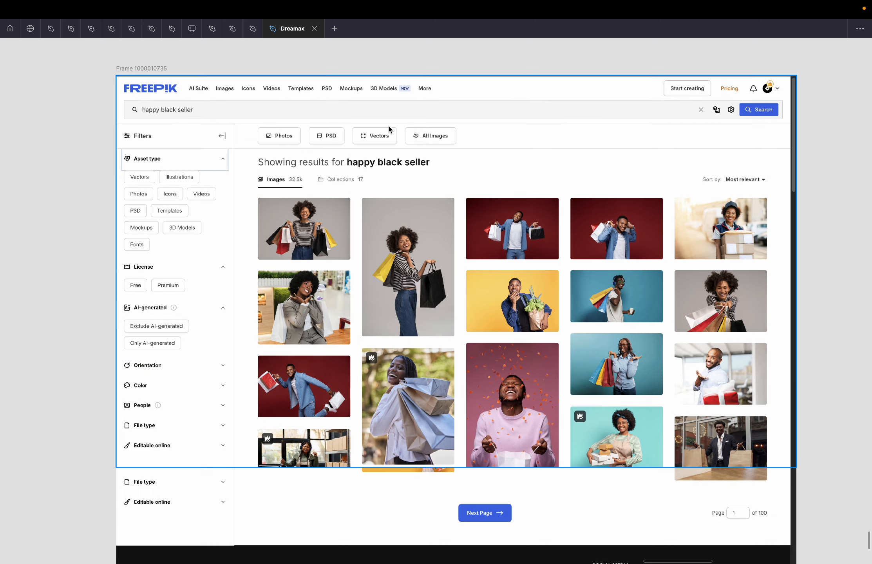
scroll(187, 81, "up", 5)
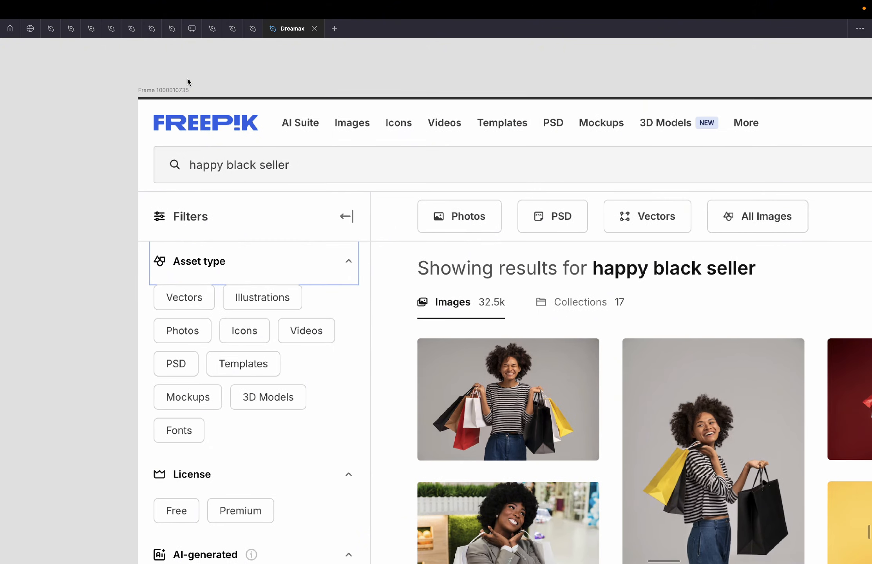
scroll(187, 96, "up", 3)
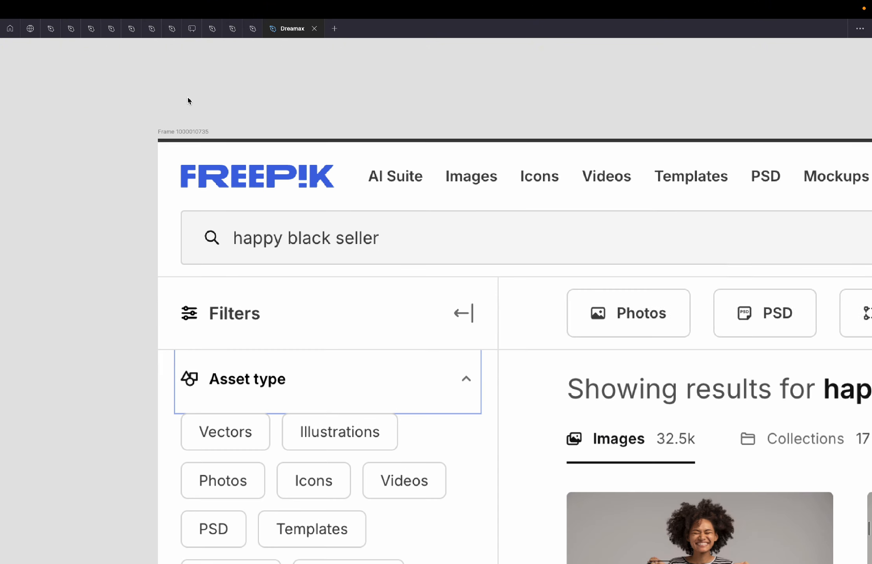
scroll(260, 182, "down", 10)
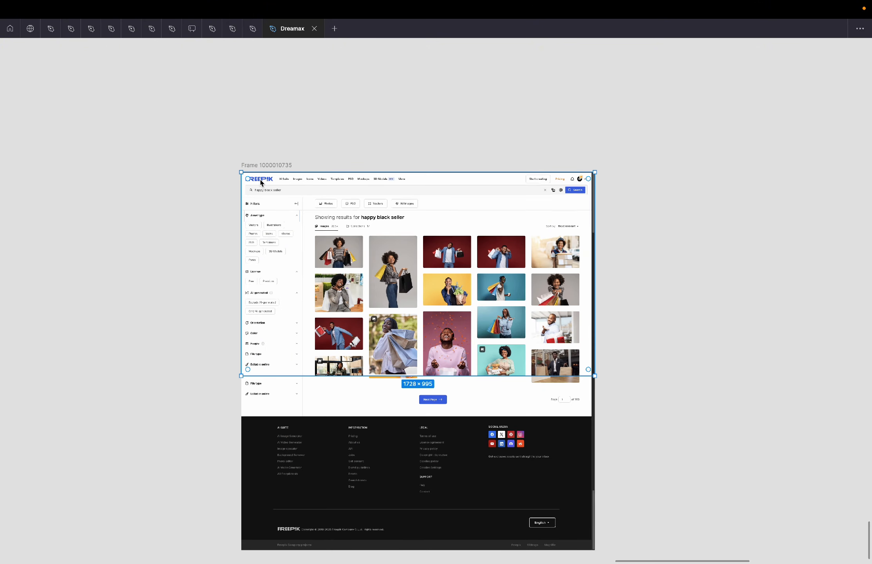
left_click_drag(437, 377, 435, 190)
scroll(262, 175, "up", 10)
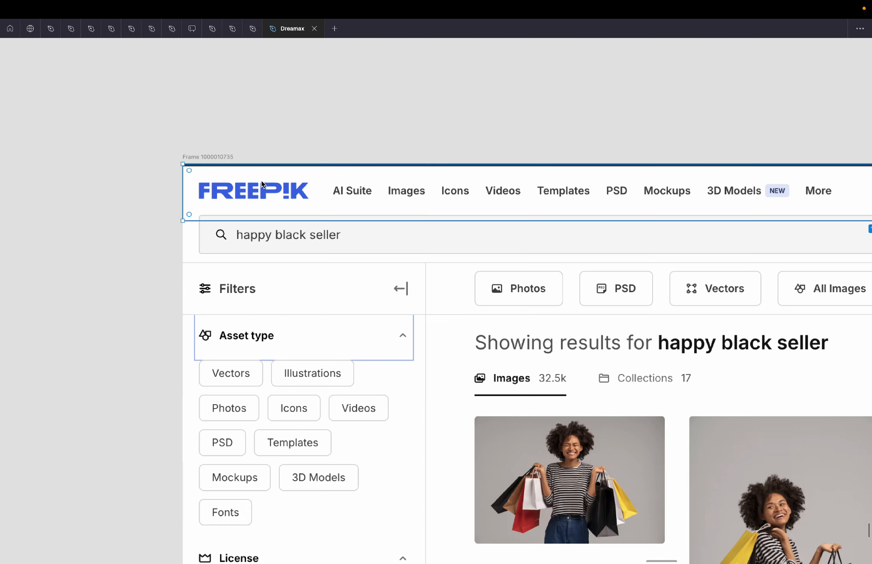
left_click_drag(256, 199, 255, 123)
scroll(256, 123, "down", 10)
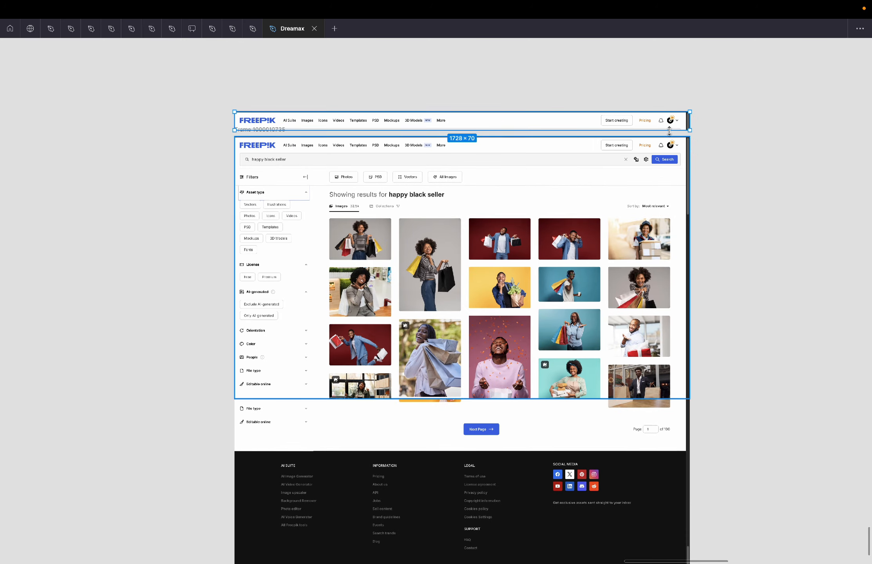
Crop the header strip copy to just the Freepik logo, 162 wide, and trim its top and bottom edges.
left_click_drag(690, 120, 277, 152)
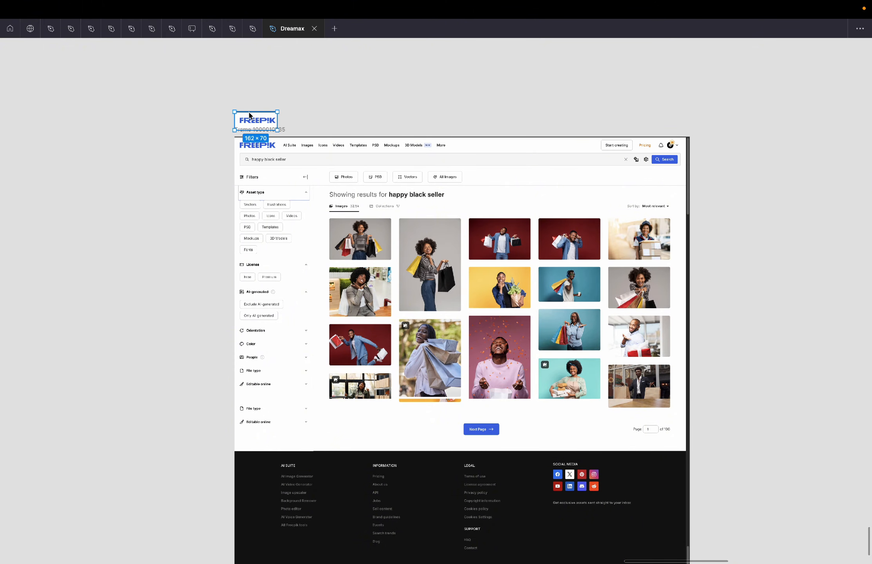
scroll(251, 116, "up", 15)
left_click_drag(316, 110, 321, 138)
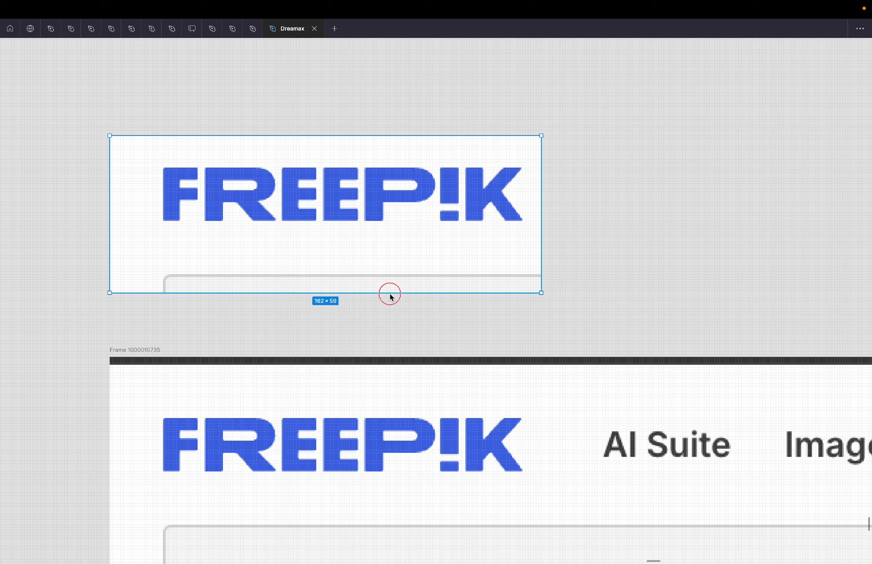
left_click_drag(391, 297, 397, 327)
Add a text layer reading "AI Suite" near the frame's top edge, over the header area.
scroll(391, 239, "down", 5)
scroll(399, 329, "right", 5)
scroll(400, 329, "down", 2)
scroll(399, 329, "right", 2)
left_click(307, 211)
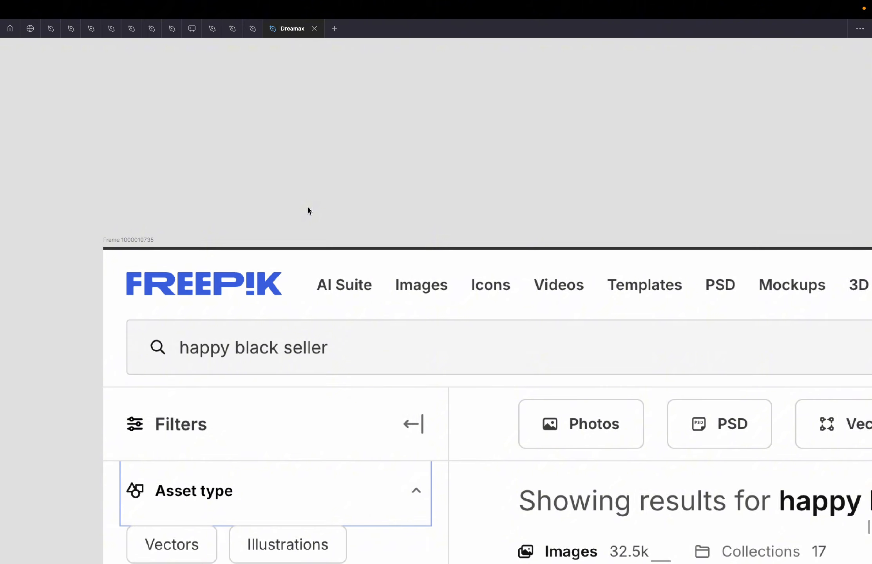
type("Ai")
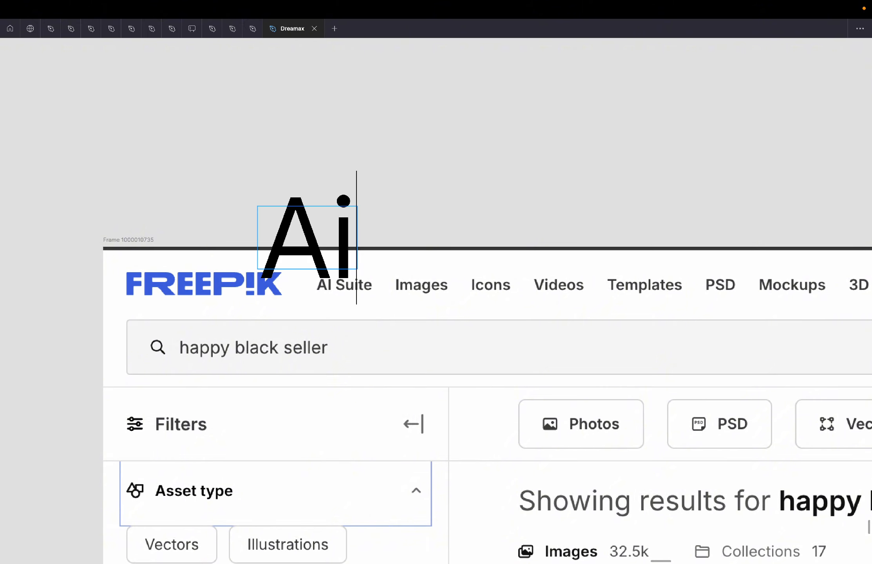
key("BackSpace")
type("I s")
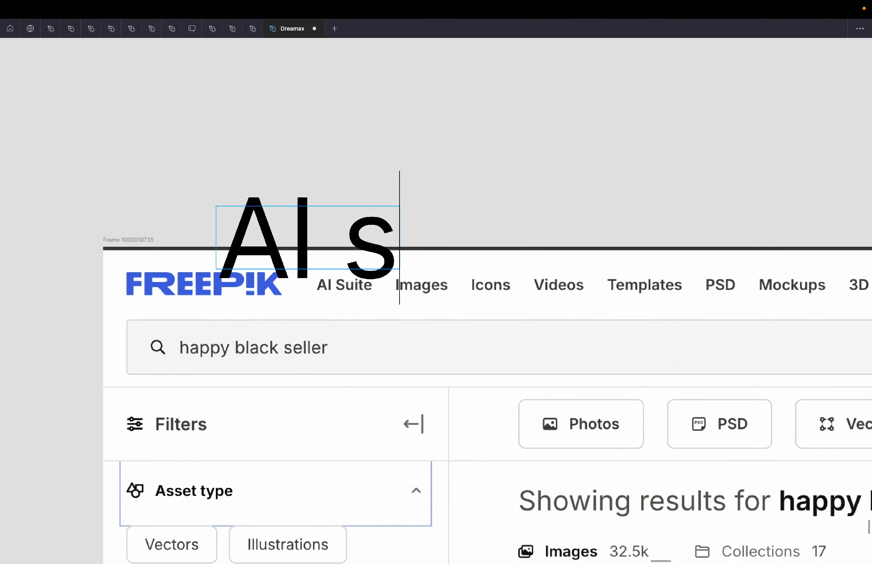
type("uite")
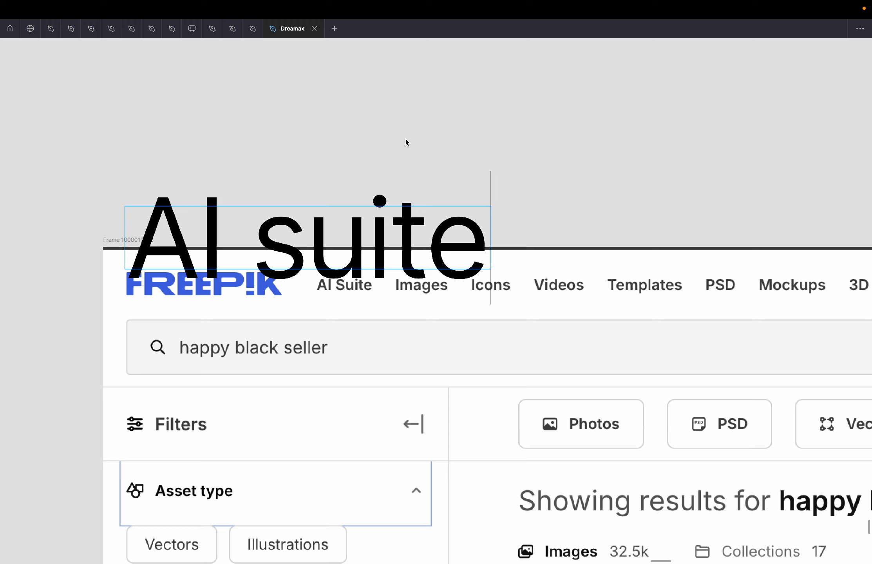
key("Left")
key("Left")
key("BackSpace")
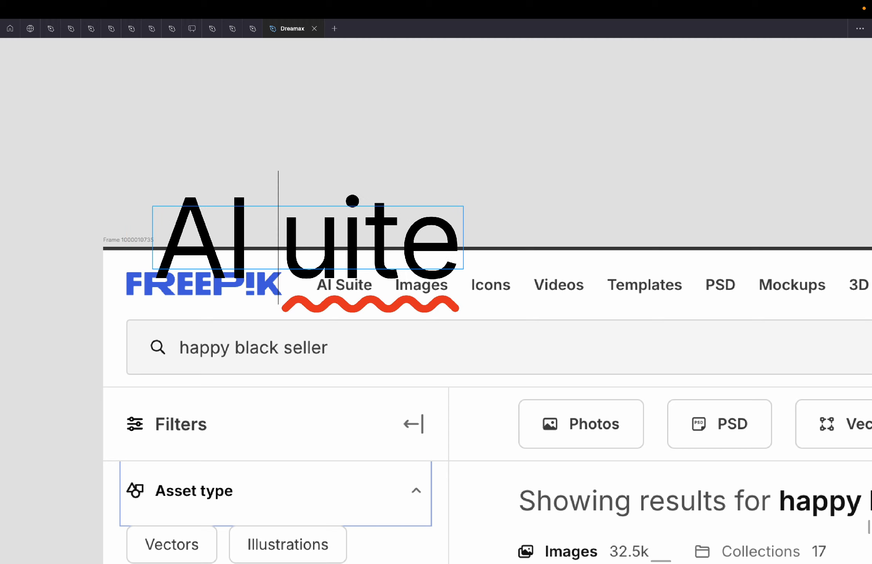
type("S")
key("Escape")
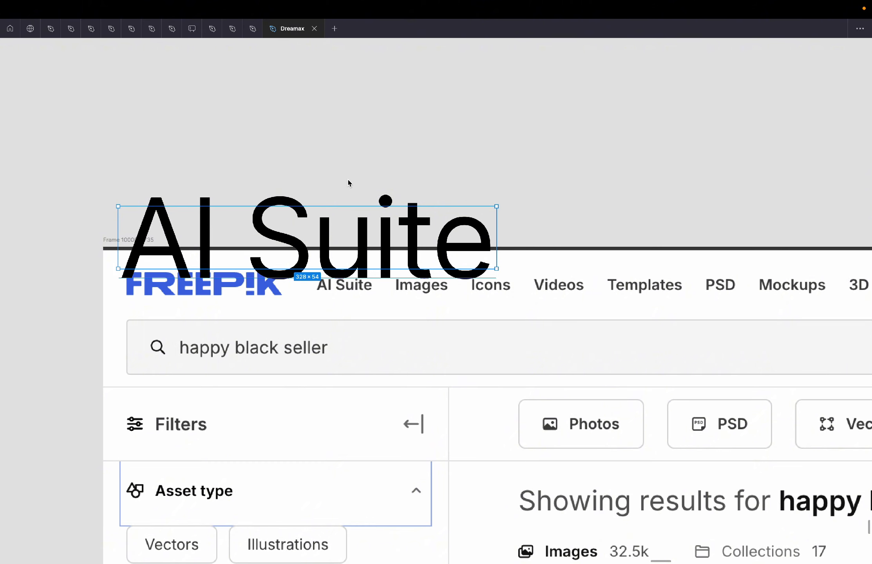
Set the AI Suite text to font size 15 with a line height of 120%.
key("super+backslash")
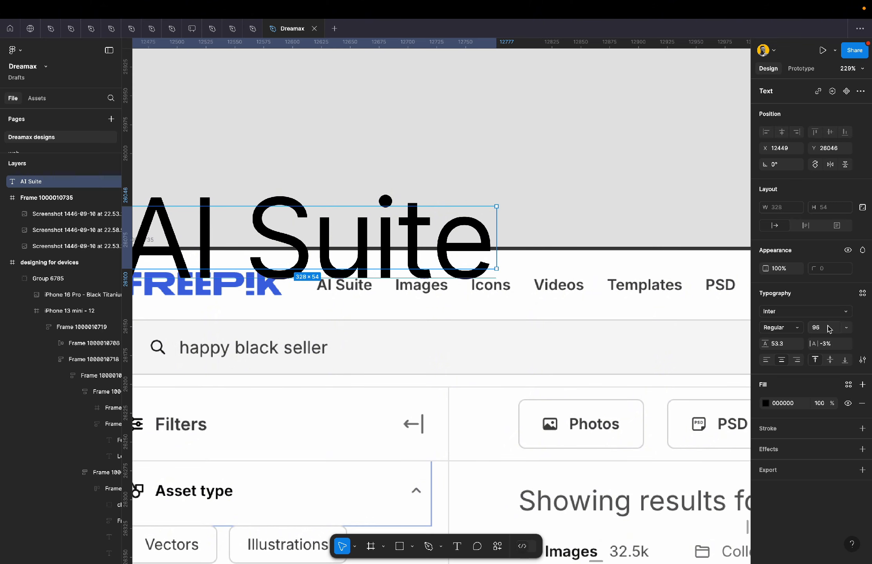
key("shift+backslash")
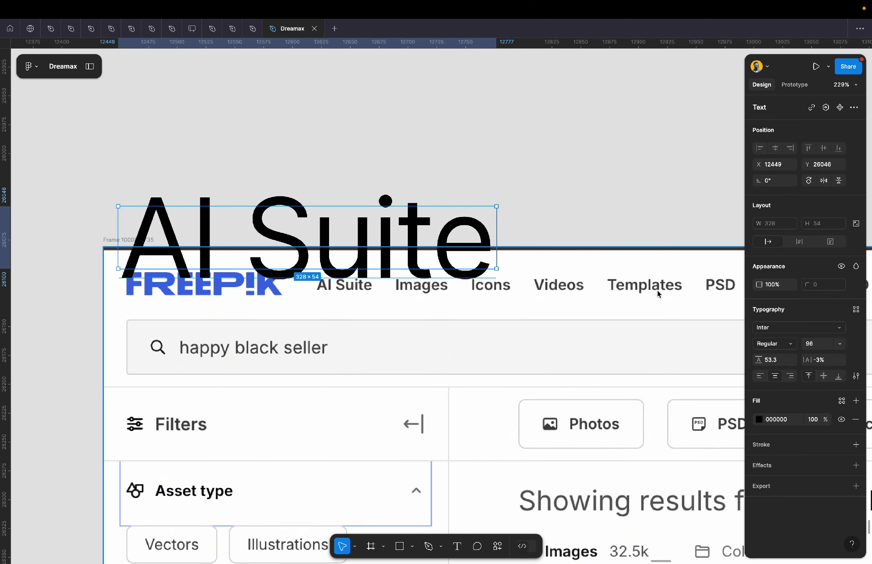
left_click(840, 343)
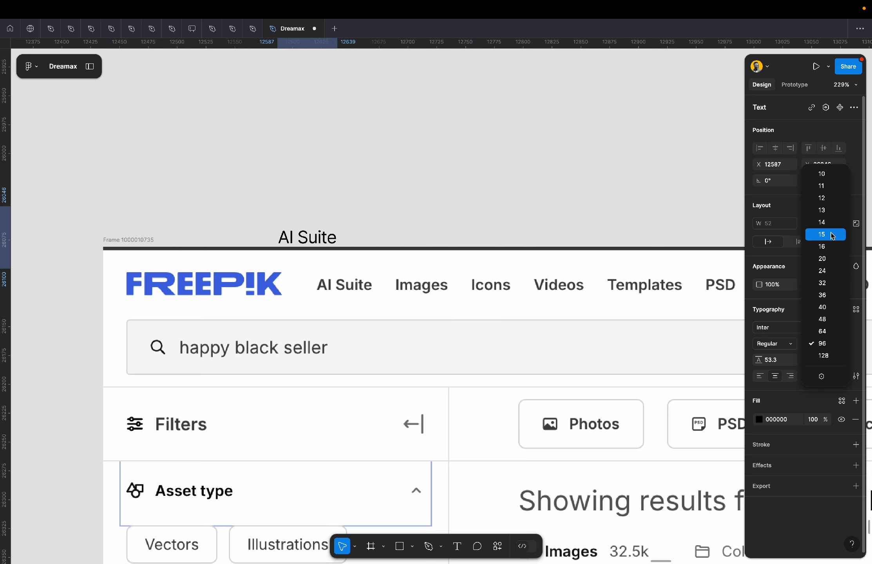
left_click(834, 234)
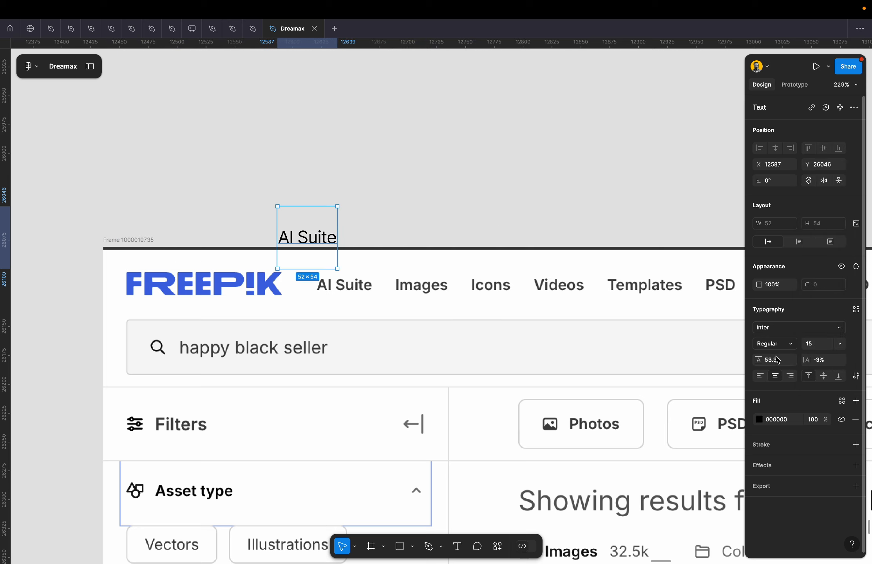
type("120")
key("Return")
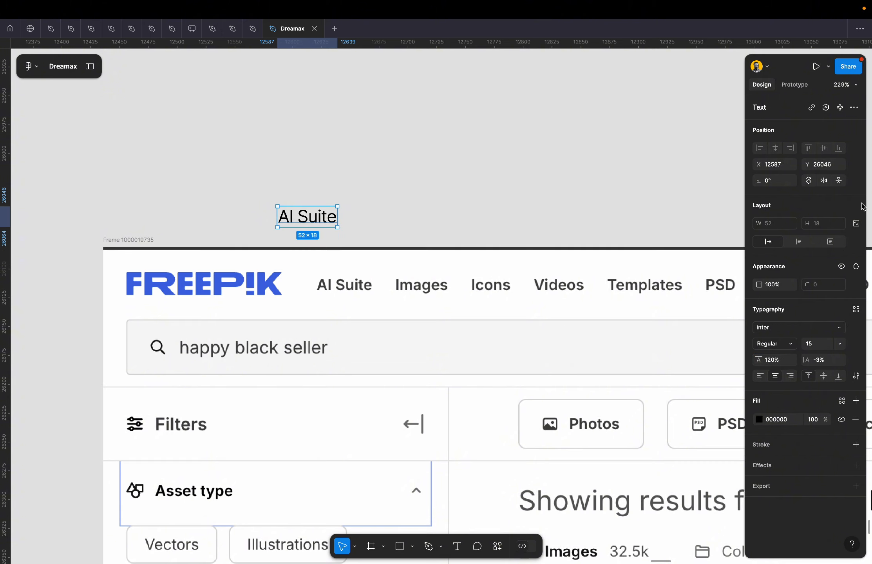
left_click(779, 360)
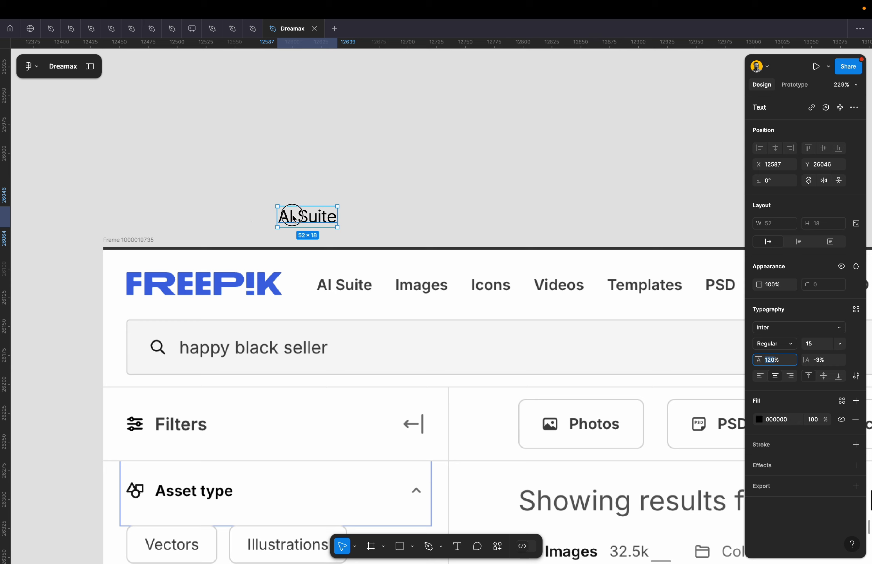
Move the AI Suite text into the frame just above the screenshot's AI Suite label and set its font size to 14.
left_click_drag(293, 217, 331, 271)
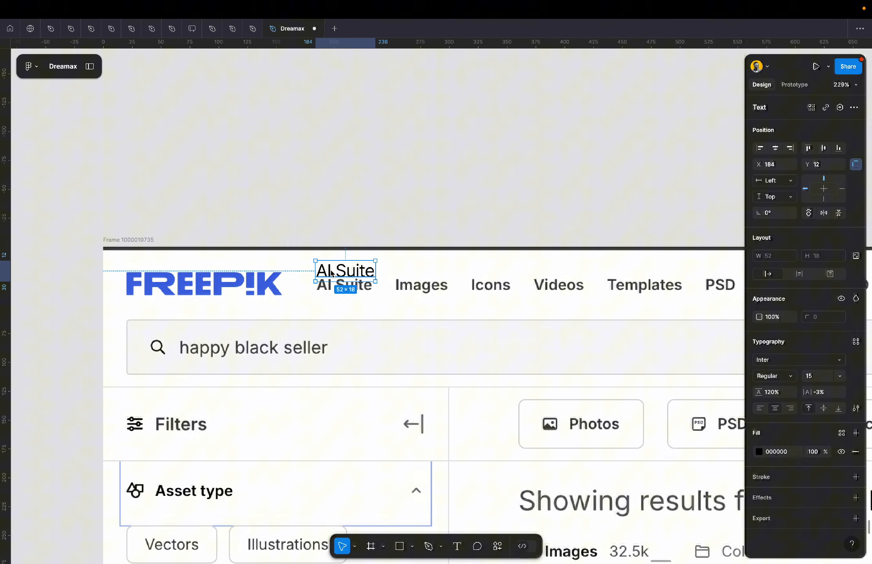
left_click(841, 379)
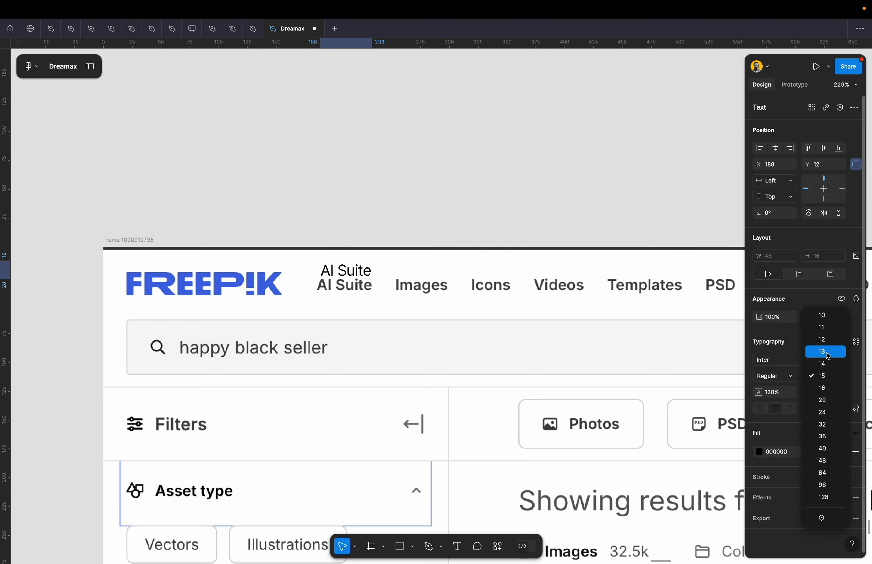
left_click(828, 352)
left_click(839, 380)
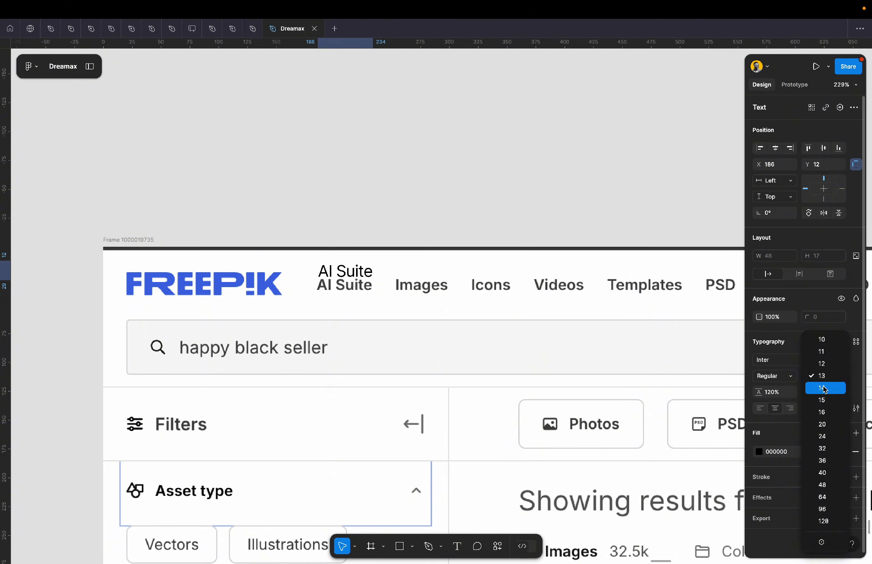
left_click(825, 388)
Set the AI Suite text to Medium weight and align it over the screenshot's label at X 185, Y 24.
scroll(331, 284, "up", 5)
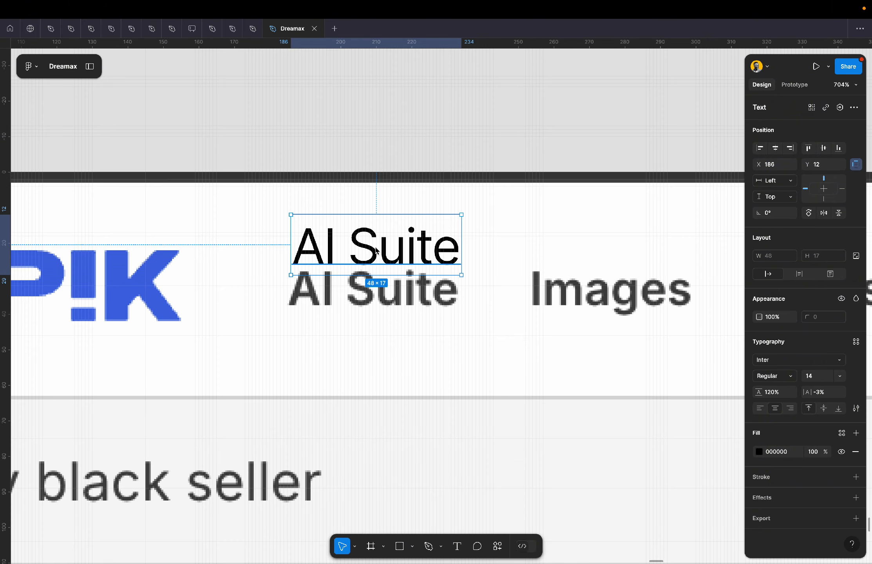
left_click_drag(376, 251, 373, 250)
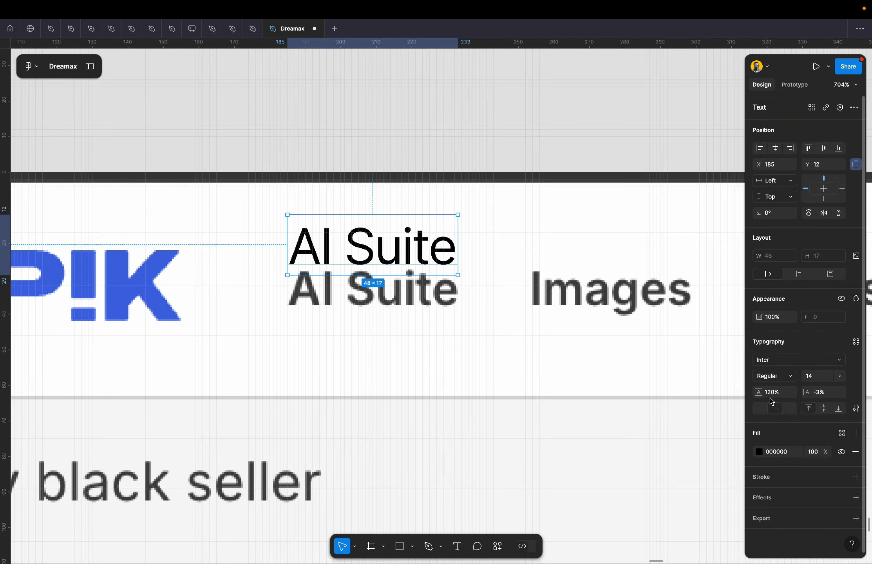
left_click(786, 377)
left_click(793, 390)
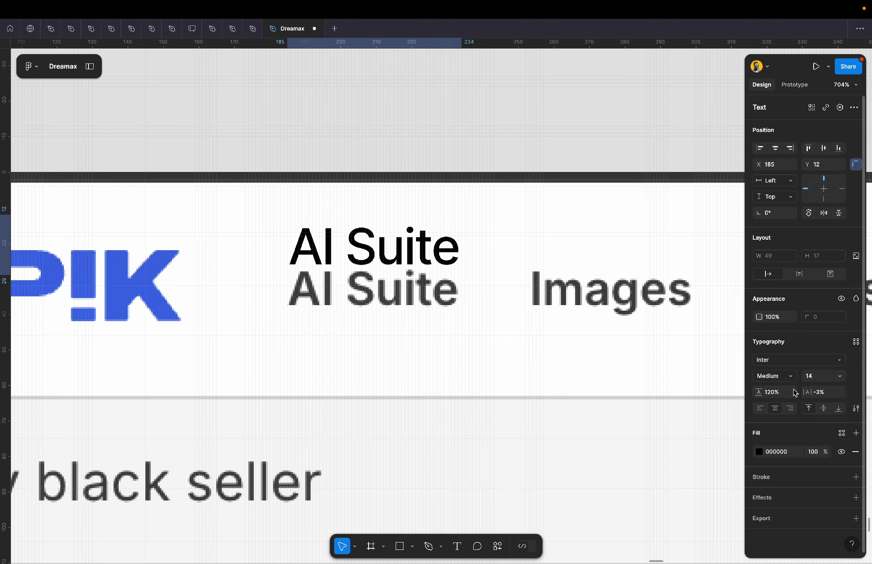
left_click_drag(398, 239, 395, 277)
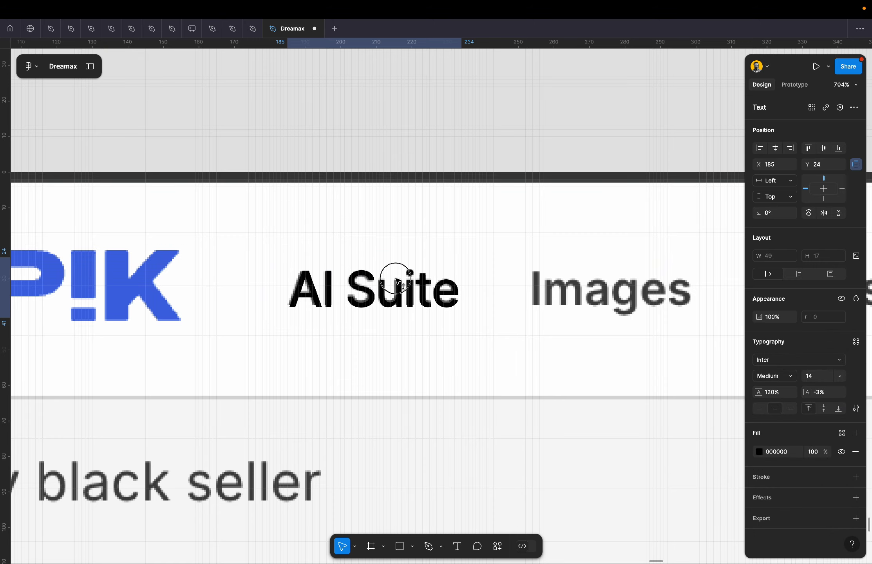
Place a copy of the AI Suite text over the Images label at X 254 and group both texts in an auto layout.
scroll(397, 279, "down", 3)
scroll(397, 281, "down", 2)
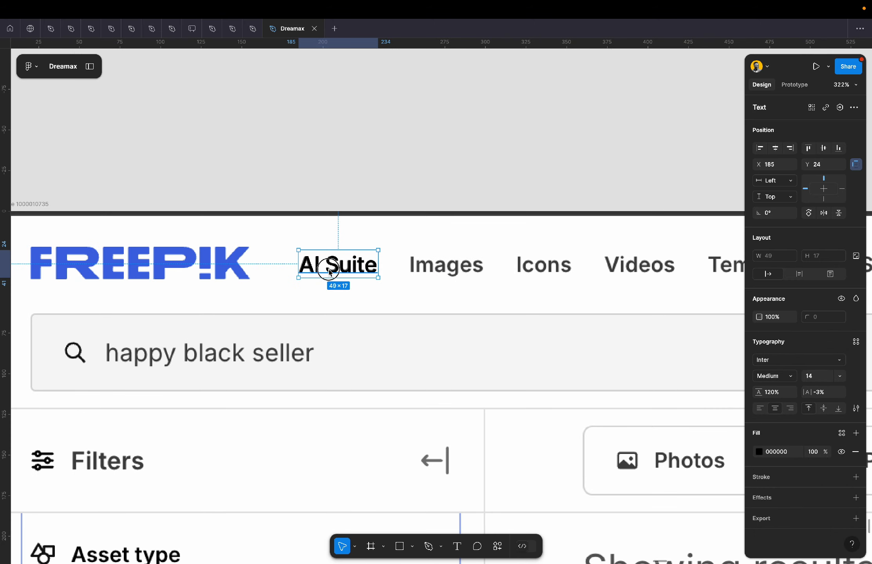
left_click_drag(329, 270, 441, 271)
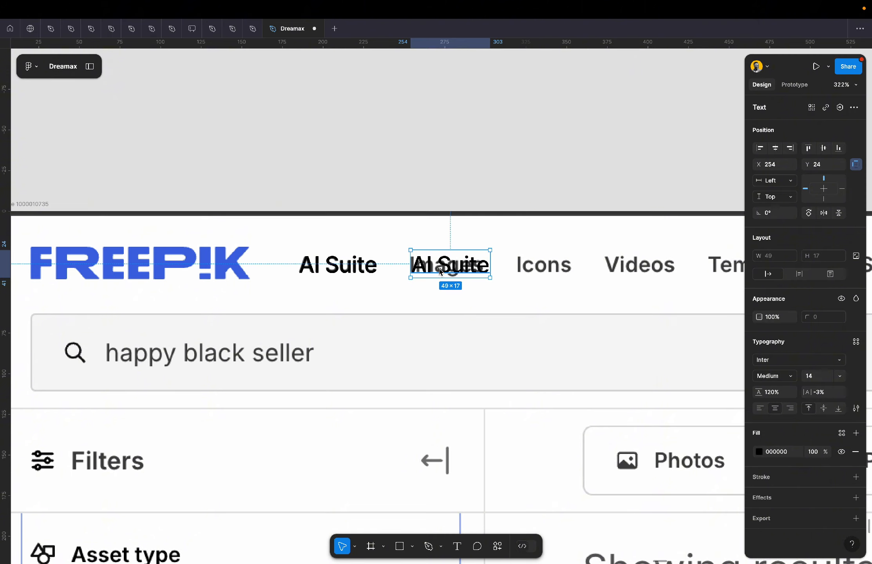
left_click(360, 275, "shift")
key("shift+a")
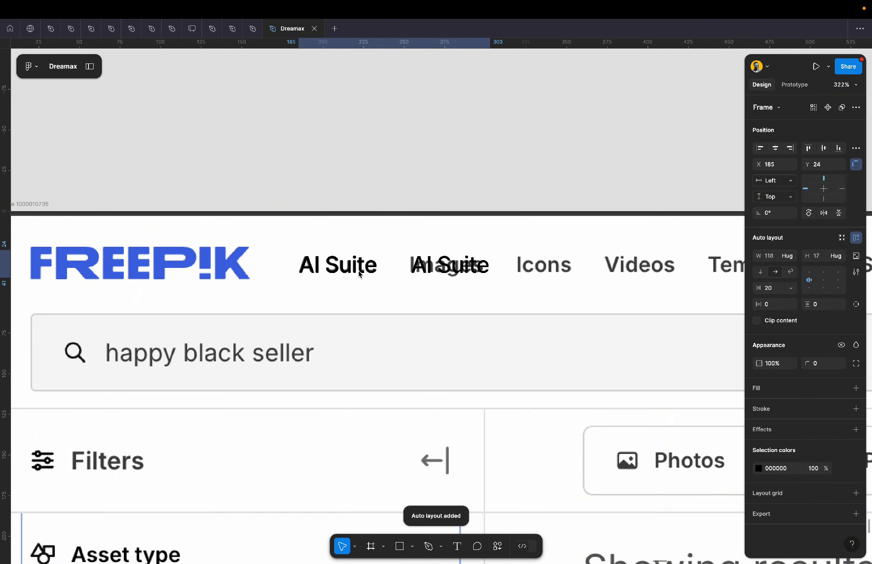
Duplicate the second AI Suite text within the auto layout until the navigation row holds nine labels.
scroll(360, 276, "right", 2)
scroll(354, 290, "down", 5)
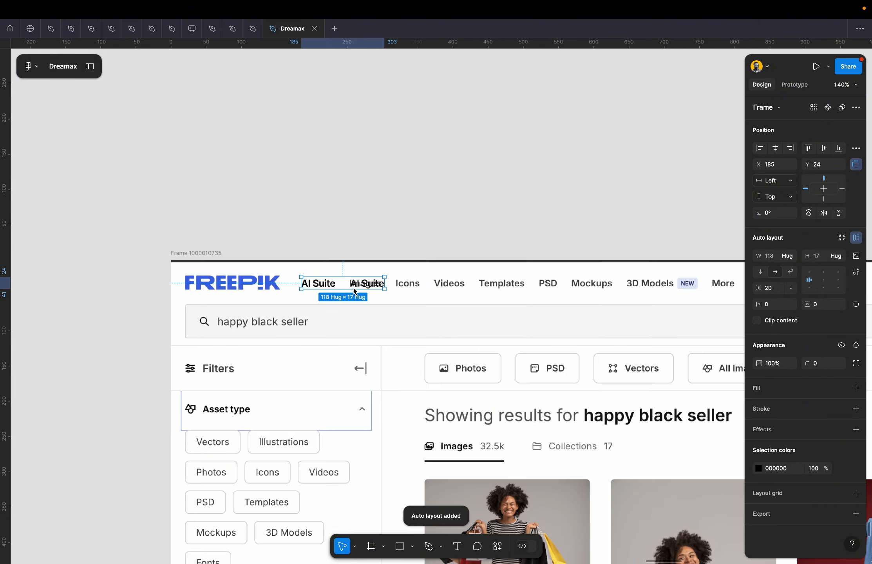
left_click(359, 285)
scroll(350, 287, "right", 3)
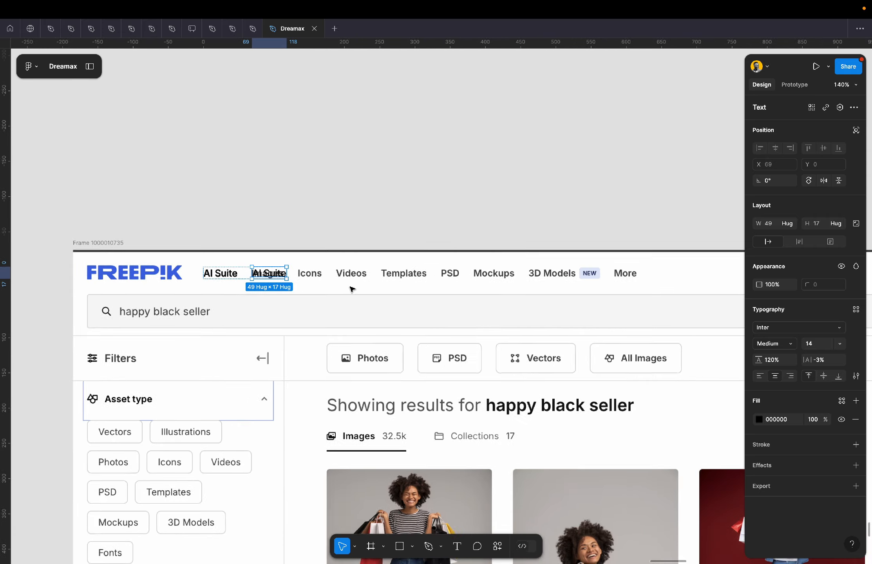
key("super+d")
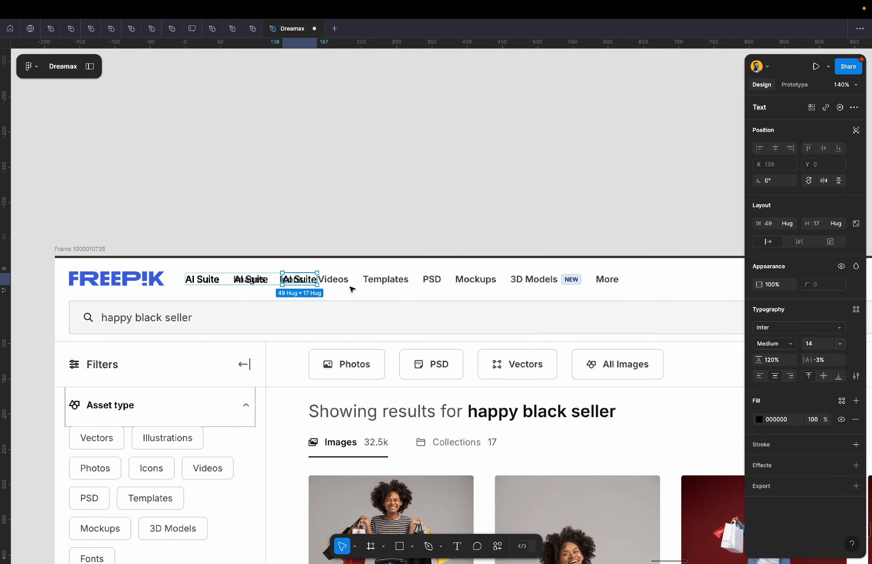
key("super+d")
key("super+d")
key("super+d")
key("super+d")
key("super+d")
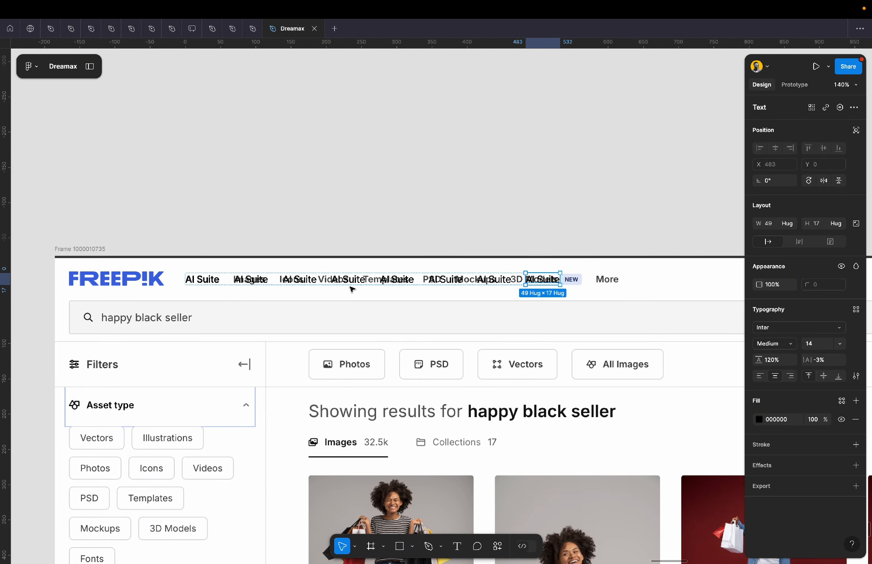
left_click(327, 230)
Copy the last AI Suite label out of the row to X 1271, Y 24, beside the Start creating button.
scroll(327, 231, "down", 4)
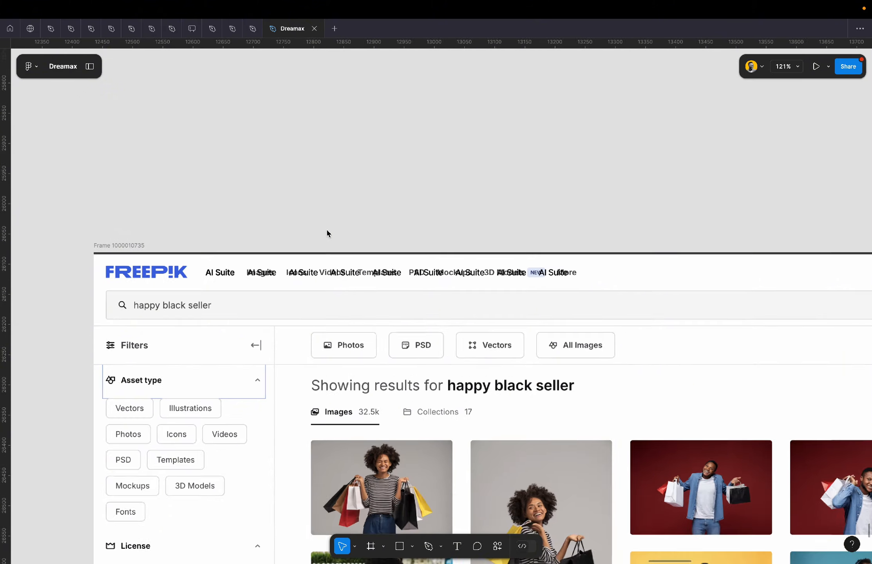
scroll(328, 233, "right", 5)
left_click(263, 265)
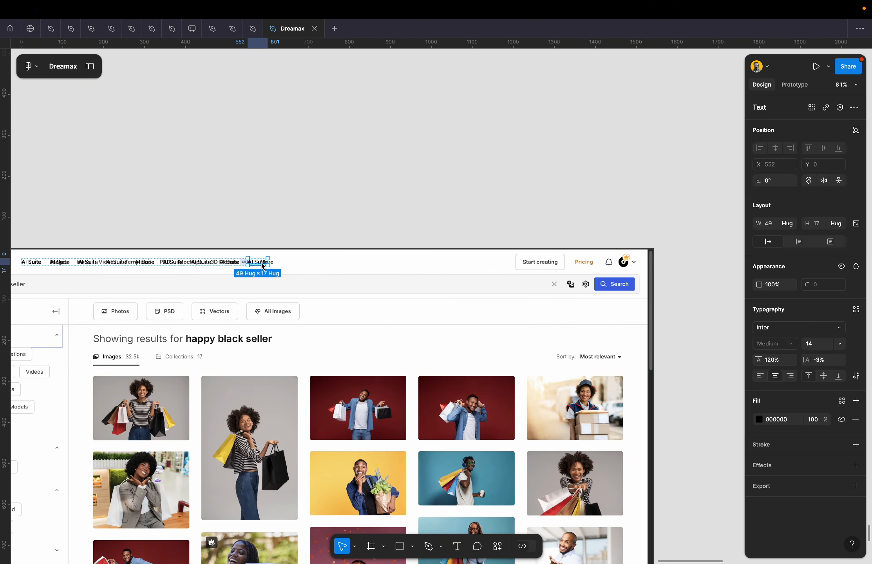
left_click_drag(258, 262, 475, 263)
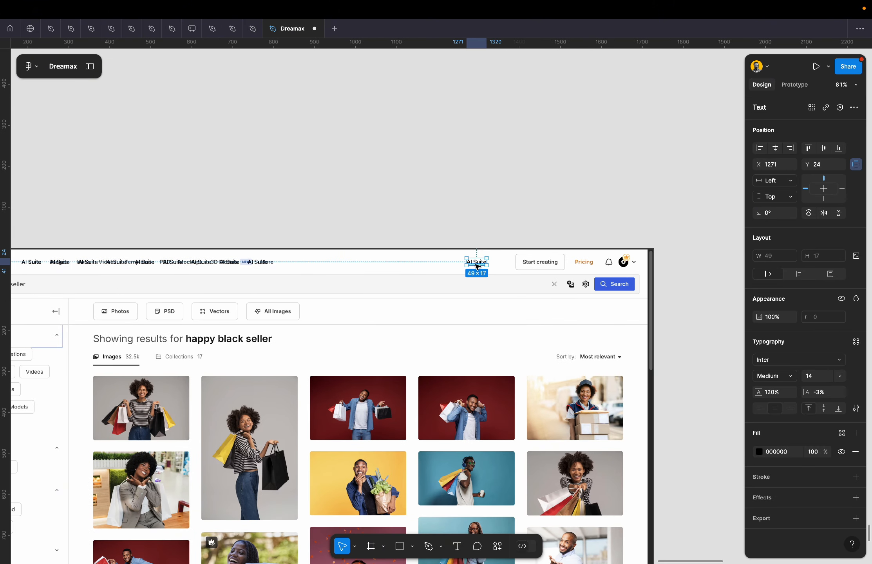
scroll(475, 265, "up", 5)
scroll(477, 267, "right", 2)
Change the copied label's text to "Upload a Resource".
double_click(426, 255)
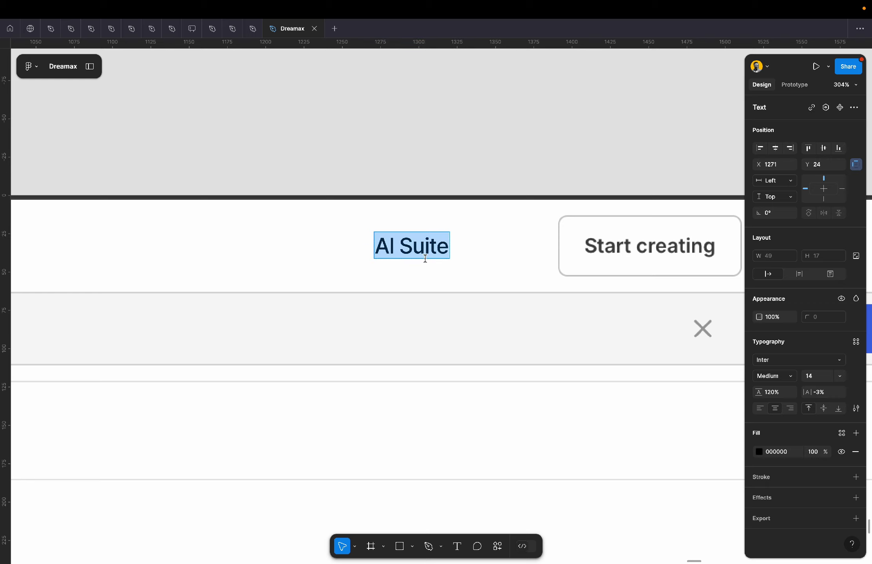
type("Start c")
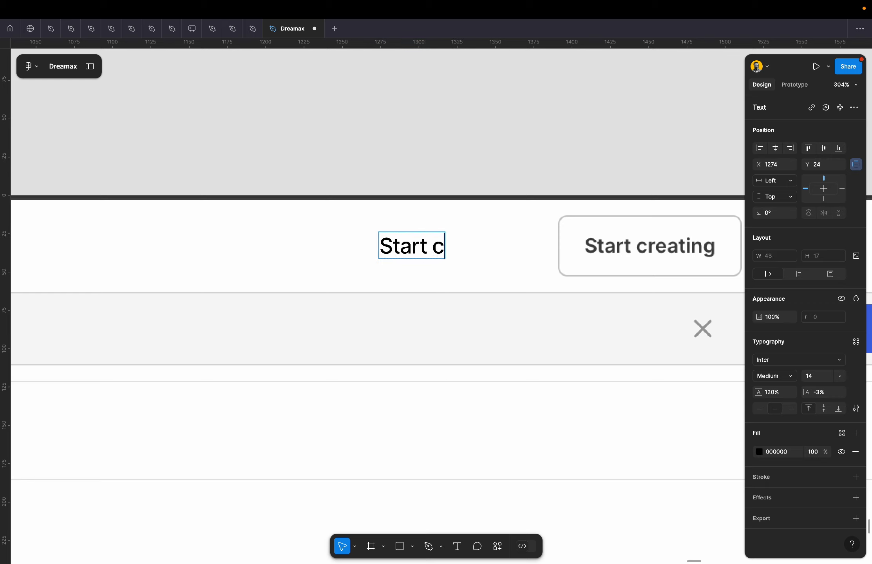
type("reating")
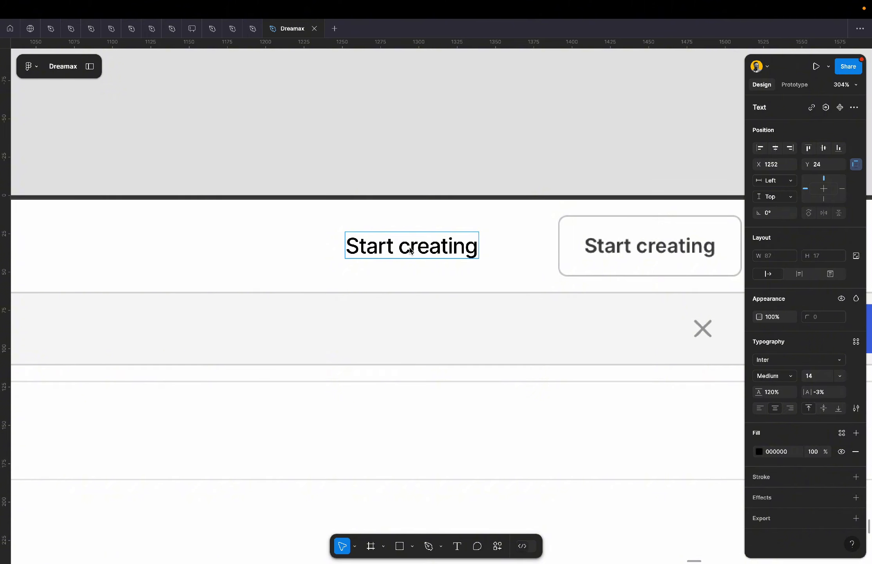
key("super+a")
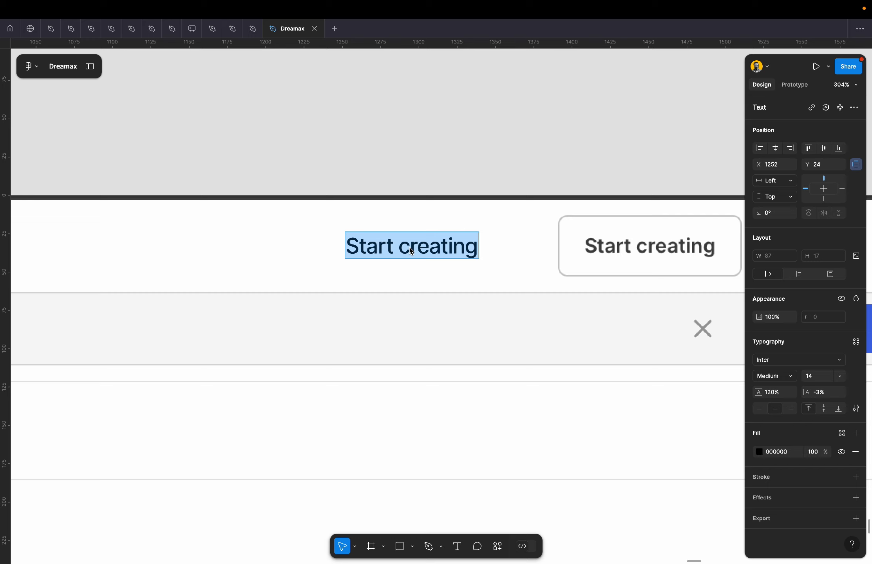
type("Upload a ")
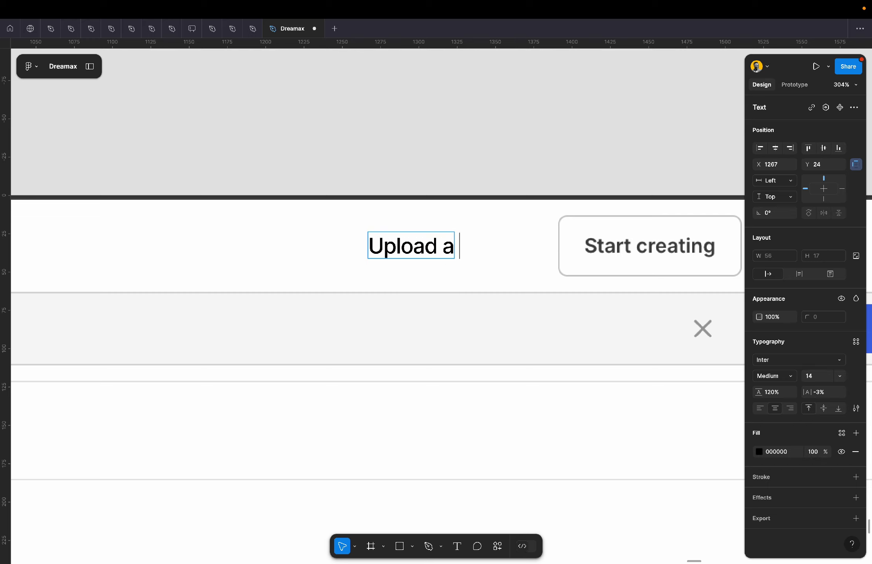
type("Photo")
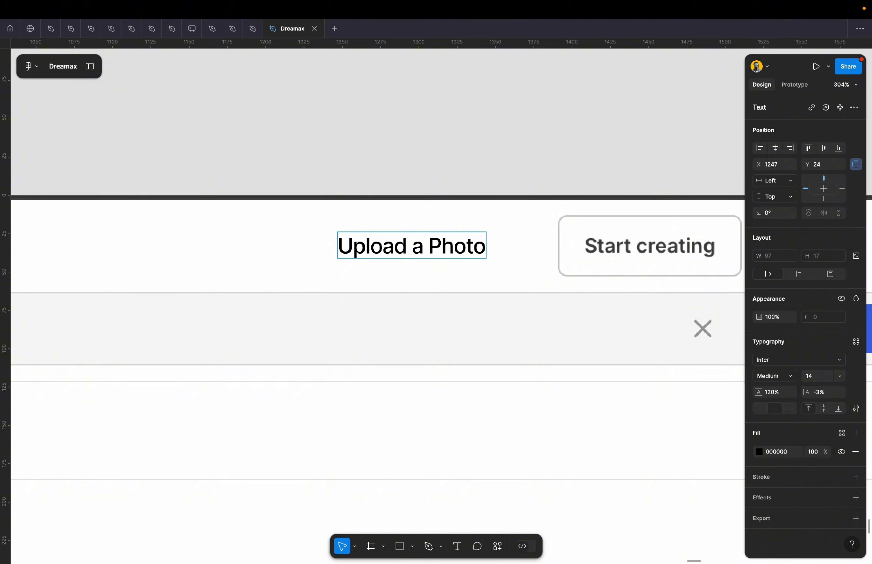
double_click(437, 250)
type("Resource")
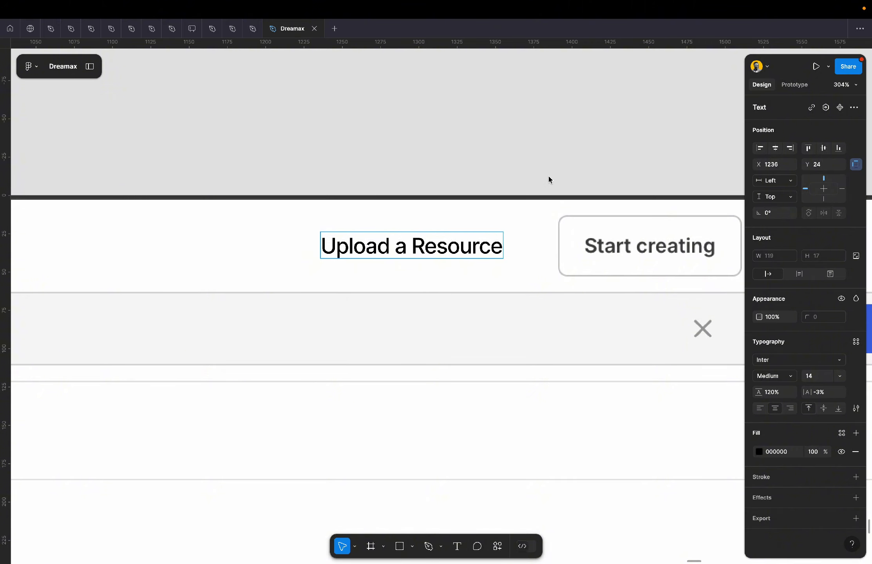
key("Escape")
Wrap the Upload a Resource text in an auto layout frame with a vertical padding of 12.
key("shift+a")
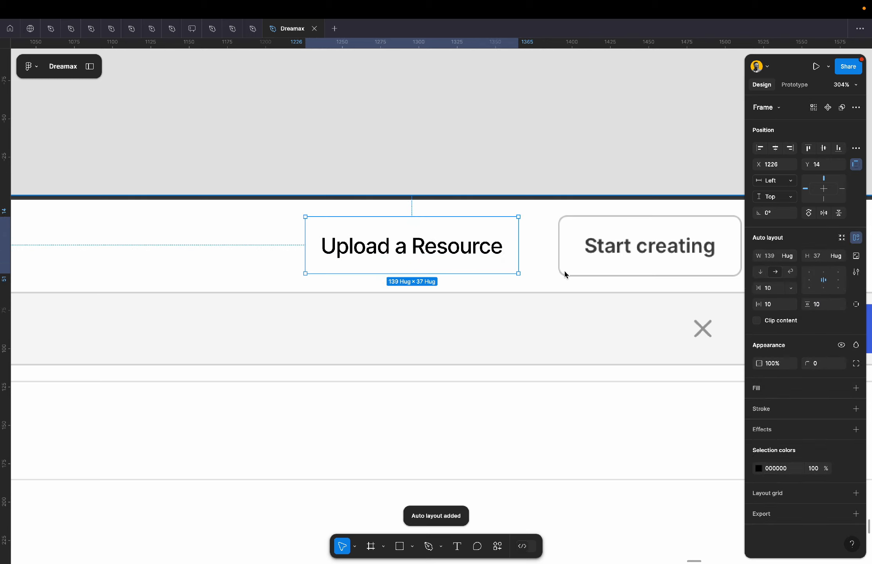
left_click(826, 309)
key("Up")
key("Up")
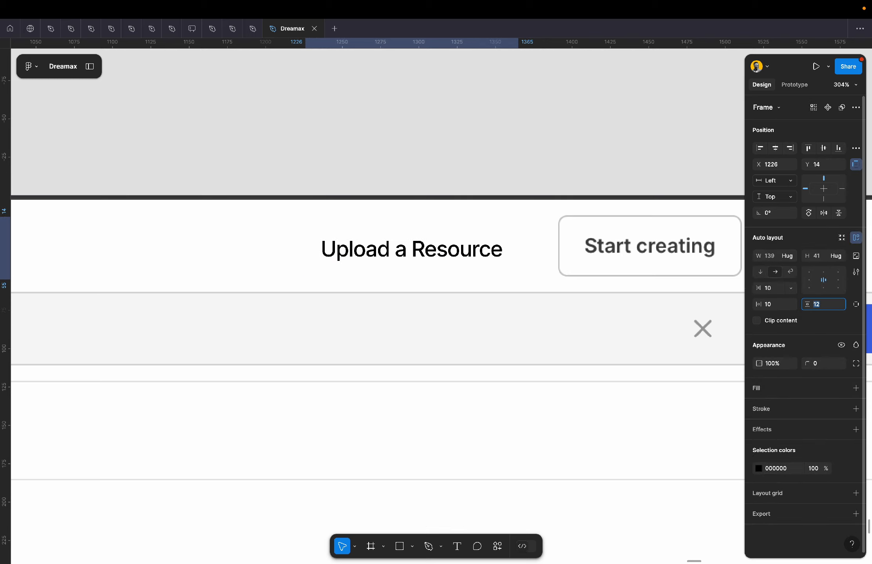
Add a stroke to the Upload a Resource frame, move it up to Y 12 and set its corner radius to 8.
left_click(804, 414)
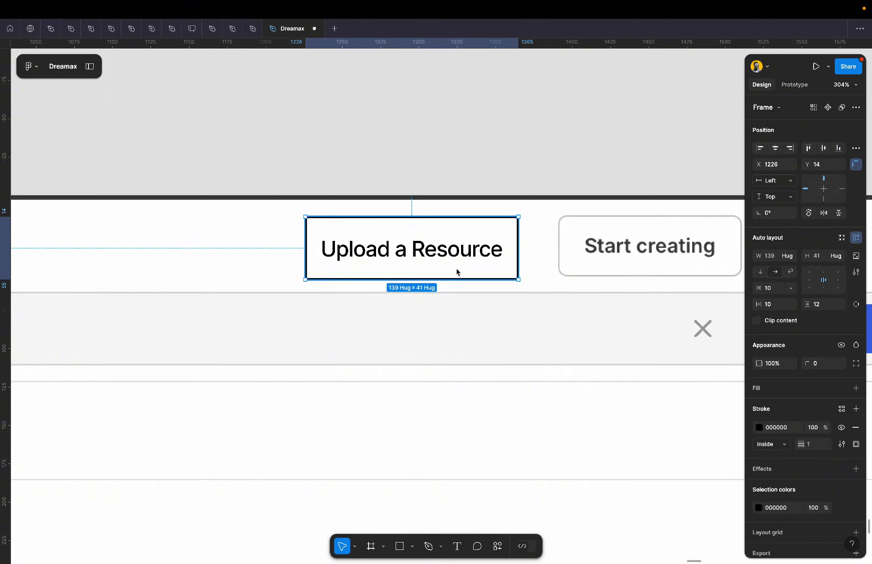
left_click_drag(458, 273, 472, 263)
scroll(472, 263, "down", 3)
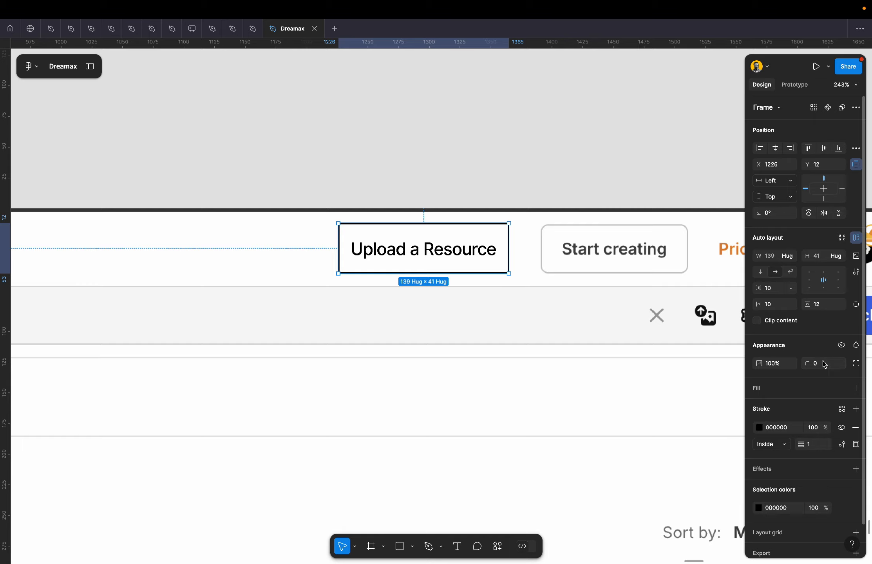
type("10")
key("Return")
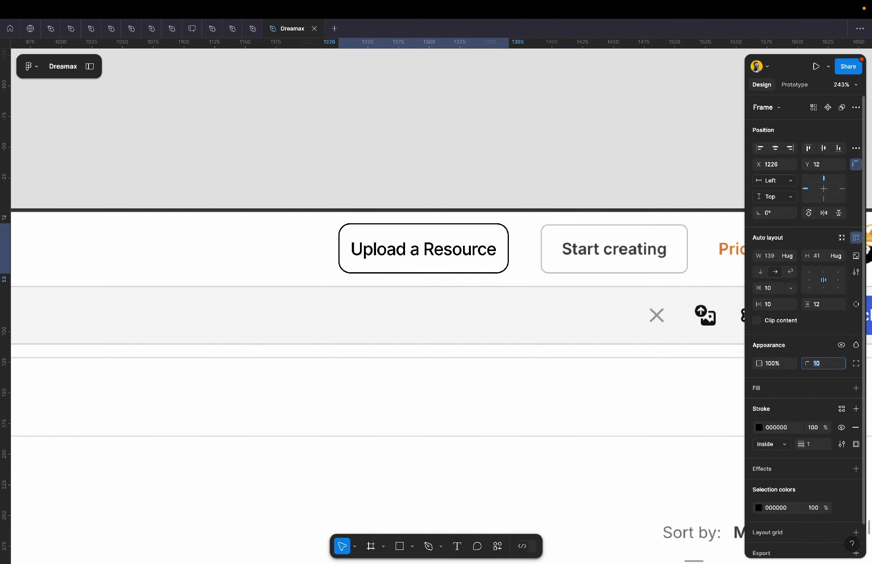
type("8")
key("Return")
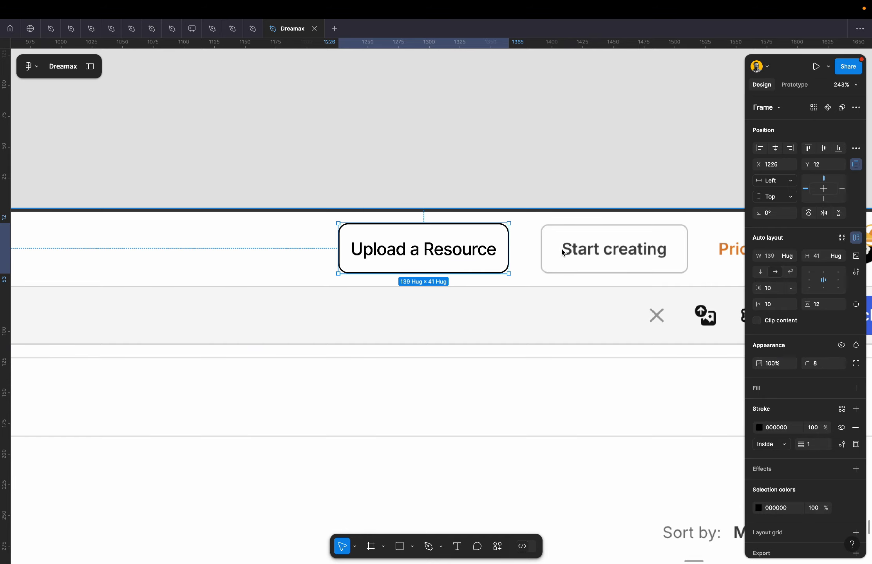
Match the Upload a Resource frame's stroke to the Start creating button's C8C8C8 border color and add a white FFFFFF fill.
scroll(492, 240, "up", 10)
scroll(477, 219, "up", 5)
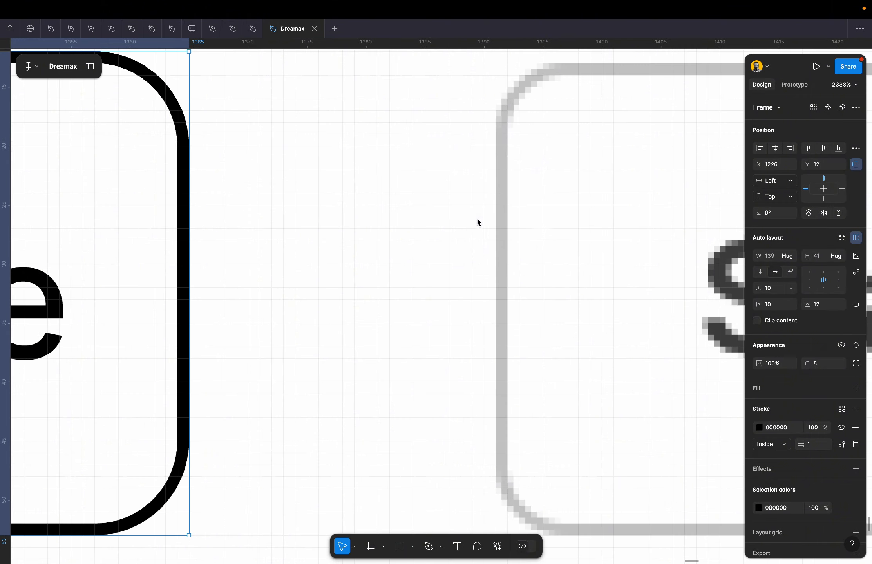
key("i")
left_click(506, 225)
scroll(505, 227, "down", 7)
scroll(505, 228, "down", 3)
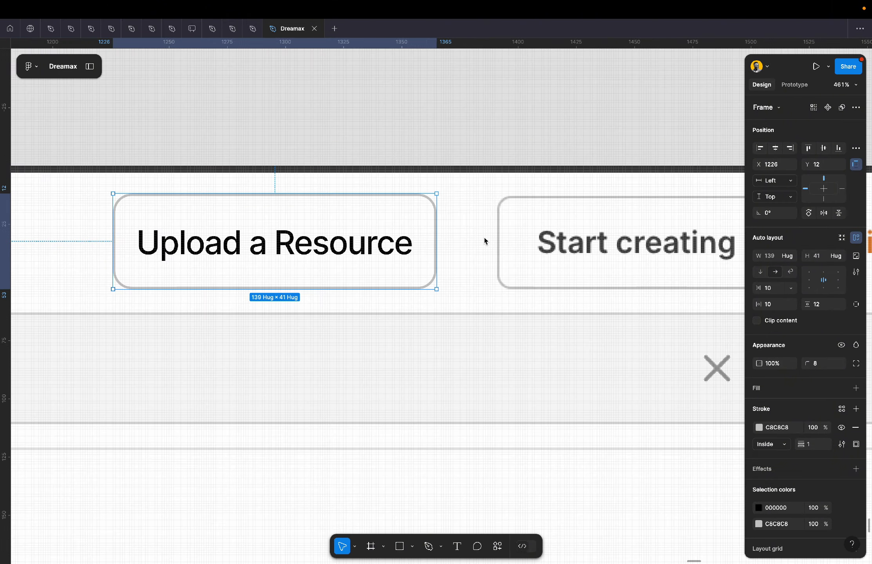
left_click(857, 388)
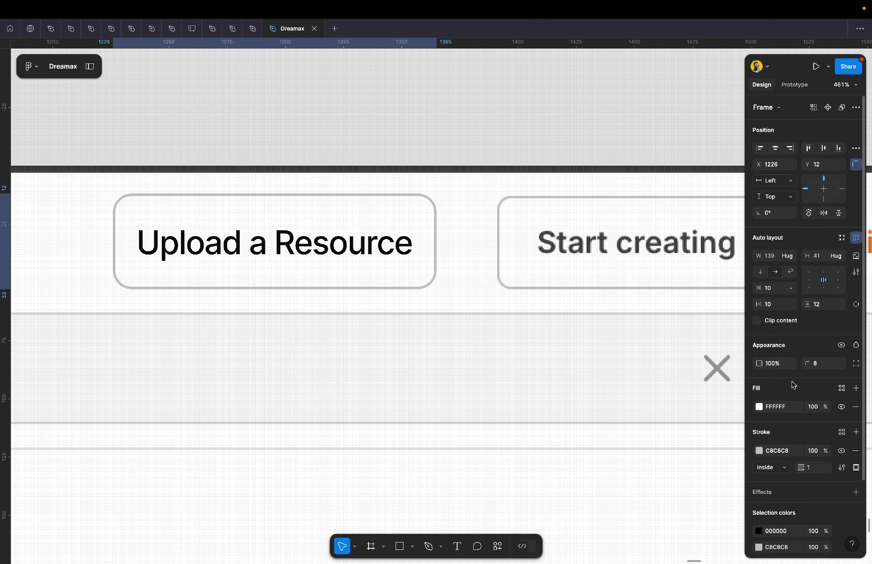
Match the Upload a Resource text to the Start creating label's color 424242 and set its weight to Semi Bold.
scroll(275, 215, "down", 7)
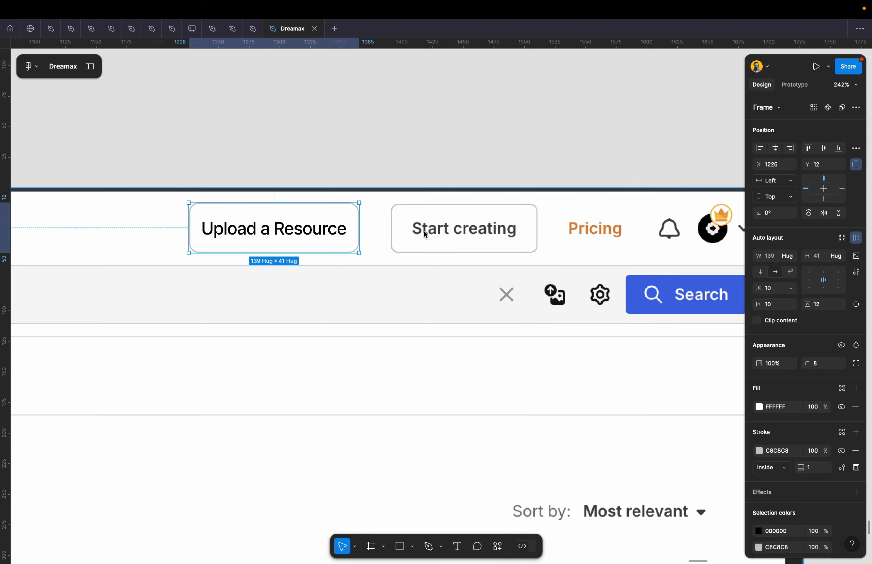
key("Return")
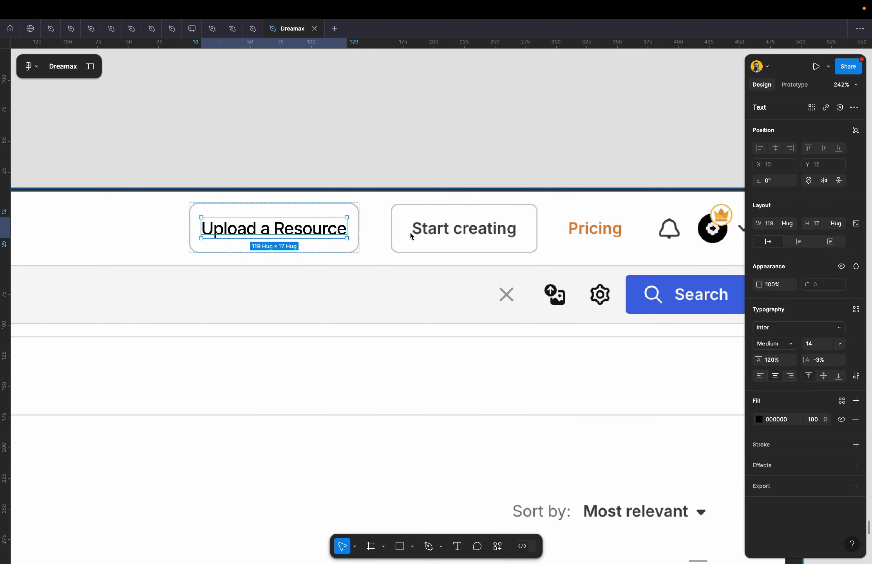
scroll(411, 233, "up", 5)
scroll(468, 202, "up", 5)
key("i")
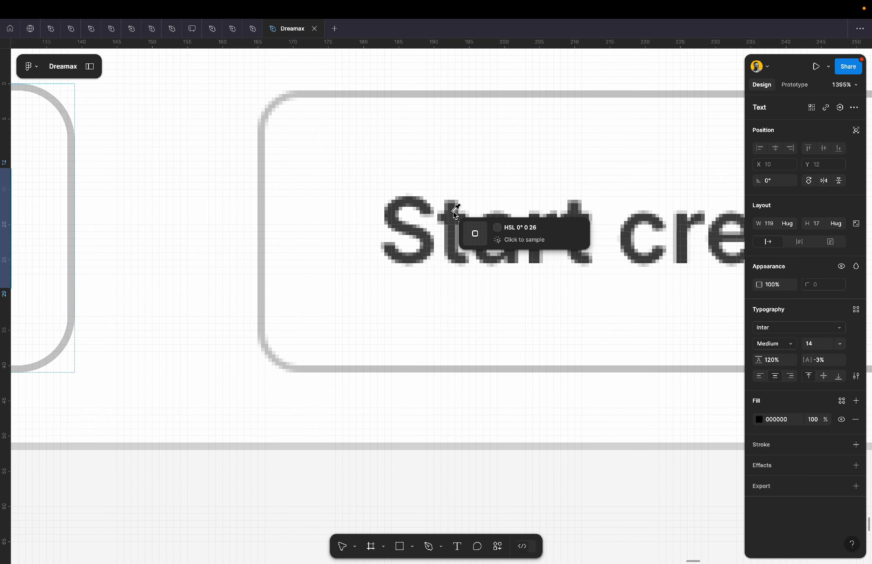
left_click(454, 215)
scroll(452, 216, "down", 3)
scroll(452, 216, "down", 2)
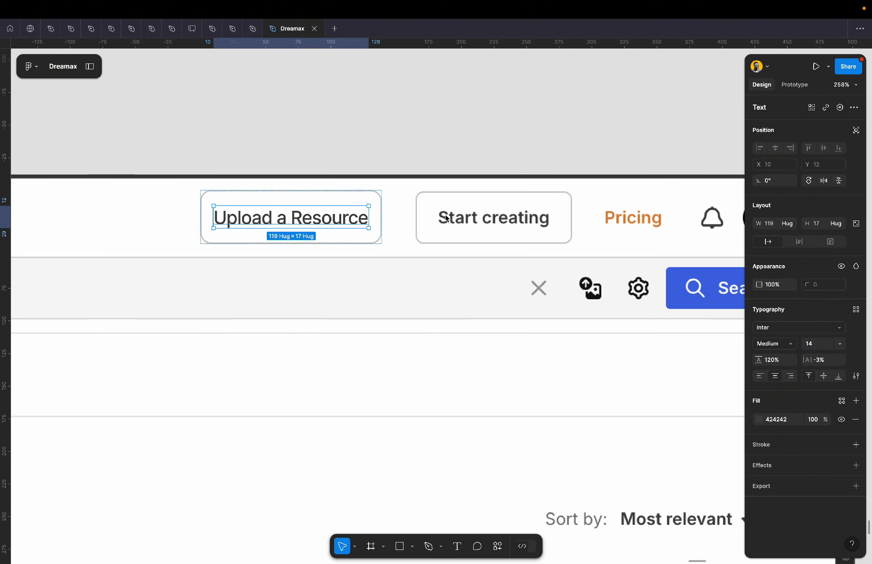
left_click(791, 347)
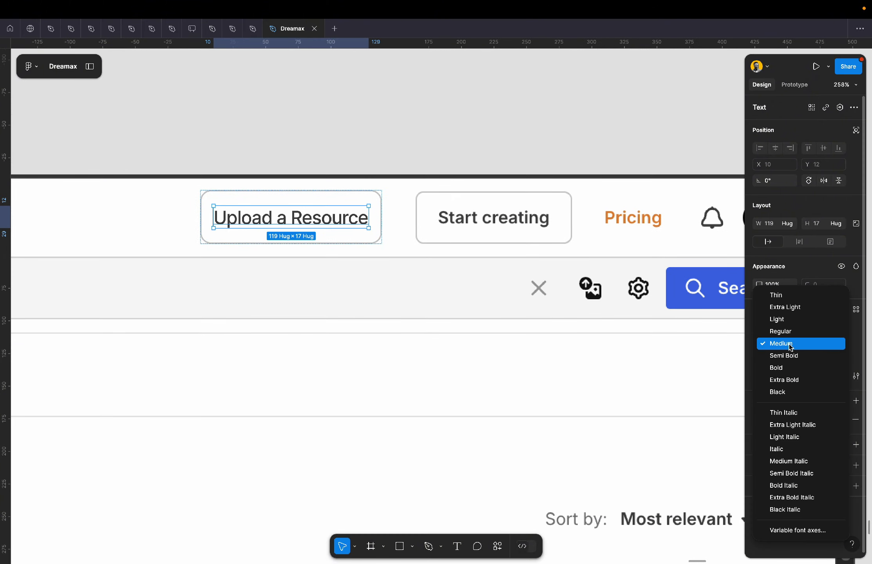
left_click(787, 356)
Move the Upload a Resource button over the Start creating button in the screenshot, at X 1371, Y 12.
left_click(367, 200)
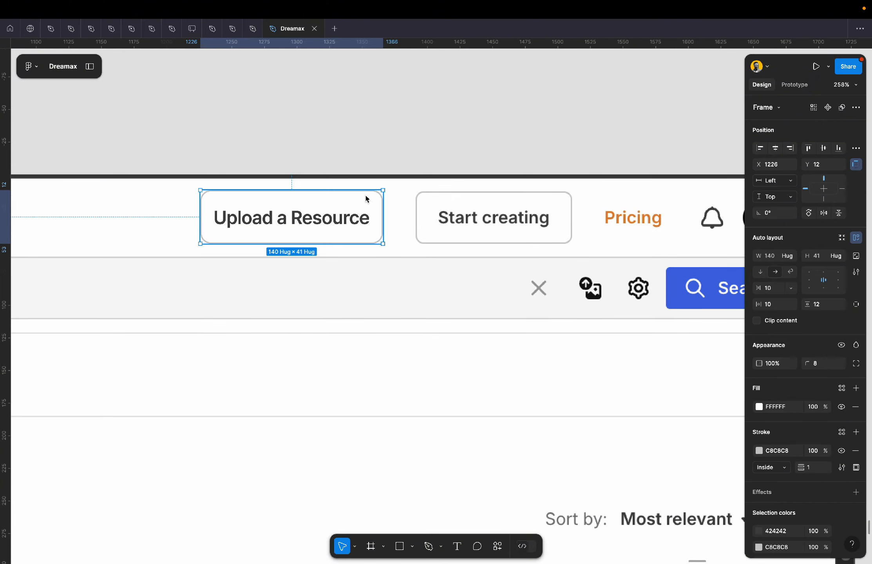
left_click_drag(350, 218, 539, 211)
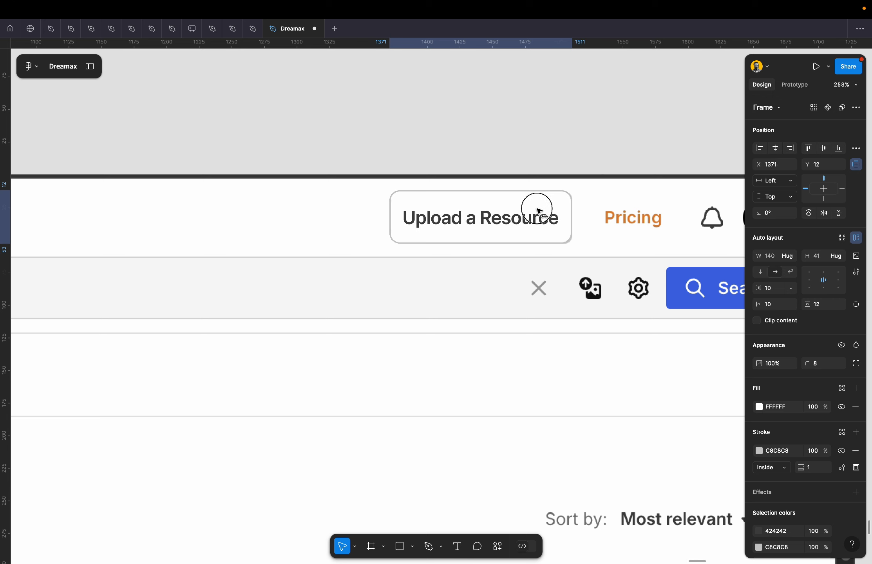
scroll(539, 211, "up", 2)
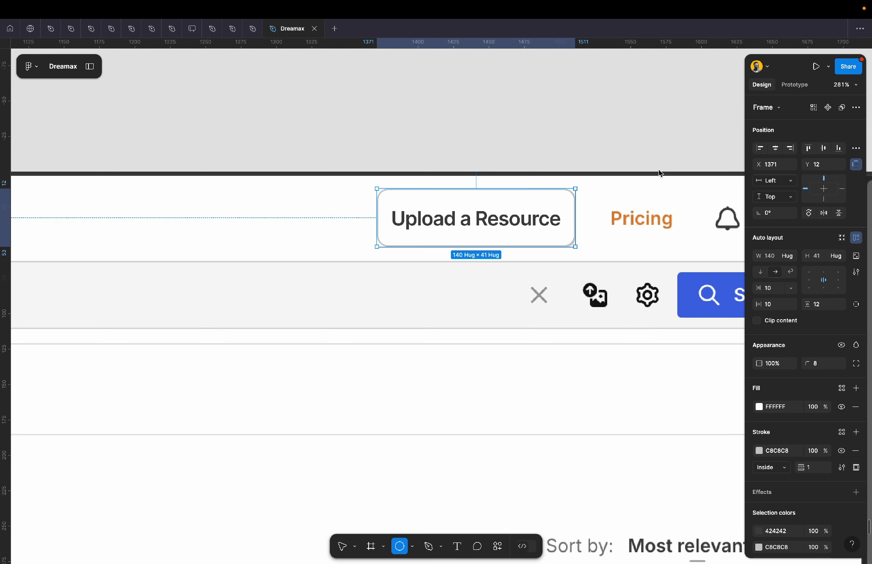
key("r")
mouse_move(676, 148)
left_mouse_down()
mouse_move(731, 238)
mouse_move(768, 276)
left_mouse_up()
scroll(648, 247, "right", 5)
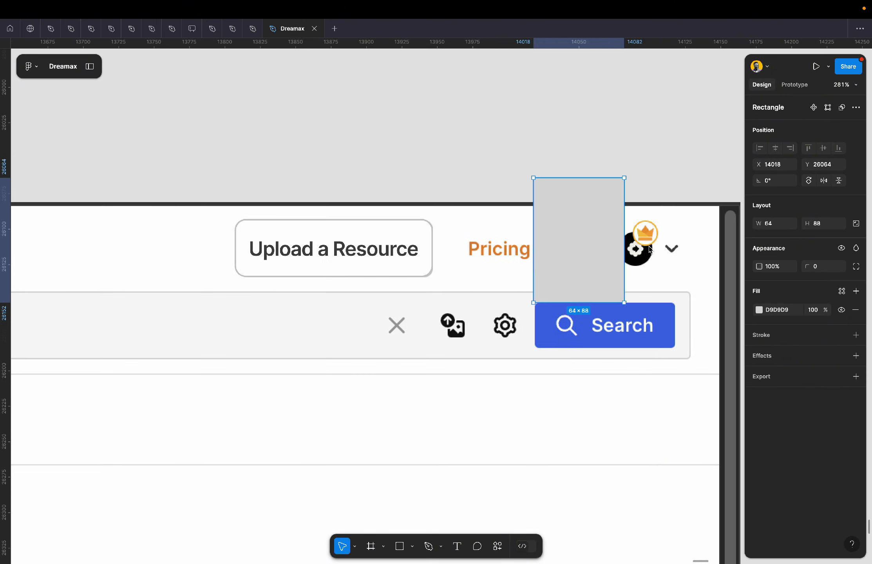
left_click_drag(596, 251, 637, 252)
scroll(636, 251, "up", 5)
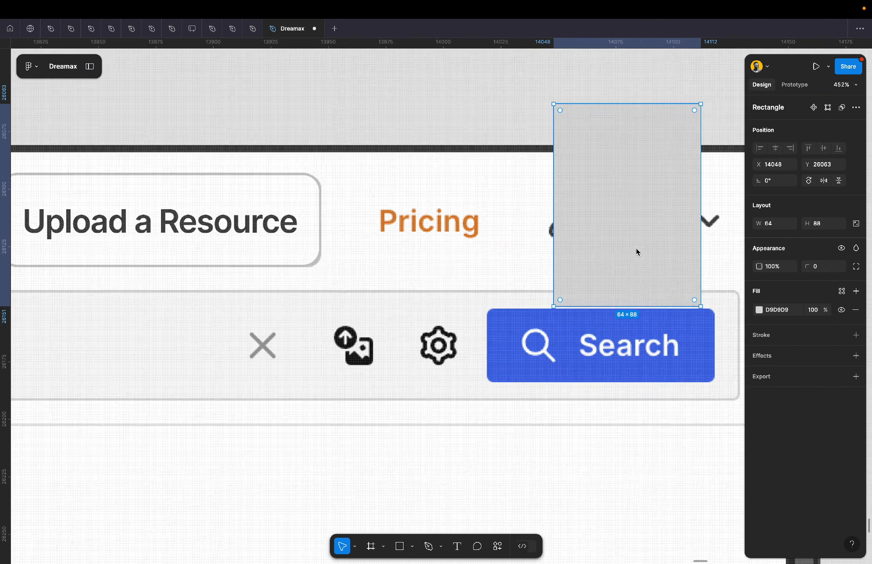
key("Delete")
scroll(637, 252, "down", 5)
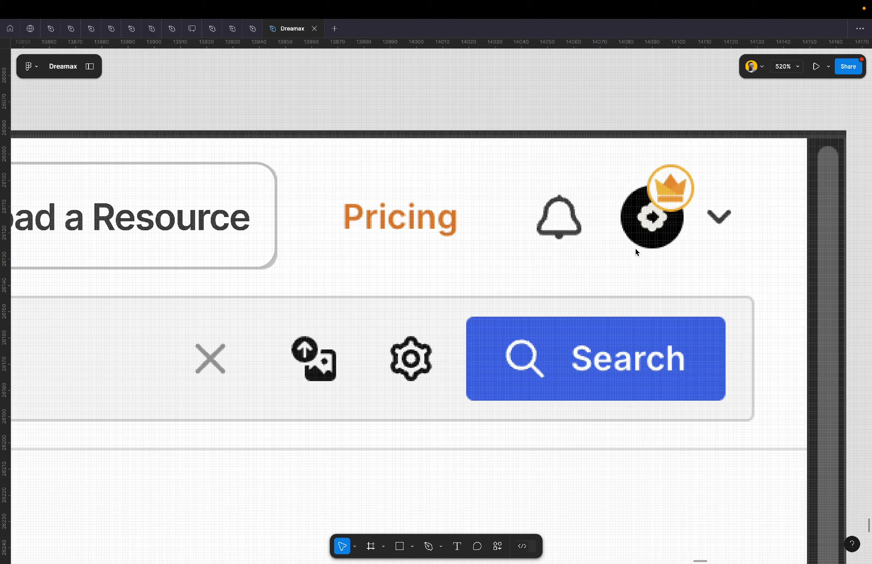
Copy the Upload a Resource text over the bell and avatar area and change the copy's text to "Pricing".
double_click(433, 240)
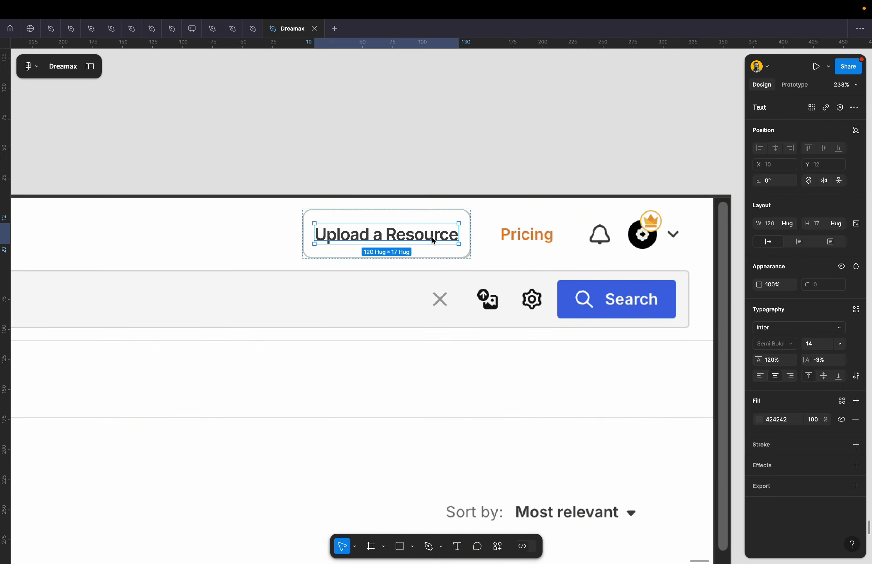
left_click_drag(427, 236, 667, 236)
double_click(668, 236)
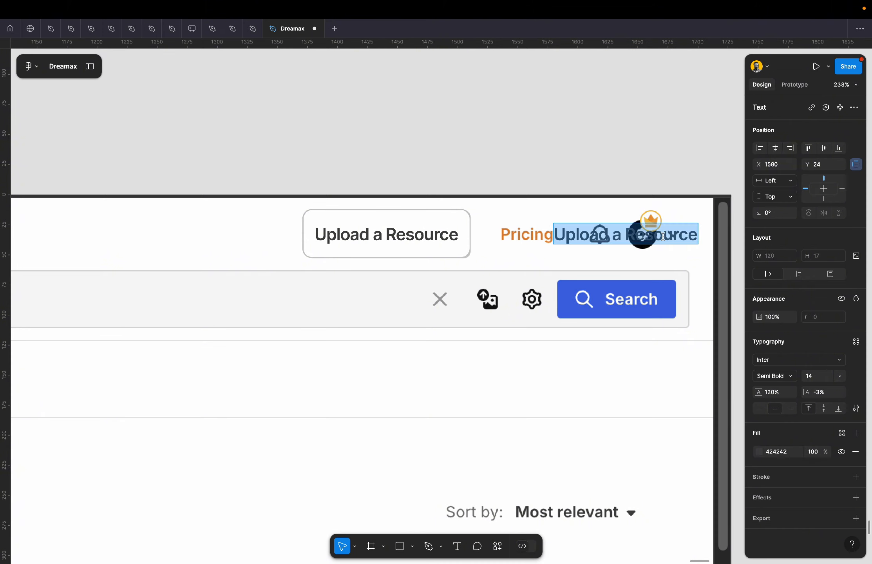
type("Pricing")
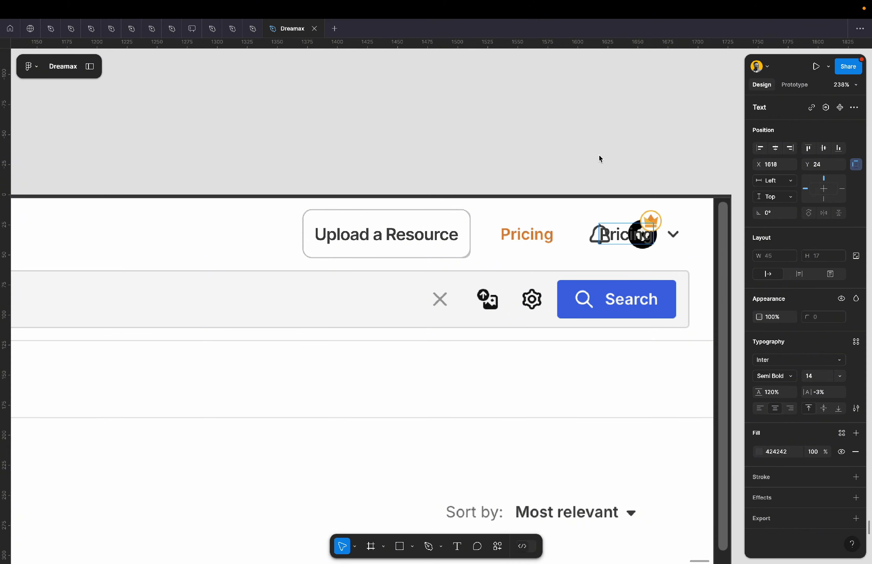
key("Escape")
Color the new Pricing text with the screenshot label's orange DC8434 and place it over that label at X 1536, Y 24.
scroll(601, 221, "up", 5)
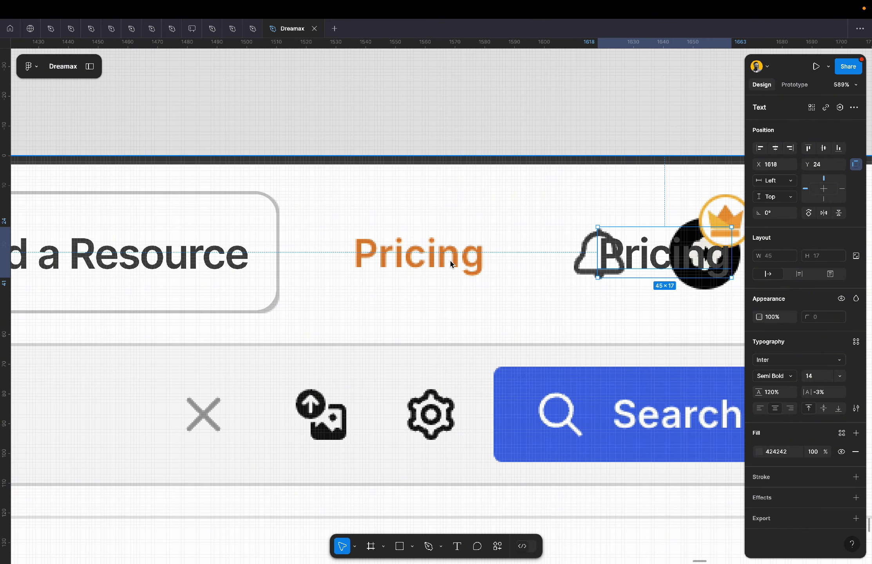
key("i")
left_click(477, 251)
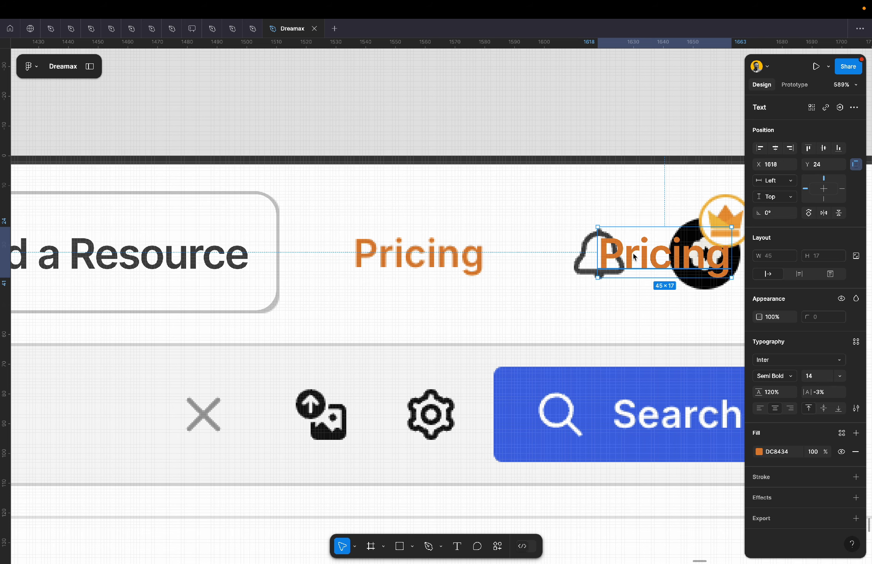
left_click_drag(625, 256, 398, 263)
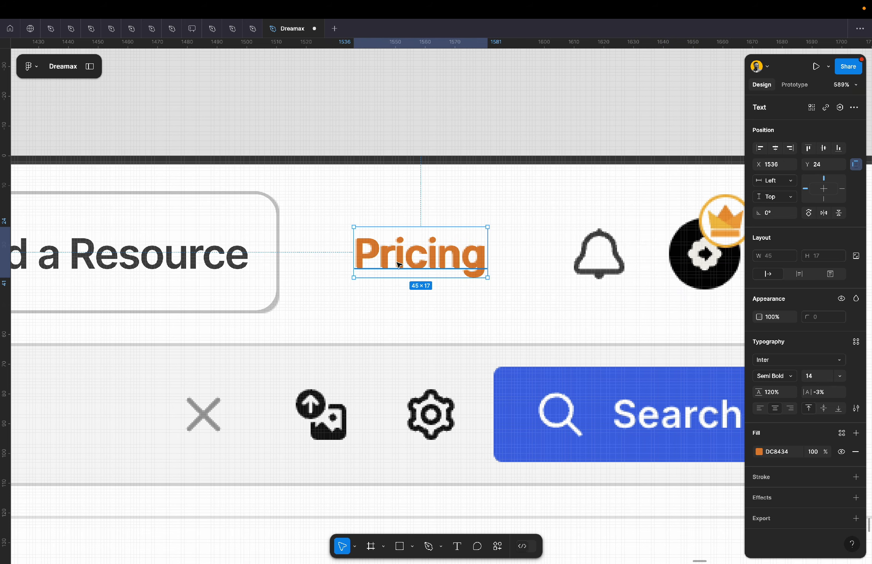
Combine the Upload a Resource button and the Pricing text in a horizontal auto layout frame with a gap of 25.
scroll(395, 267, "down", 3)
scroll(395, 268, "down", 2)
left_click(292, 261, "shift")
key("shift+a")
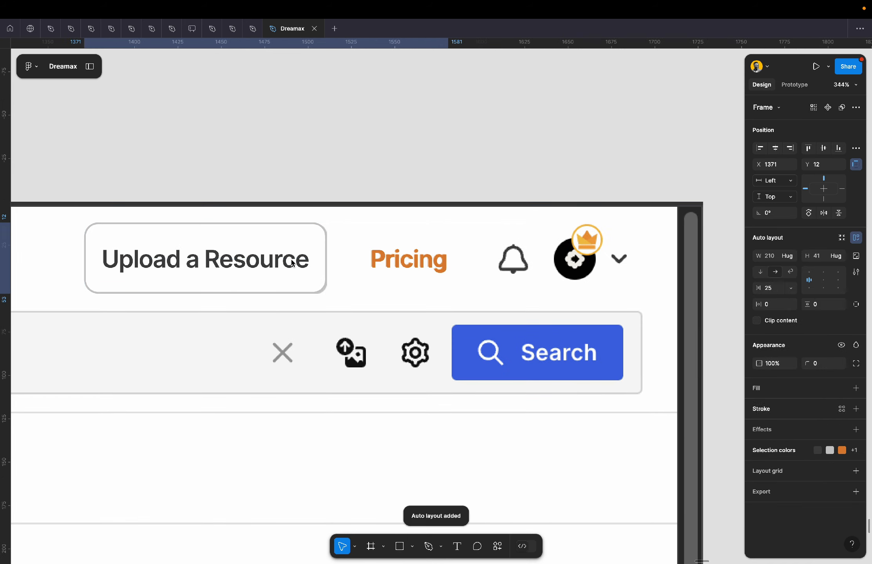
Launch the Material Symbols plugin.
scroll(292, 262, "down", 4)
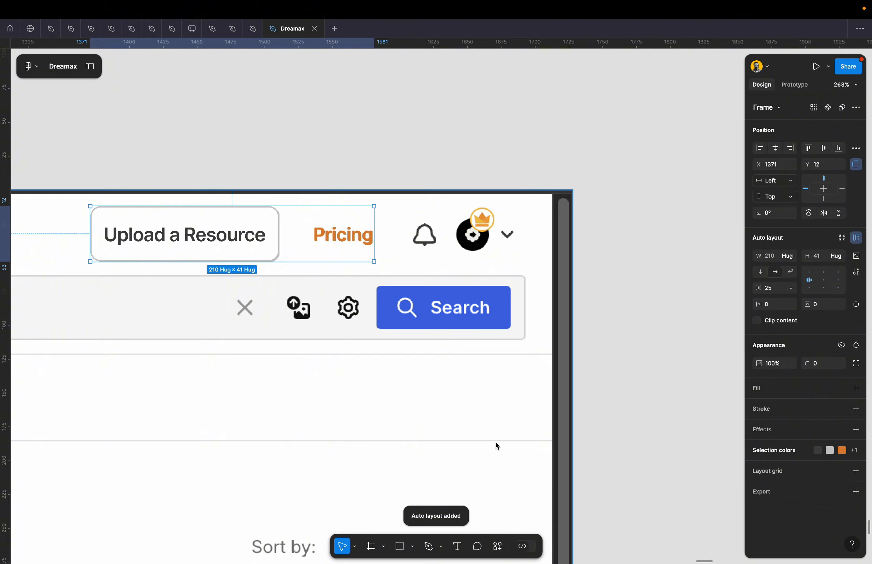
left_click(497, 546)
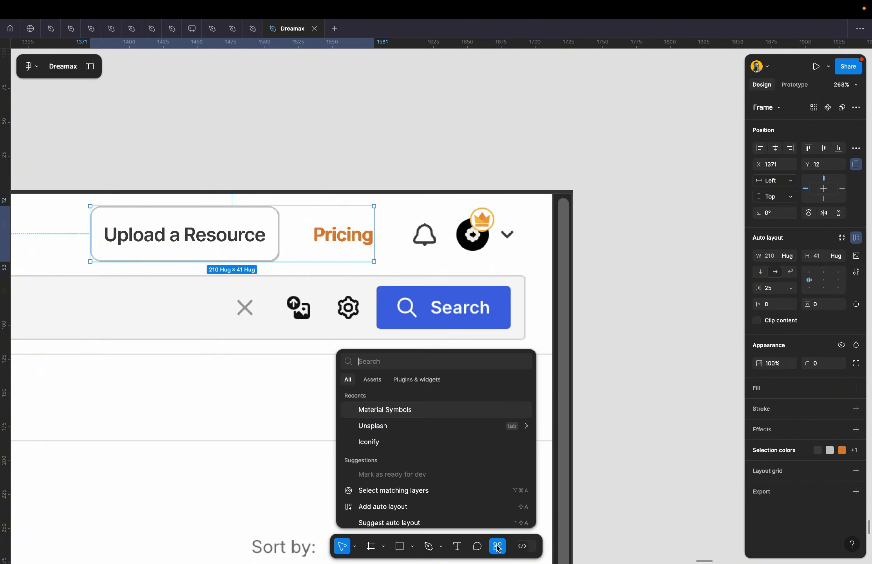
left_click(383, 411)
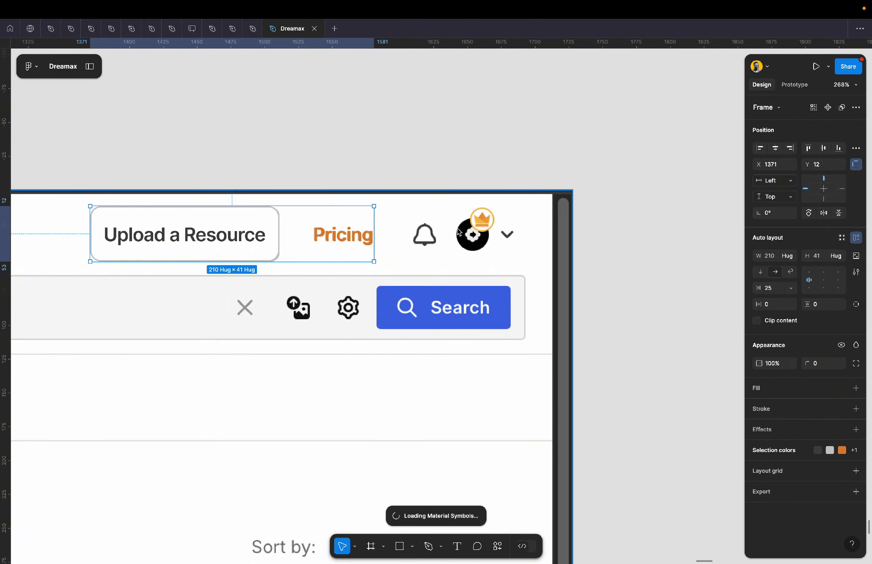
Draw a rectangle over the profile avatar, size it 24 by 24 and place it at X 1642, Y 21.
scroll(459, 231, "up", 5)
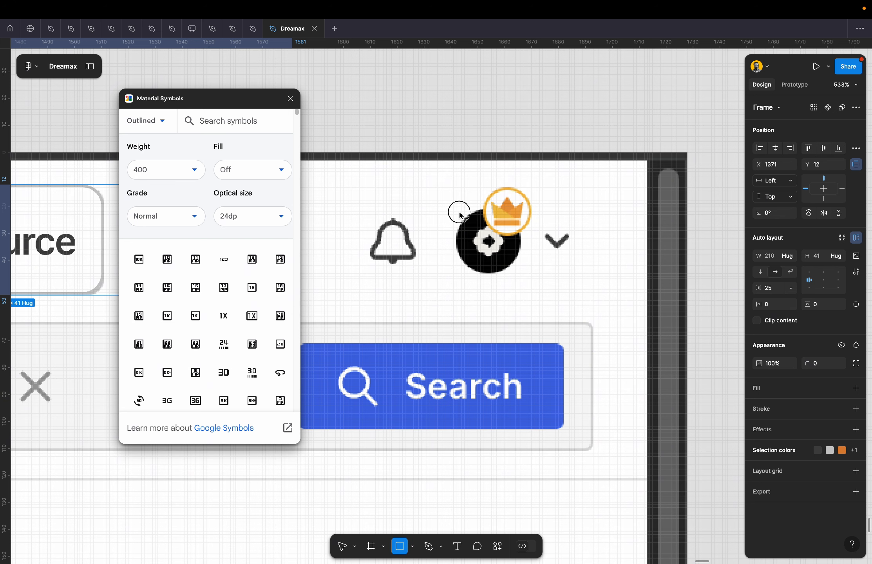
left_click_drag(460, 212, 522, 273)
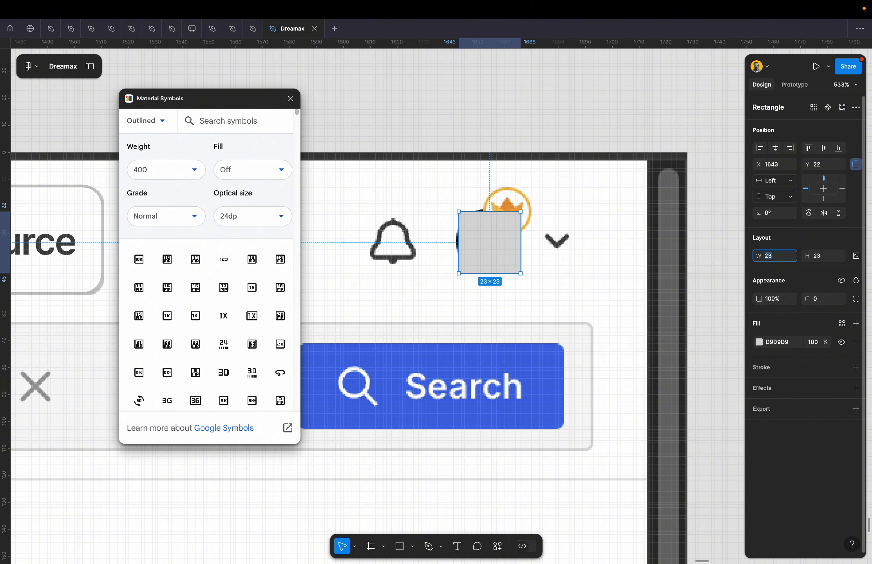
type("24")
key("Return")
mouse_move(508, 250)
left_mouse_down()
mouse_move(502, 242)
mouse_move(487, 247)
left_mouse_up()
scroll(504, 247, "up", 3)
left_click(818, 256)
type("24")
key("Return")
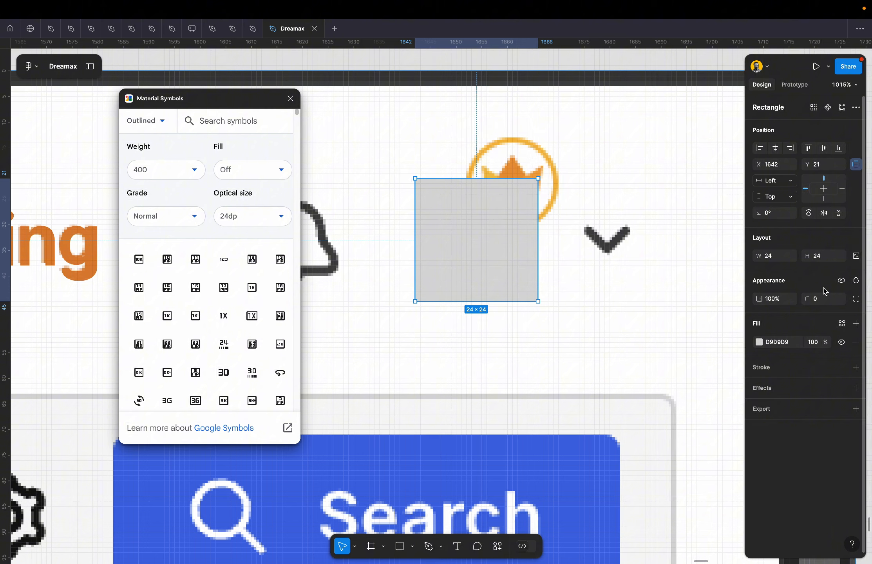
Round the avatar square with corner radius 99, then wrap it in a frame with a corner radius of 999.
key("Return")
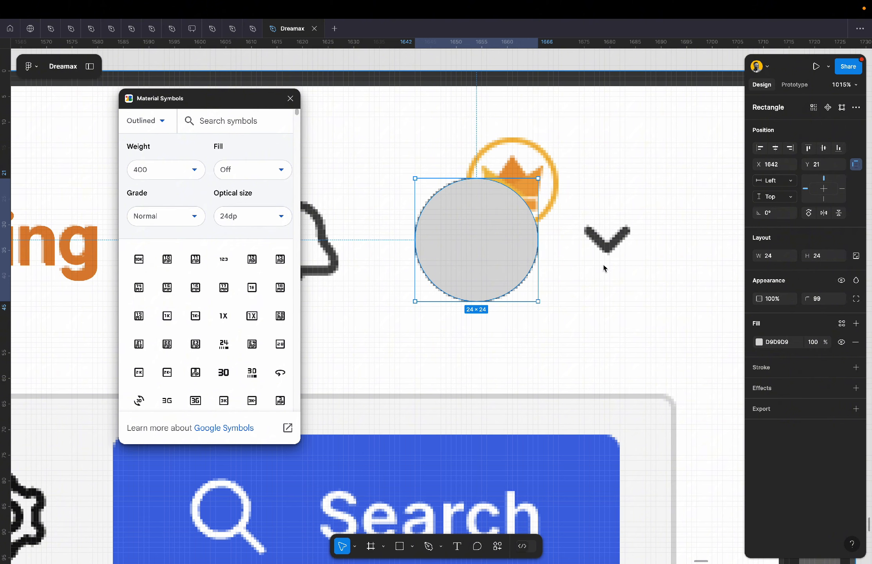
right_click(460, 228)
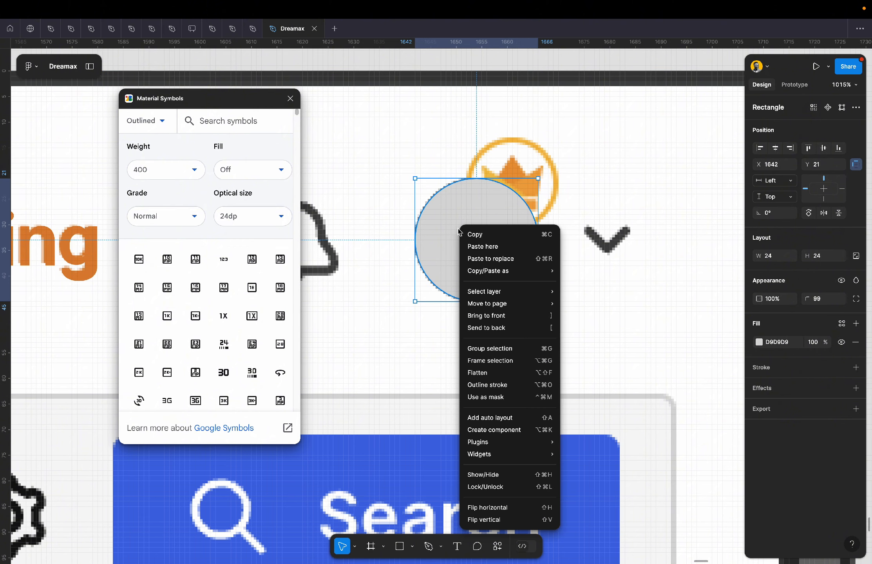
left_click(508, 360)
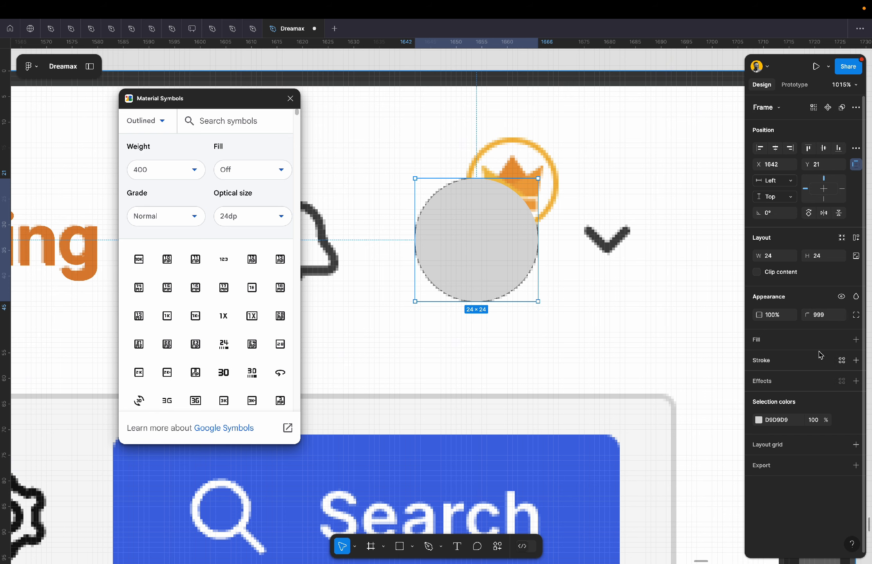
Give the round avatar frame a black fill and delete the gray circle inside it.
left_click(816, 341)
left_click(842, 340)
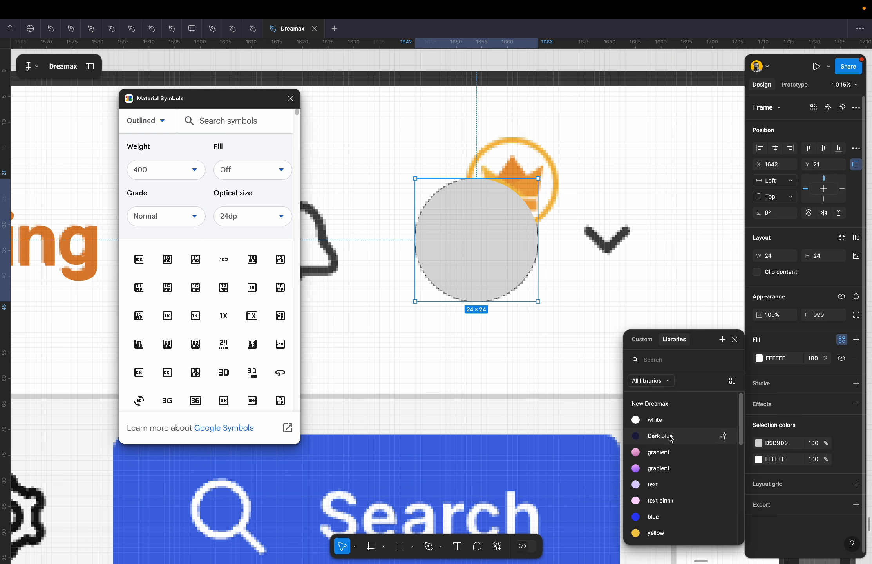
left_click(792, 363)
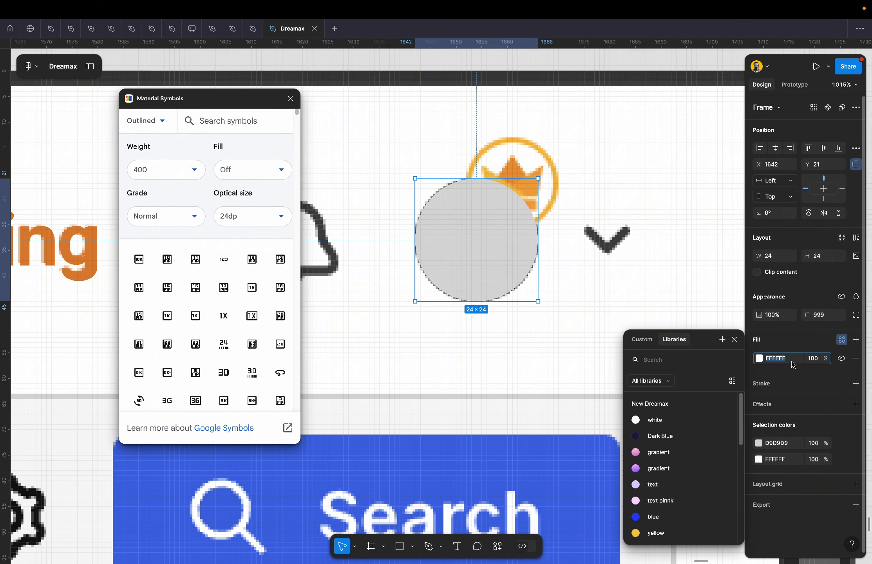
left_click(469, 259)
key("Delete")
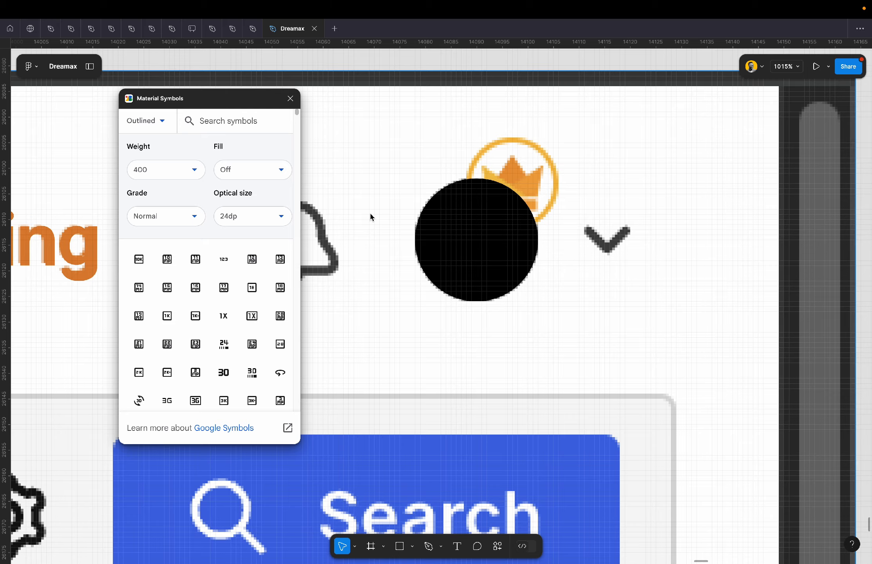
Switch the Material Symbols style to Rounded and search for "notification".
scroll(370, 217, "down", 3)
scroll(370, 217, "left", 3)
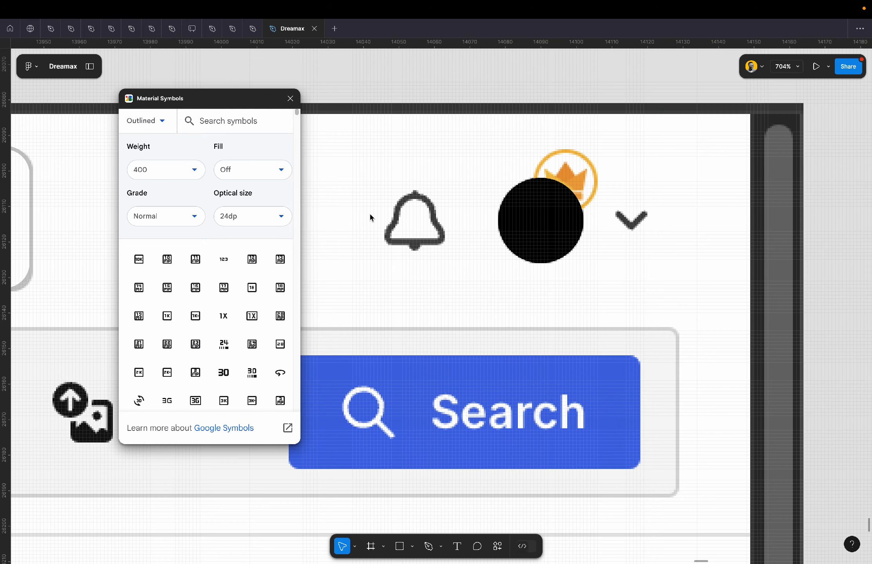
left_click(161, 123)
left_click(154, 183)
left_click(231, 124)
type("notification")
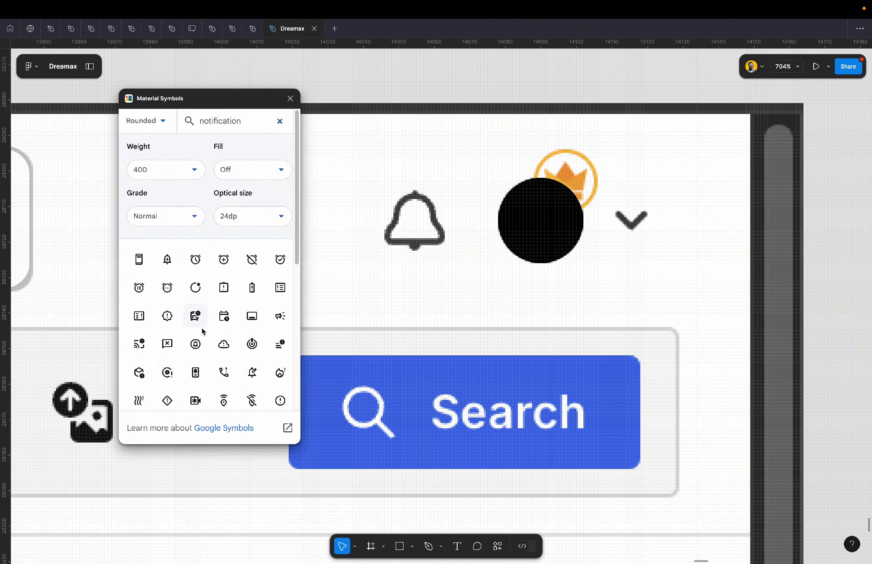
Insert the plain notification bell symbol from the search results onto the canvas.
scroll(203, 331, "down", 3)
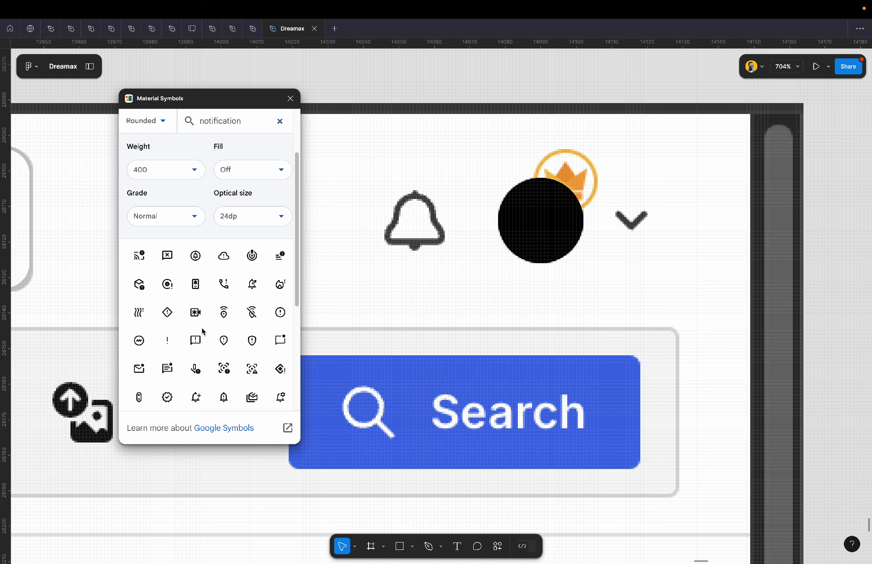
scroll(203, 332, "down", 2)
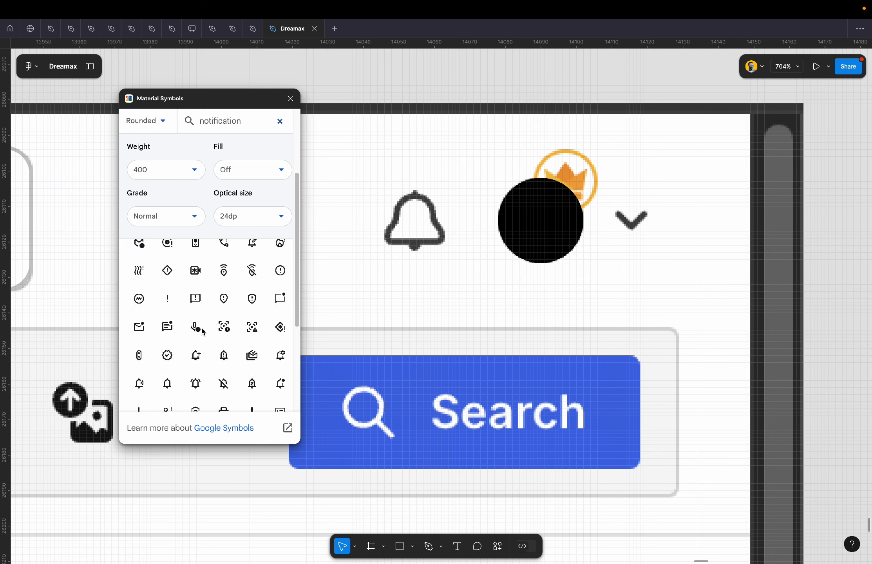
scroll(202, 331, "down", 1)
left_click(171, 379)
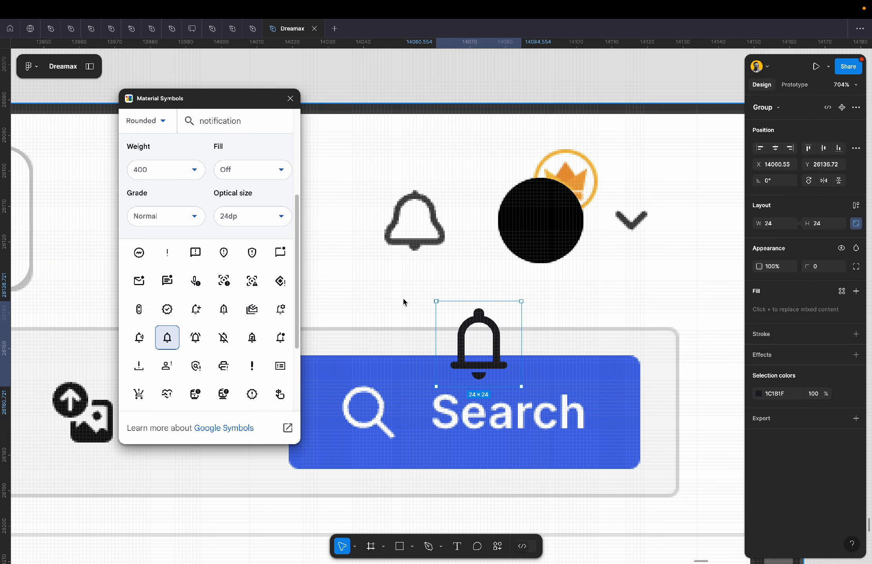
Place a copy of the bell symbol over the screenshot's chevron and move the other bell symbol aside, clear of the screenshot's bell.
left_click_drag(493, 355, 646, 226)
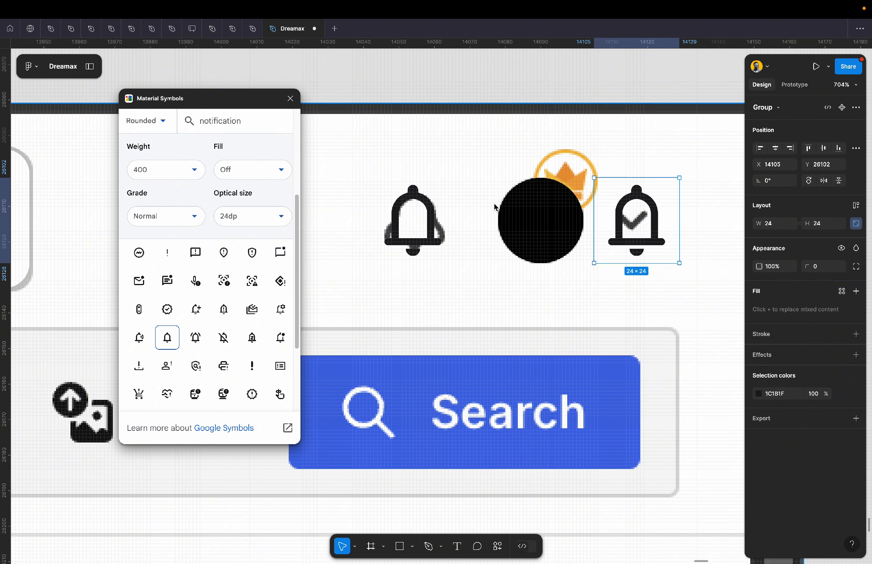
left_click(531, 214)
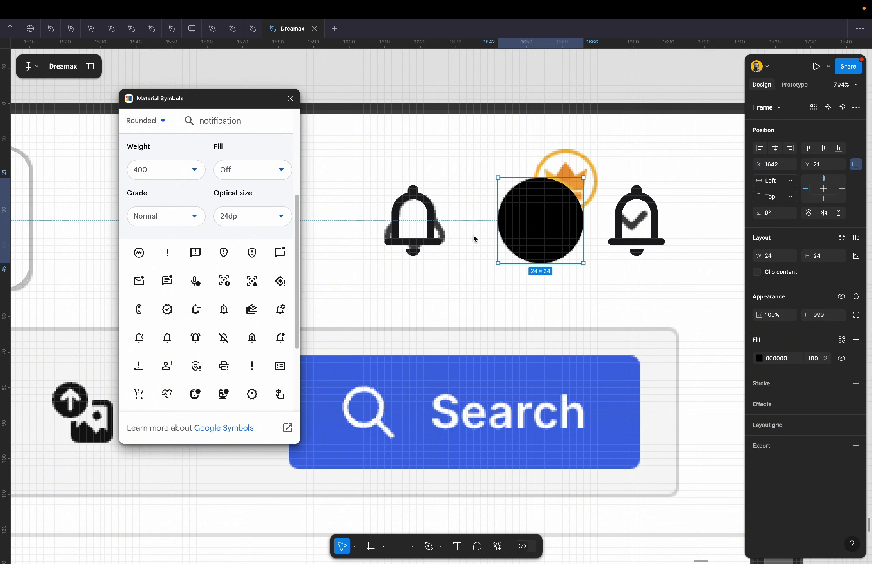
left_click(435, 237)
left_click_drag(434, 227, 320, 225)
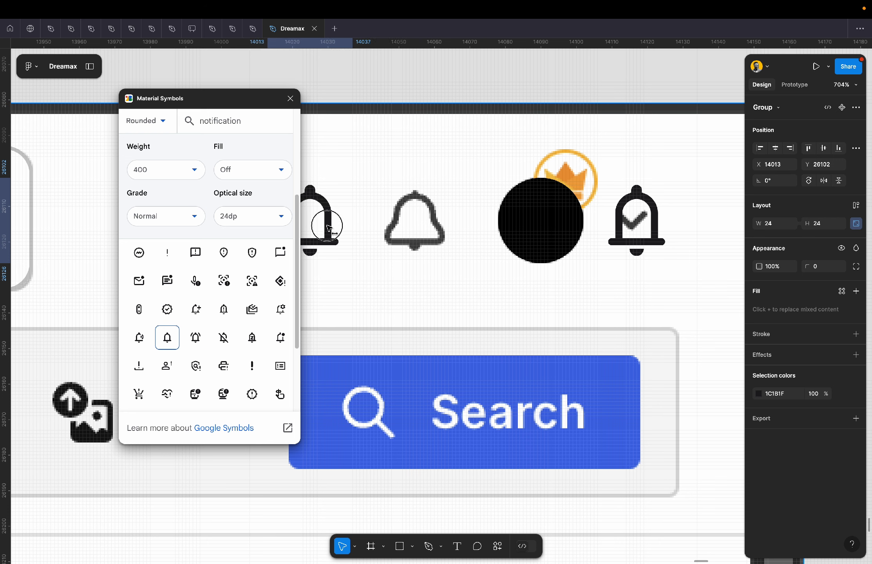
Duplicate the round black avatar frame over the screenshot's bell and give the copy auto layout with centered alignment.
left_click(522, 230)
left_click_drag(553, 225, 432, 224)
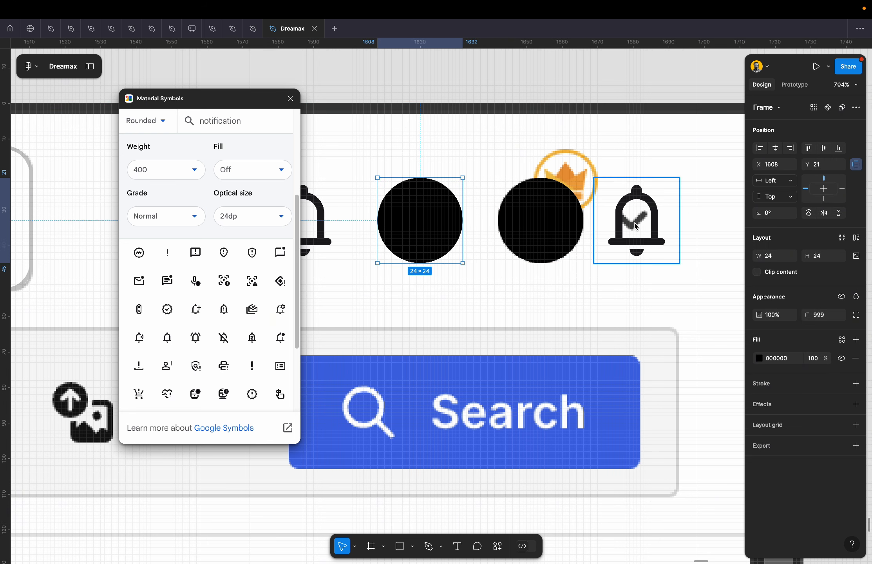
left_click(856, 238)
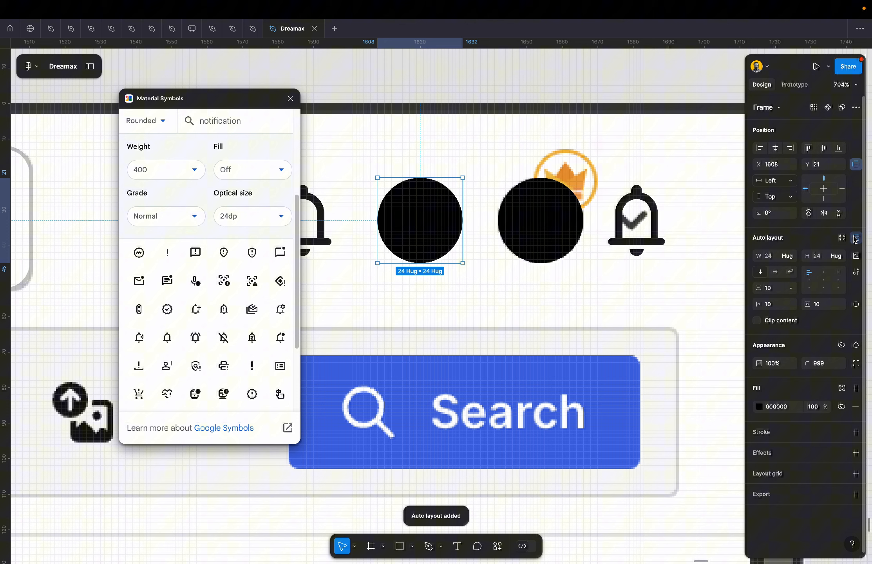
left_click(825, 281)
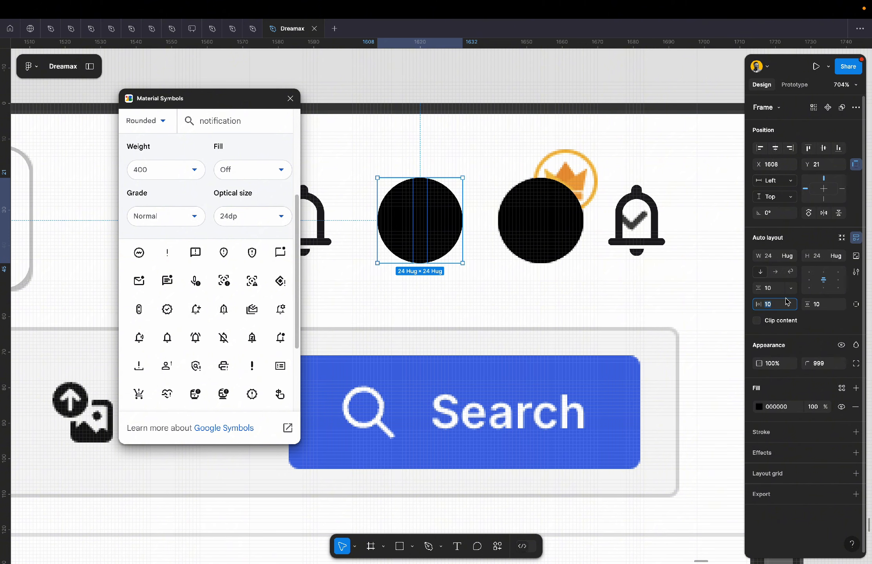
Fix the duplicated frame's width and height at 24 and set its horizontal and vertical padding to 0.
left_click(790, 257)
left_click(797, 244)
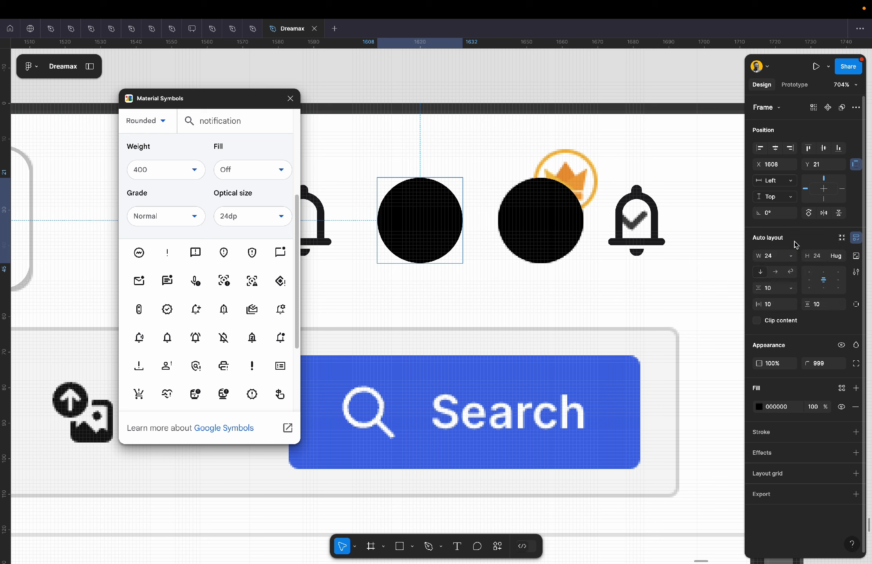
left_click(842, 258)
left_click(814, 246)
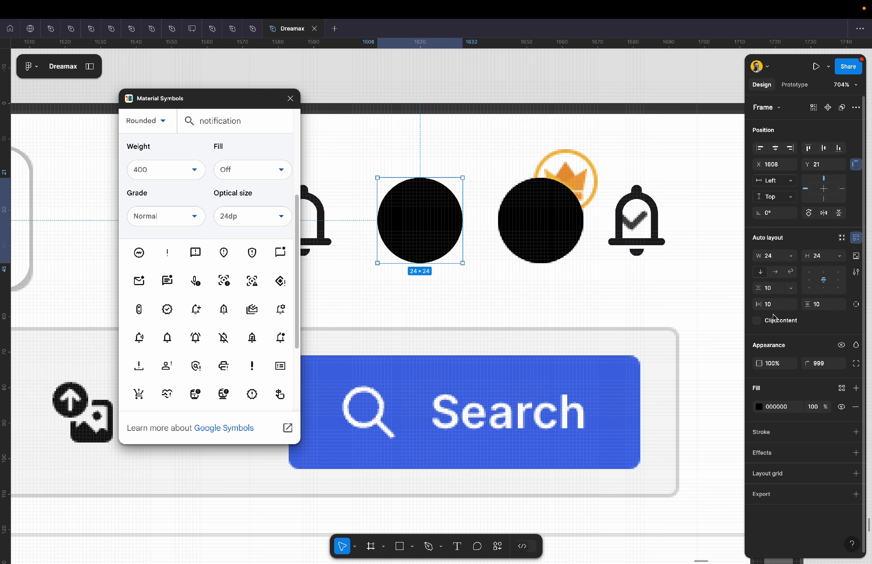
left_click(778, 303)
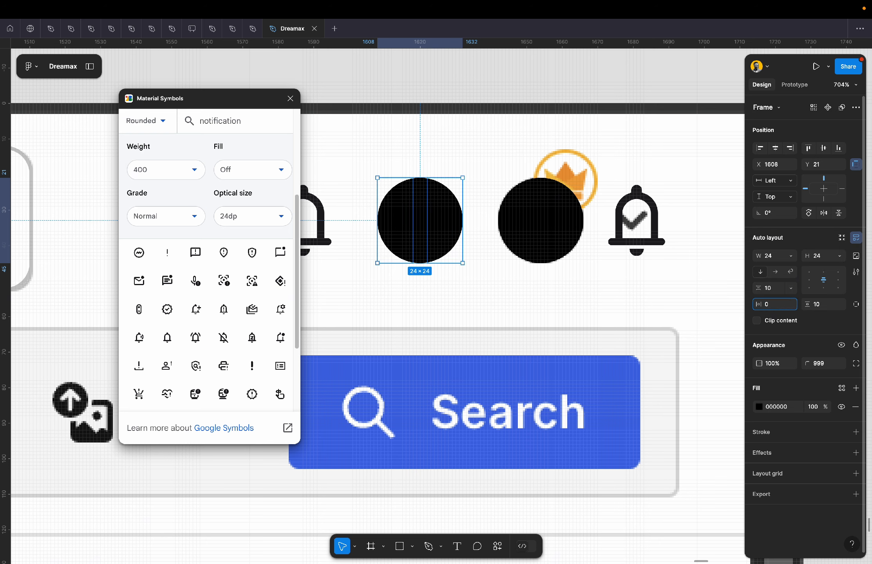
key("Tab")
type("0")
key("Return")
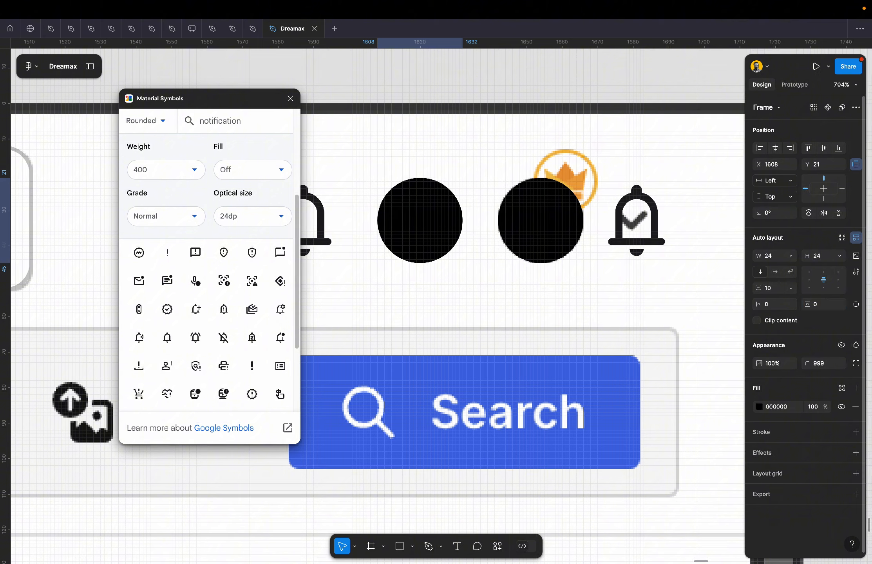
Cut the bell symbol set aside, paste it into the duplicated round frame, and remove that frame's black fill.
left_click(320, 214)
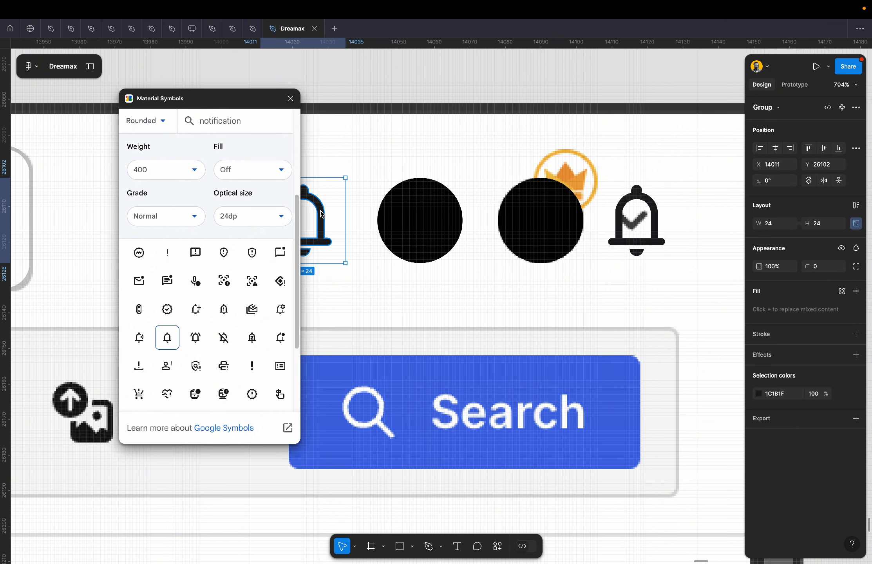
key("Delete")
left_click(410, 210)
key("super+v")
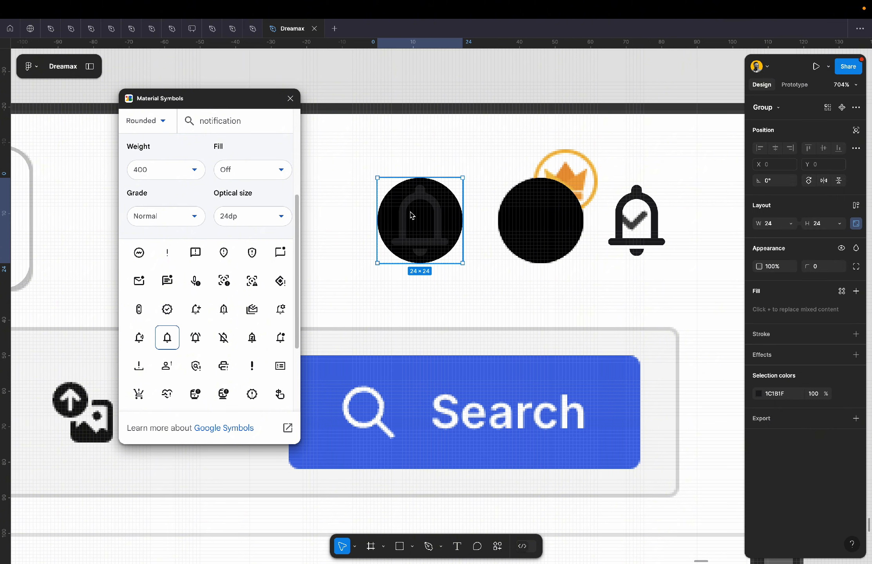
left_click(527, 218)
left_click(440, 226)
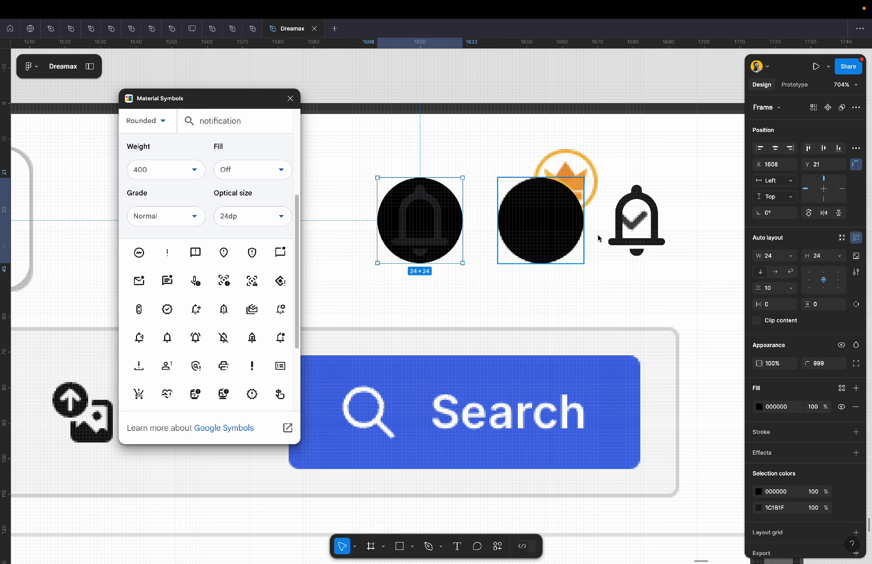
left_click(856, 410)
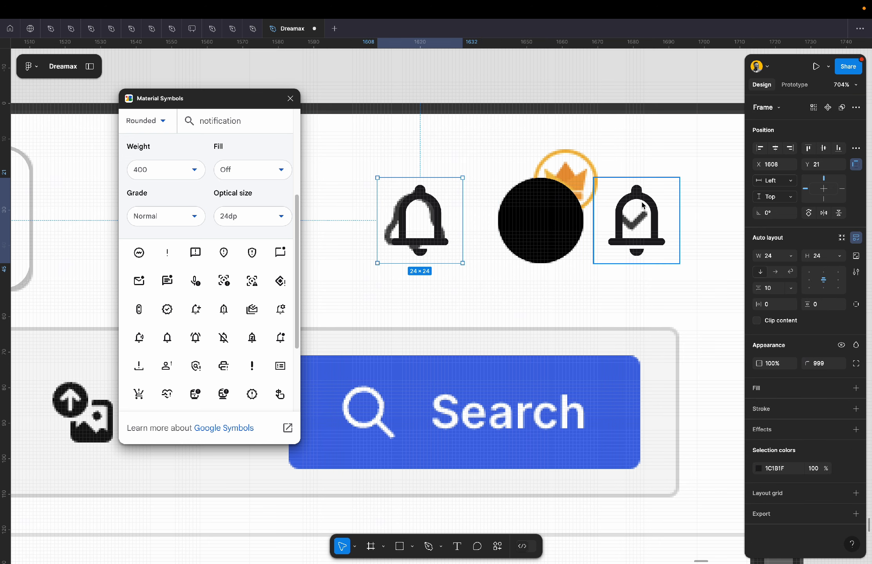
Delete the loose bell copy over the chevron and put a duplicate of the framed bell in its place.
left_click(637, 219)
key("Delete")
left_click(423, 216)
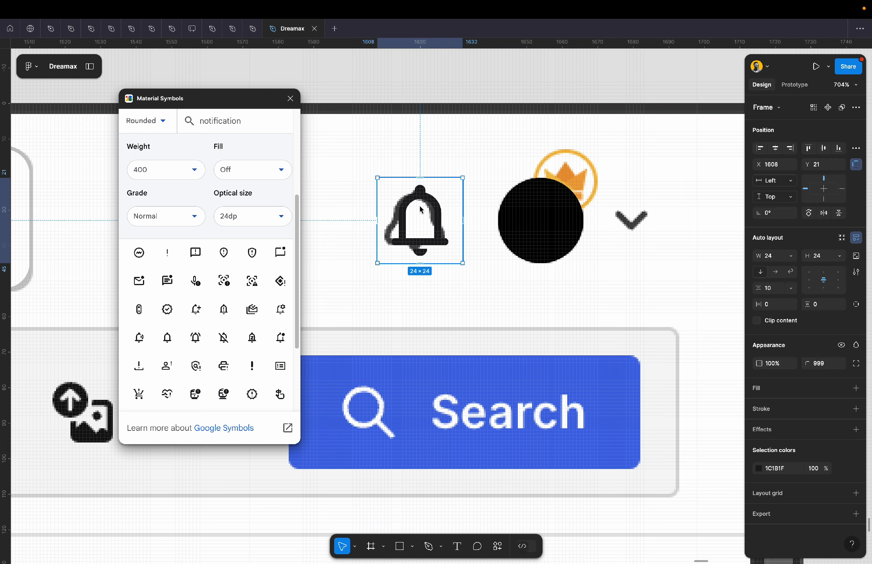
left_click_drag(423, 215, 635, 215)
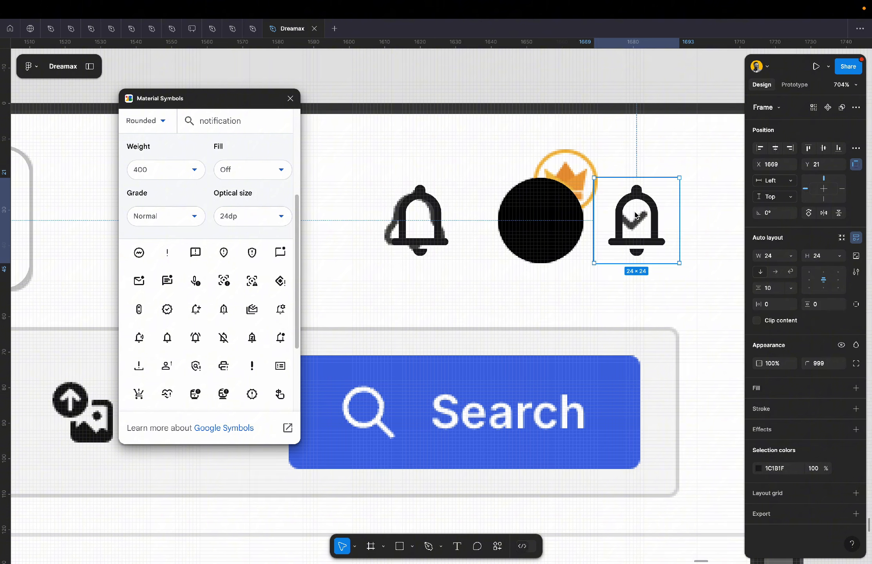
Replace the bell in the duplicated frame with the plain down chevron found by searching Material Symbols for "down", then close the plugin.
double_click(654, 219)
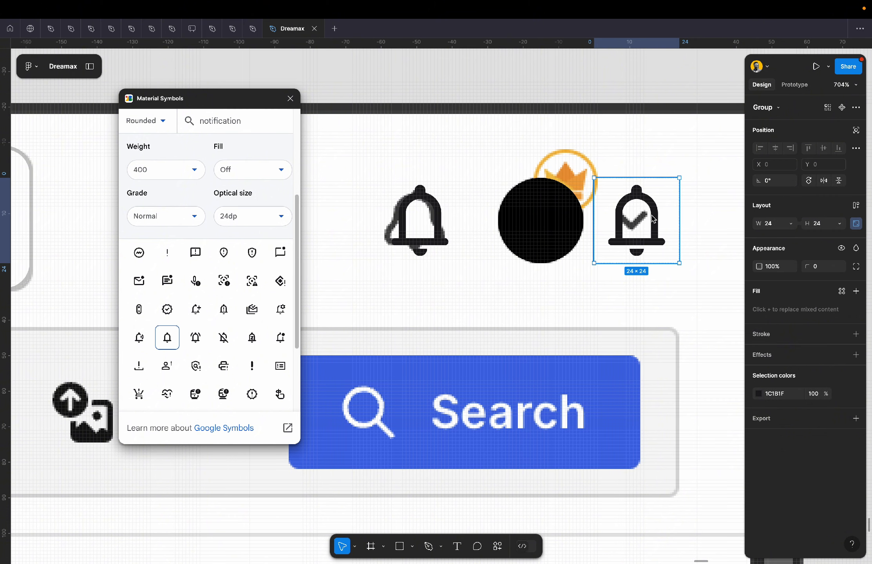
double_click(254, 118)
type("chev")
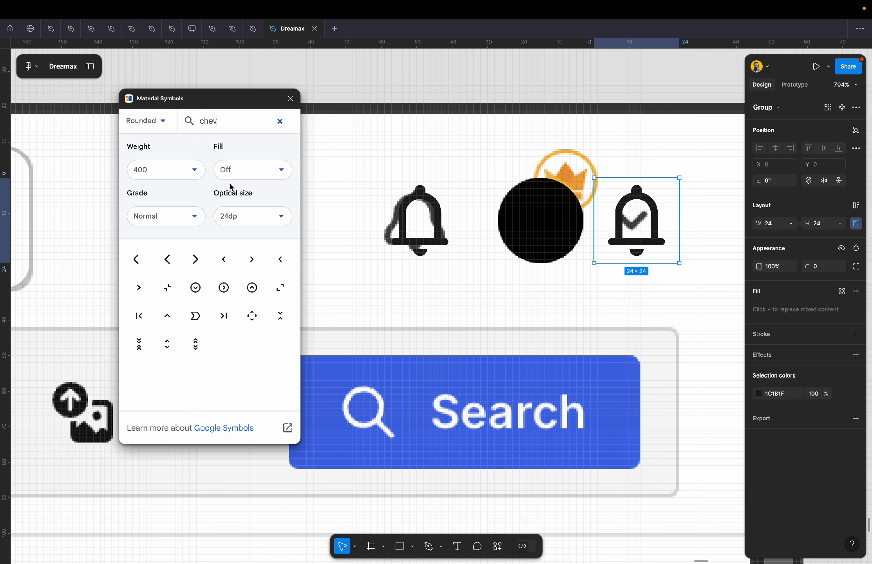
double_click(236, 127)
type("down")
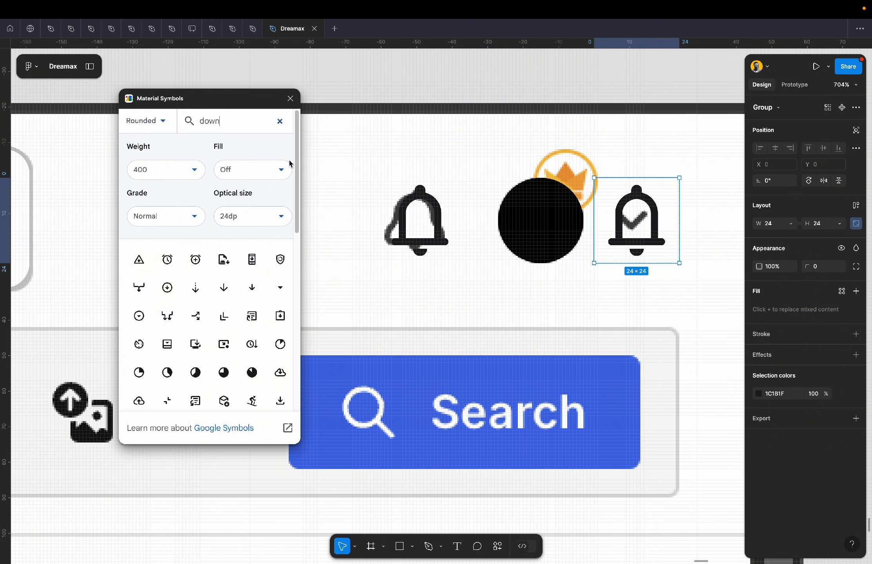
scroll(221, 299, "down", 3)
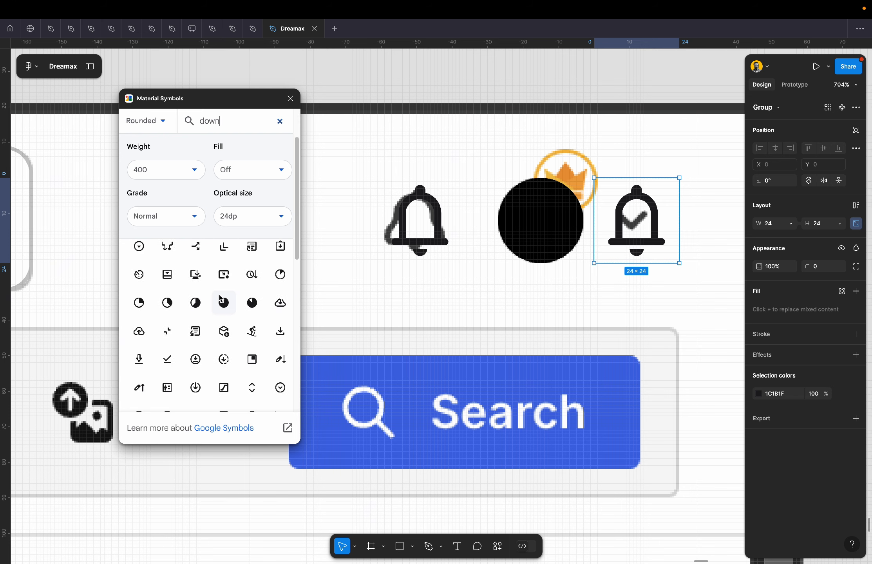
scroll(220, 298, "down", 2)
scroll(221, 298, "down", 6)
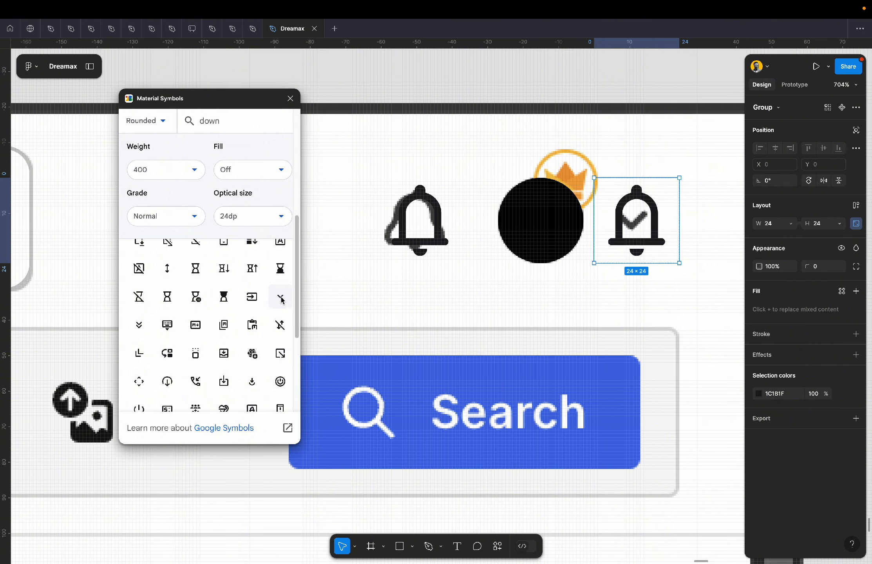
left_click(281, 296)
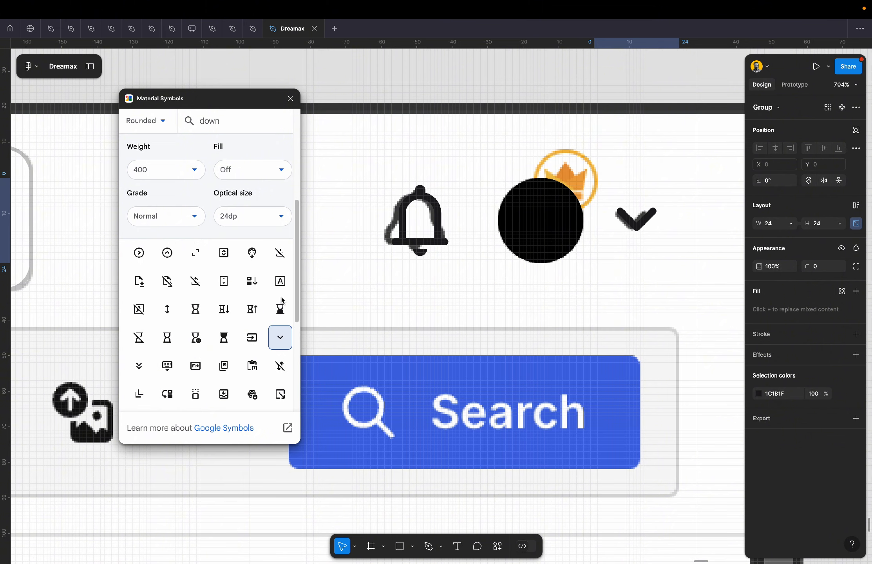
left_click(291, 102)
Tidy the bell, avatar and chevron frames into an evenly spaced row and set the spacing to 6.
left_click(556, 216, "shift")
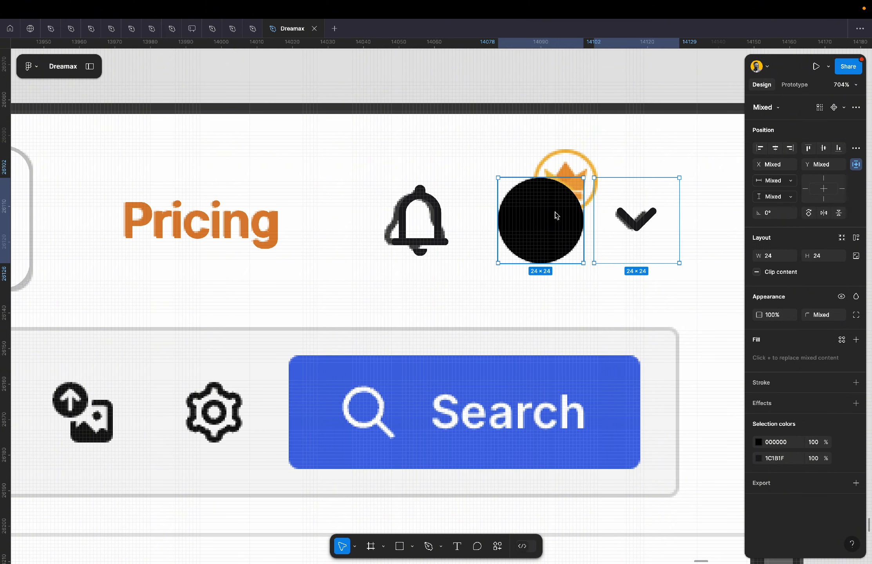
left_click(434, 218, "shift")
scroll(434, 219, "down", 5)
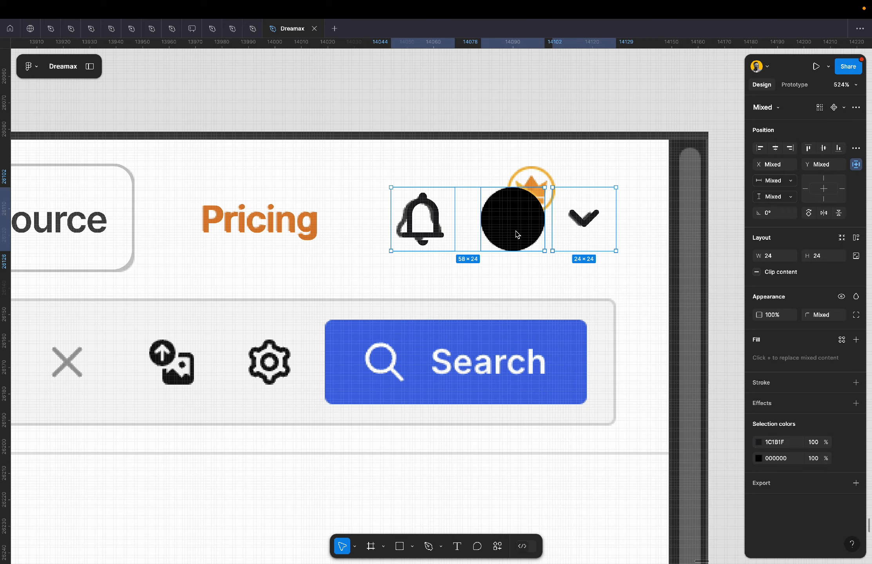
mouse_move(512, 219)
left_mouse_down()
mouse_move(513, 65)
mouse_move(516, 229)
left_mouse_up()
scroll(516, 229, "up", 5)
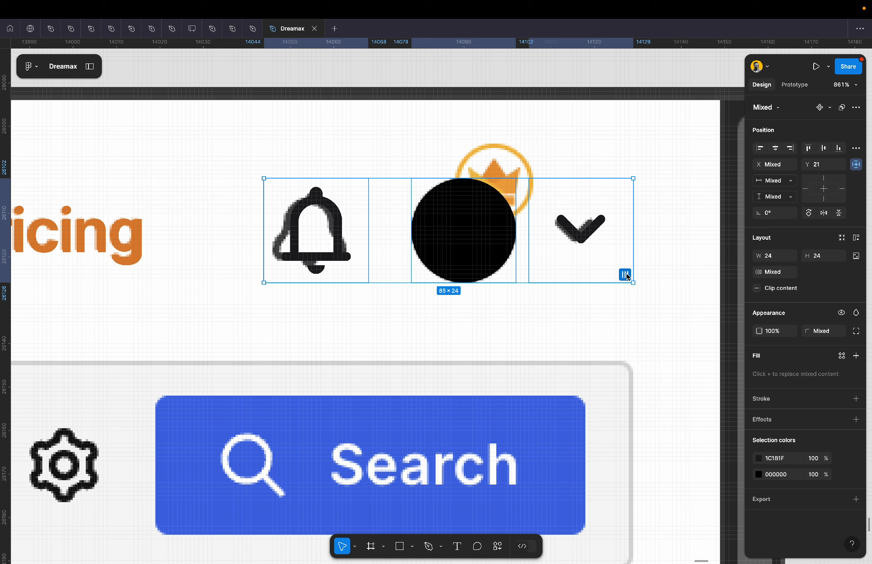
left_click(626, 275)
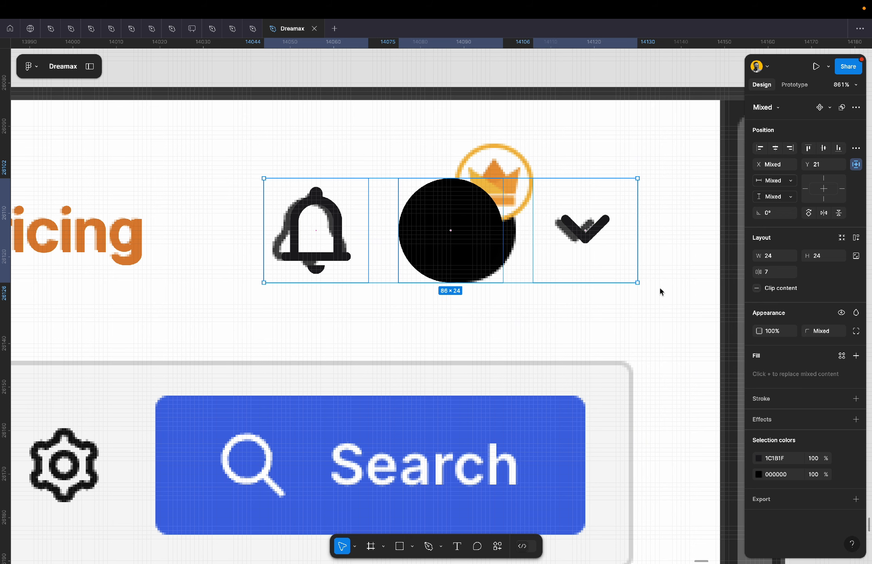
left_click(775, 274)
type("6")
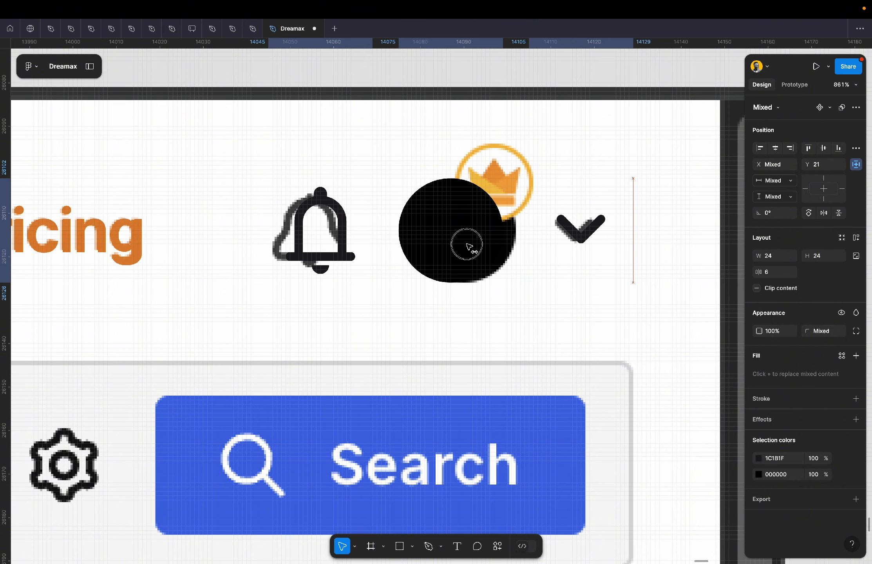
Wrap the bell, avatar and chevron in an auto layout frame with gap 8 and move it to X 1607.
key("shift+a")
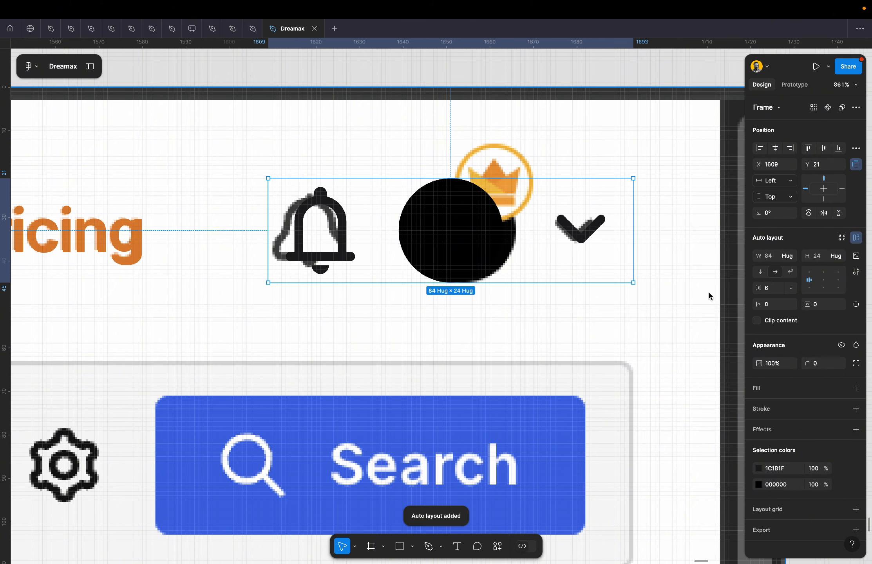
left_click_drag(442, 230, 471, 236)
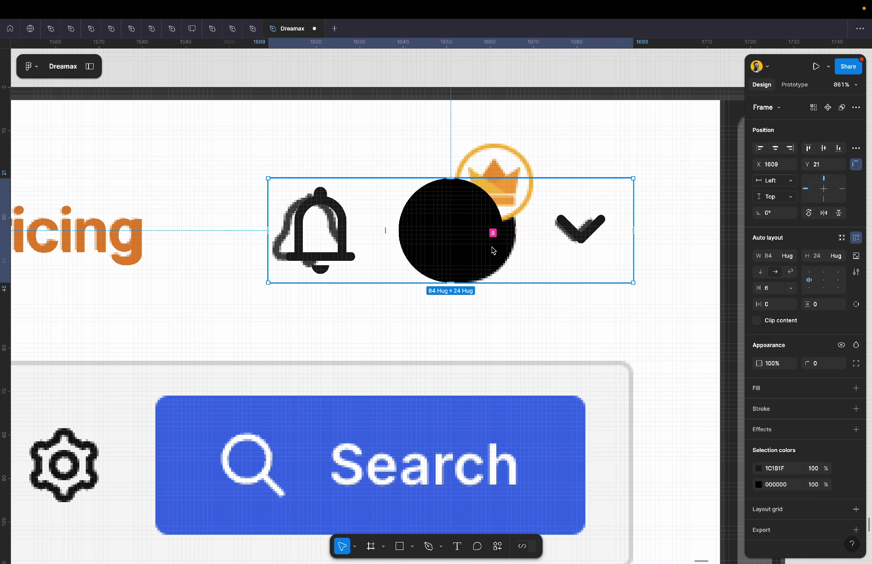
left_click(554, 308)
left_click(448, 231)
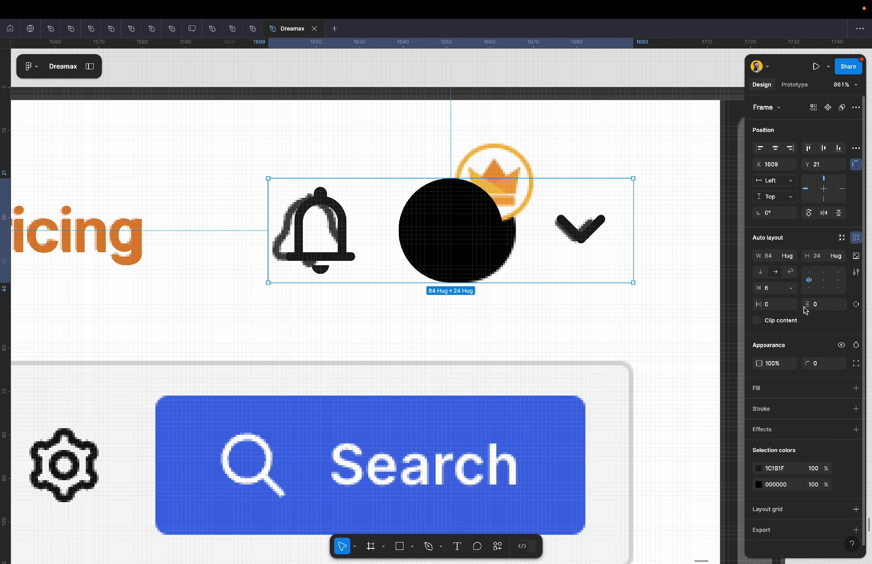
type("8")
key("Return")
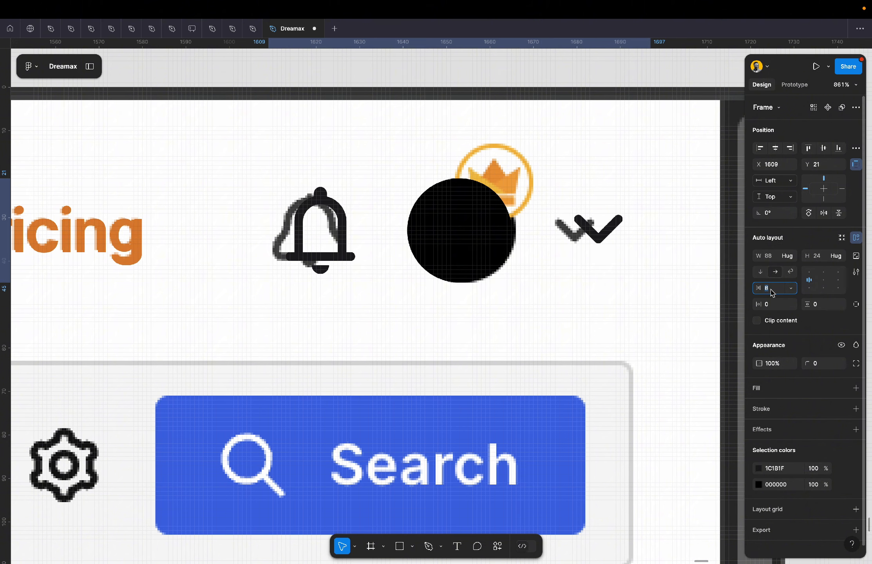
mouse_move(452, 231)
left_mouse_down()
mouse_move(438, 232)
mouse_move(446, 237)
left_mouse_up()
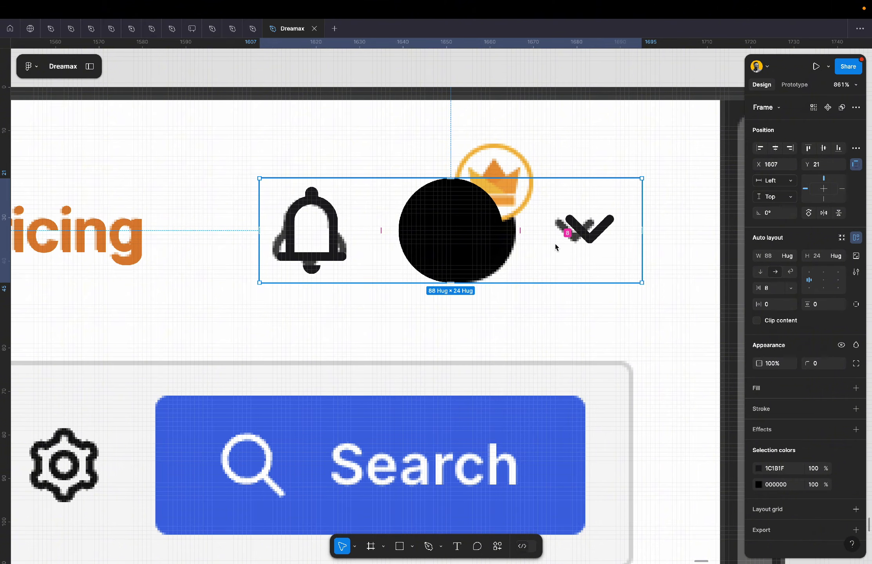
Combine the Upload a Resource and Pricing frame with the icon row in one auto layout frame.
scroll(497, 234, "down", 10)
scroll(497, 234, "left", 5)
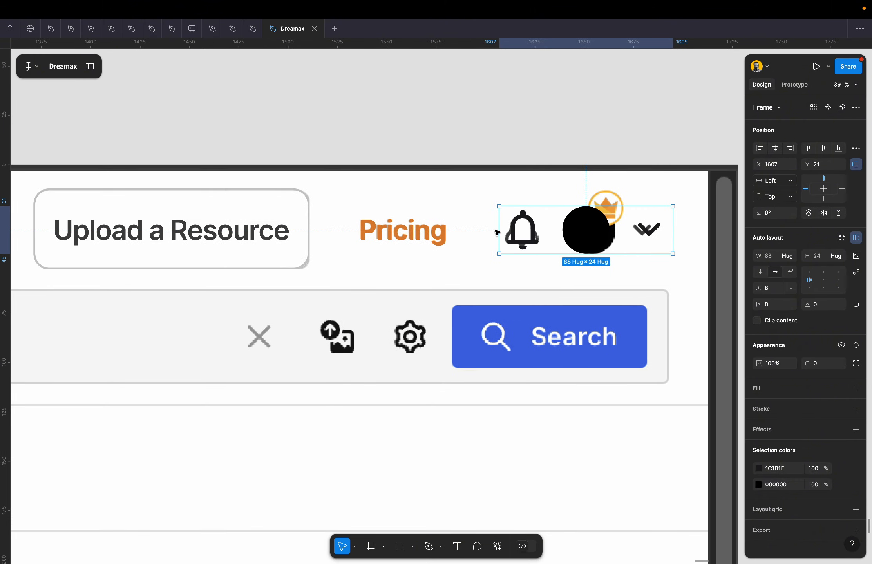
scroll(495, 231, "down", 5)
left_click(323, 230, "shift")
left_click(446, 231, "shift")
key("shift+a")
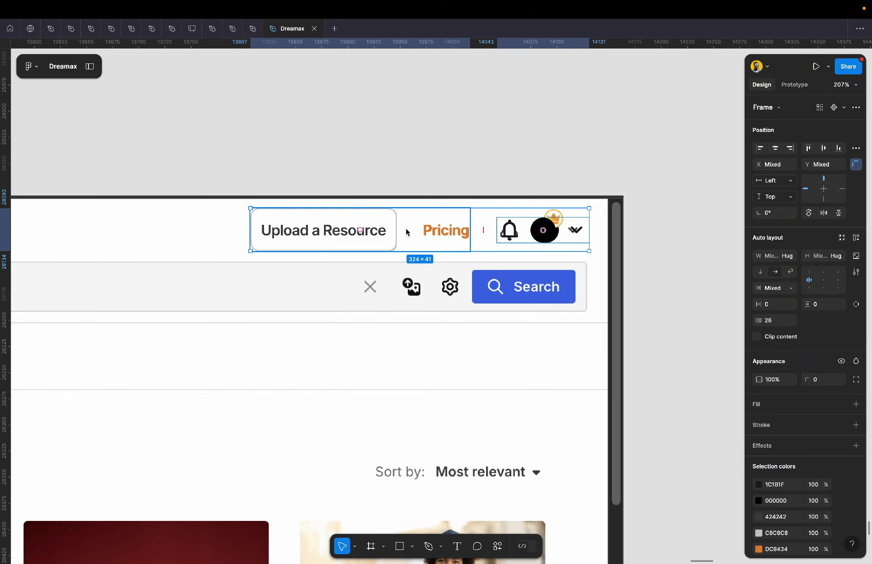
scroll(568, 241, "down", 8)
scroll(568, 241, "left", 5)
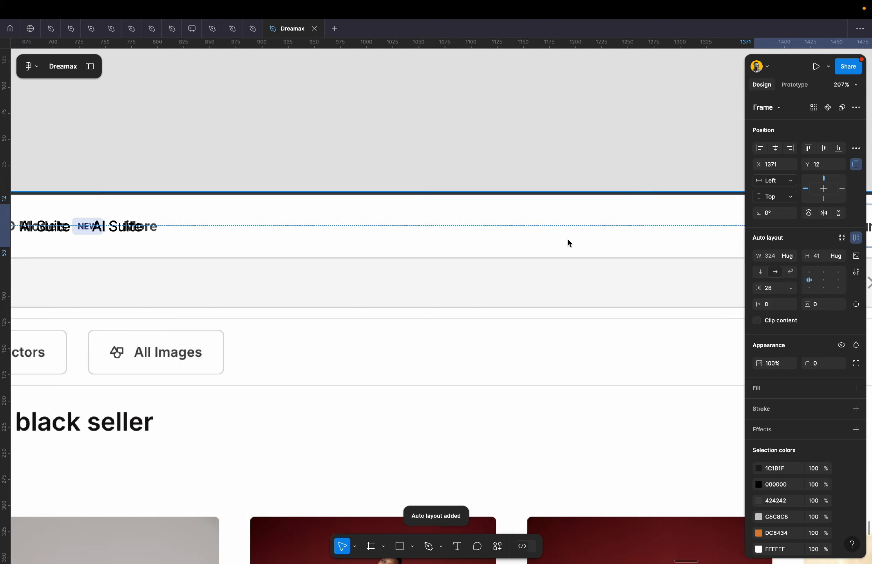
Crop the upper screenshot from its upper edge to Y 53 and height 942, removing the original header behind the rebuilt one.
scroll(523, 241, "up", 1)
left_click(522, 239)
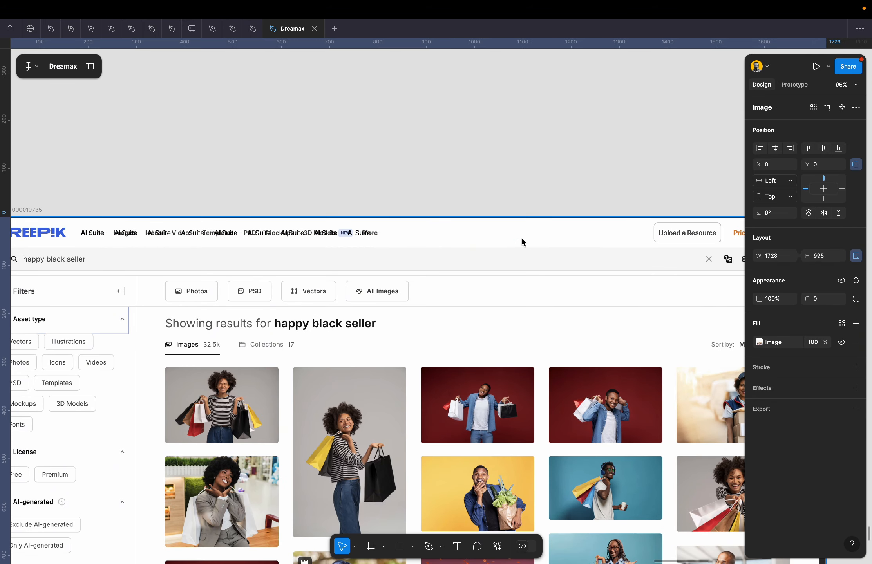
left_click_drag(526, 226, 531, 246)
scroll(531, 247, "down", 2)
scroll(531, 245, "left", 5)
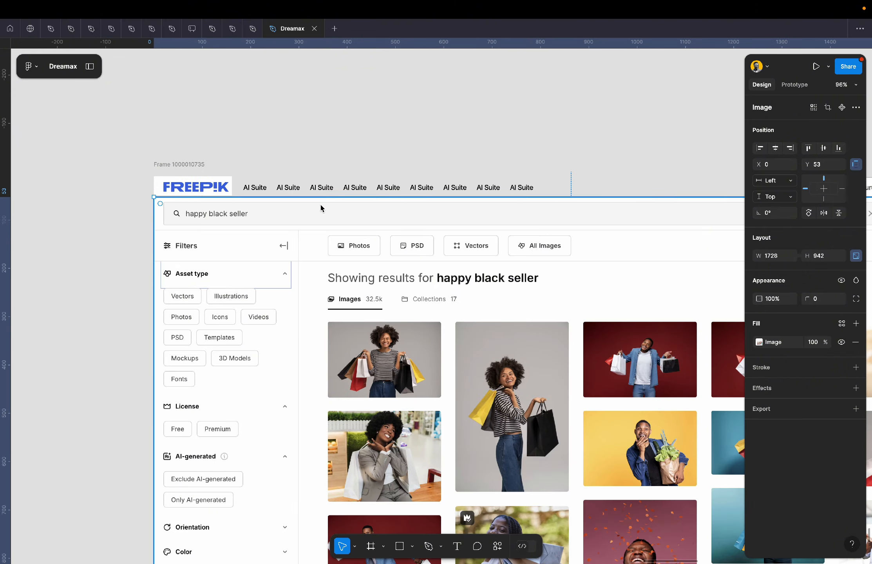
Add a white fill to the frame that holds the whole results page.
left_click(189, 165)
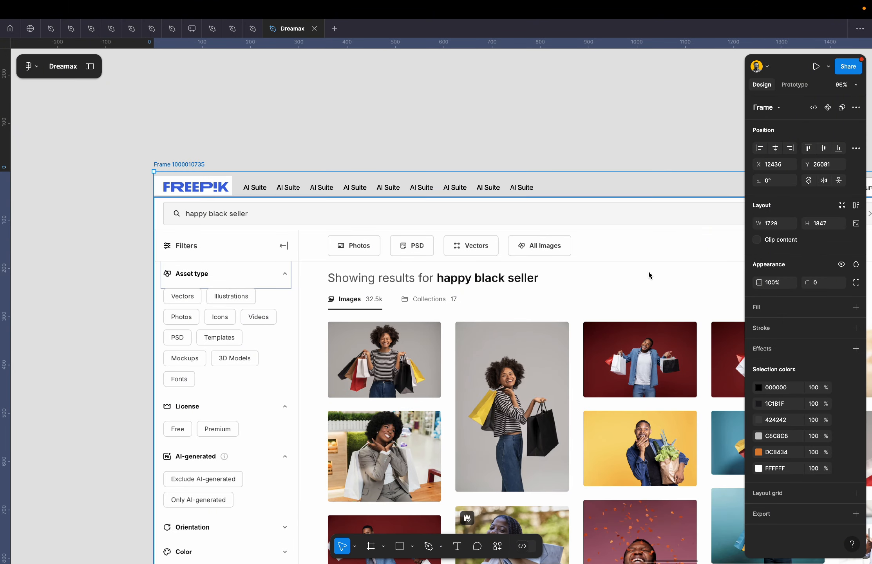
left_click(792, 312)
left_click(465, 146)
Examine the rebuilt header against the search bar, filter sidebar, image grid and page margins in the screenshot.
scroll(465, 146, "right", 6)
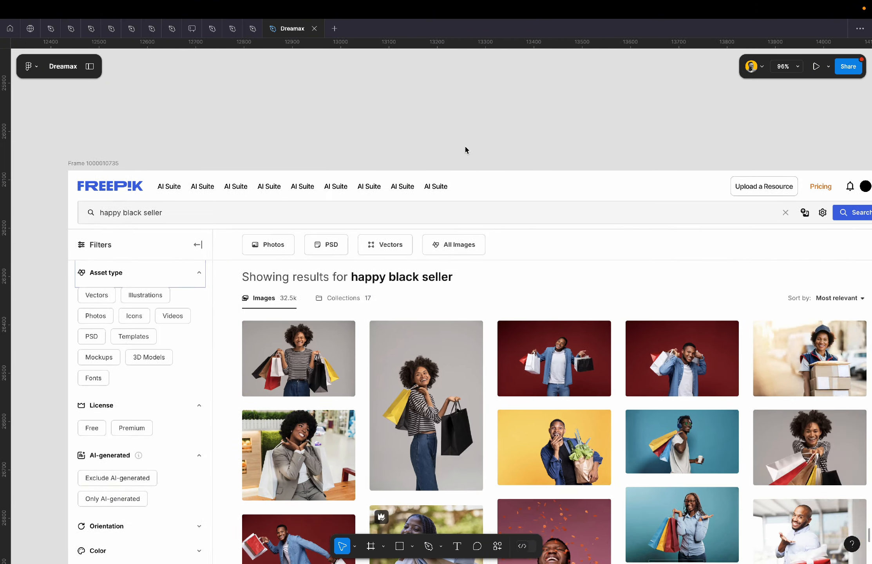
scroll(464, 145, "up", 5)
scroll(465, 145, "right", 8)
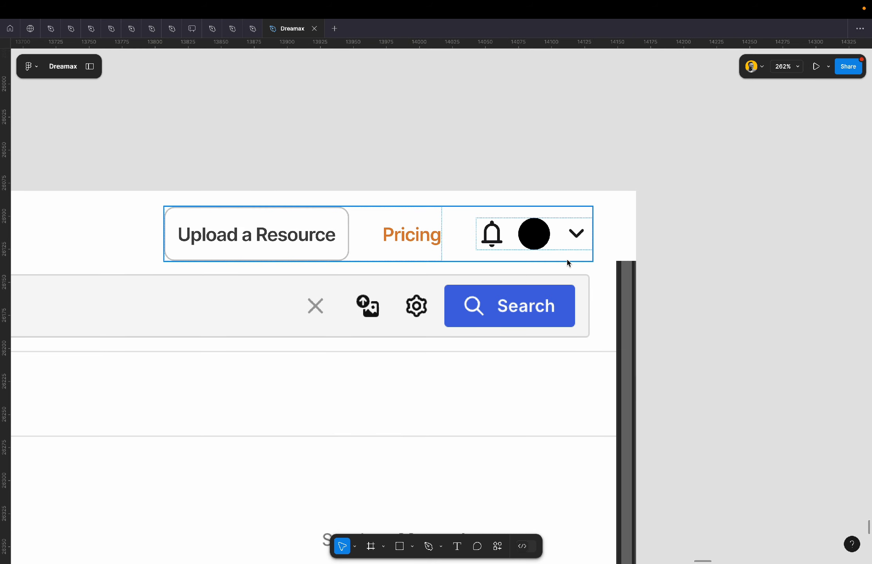
scroll(677, 243, "down", 4)
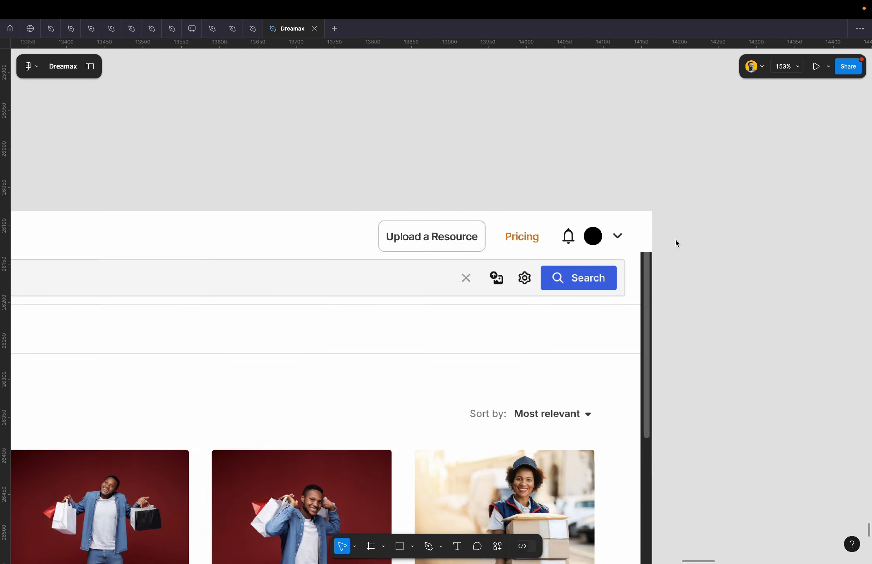
scroll(677, 242, "down", 4)
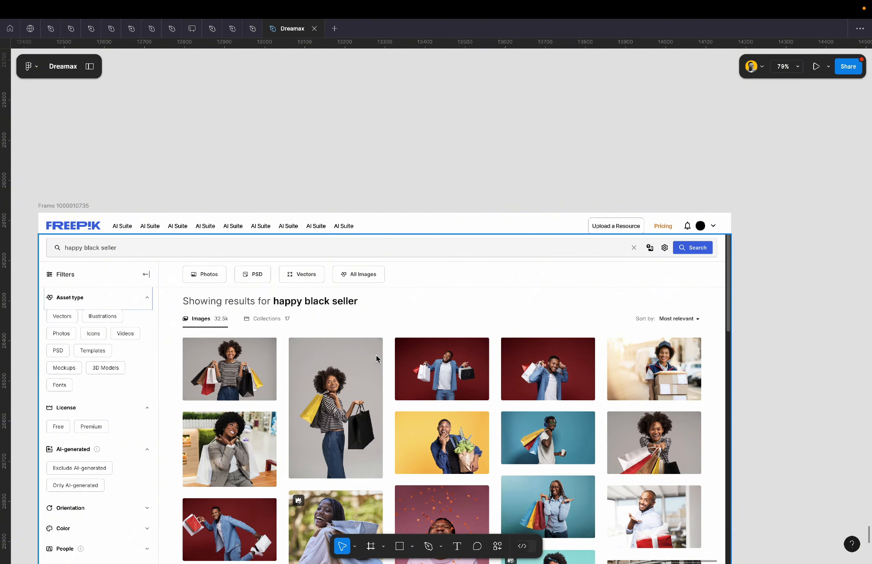
scroll(180, 397, "up", 5)
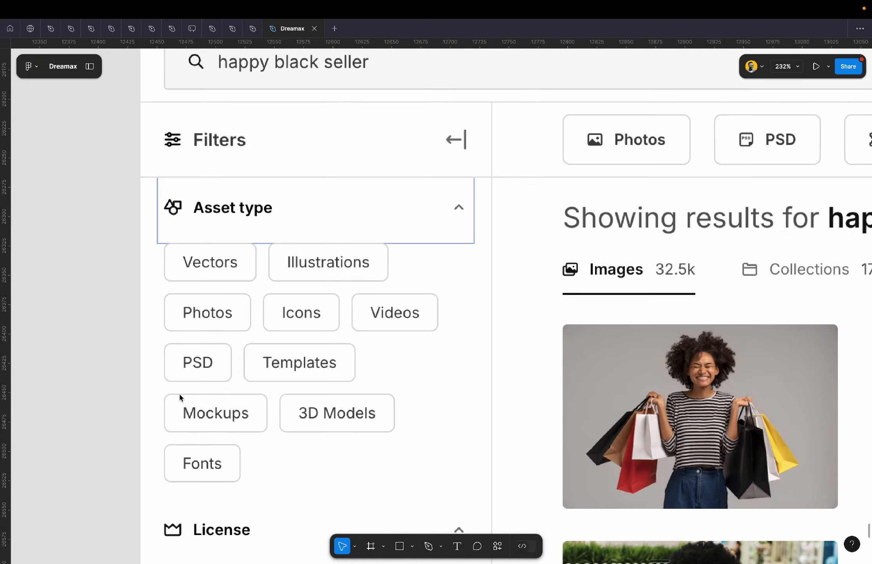
scroll(175, 321, "up", 3)
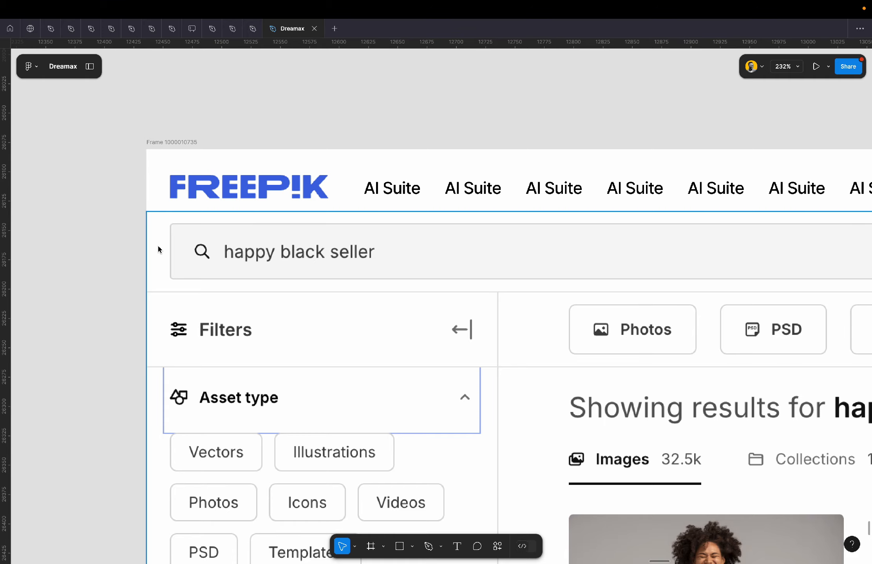
scroll(155, 250, "down", 3)
scroll(156, 250, "right", 10)
scroll(156, 250, "down", 3)
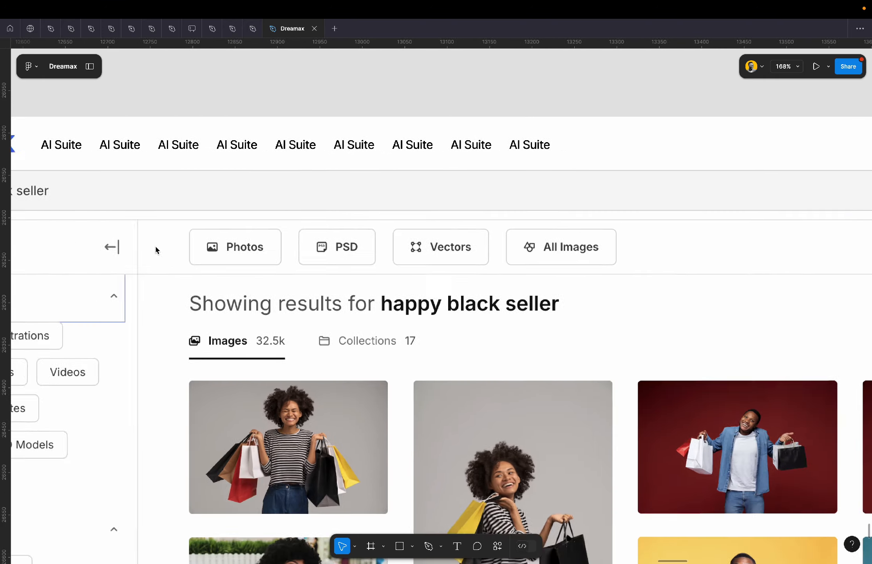
scroll(156, 249, "right", 10)
scroll(158, 249, "down", 3)
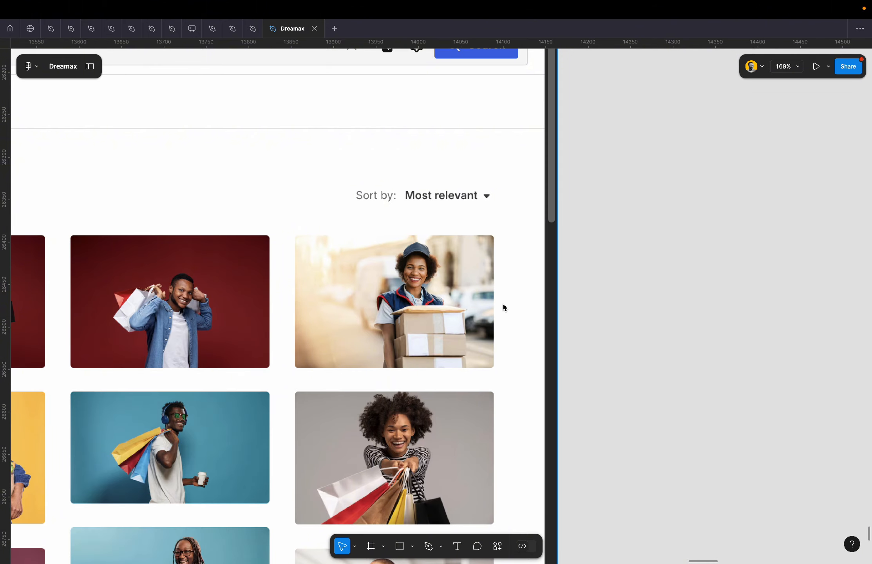
scroll(504, 308, "up", 5)
scroll(504, 308, "left", 1)
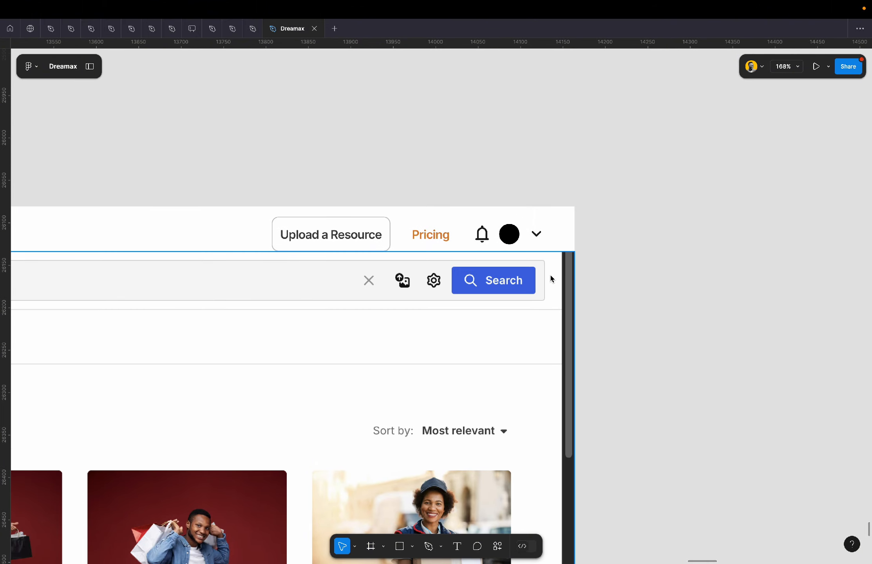
scroll(551, 279, "down", 5)
scroll(552, 279, "down", 3)
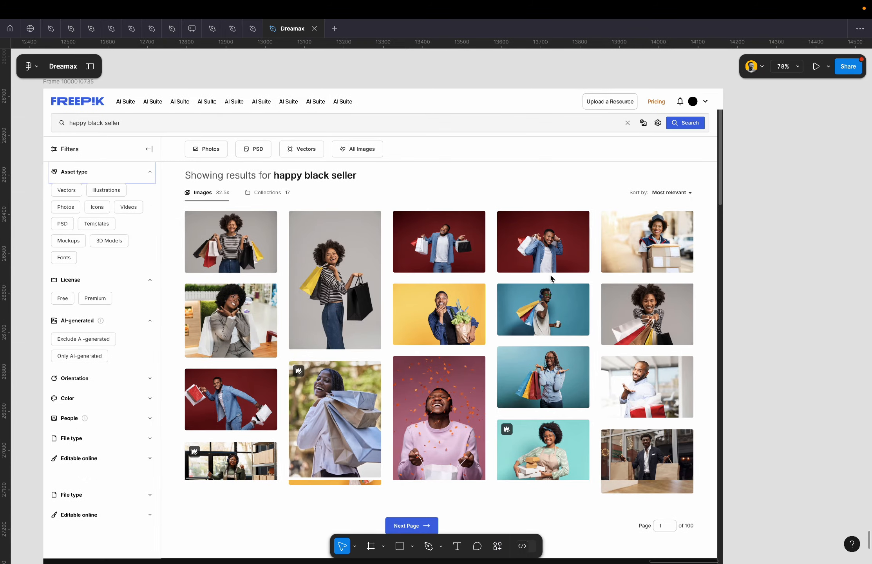
scroll(716, 243, "up", 5)
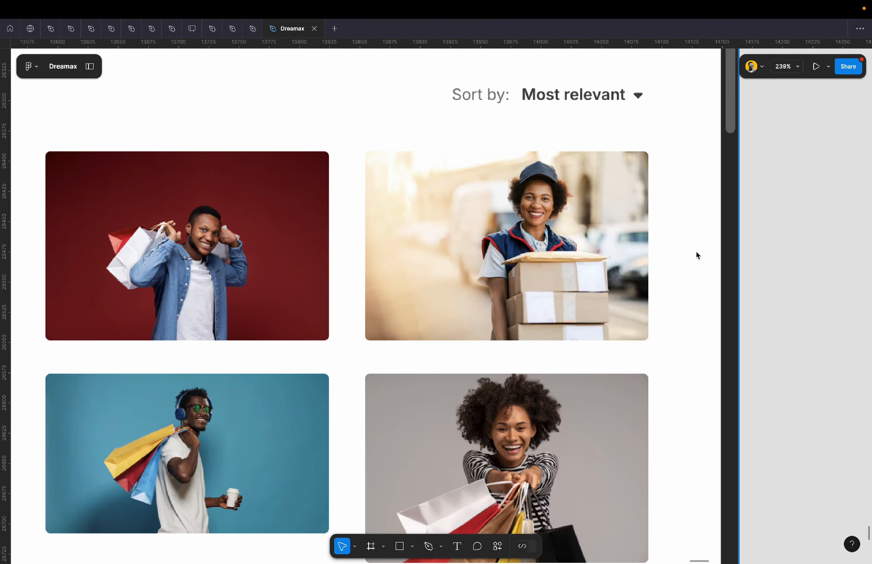
scroll(647, 266, "down", 8)
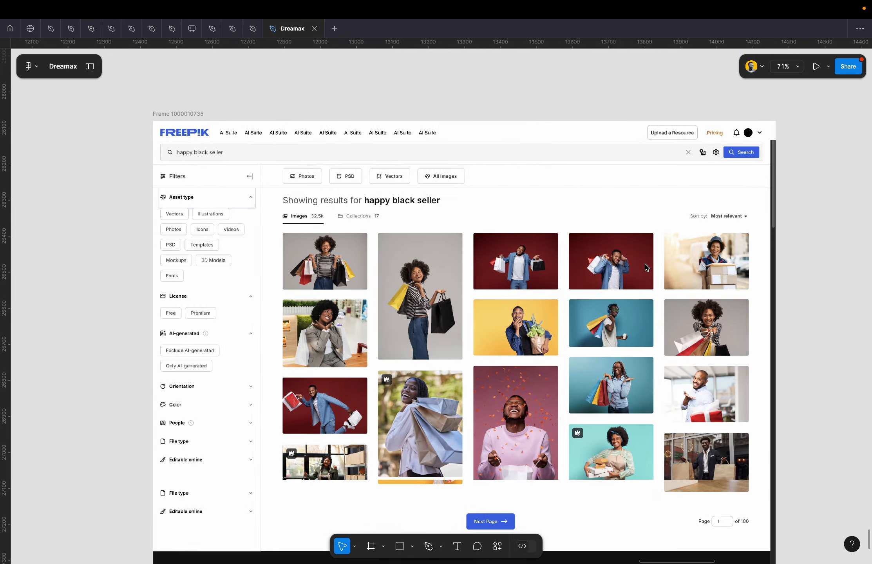
scroll(386, 304, "up", 5)
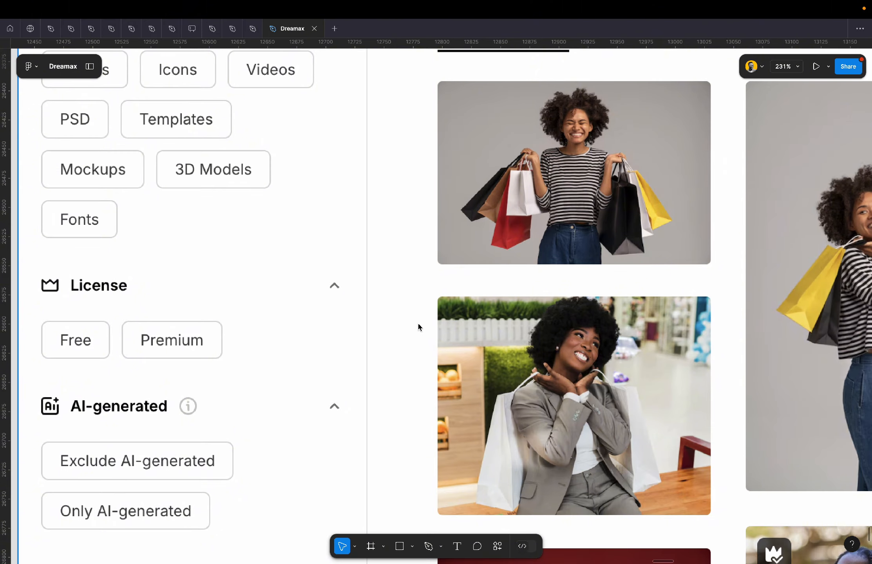
scroll(364, 348, "down", 8)
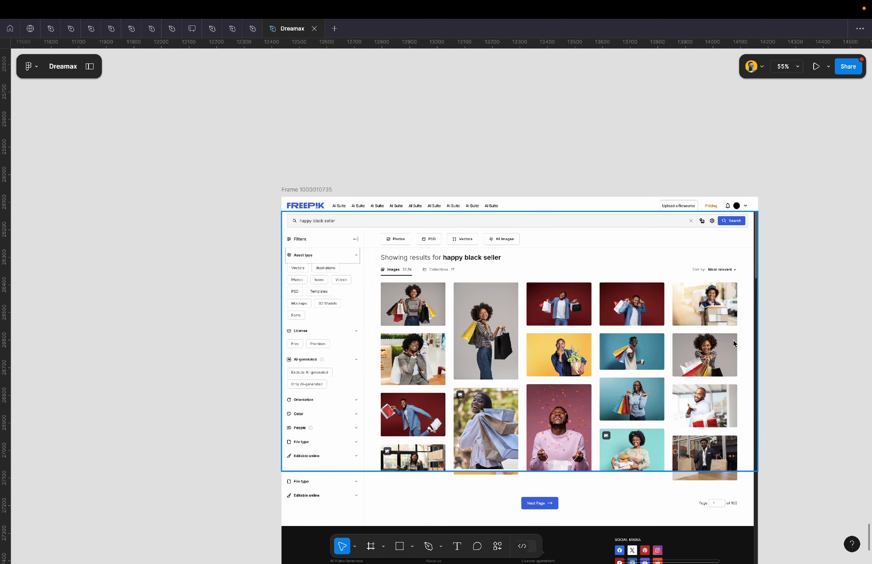
scroll(672, 355, "up", 3)
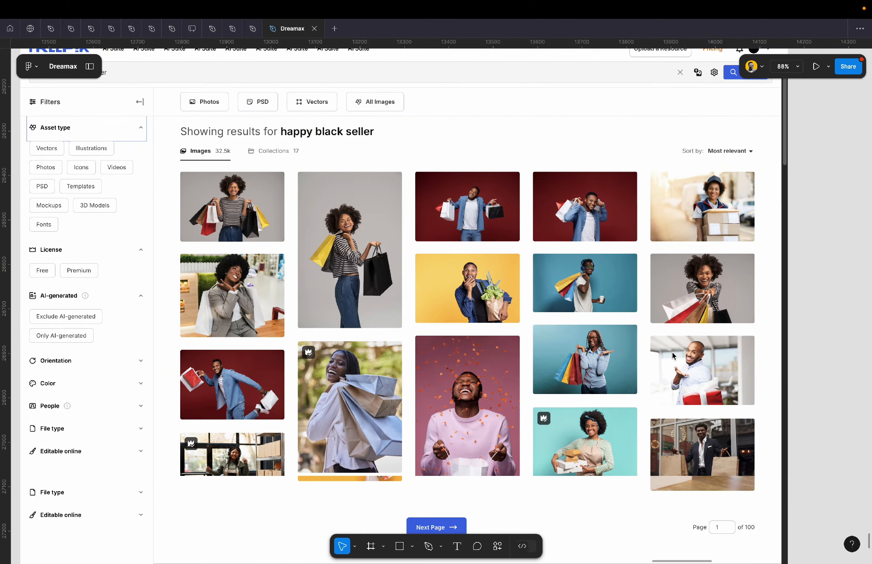
scroll(673, 356, "up", 3)
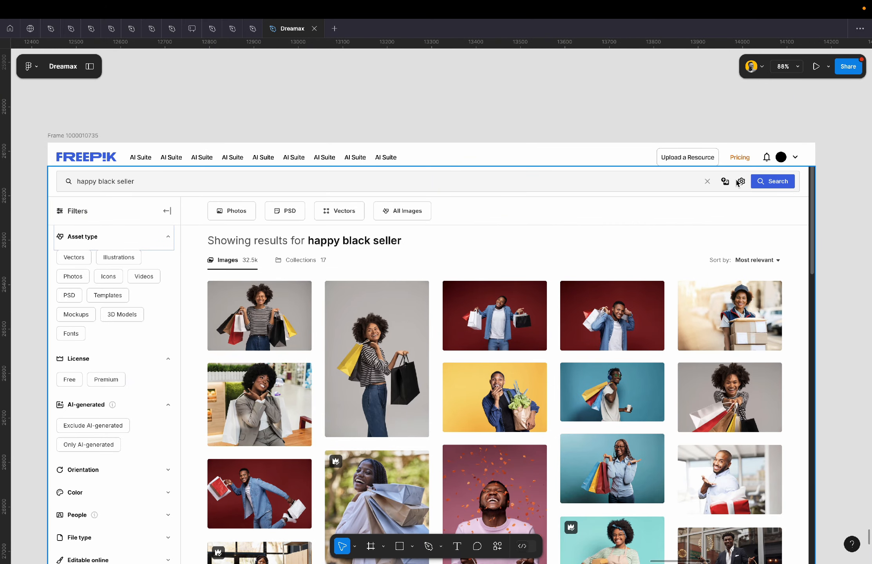
scroll(738, 183, "left", 5)
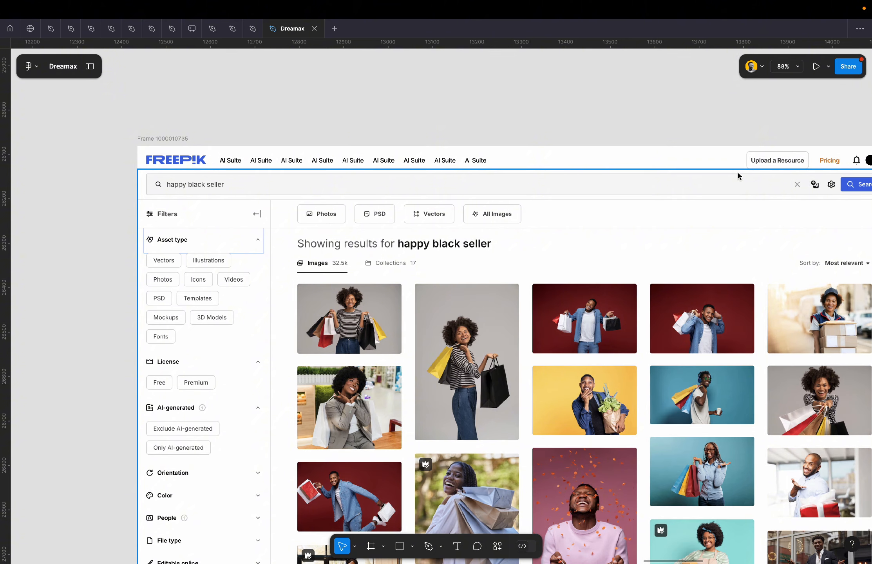
Open the Material Symbols plugin, set the style to Rounded and search for "search".
scroll(145, 194, "up", 5)
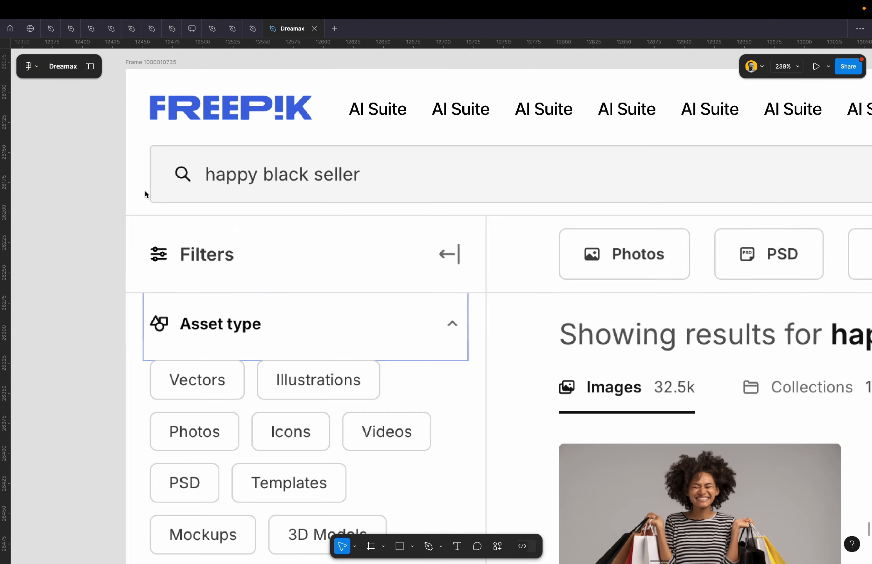
scroll(370, 327, "up", 2)
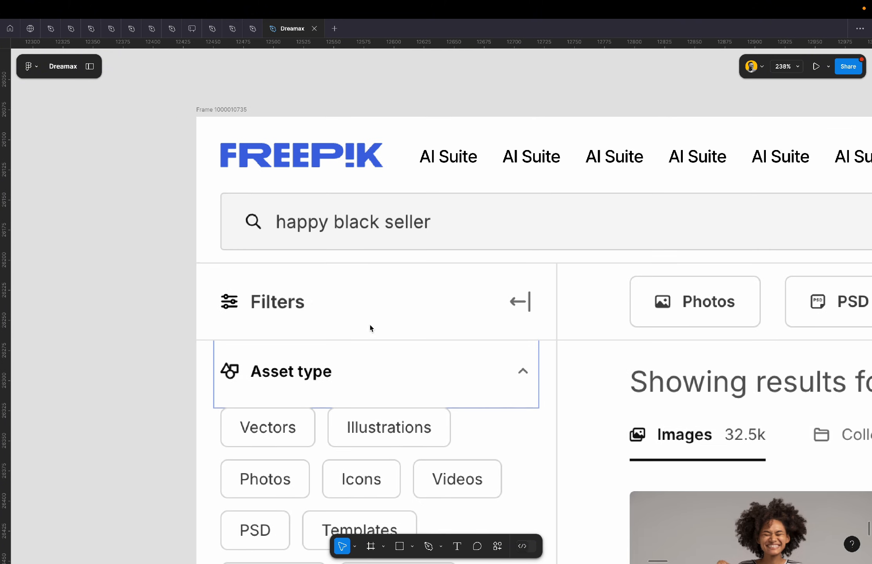
left_click(497, 546)
left_click(385, 410)
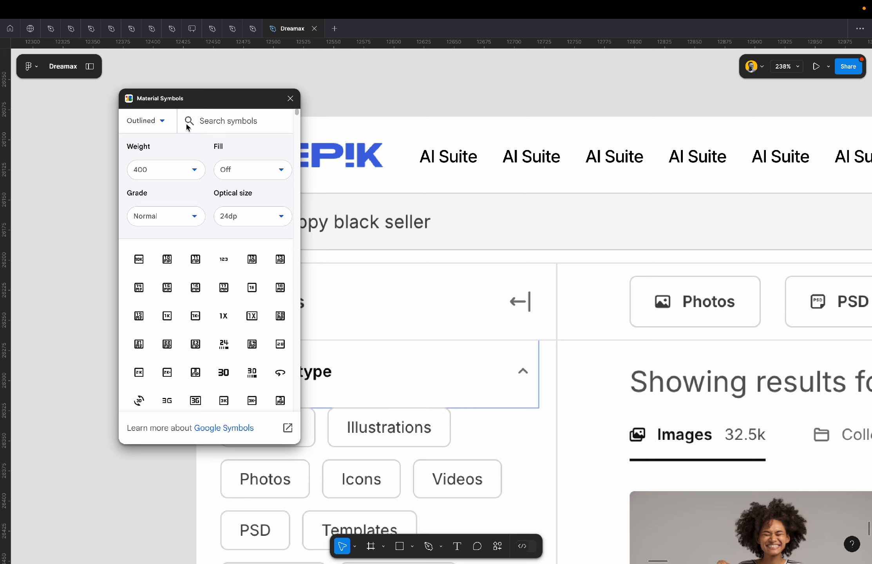
left_click(146, 122)
left_click(156, 174)
left_click(229, 121)
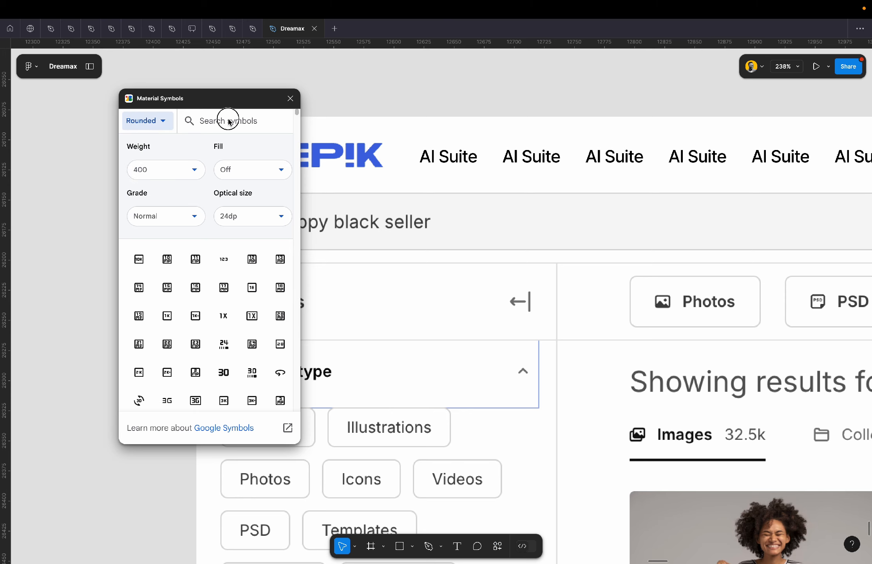
type("search")
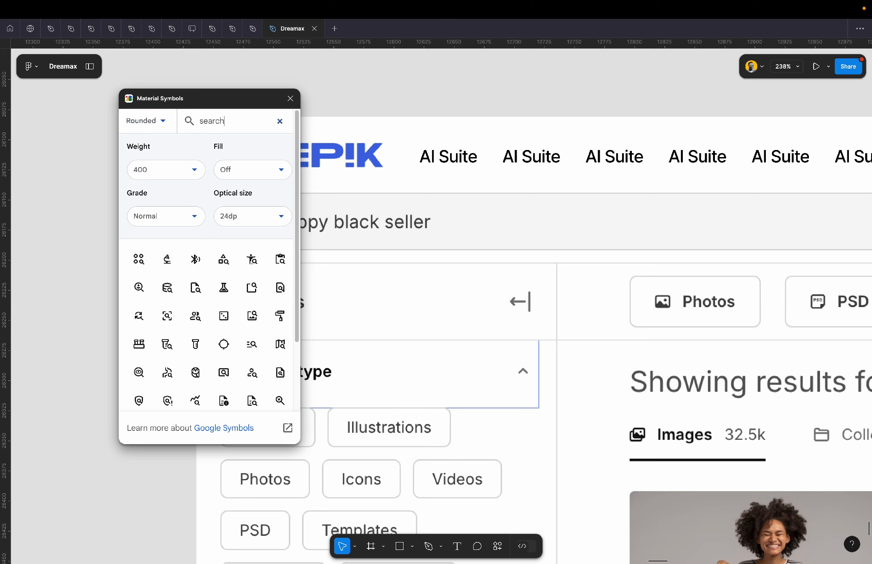
Insert the plain magnifier symbol onto the page below the search bar and close the plugin.
scroll(215, 321, "down", 3)
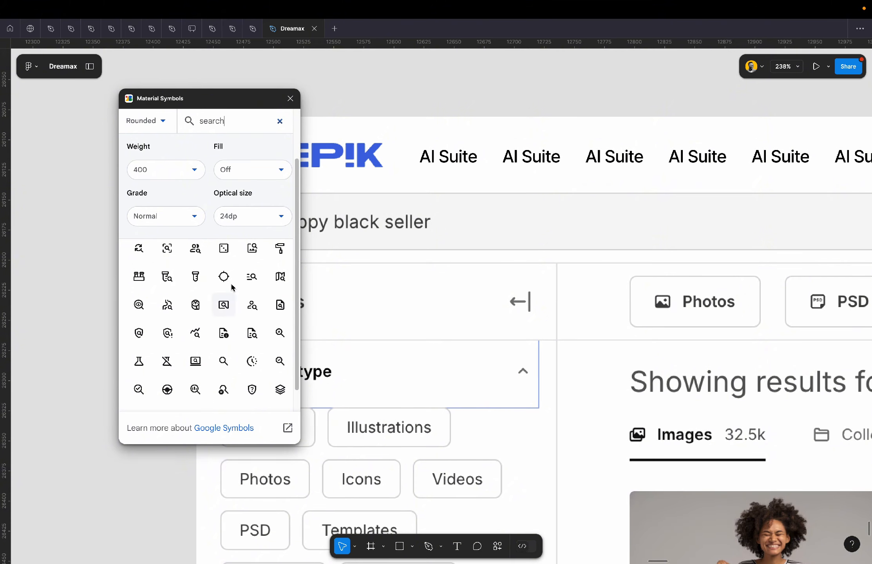
scroll(399, 208, "left", 5)
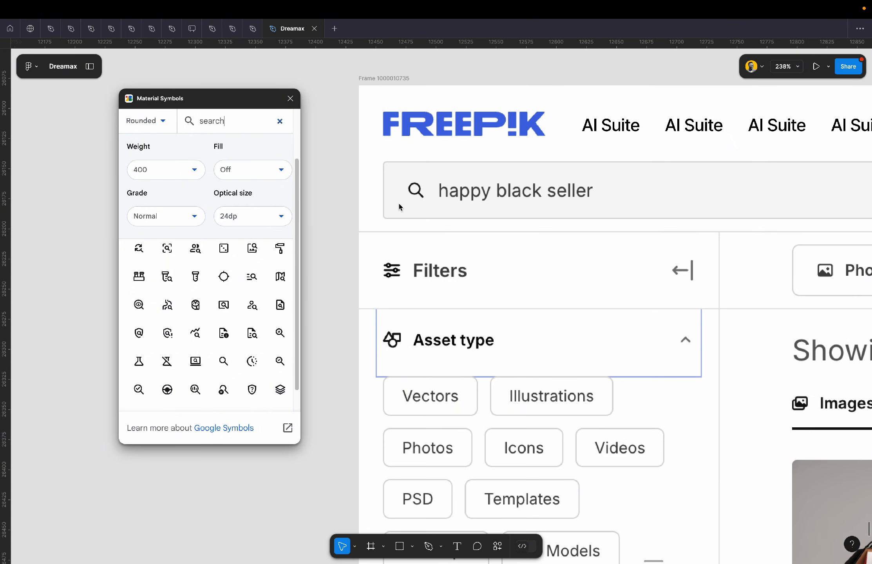
left_click_drag(228, 363, 454, 318)
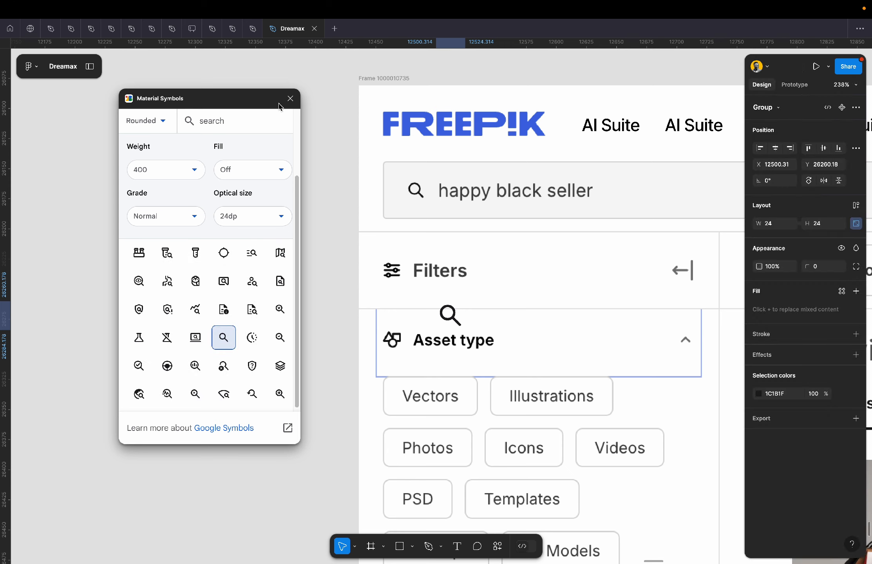
left_click(290, 98)
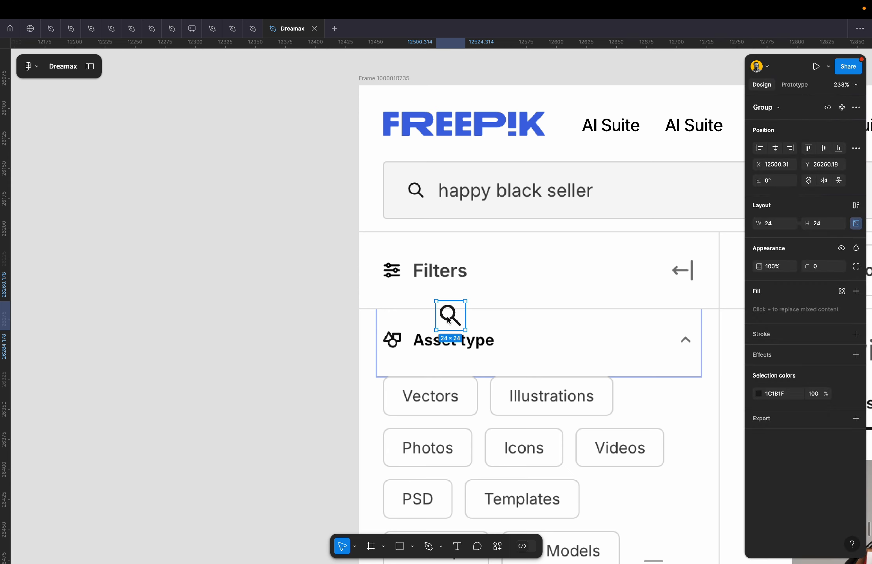
Scale the magnifier icon to 20 × 20 and place it over the search bar's original icon at X 12474, Y 26159.
left_click_drag(451, 319, 414, 194)
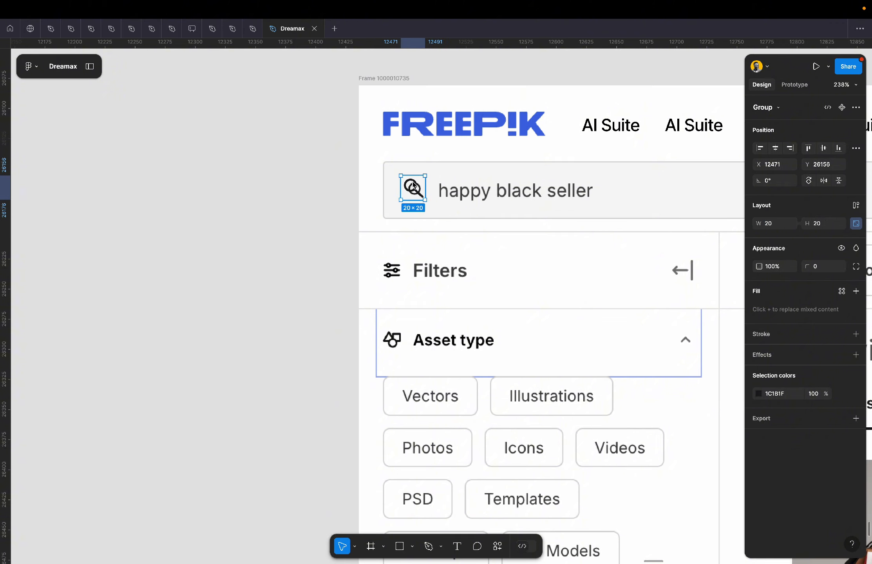
key("Return")
left_click_drag(416, 187, 418, 189)
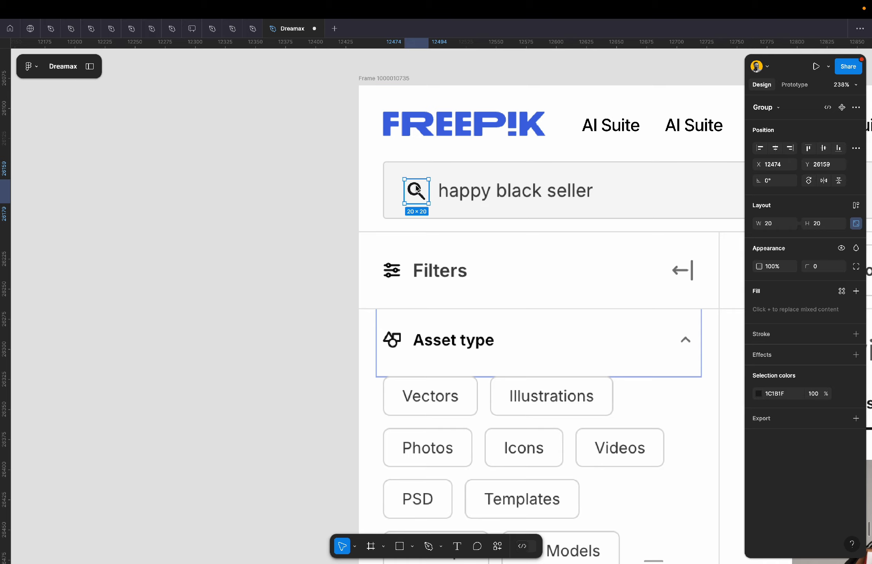
Duplicate the first AI Suite header label into the search bar beside the original query text.
scroll(415, 189, "right", 3)
scroll(416, 189, "up", 1)
left_click(523, 151)
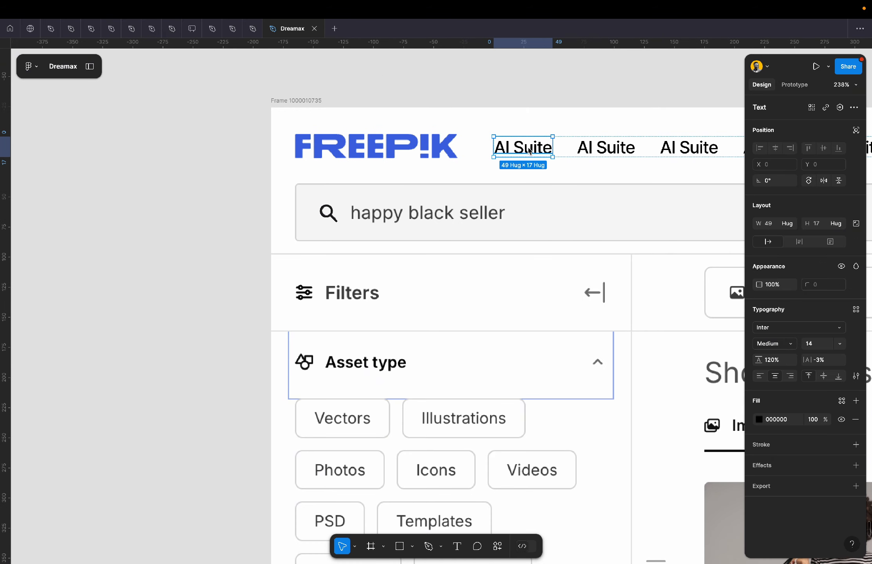
left_click_drag(493, 187, 538, 215)
Change the copied label's text to "happy black seller" and move it to X 66, Y 66, in line with the original query's start.
key("Return")
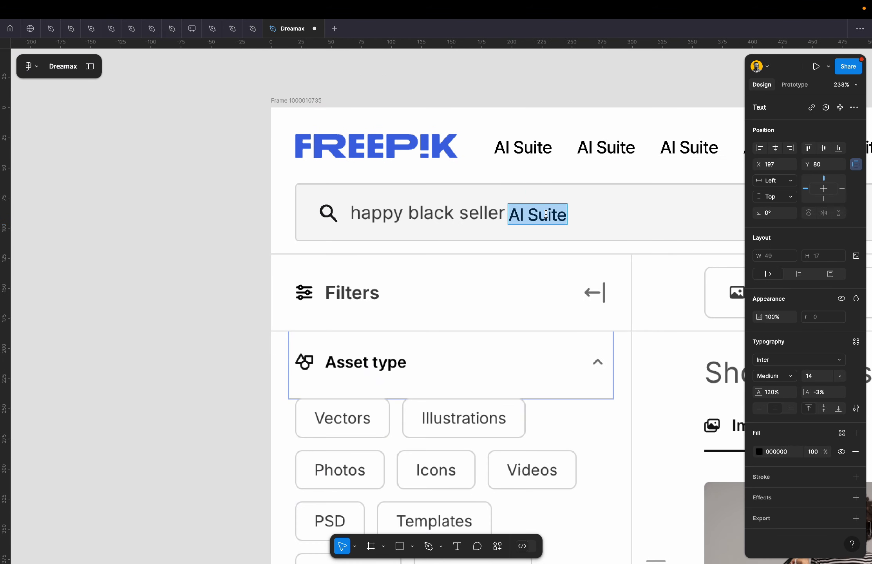
type("happy")
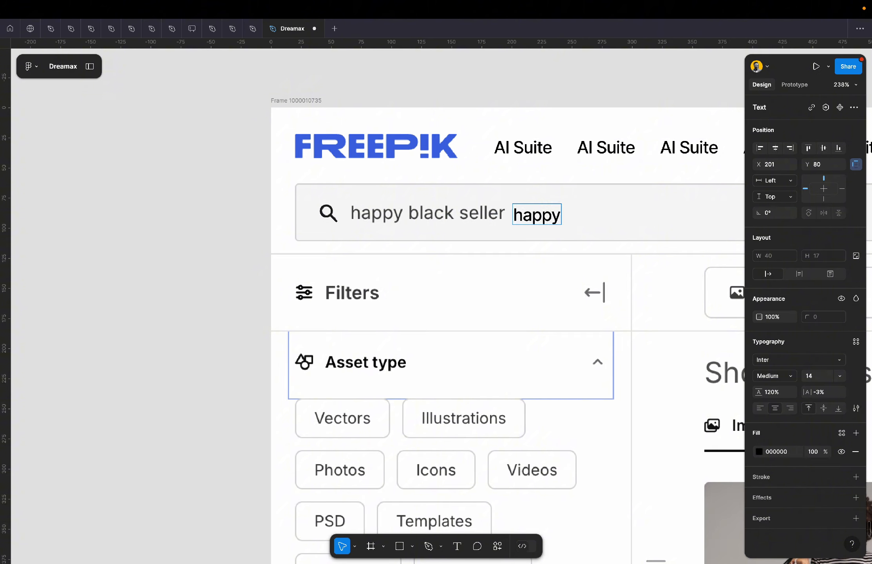
type(" black")
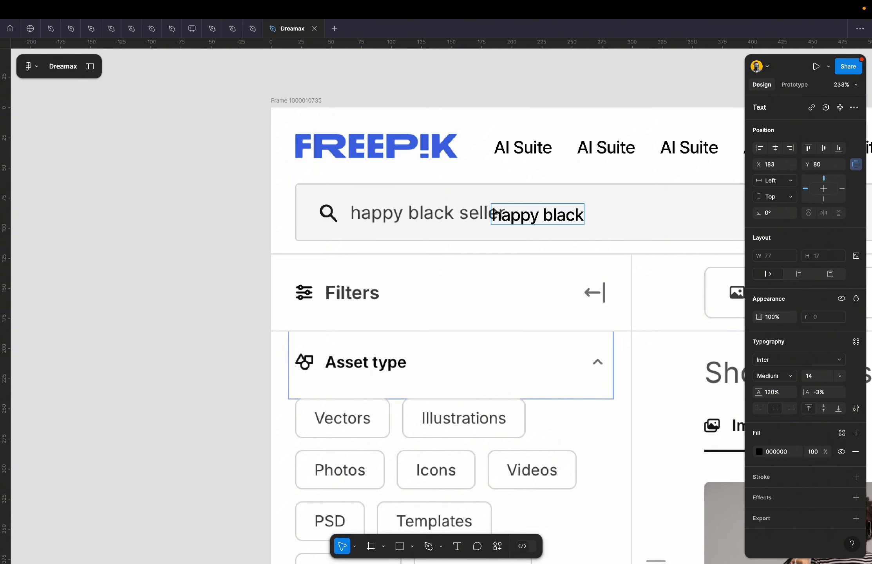
type(" seller")
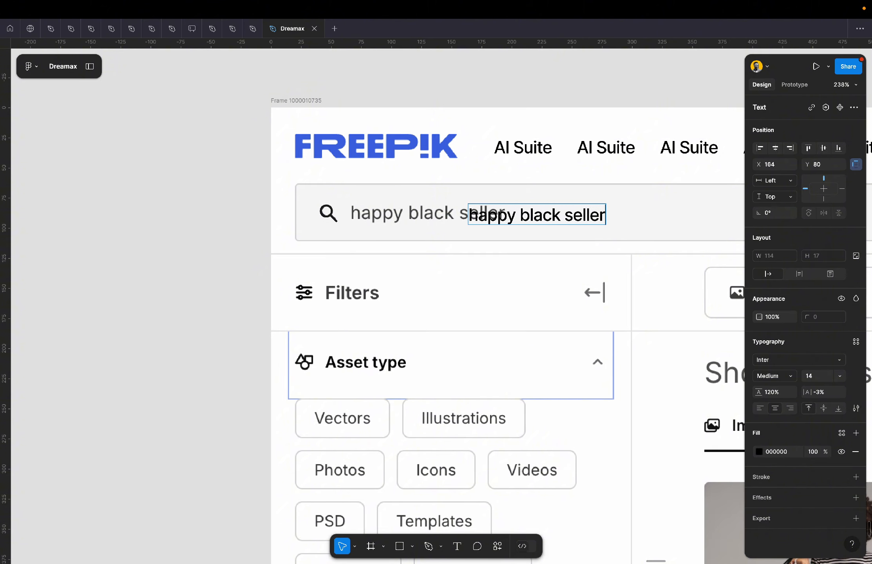
key("Escape")
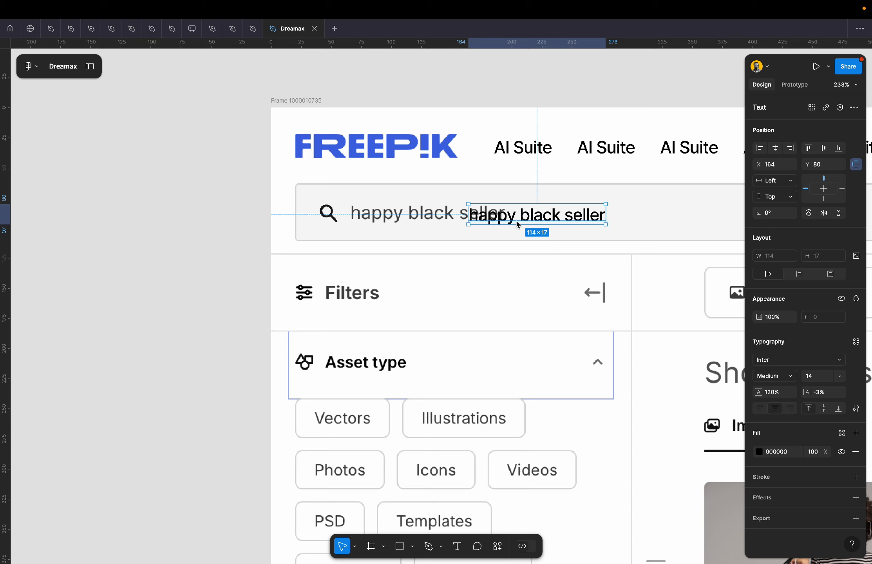
left_click_drag(517, 224, 399, 207)
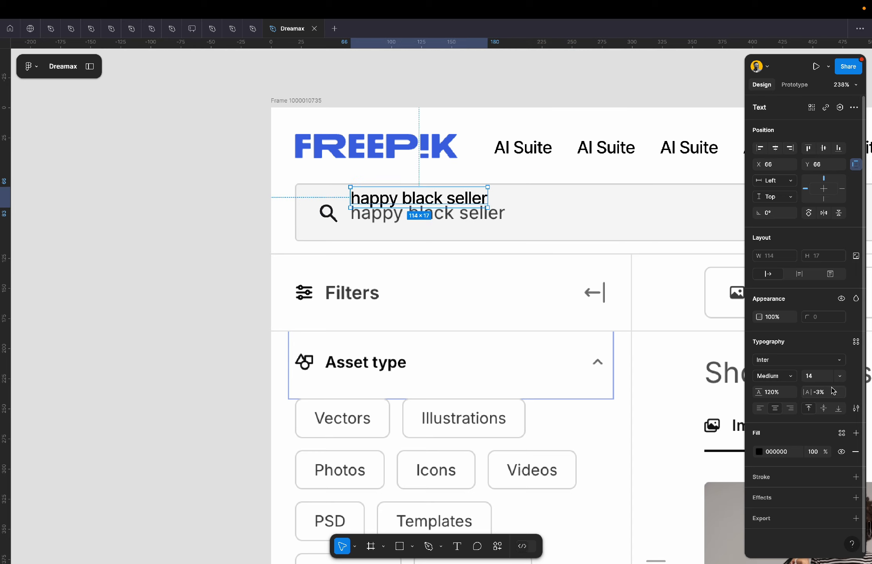
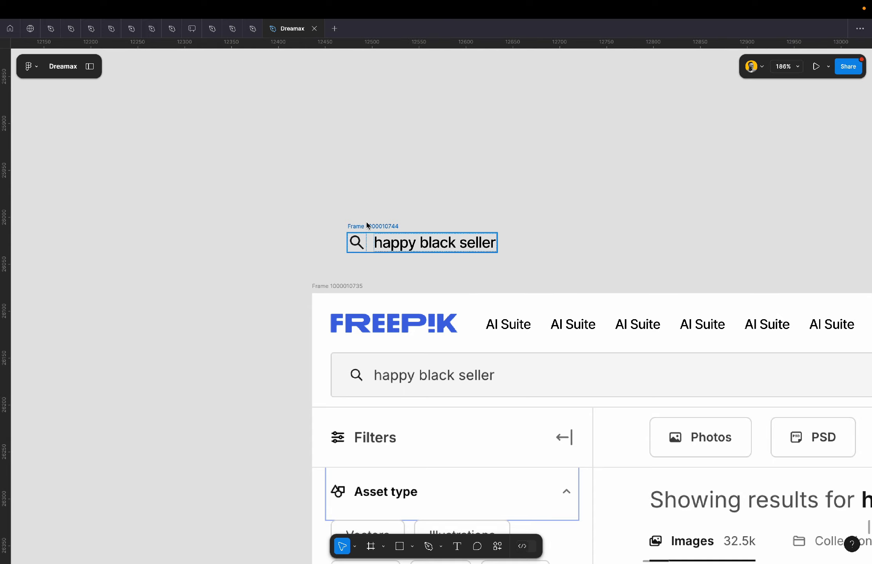
Set the horizontal and vertical padding of the icon-and-query auto layout frame to 20 each.
scroll(367, 221, "down", 5)
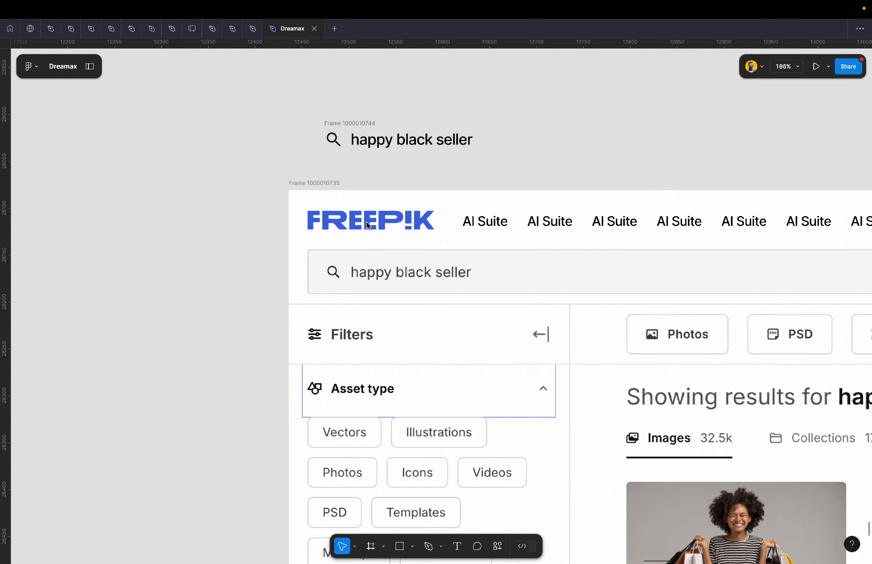
scroll(367, 225, "up", 3)
scroll(350, 175, "up", 2)
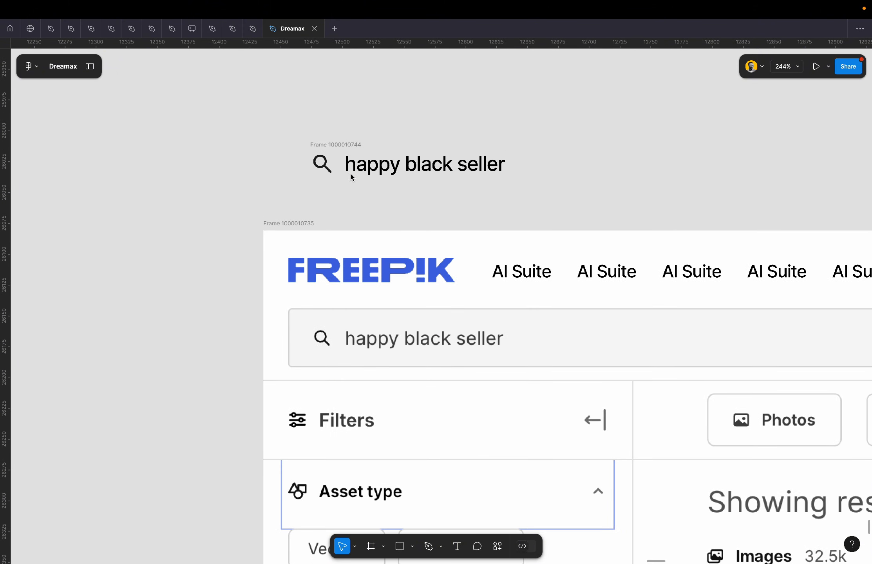
left_click(344, 145)
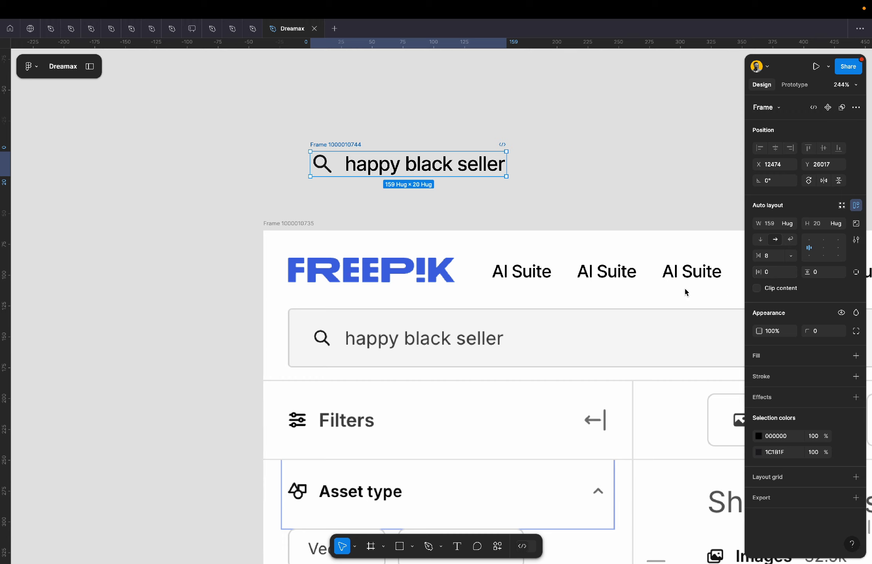
left_click(780, 273)
type("20")
key("Return")
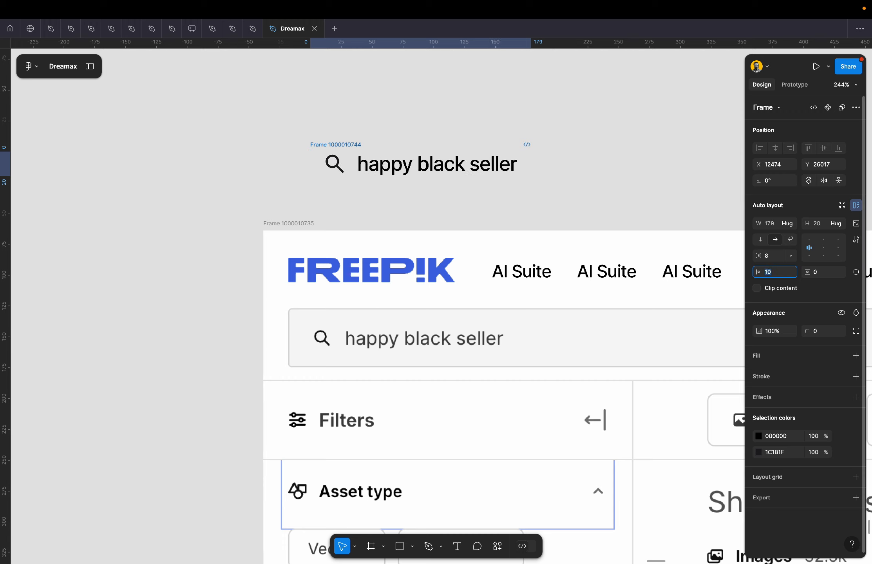
key("Tab")
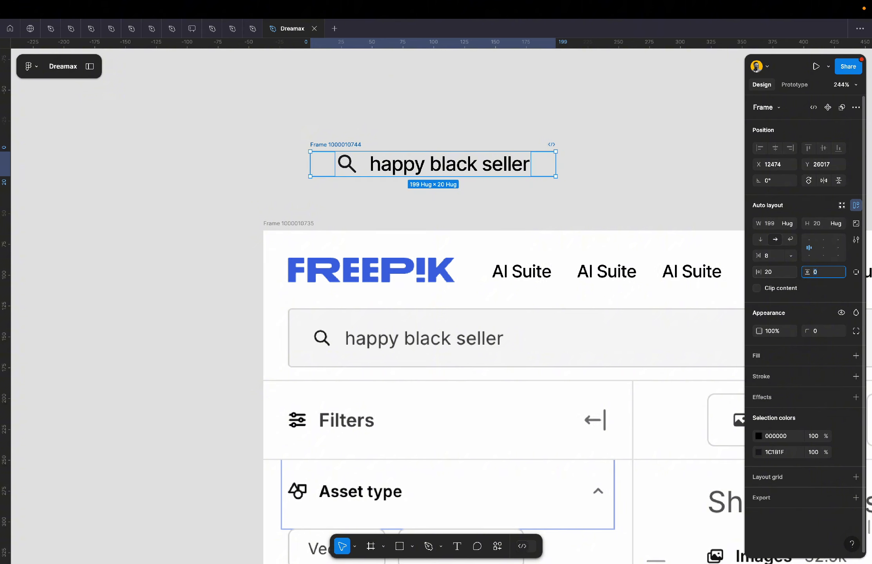
type("20")
key("Return")
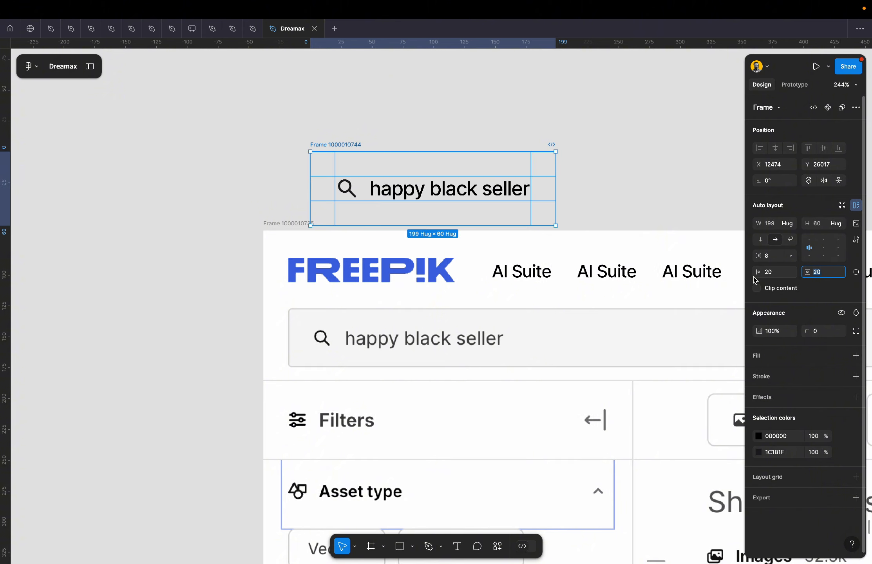
Outline the search frame with a 1-wide black inside stroke and leave it without a fill.
left_click(793, 377)
left_click(809, 356)
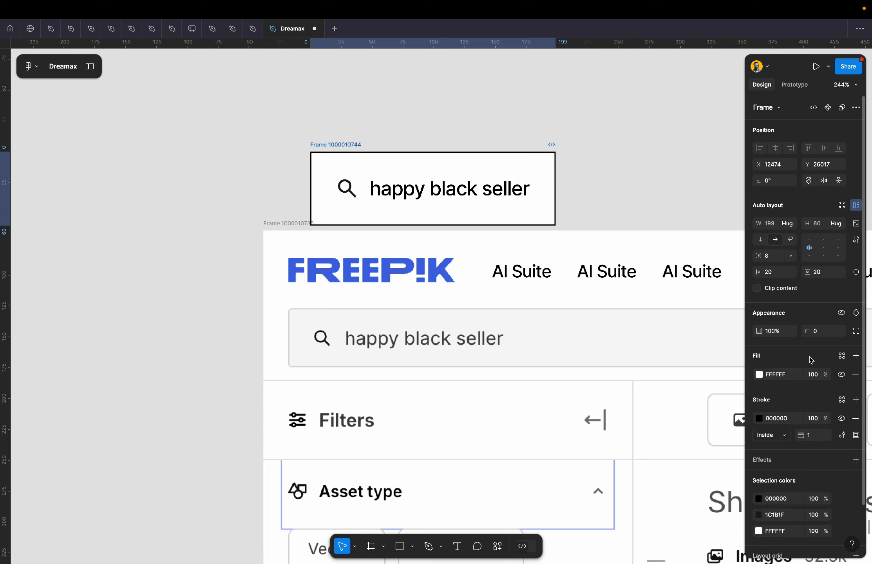
left_click(856, 375)
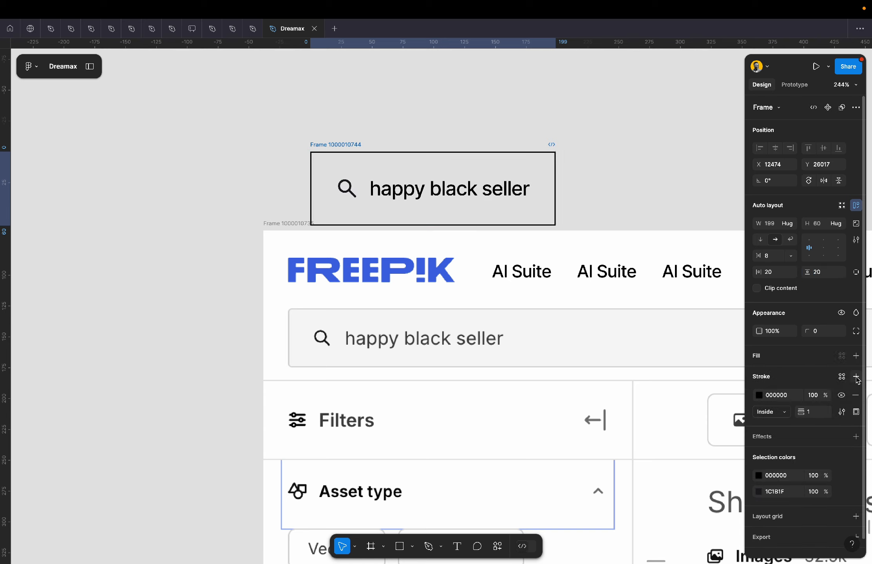
Move the outlined search frame over the original search bar, aligning its top edge at Y 63.
left_click_drag(413, 188, 415, 329)
scroll(415, 329, "up", 5)
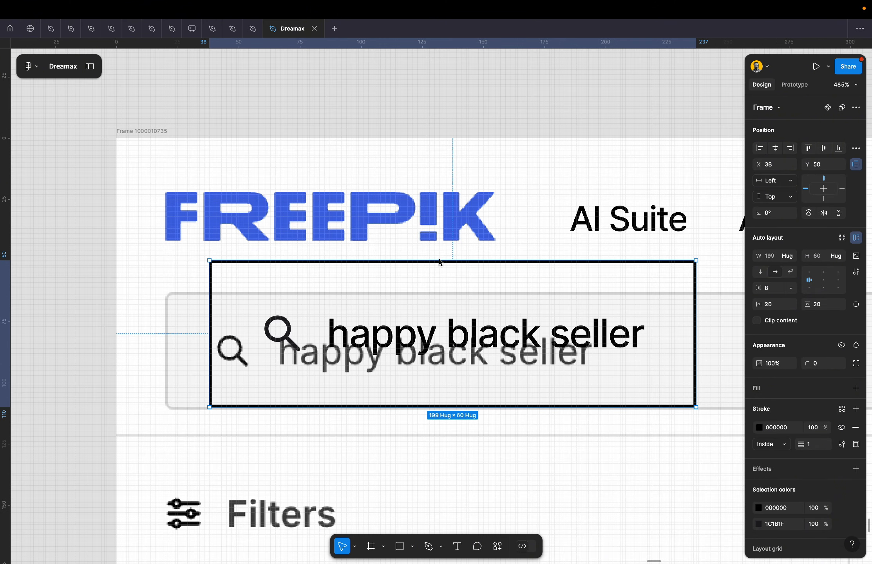
left_click(825, 308)
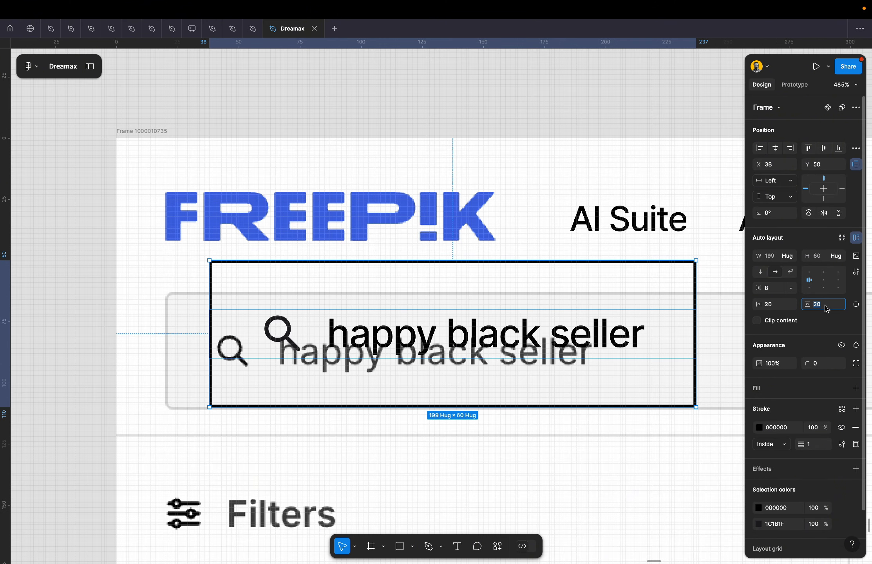
left_click_drag(600, 308, 600, 335)
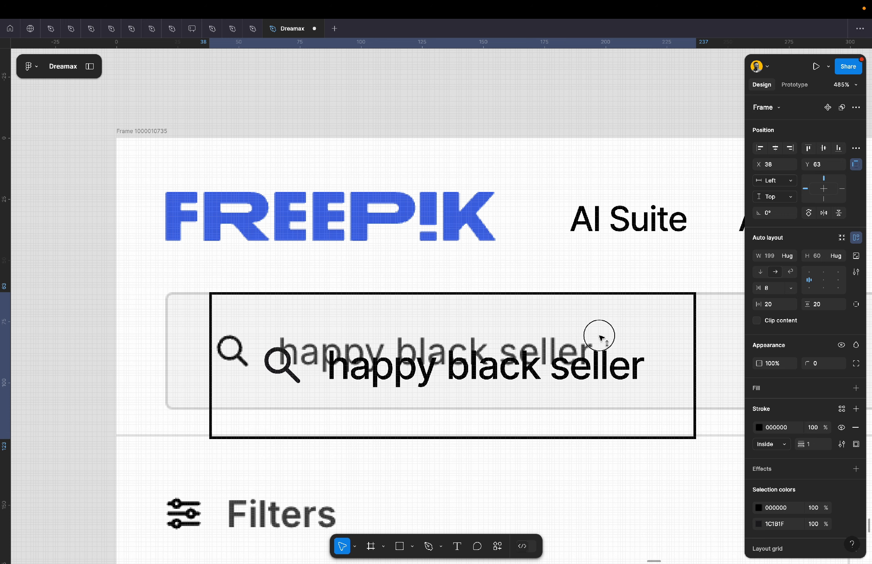
Set the search frame's vertical padding to 14 and move the frame to X 20 to match the original bar's left edge.
left_click(828, 309)
key("Down")
key("Down")
key("Down")
key("Down")
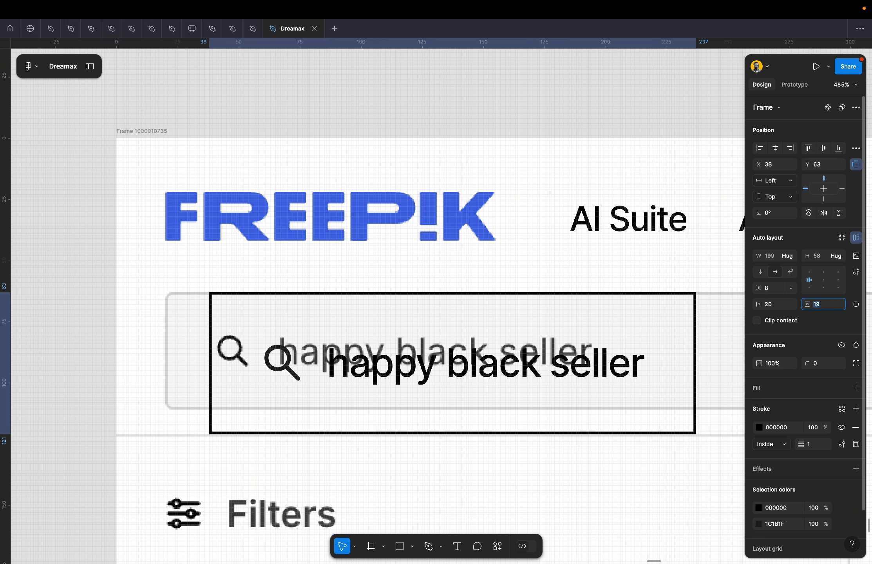
key("Down")
key("Down")
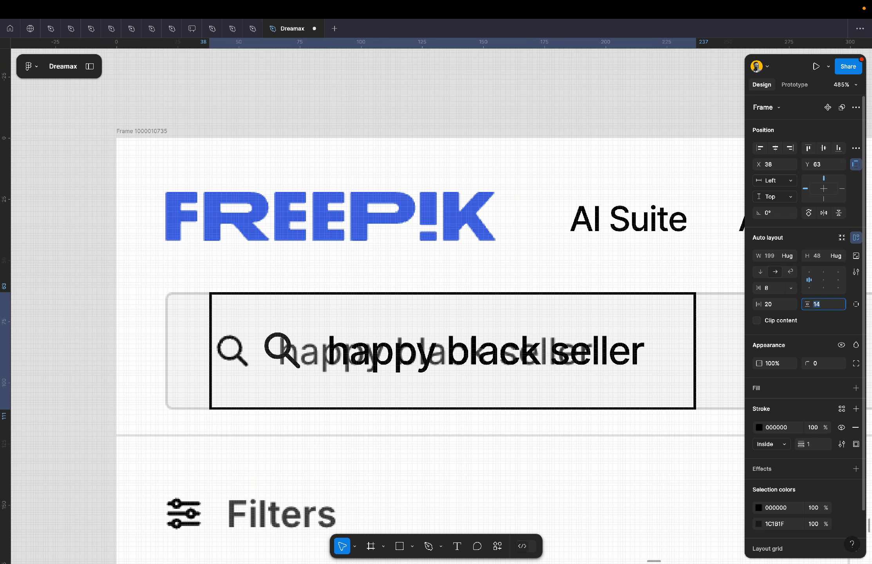
left_click_drag(419, 370, 378, 366)
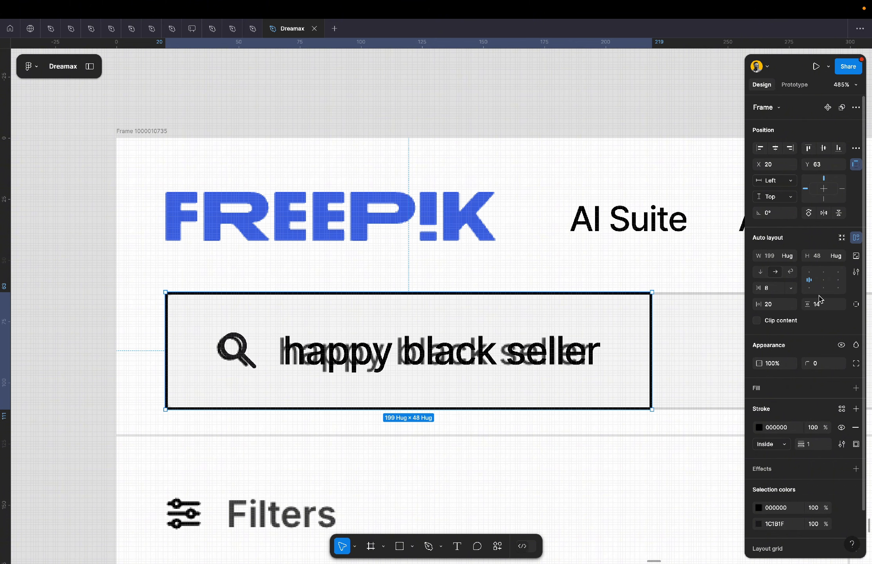
Center the search frame's contents and give the frame a white FFFFFF fill.
scroll(392, 350, "down", 10)
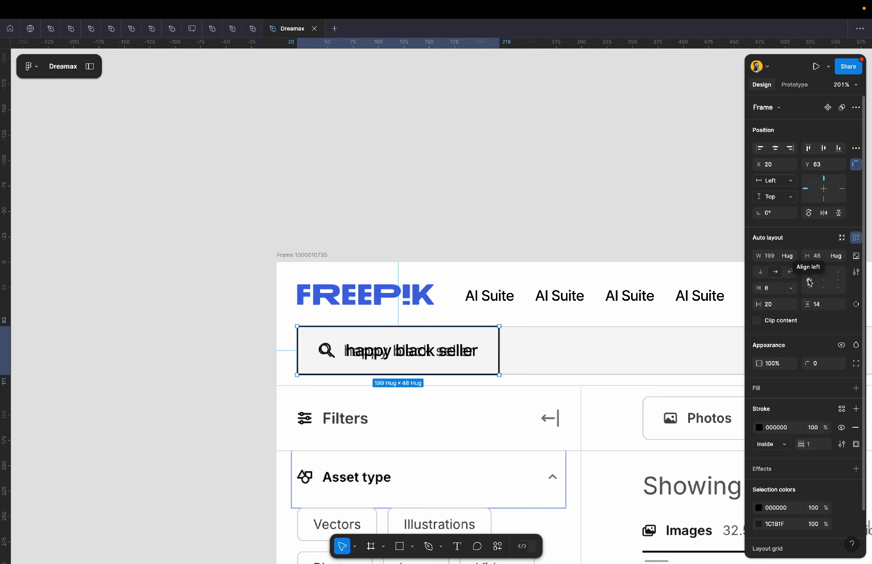
left_click(825, 282)
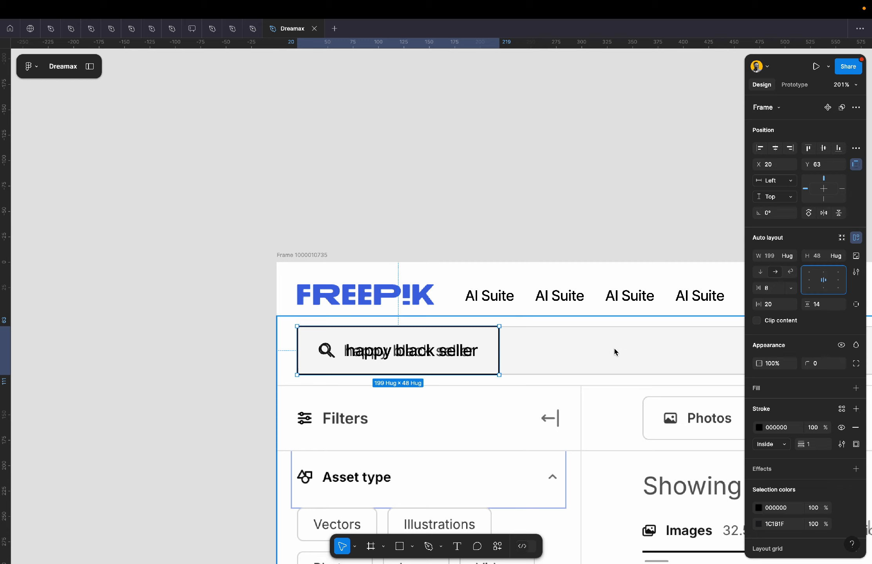
left_click(789, 387)
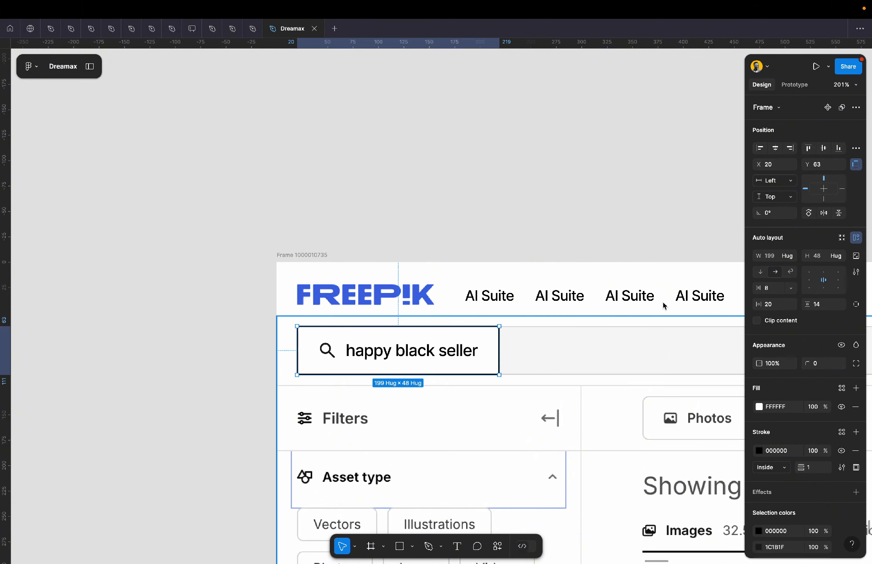
Align the search frame's contents to the right and widen the frame to 1675 across the page.
left_click(839, 280)
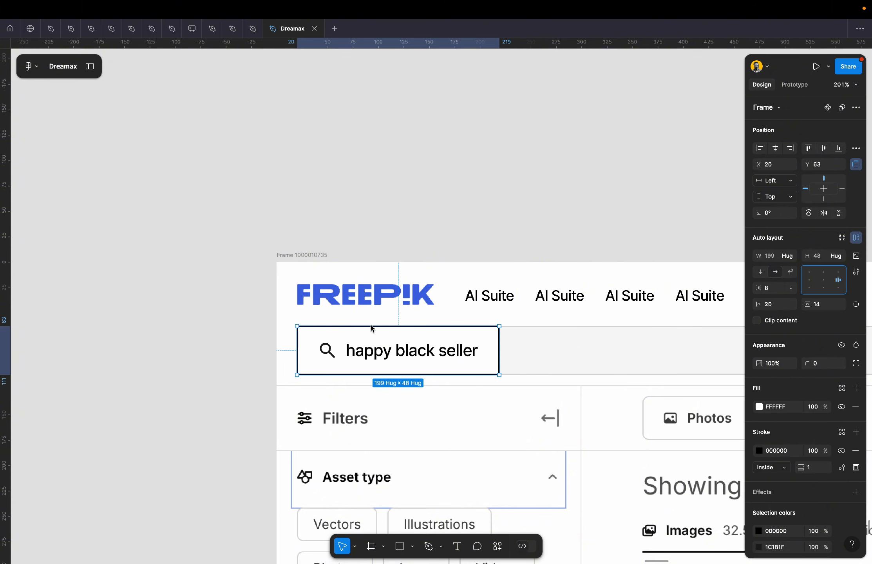
scroll(372, 329, "down", 10)
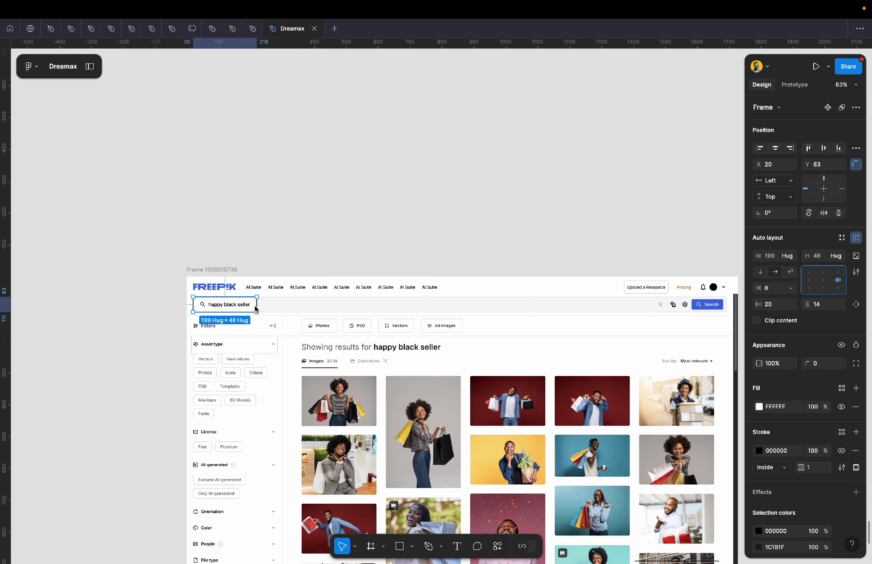
left_click_drag(255, 309, 729, 321)
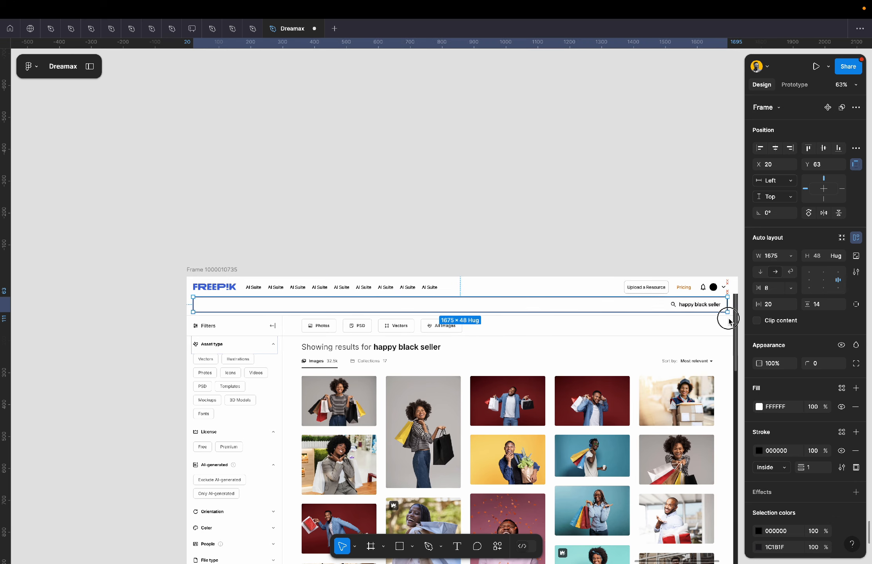
scroll(730, 321, "up", 10)
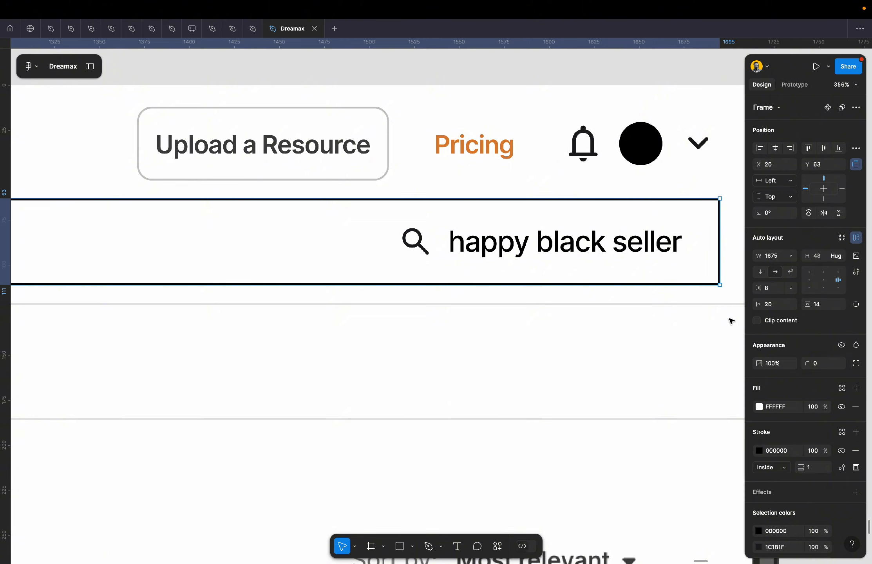
Align the search frame's icon and query text to the left, centered vertically.
left_click(810, 282)
scroll(586, 263, "down", 6)
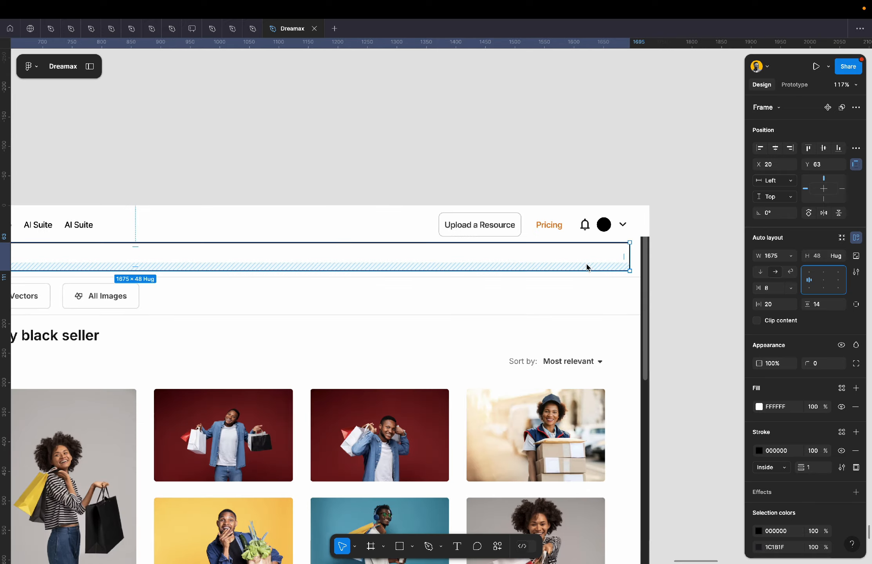
scroll(544, 248, "right", 15)
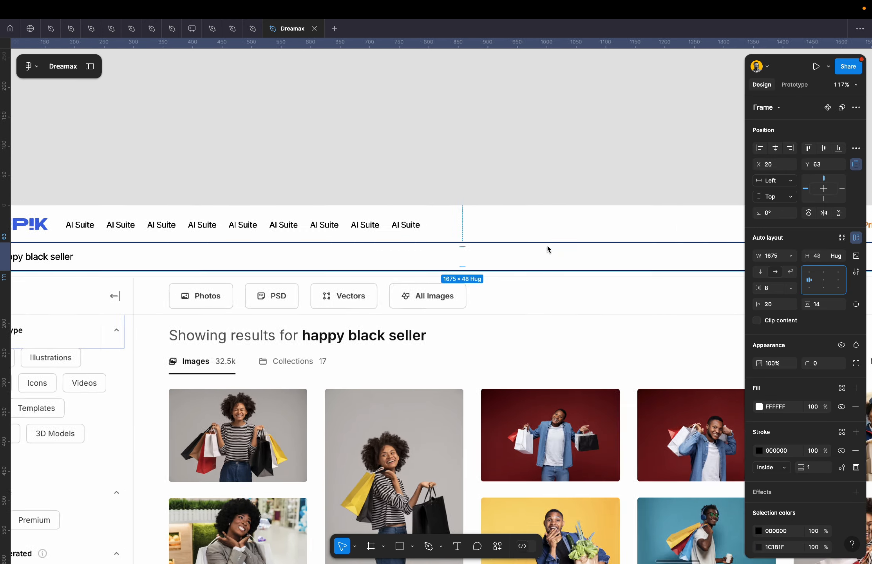
scroll(499, 270, "left", 6)
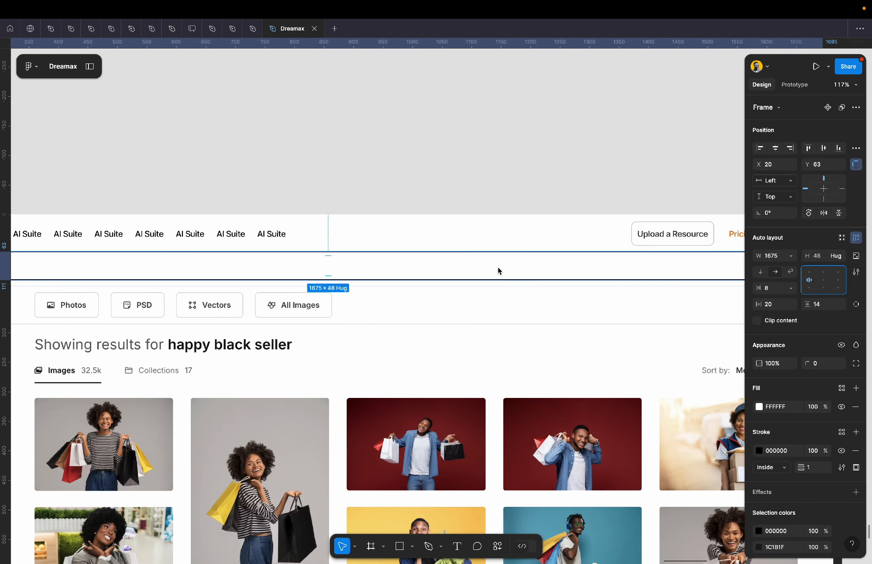
Set the "happy black seller" query text's width to fill its container inside the search frame.
scroll(499, 270, "left", 8)
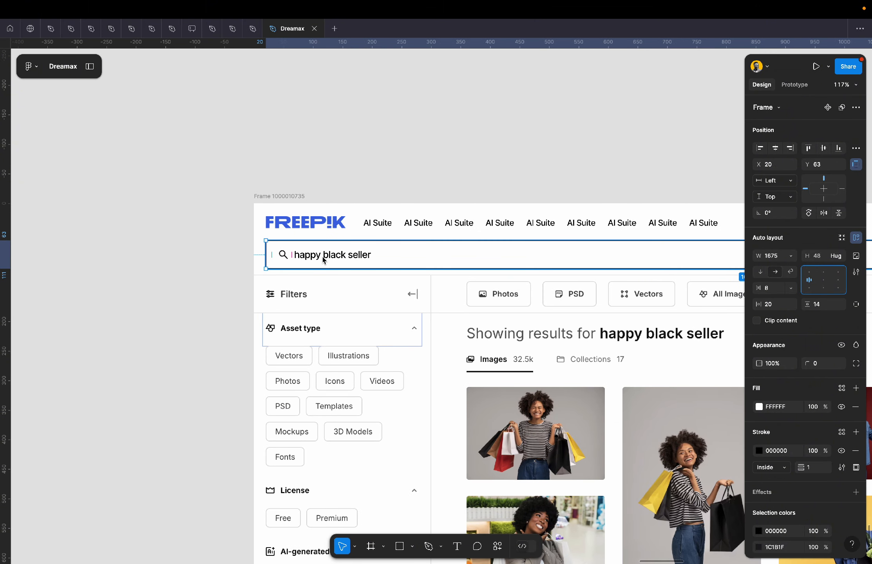
scroll(323, 259, "up", 5)
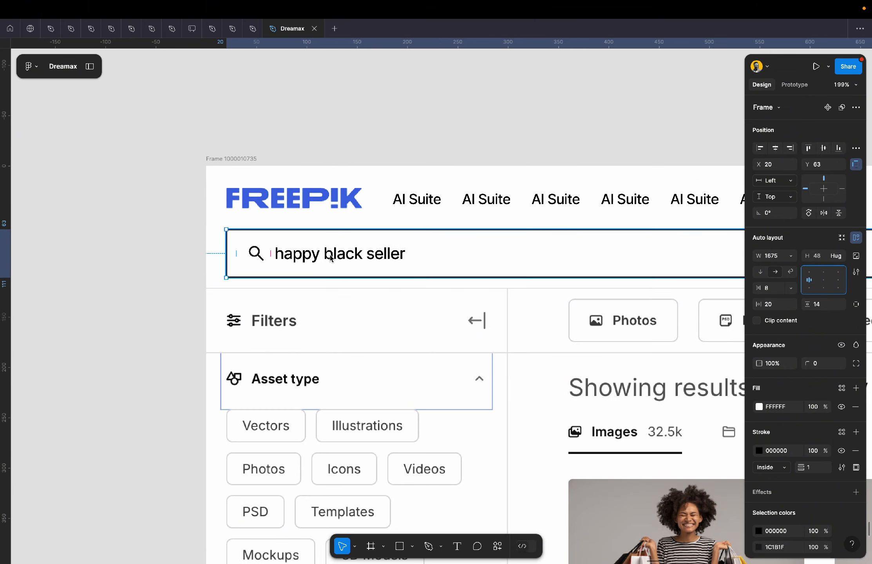
double_click(331, 259)
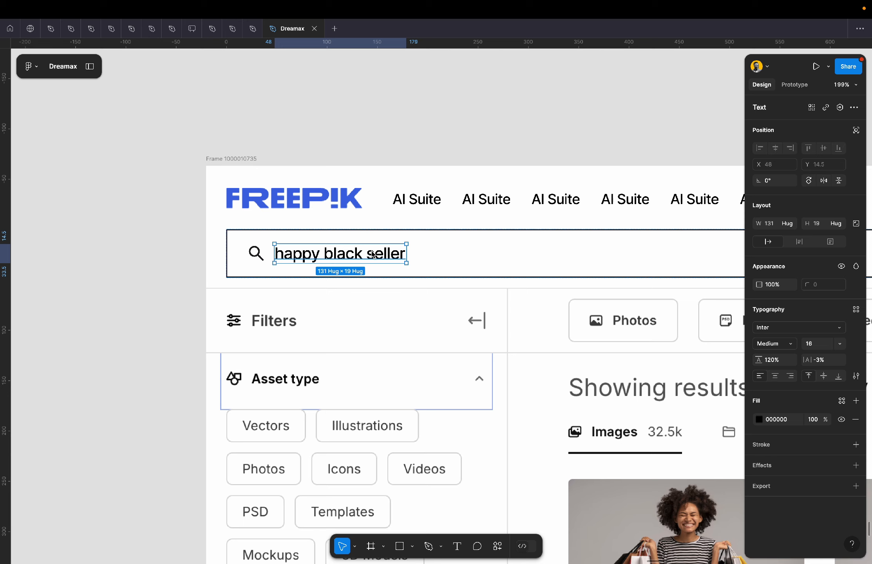
left_click(790, 224)
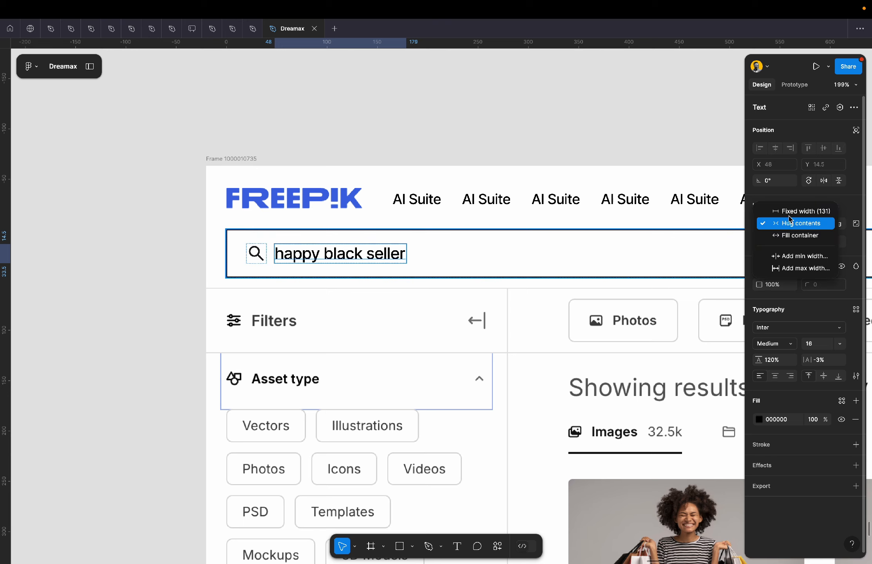
left_click(790, 214)
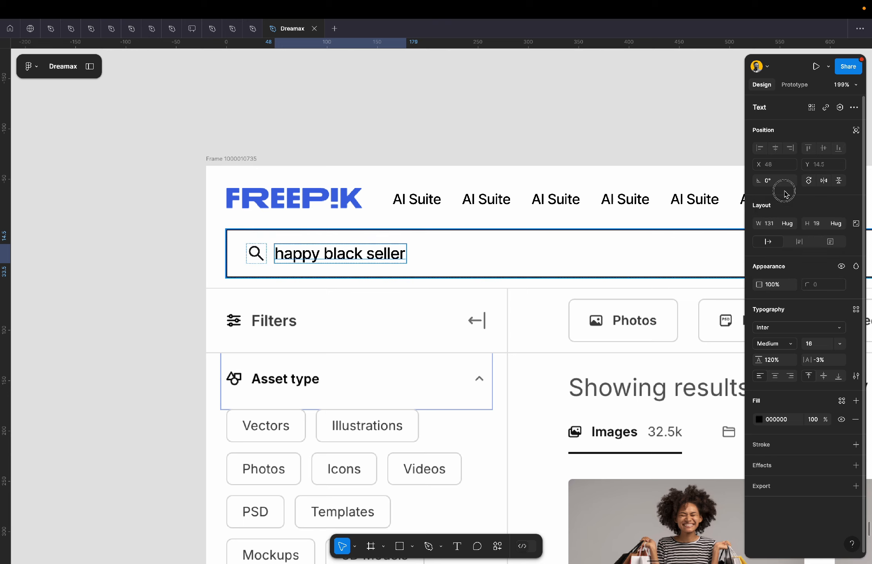
left_click(792, 226)
left_click(800, 236)
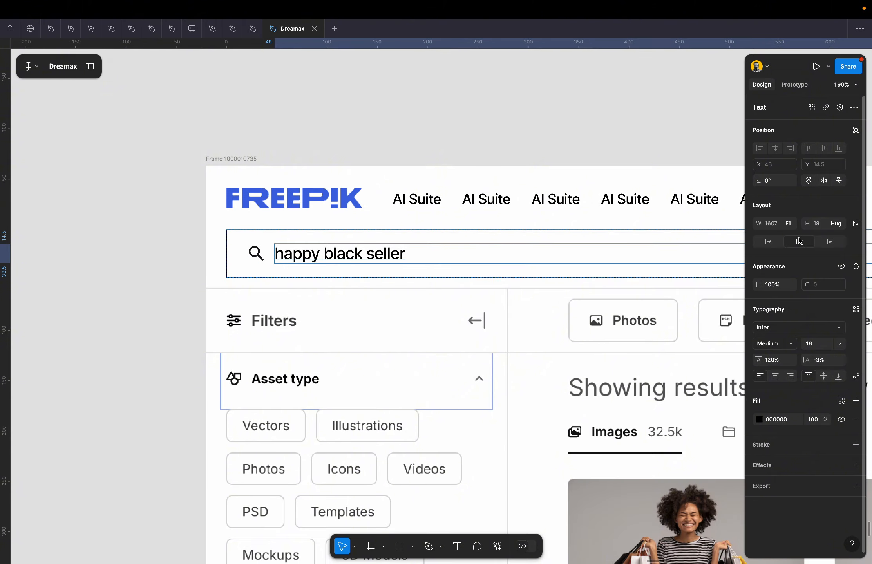
Set the search frame's auto layout alignment to center and check the query text within it.
left_click(231, 236)
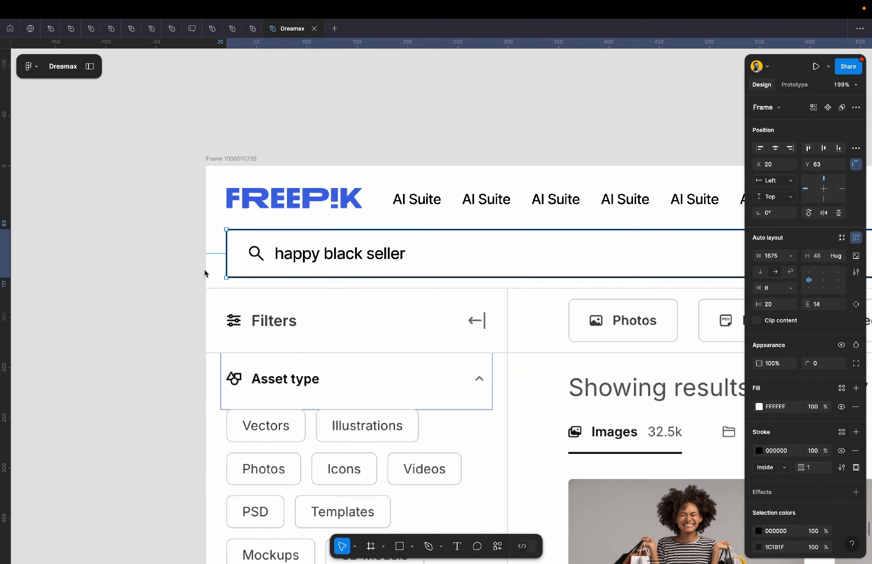
scroll(205, 273, "down", 10)
scroll(205, 273, "up", 3)
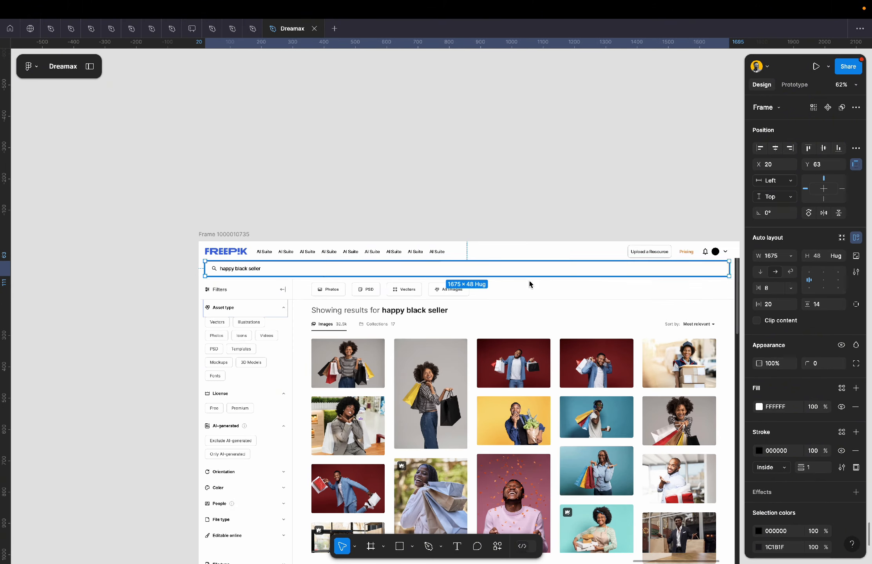
left_click(825, 280)
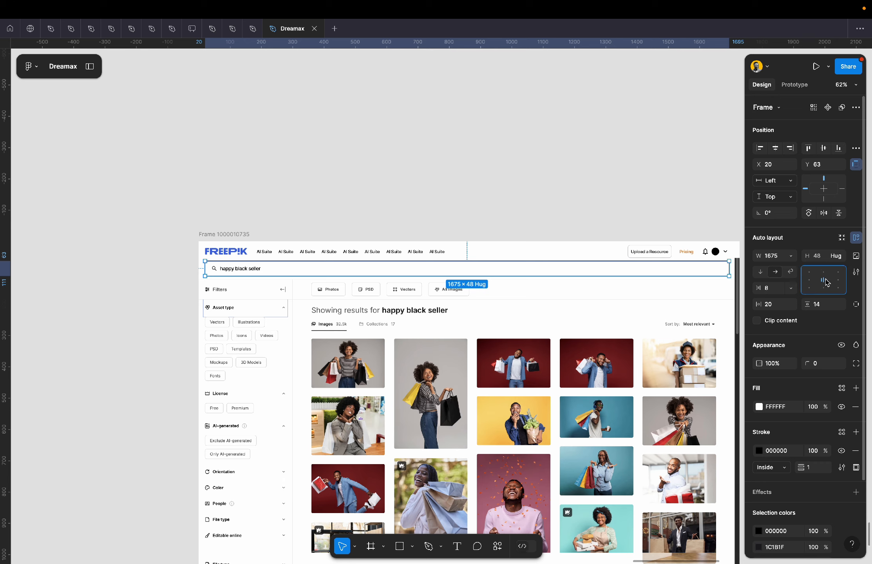
left_click(824, 281)
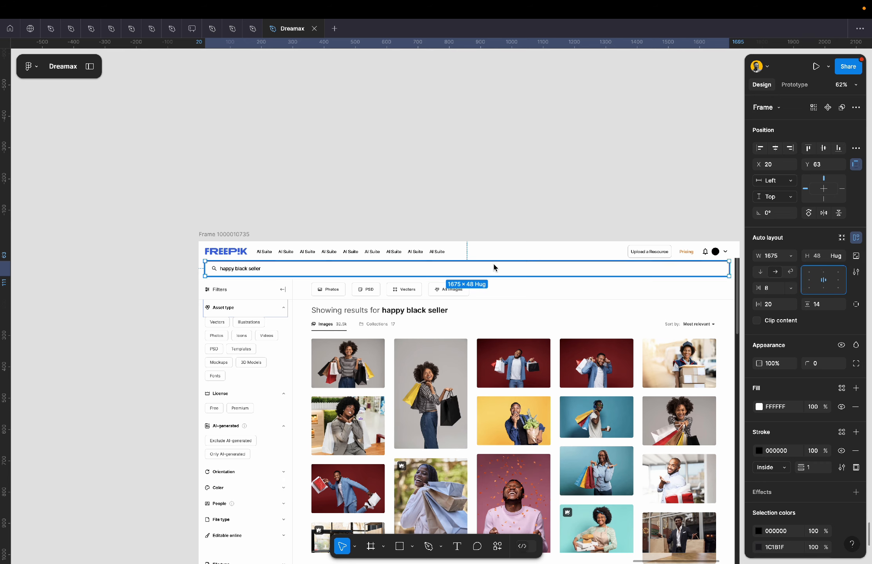
left_click(239, 273)
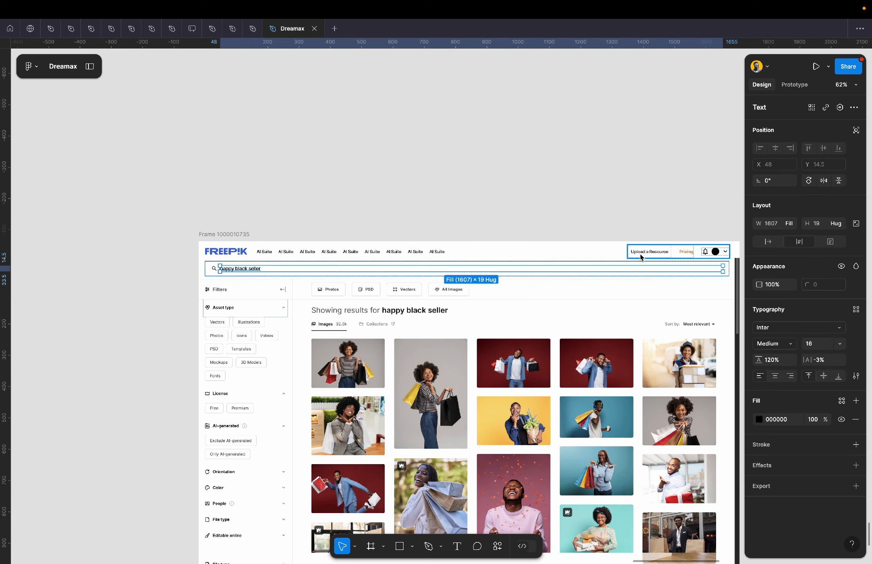
left_click(545, 178)
scroll(545, 178, "up", 5)
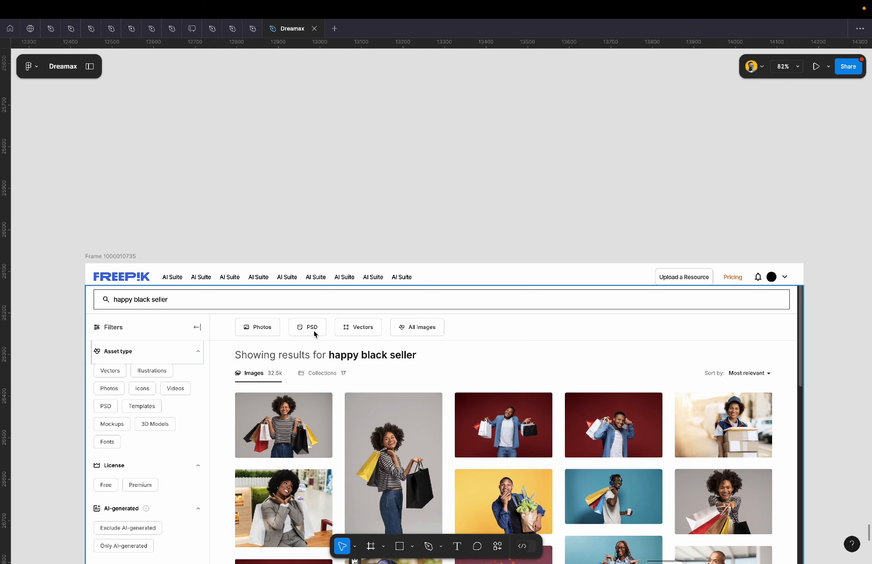
Narrow the search frame to 1448 from its far end, exposing the original bar's icons and Search button.
left_click(606, 306)
scroll(624, 322, "right", 5)
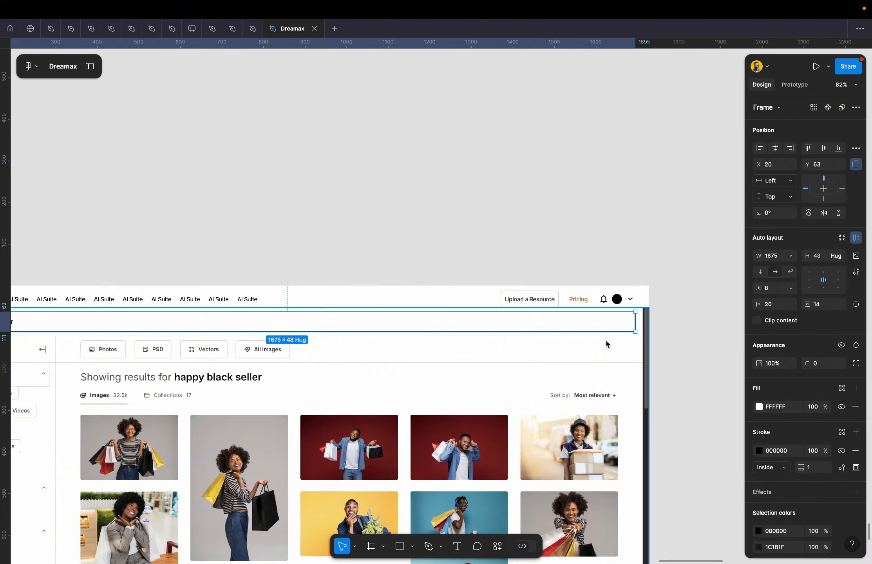
scroll(608, 343, "up", 5)
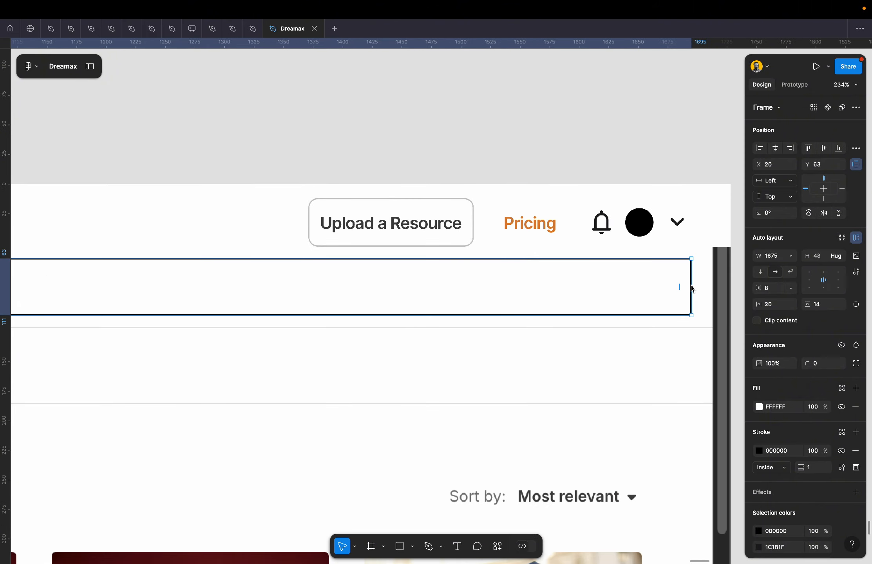
left_click_drag(692, 288, 423, 290)
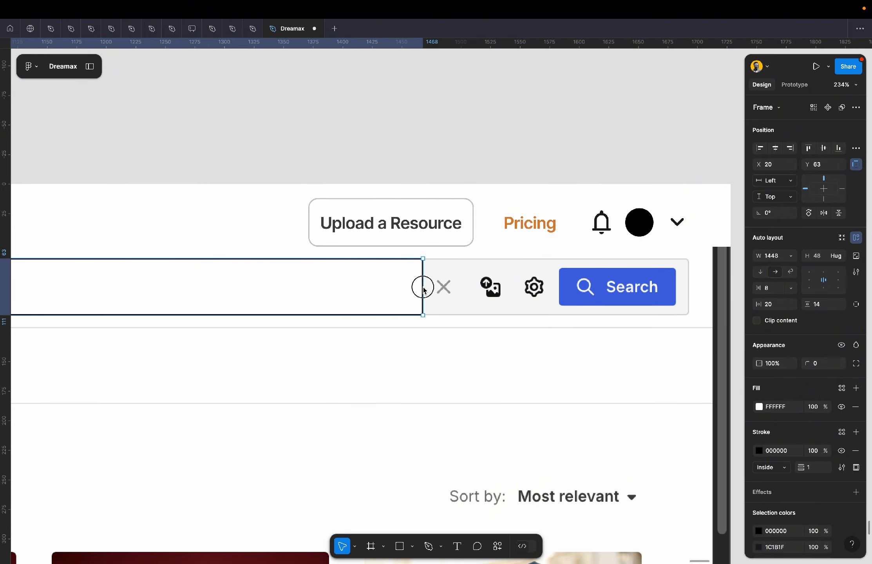
scroll(424, 291, "up", 3)
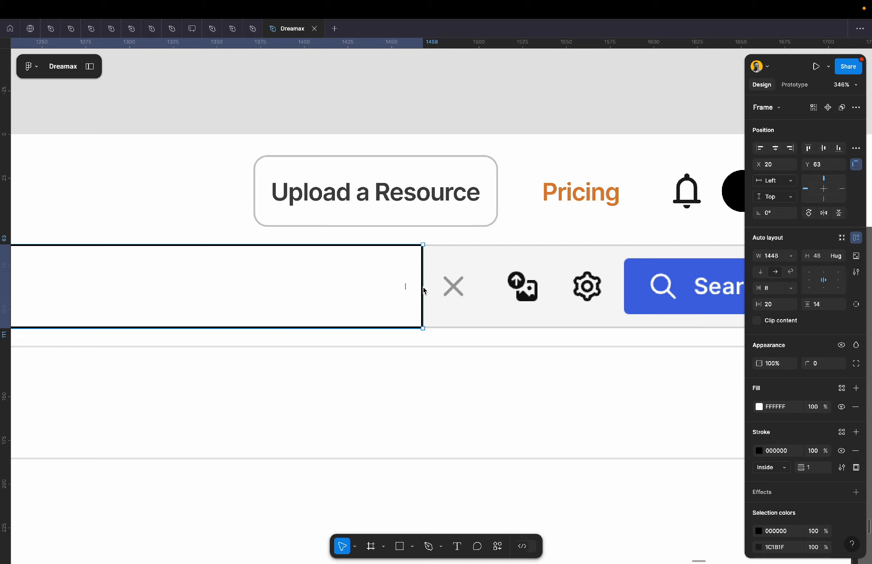
scroll(424, 290, "right", 1)
scroll(424, 290, "down", 3)
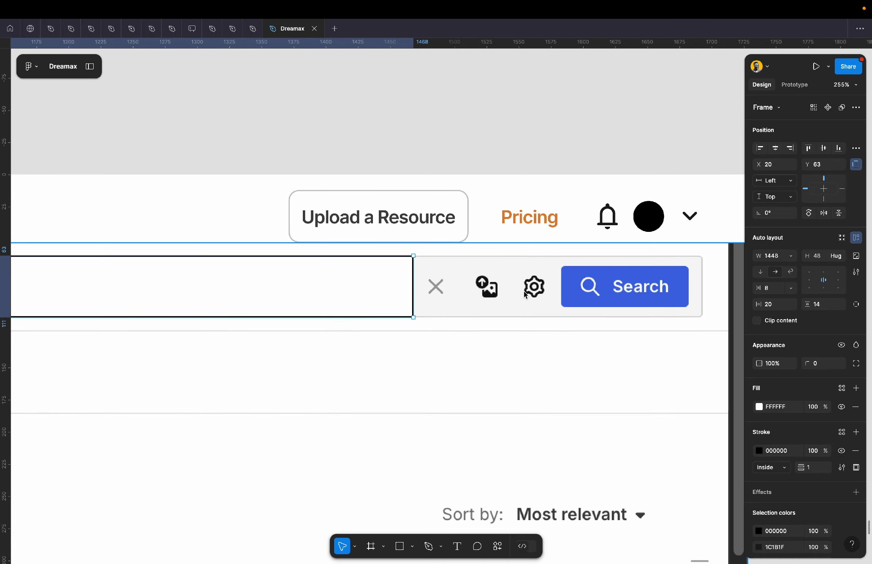
Copy the header's bell icon into the search frame after the query text.
left_click(608, 217)
left_click(609, 217)
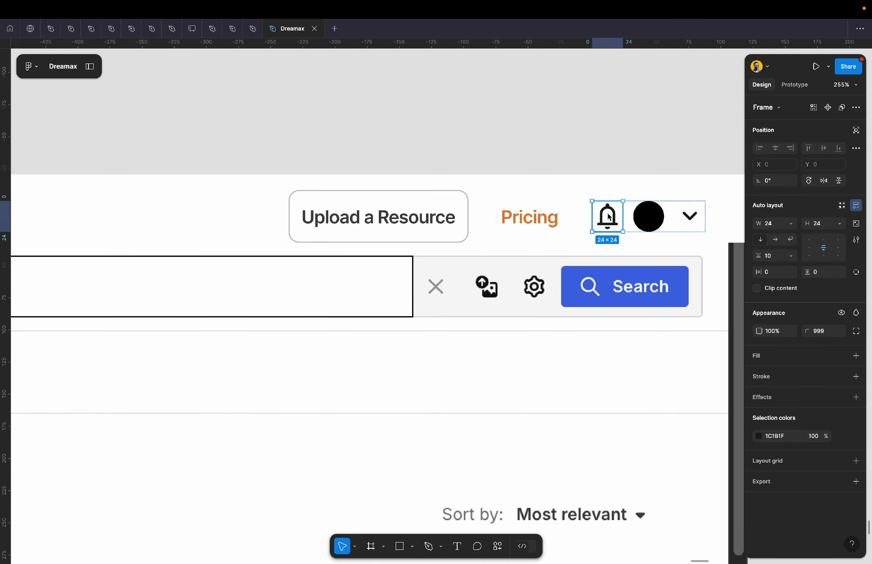
left_click(392, 278)
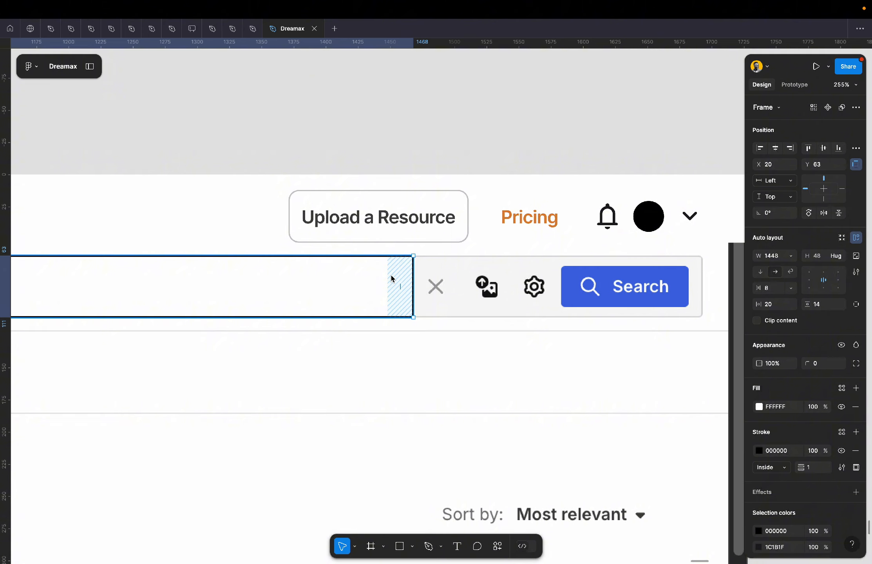
key("ctrl+v")
left_click_drag(428, 301, 395, 293)
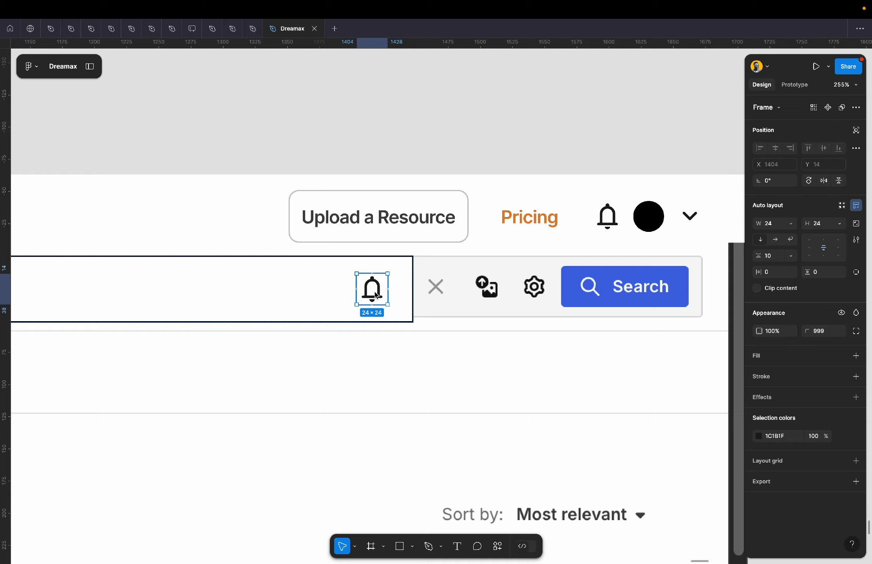
Duplicate the search frame's bell icon twice and group the three bells in a horizontal auto layout.
scroll(375, 295, "up", 3)
scroll(375, 295, "down", 4)
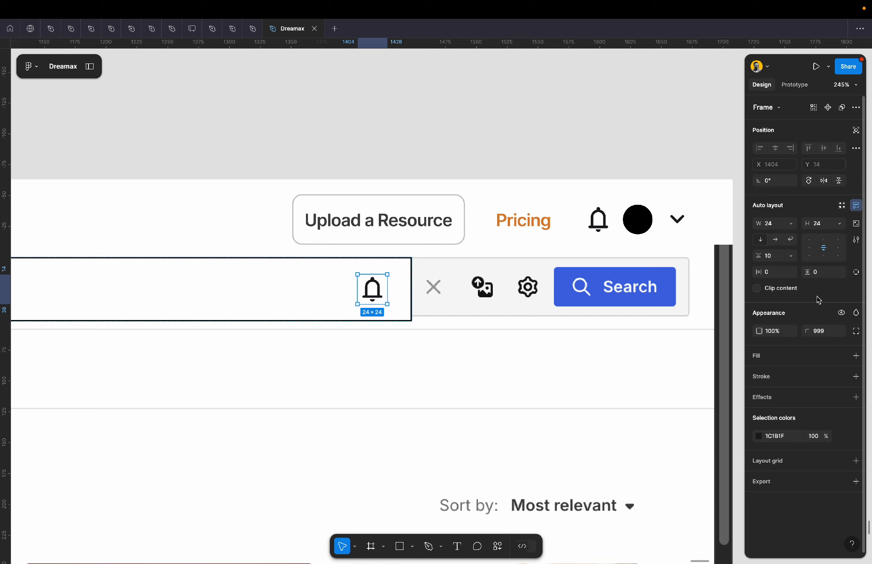
key("super+d")
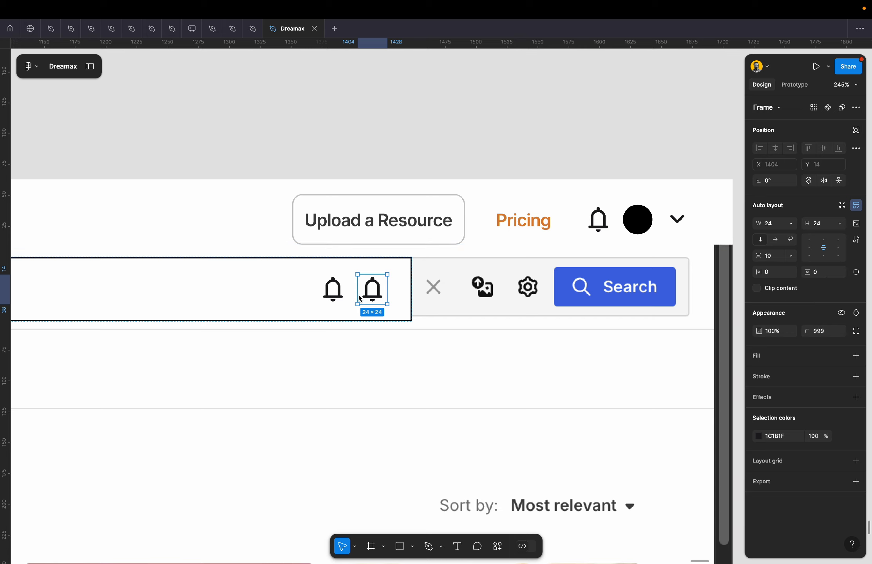
scroll(381, 290, "up", 5)
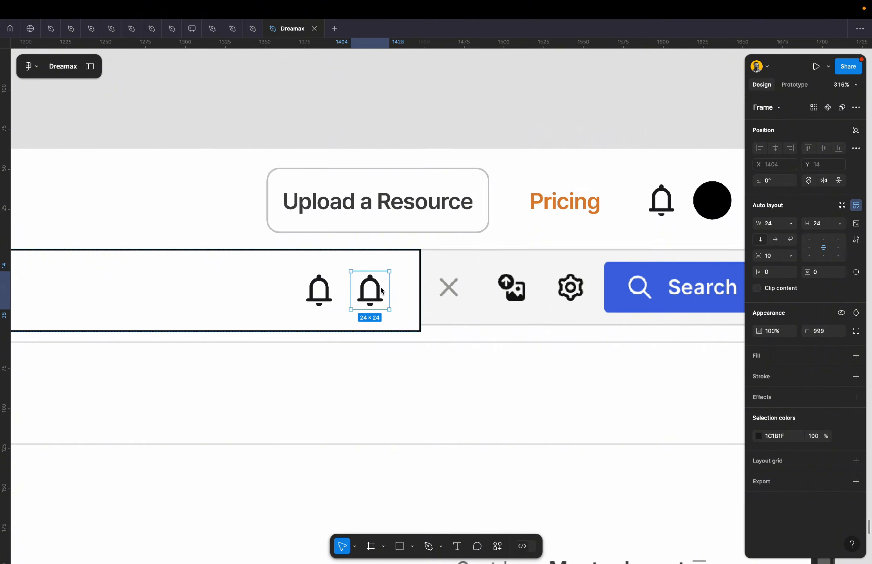
key("super+d")
left_click(331, 294, "shift")
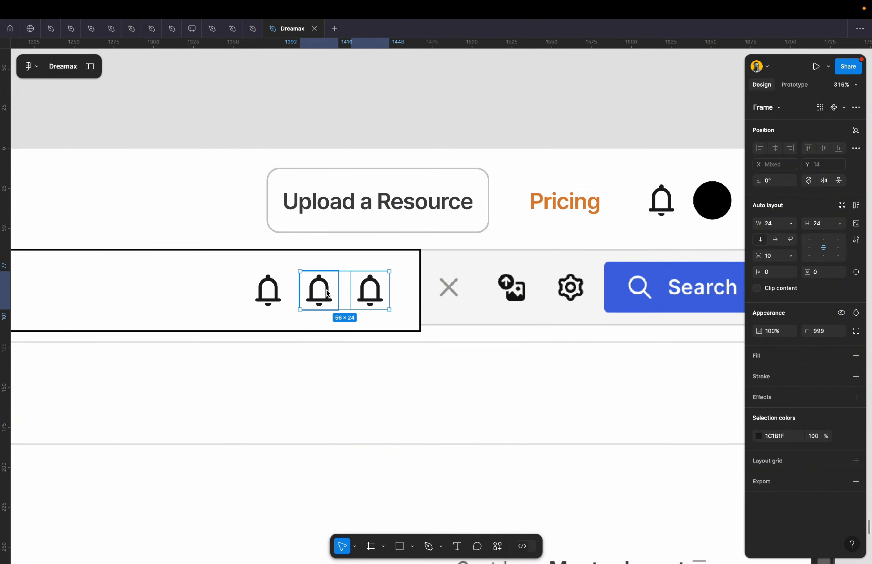
left_click(268, 292, "shift")
key("shift+a")
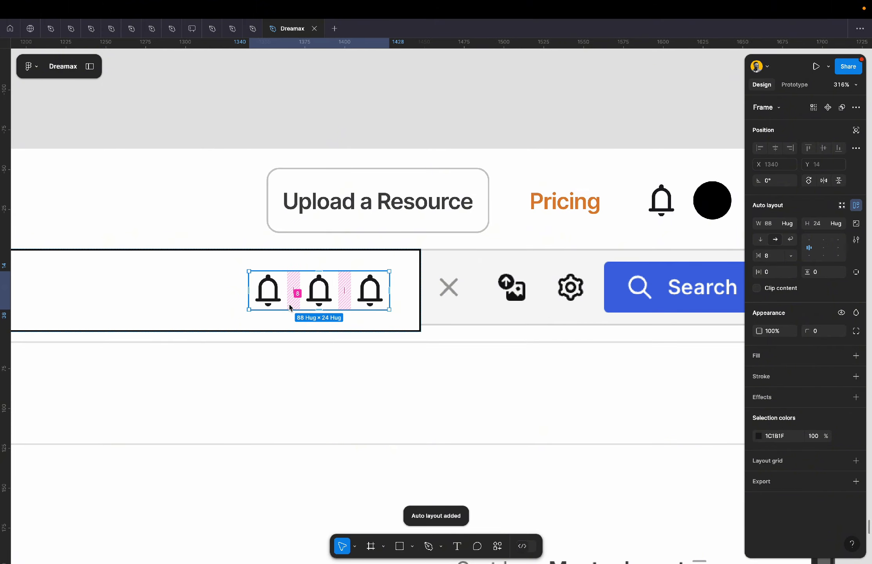
Set the spacing between the three bell icons to 16.
scroll(407, 308, "down", 2)
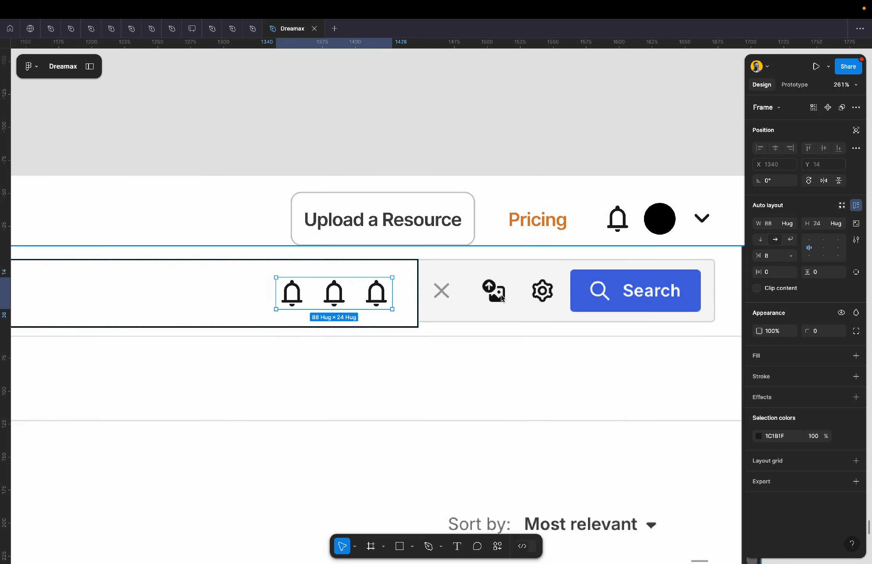
left_click(779, 257)
type("16")
key("Return")
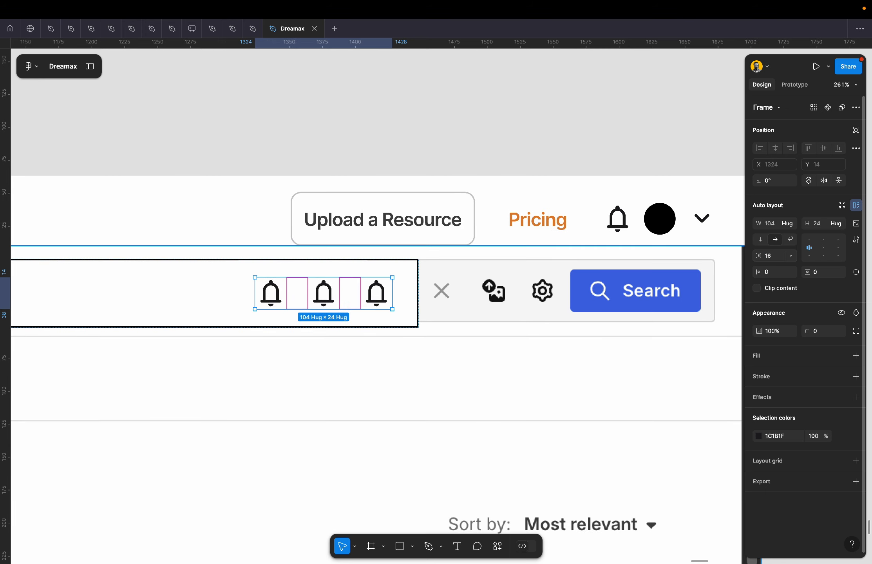
Select the last bell icon in the search frame and open the Material Symbols plugin to find its replacement.
left_click(377, 293)
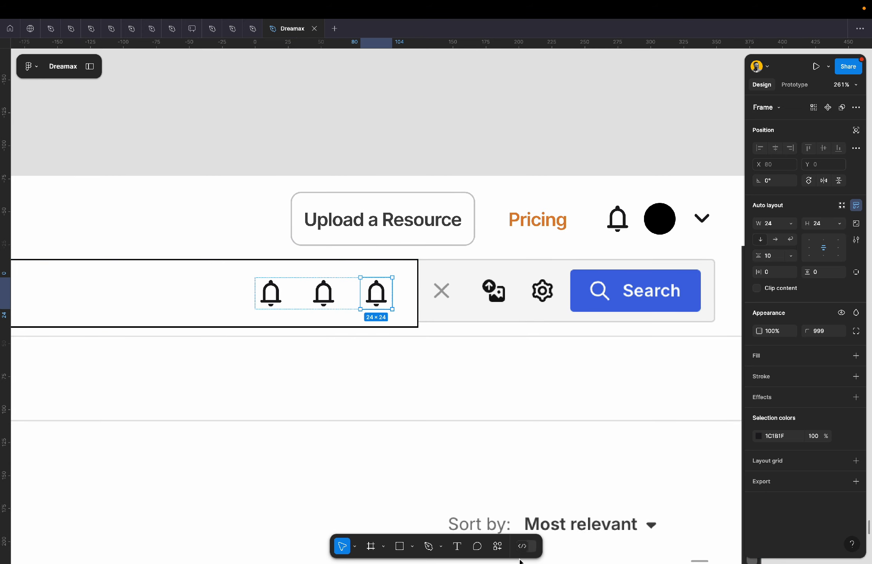
left_click(497, 549)
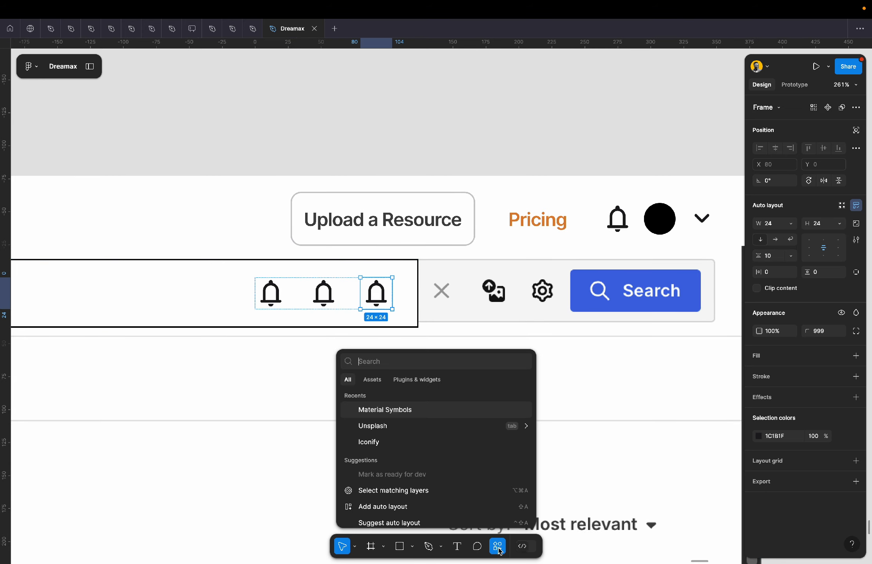
left_click(376, 410)
scroll(443, 263, "left", 3)
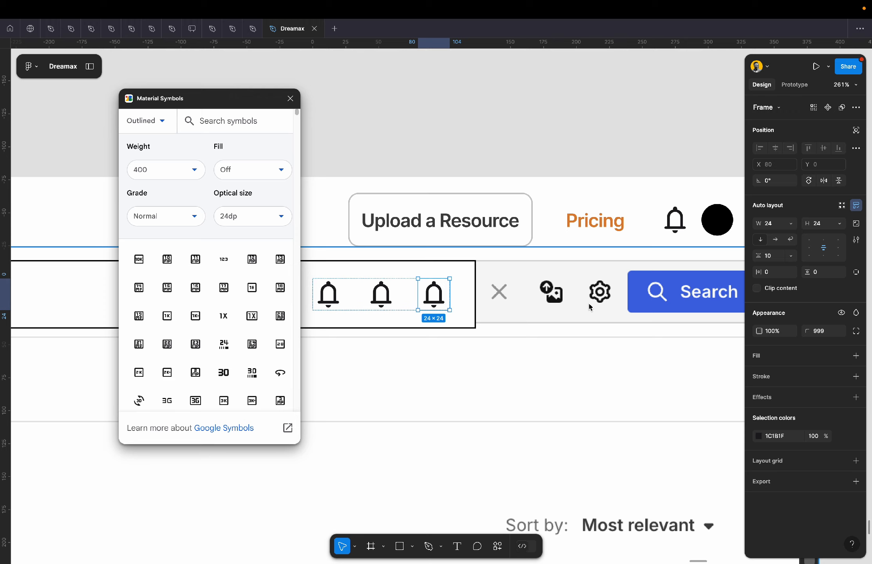
scroll(505, 292, "down", 2)
scroll(506, 292, "up", 3)
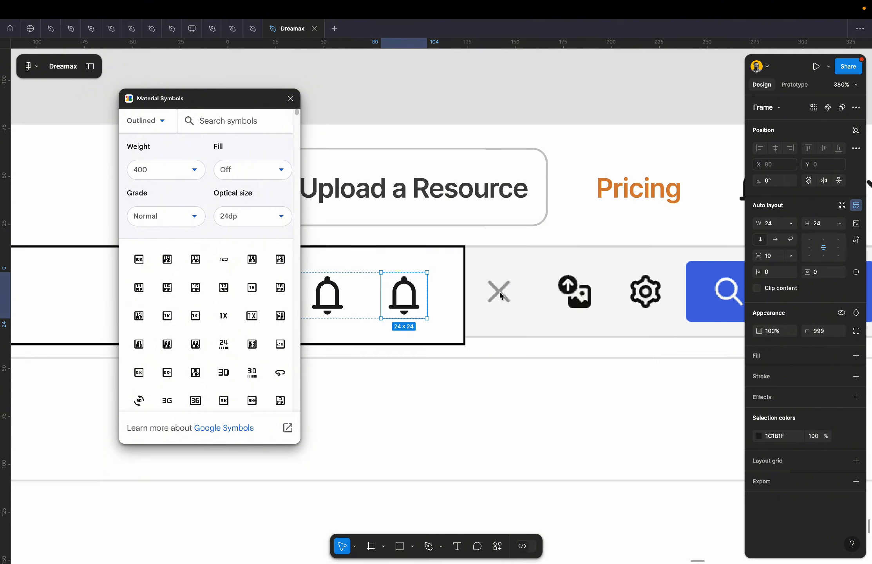
scroll(506, 294, "down", 3)
scroll(507, 295, "up", 3)
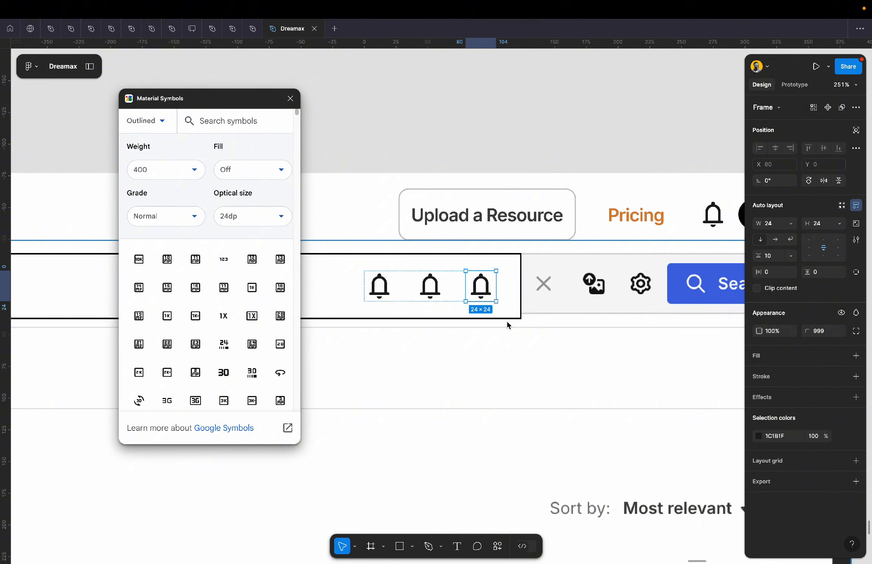
Switch the Material Symbols style to Rounded and find a gear symbol by searching for "setting".
left_click(145, 121)
left_click(153, 172)
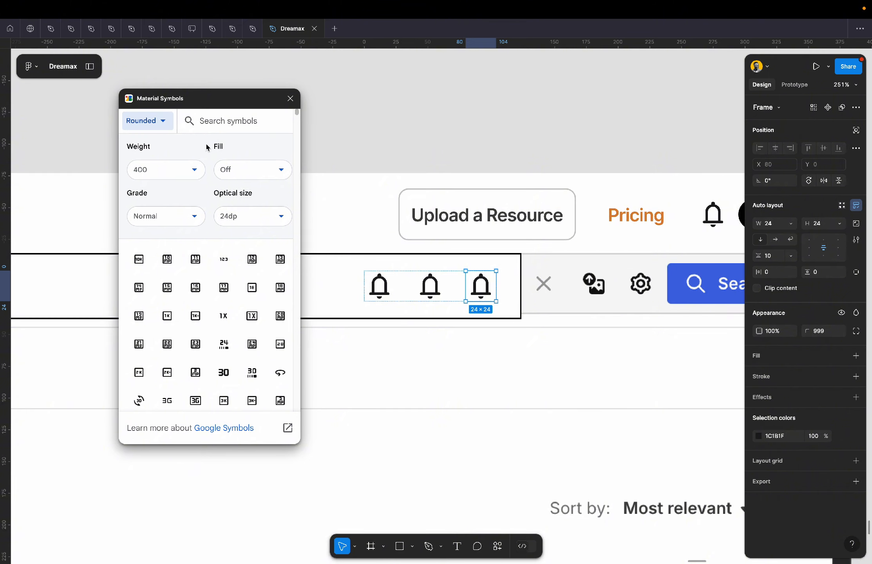
left_click(230, 125)
type("setting")
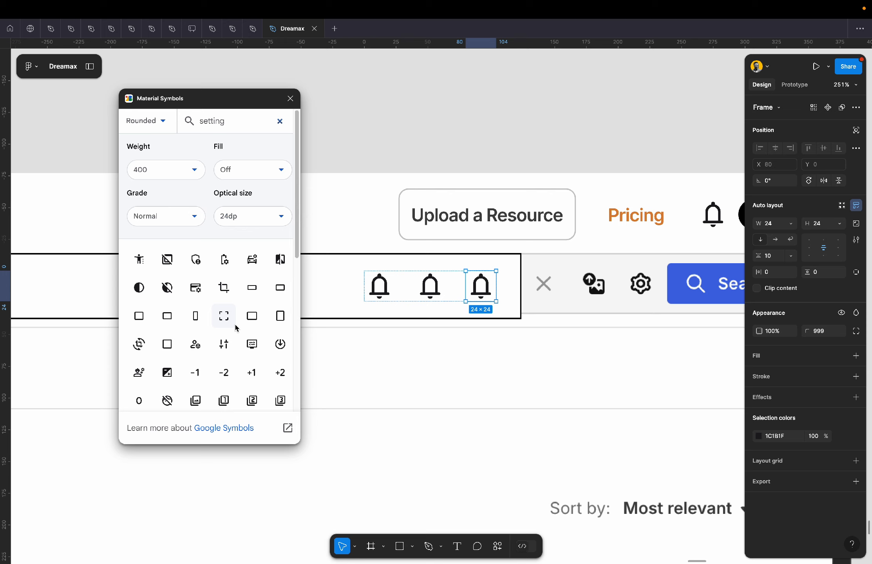
scroll(235, 327, "down", 5)
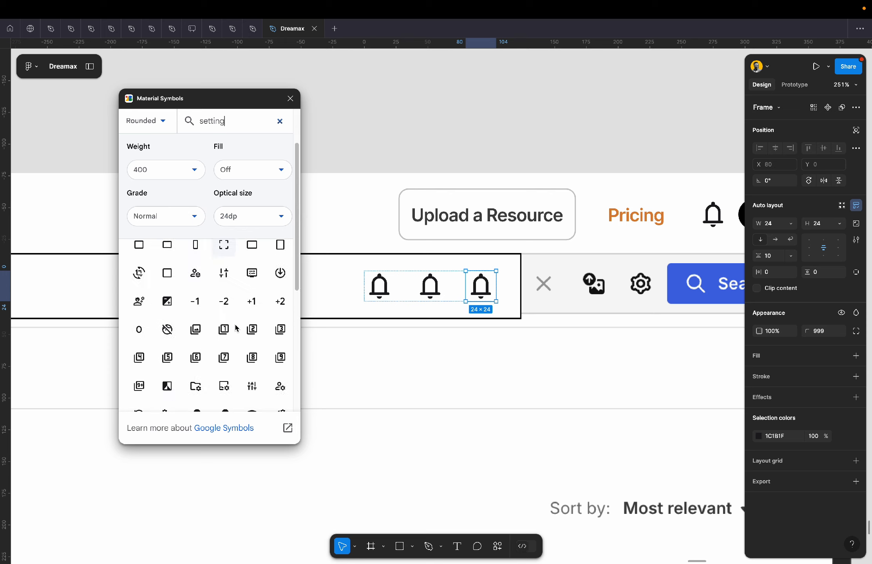
scroll(235, 328, "down", 1)
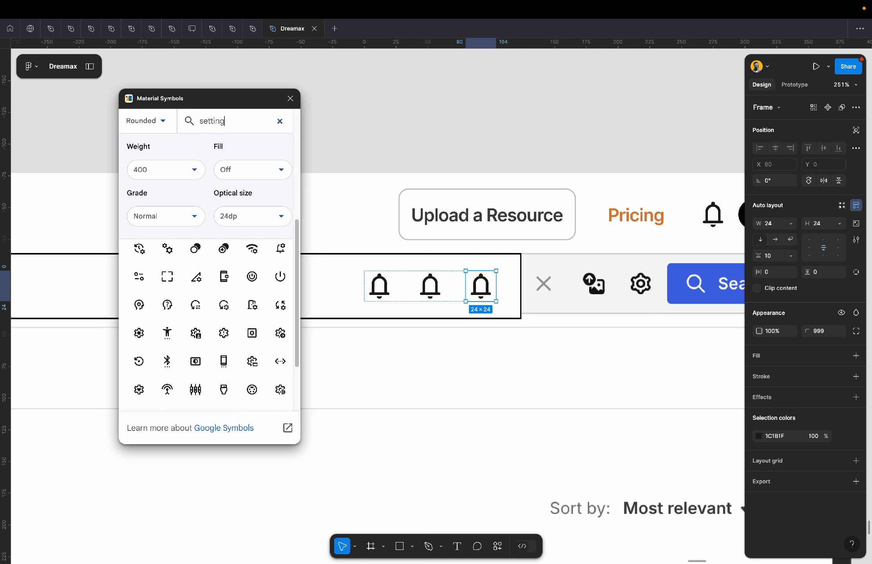
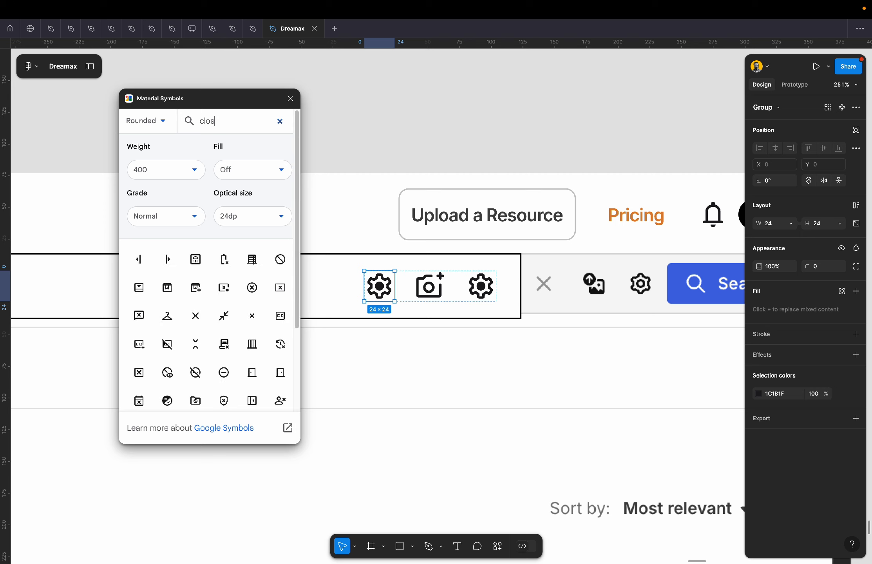
Replace the first of the three trailing icons in the search frame with the plain close symbol and close the plugin.
left_click(196, 316)
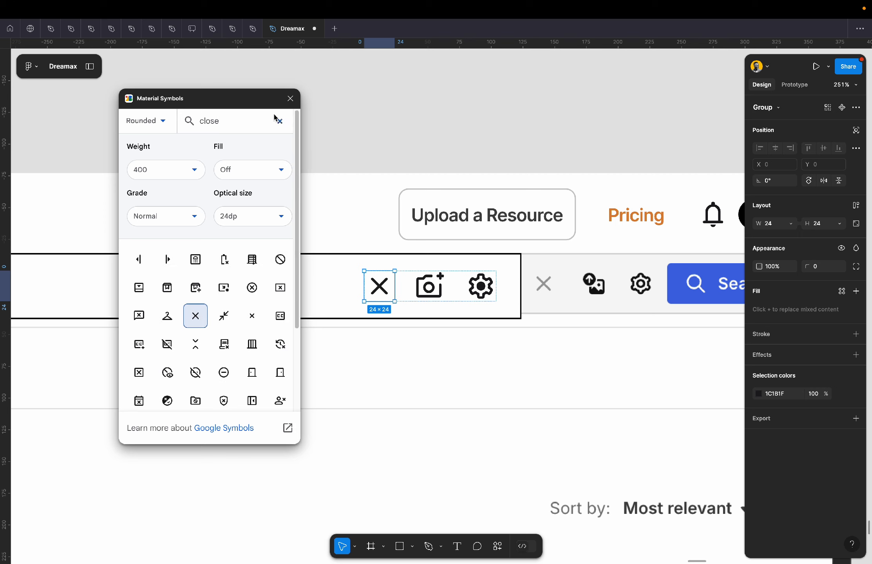
left_click(290, 99)
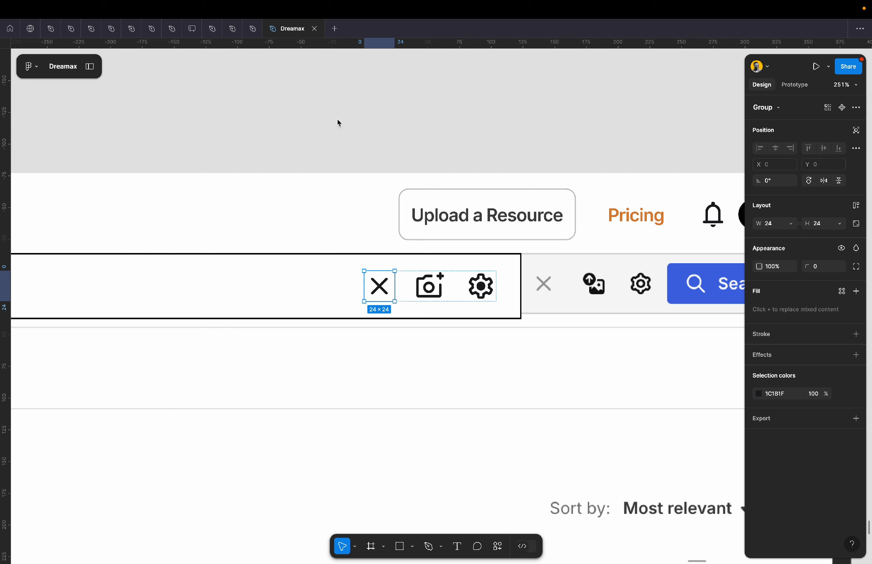
Give the close icon in the search frame the Upload a Resource button's stroke colour, C8C8C8.
double_click(424, 217)
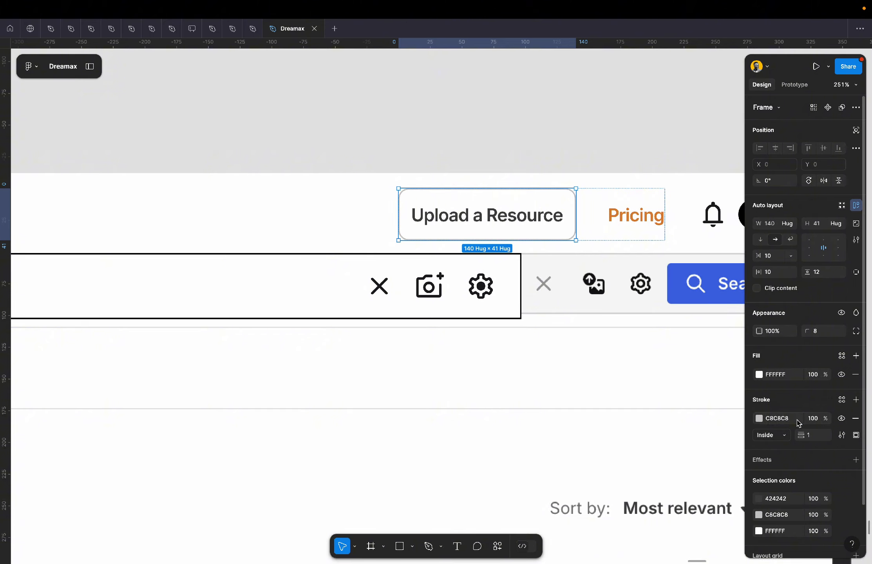
double_click(380, 286)
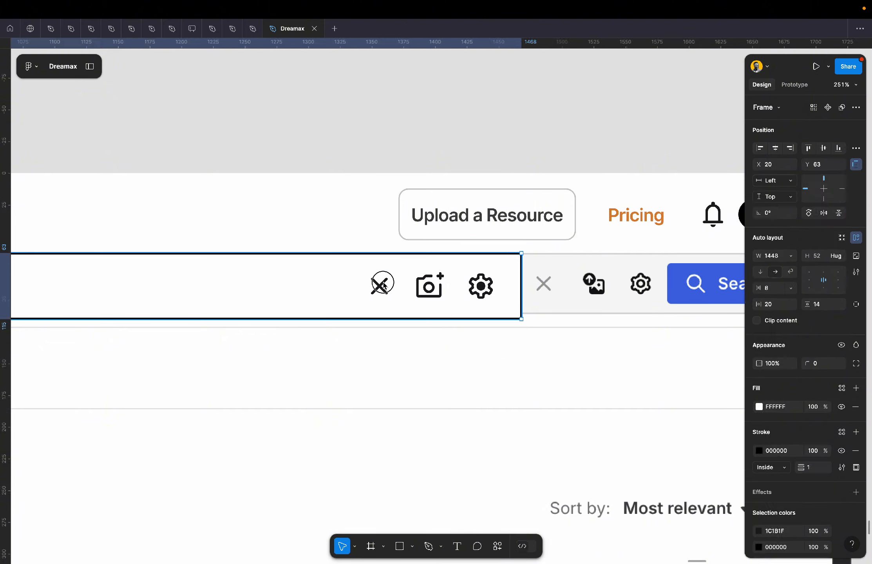
left_click(791, 395)
type("C8C8C8")
key("Return")
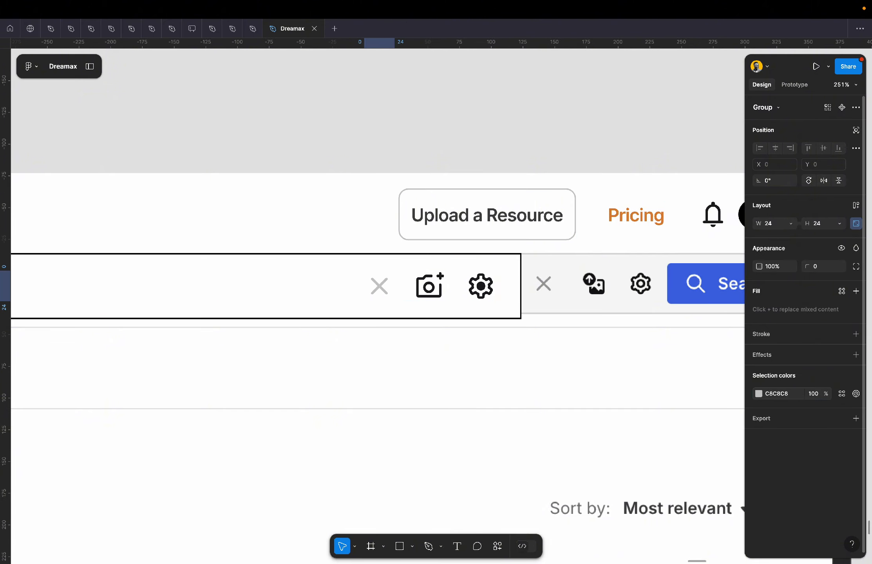
Darken the close icon's grey to an HSL lightness of 48 (7A7A7A).
left_click(759, 395)
left_click(706, 475)
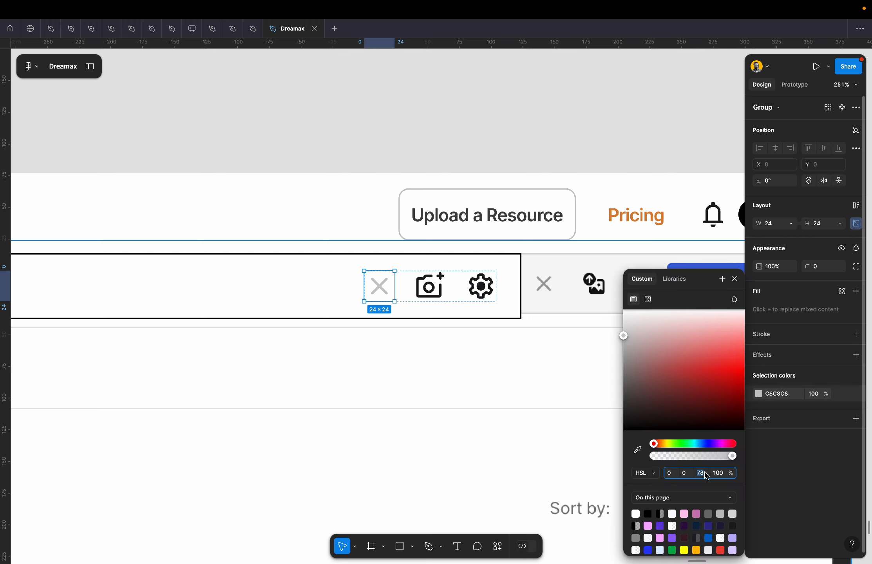
key("Down")
key("Down")
key("Down")
key("Down")
key("Down")
key("Down")
key("Down")
key("Down")
key("Down")
key("Down")
key("Down")
key("Down")
key("Down")
key("Down")
key("Down")
key("Down")
key("Down")
key("Down")
key("Down")
key("Down")
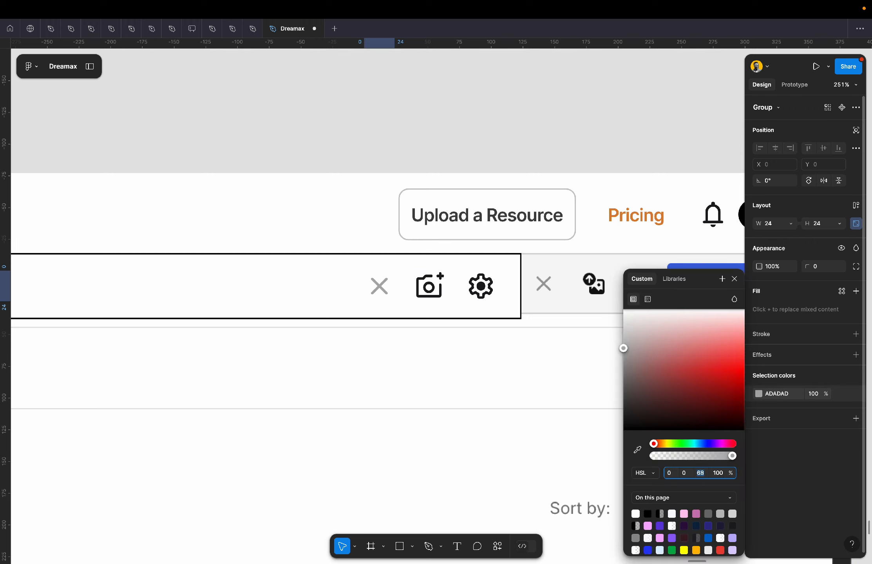
key("Down")
key("Down")
key("Down")
key("Down")
key("Down")
key("Down")
key("Down")
key("Down")
key("Down")
key("Down")
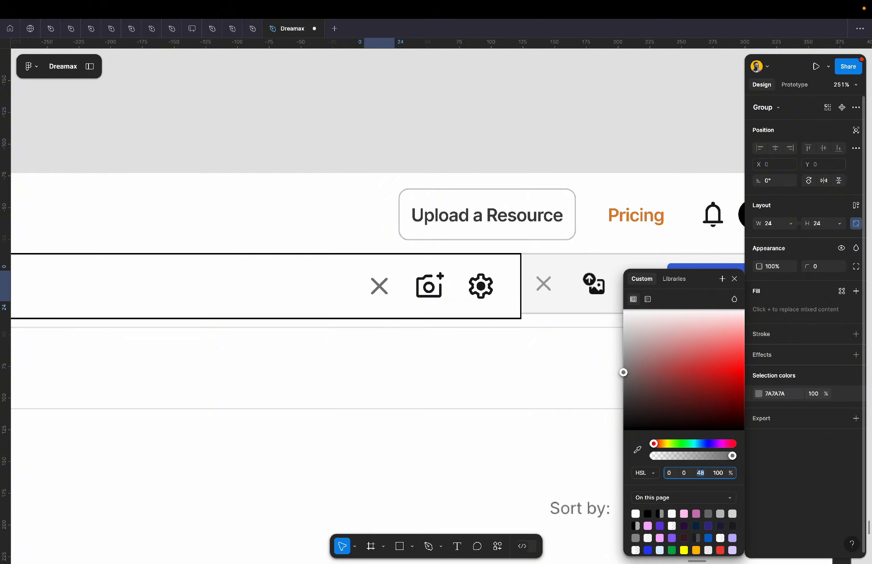
left_click(734, 279)
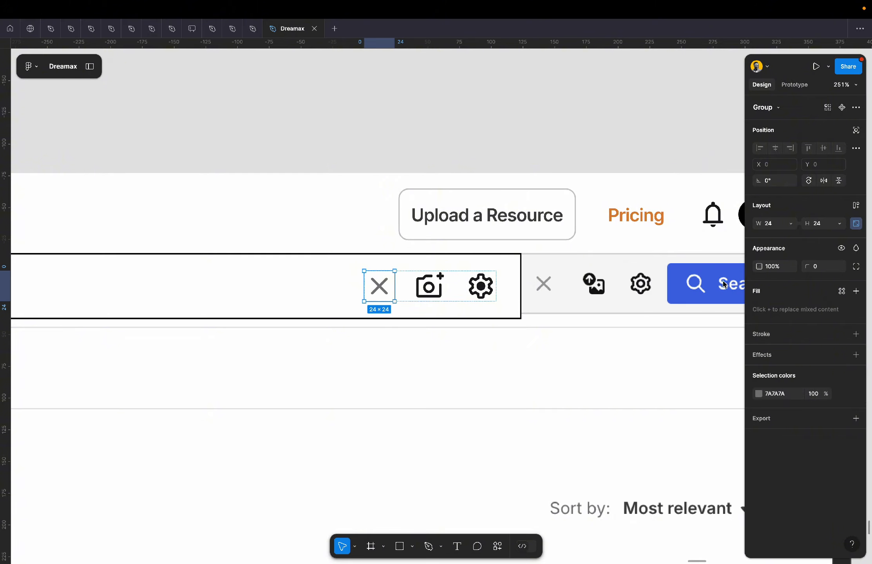
Set the search frame's corner radius to 4.
left_click(512, 265)
scroll(512, 266, "right", 5)
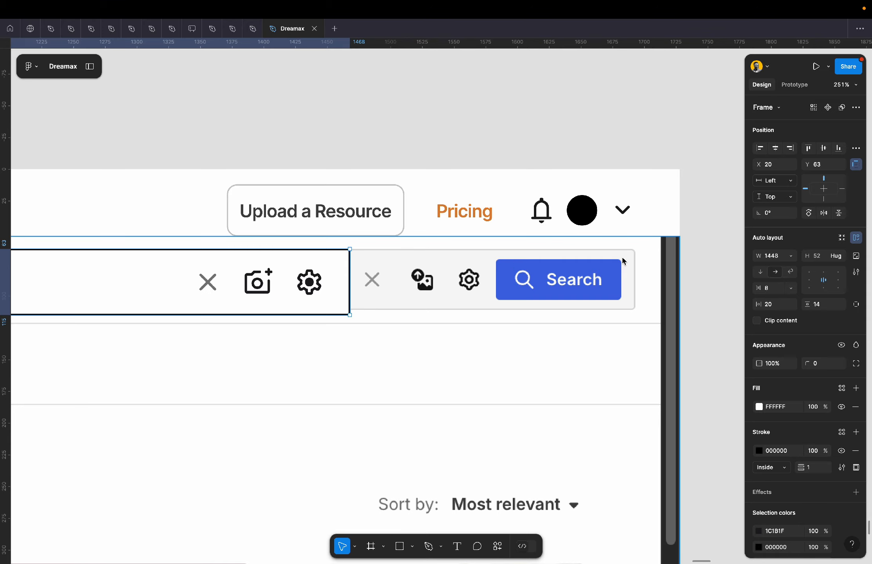
scroll(629, 254, "up", 5)
scroll(629, 254, "down", 4)
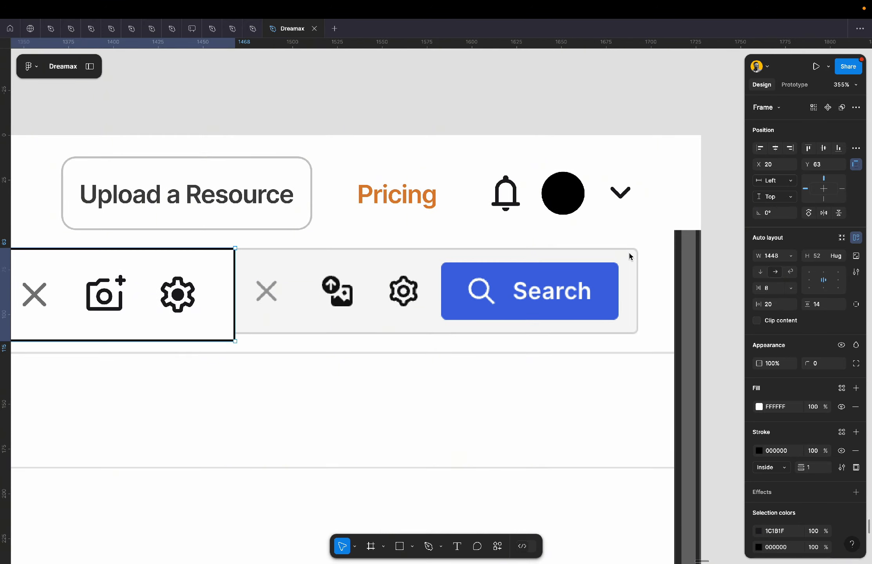
scroll(629, 254, "left", 3)
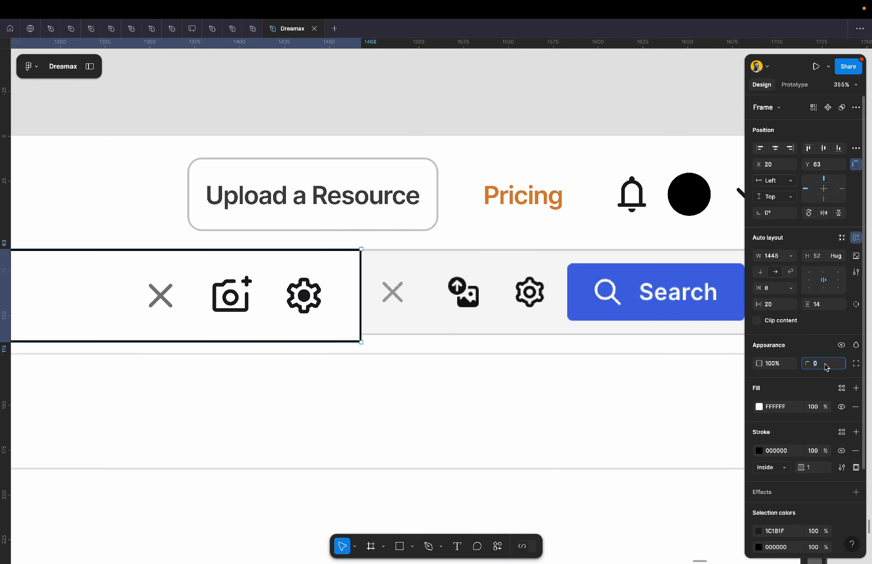
type("4")
key("Return")
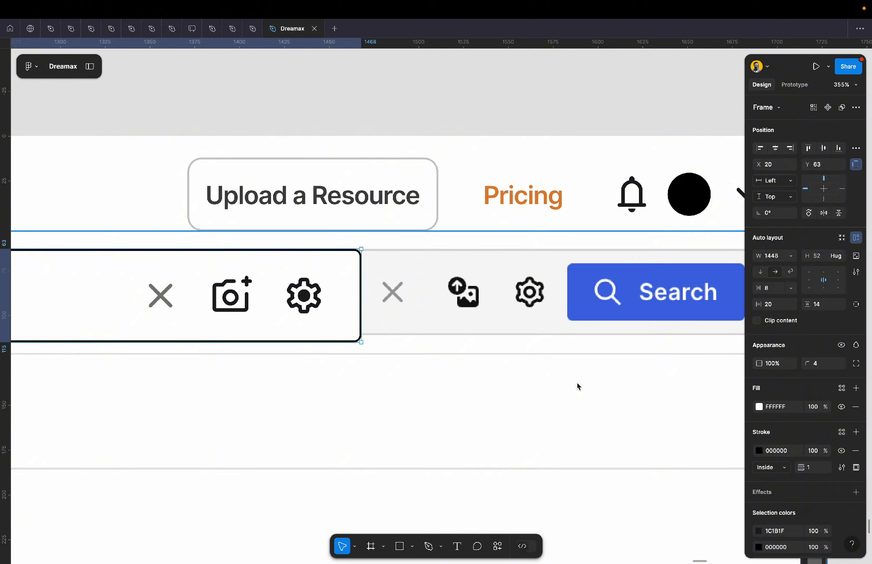
Place a copy of the Upload a Resource button on the empty canvas above the header and change its label to "Search".
scroll(579, 383, "down", 3)
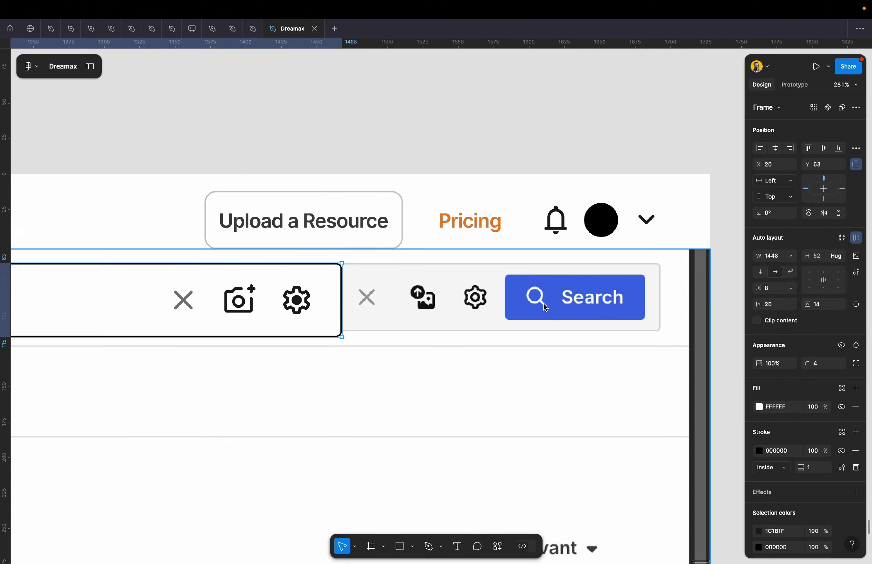
left_click(353, 215)
left_click(353, 216)
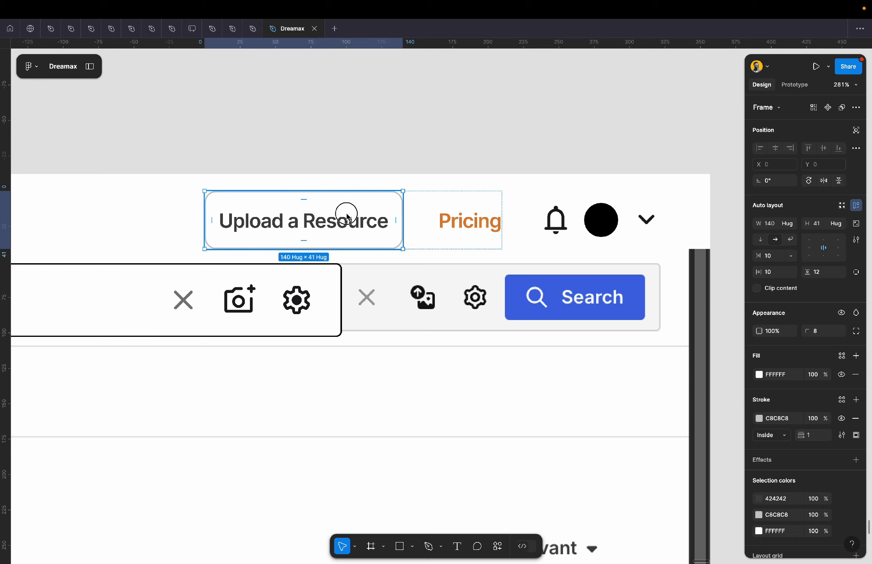
left_click_drag(347, 217, 473, 135)
double_click(479, 137)
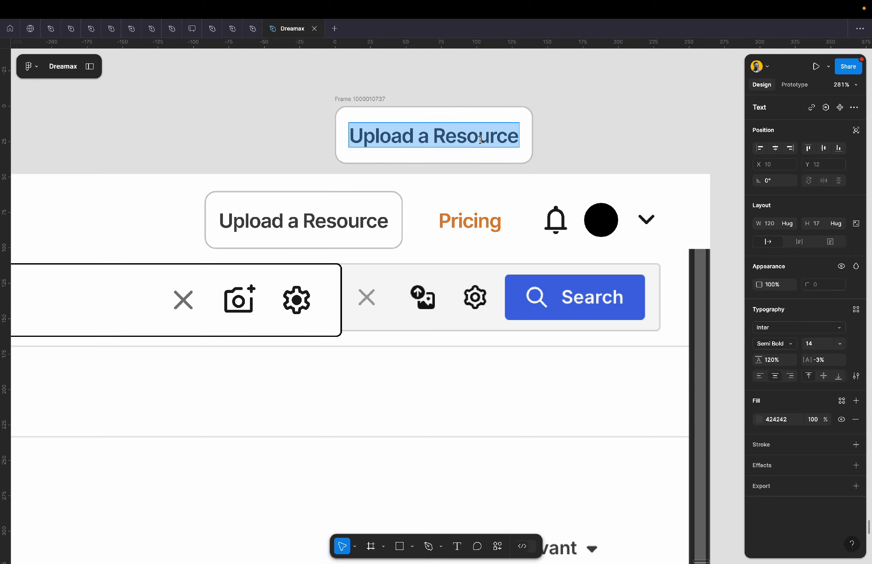
type("Search")
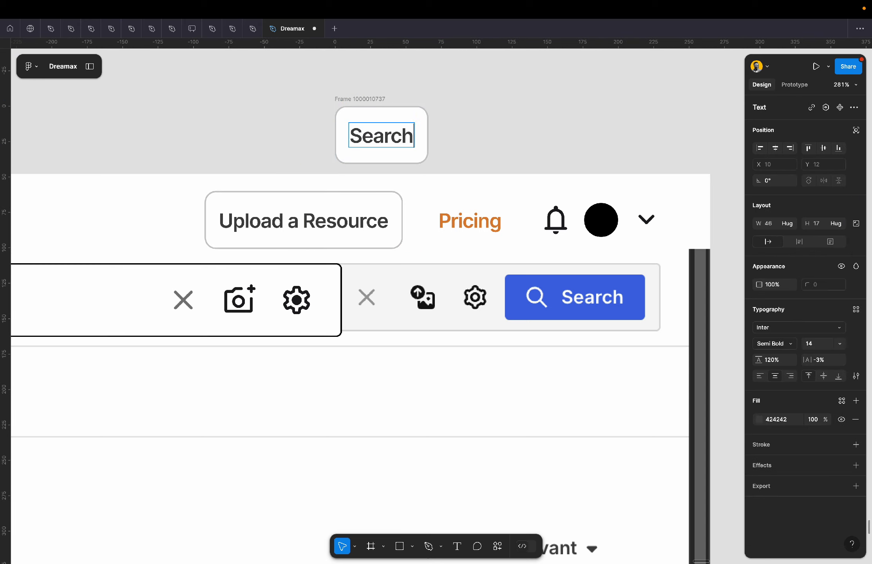
key("Escape")
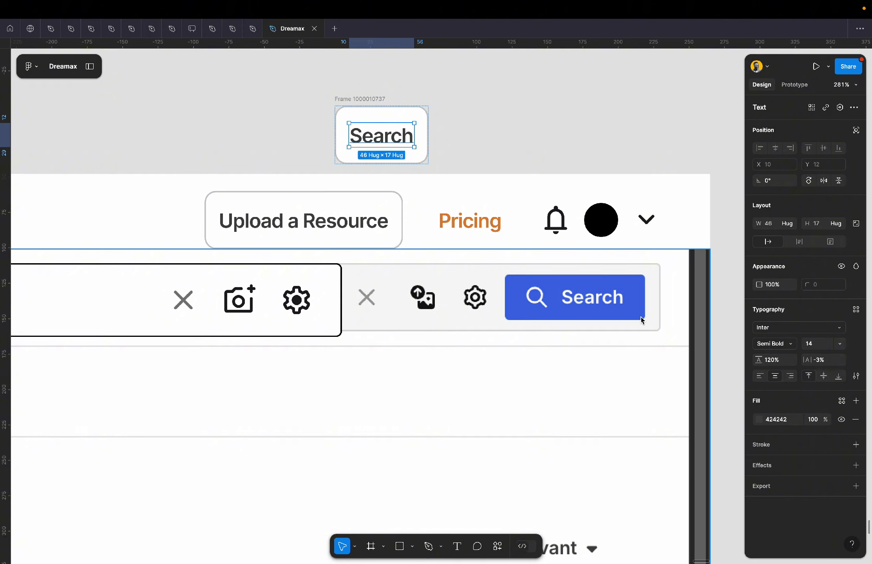
Recolour the copied Search button with a white label and the reference button's sampled blue fill 4169E2, and remove its stroke.
key("i")
left_click(598, 352)
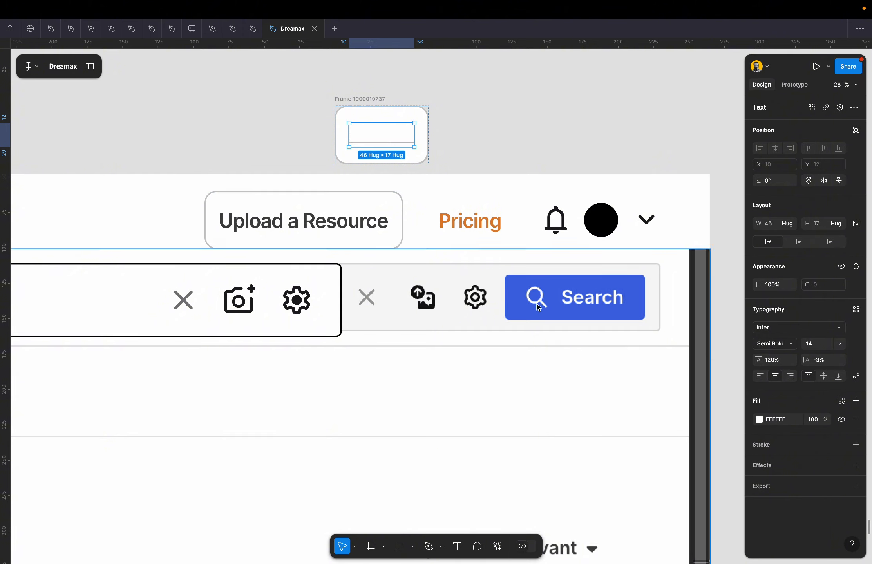
left_click(364, 100)
key("i")
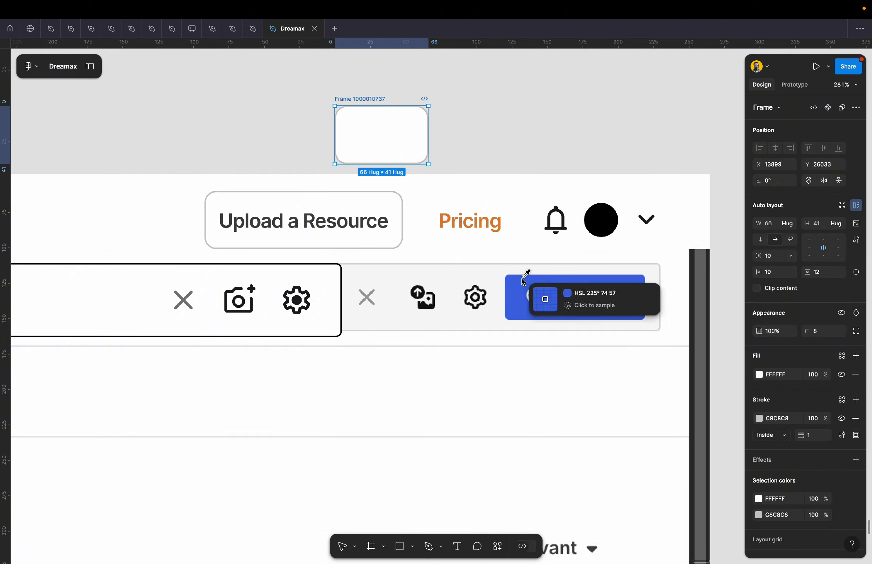
left_click(592, 294)
left_click(856, 418)
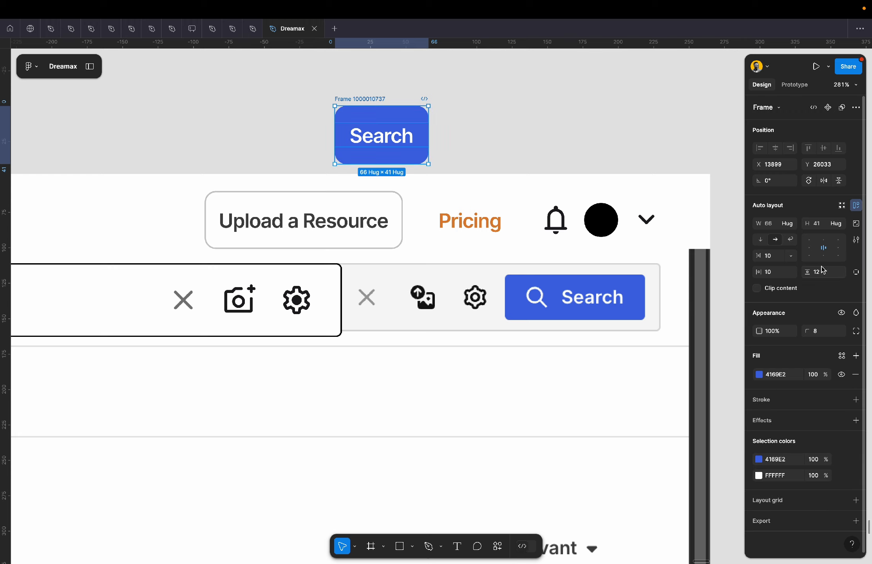
Set the new Search button's vertical padding to 8 and its corner radius to 4.
type("8")
key("Return")
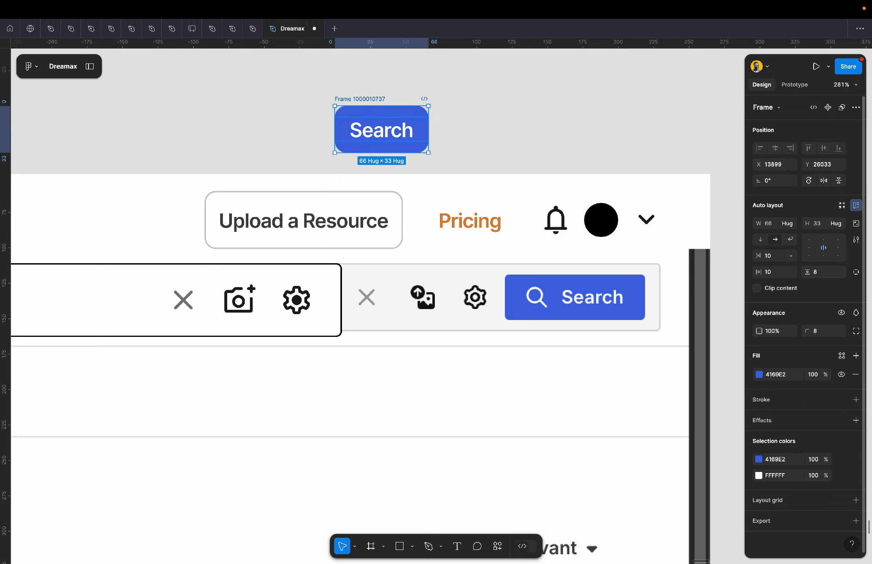
left_click(821, 331)
type("4")
key("Return")
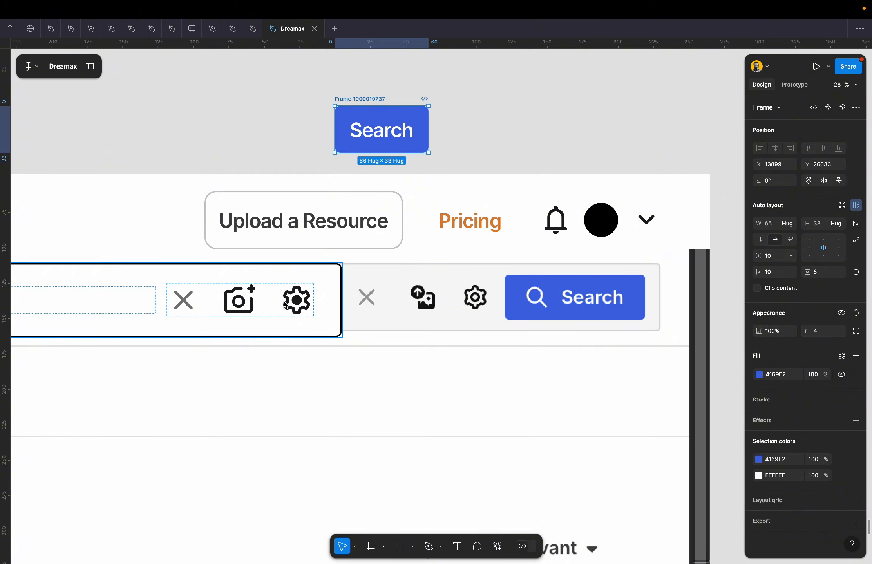
Move the blue Search button into the search frame, directly after the gear icon.
left_click_drag(365, 99, 333, 292)
scroll(333, 290, "left", 3)
scroll(333, 290, "down", 1)
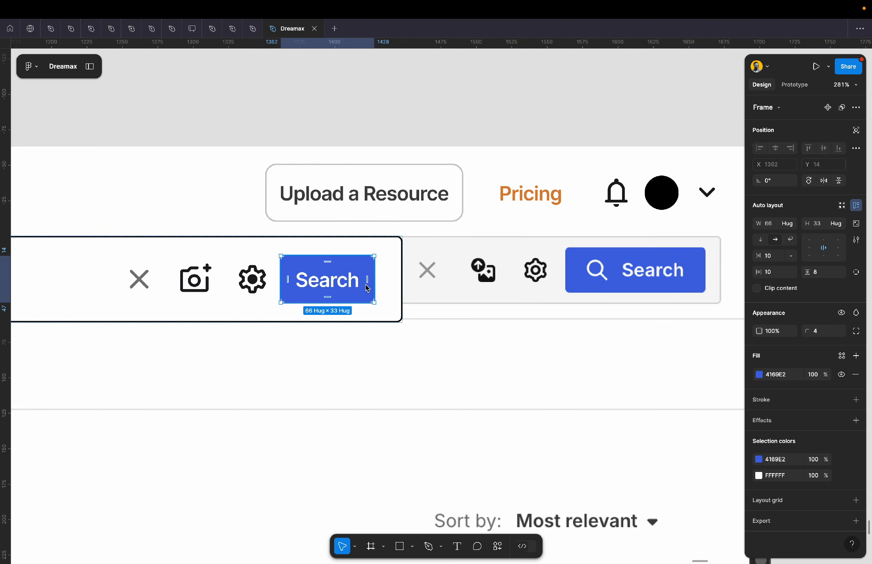
Reduce the search frame's vertical padding to 8 so its height follows the reference search bar.
left_click(389, 290)
left_click(824, 305)
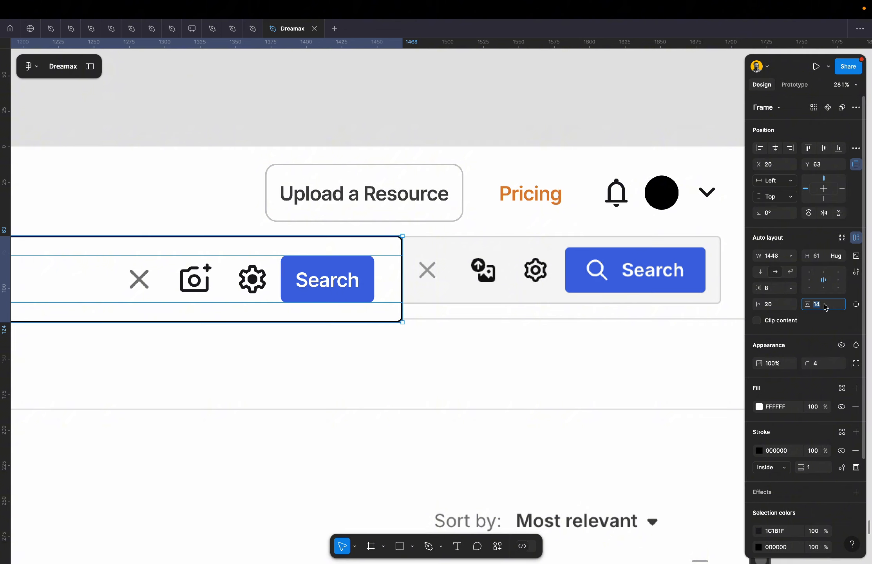
key("Down")
key("Down")
key("Down")
key("Down")
key("Down")
key("Down")
key("Down")
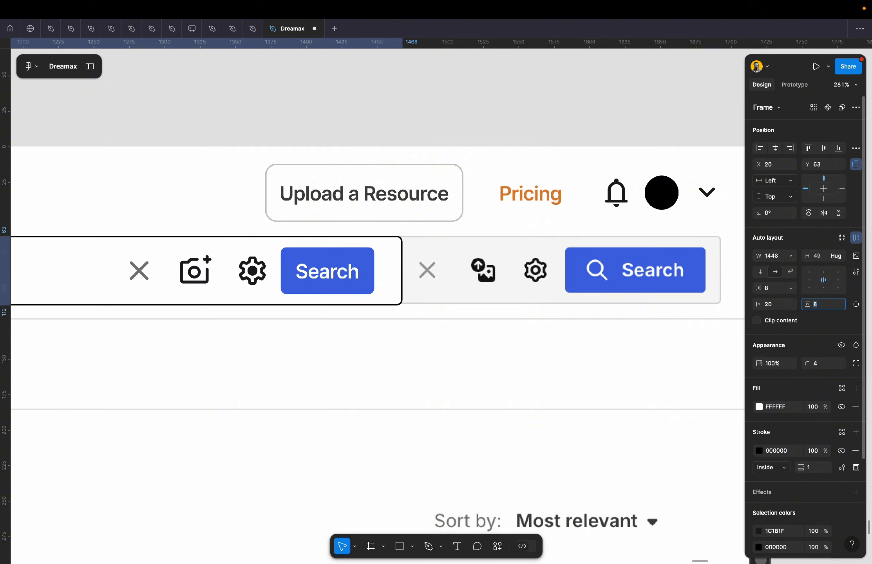
key("Up")
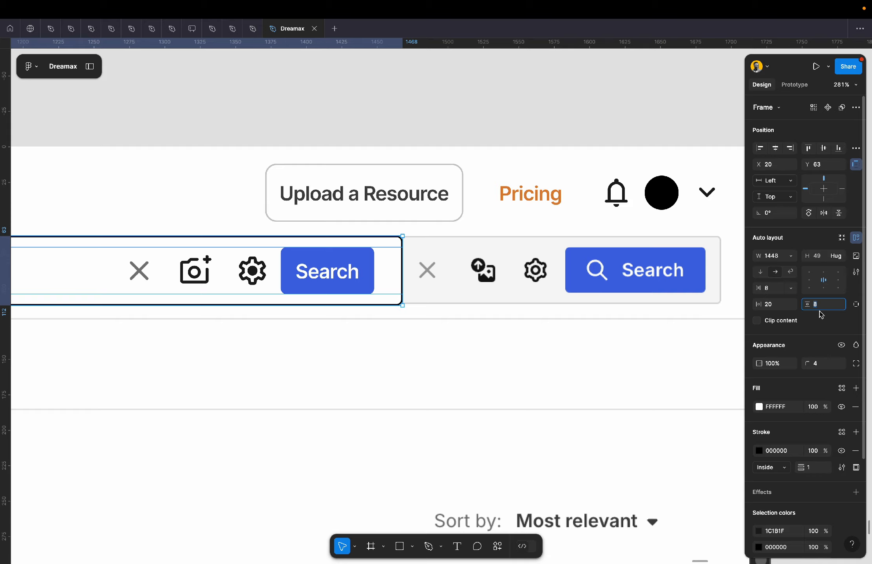
left_click(833, 331)
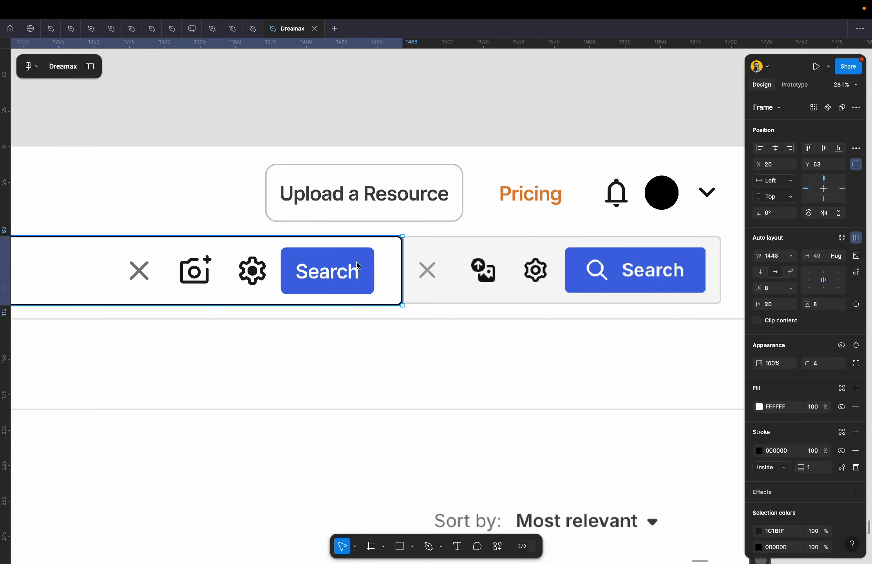
scroll(360, 266, "up", 5)
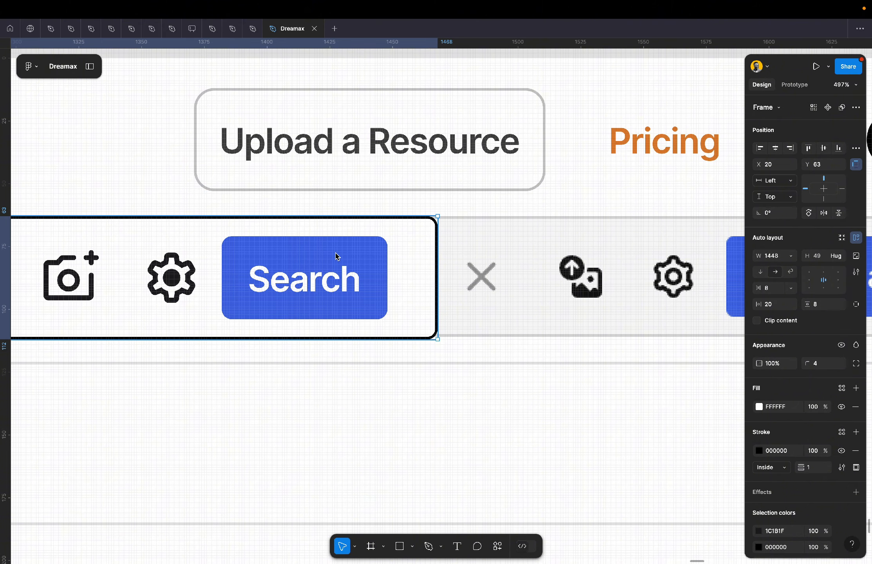
scroll(411, 279, "down", 7)
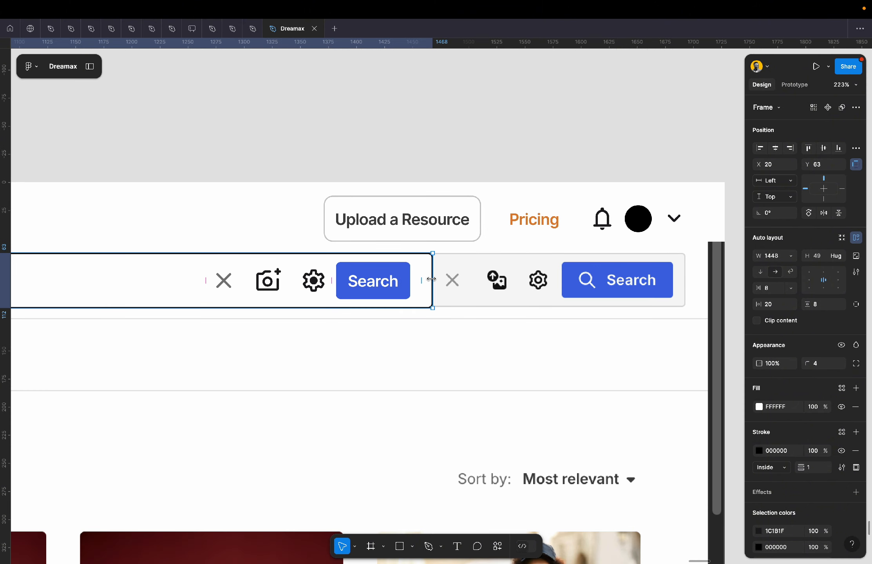
Set the search frame's right padding to 8.
scroll(432, 279, "up", 8)
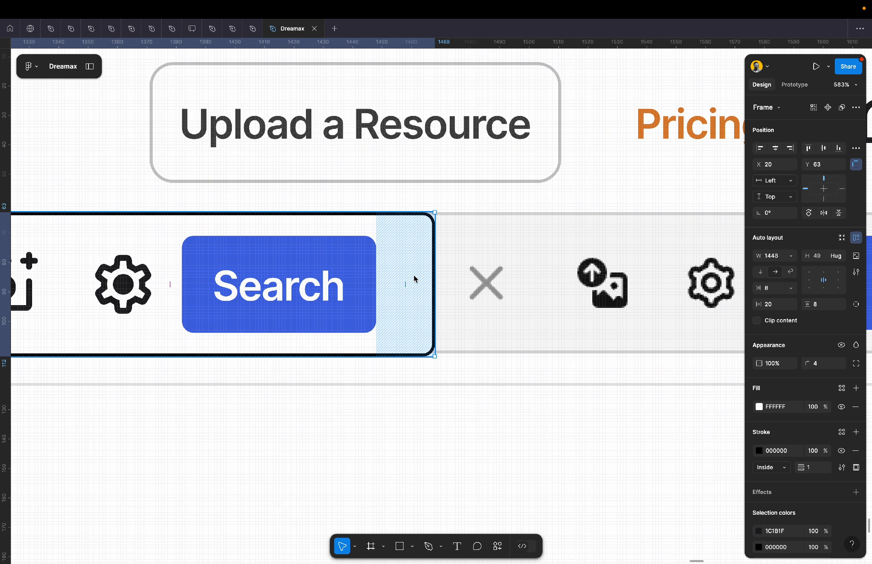
left_click(406, 287)
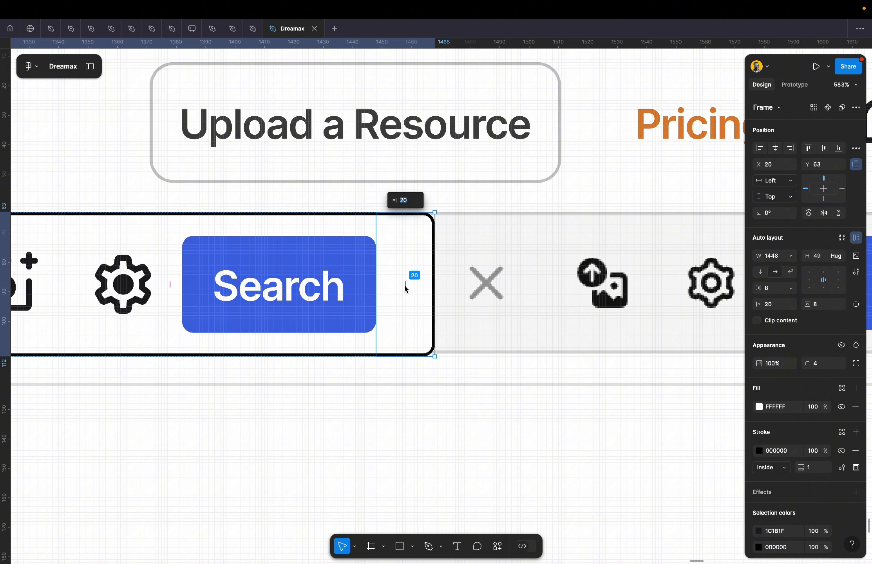
type("8")
key("Return")
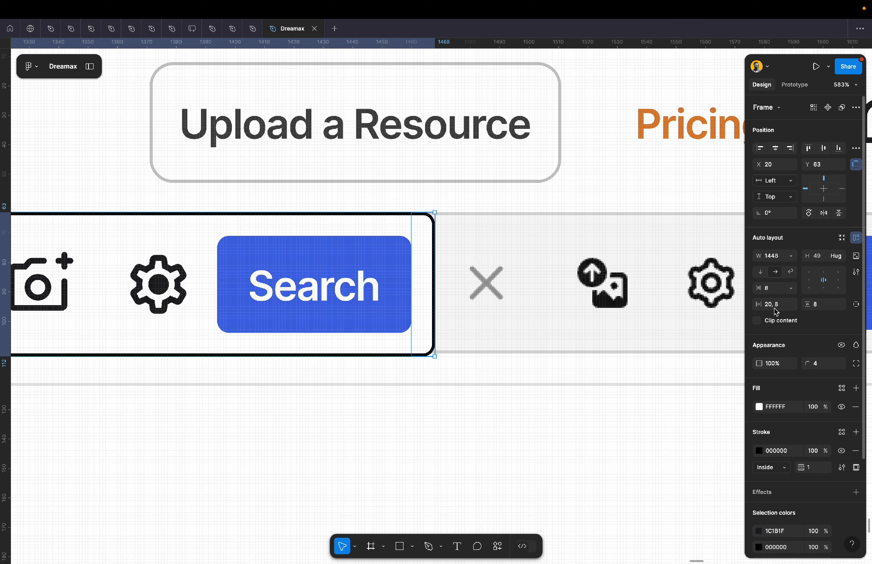
Inspect the search frame's left padding beside the magnifier icon without changing it.
scroll(577, 303, "down", 10)
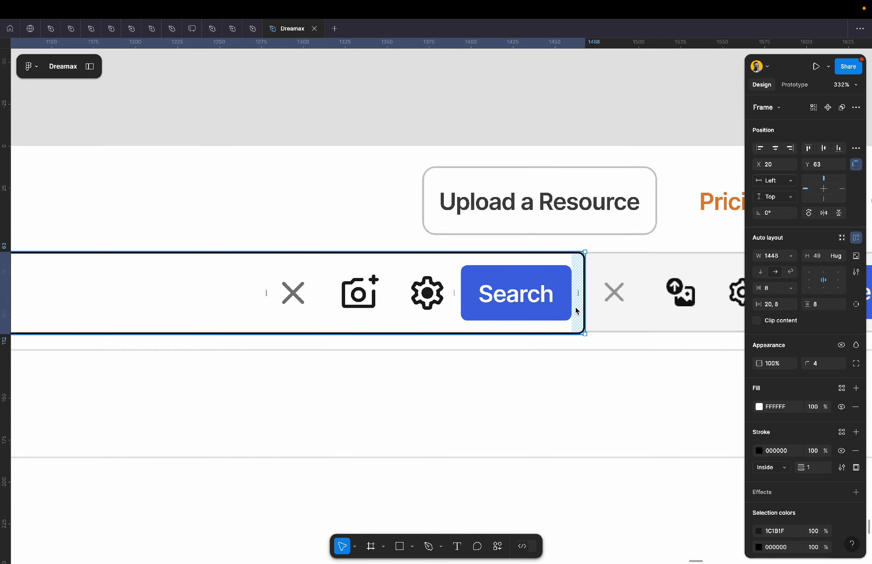
scroll(550, 309, "left", 10)
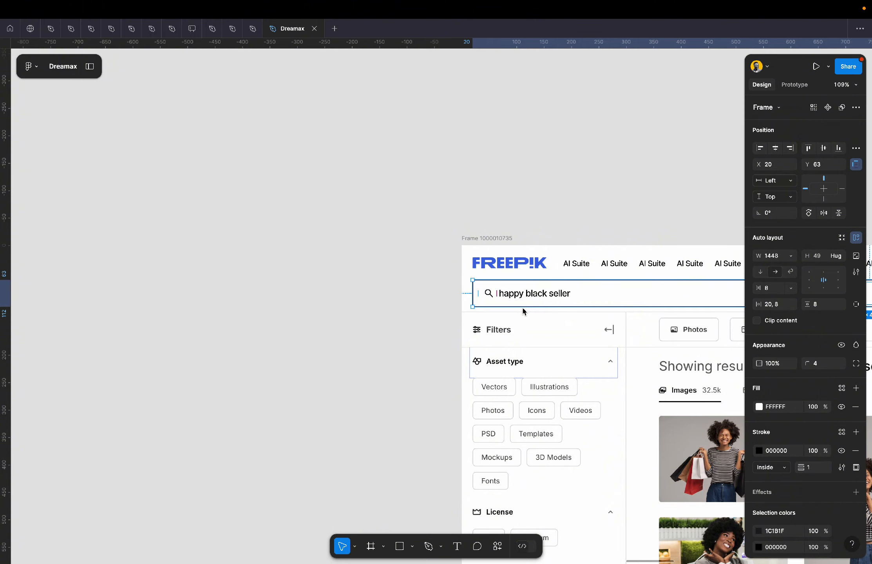
scroll(493, 300, "up", 5)
scroll(493, 300, "up", 5)
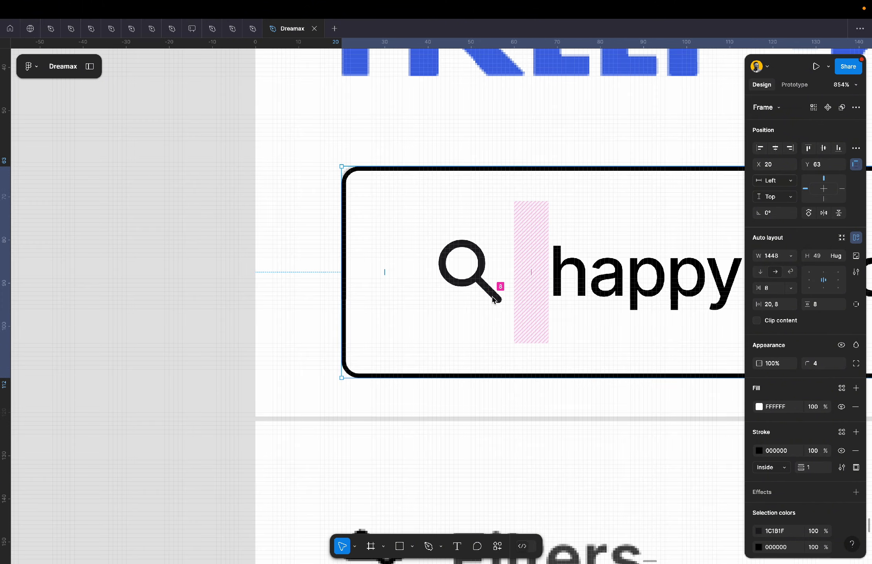
left_click(387, 274)
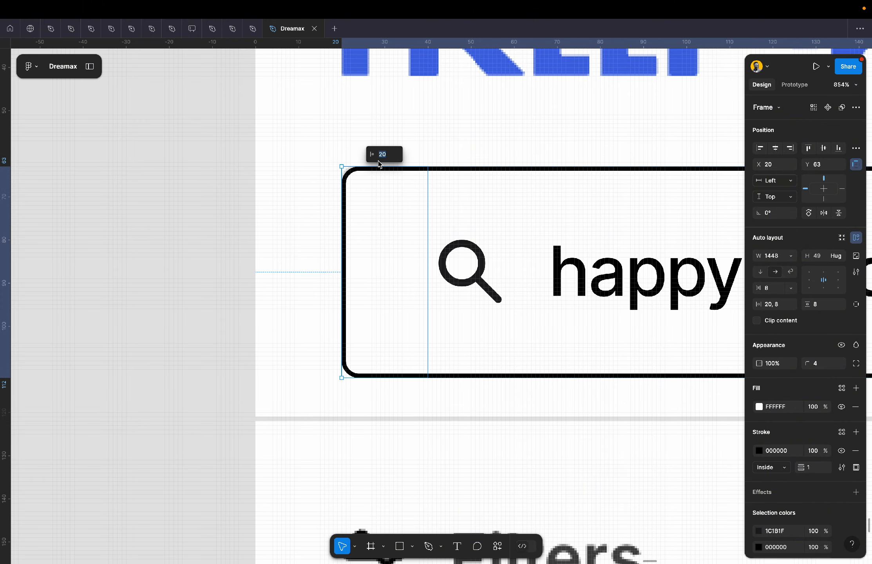
left_click(226, 288)
scroll(223, 289, "down", 5)
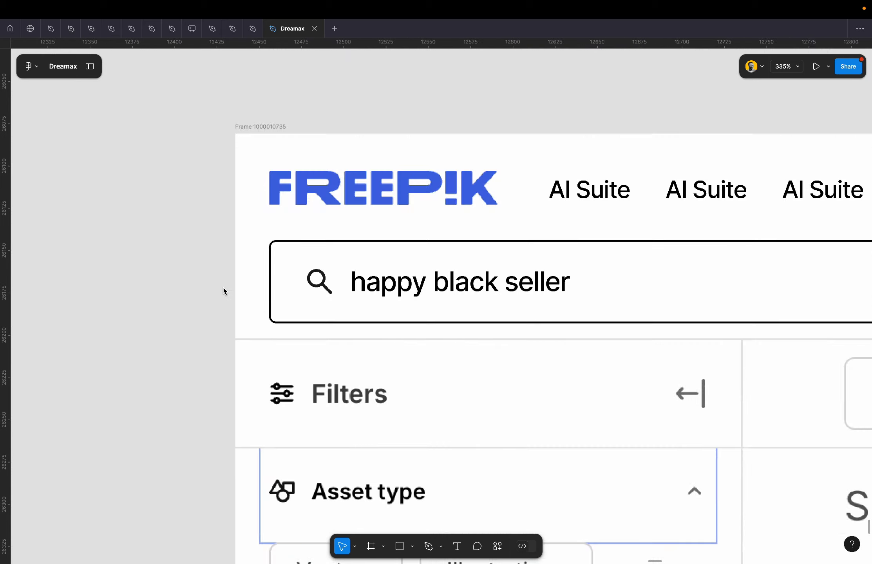
Set the blue Search button's horizontal padding to 16.
scroll(223, 288, "right", 15)
scroll(224, 291, "right", 20)
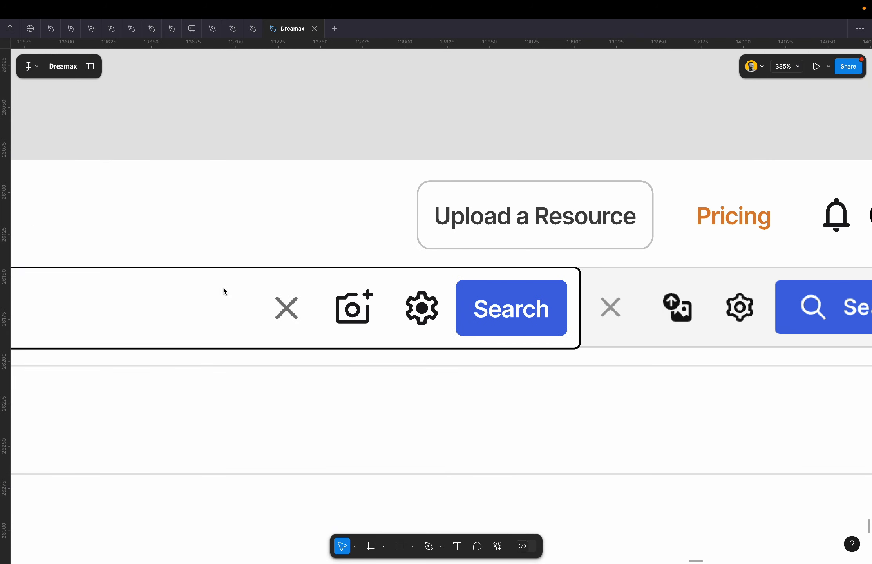
scroll(224, 291, "down", 4)
scroll(224, 291, "right", 2)
scroll(224, 291, "up", 4)
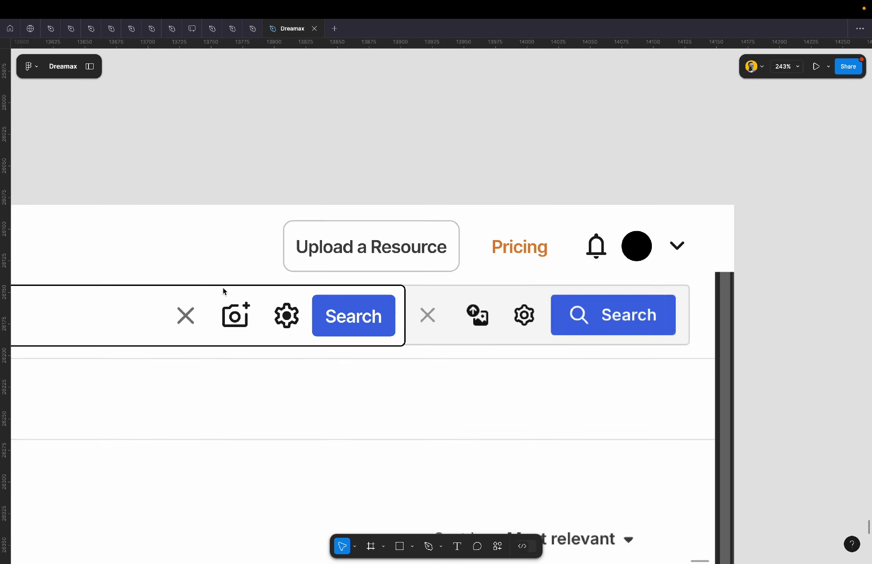
left_click(365, 313)
scroll(364, 314, "down", 3)
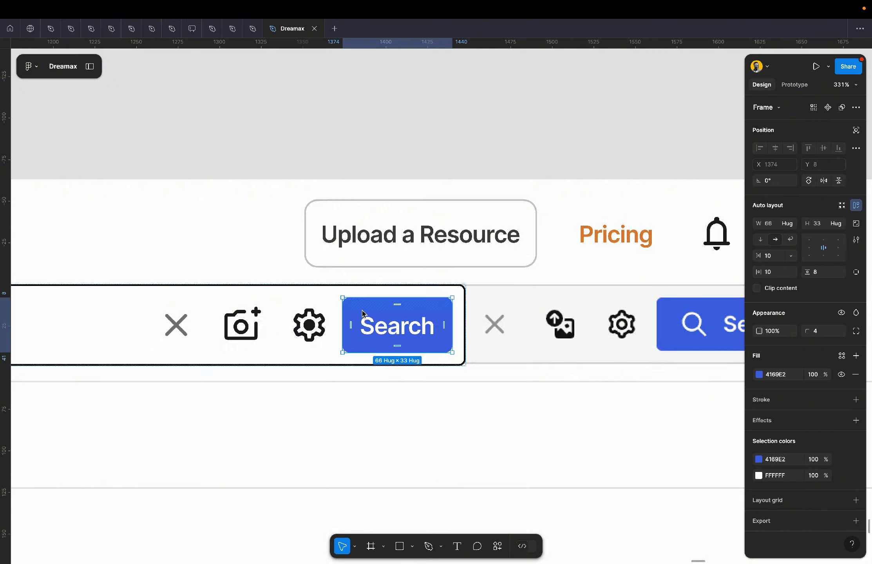
scroll(363, 313, "up", 1)
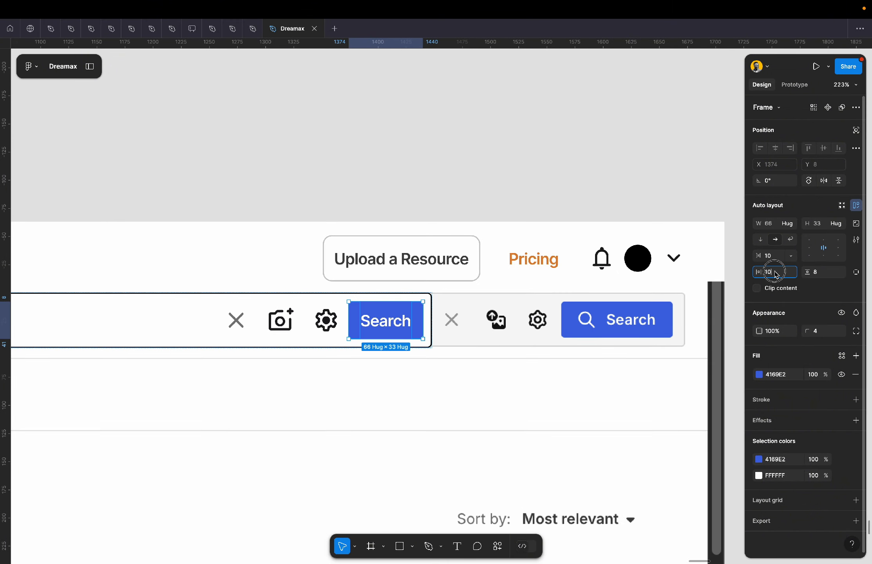
type("16")
key("Return")
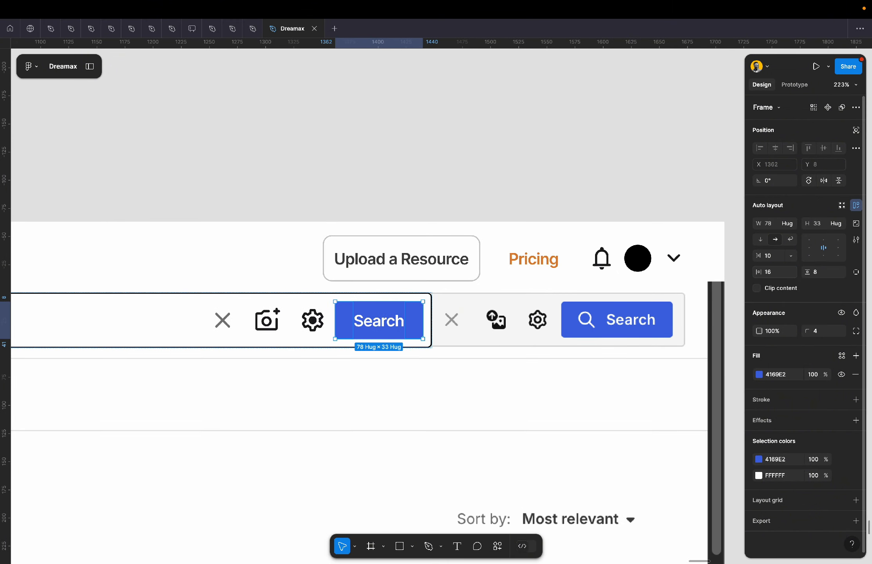
Widen the search frame to 1673 so its right edge meets the reference search bar's right edge.
left_click(444, 183)
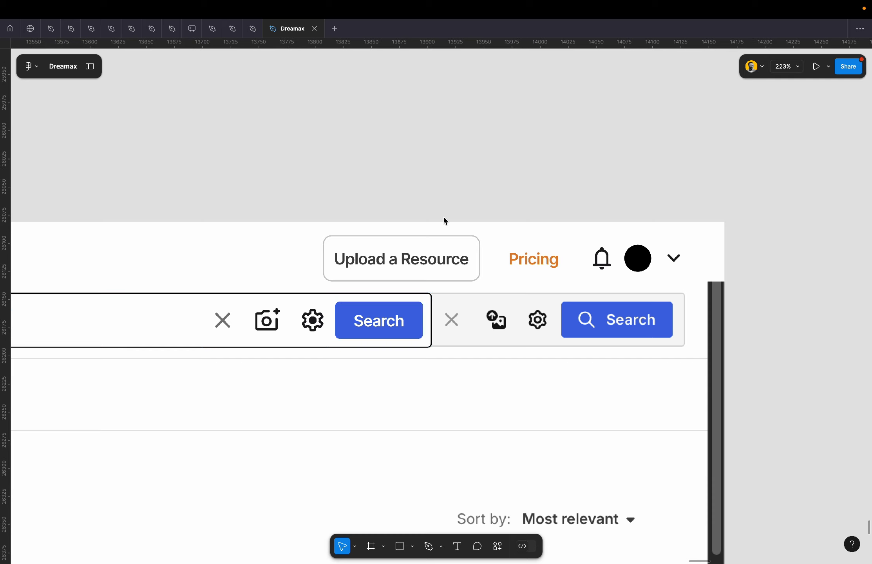
left_click(432, 323)
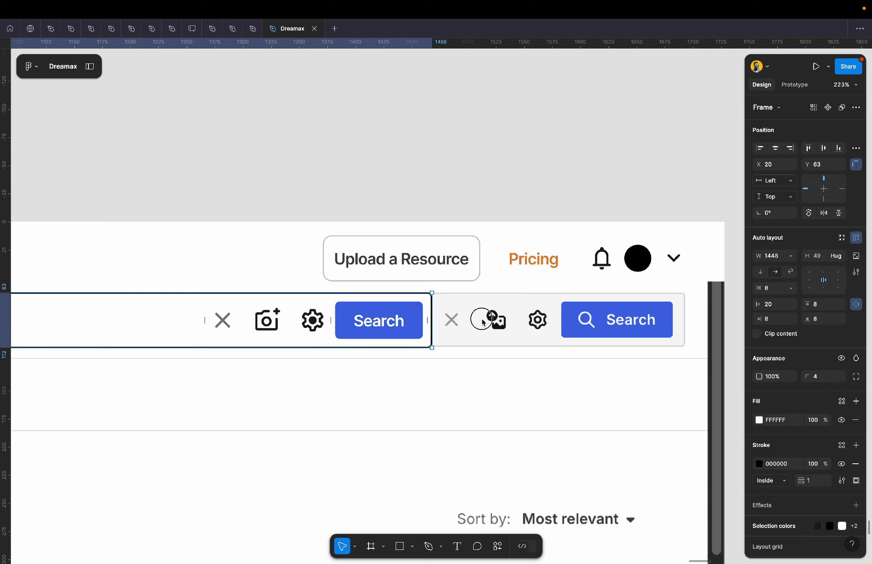
left_click_drag(432, 322, 685, 330)
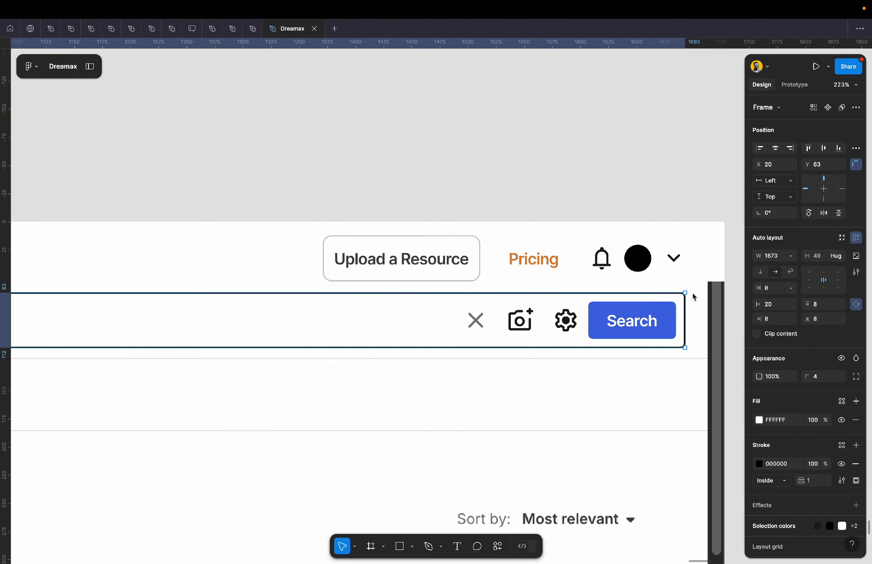
Try to pull in the left edge of the combined Freepik logo and navigation links selection, and undo it.
left_click(669, 244)
scroll(671, 246, "down", 5)
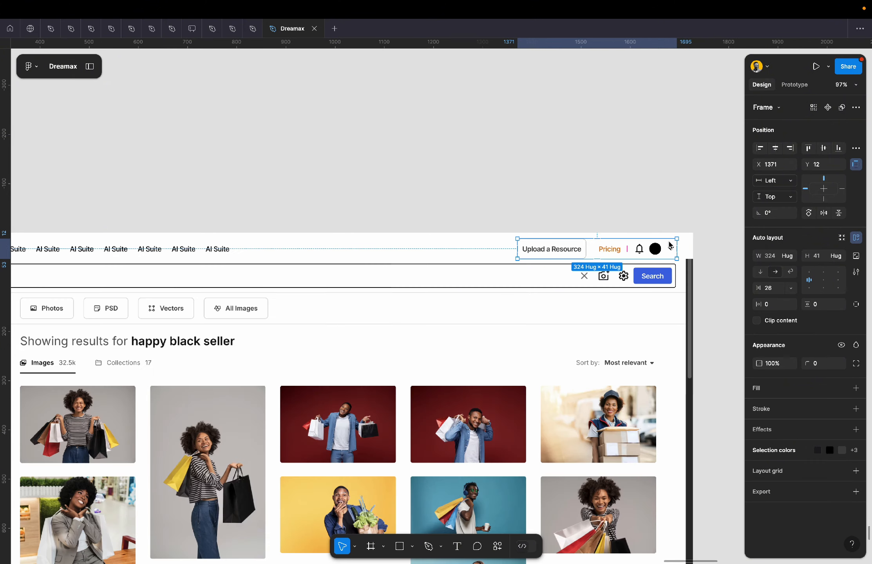
left_click(257, 255)
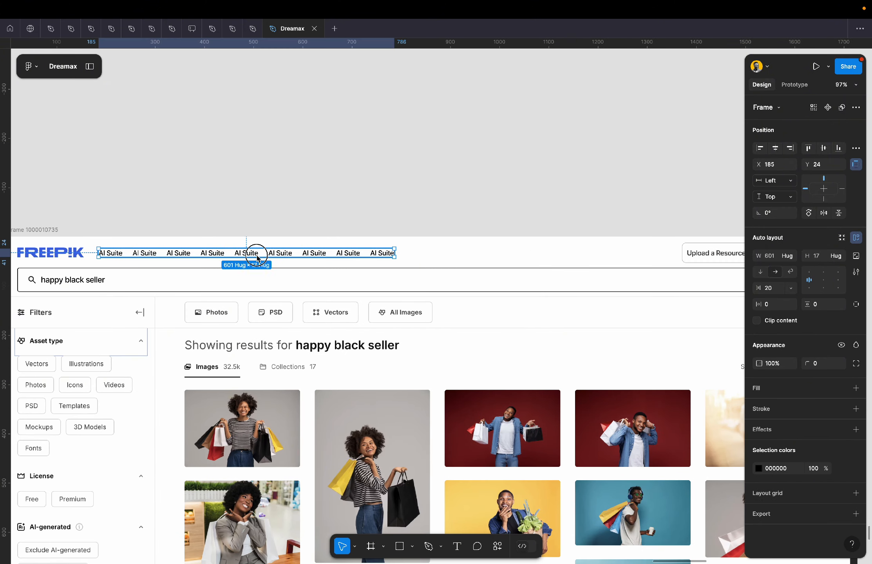
scroll(252, 253, "left", 5)
left_click(237, 247, "shift")
scroll(219, 247, "up", 5)
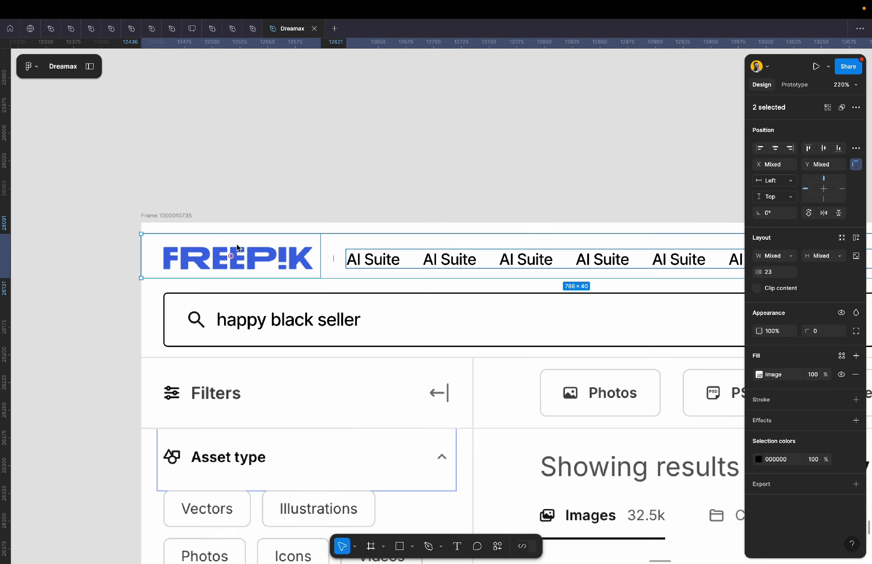
scroll(142, 255, "up", 5)
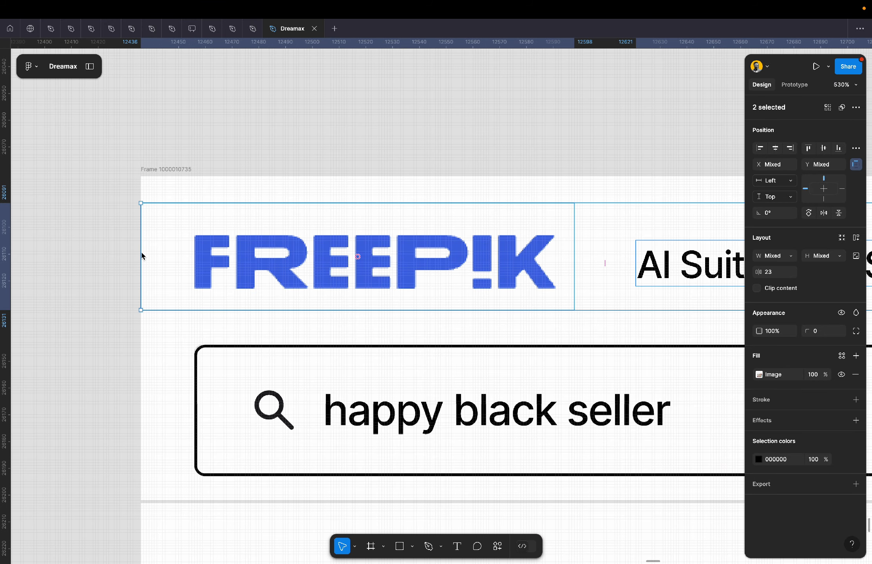
left_click_drag(141, 254, 177, 258)
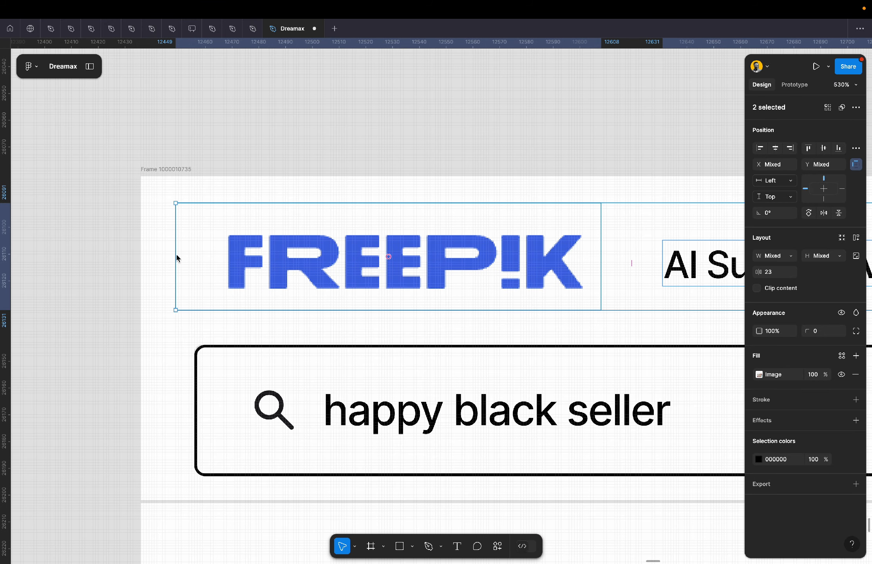
key("ctrl+z")
Crop the empty left margin off the Freepik logo image so it starts at X 20 and is 142 wide.
left_click(155, 269)
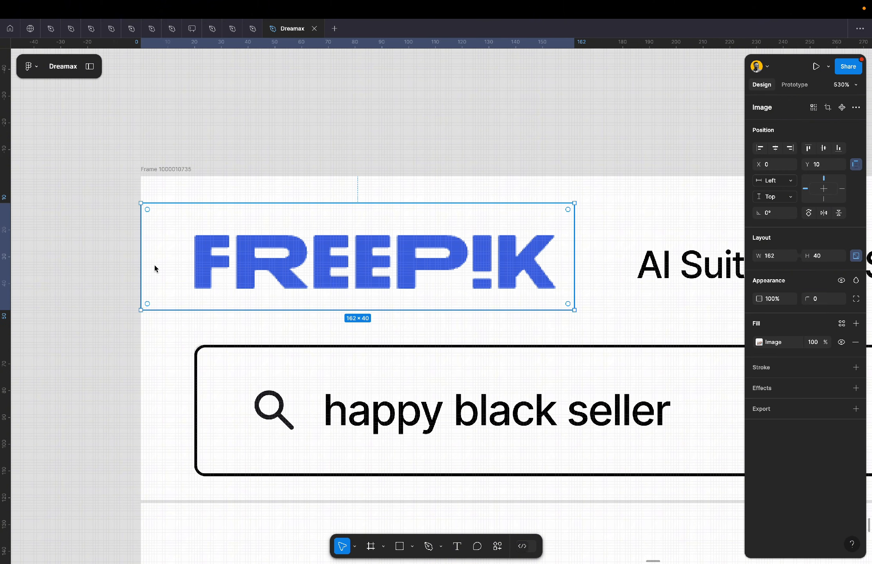
left_click_drag(141, 265, 194, 277)
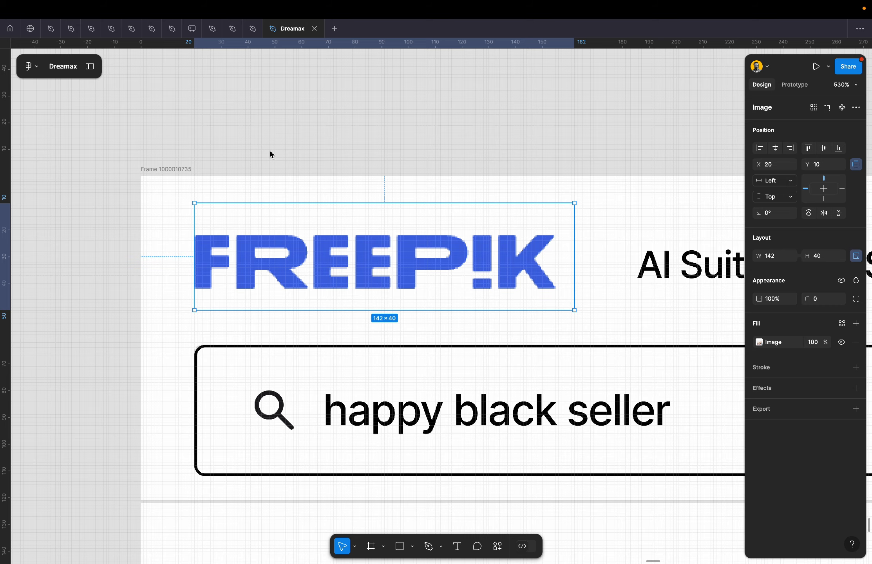
left_click(277, 134)
Group the cropped Freepik logo and the AI Suite navigation links in one auto layout frame.
left_click(259, 268)
scroll(258, 270, "down", 5)
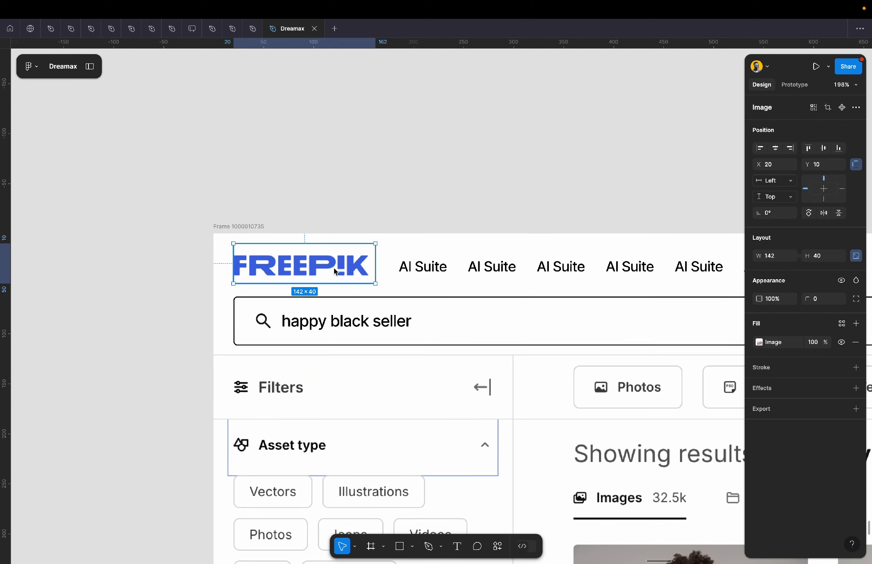
left_click(422, 270, "shift")
key("shift+a")
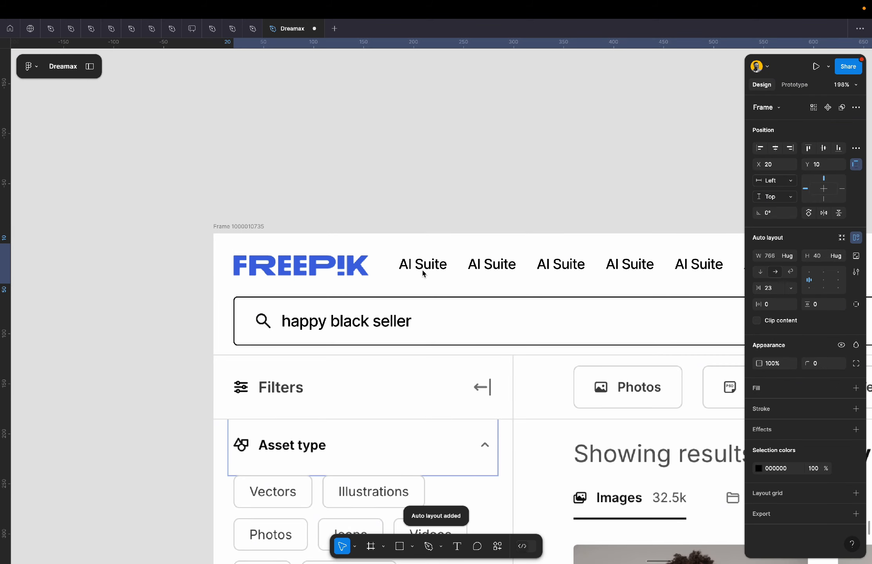
Wrap the logo-and-links frame and the Upload a Resource group in one horizontal auto layout header, keeping its gap on Auto.
scroll(423, 273, "down", 5)
scroll(422, 272, "right", 10)
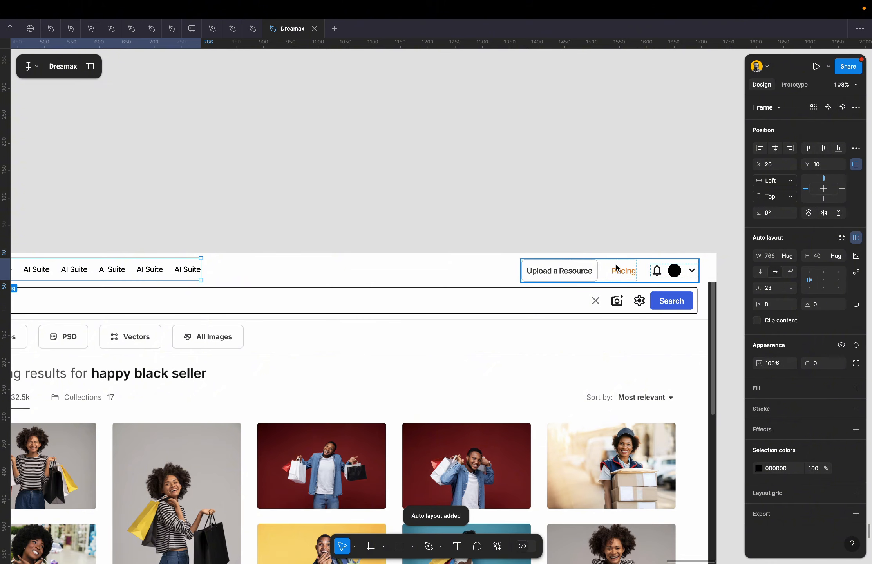
left_click(617, 268, "shift")
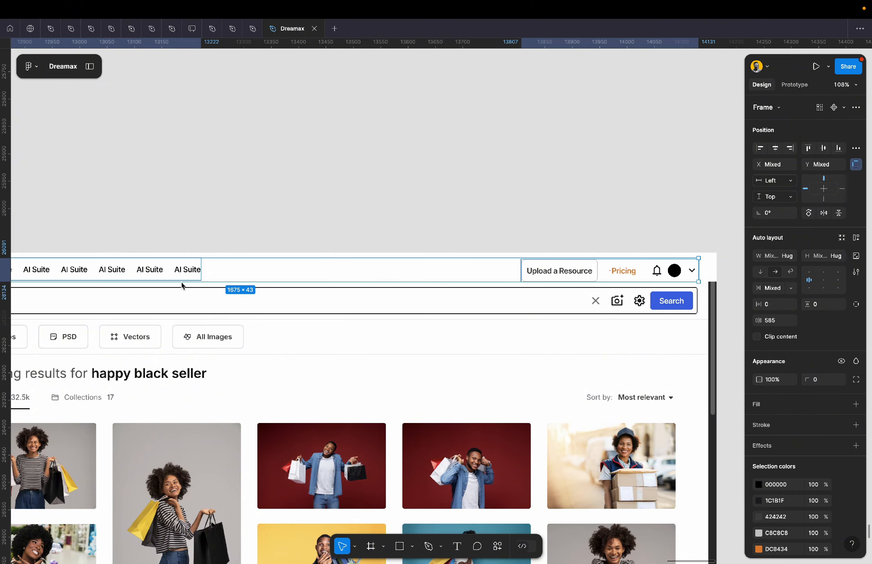
scroll(182, 285, "left", 8)
scroll(181, 285, "up", 1)
scroll(189, 276, "left", 11)
scroll(188, 276, "down", 1)
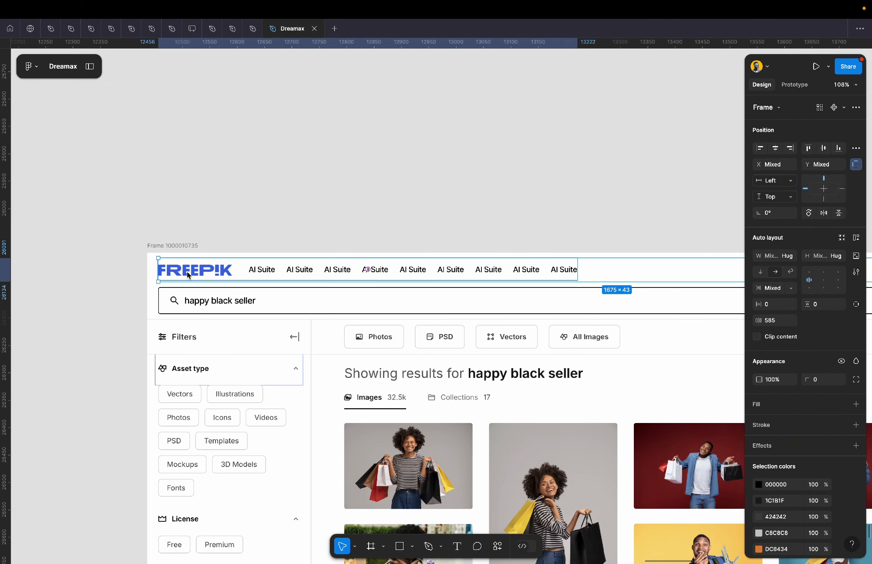
scroll(350, 287, "right", 20)
scroll(350, 287, "up", 1)
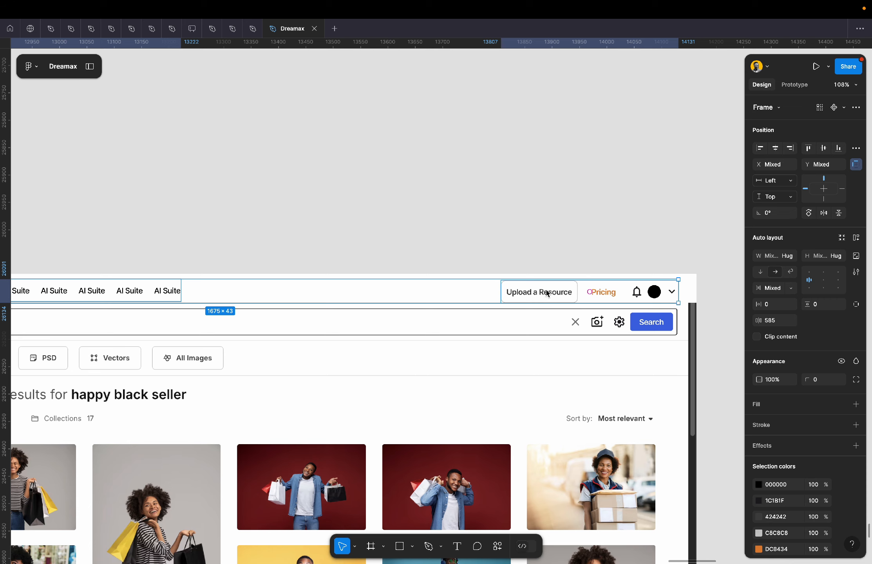
key("shift+a")
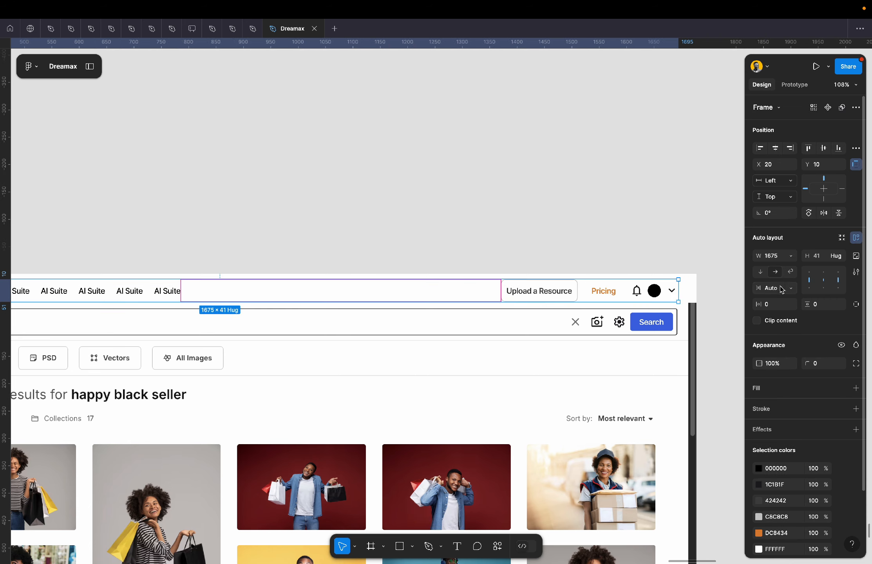
left_click(794, 292)
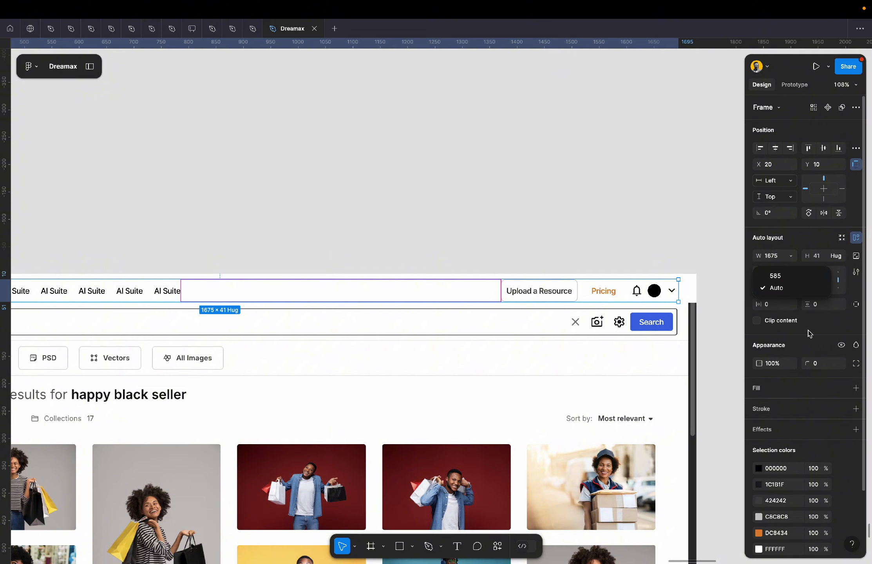
left_click(810, 342)
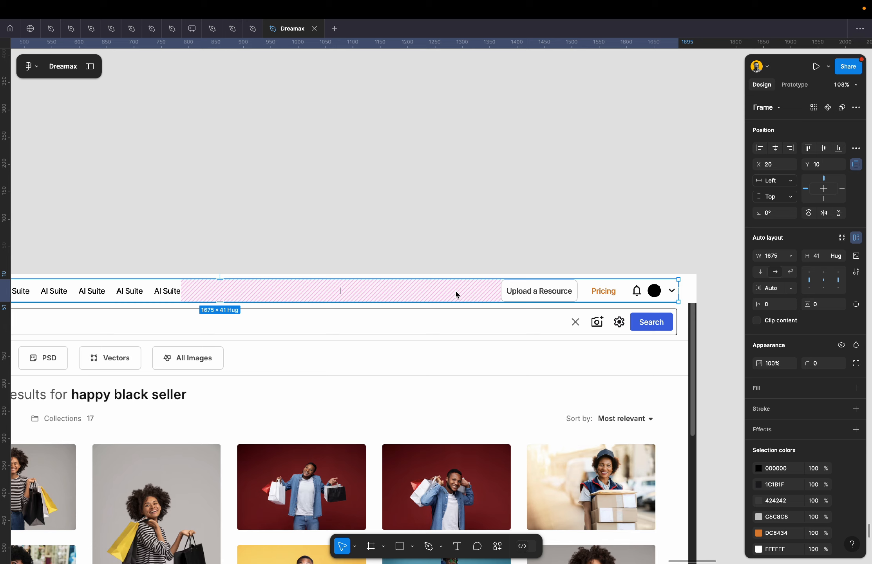
left_click(561, 224)
Hide the white fill of the search frame to reveal the reference bar underneath.
scroll(607, 322, "left", 5)
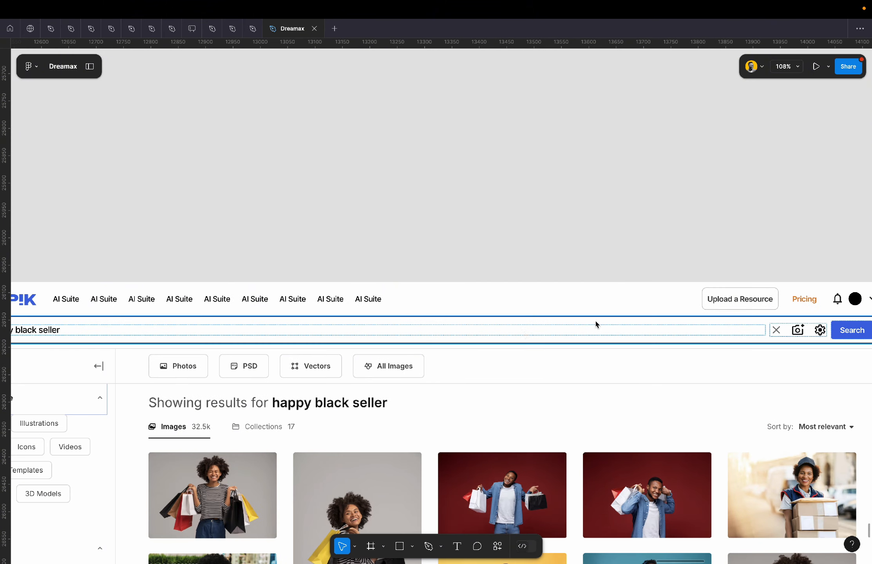
left_click(511, 328)
scroll(512, 331, "down", 3)
scroll(511, 332, "left", 2)
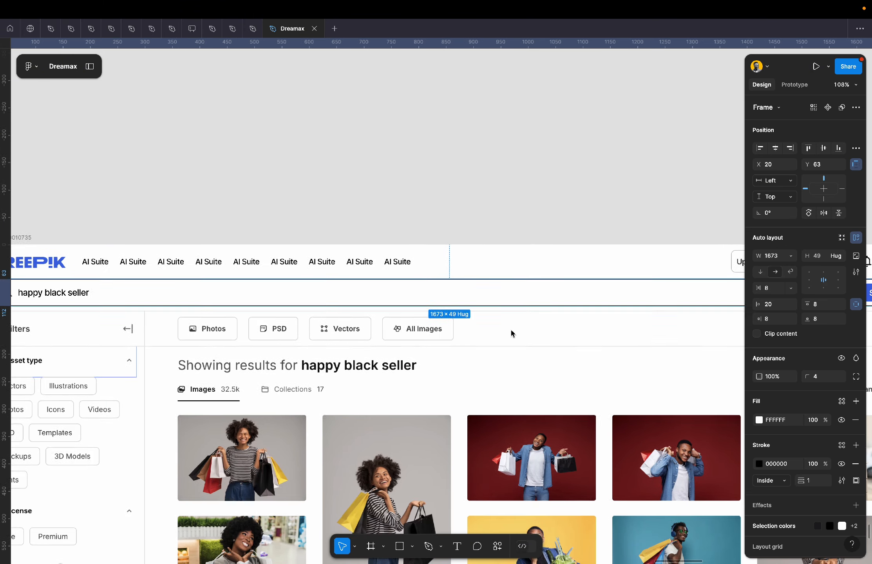
left_click(843, 420)
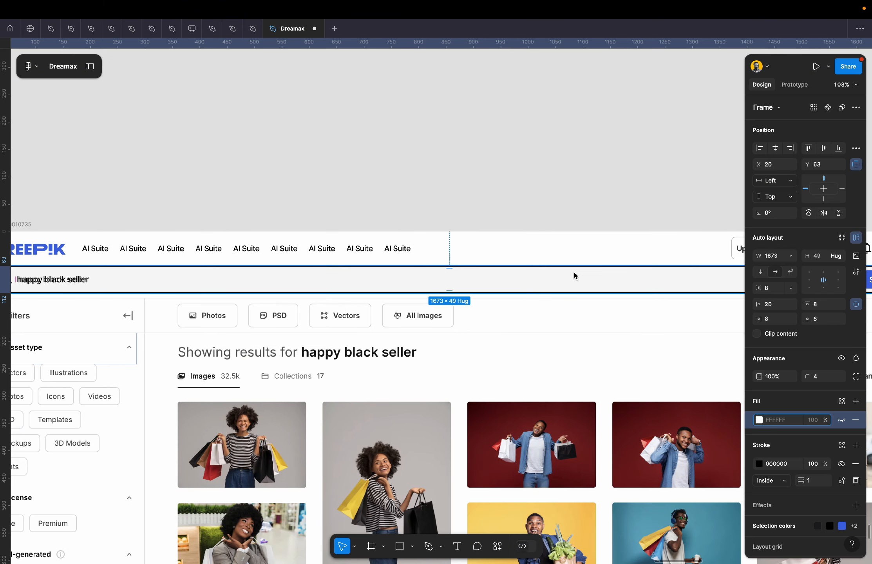
Fill the search bar frame with the light grey F7F7F7 sampled from the reference bar underneath.
scroll(575, 275, "up", 5)
key("i")
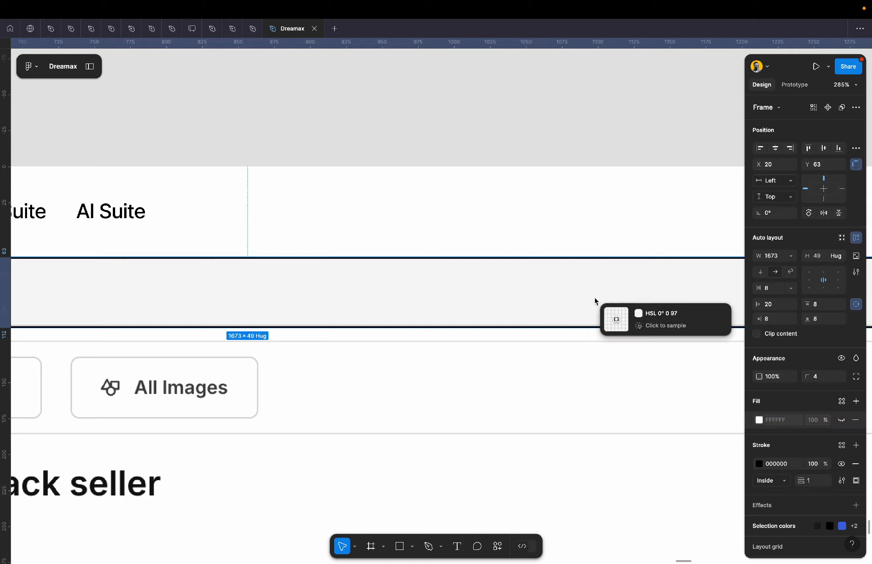
left_click(556, 286)
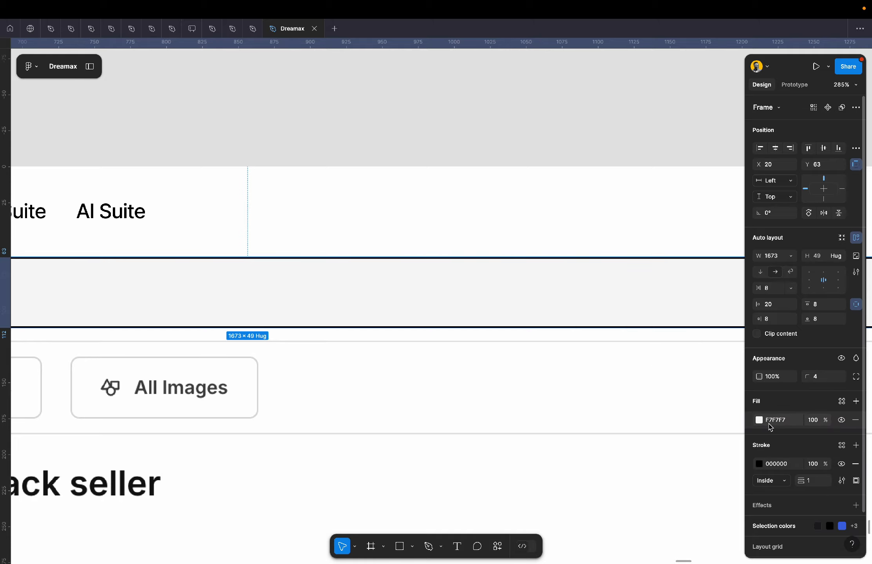
Match the search bar's stroke to the Upload a Resource button's border by setting it to C8C8C8.
scroll(438, 304, "down", 3)
scroll(438, 305, "down", 3)
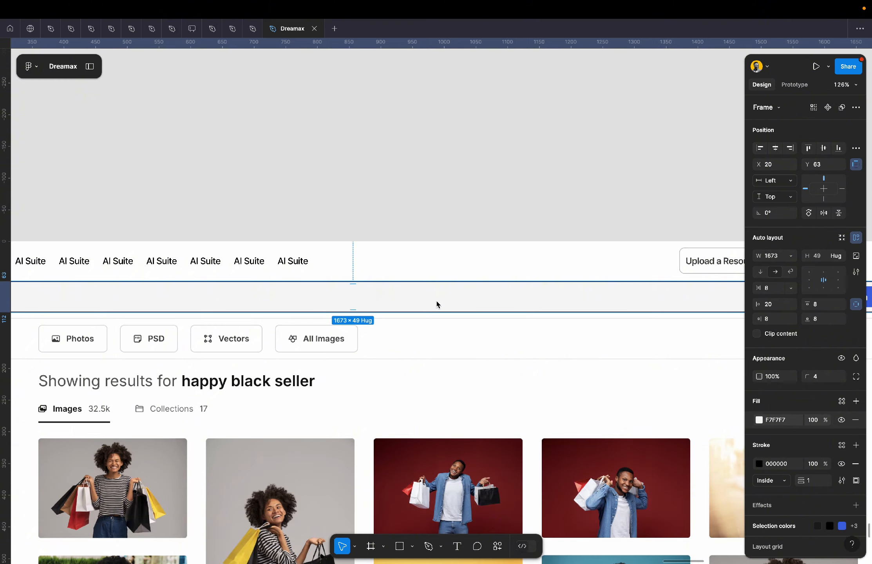
left_click(691, 266)
left_click(691, 266)
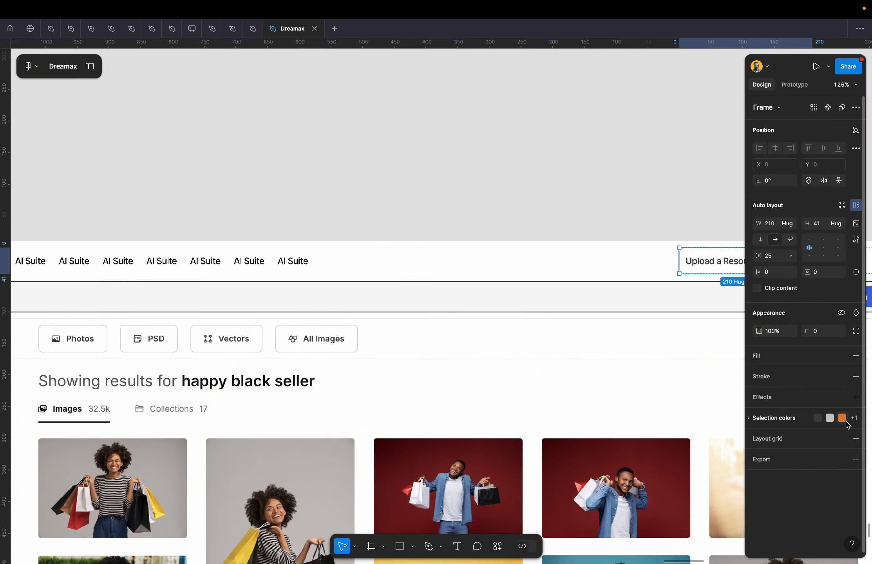
scroll(666, 266, "right", 5)
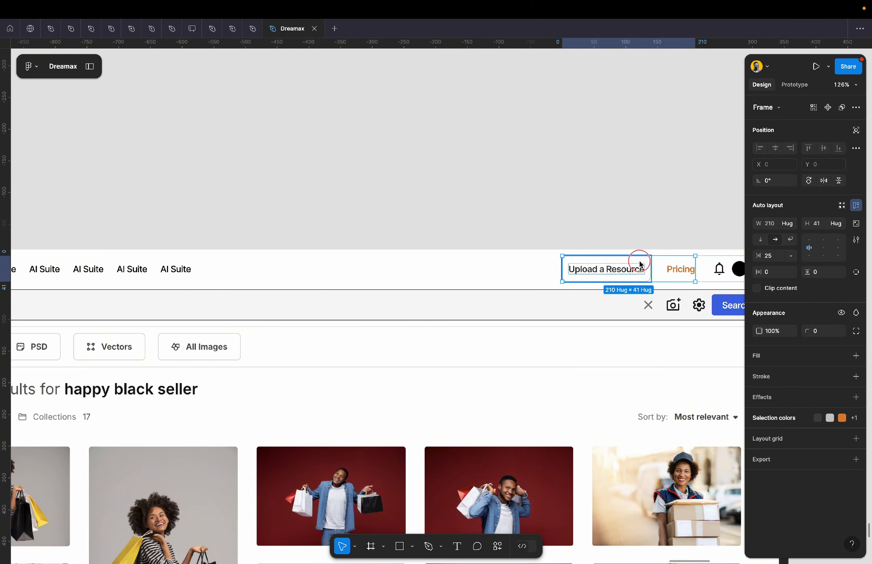
left_click(641, 265)
scroll(641, 265, "up", 5)
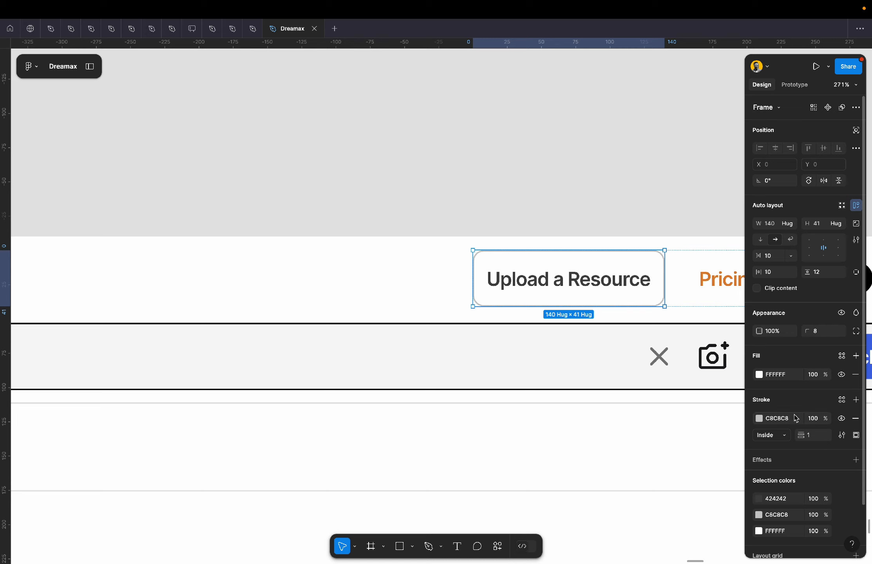
left_click(518, 364)
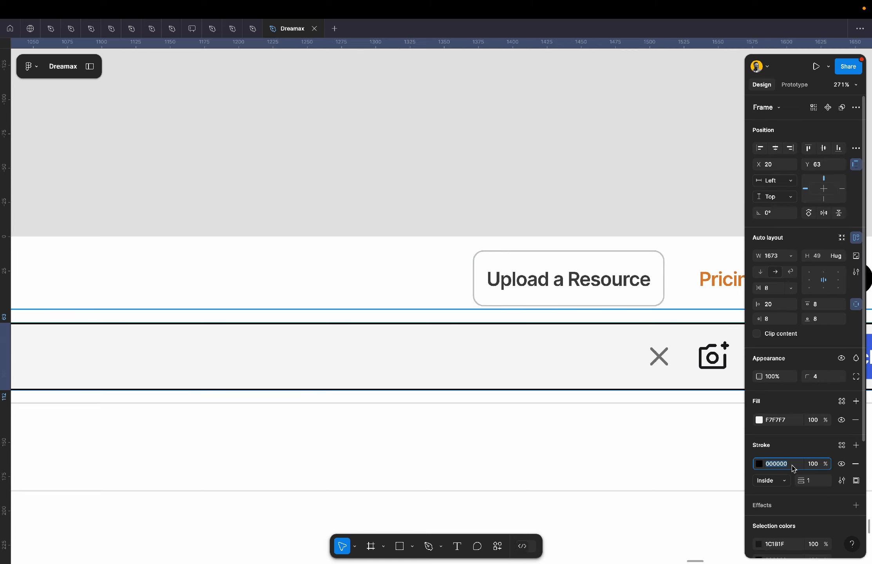
type("C8C8C8")
key("Return")
left_click(487, 185)
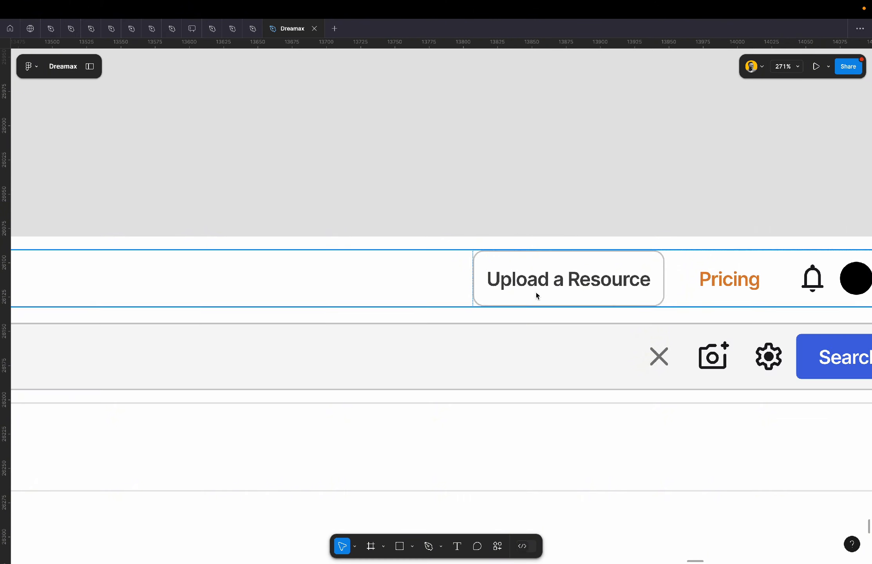
Add a vertical bar as a text cursor at the end of "happy black seller" in the search bar.
scroll(566, 354, "down", 3)
scroll(566, 355, "left", 10)
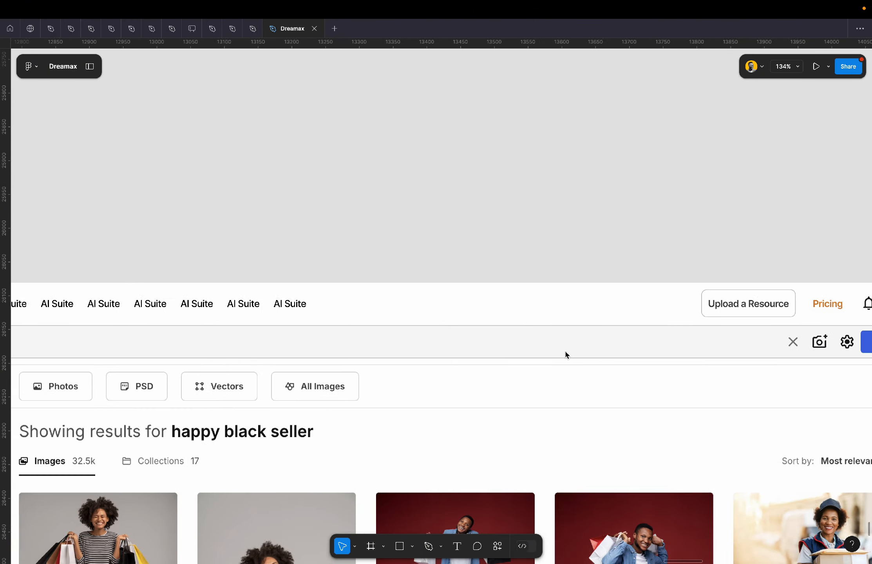
scroll(566, 355, "right", 3)
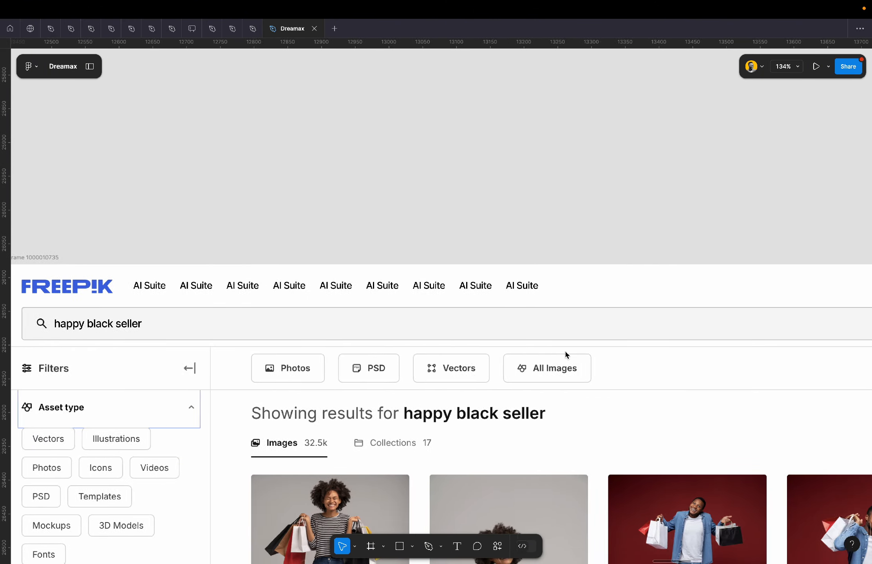
scroll(566, 355, "left", 3)
scroll(152, 313, "up", 4)
scroll(153, 310, "down", 1)
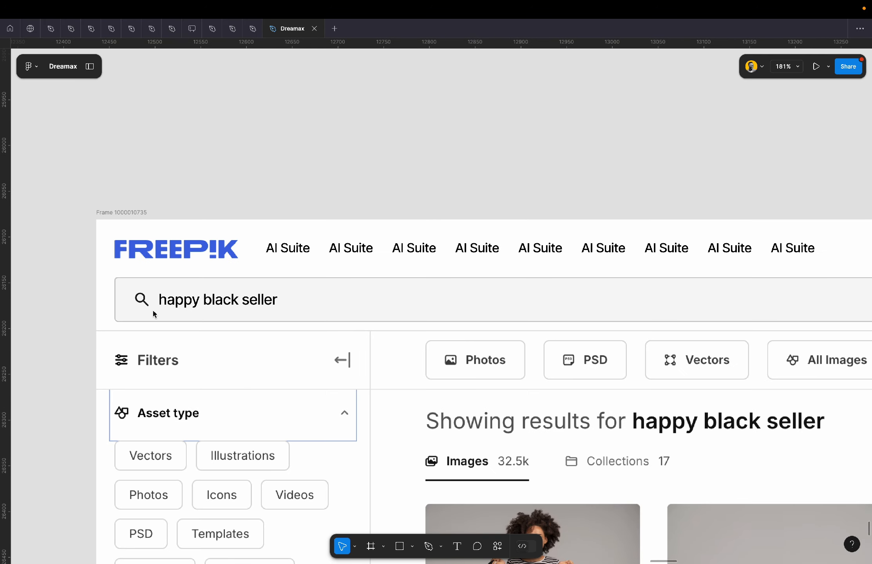
double_click(232, 301)
double_click(230, 300)
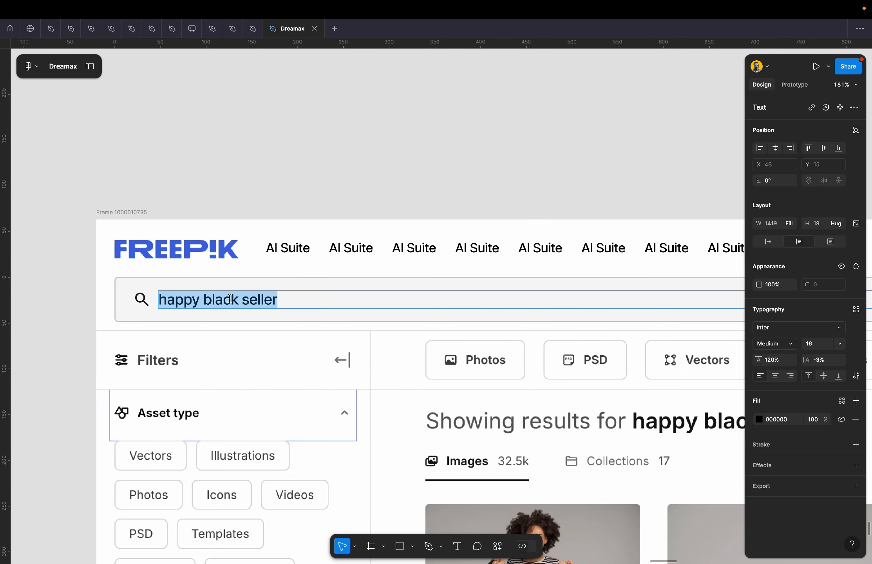
key("BackSpace")
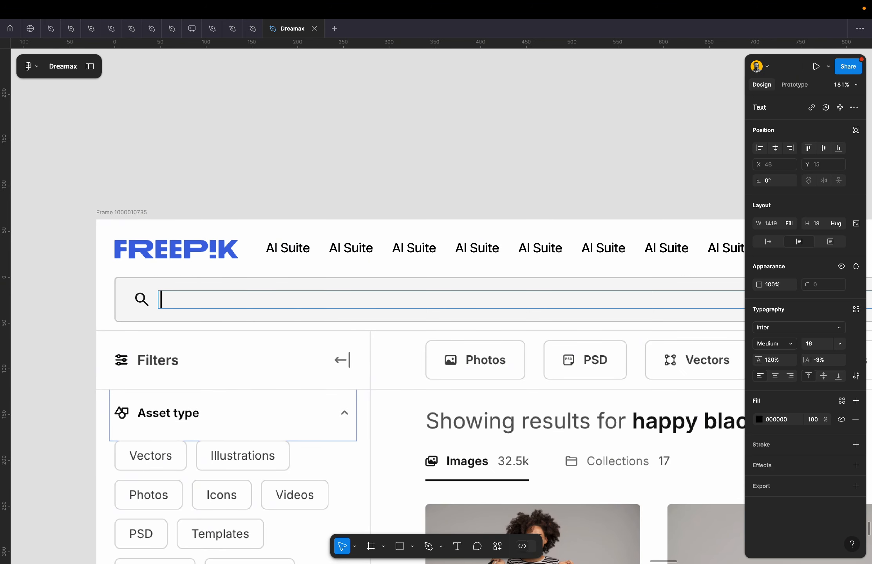
key("super+z")
key("Right")
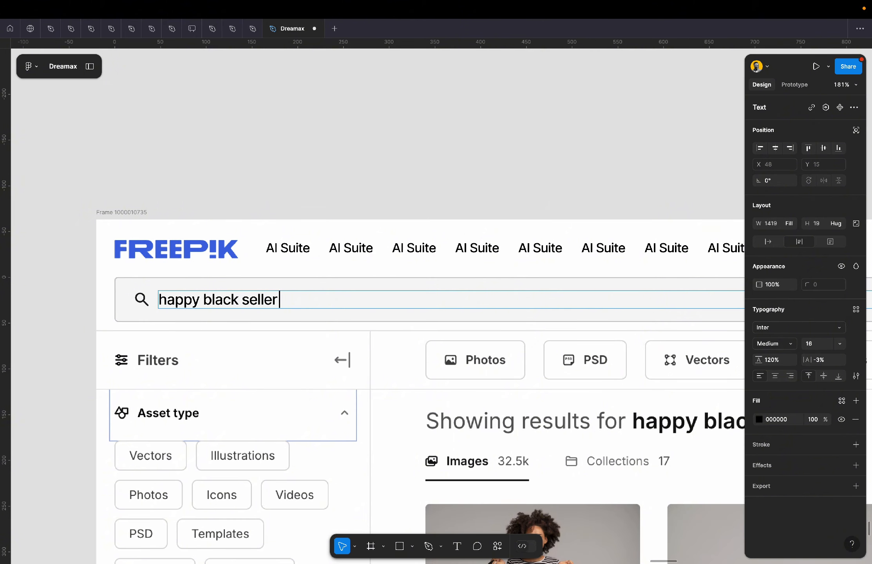
scroll(223, 301, "down", 4)
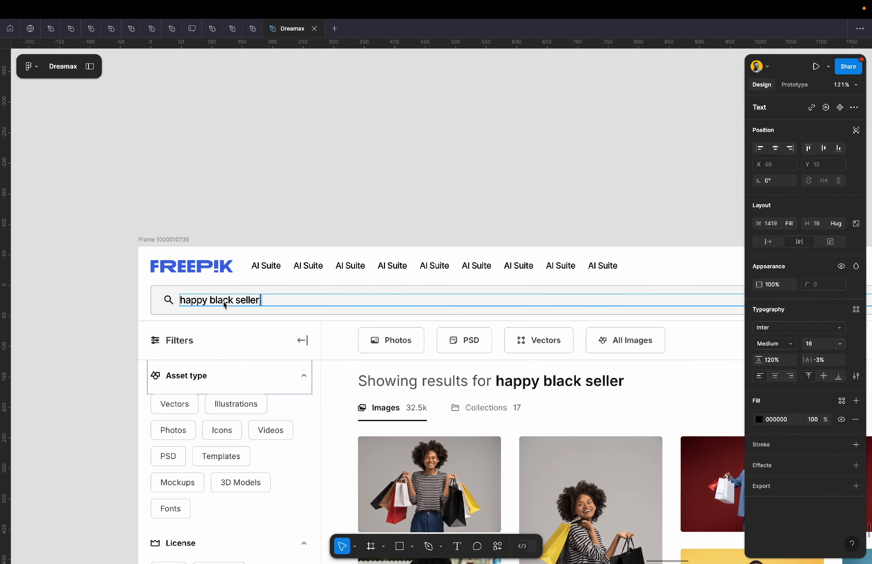
Color the vertical bar after the search text with the blue sampled from the Search button.
left_click(758, 421)
left_click(638, 449)
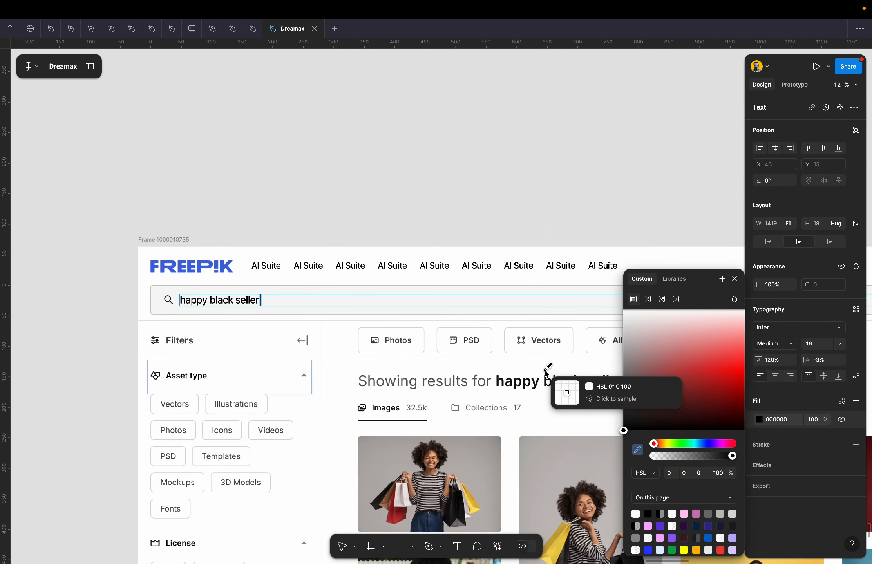
scroll(547, 372, "right", 15)
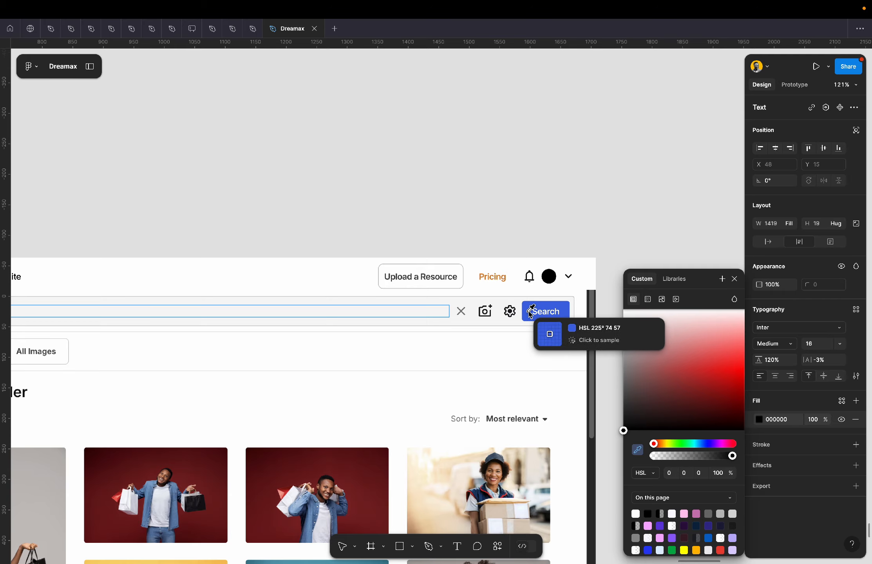
left_click(530, 313)
key("Escape")
left_click(512, 238)
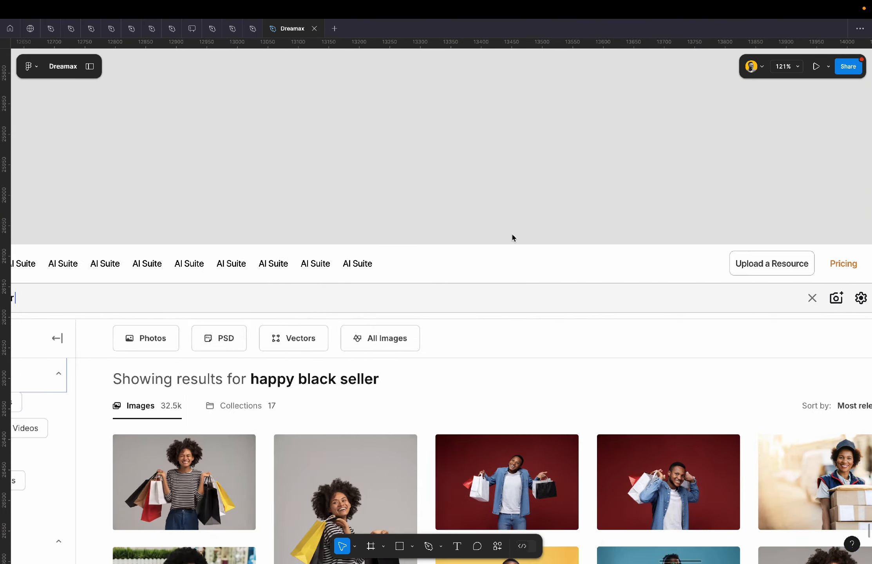
Wrap the header row and the search bar together in one vertical auto layout frame.
scroll(357, 297, "left", 9)
scroll(338, 310, "up", 10)
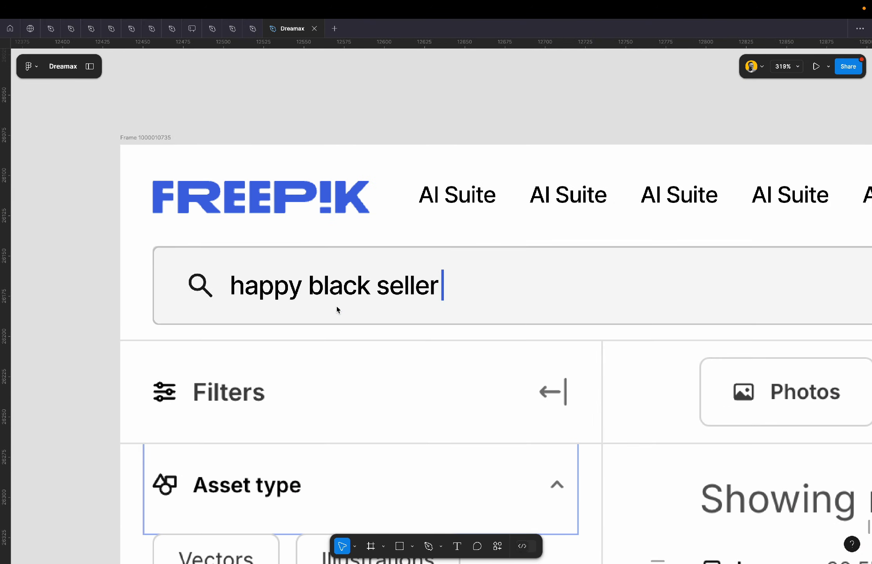
scroll(338, 310, "down", 10)
scroll(337, 310, "up", 2)
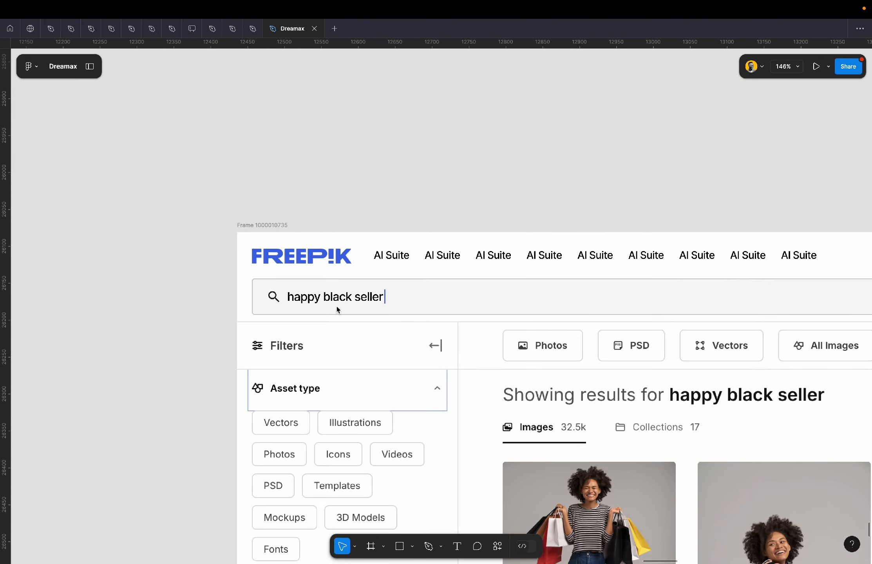
left_click(306, 255)
left_click(312, 304, "shift")
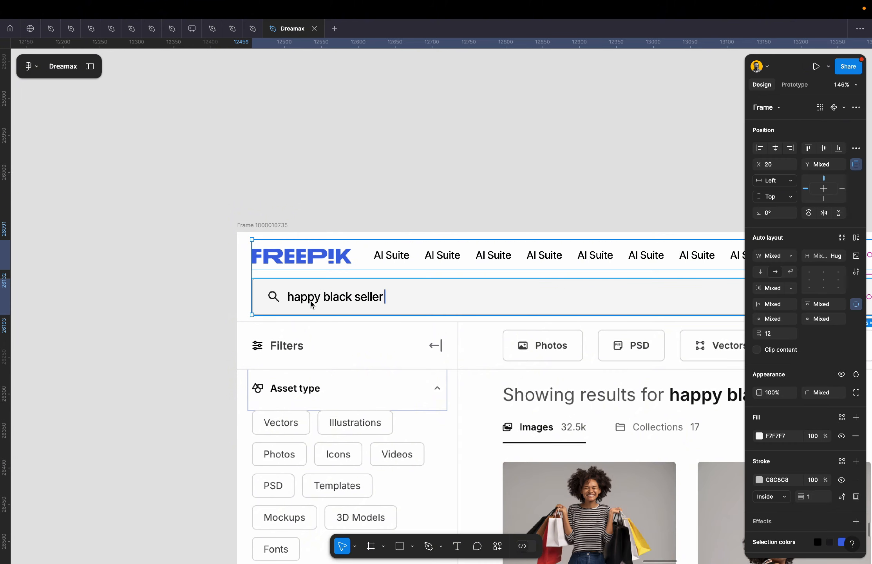
key("shift+a")
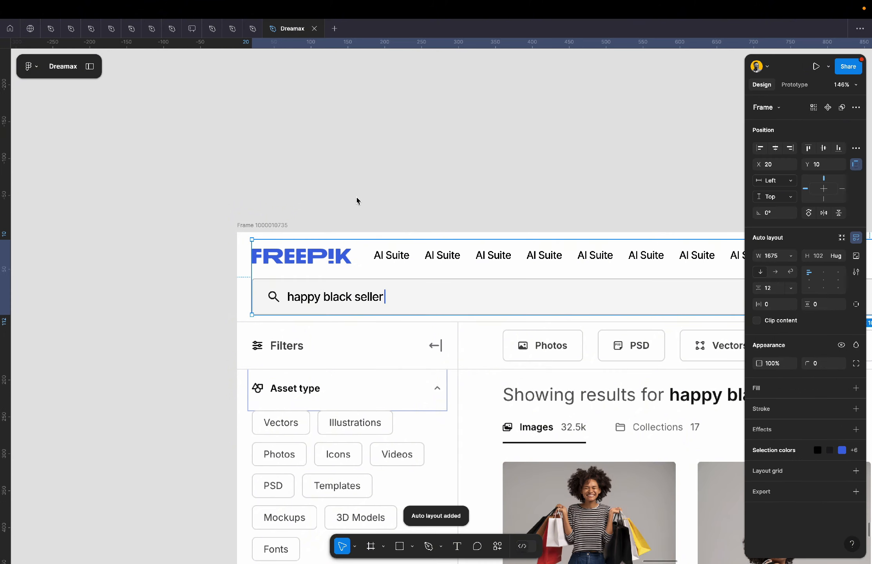
left_click(357, 201)
scroll(357, 201, "down", 4)
scroll(357, 201, "right", 5)
left_click_drag(403, 203, 396, 117)
key("super+z")
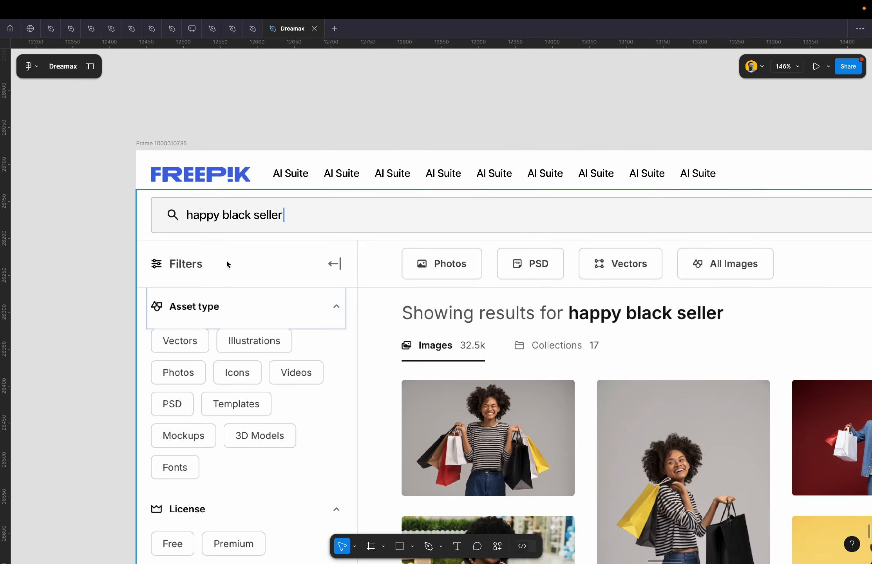
Examine the rebuilt header and search bar from edge to edge, along with the filter sidebar and image results.
scroll(364, 276, "down", 5)
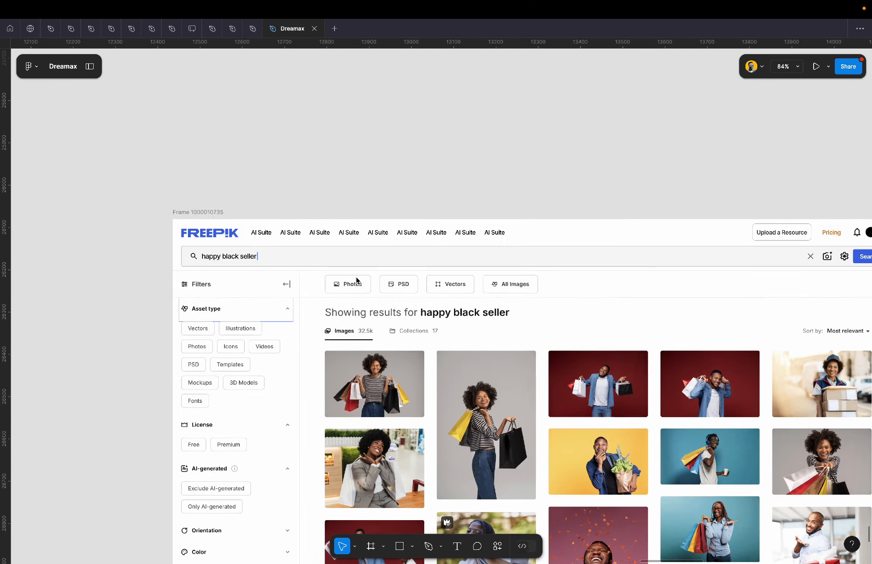
scroll(358, 279, "right", 6)
scroll(357, 280, "up", 4)
scroll(356, 279, "down", 2)
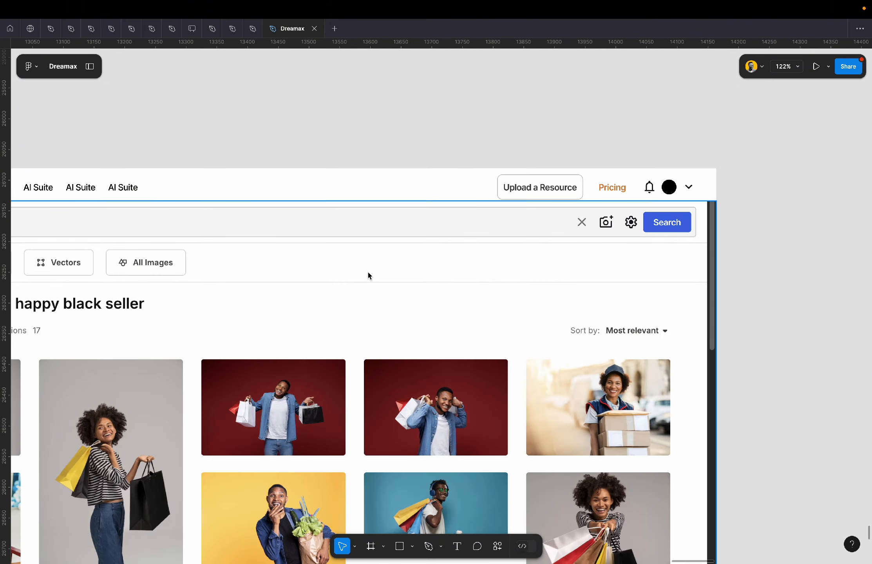
scroll(368, 276, "left", 10)
scroll(368, 276, "up", 4)
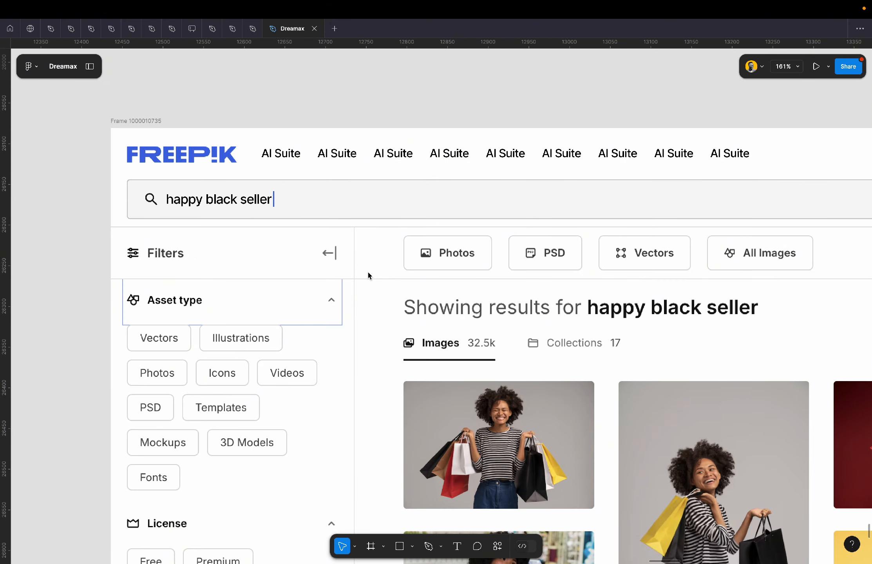
scroll(368, 275, "left", 2)
scroll(368, 276, "down", 1)
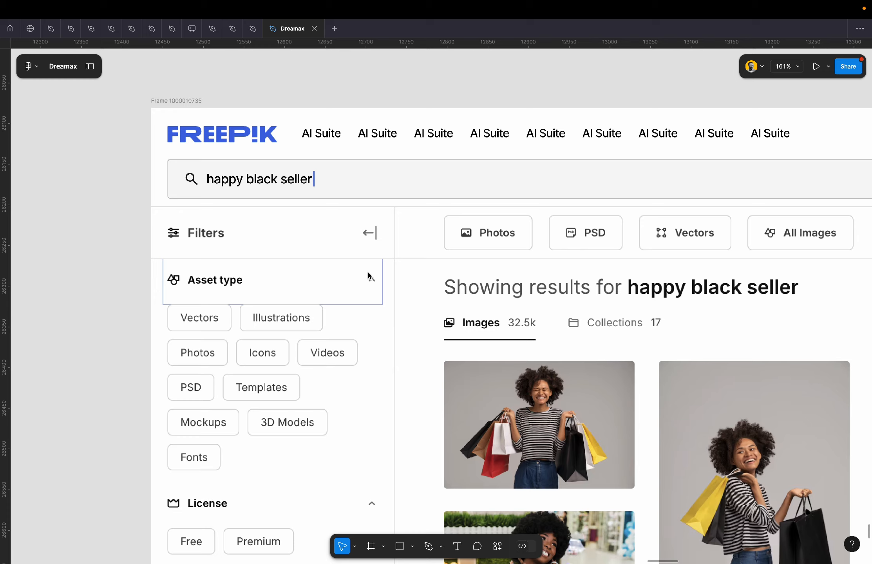
scroll(368, 276, "down", 6)
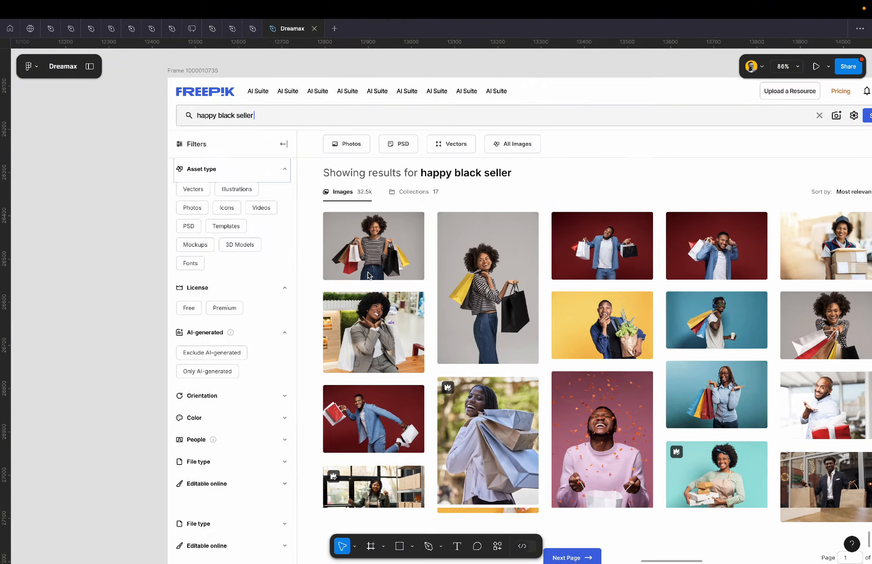
scroll(368, 275, "up", 1)
scroll(368, 276, "left", 1)
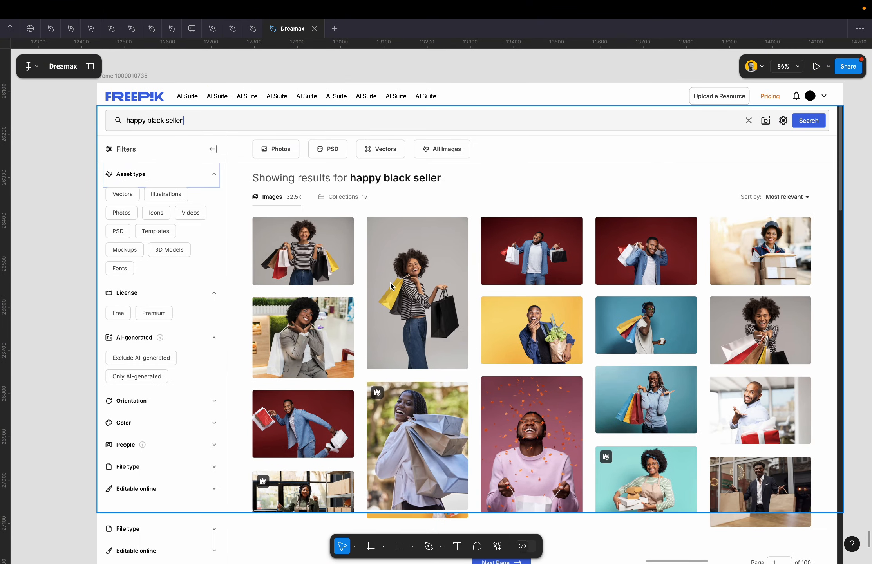
scroll(391, 283, "left", 3)
scroll(391, 283, "up", 1)
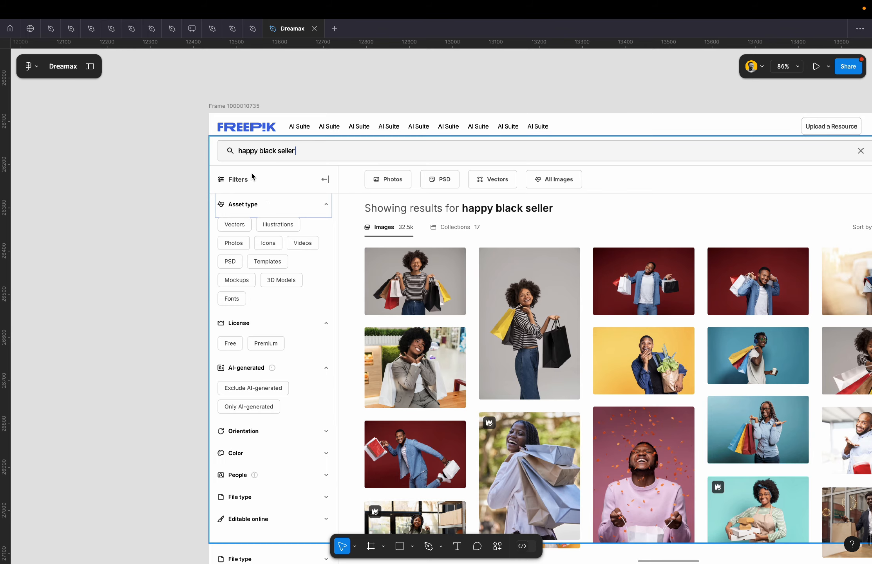
Place a vertical ruler guide at X 299 along the divider between the Filters sidebar and the results.
scroll(252, 173, "up", 1)
scroll(251, 175, "up", 5)
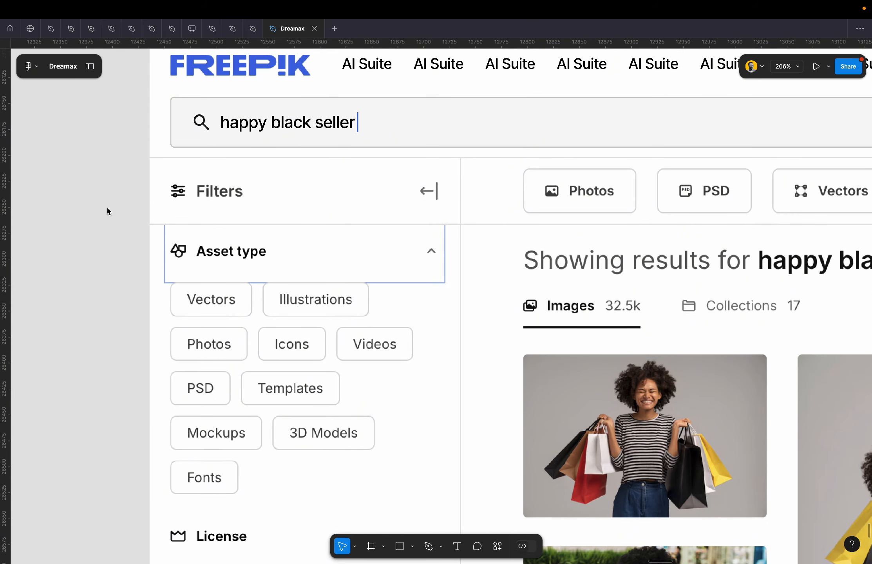
left_click_drag(10, 207, 461, 209)
scroll(460, 201, "up", 8)
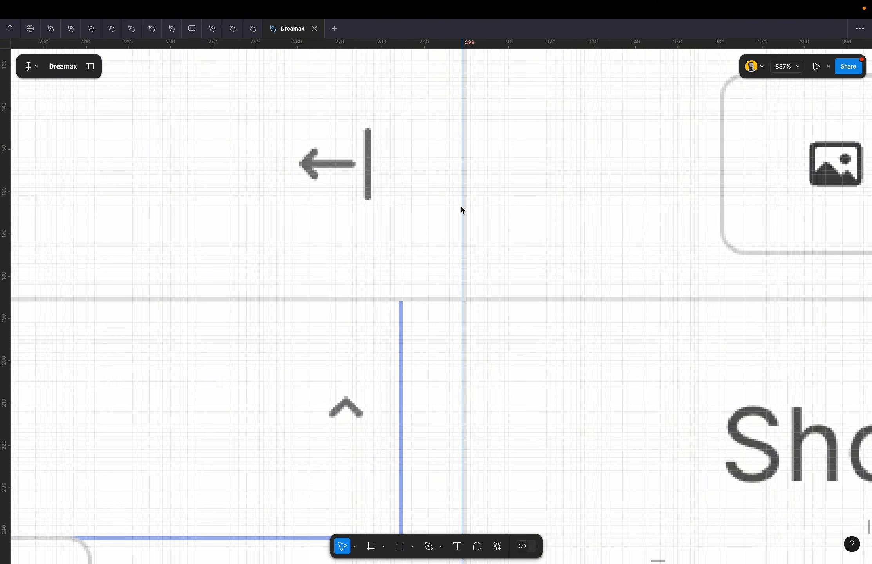
scroll(462, 209, "down", 8)
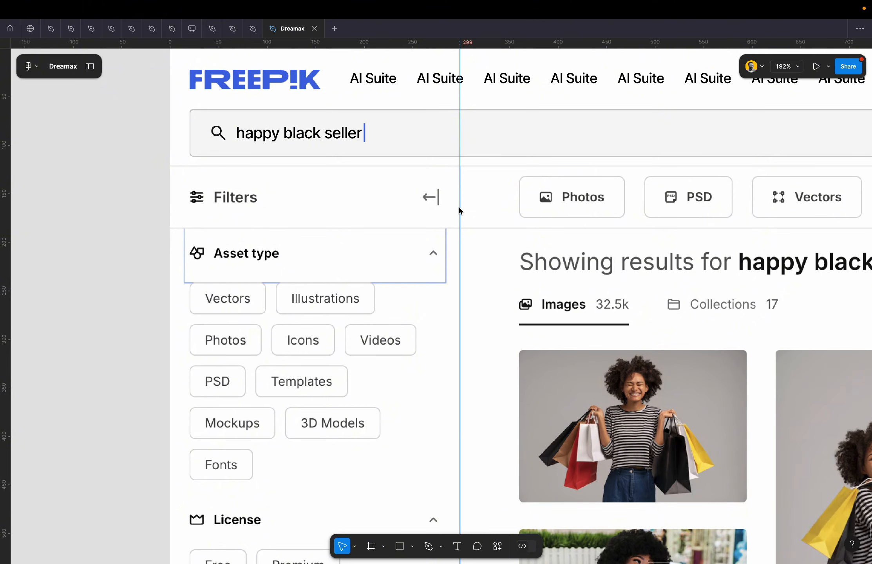
scroll(461, 211, "down", 5)
scroll(461, 211, "right", 5)
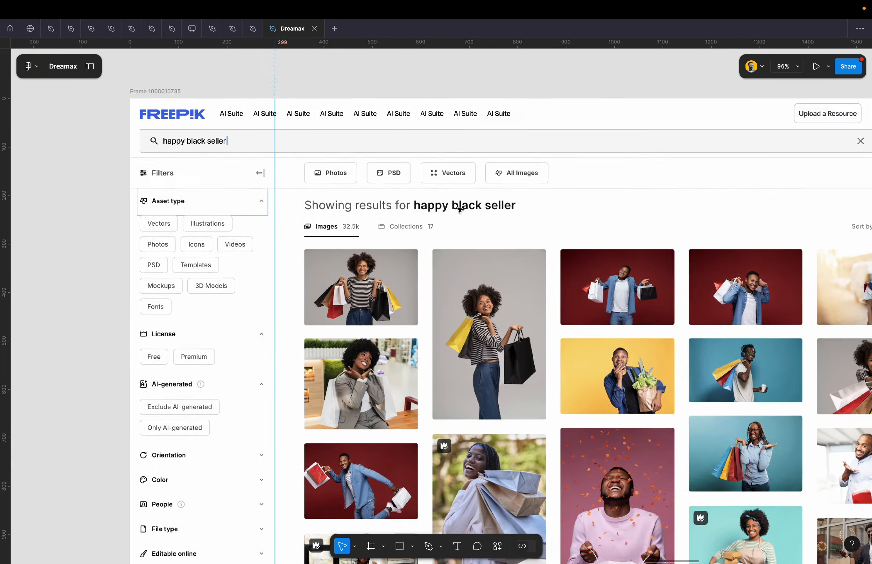
scroll(460, 211, "left", 8)
scroll(460, 211, "up", 1)
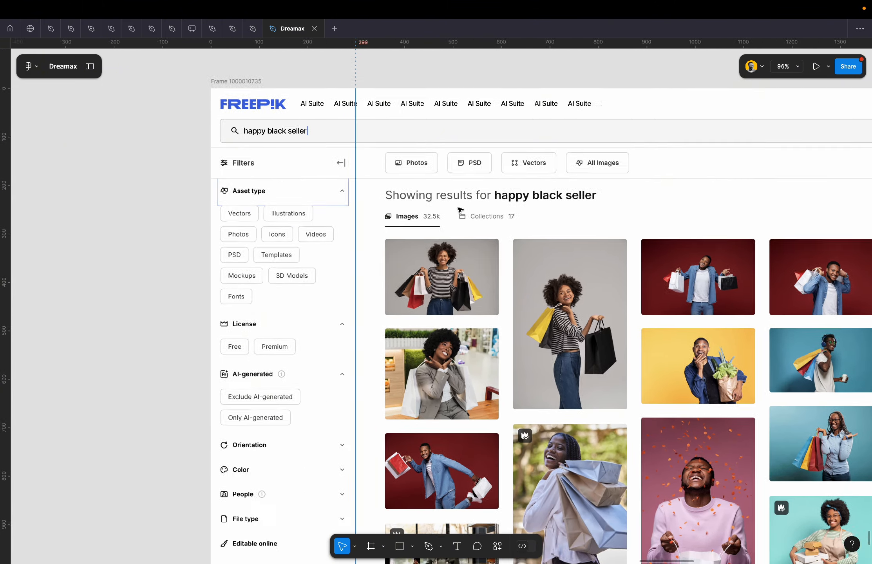
Duplicate the first AI Suite label into the Filters row of the sidebar and change its text to "Filters".
scroll(355, 191, "up", 6)
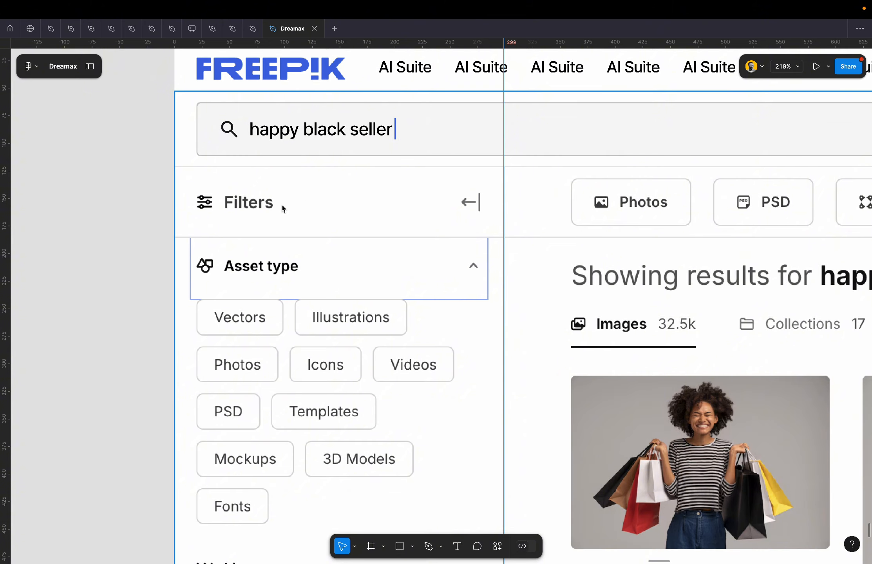
scroll(282, 208, "down", 5)
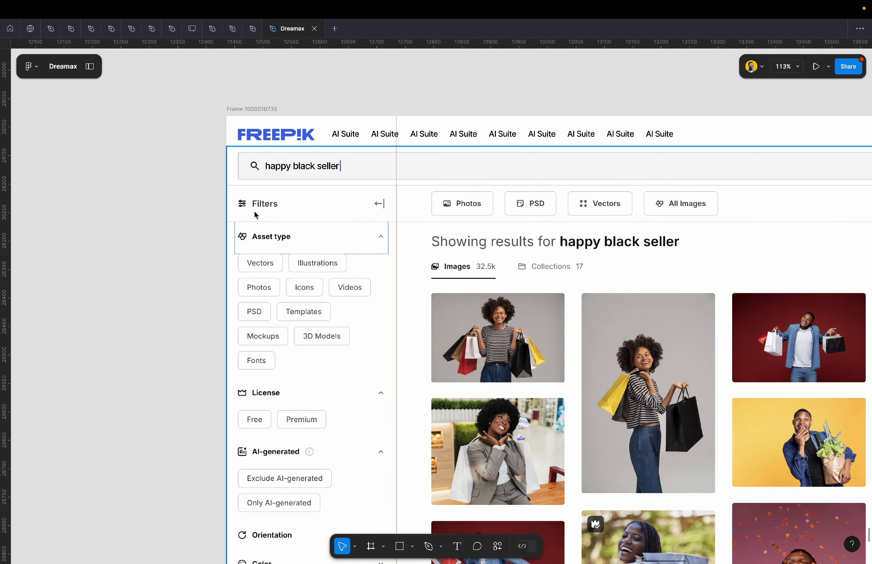
scroll(255, 210, "up", 5)
scroll(255, 210, "down", 3)
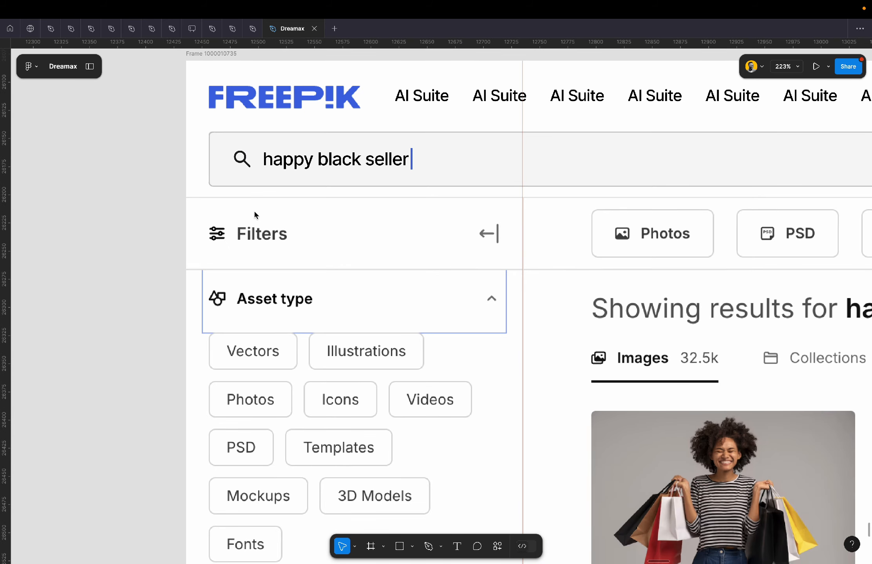
scroll(255, 210, "up", 2)
left_click(454, 122)
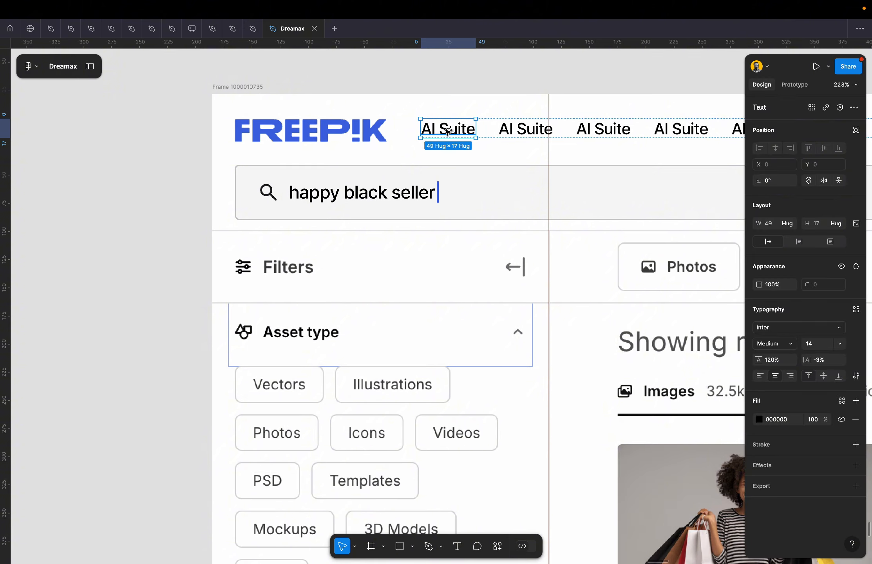
left_click_drag(454, 125, 363, 273)
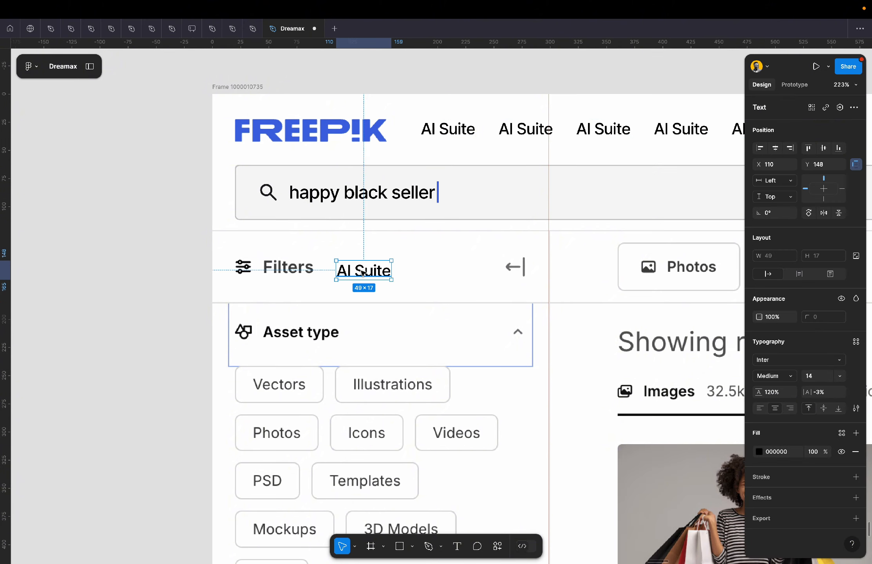
key("Return")
type("Filters")
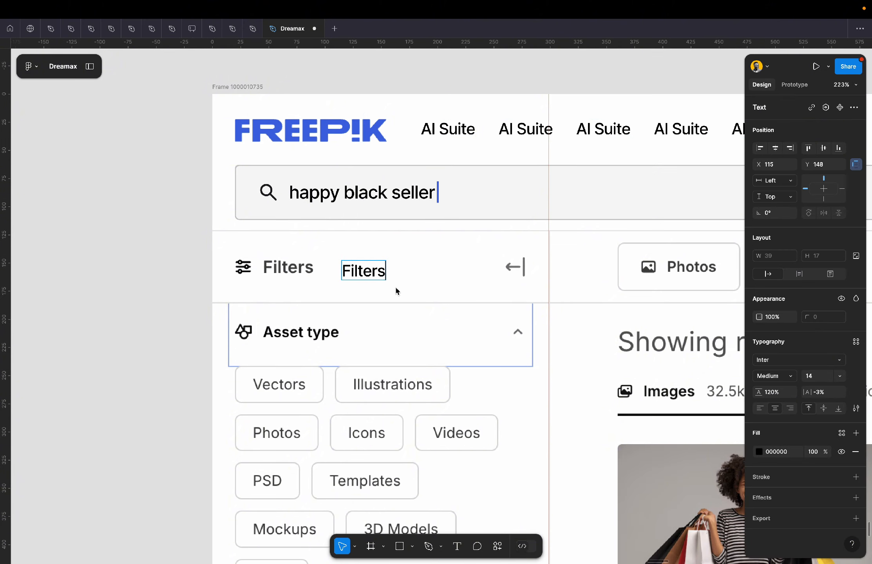
key("Escape")
Move the new Filters label right beside the screenshot's Filters heading and set its font size to 16.
left_click_drag(359, 276, 342, 273)
left_click(840, 376)
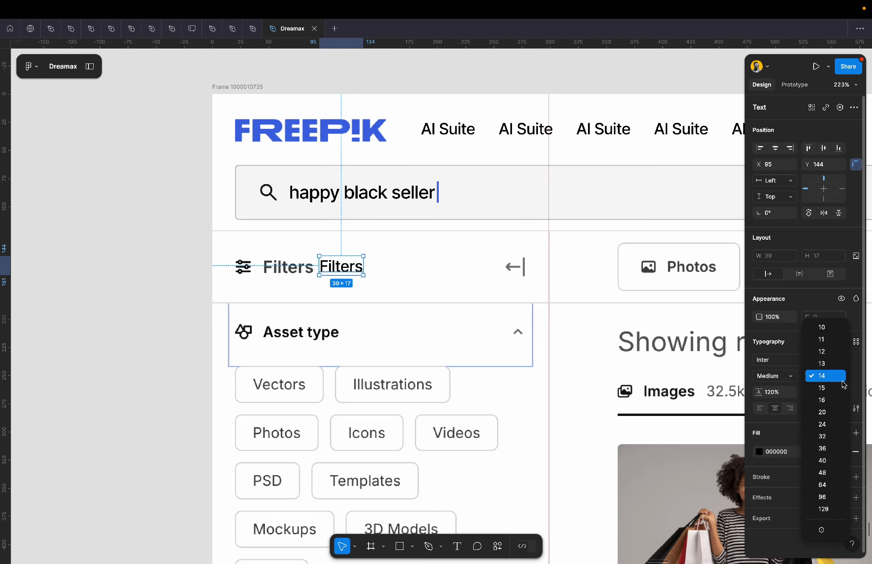
left_click(838, 401)
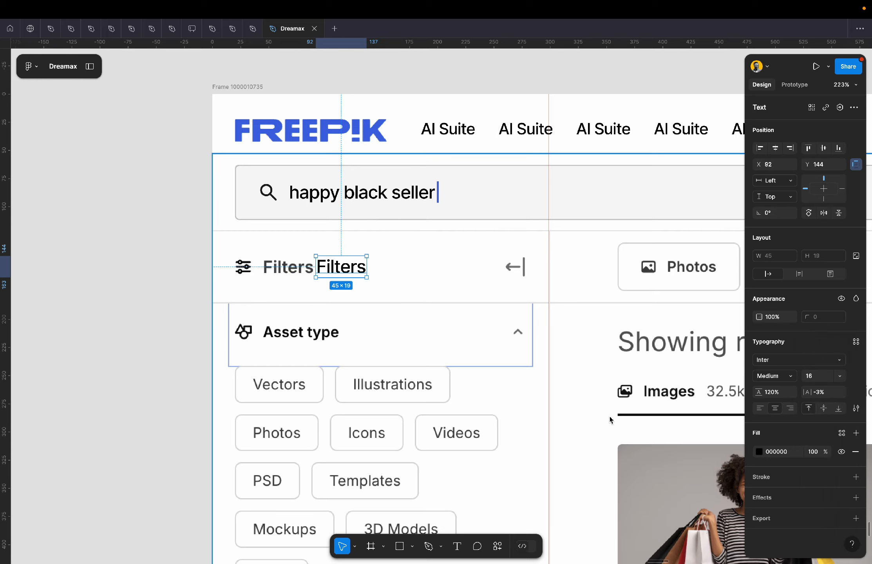
Color the new Filters label with the dark gray 424242 sampled from the screenshot's Filters heading.
scroll(276, 281, "up", 5)
key("i")
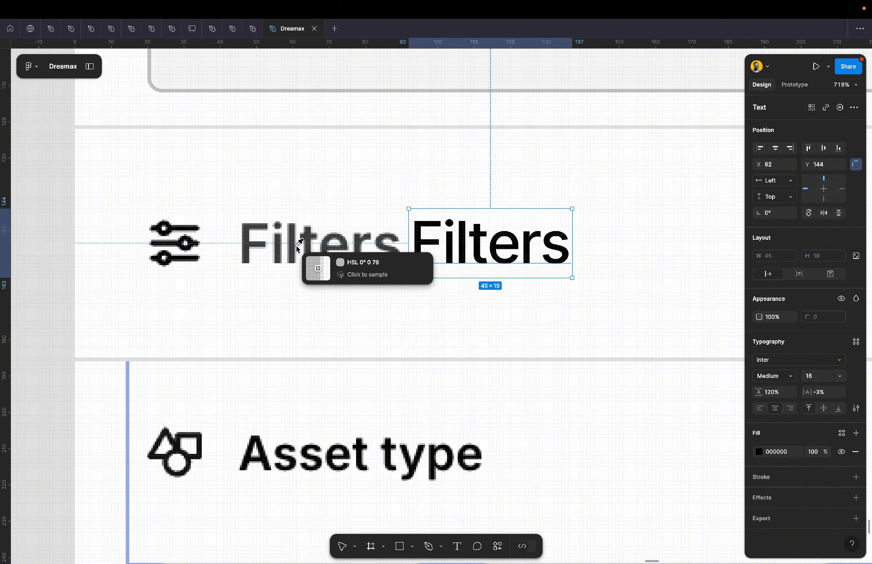
left_click(293, 240)
scroll(293, 241, "down", 5)
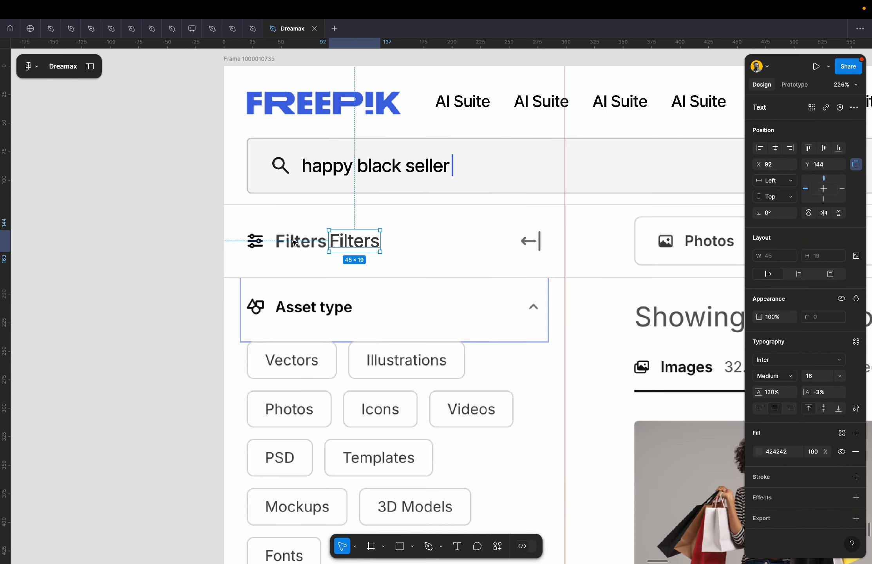
Open the search for assets, plugins and widgets.
left_click(498, 546)
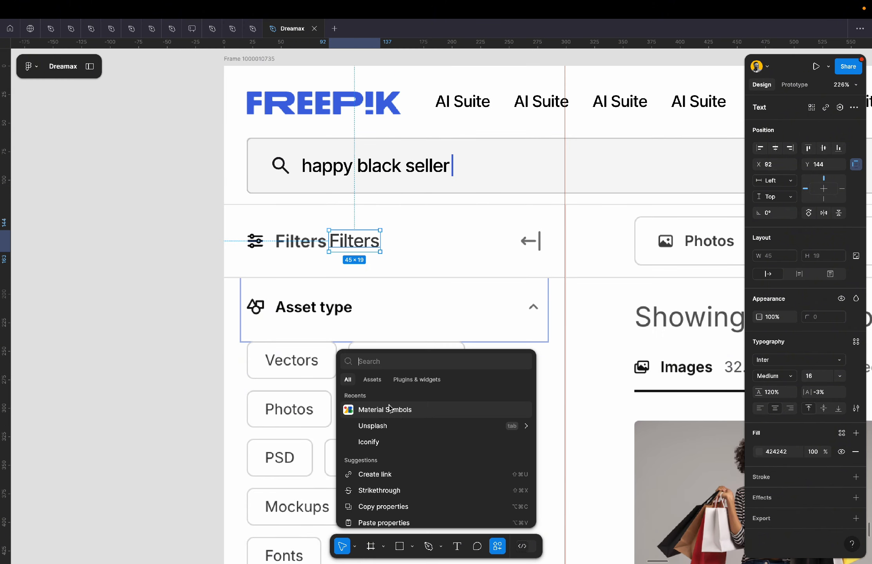
Open the Material Symbols plugin for inserting icons into the Filters row.
left_click(379, 410)
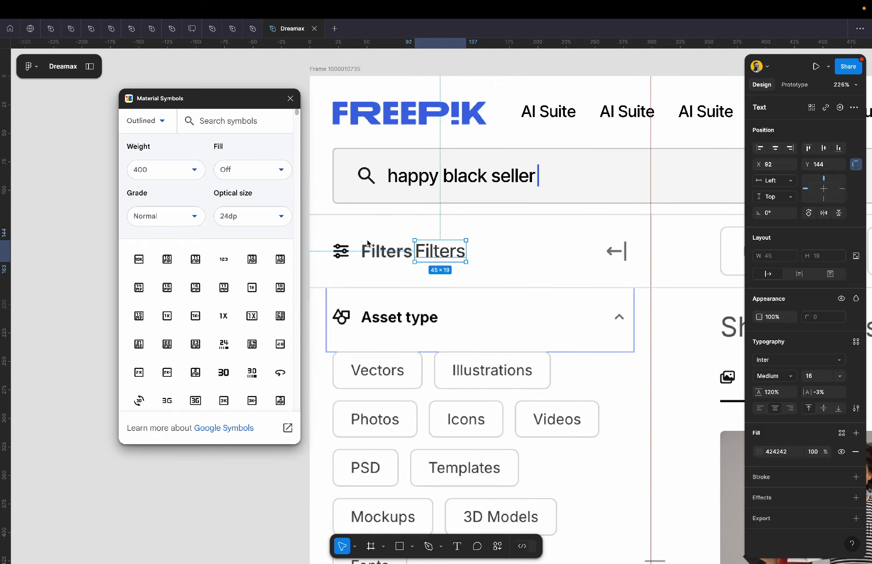
scroll(368, 244, "left", 3)
scroll(367, 243, "up", 2)
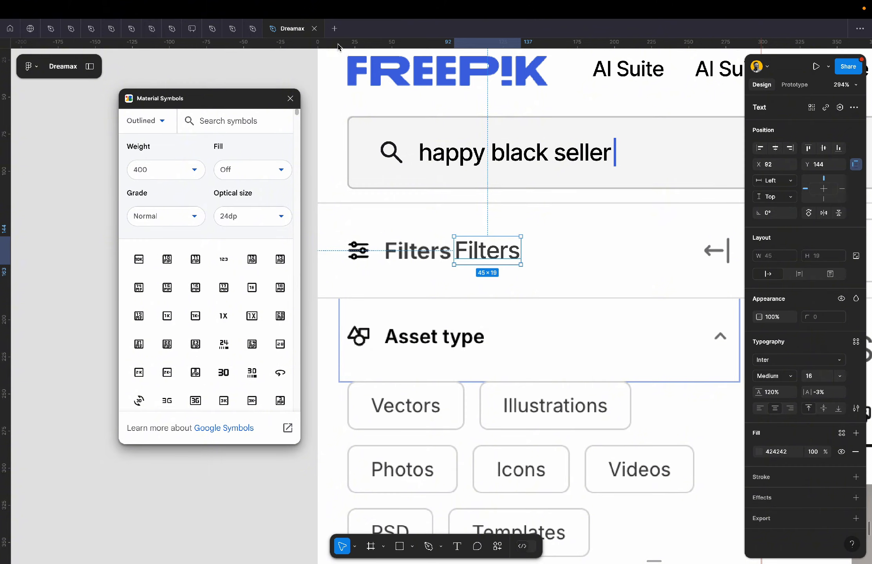
Add horizontal guides along the dividers above and below the Filters row, at 122 and 186.
left_click_drag(339, 68, 358, 206)
scroll(357, 203, "up", 3)
scroll(358, 203, "down", 1)
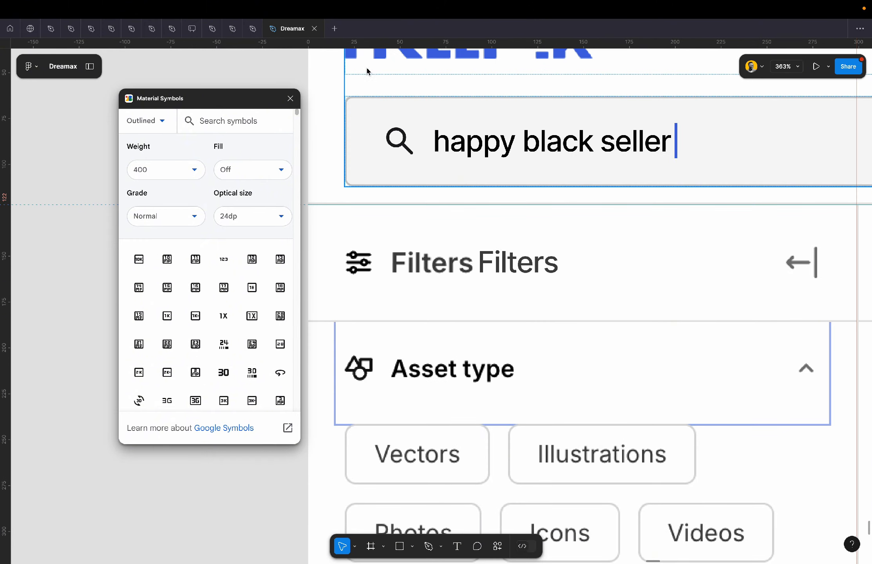
left_click_drag(365, 45, 366, 325)
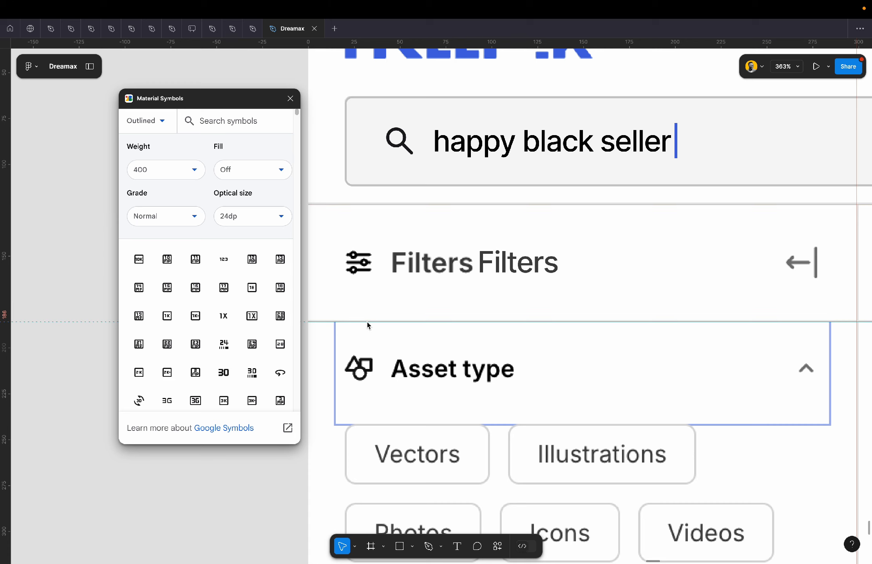
scroll(326, 332, "left", 3)
left_click(326, 337)
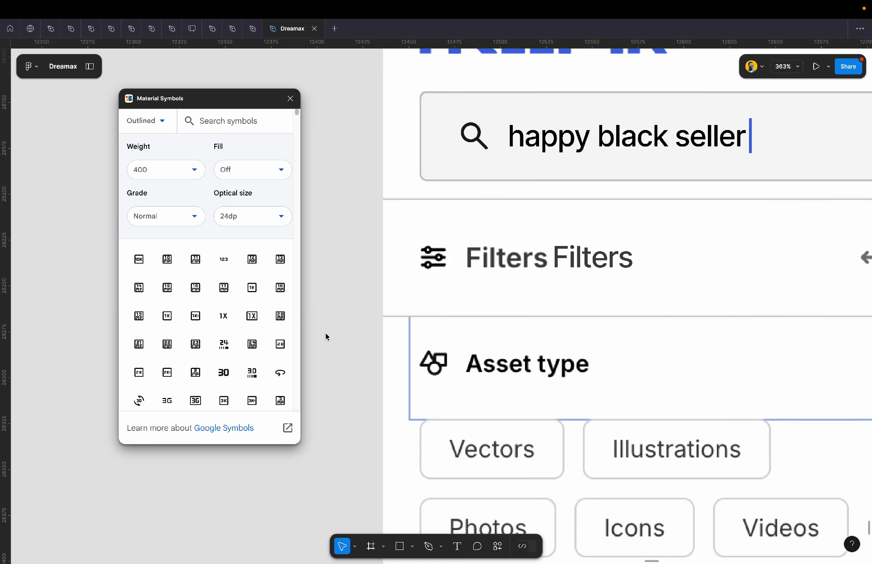
scroll(325, 336, "down", 3)
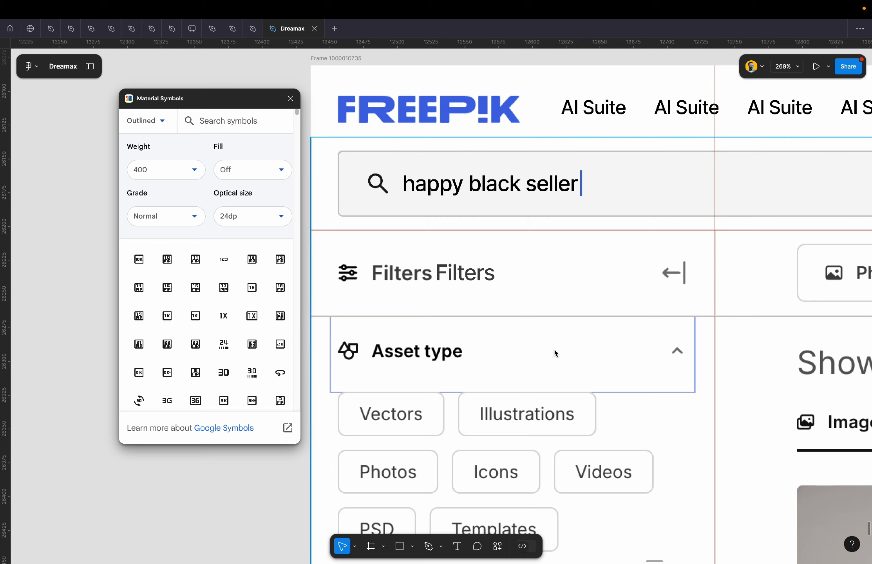
Search the Rounded symbols for "filter" and insert the horizontal sliders (tune) icon.
left_click(159, 123)
left_click(153, 174)
left_click(215, 123)
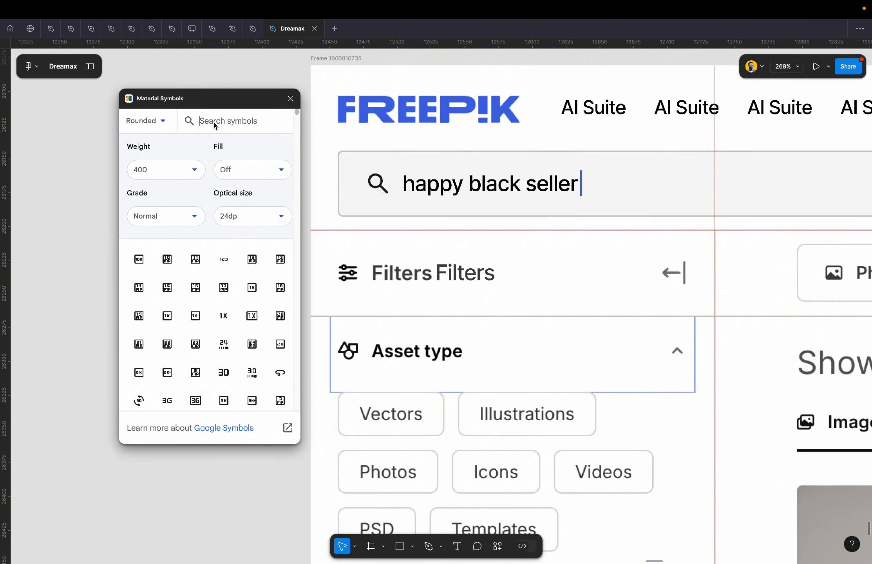
type("filter")
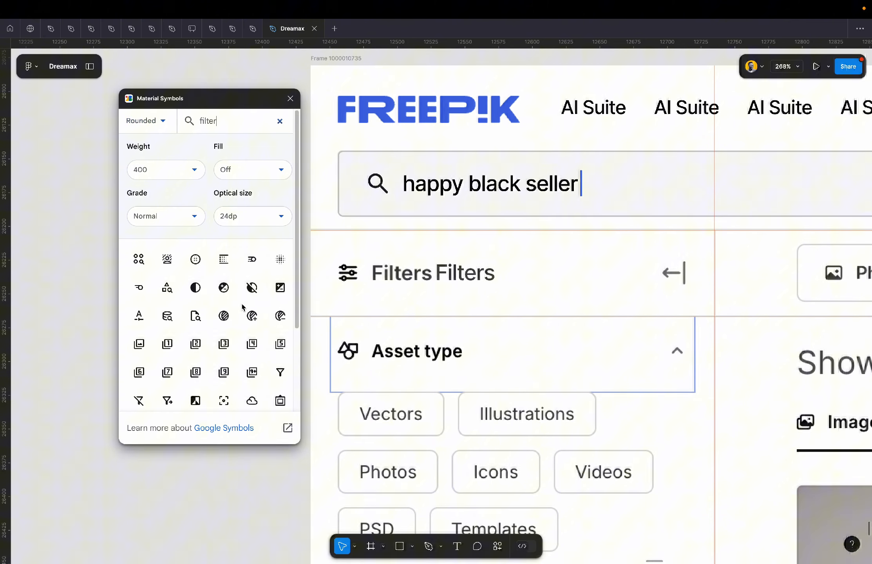
scroll(242, 307, "down", 5)
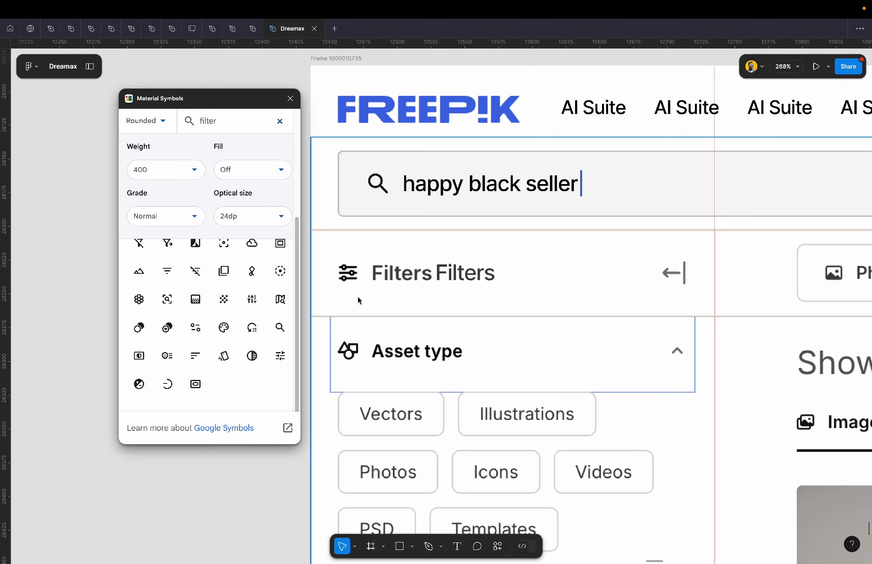
scroll(345, 276, "up", 10)
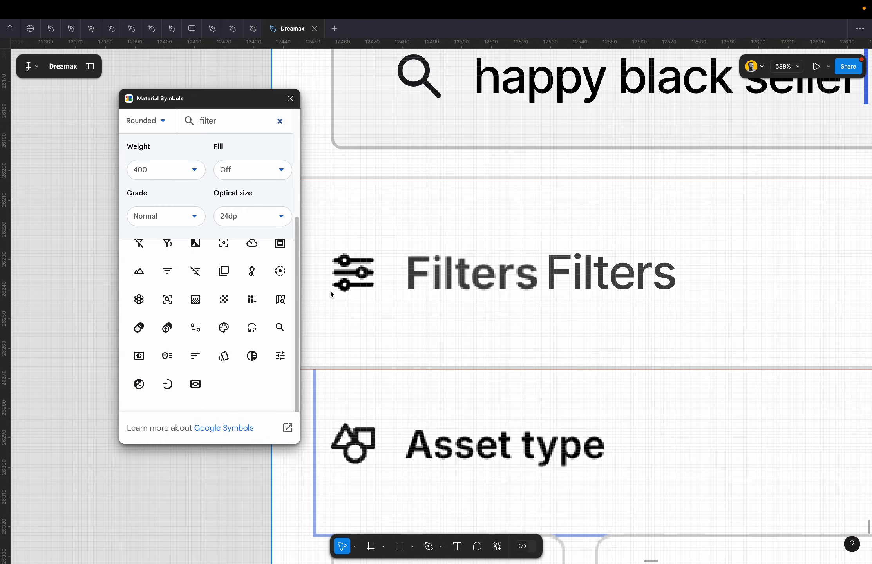
left_click(281, 356)
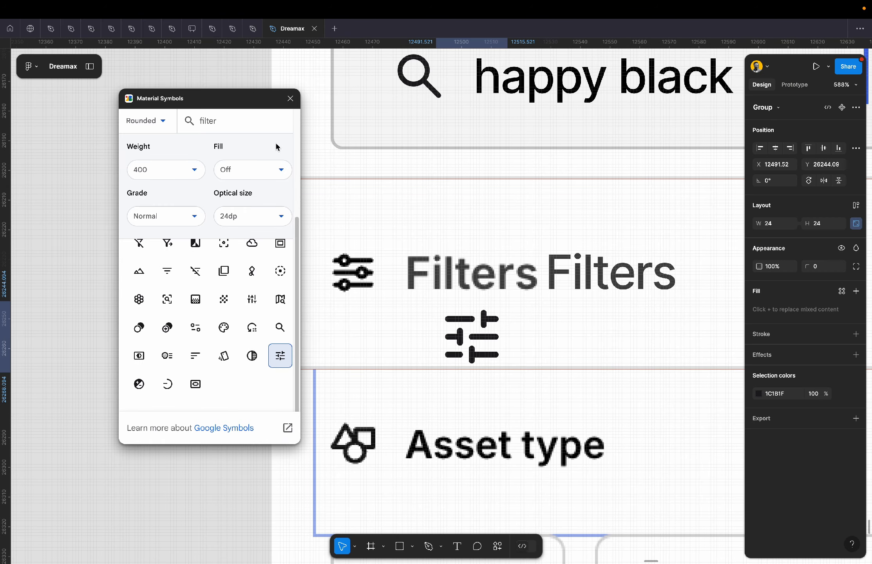
Resize the sliders icon to 20 × 20 just above the original Filters icon and place a copy above the collapse arrow.
scroll(394, 301, "down", 5)
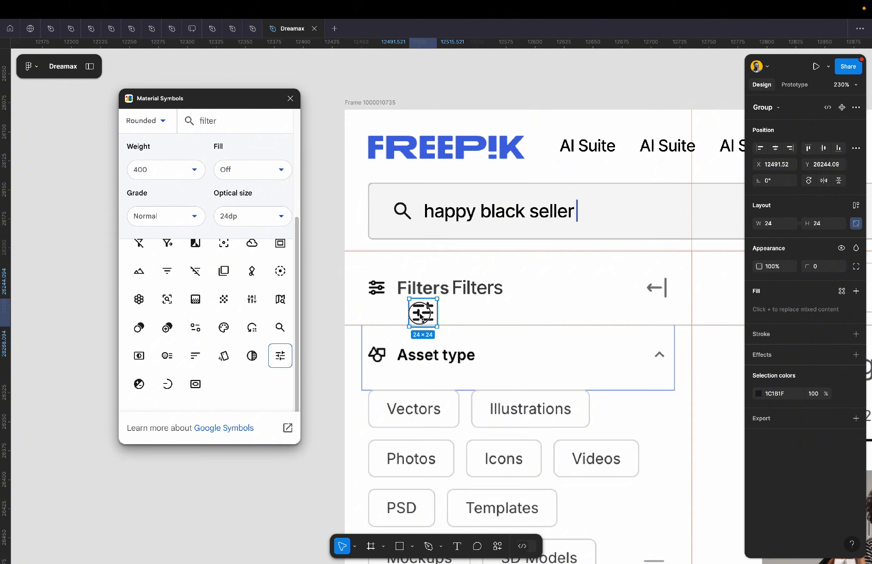
left_click_drag(423, 314, 377, 268)
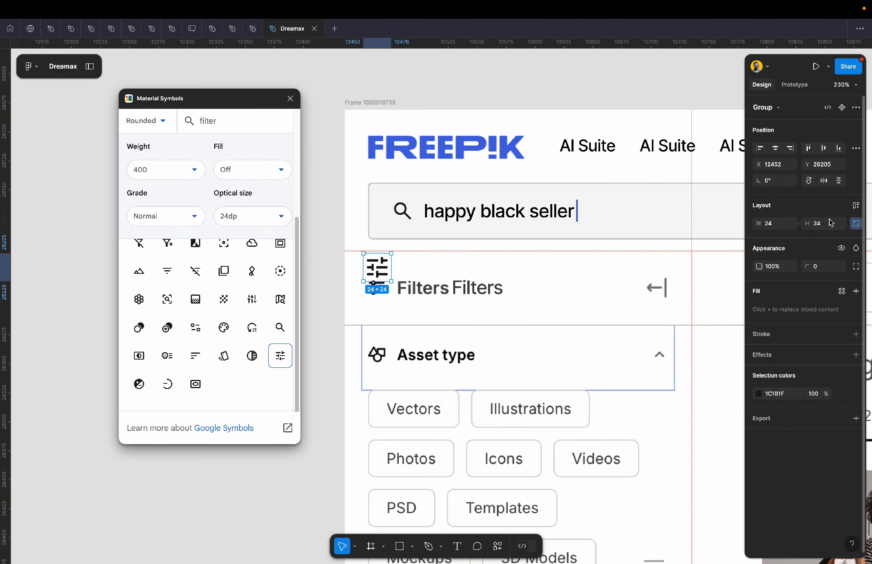
type("20")
key("Return")
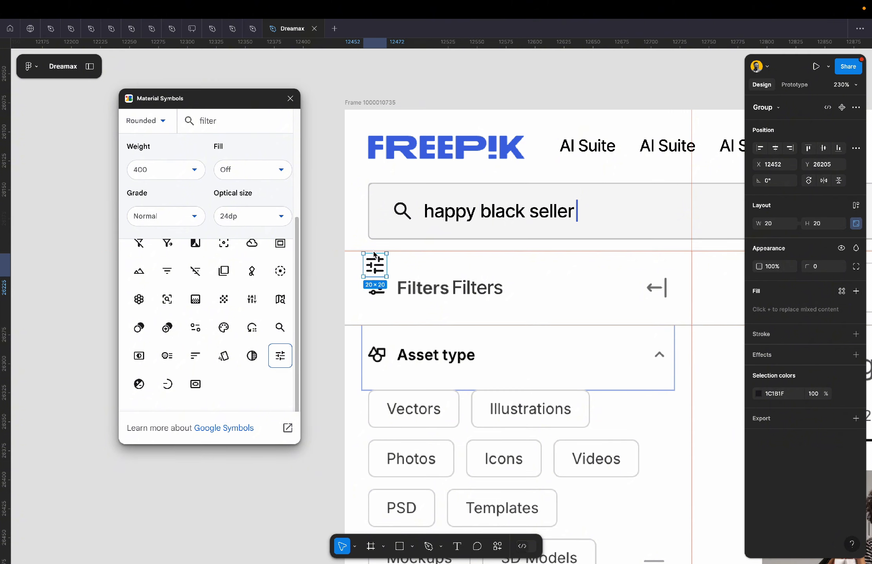
left_click_drag(373, 273, 383, 271)
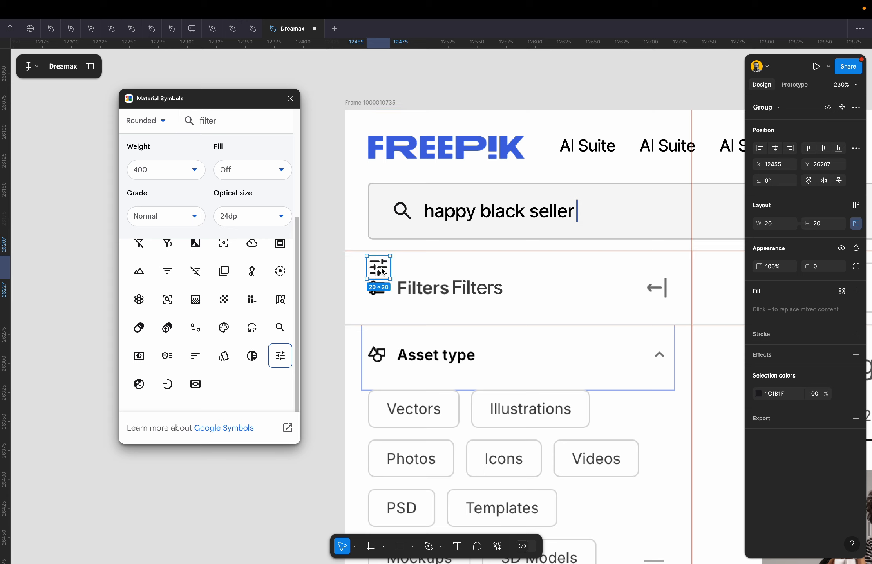
left_click_drag(553, 270, 662, 270)
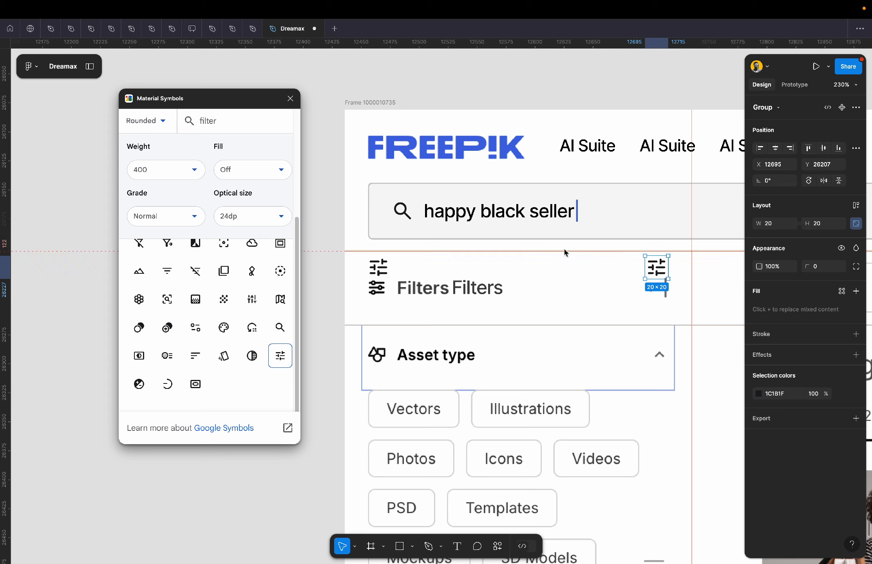
Search the symbols for "side" with Fill set to On and replace the copied icon with dock_to_left.
double_click(232, 123)
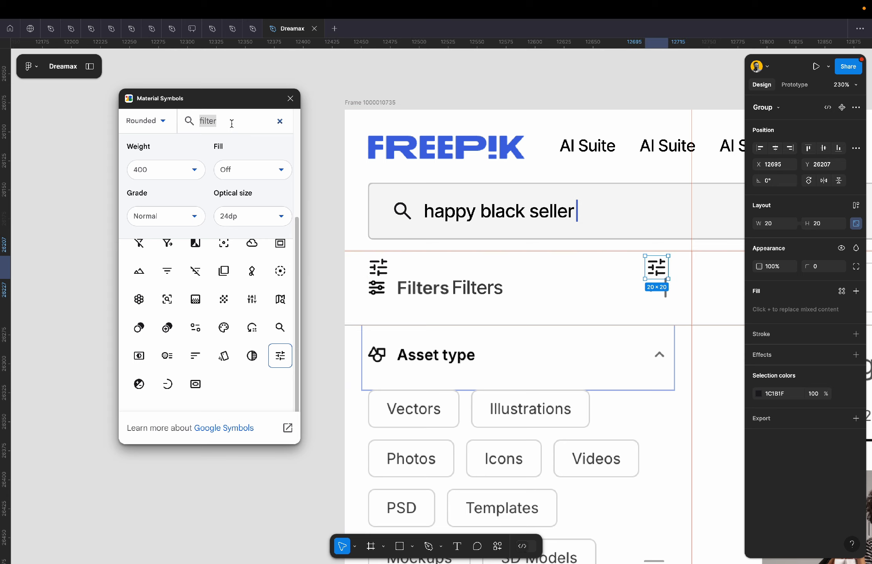
type("side ba")
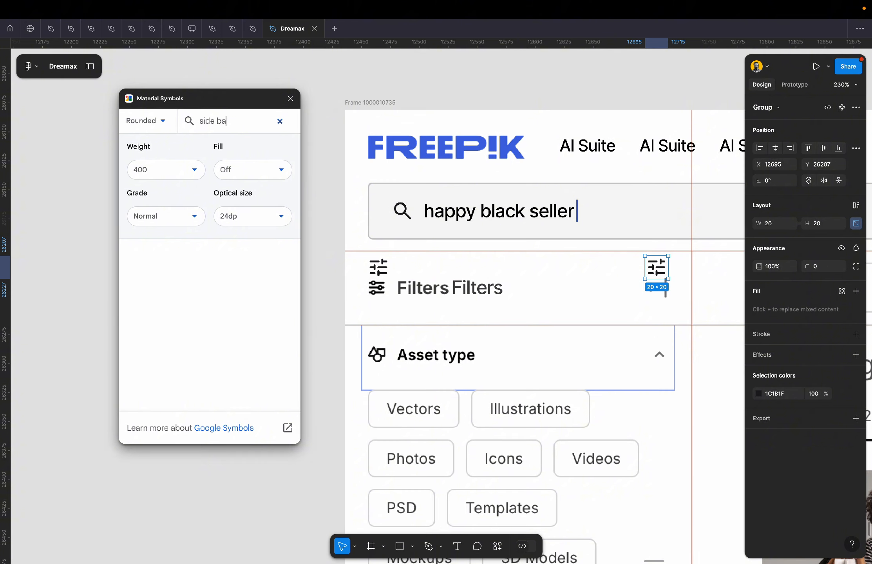
key("BackSpace")
key("BackSpace")
key("BackSpace")
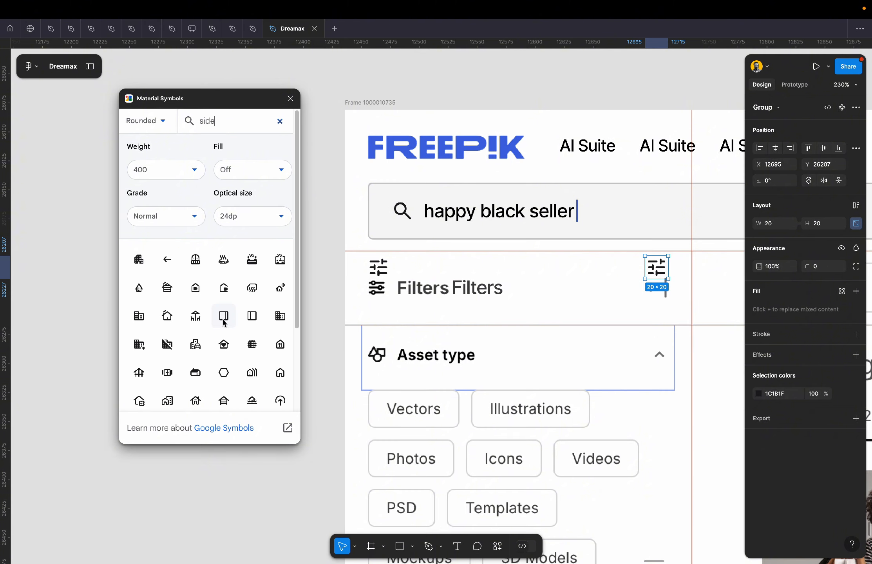
left_click(252, 170)
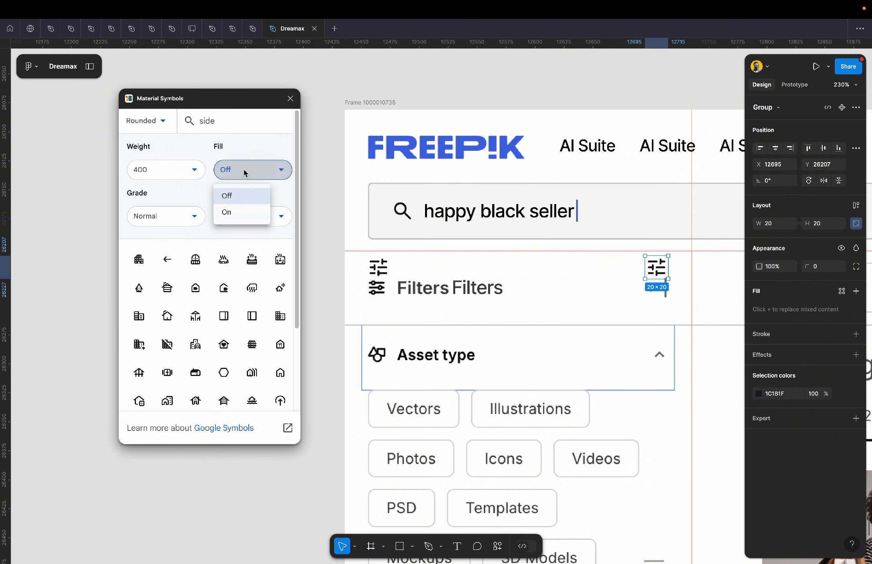
left_click(241, 215)
left_click(224, 317)
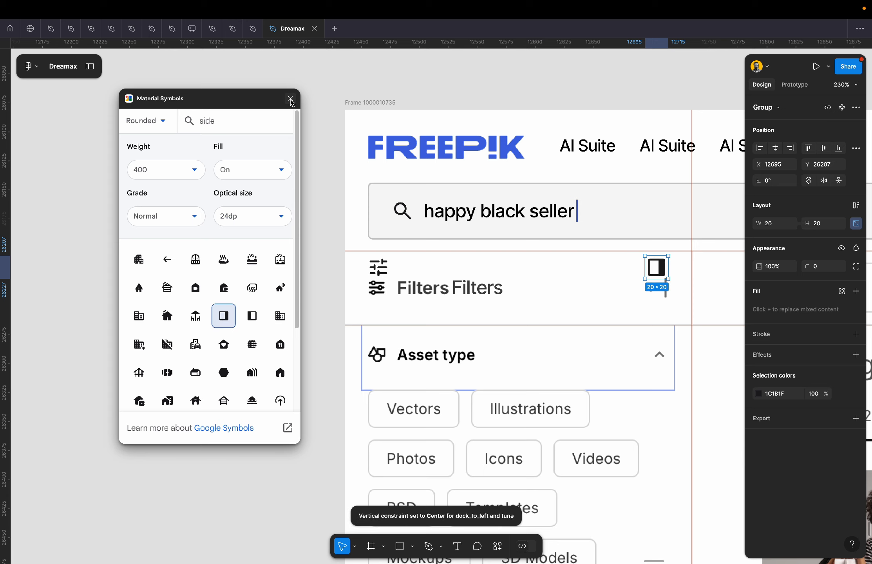
Place the dock_to_left icon over the original collapse arrow and the sliders icon over the original Filters icon.
mouse_move(660, 273)
left_mouse_down()
mouse_move(661, 297)
mouse_move(662, 284)
left_mouse_up()
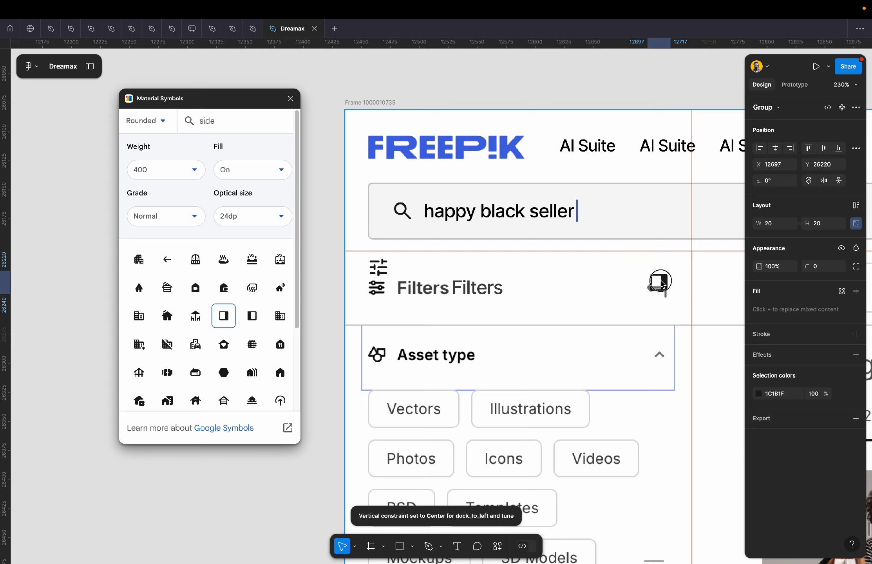
left_click(653, 238)
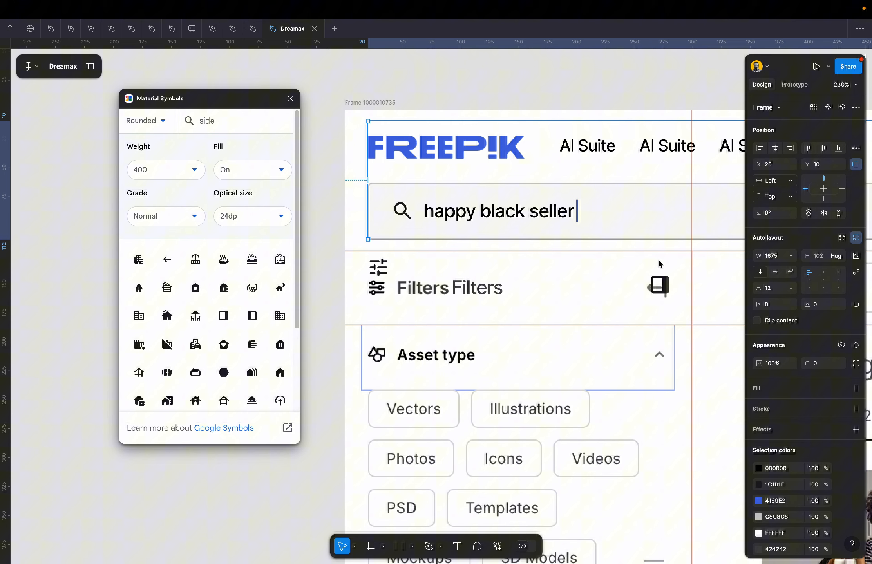
left_click(664, 289)
left_click_drag(664, 289, 661, 295)
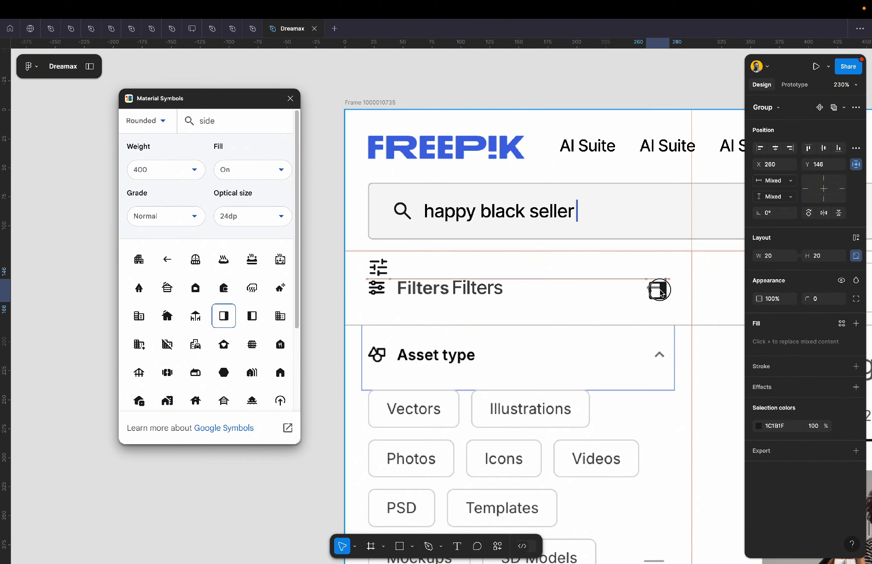
left_click(377, 267)
mouse_move(378, 266)
left_mouse_down()
mouse_move(316, 262)
mouse_move(317, 275)
mouse_move(378, 286)
left_mouse_up()
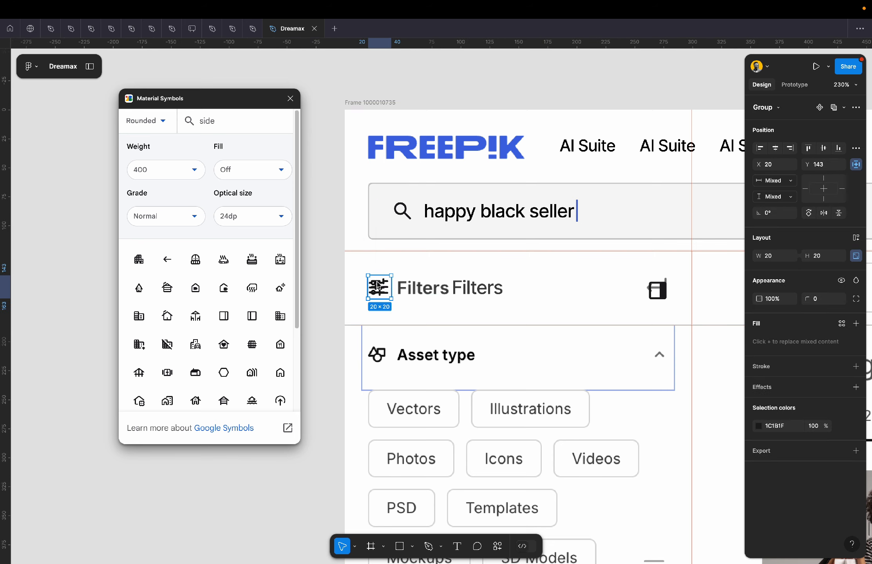
Group the sliders icon with the Filters text placed beside it in auto layout, and wrap that group with the dock_to_left icon in an outer auto layout.
left_click_drag(474, 289, 417, 291)
left_click(379, 292, "shift")
key("shift+a")
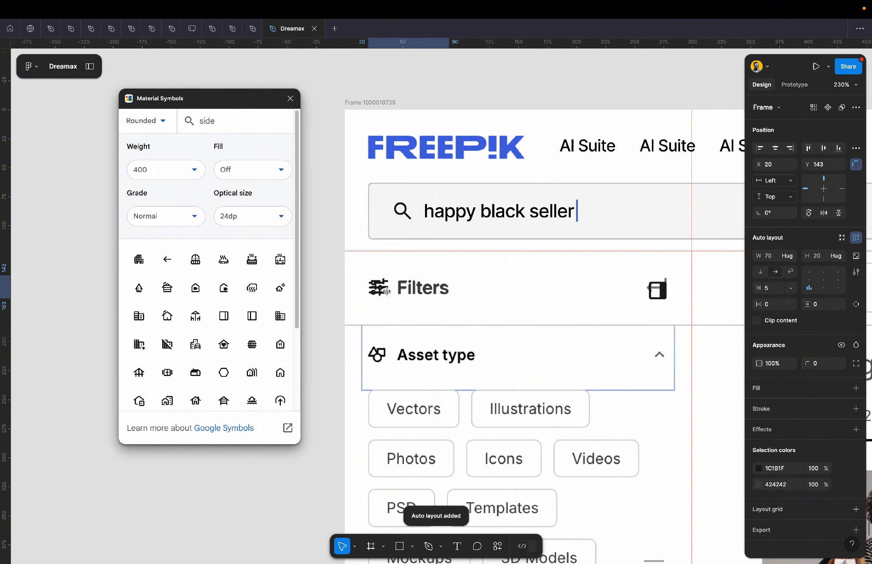
left_click(658, 289, "shift")
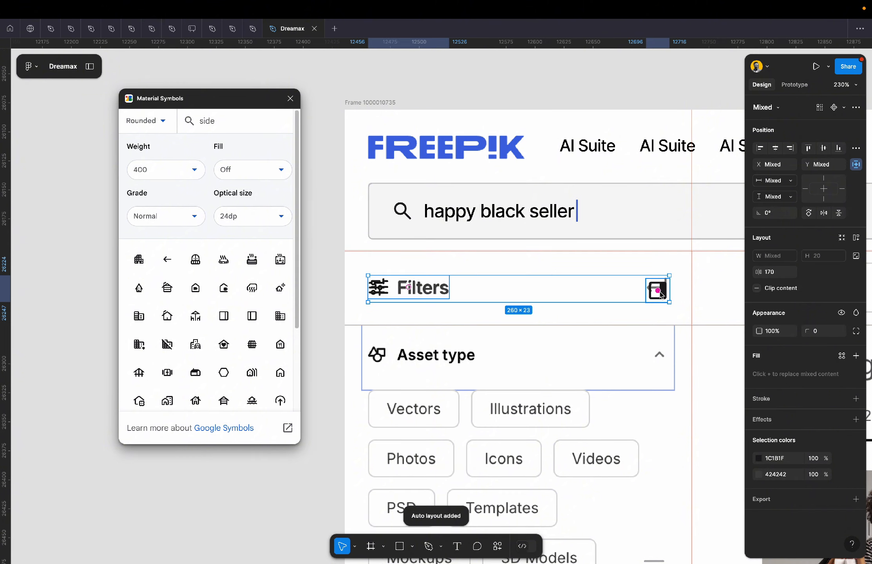
key("shift+a")
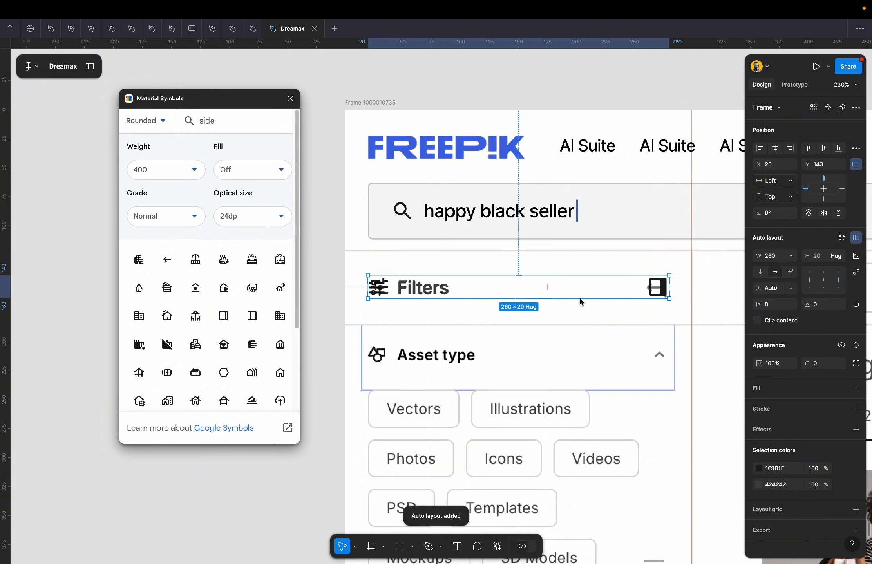
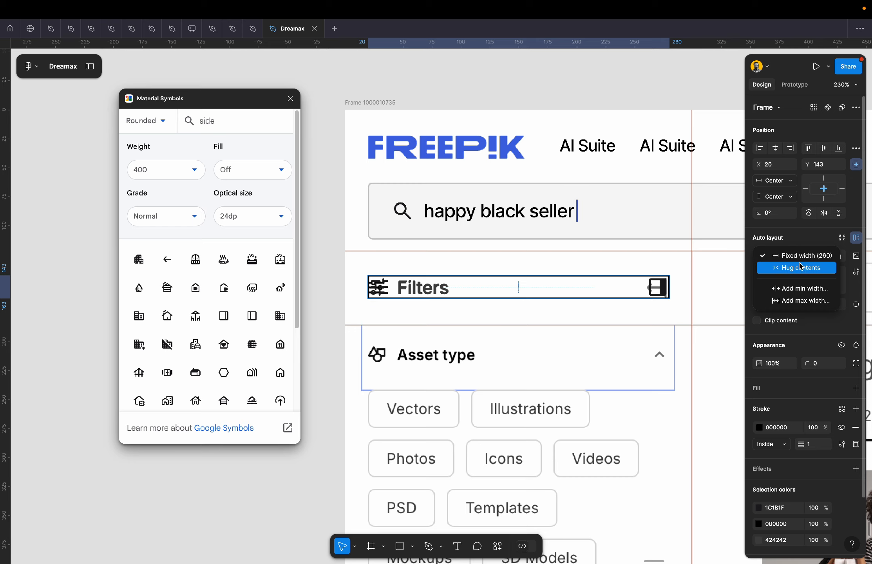
Set the Filters row's width to hug contents and its horizontal padding to 20.
left_click(804, 270)
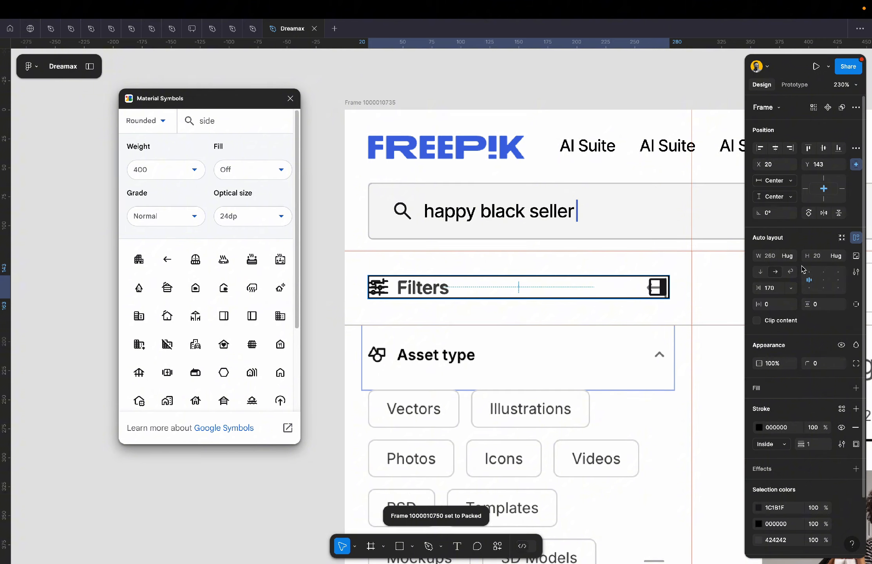
left_click(792, 259)
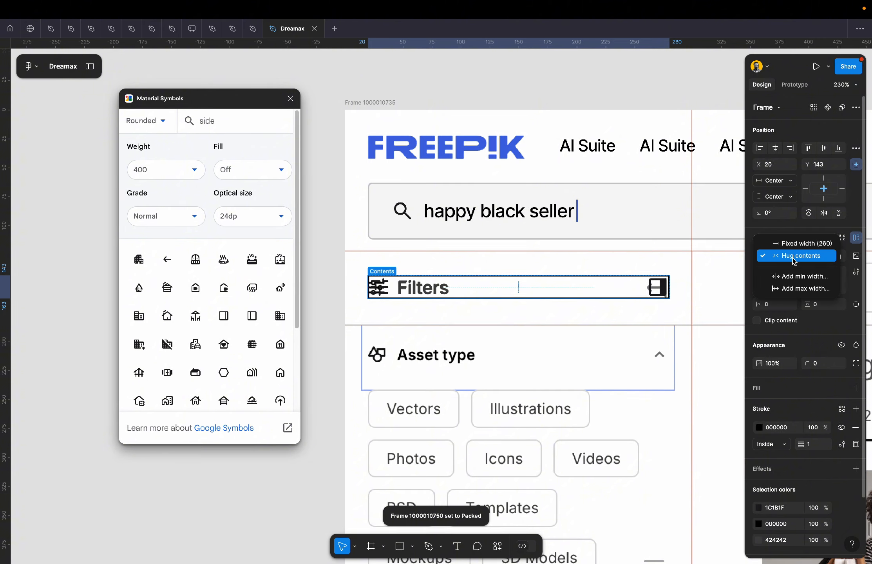
left_click(804, 332)
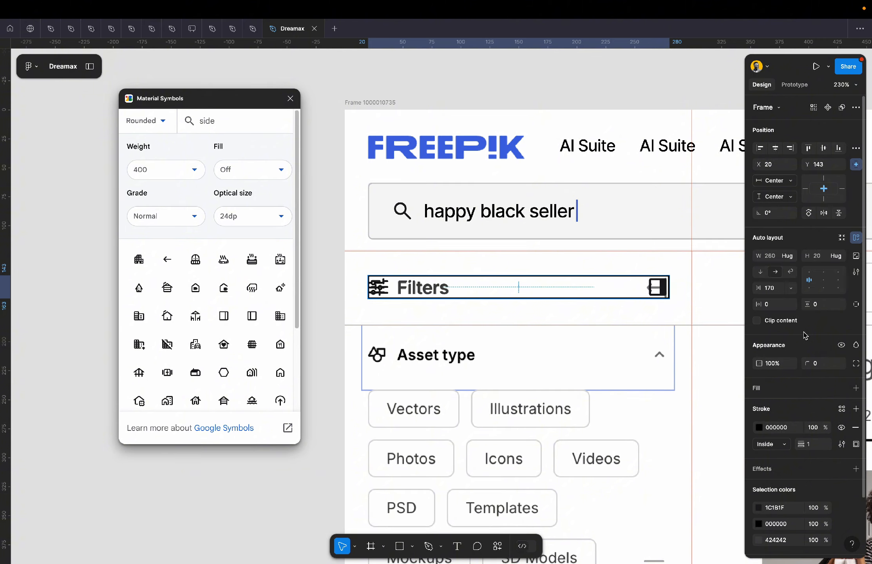
left_click(773, 307)
type("20")
key("Return")
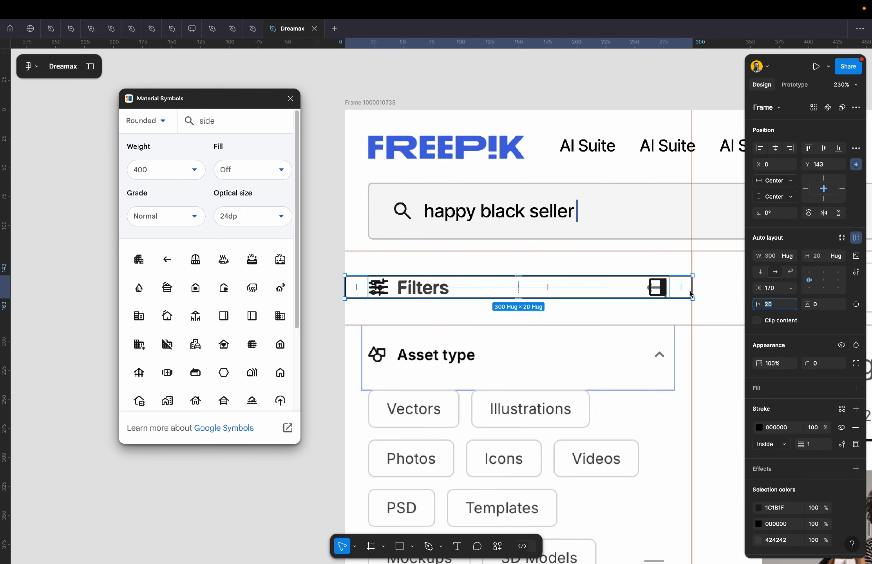
scroll(691, 293, "up", 10)
scroll(691, 293, "down", 8)
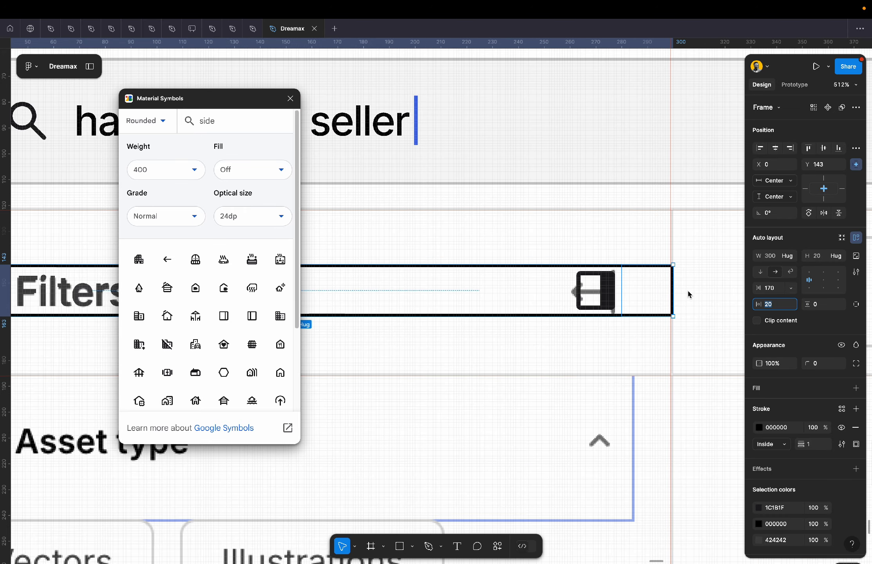
scroll(690, 294, "down", 4)
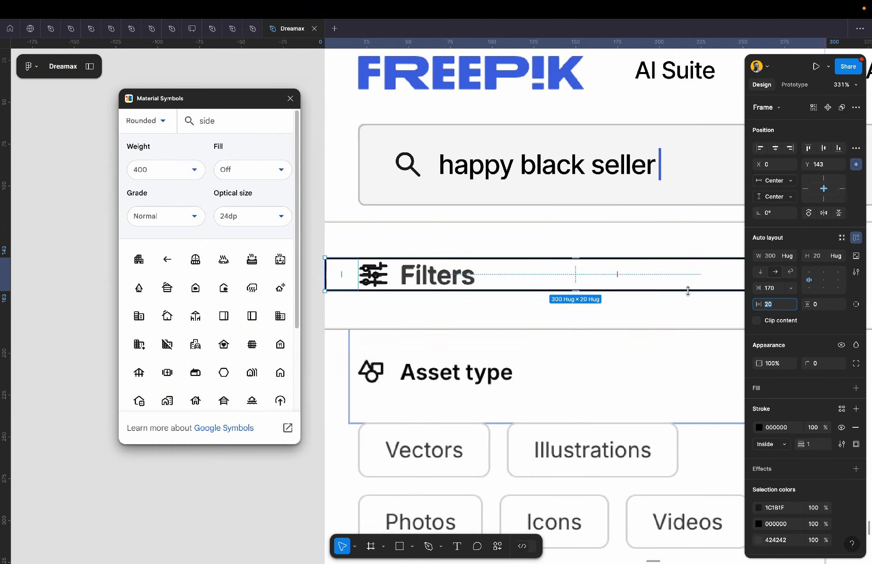
Set the Filters row's vertical padding to 22 so its height matches the reference header band.
scroll(690, 294, "right", 3)
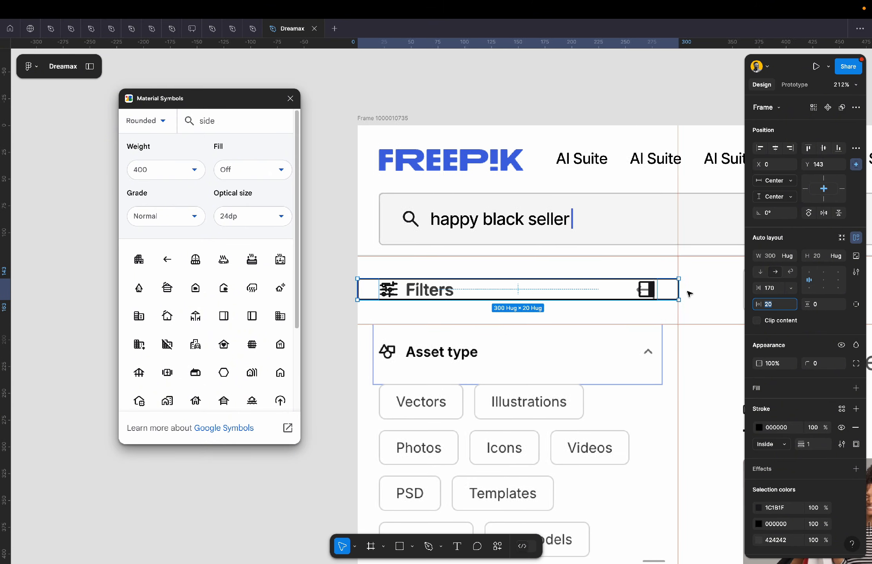
left_click(824, 306)
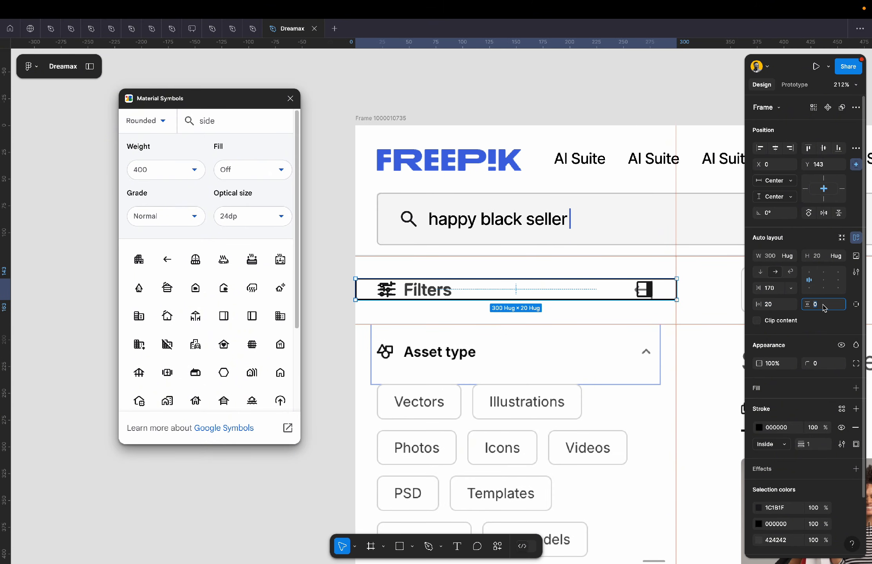
type("10")
key("Return")
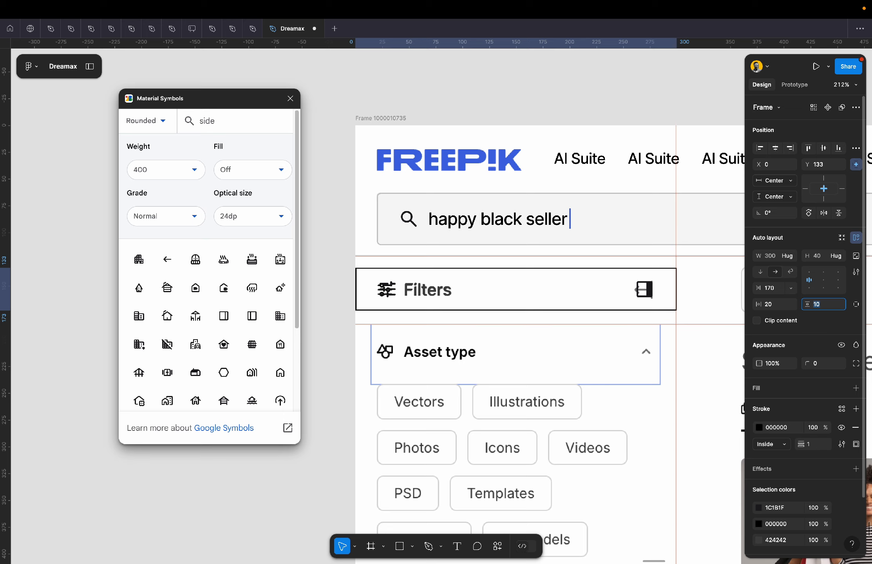
type("20")
key("Return")
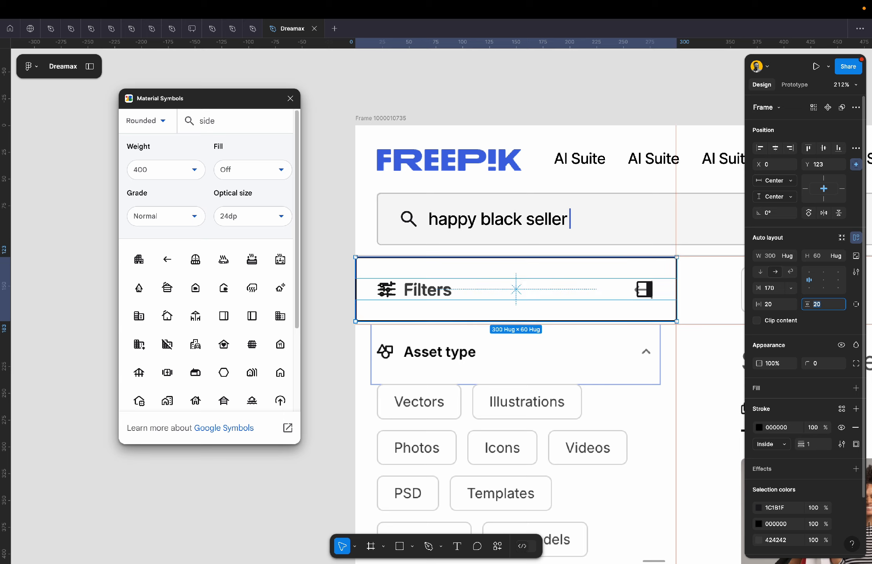
key("shift+2")
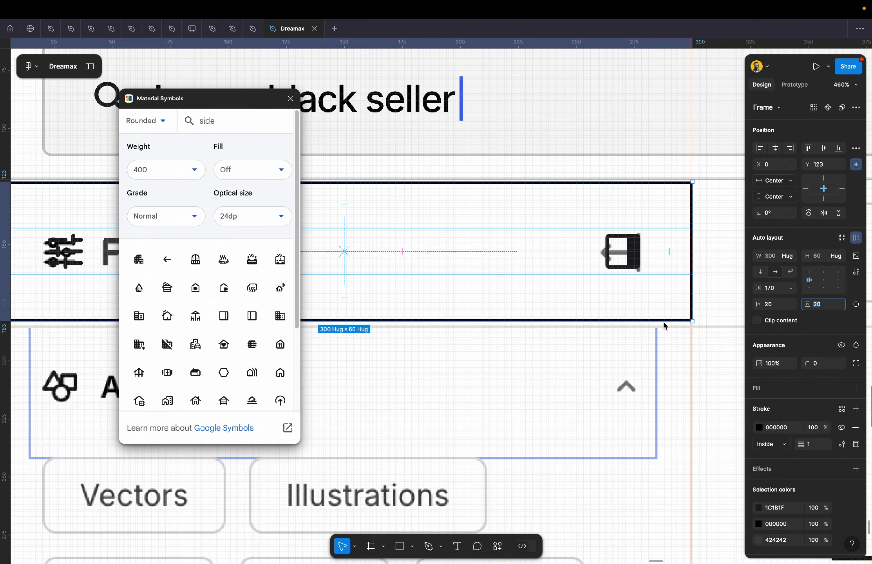
key("Up")
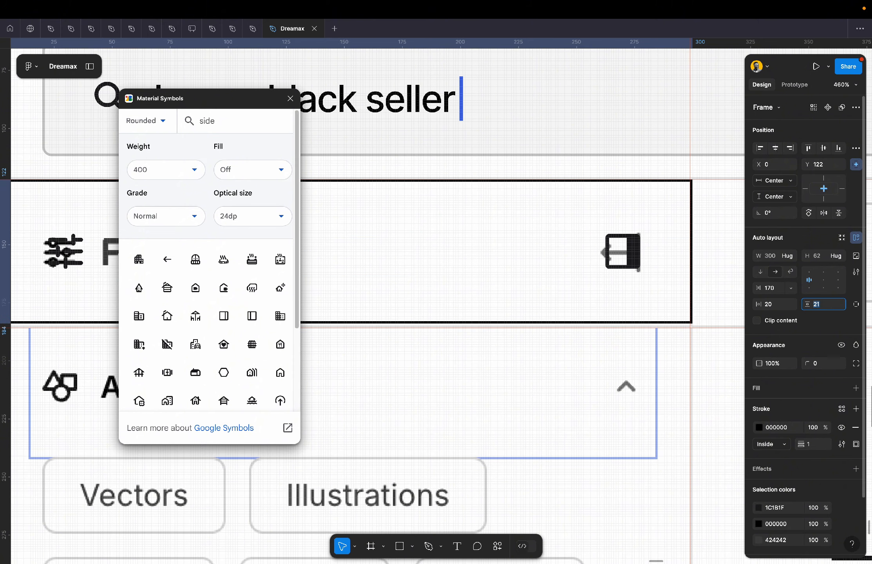
key("Up")
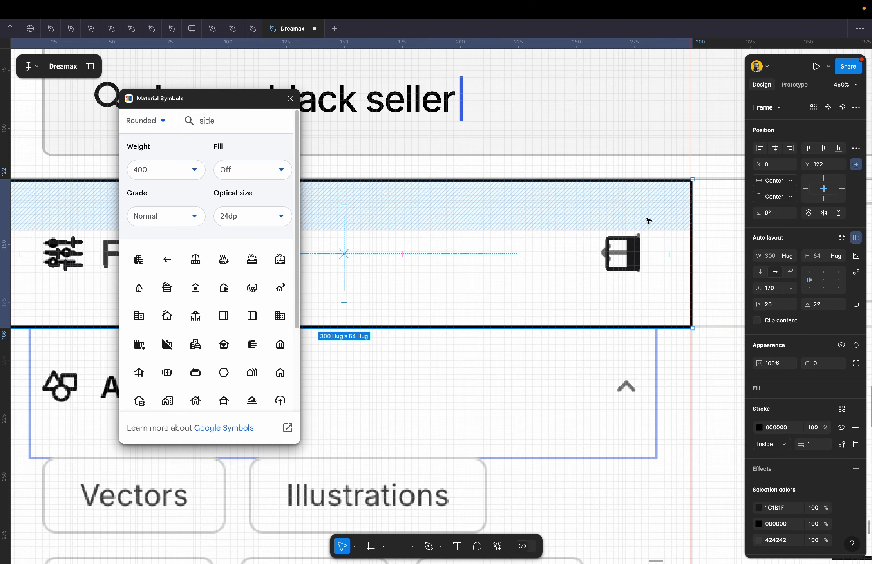
Duplicate the Filters row directly below itself at Y 186, over the original Asset type header.
scroll(649, 221, "down", 5)
scroll(649, 221, "down", 5)
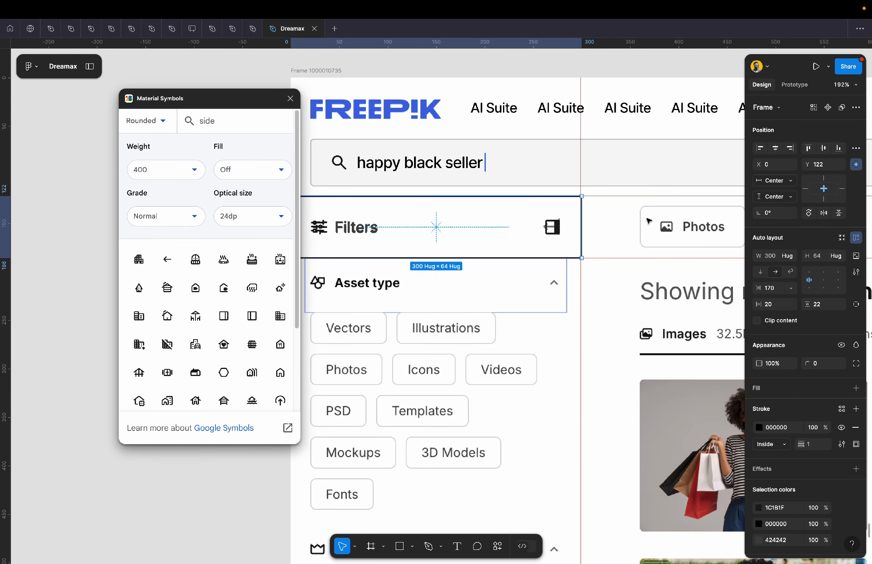
scroll(644, 223, "right", 5)
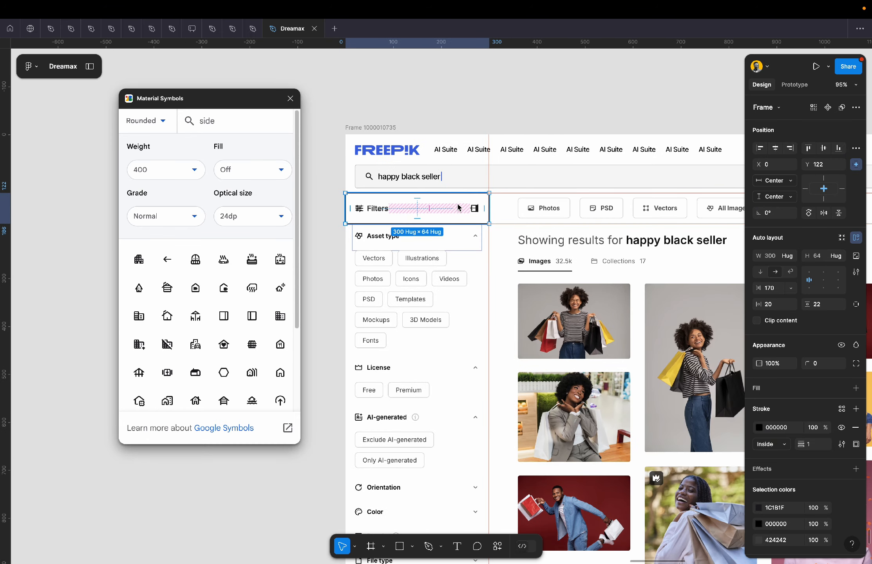
left_click_drag(458, 209, 460, 239)
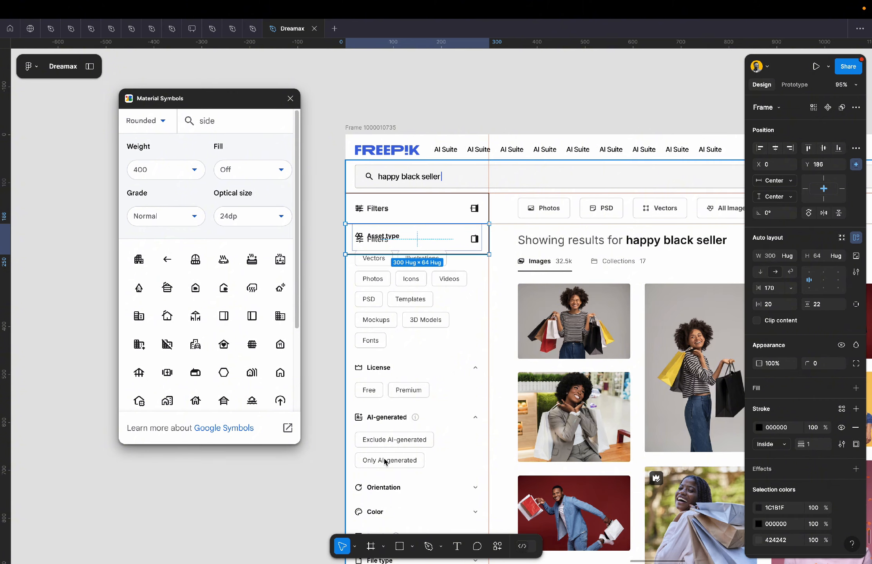
Try to change the duplicated row's text to "Asset type", undo the text change and clear the selection.
scroll(387, 249, "up", 6)
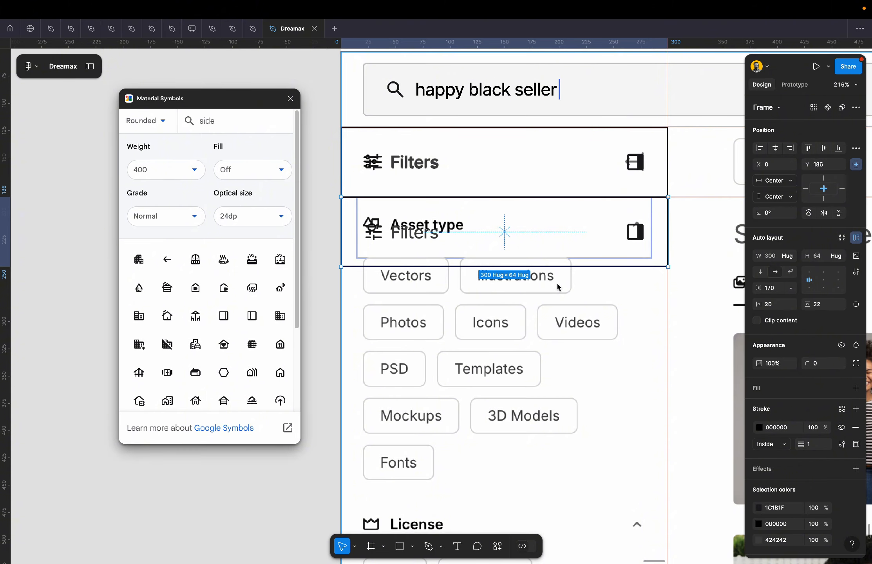
scroll(412, 214, "up", 5)
scroll(412, 213, "up", 1)
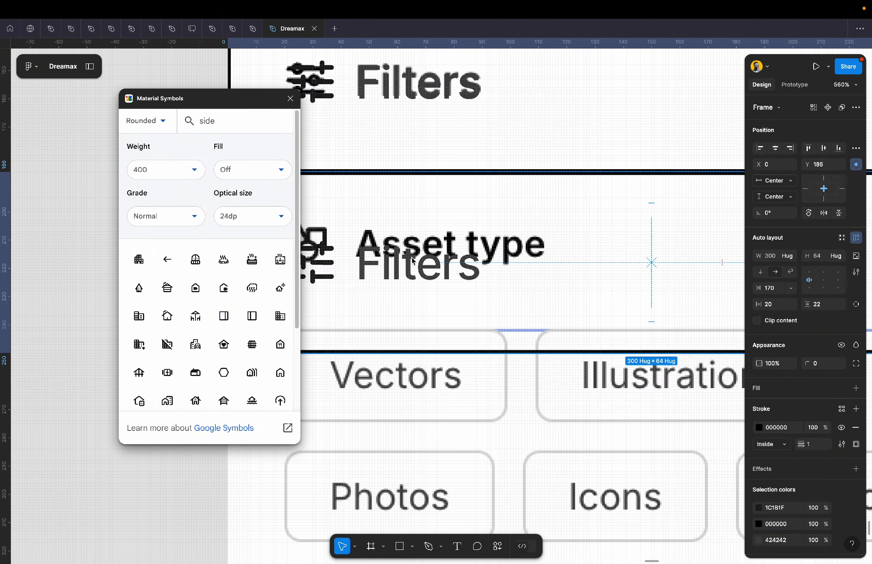
double_click(445, 270)
type("A")
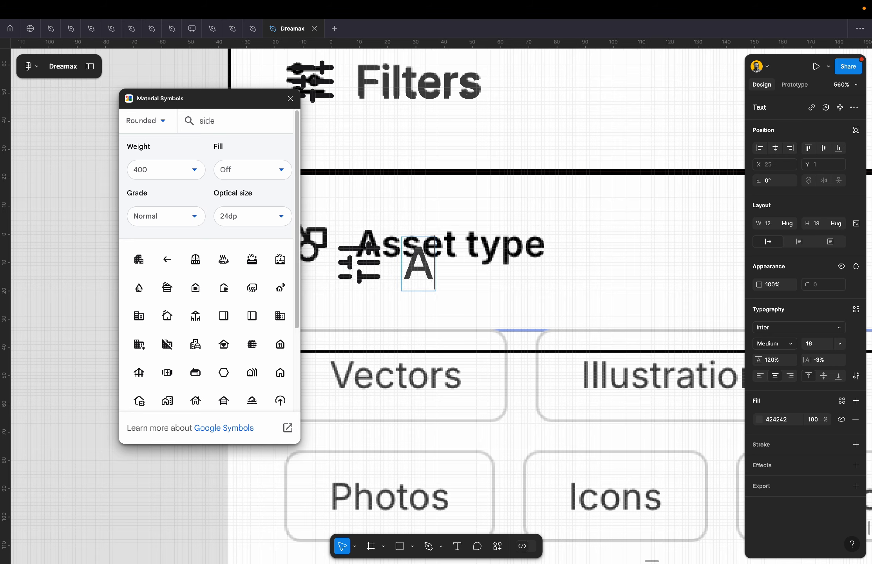
type("sset type")
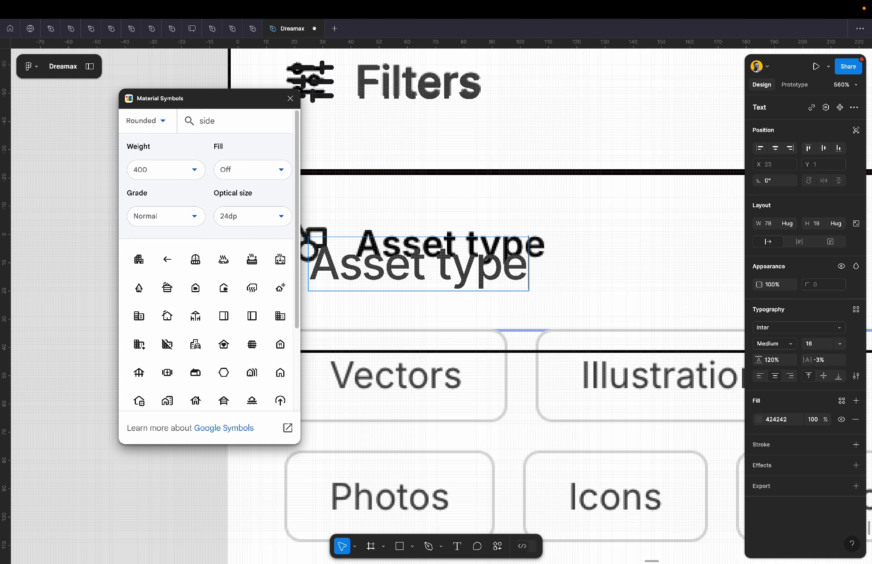
scroll(399, 269, "down", 5)
scroll(441, 271, "down", 2)
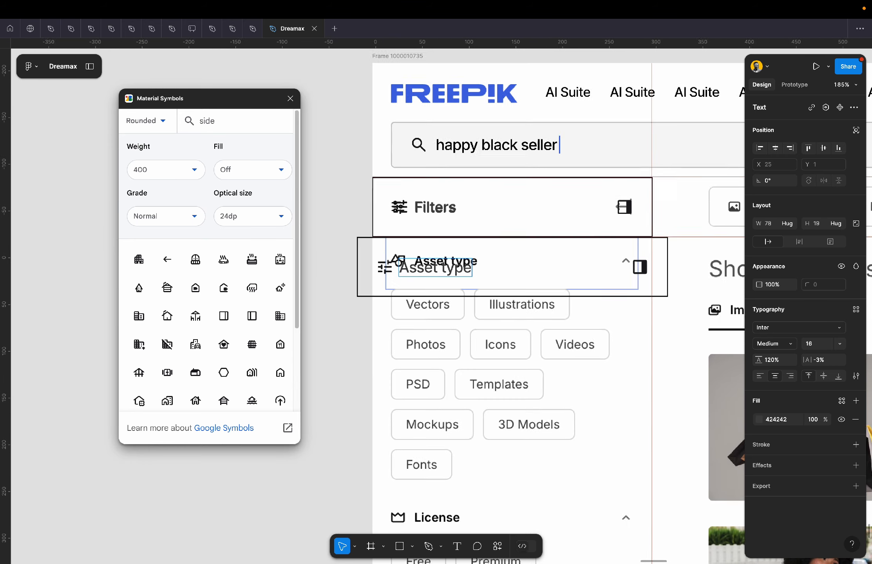
key("super+z")
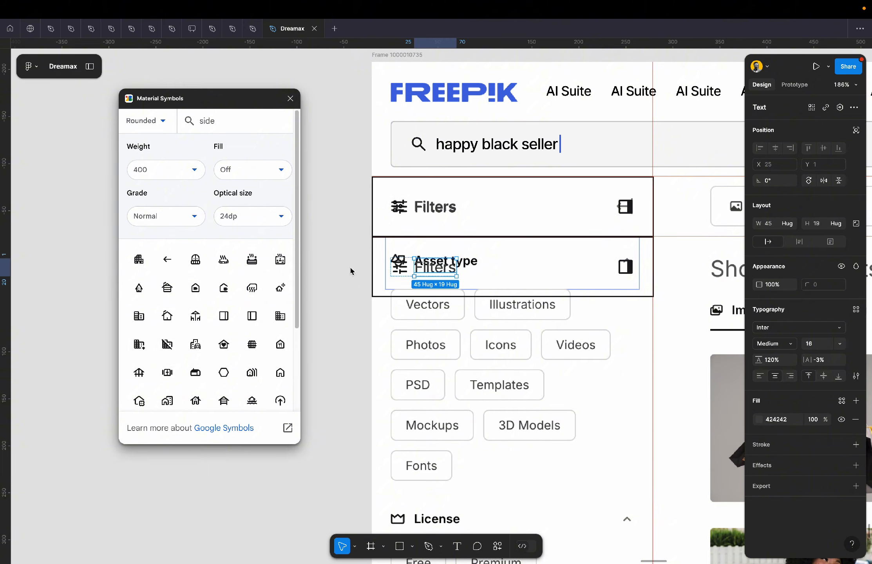
left_click(341, 278)
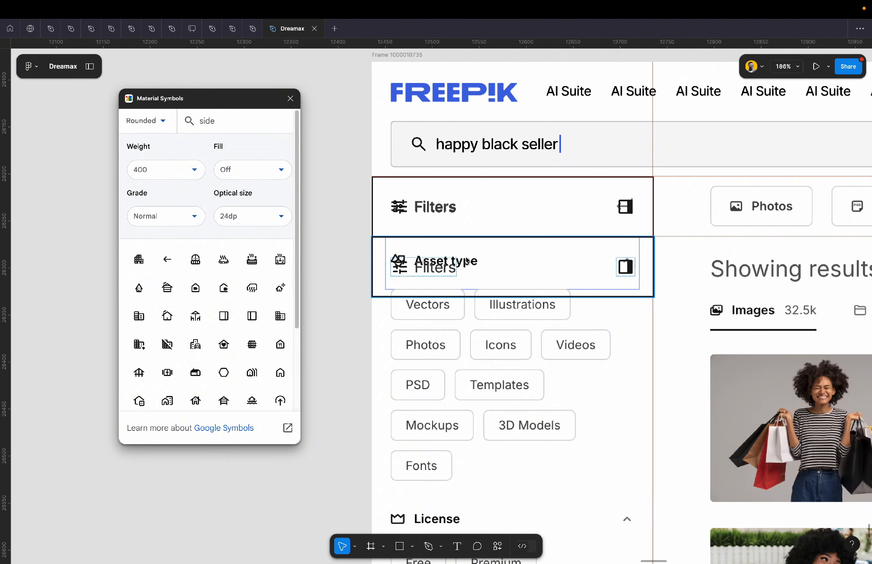
Give the duplicated row a fixed width of 300 and set its horizontal gap to Auto.
left_click(487, 257)
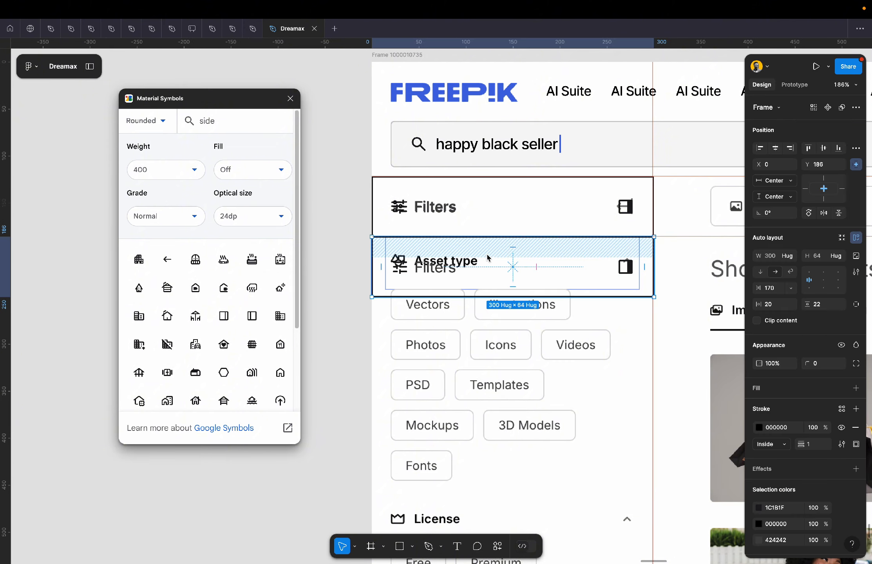
left_click(793, 257)
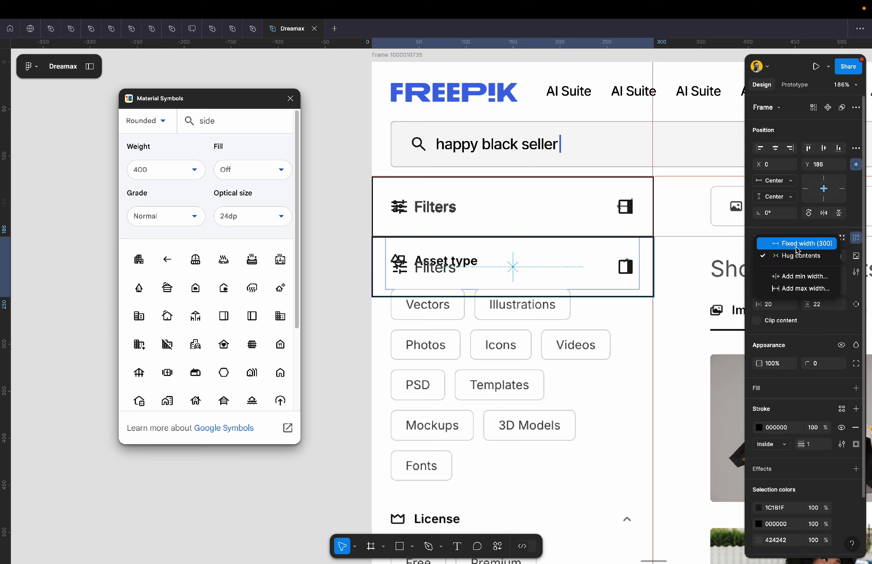
left_click(798, 244)
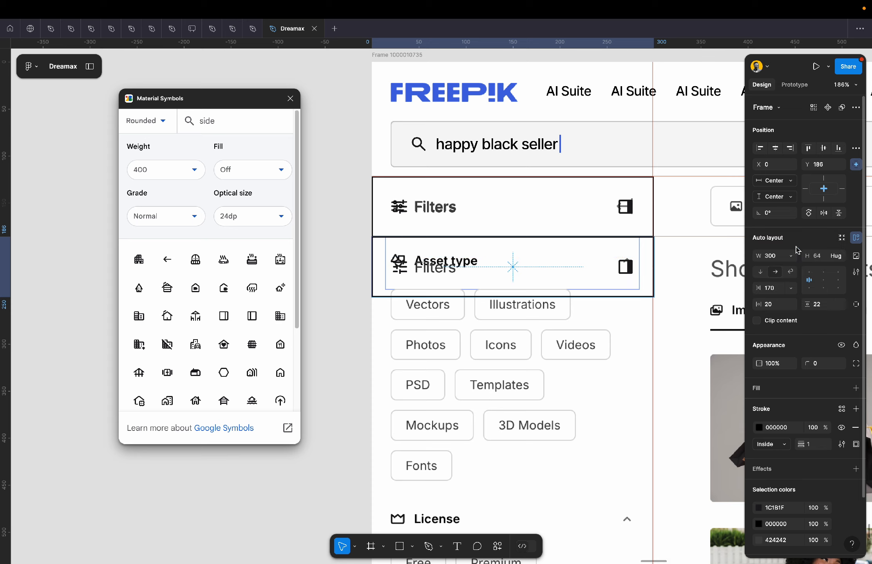
left_click(791, 289)
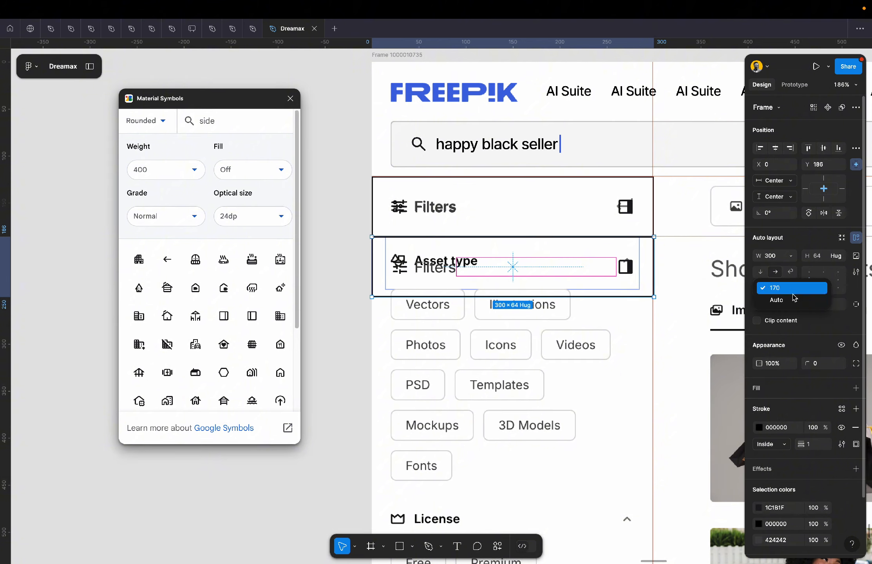
left_click(795, 299)
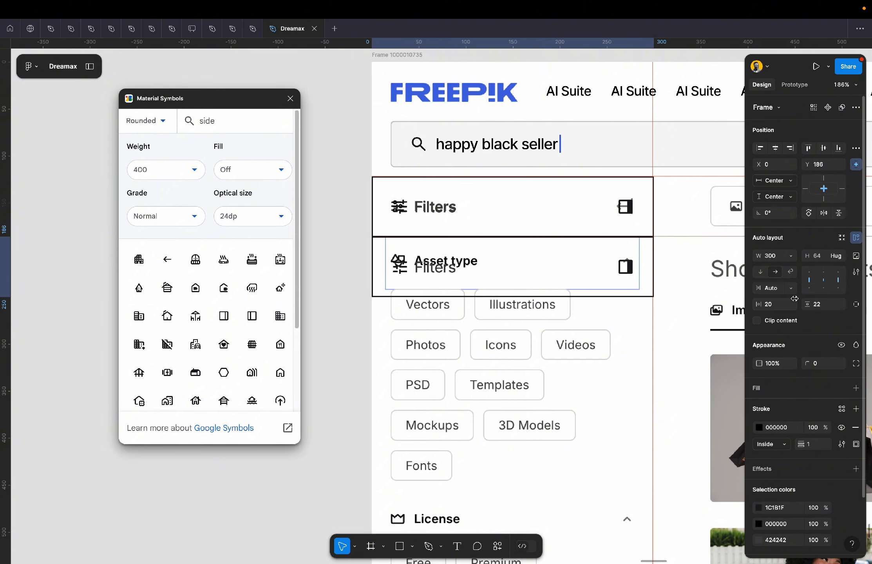
Set the original Filters row's horizontal gap to Auto.
left_click(472, 196)
left_click(791, 289)
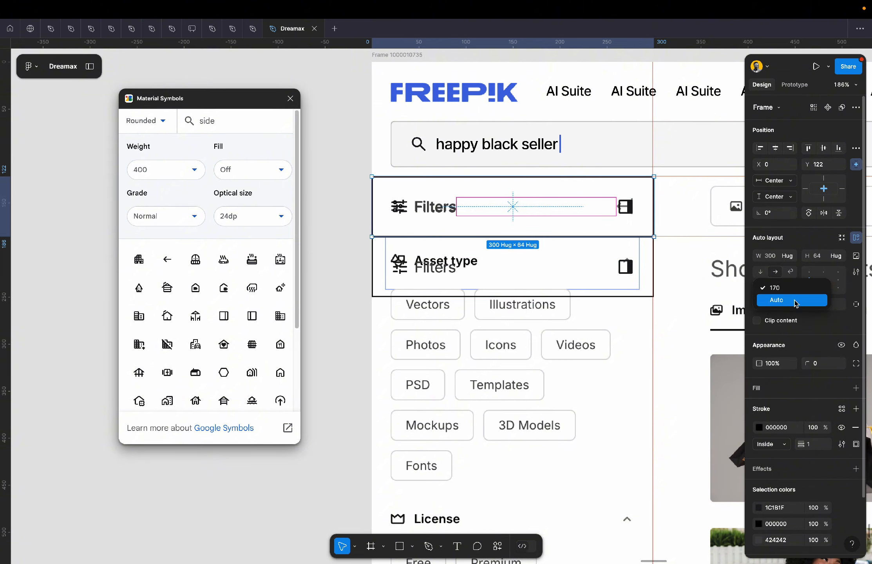
left_click(795, 300)
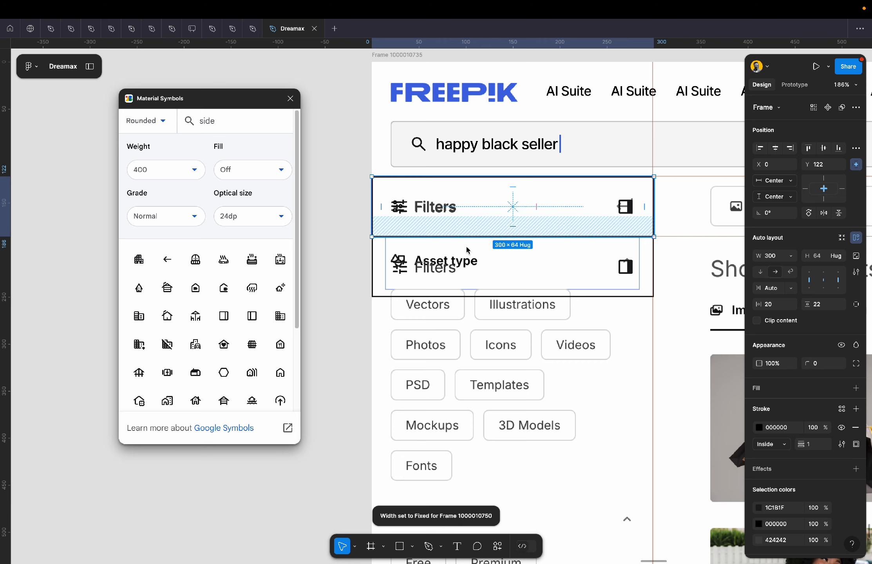
Set the duplicated row's vertical constraint to Top so it resizes from its upper edge.
scroll(457, 265, "up", 3)
left_click(506, 262)
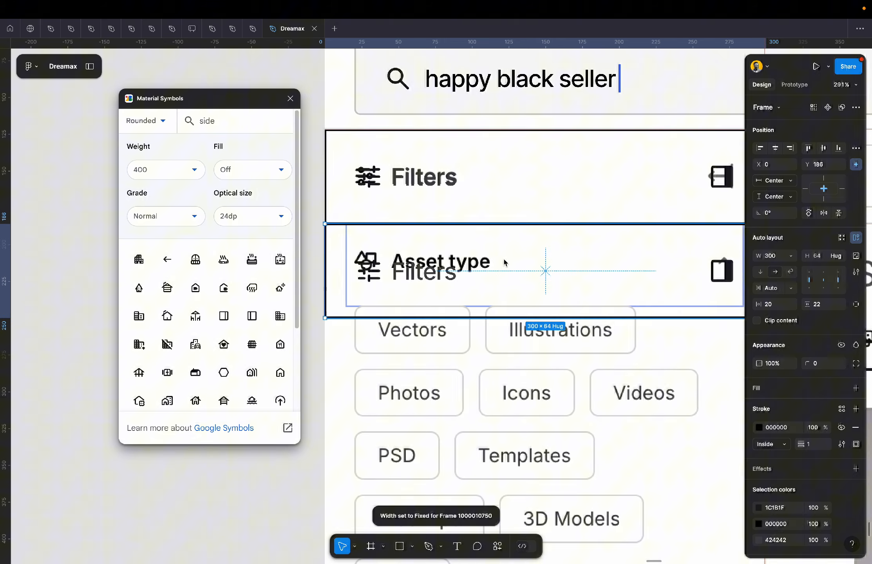
left_click(825, 305)
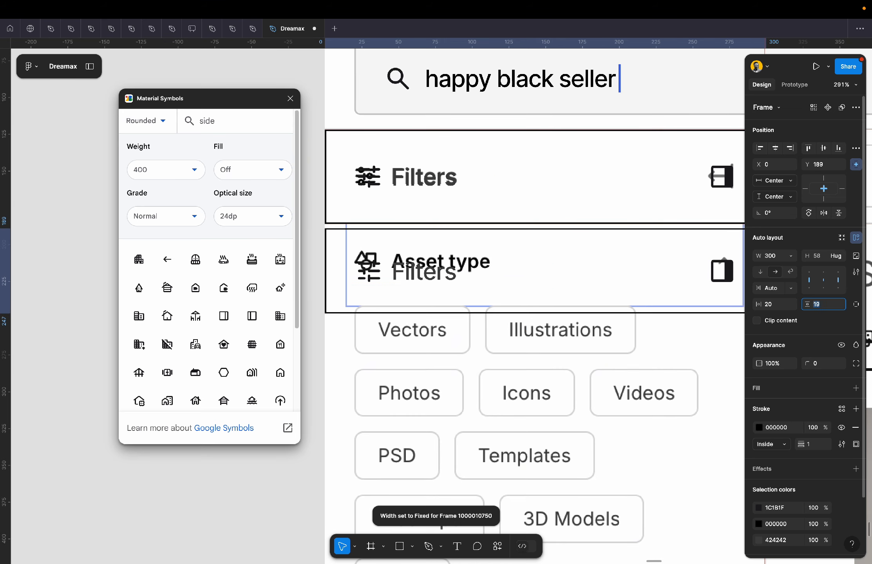
left_click(824, 180)
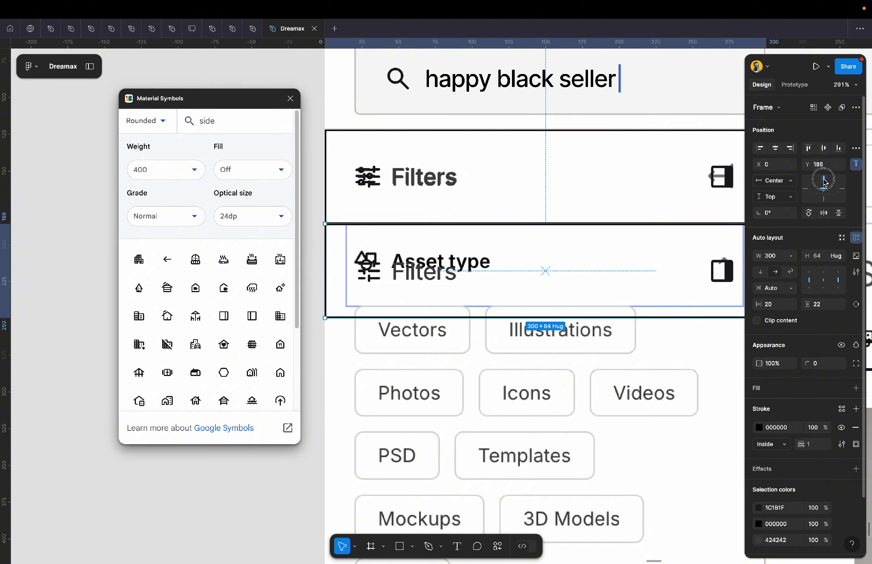
Reduce the duplicated row's vertical padding to 14 to line its contents up with the original Asset type header.
left_click(826, 308)
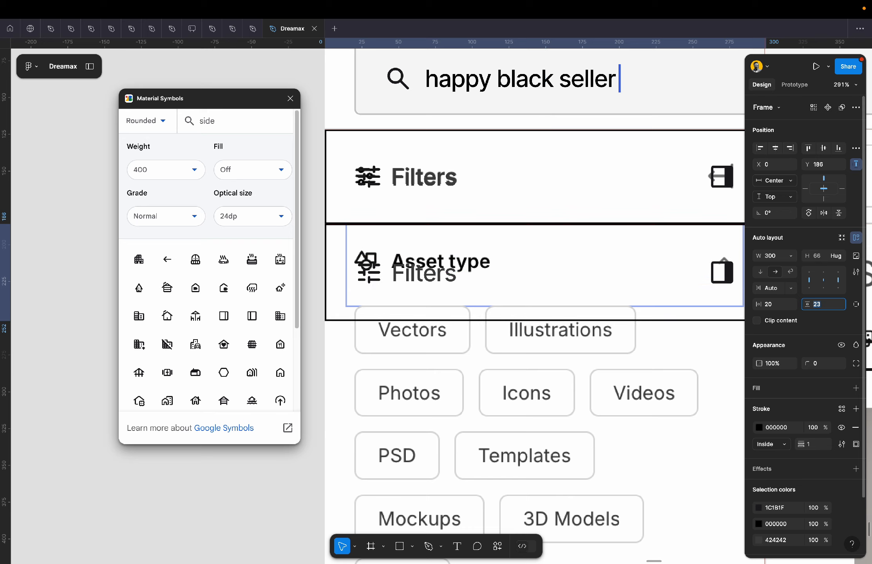
key("Down")
key("Down")
key("Down")
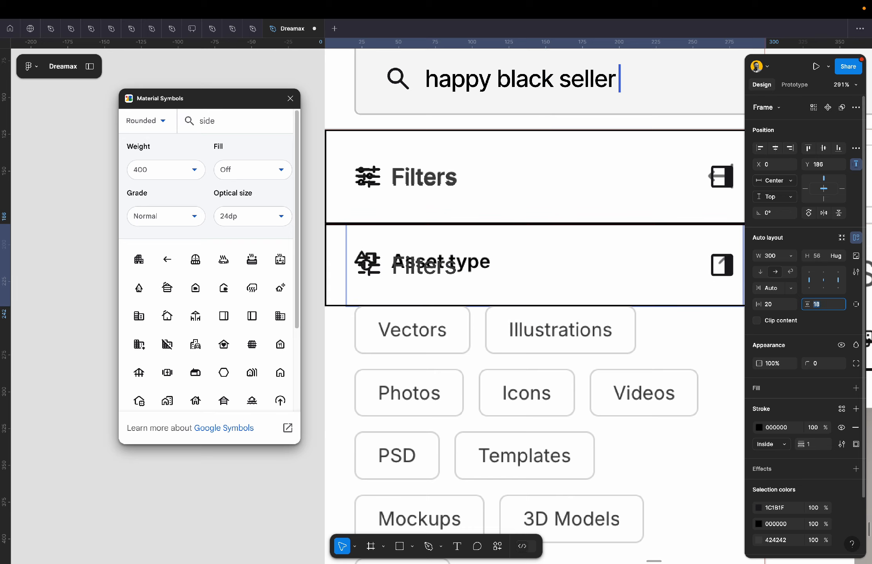
key("Down")
key("Down")
key("Down")
key("Down")
key("Down")
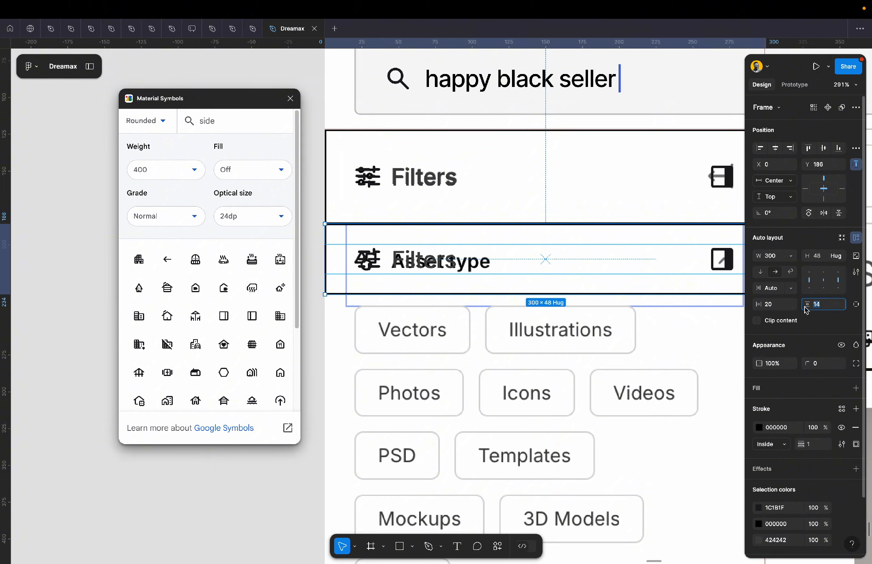
Replace the duplicated row's dock icon with keyboard_arrow_up by searching the symbols for "chevr", and close the Material Symbols plugin.
scroll(693, 261, "right", 5)
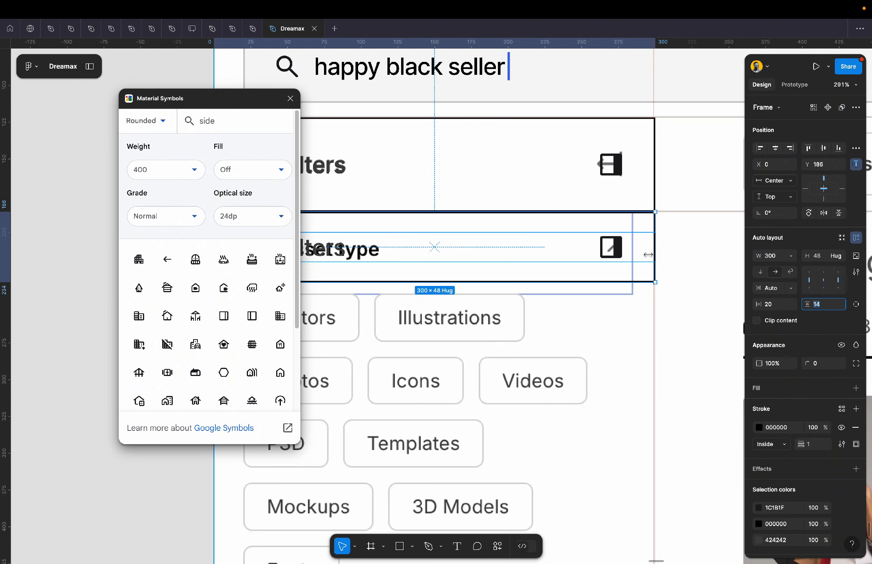
left_click(611, 247)
double_click(226, 120)
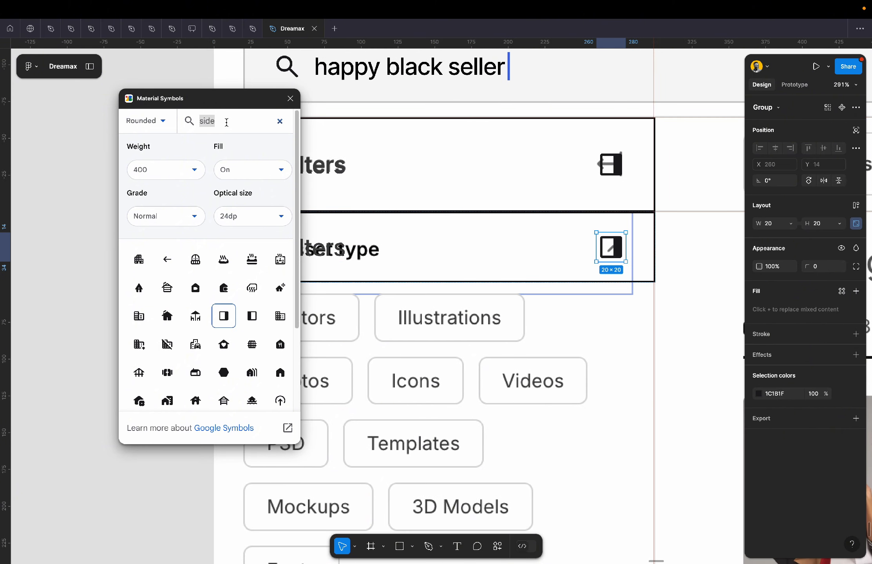
type("dow")
key("ctrl+a")
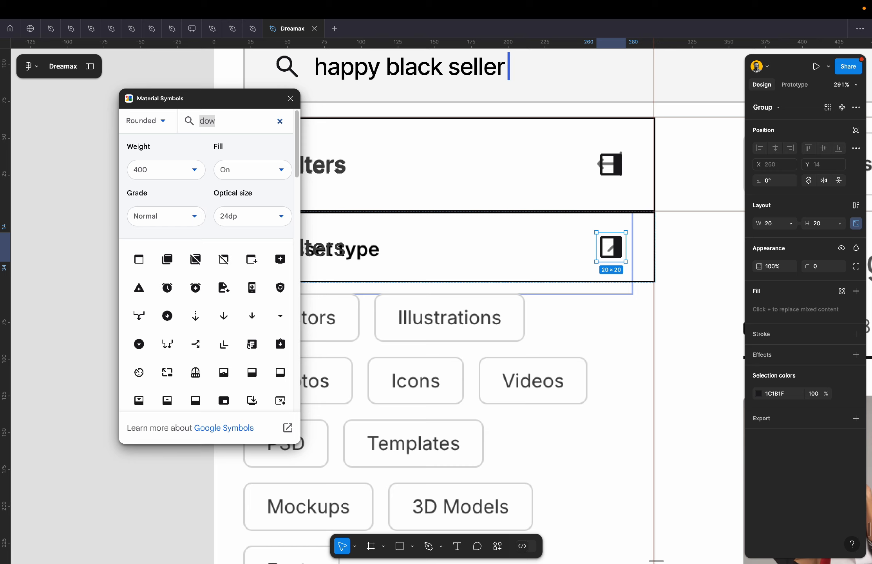
type("chevr")
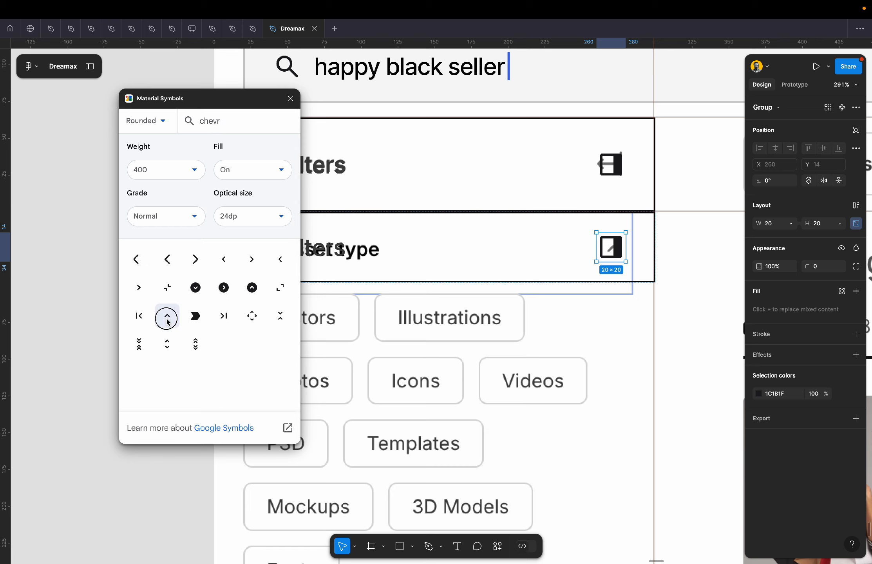
left_click(167, 318)
left_click(291, 98)
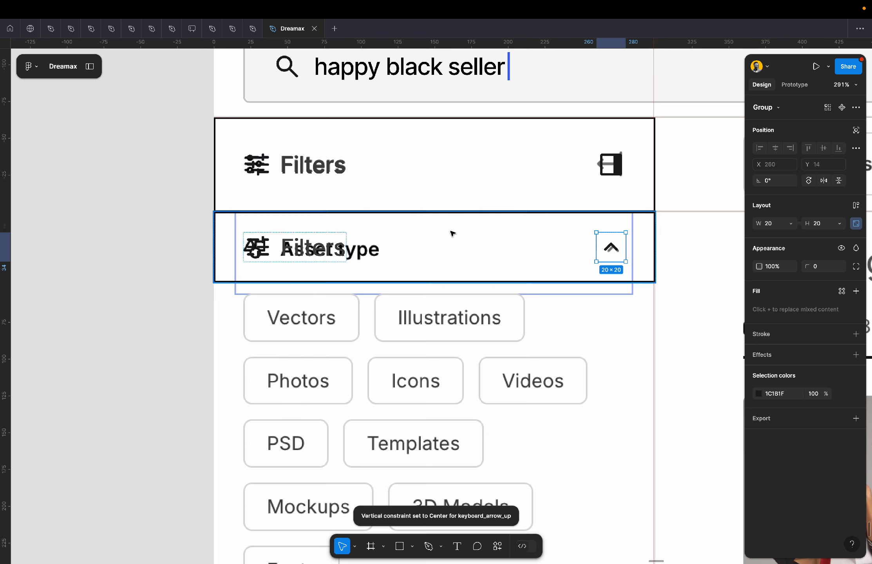
left_click(265, 251)
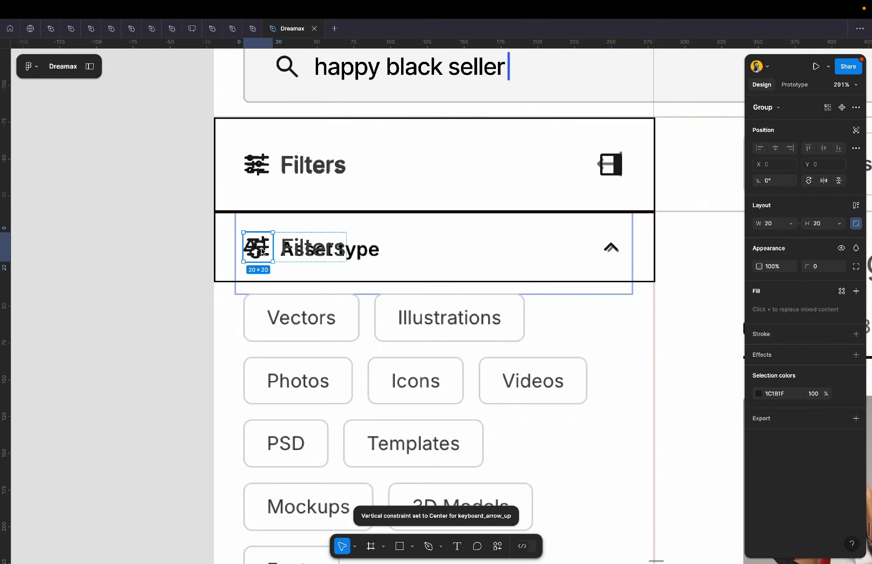
scroll(468, 429, "down", 10)
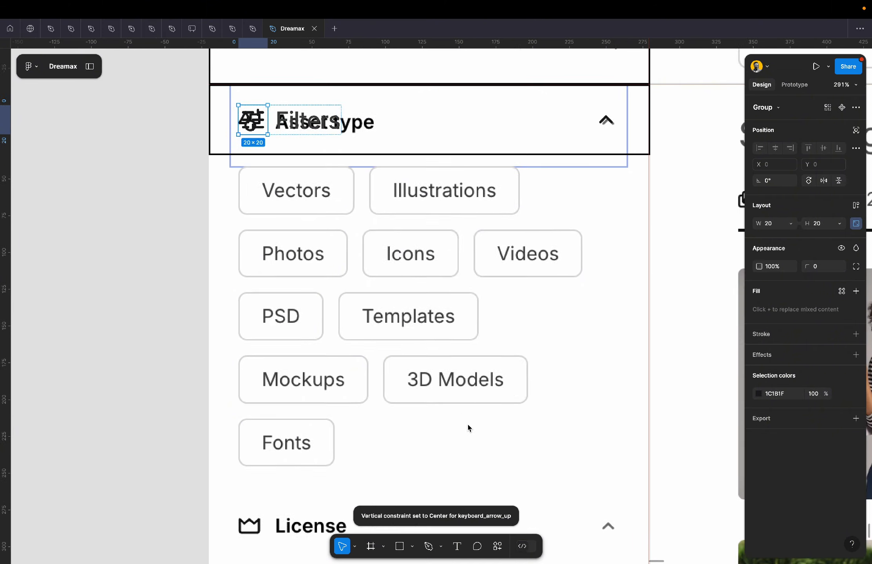
scroll(468, 429, "up", 2)
scroll(468, 429, "up", 8)
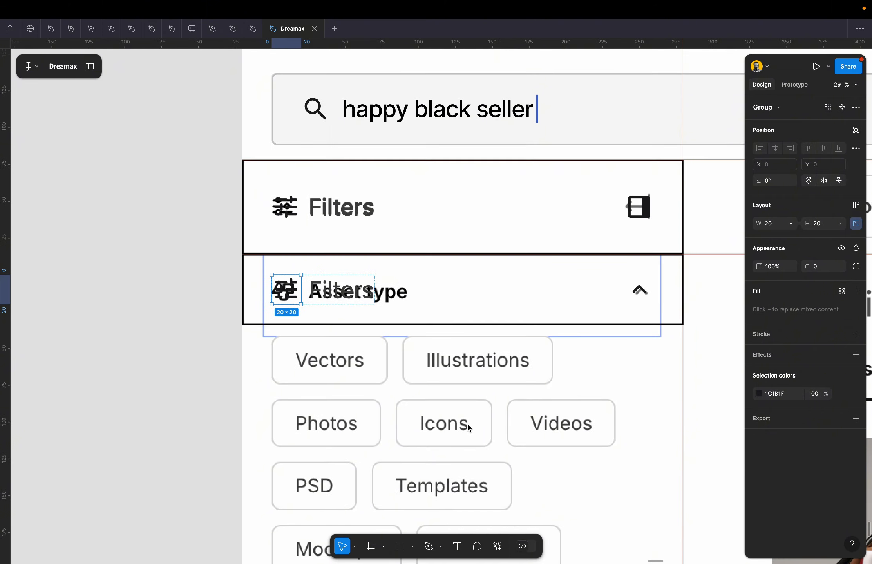
scroll(468, 427, "down", 6)
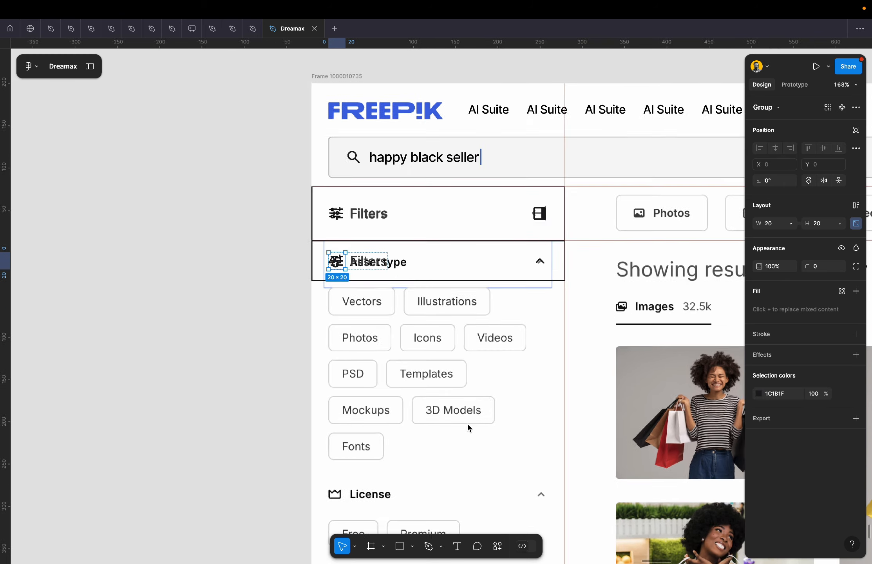
scroll(474, 423, "up", 2)
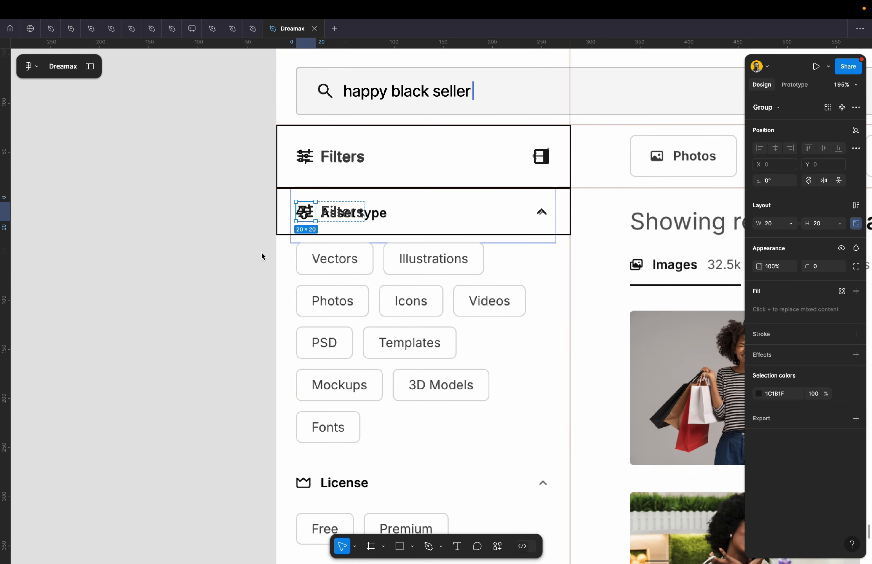
Give the duplicated Filters row a white FFFFFF fill so it covers the reference behind it.
left_click(431, 218)
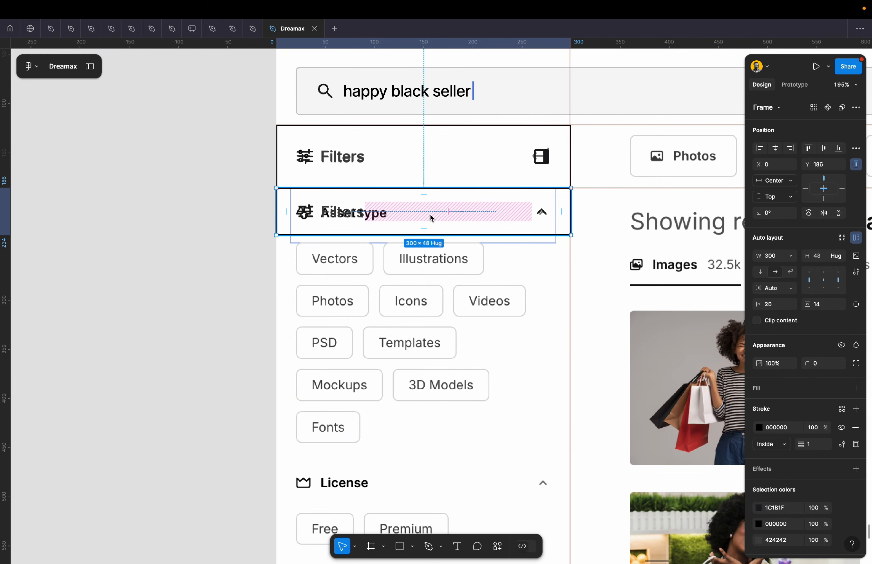
key("Return")
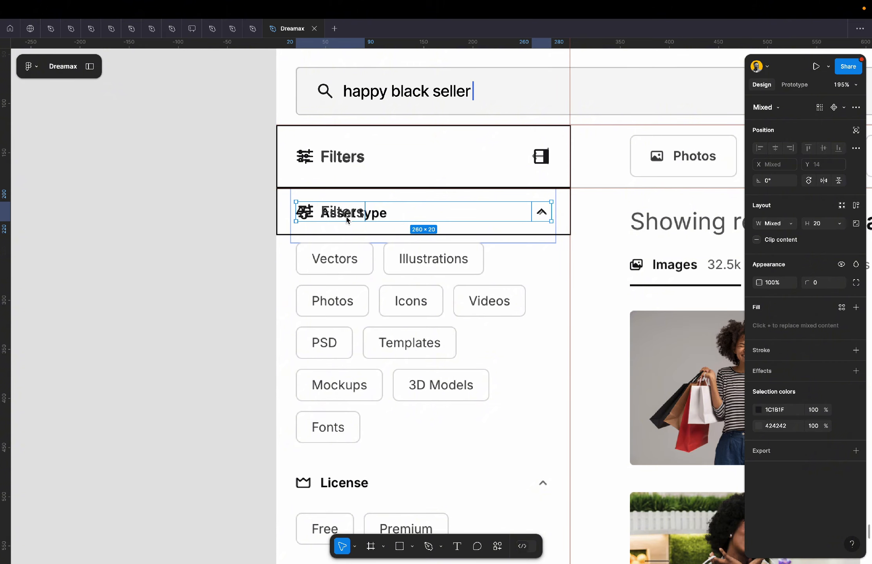
scroll(375, 211, "up", 5)
left_click(473, 185)
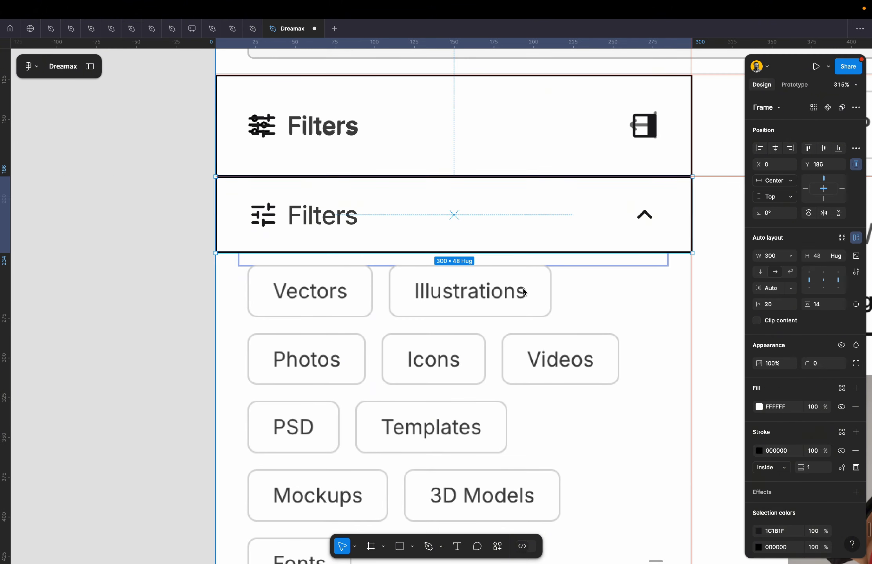
Wrap the duplicated row's icon-and-label group and its arrow icon in a nested auto layout frame.
key("Return")
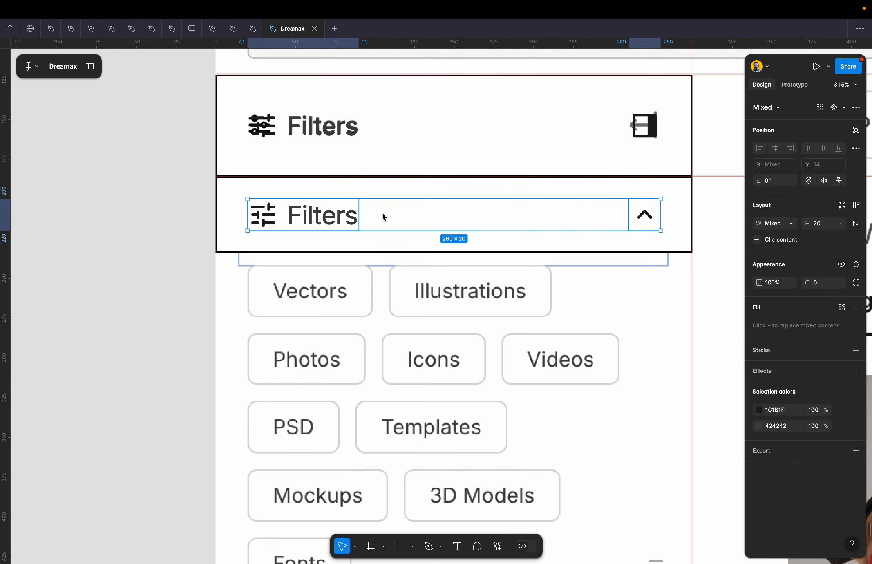
key("shift+a")
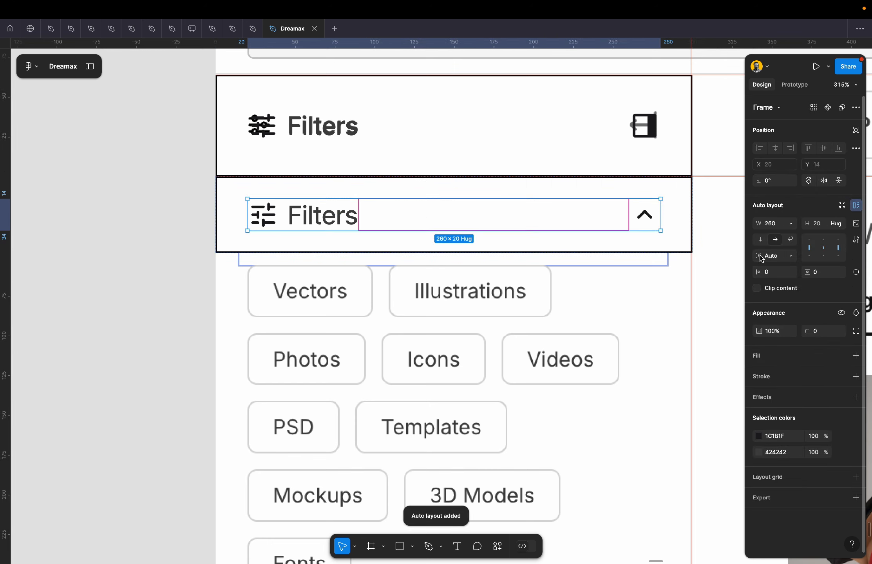
left_click(678, 194)
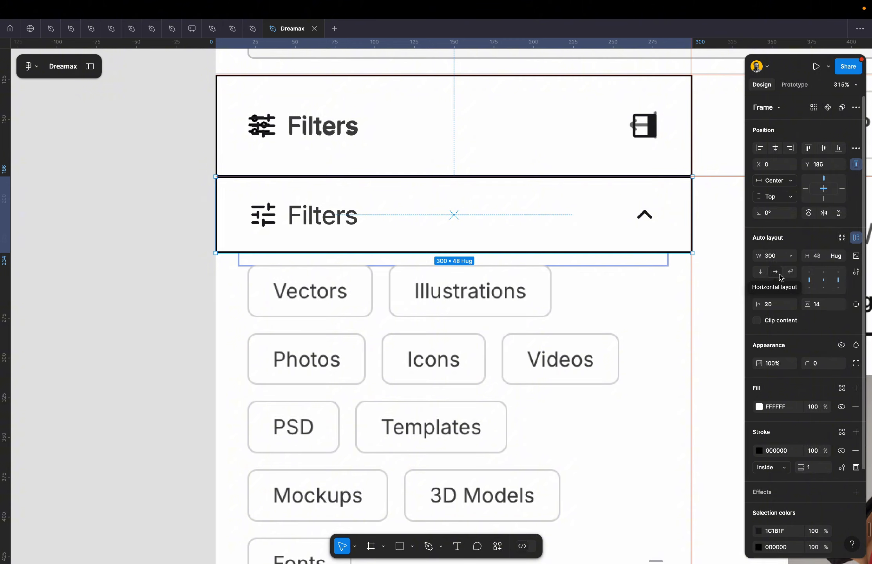
left_click(171, 296)
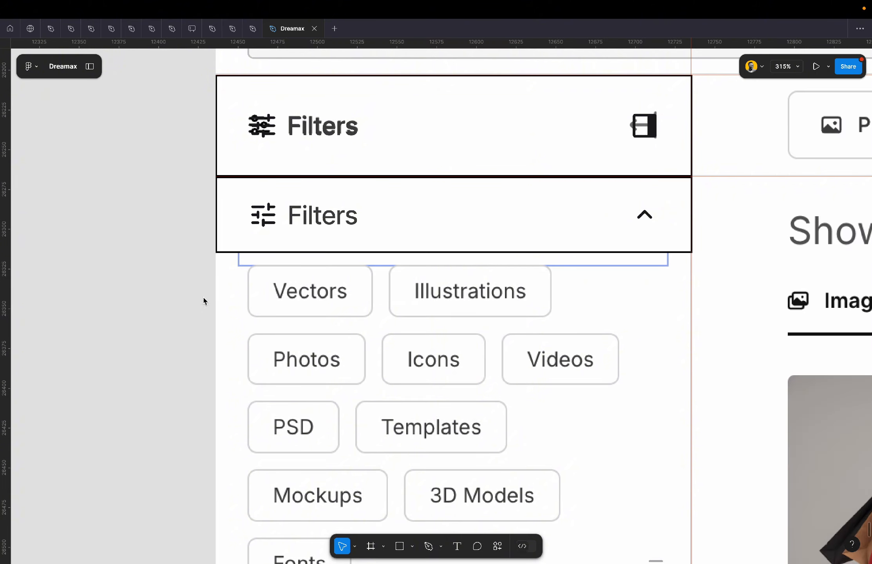
Draw a rectangle about 76 × 32 over the Photos chip and move it into the duplicated row.
key("r")
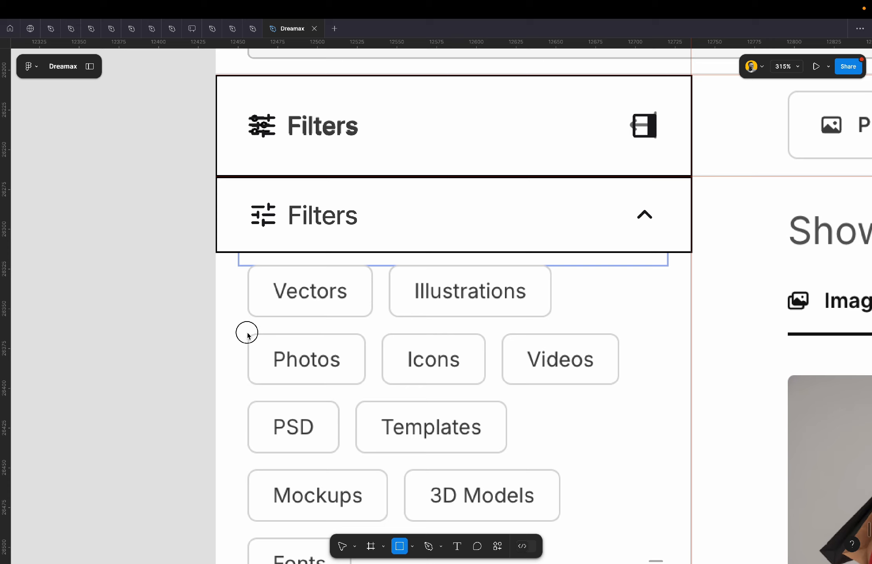
mouse_move(246, 331)
left_mouse_down()
mouse_move(364, 392)
mouse_move(366, 382)
mouse_move(342, 365)
left_mouse_up()
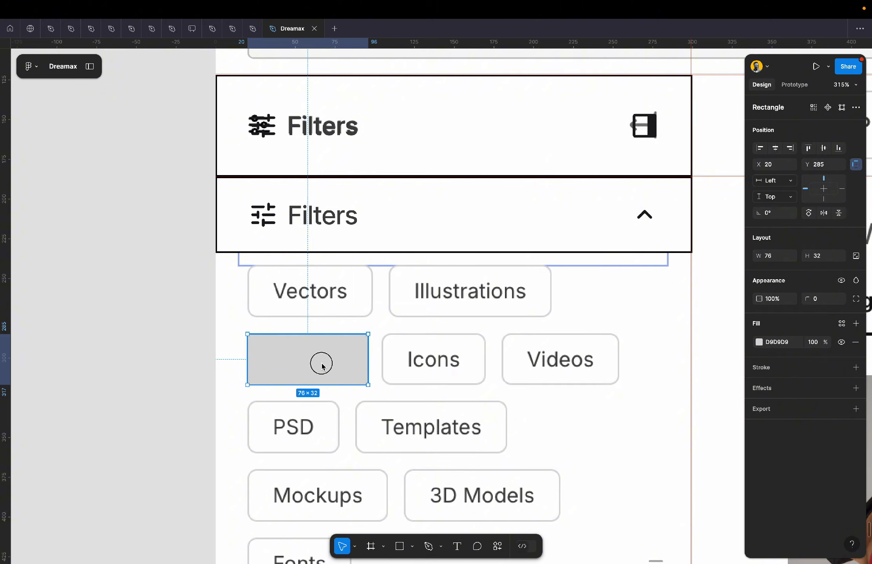
left_click_drag(322, 364, 270, 235)
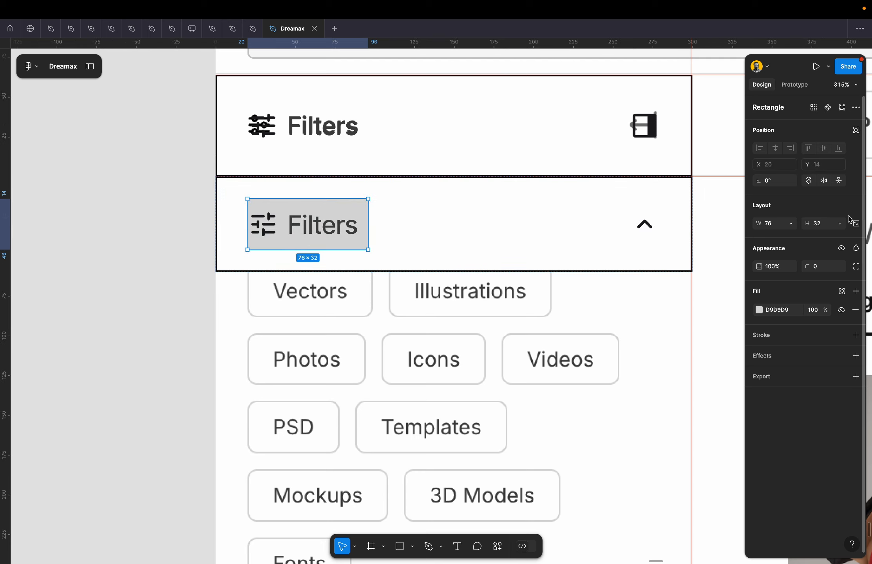
Set the nested Filters header frame's width to Fill container and its horizontal gap to Auto.
left_click(424, 233)
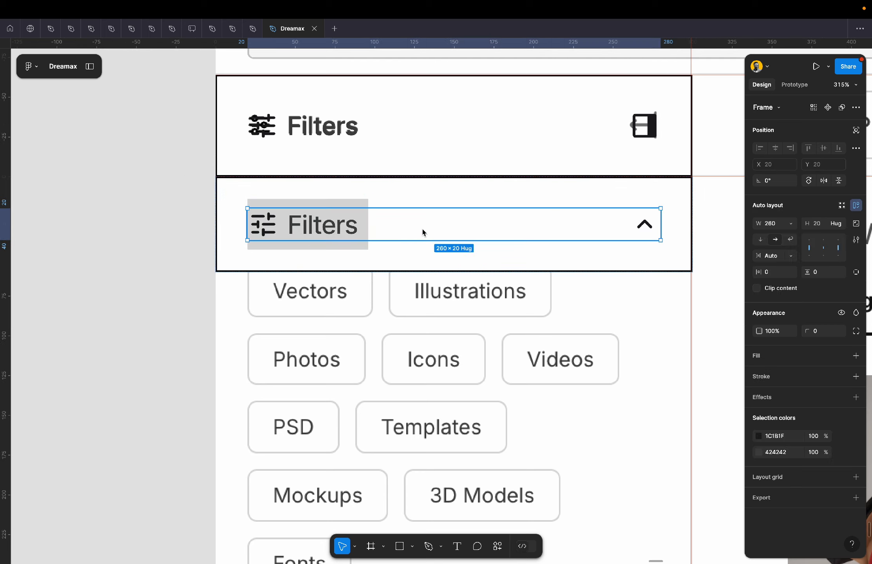
left_click(791, 225)
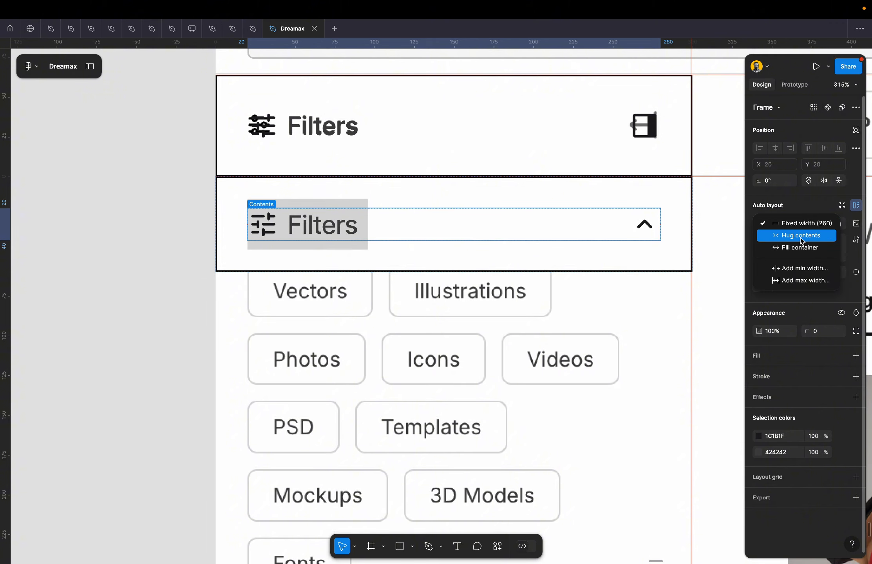
left_click(801, 240)
left_click(788, 223)
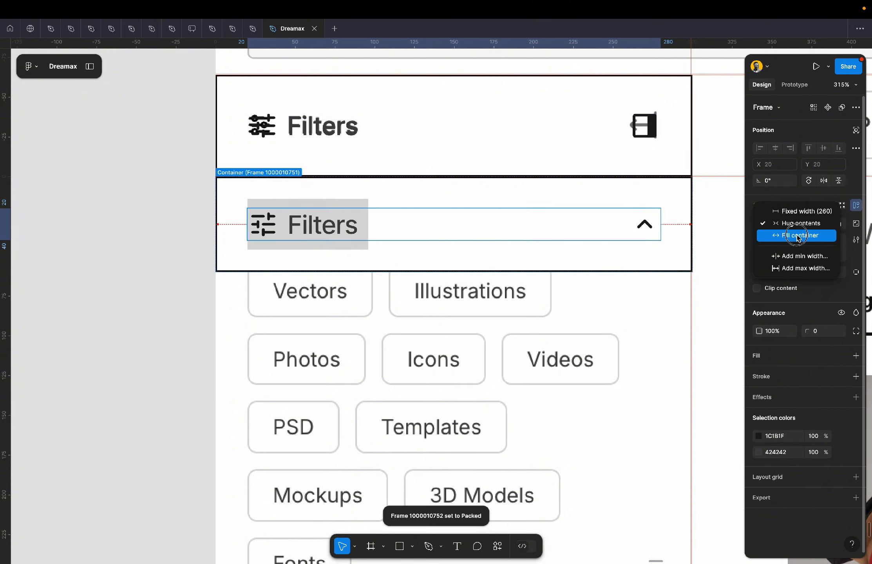
left_click(798, 237)
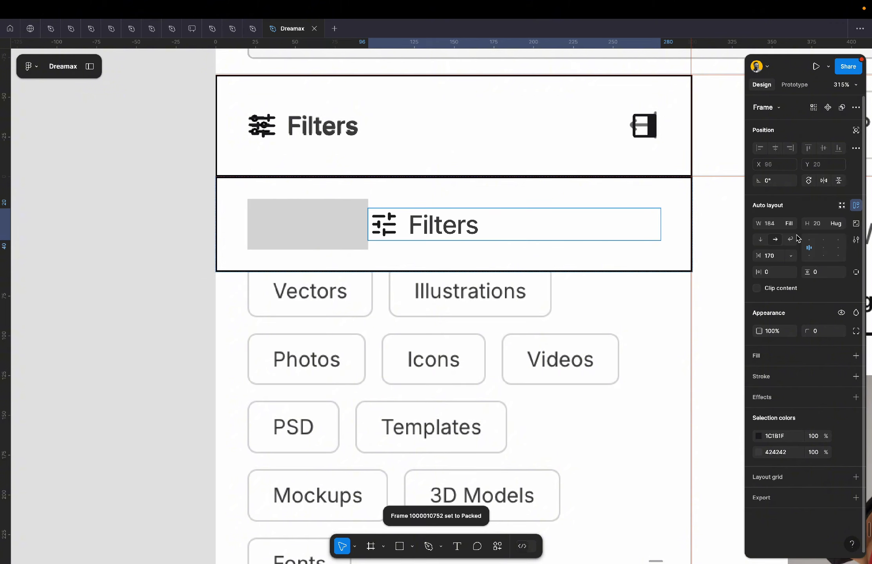
left_click(458, 231)
left_click(545, 224)
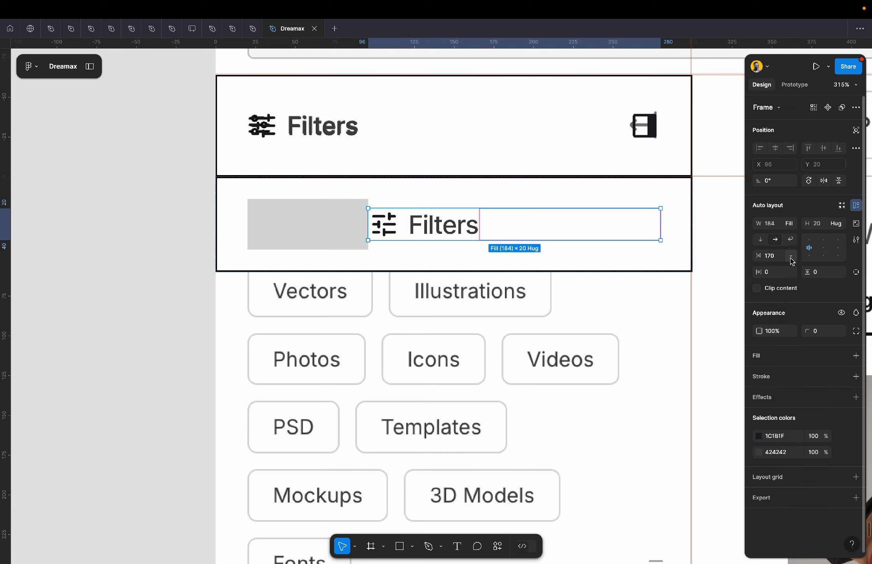
left_click(792, 257)
left_click(796, 269)
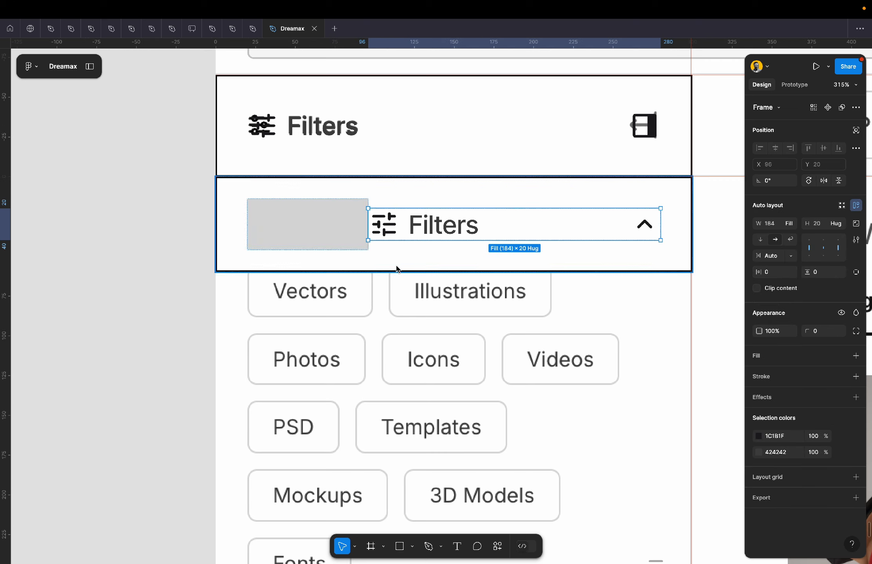
Stack the duplicated row's contents vertically with a gap of 24, placing the grey rectangle below the Filters header.
left_click(335, 228)
left_click(433, 189)
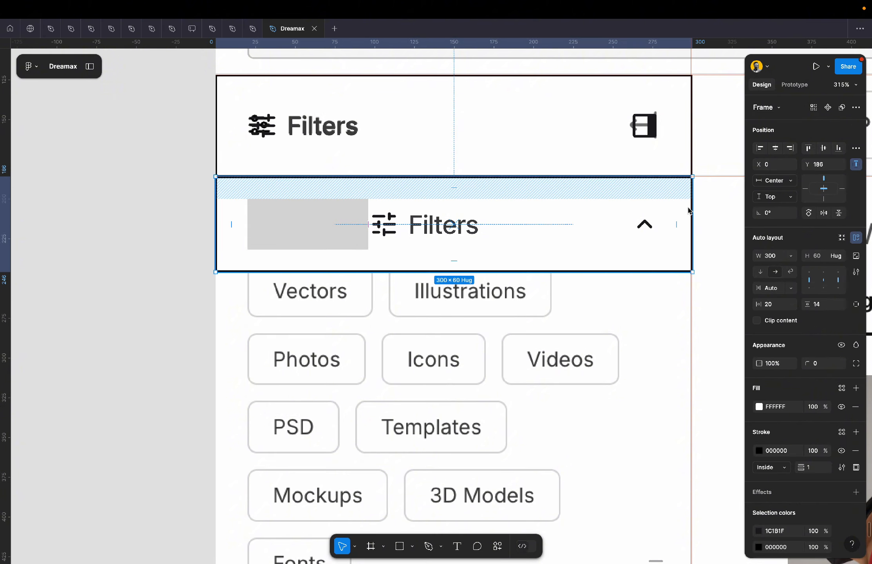
left_click(762, 273)
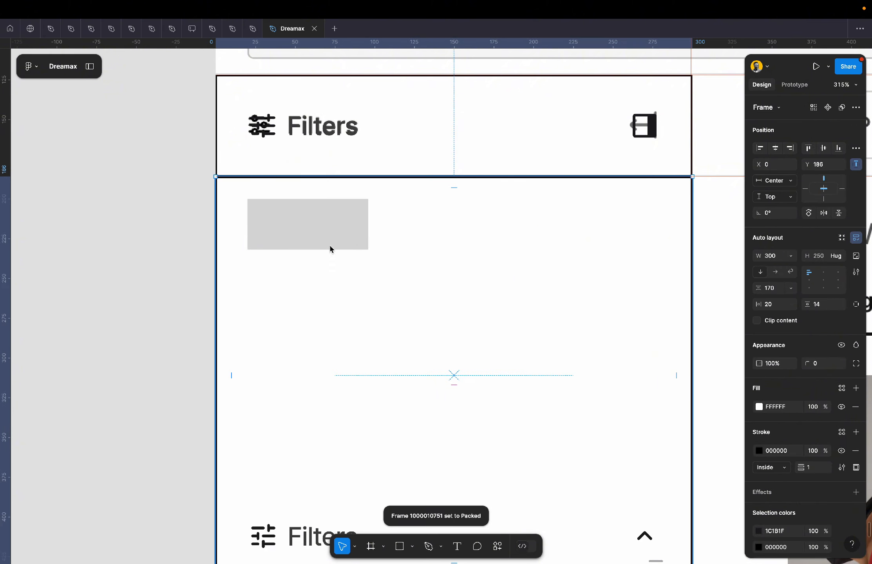
left_click(780, 289)
type("24")
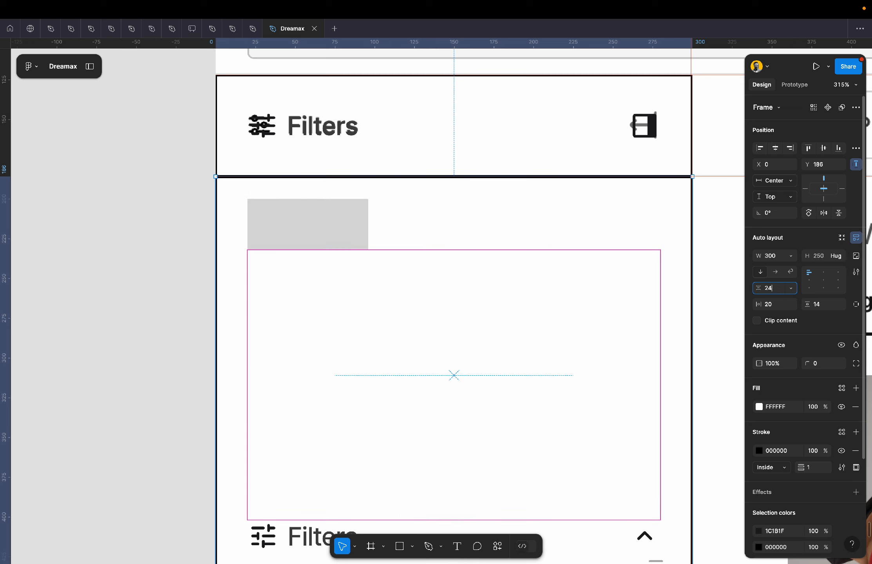
key("Return")
left_click(351, 238, "super")
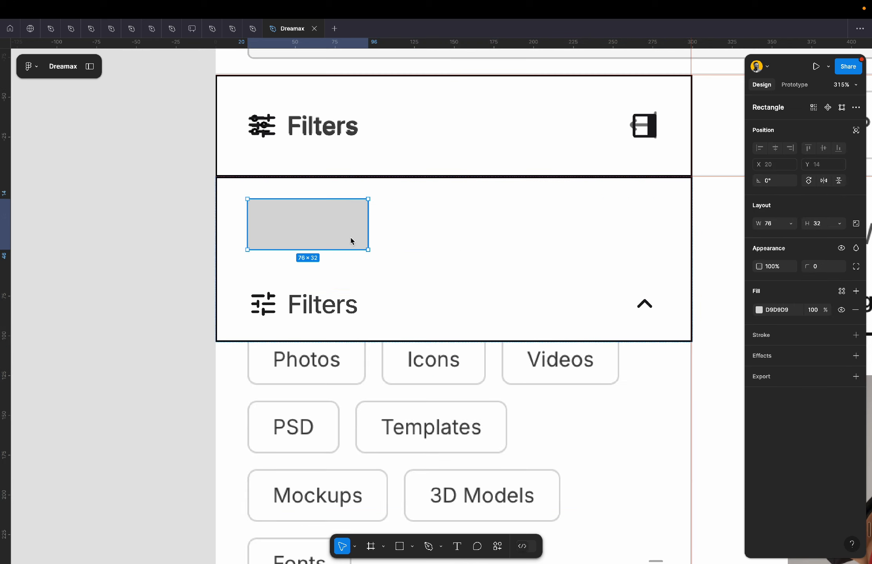
key("Down")
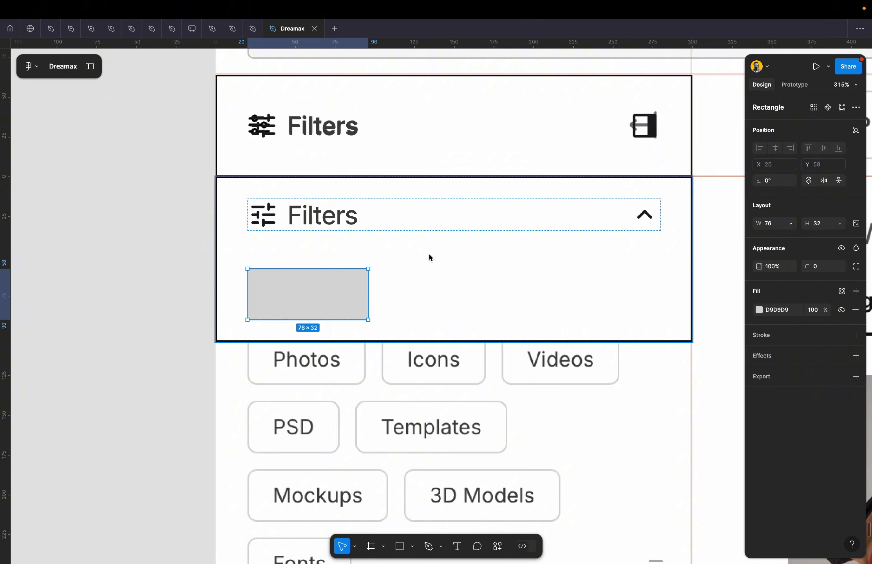
Hide the section frame's white fill and set its vertical gap to 20 to match the reference chips.
left_click(501, 273)
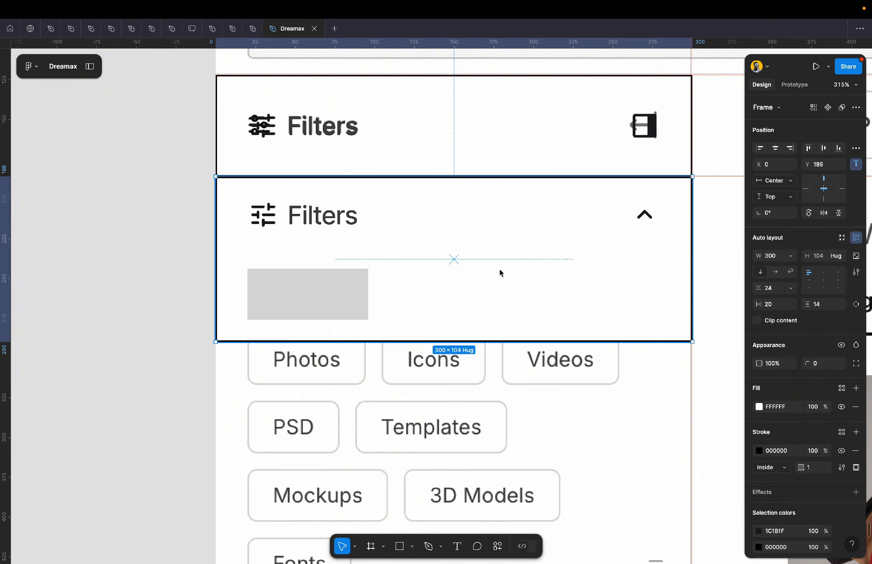
left_click(842, 451)
left_click(841, 451)
left_click(842, 408)
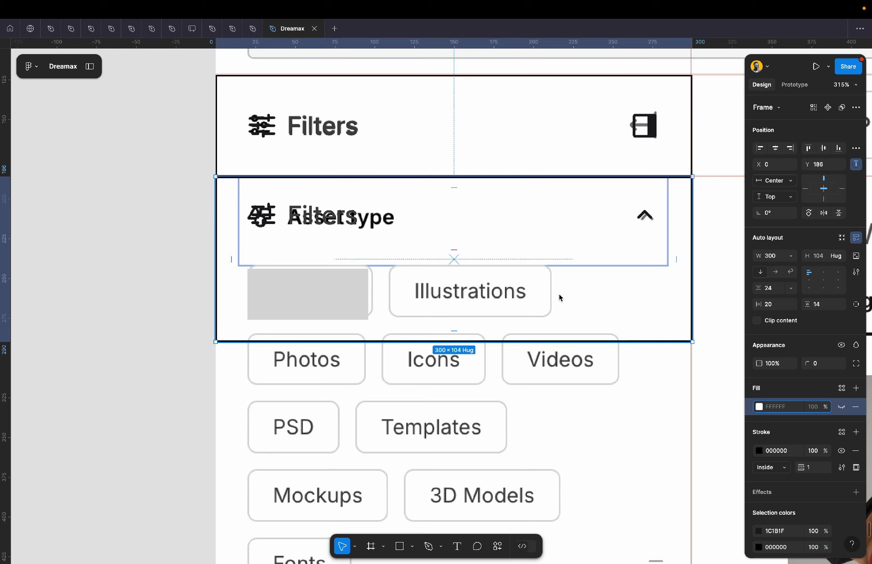
left_click(778, 292)
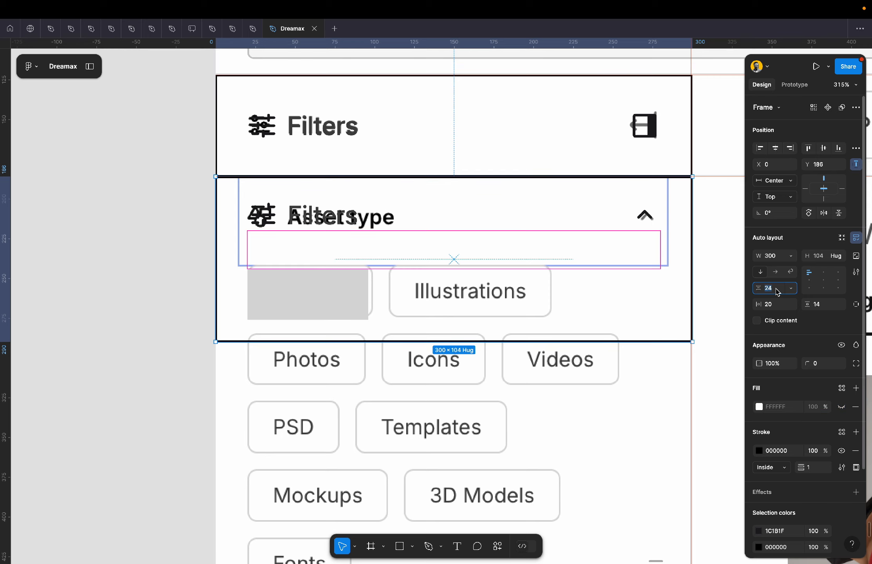
type("2")
key("Return")
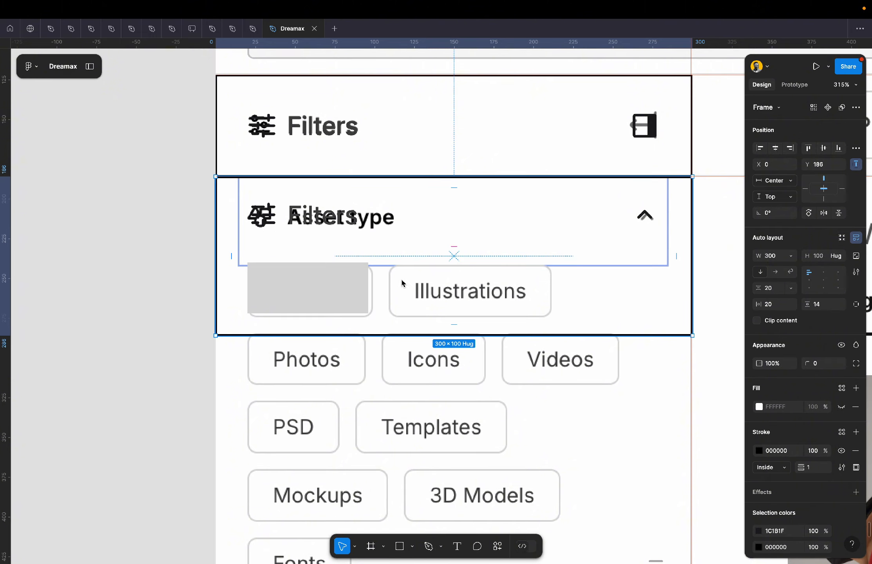
Duplicate the grey placeholder rectangle within the section frame and show the frame's white fill again.
scroll(389, 286, "down", 5)
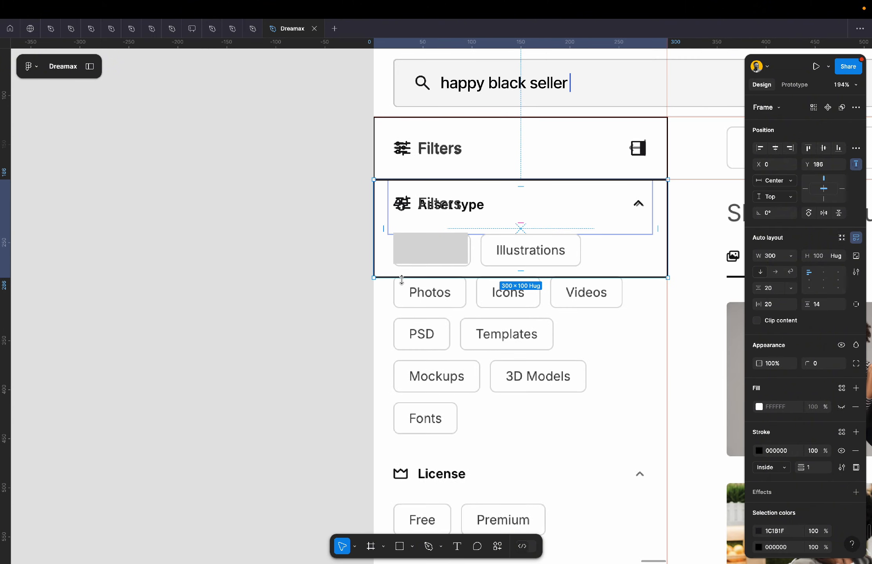
left_click(435, 251)
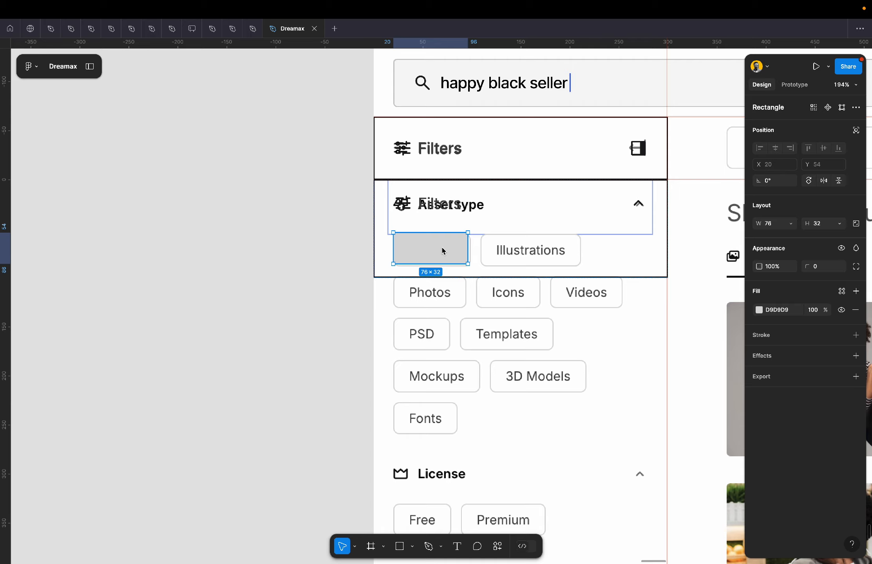
key("ctrl+d")
left_click(583, 268)
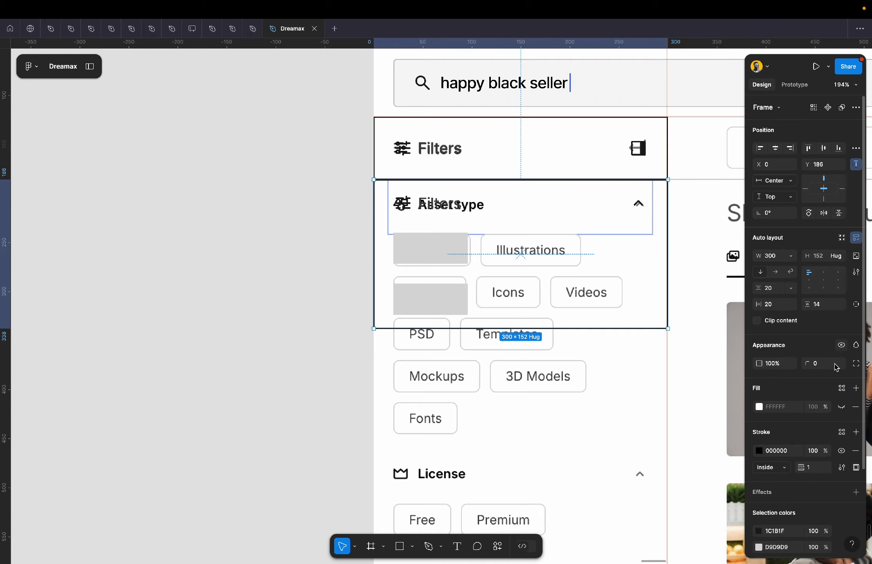
left_click(841, 407)
Group the two grey placeholder rectangles in a nested auto layout frame and set its width to Fill container.
scroll(485, 235, "up", 3)
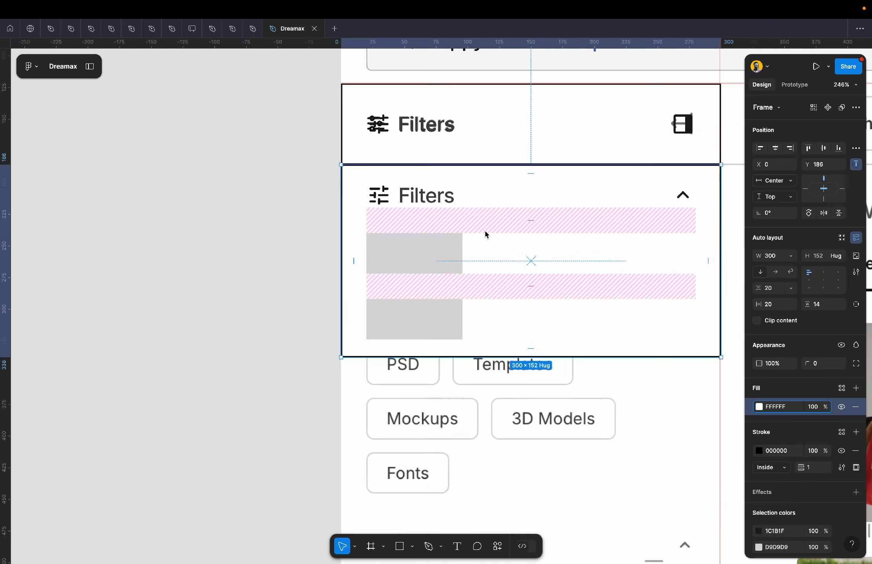
scroll(485, 235, "right", 3)
left_click(318, 303)
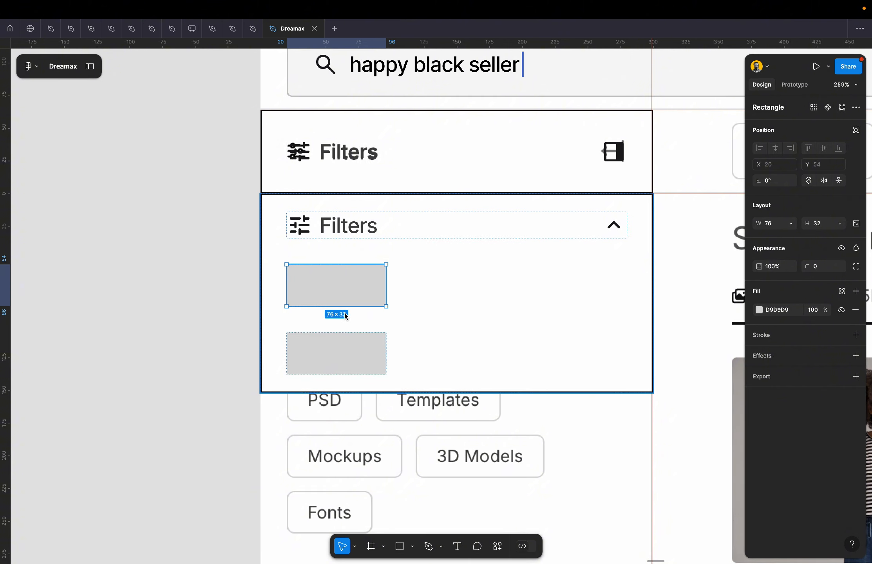
left_click(359, 357, "shift")
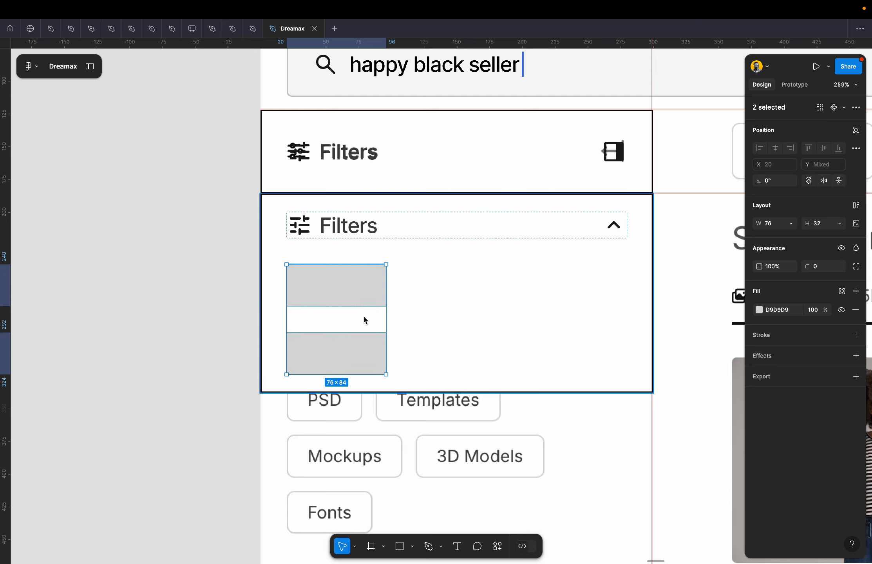
key("shift+a")
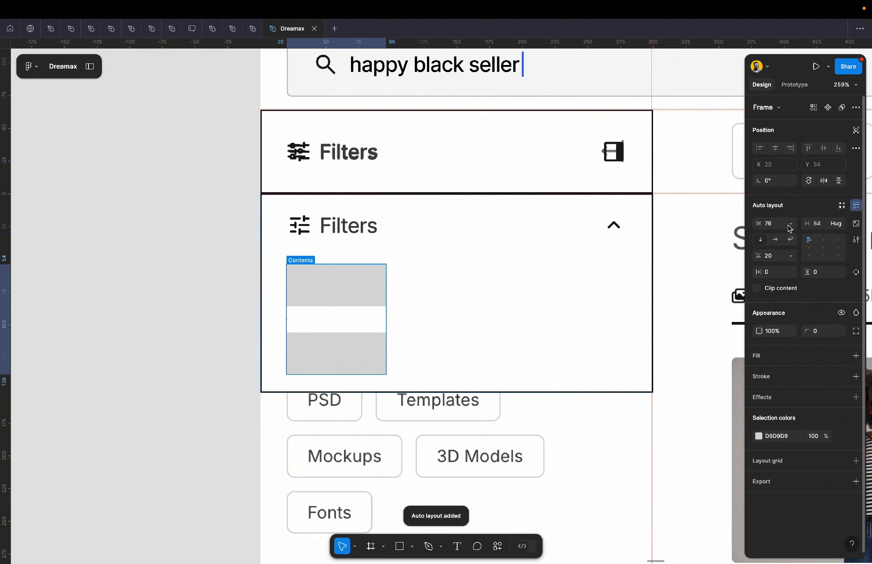
left_click(788, 224)
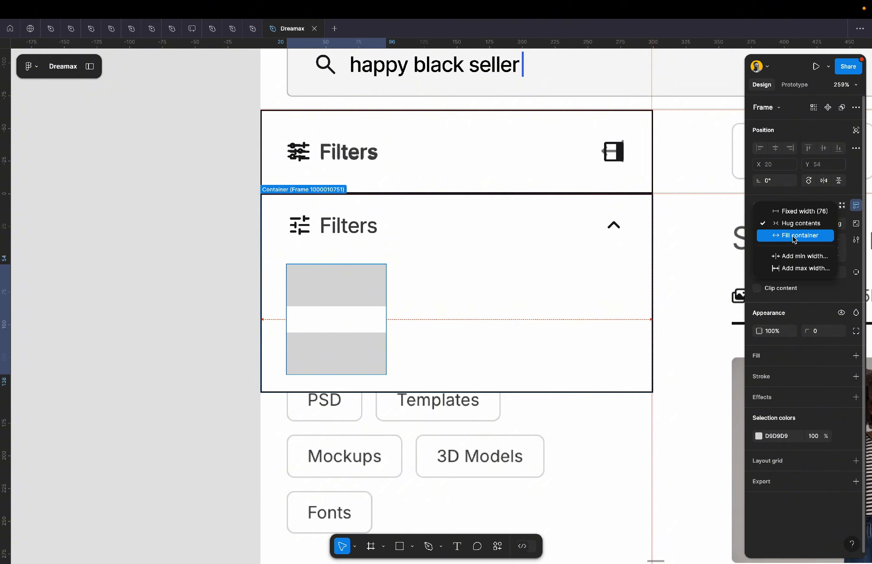
left_click(794, 235)
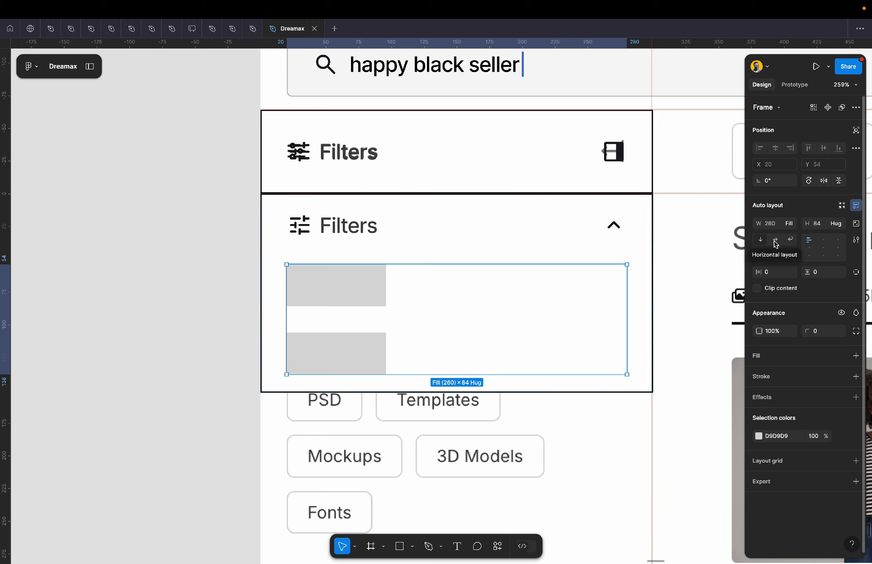
Arrange the two placeholders in the nested frame horizontally with a gap of 16.
left_click(775, 241)
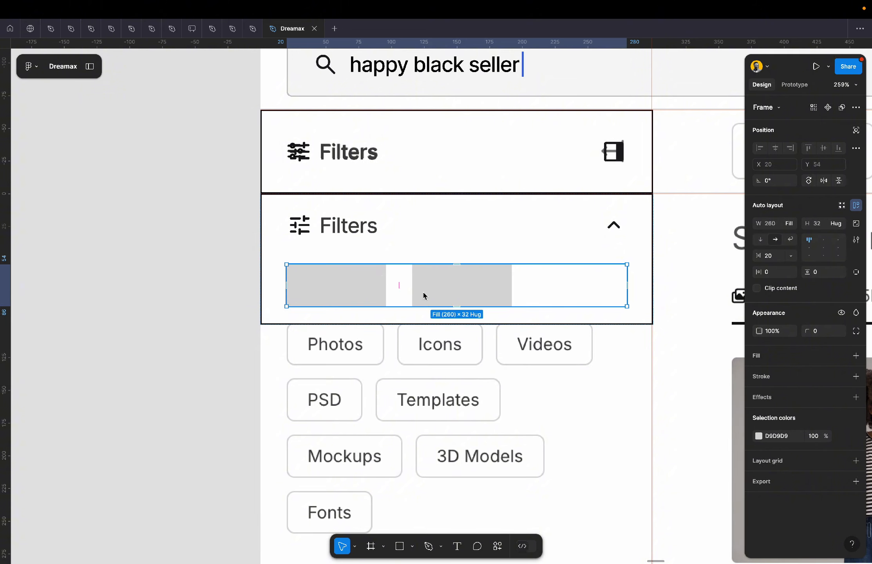
left_click(770, 255)
type("16")
key("Return")
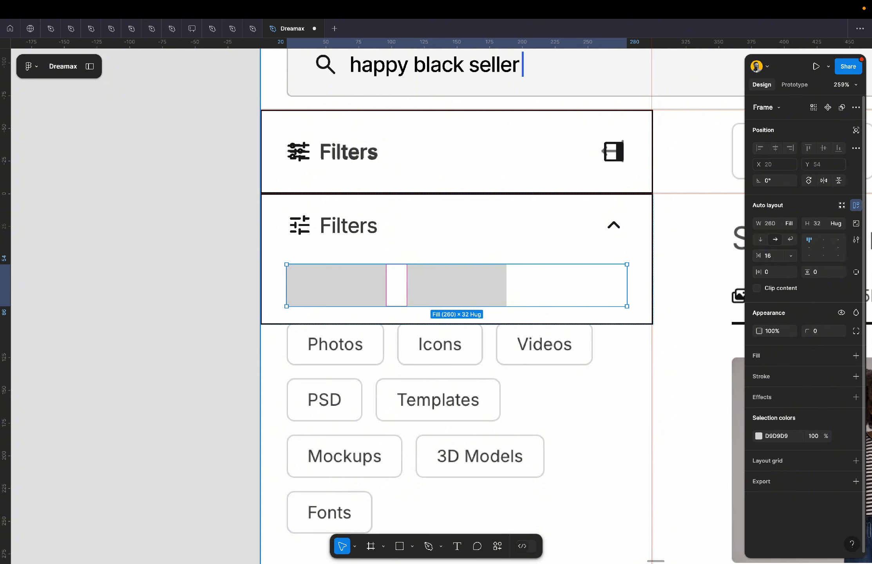
Give both grey placeholder rectangles a corner radius of 4.
key("Return")
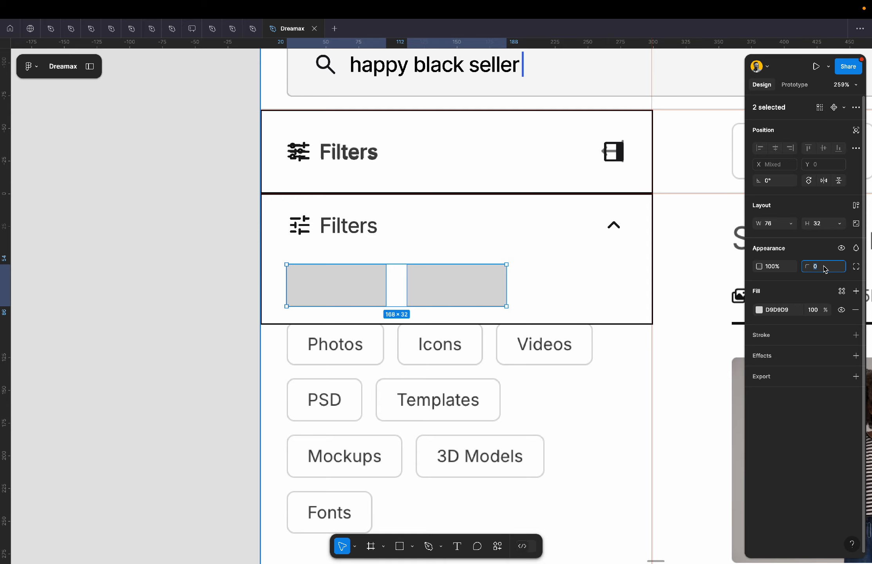
left_click(816, 267)
type("4")
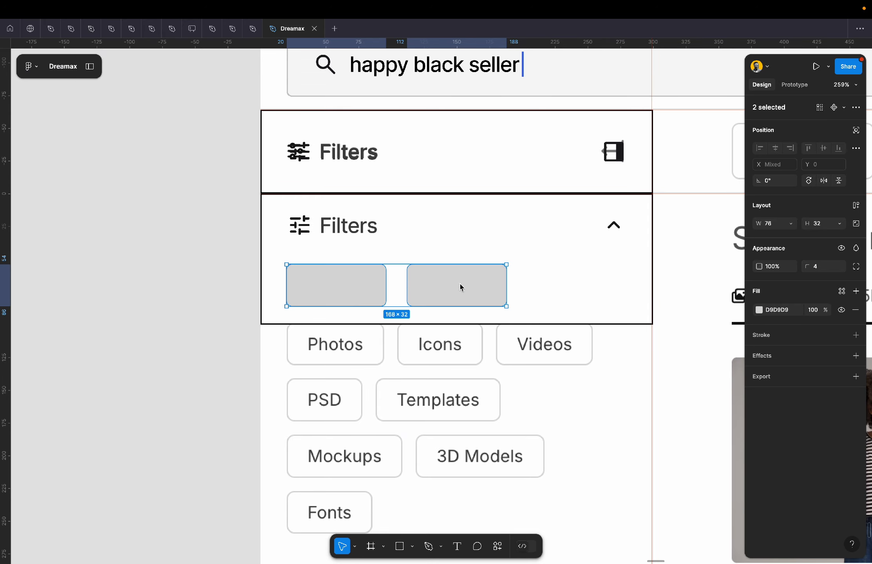
Duplicate the second grey placeholder three times so the nested row holds five rectangles.
scroll(449, 265, "up", 3)
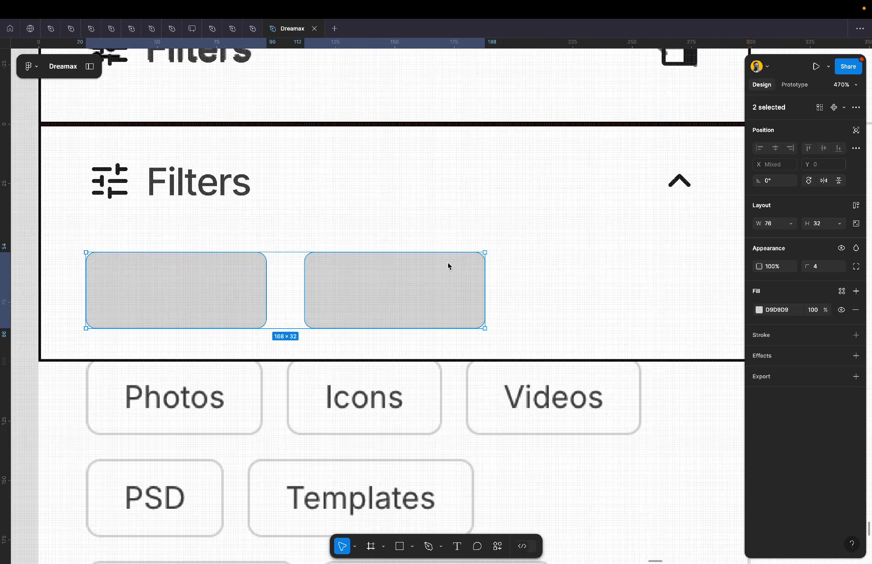
left_click(409, 275)
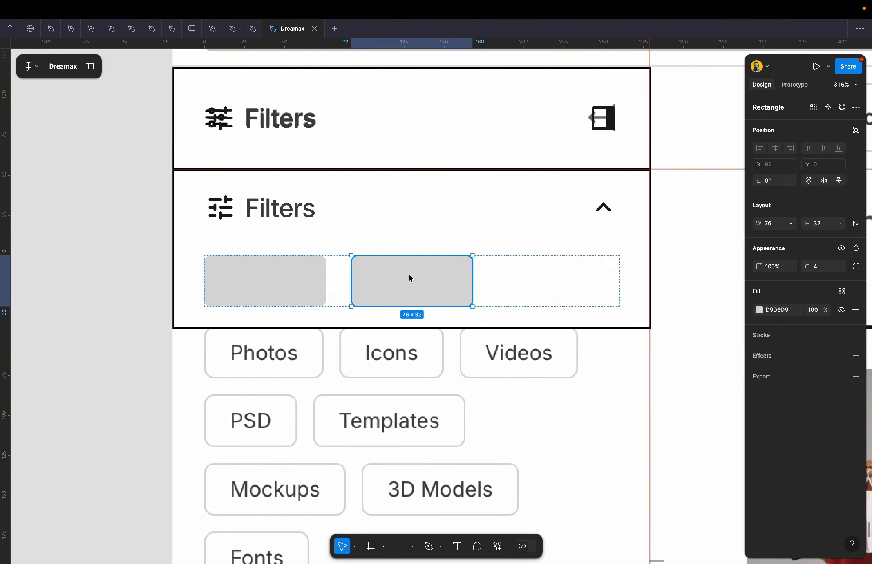
key("super+d")
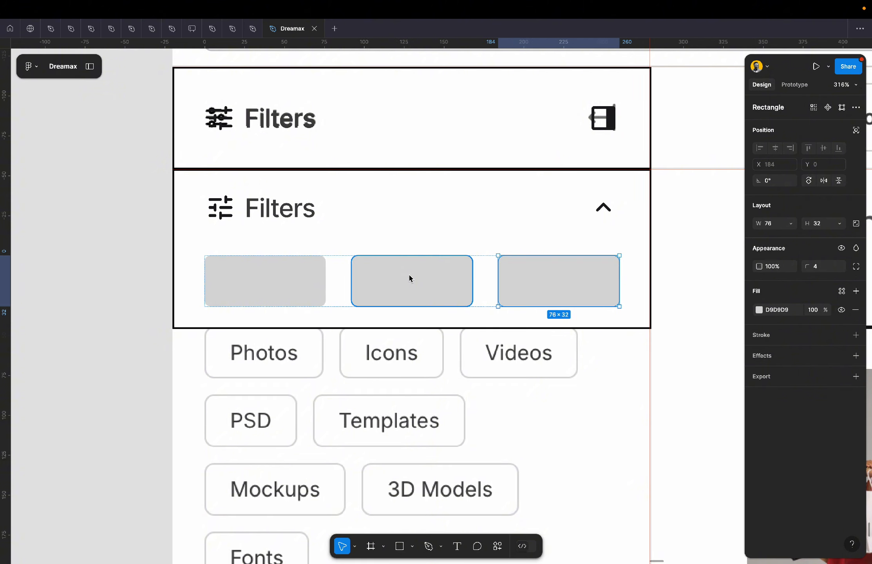
key("super+d")
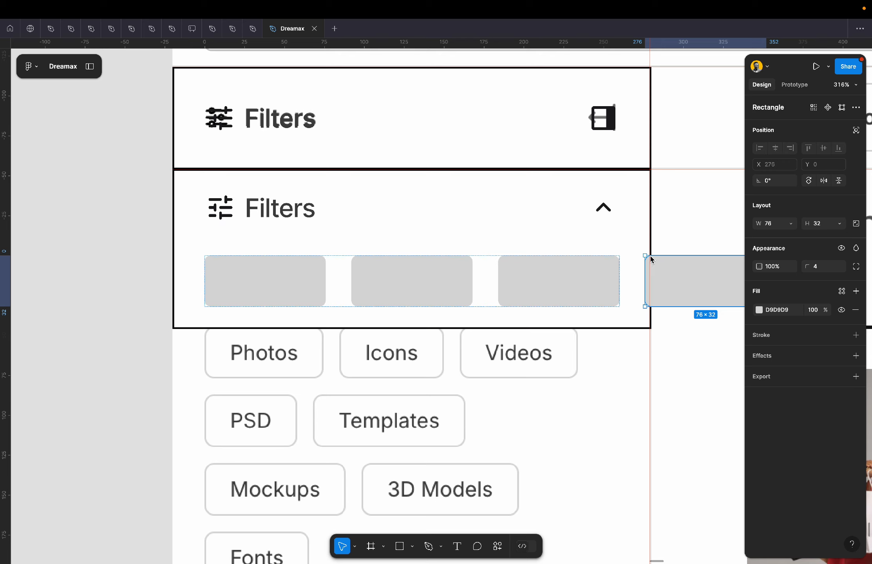
key("super+d")
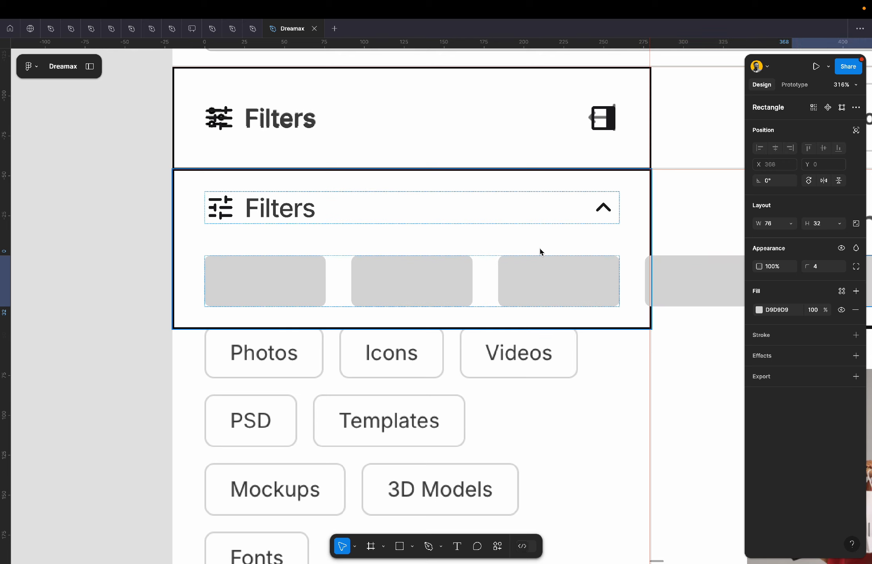
Try the Wrap layout on the nested frame holding the five grey placeholders.
key("shift+a")
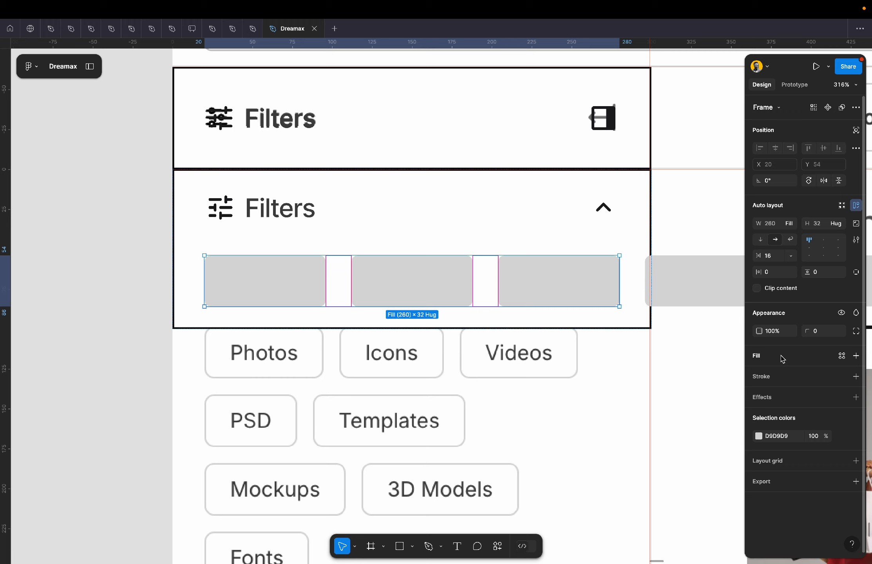
left_click(792, 240)
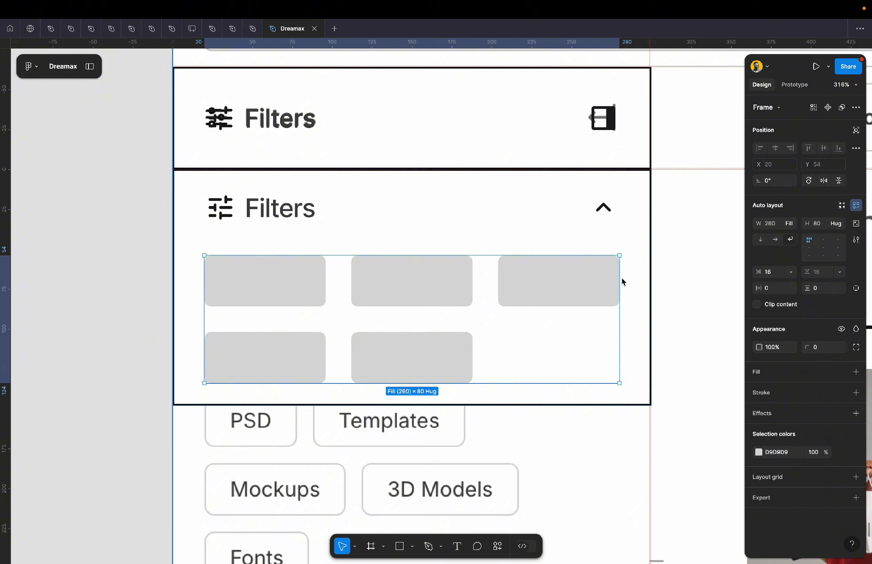
key("super+z")
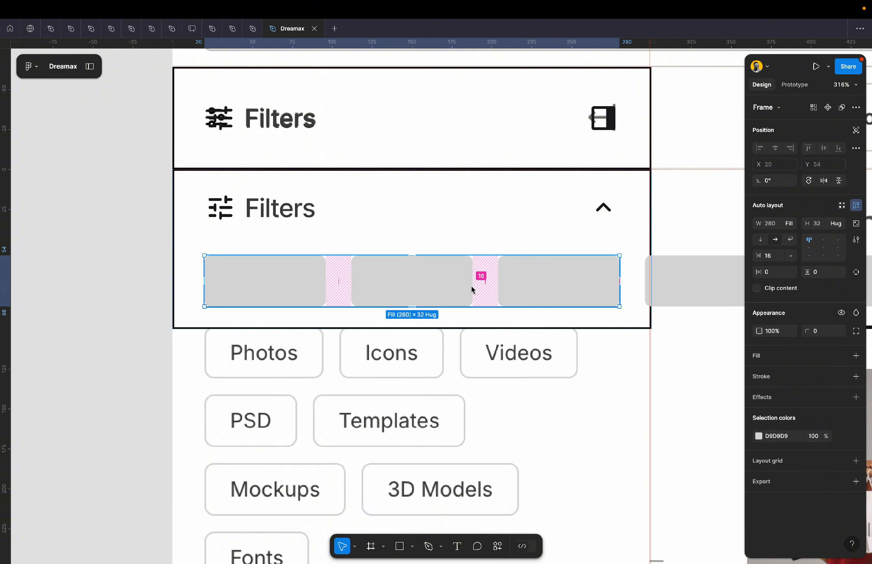
Set the width of all five placeholders to Fill container and switch their nested frame to Wrap layout.
key("Return")
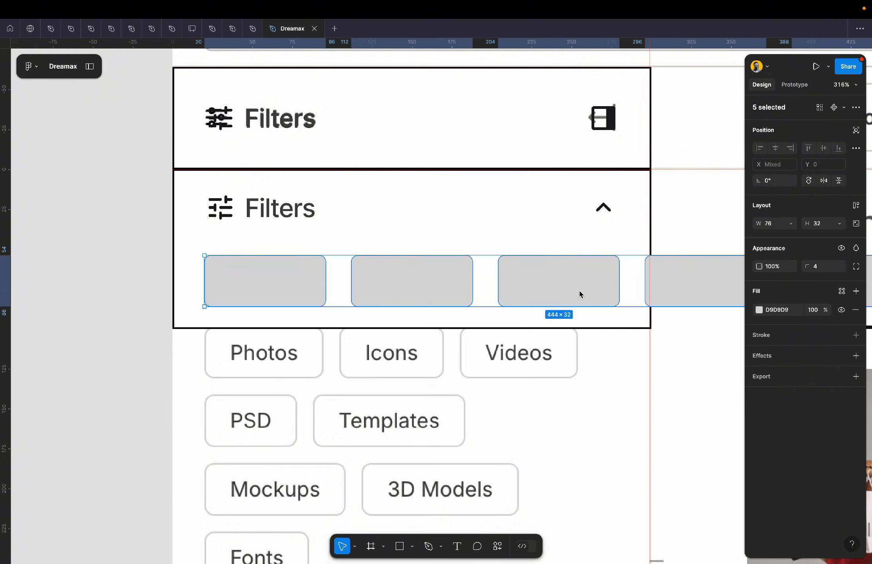
left_click(791, 224)
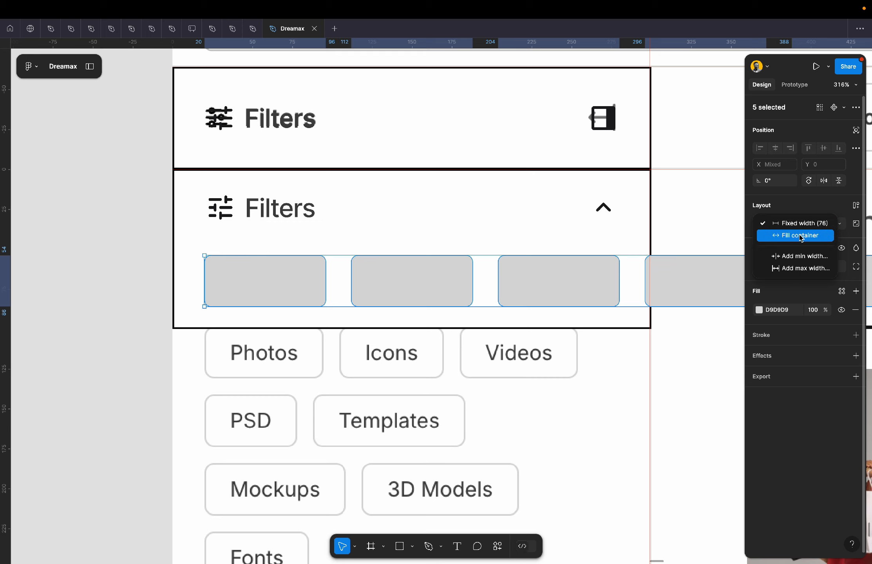
left_click(798, 234)
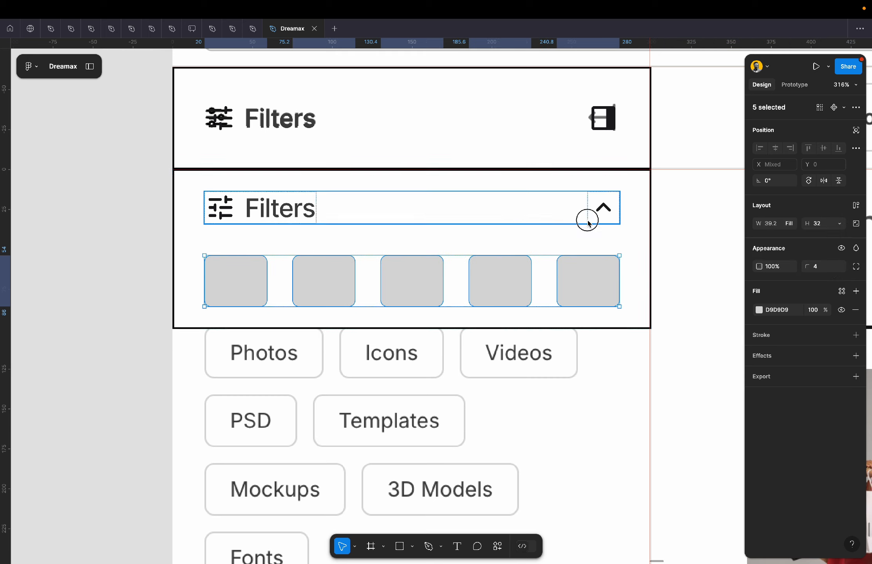
key("shift+Return")
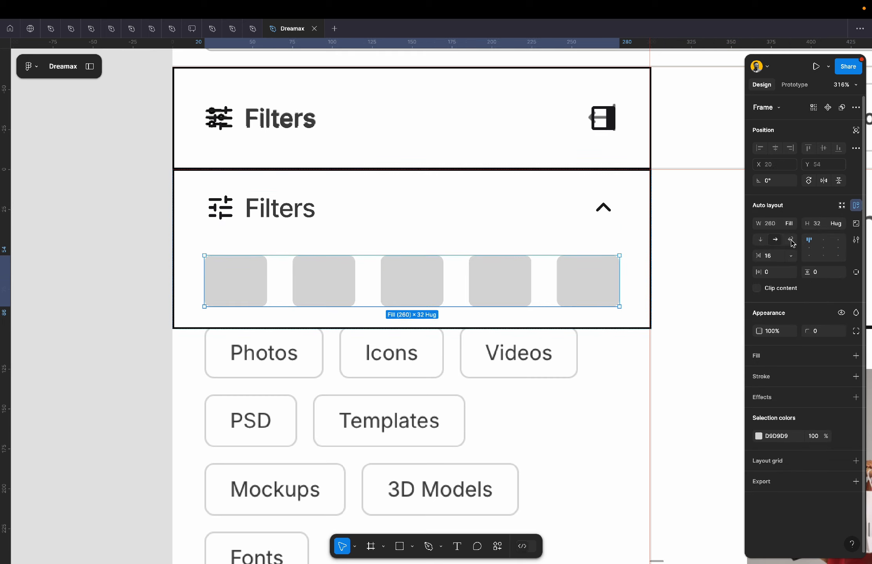
left_click(792, 241)
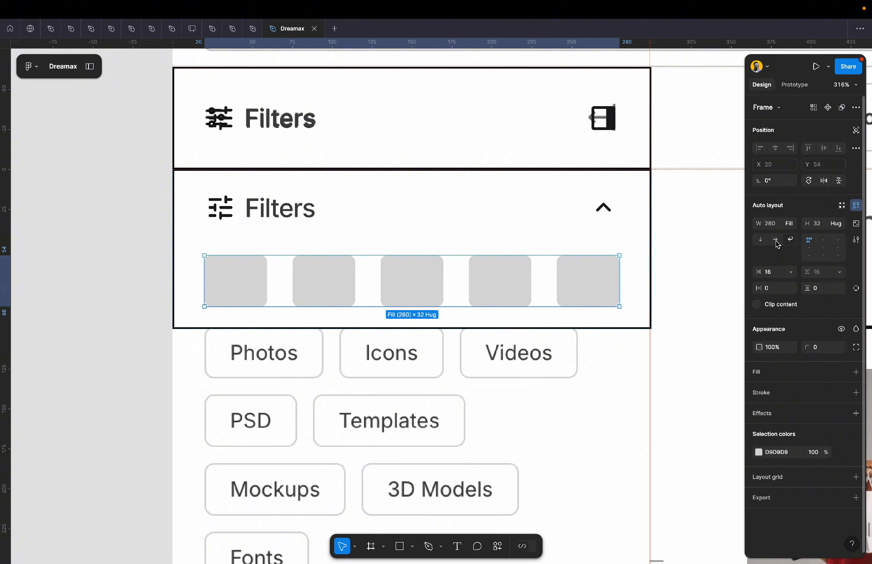
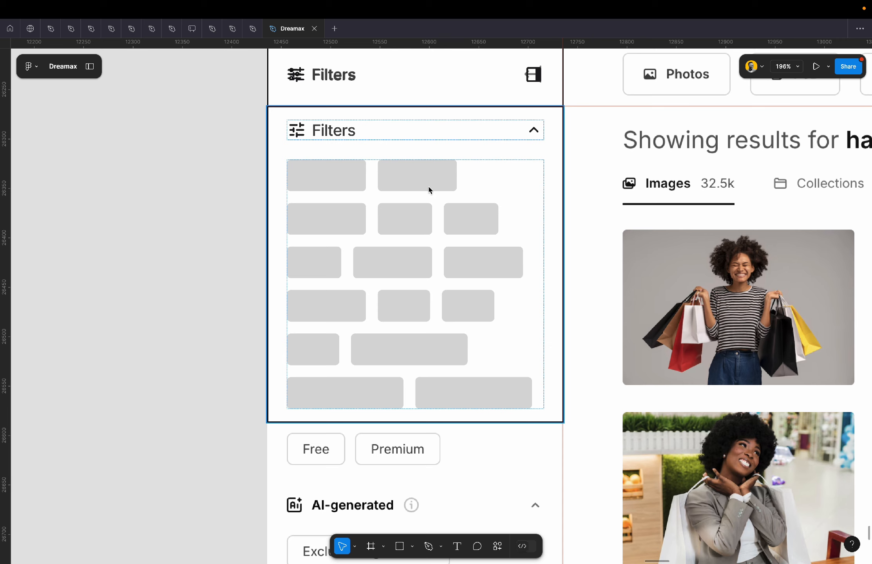
Group the section's Filters header row and the wrapped placeholder frame together in one vertical auto layout frame.
left_click(403, 241)
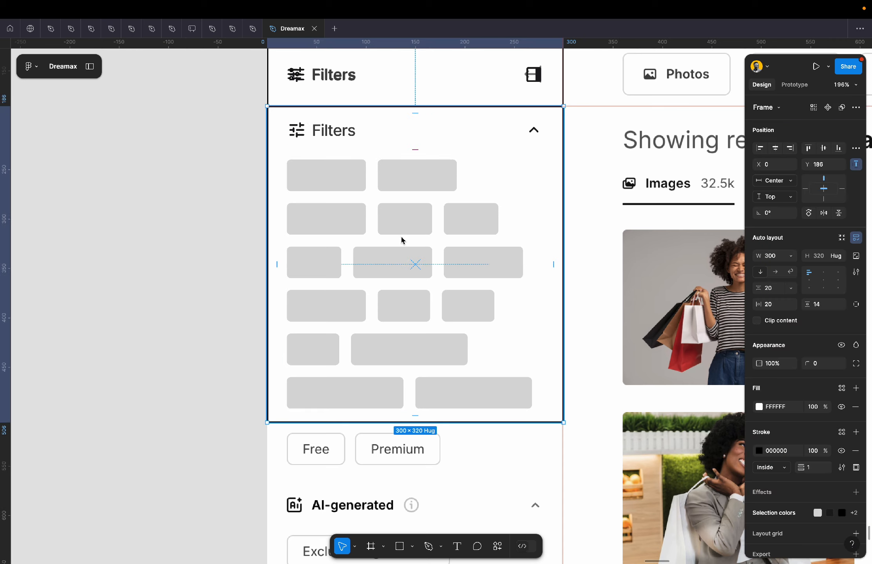
key("Return")
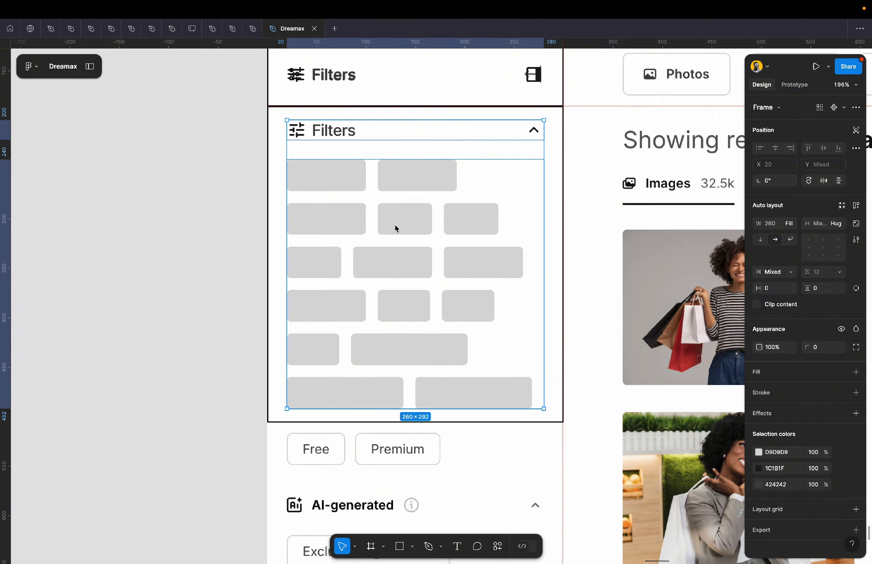
scroll(395, 228, "down", 10)
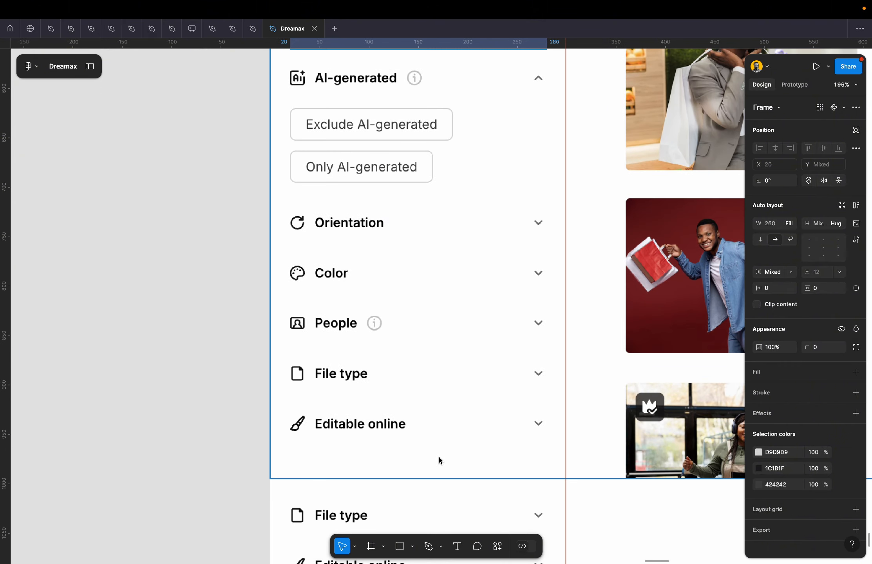
scroll(443, 461, "down", 10)
scroll(443, 431, "up", 5)
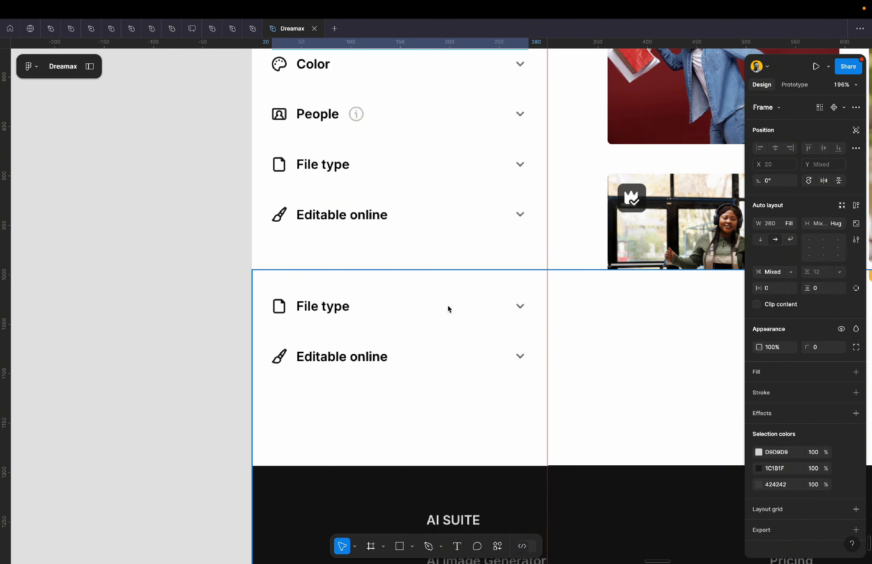
scroll(449, 354, "up", 15)
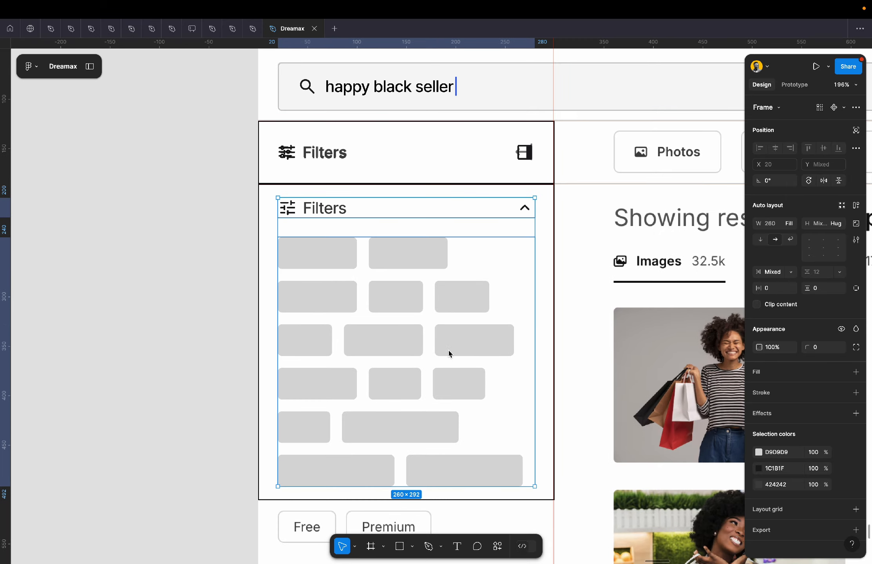
scroll(450, 353, "up", 5)
key("shift+a")
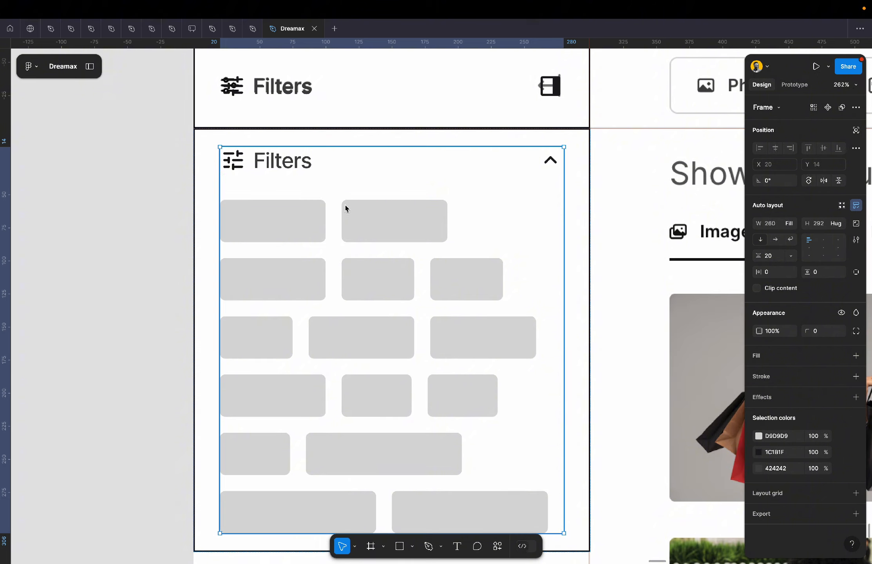
Inspect the section's nested layers, from the Filters label, its icon and the chevron to the chip frame and a placeholder chip.
double_click(297, 168)
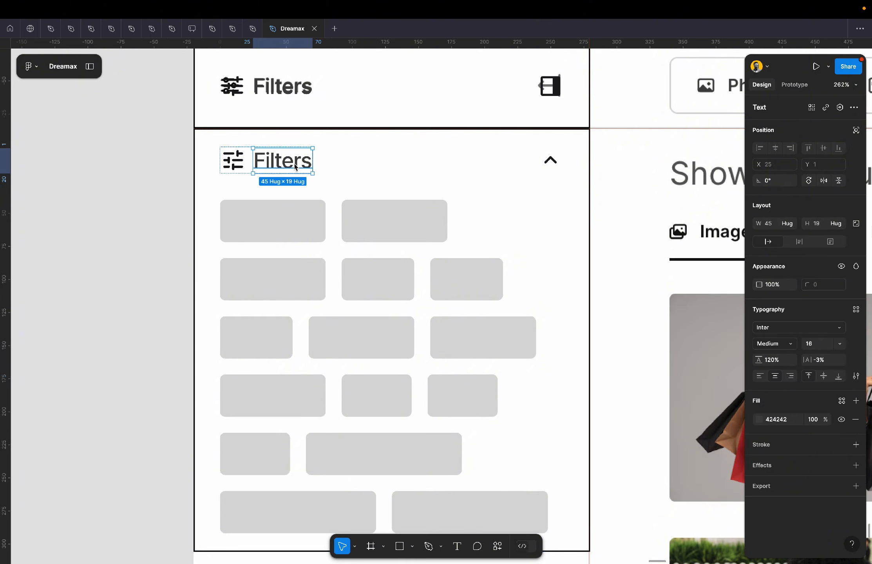
left_click(245, 165)
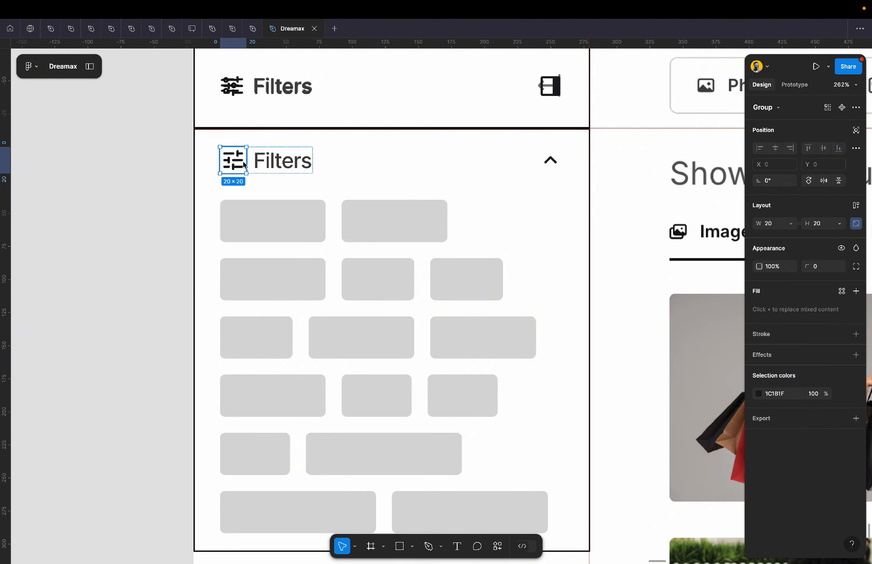
left_click(542, 163)
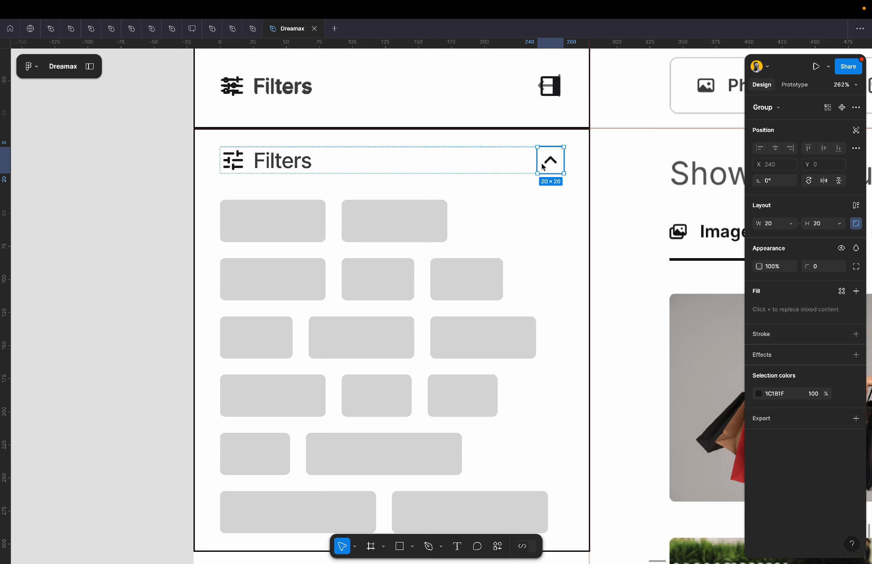
left_click(381, 240)
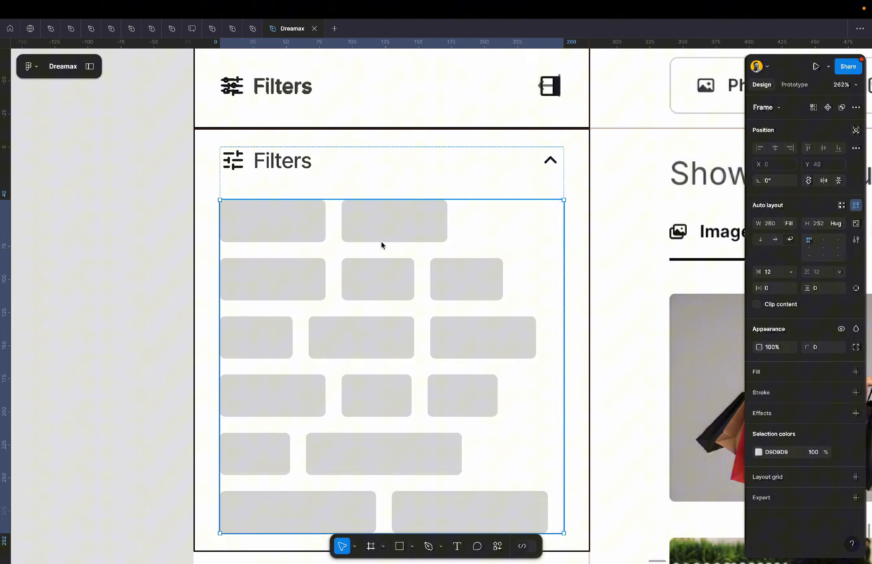
left_click(413, 228)
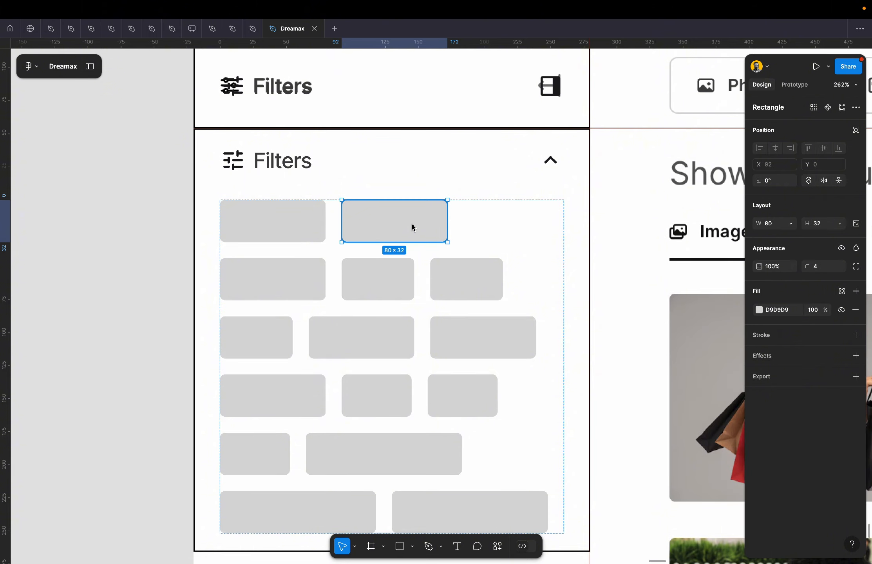
Move the 55-wide placeholder chip from the start of the third row to the end of the section's first row.
scroll(413, 227, "down", 5)
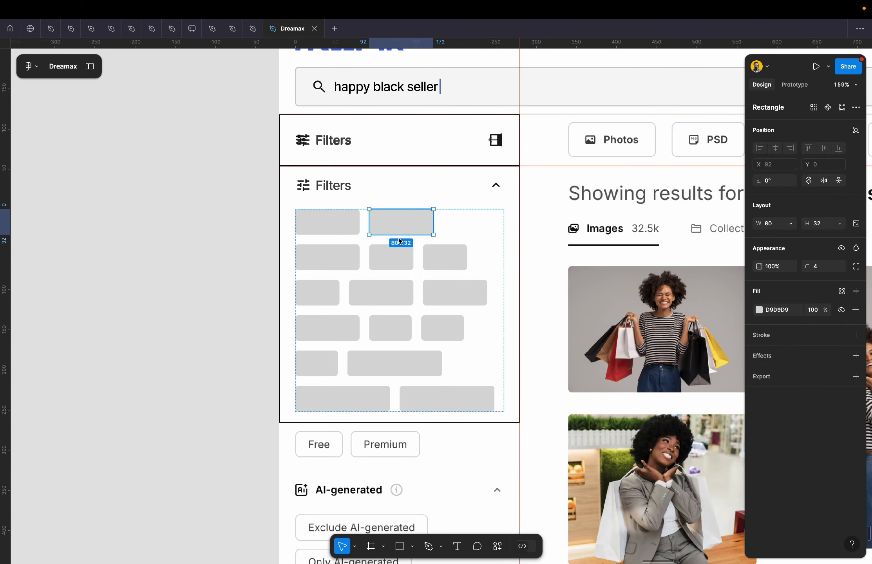
left_click(333, 289)
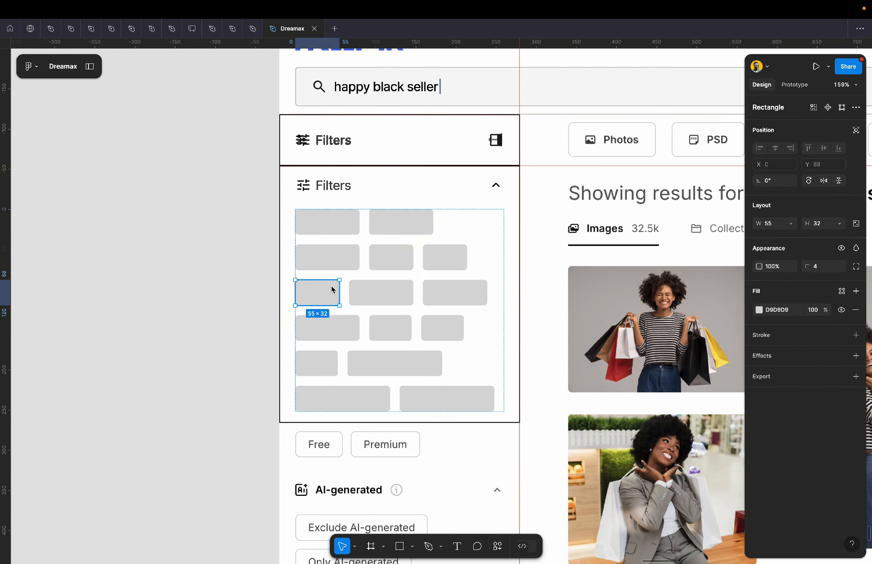
key("shift+Tab")
key("shift+Tab")
key("Left")
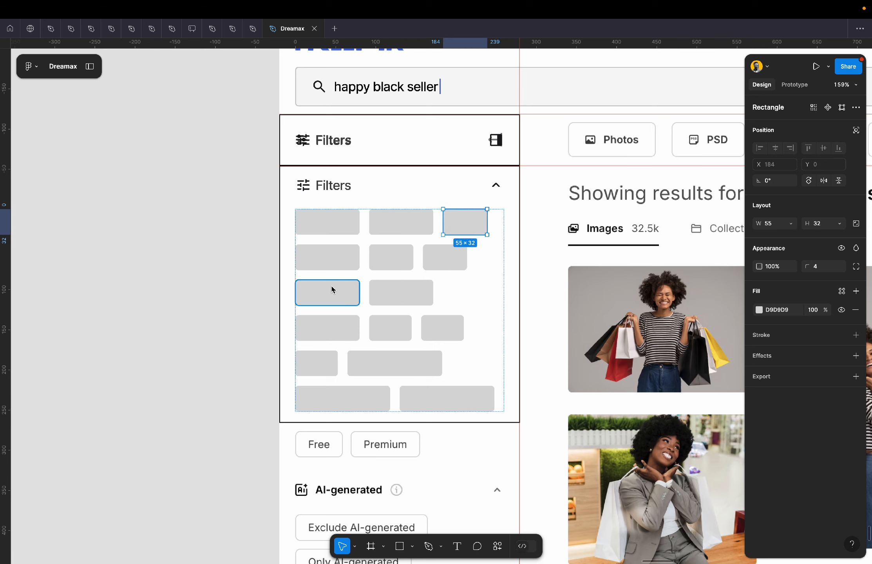
key("Left")
key("Right")
left_click(210, 316)
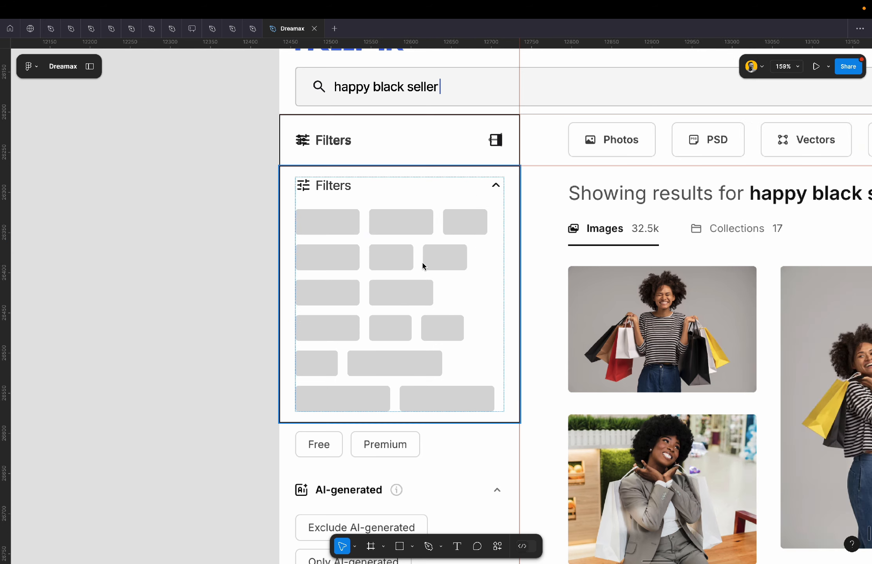
Set the vertical padding of the outer auto layout frame around the chip section to 20.
scroll(423, 265, "left", 2)
scroll(423, 265, "down", 1)
left_click(439, 227)
scroll(440, 227, "down", 2)
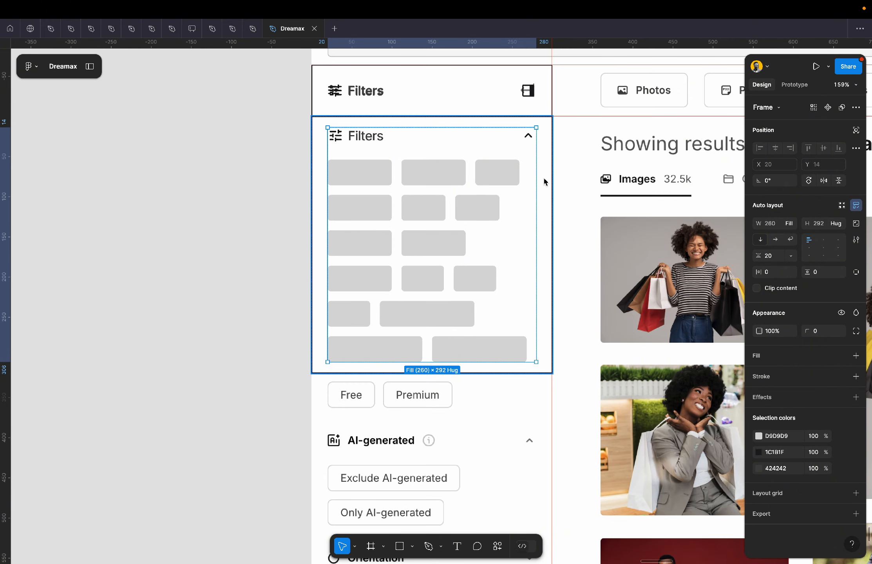
left_click(544, 181)
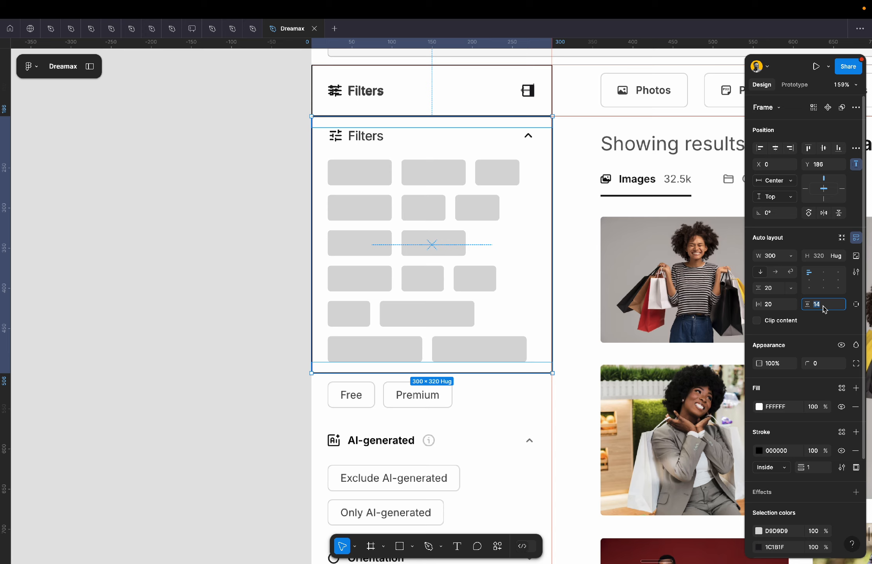
type("0")
key("Return")
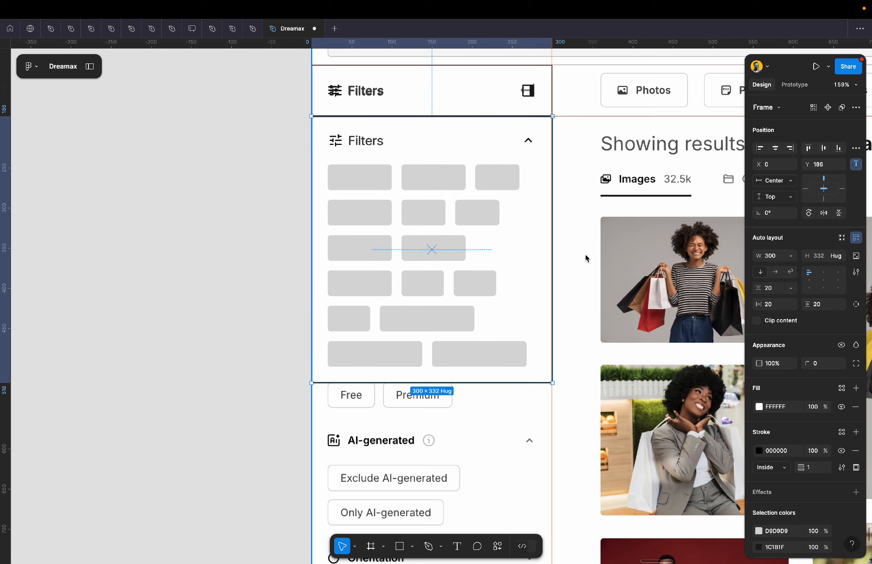
Duplicate the inner Filters section twice so that three identical sections stack inside the outer frame.
scroll(533, 202, "up", 5)
scroll(533, 204, "left", 3)
scroll(533, 204, "up", 1)
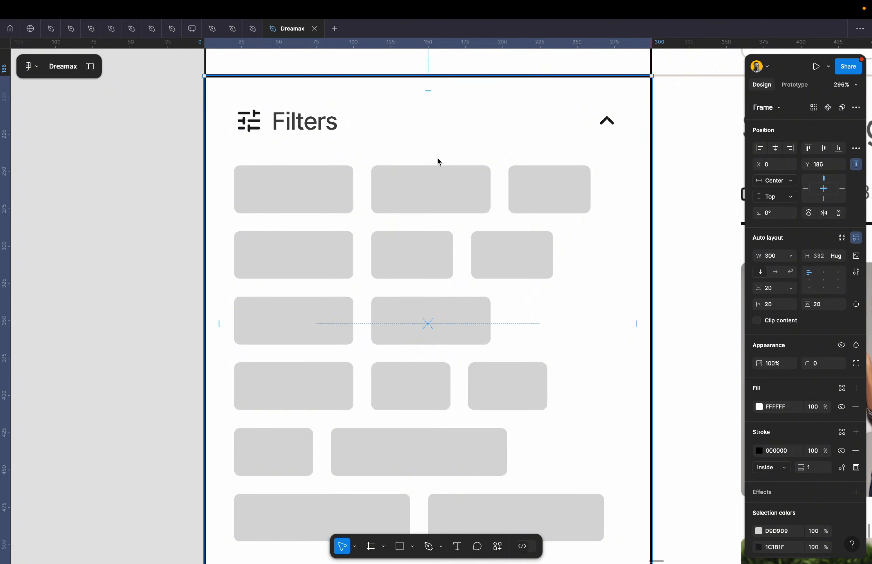
scroll(438, 161, "down", 5)
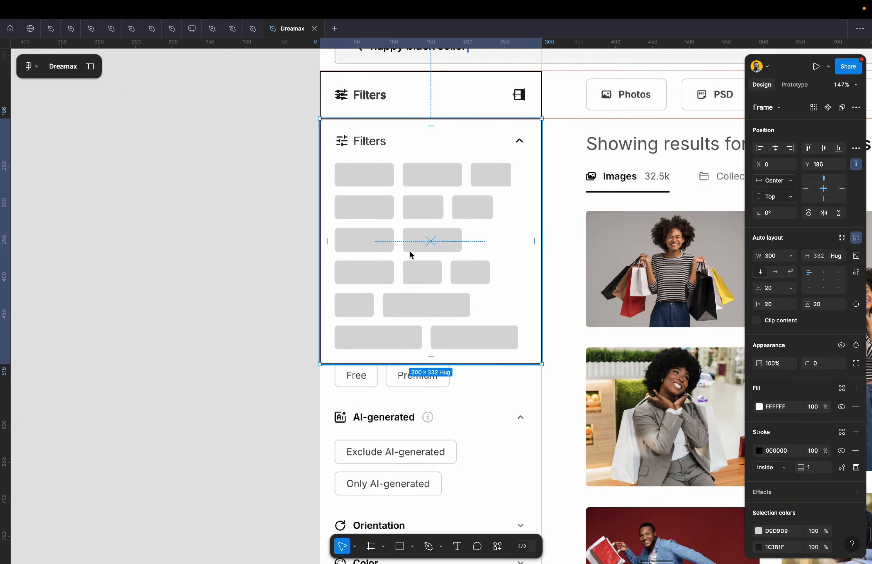
scroll(410, 253, "up", 5)
scroll(410, 254, "down", 4)
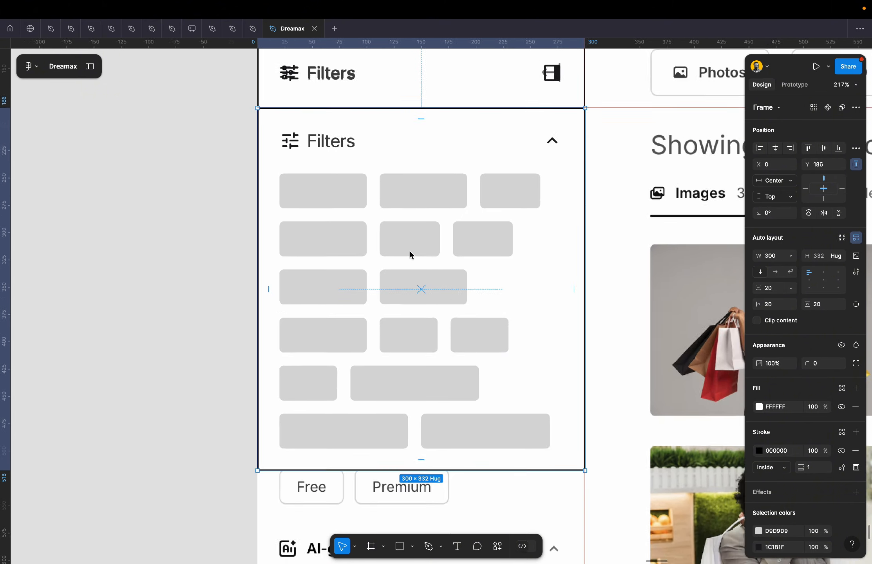
left_click(409, 239)
key("super+d")
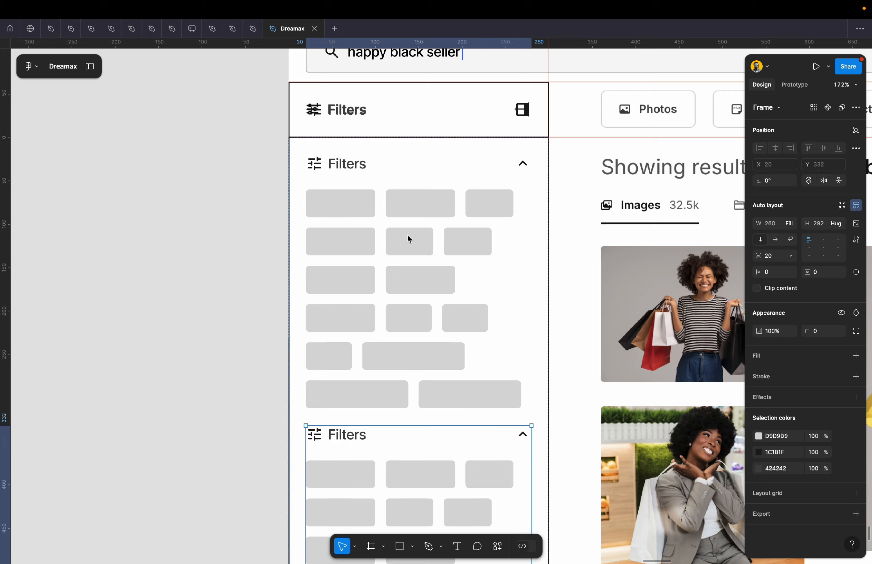
scroll(408, 238, "down", 3)
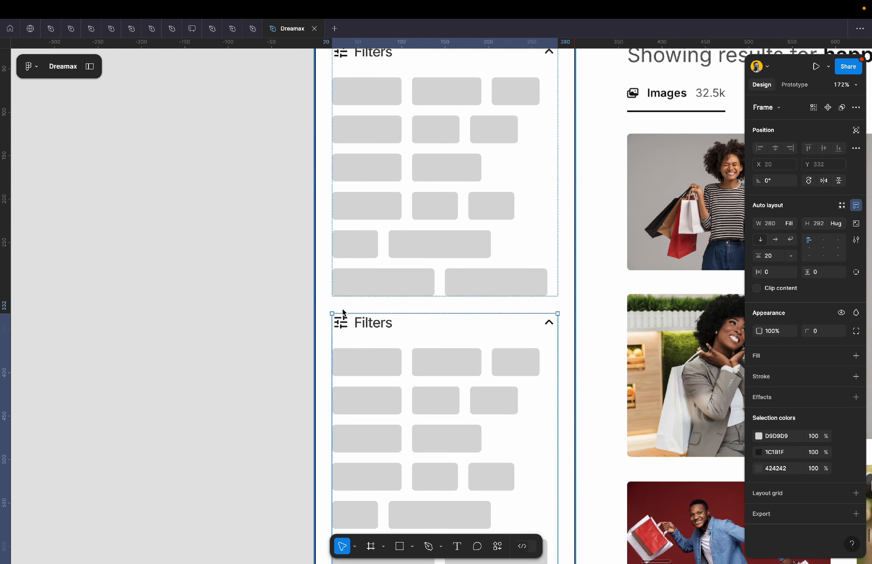
key("super+d")
scroll(343, 309, "down", 10)
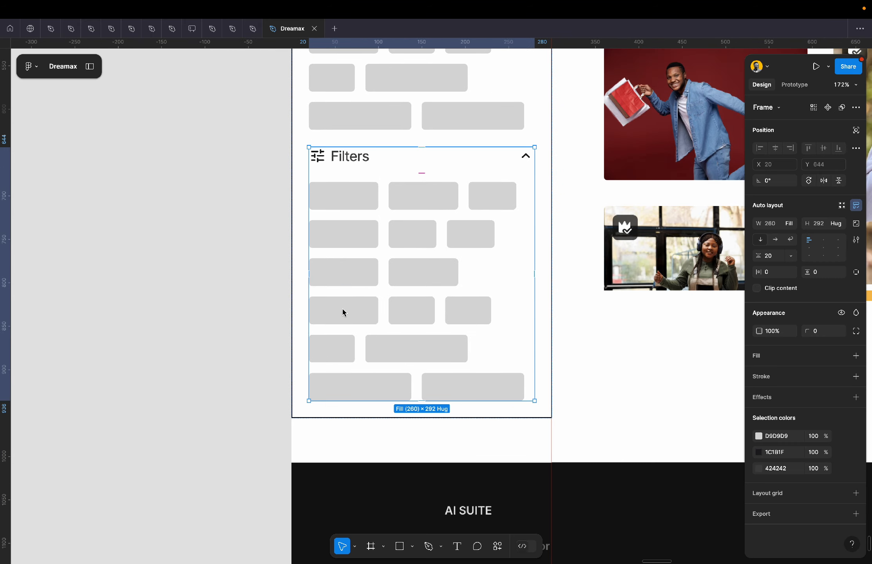
Draw a horizontal line about 322 long on the canvas and transfer it into the outer frame beneath the last section.
scroll(343, 312, "up", 10)
left_click(231, 338)
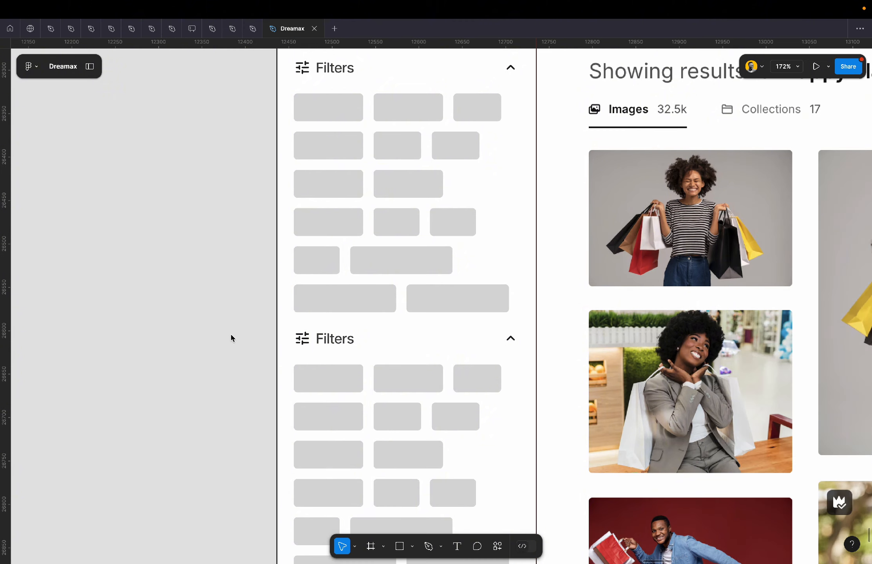
key("l")
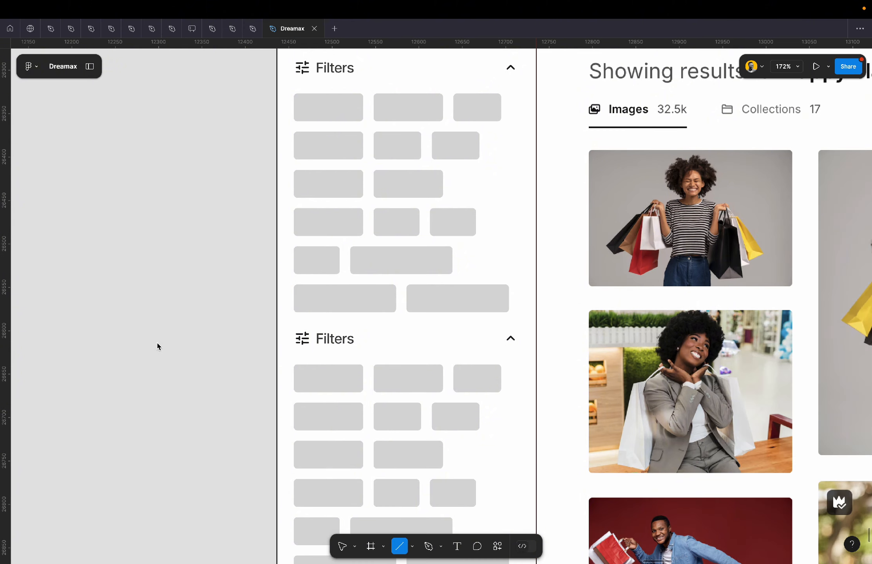
left_click_drag(150, 342, 431, 366)
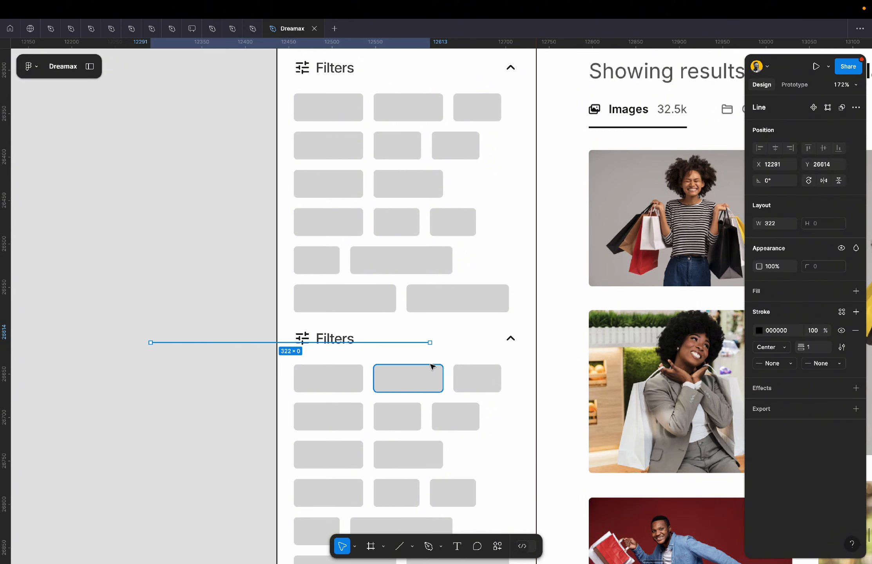
key("Delete")
key("ctrl+z")
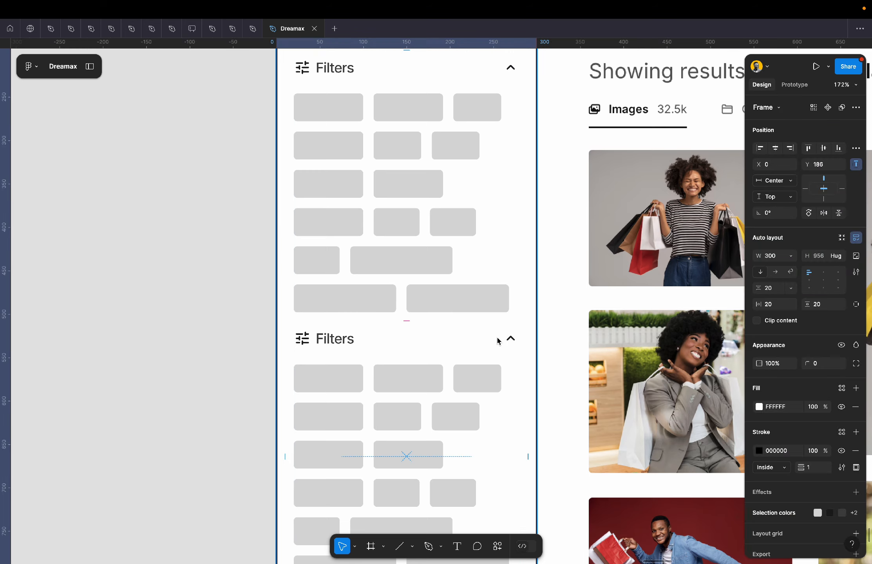
Set the line's width to Fill container and its opacity to 20%.
scroll(498, 340, "down", 6)
scroll(497, 340, "up", 5)
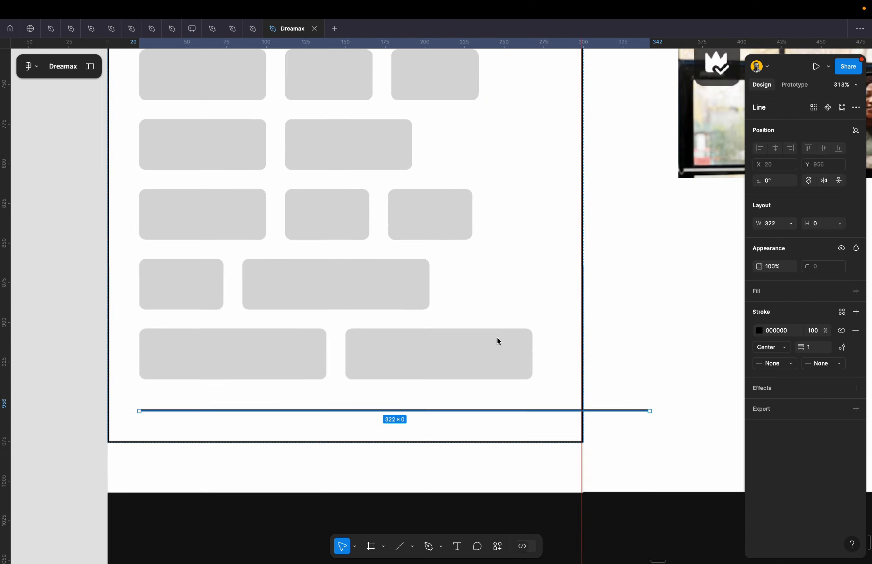
left_click(793, 225)
left_click(799, 235)
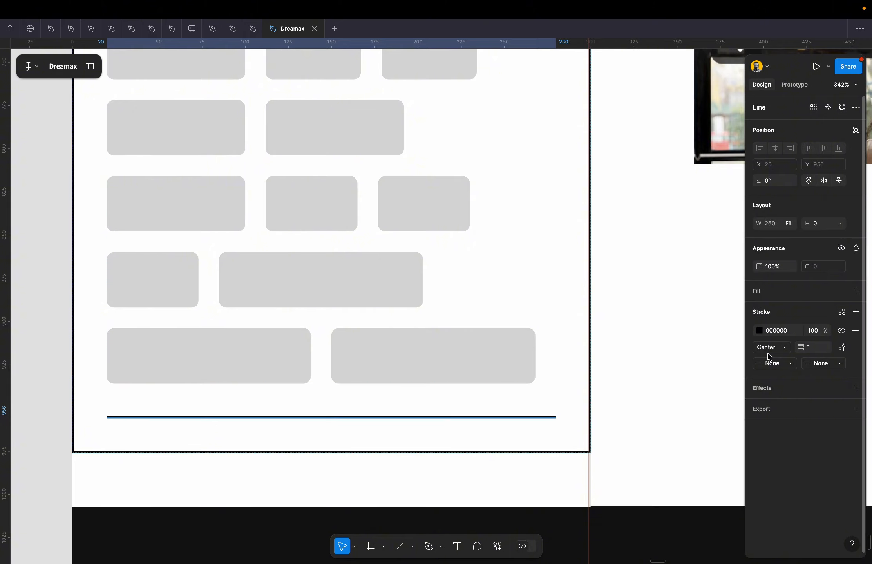
key("2")
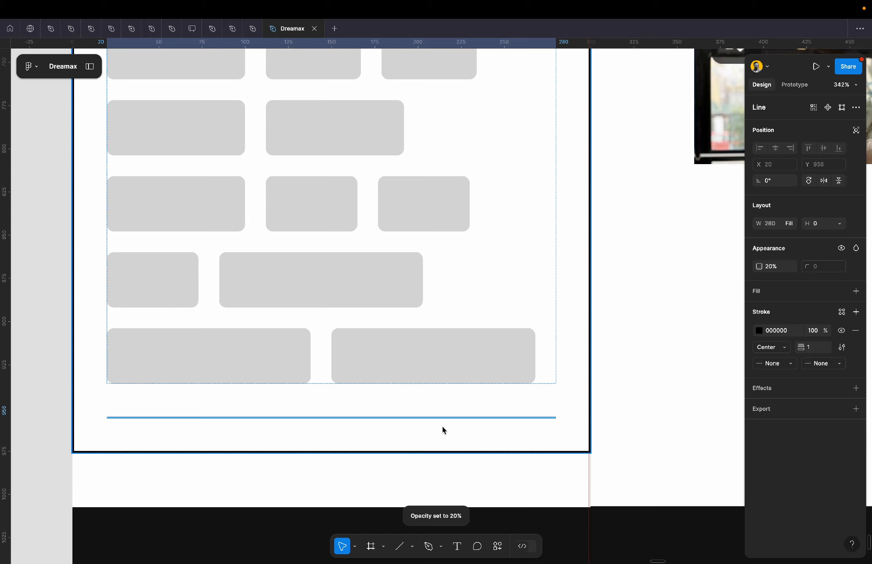
left_click(62, 379)
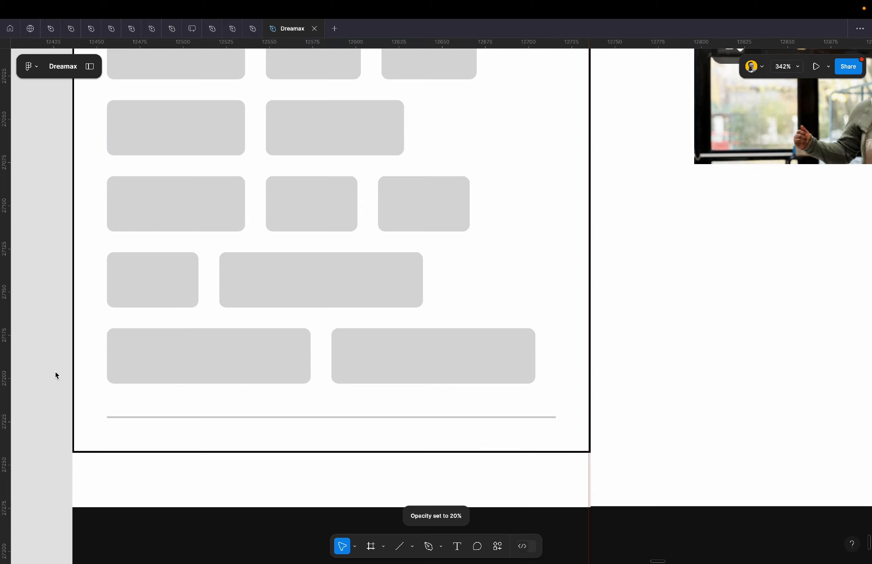
Try a range of opacity levels on the divider line, including 56%, 89% and 100%, and return it to 20%.
left_click(214, 420)
key("1")
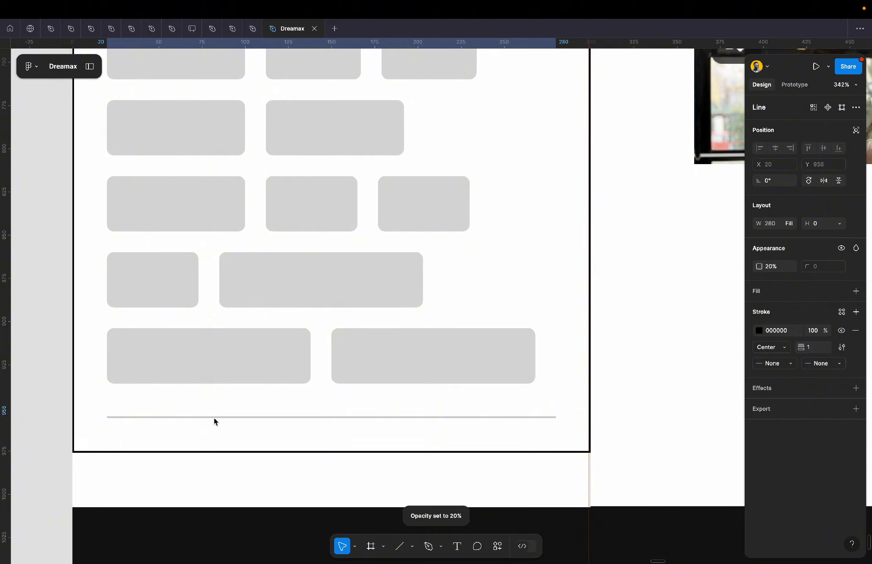
key("3")
key("4")
key("5")
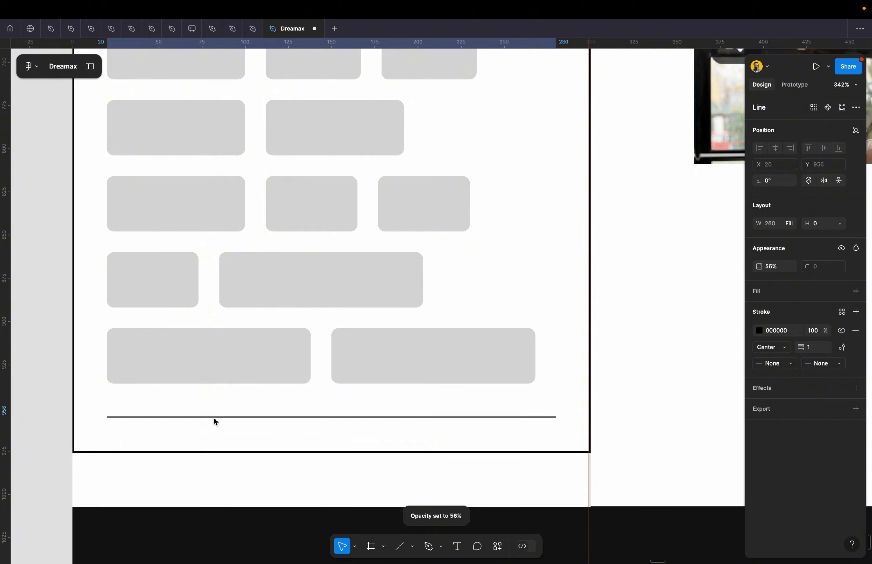
key("6")
key("7")
key("8")
key("9")
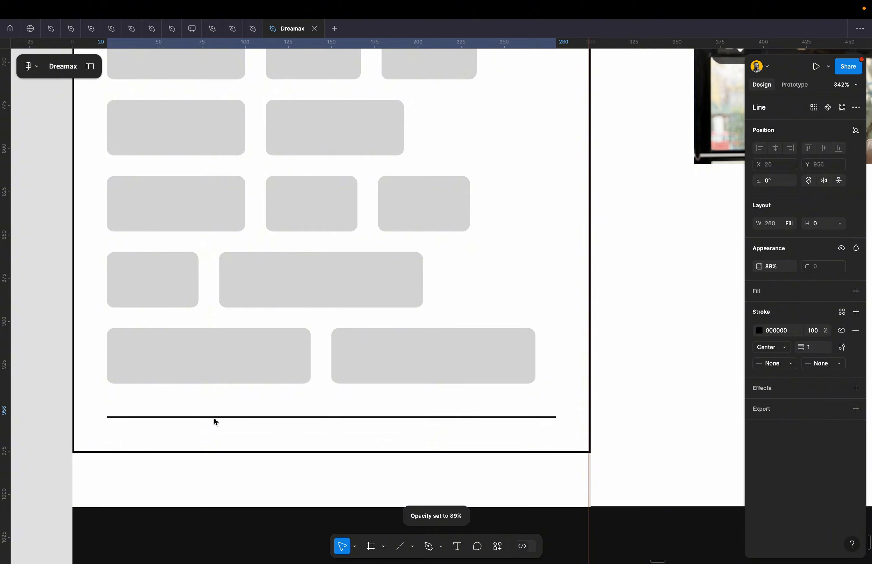
key("0")
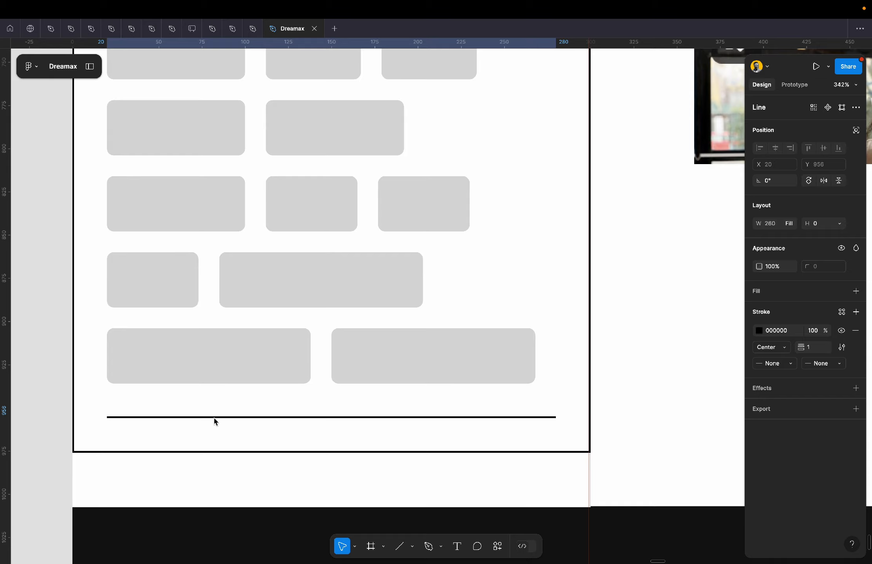
key("2")
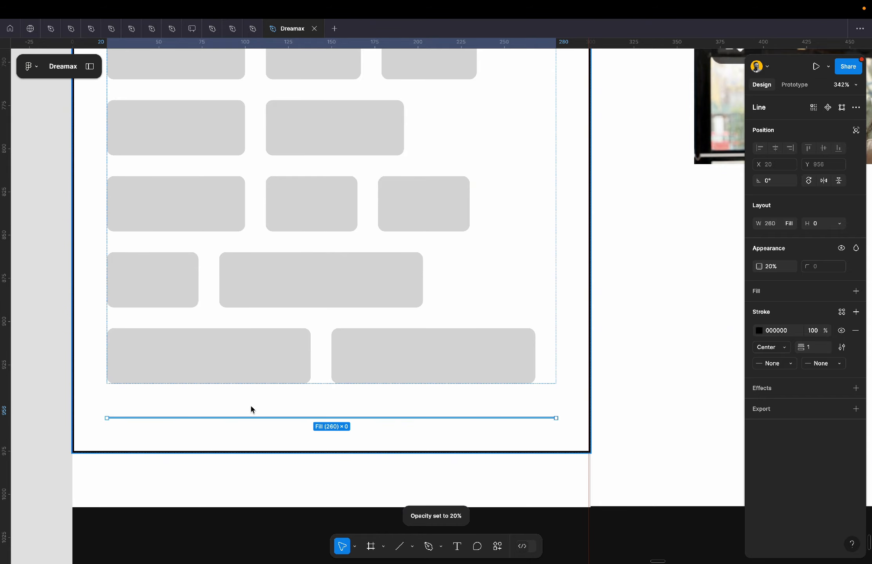
Set the divider line's opacity to 10%.
scroll(250, 406, "down", 5)
scroll(251, 406, "up", 1)
scroll(251, 410, "left", 1)
key("1")
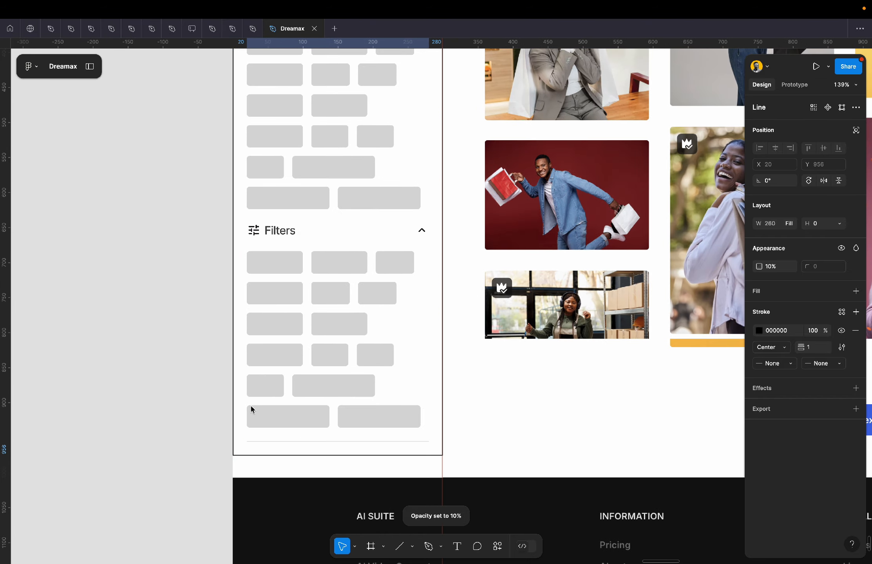
Move the divider between the first and second sections and place a copy between the second and third sections.
scroll(221, 439, "up", 3)
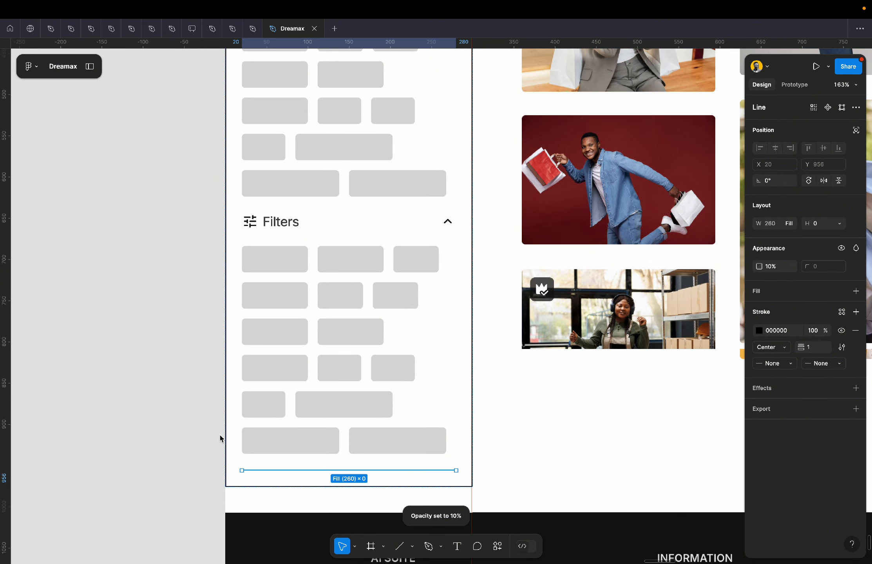
key("Up")
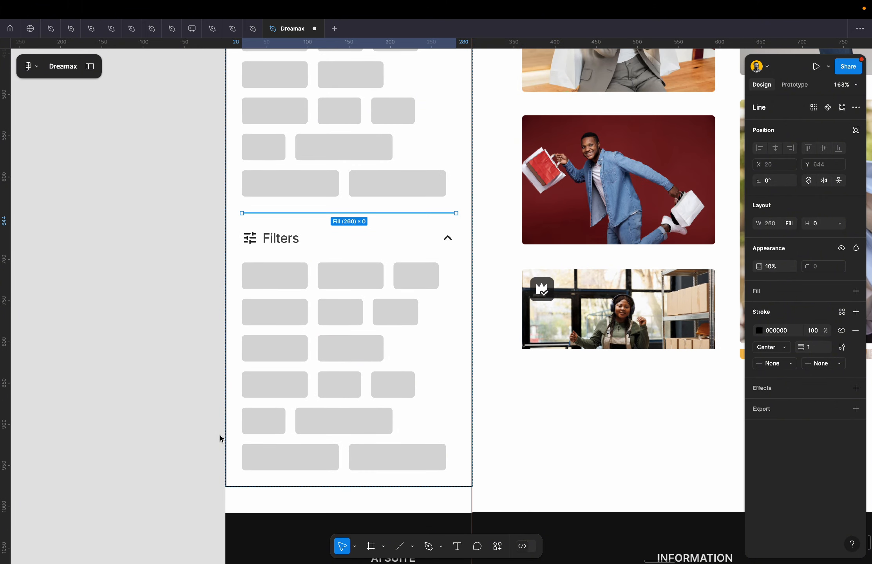
key("Up")
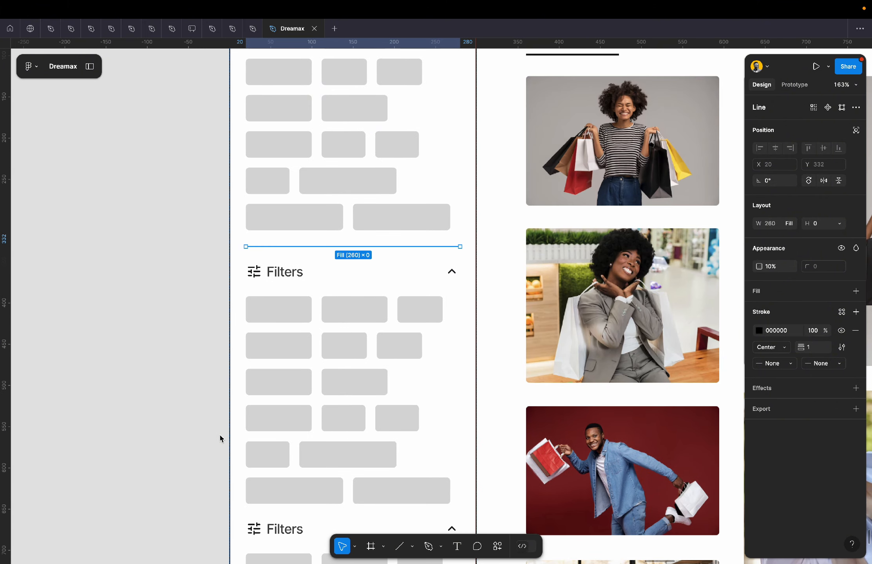
key("Down")
Set the vertical gap between the sections and dividers in the outer frame to 24.
scroll(220, 438, "down", 8)
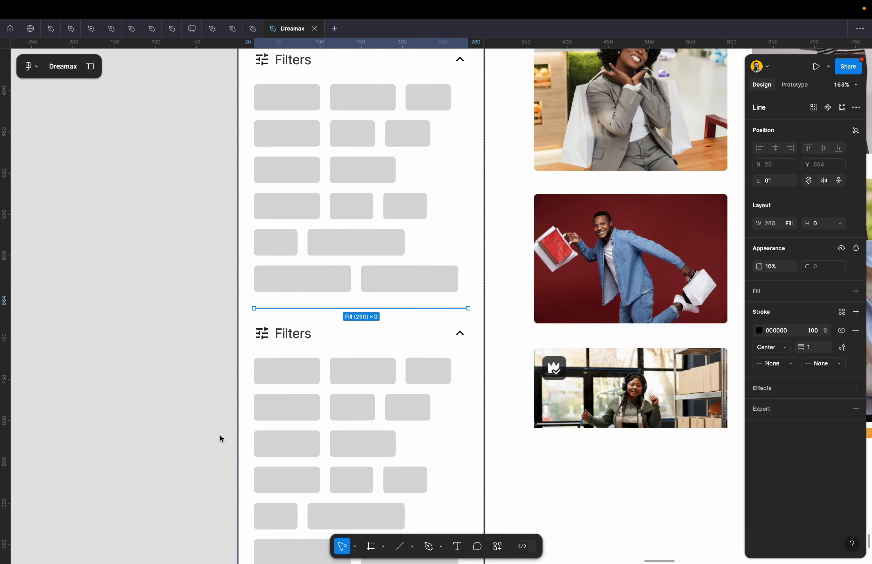
scroll(220, 439, "down", 3)
scroll(221, 438, "down", 4)
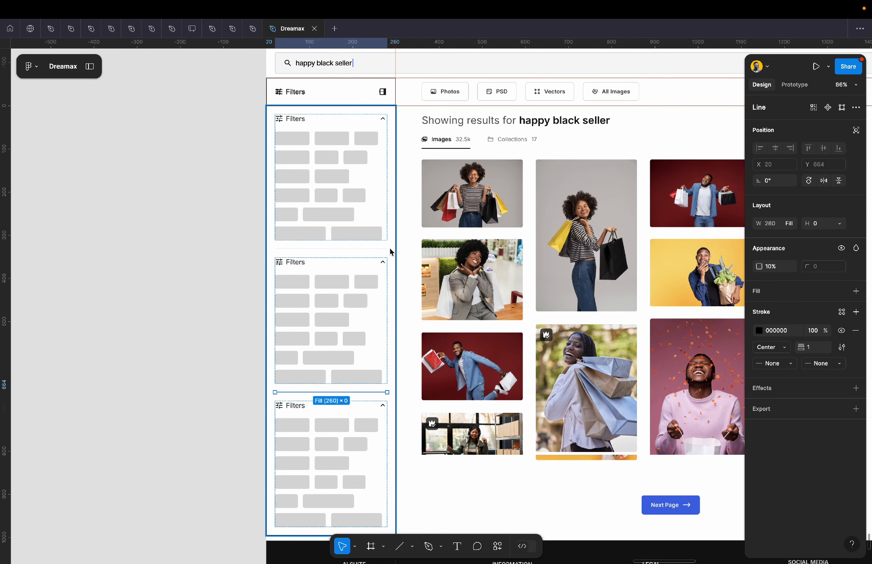
left_click(390, 249)
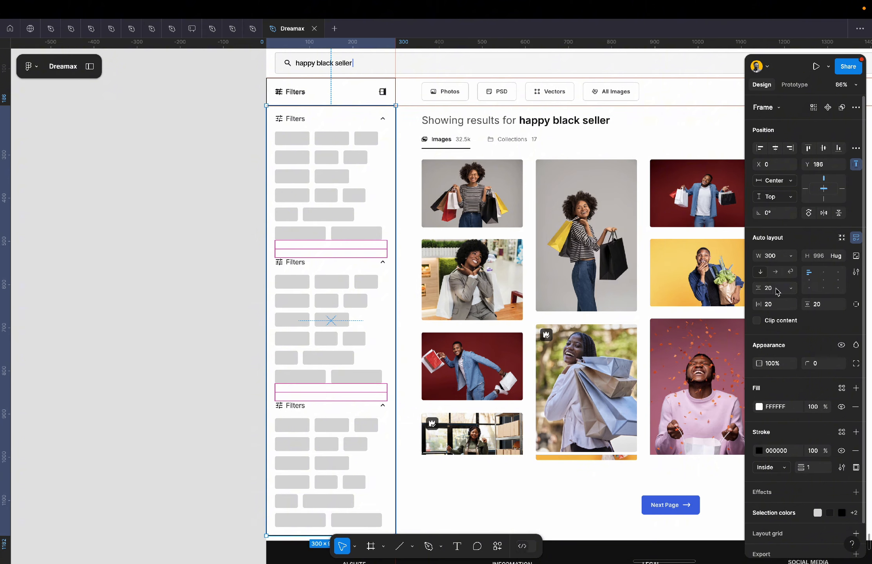
type("24")
key("Return")
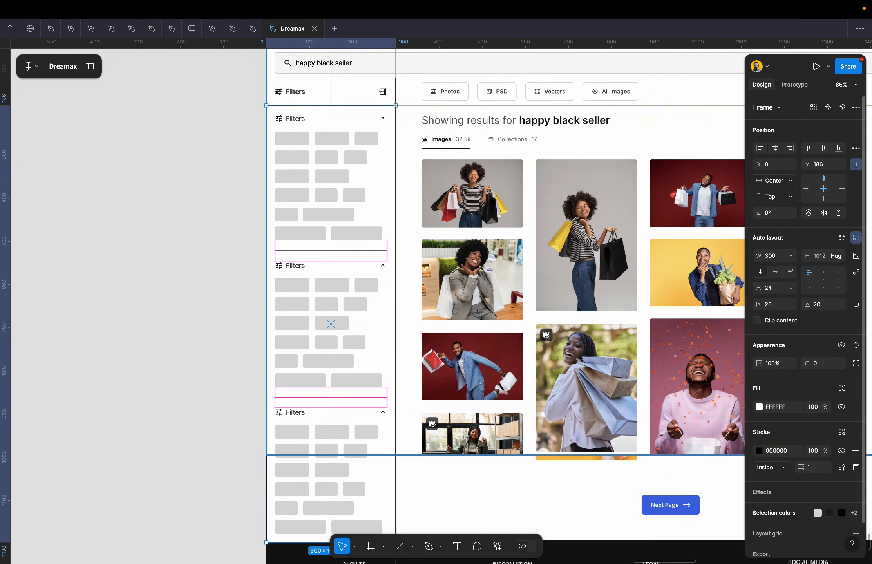
left_click(193, 345)
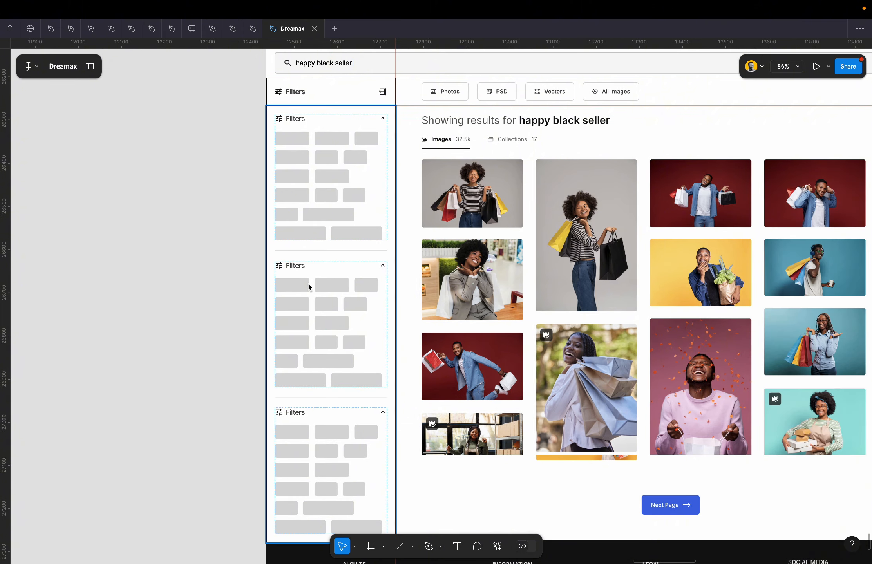
Place a copy of the Filters header bar directly beside the original, over the Photos and PSD buttons at X 300.
scroll(309, 287, "up", 5)
scroll(309, 287, "down", 5)
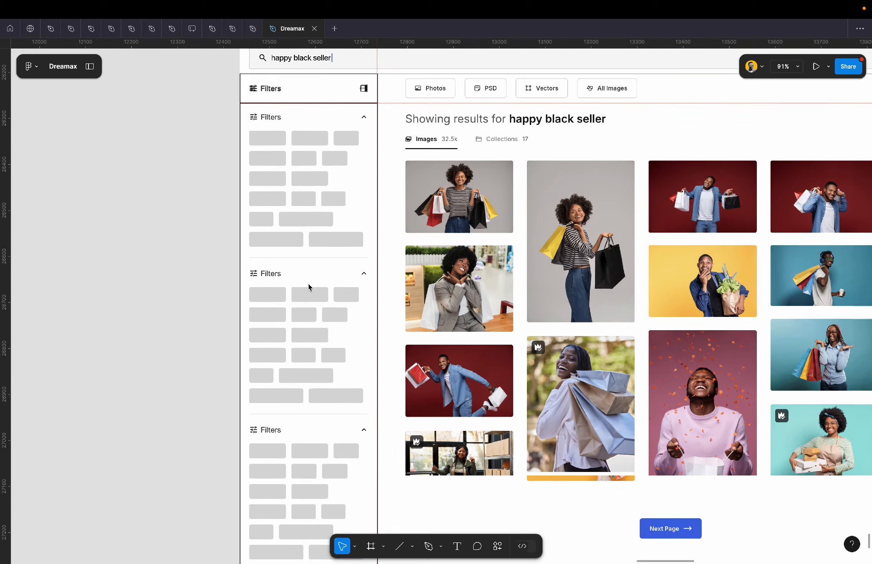
scroll(308, 284, "down", 3)
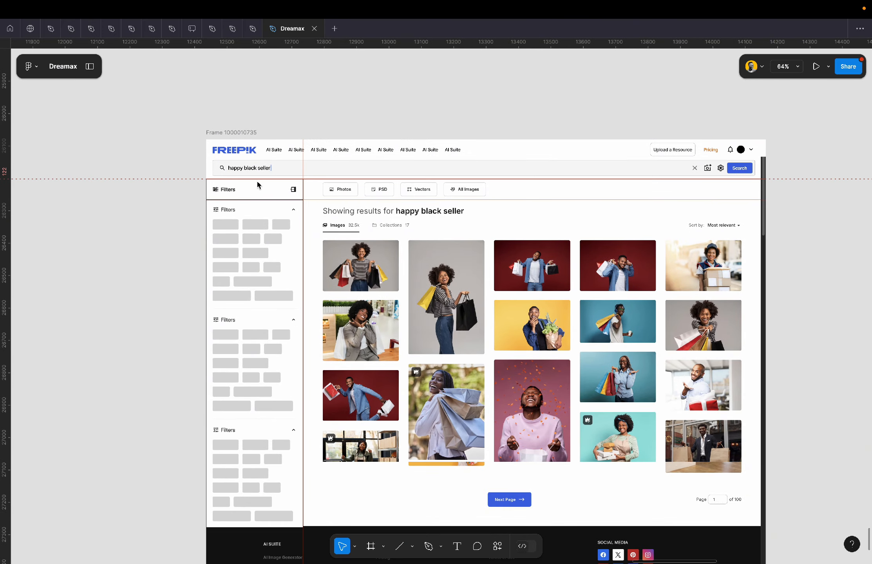
left_click(258, 189)
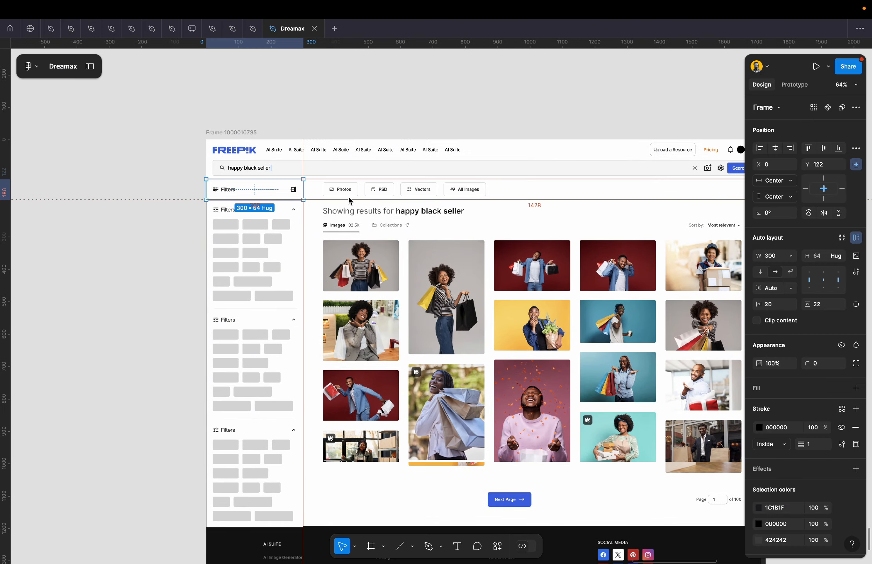
scroll(348, 192, "right", 5)
scroll(348, 192, "up", 1)
scroll(350, 199, "up", 3)
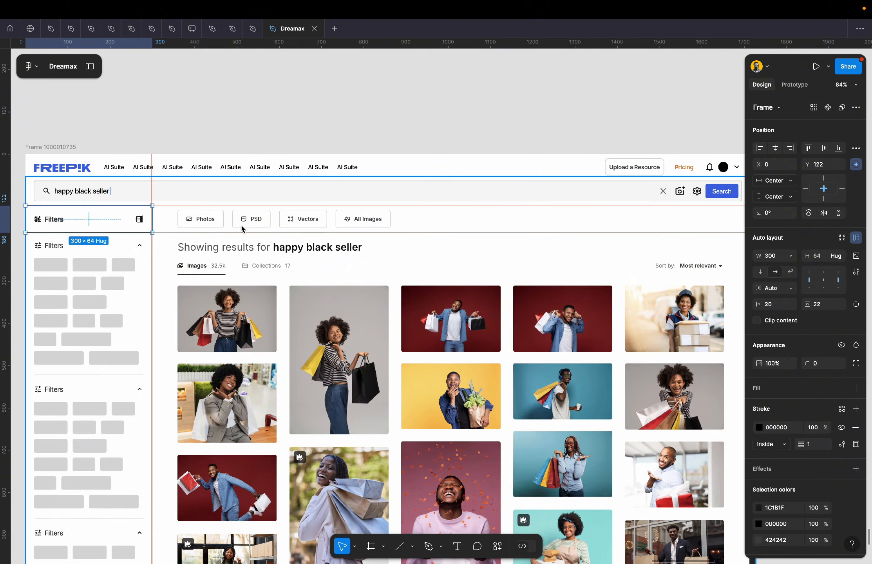
left_click_drag(96, 224, 211, 223)
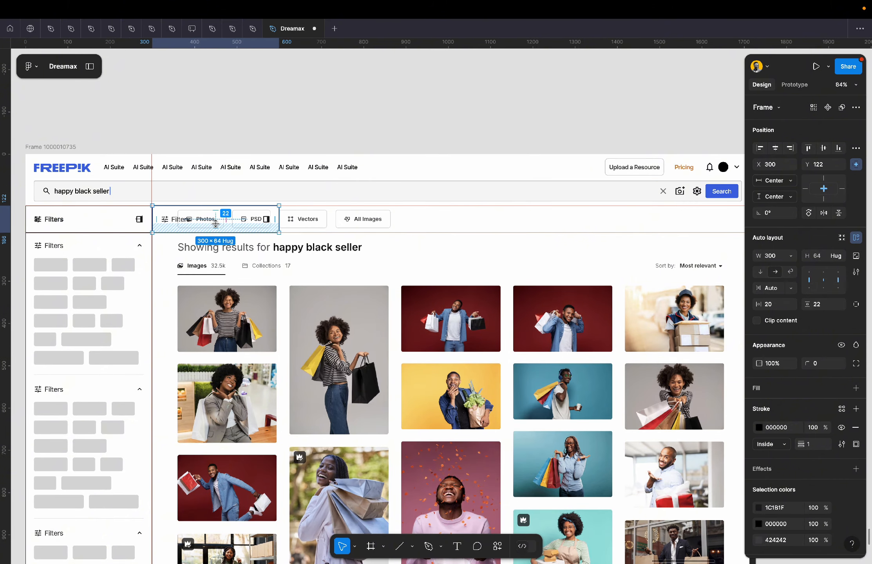
scroll(213, 223, "down", 3)
scroll(216, 223, "up", 10)
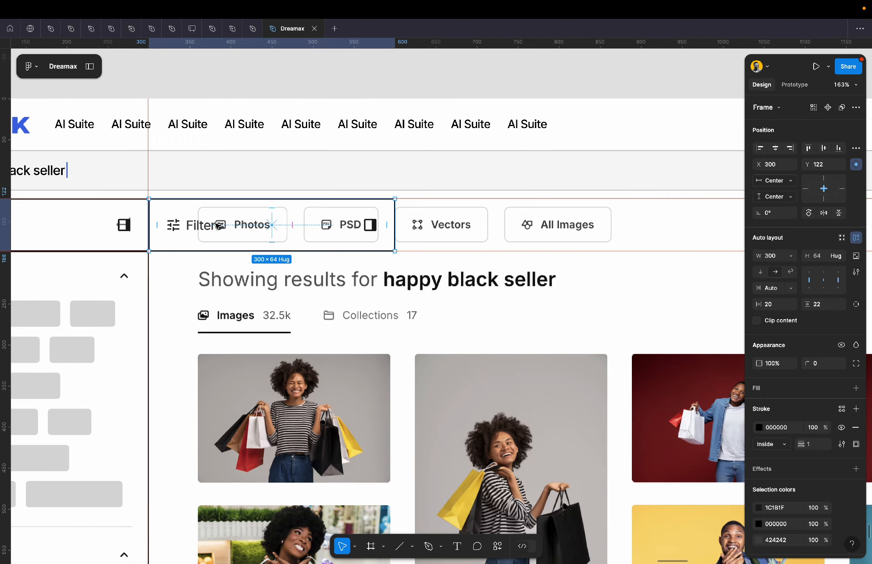
Copy a grey filter chip over the Vectors button and resize it to 113 × 43 to match the button outline.
left_click(78, 325)
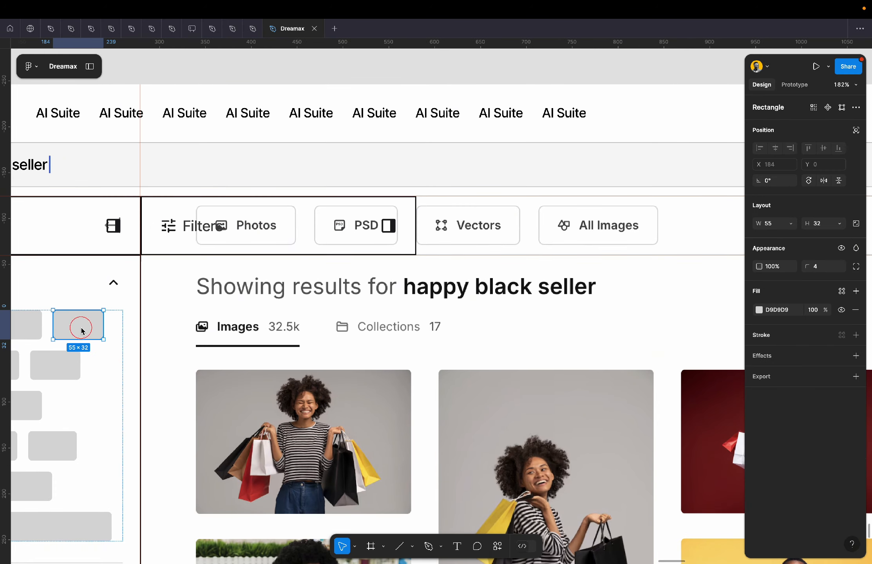
left_click_drag(73, 328, 471, 224)
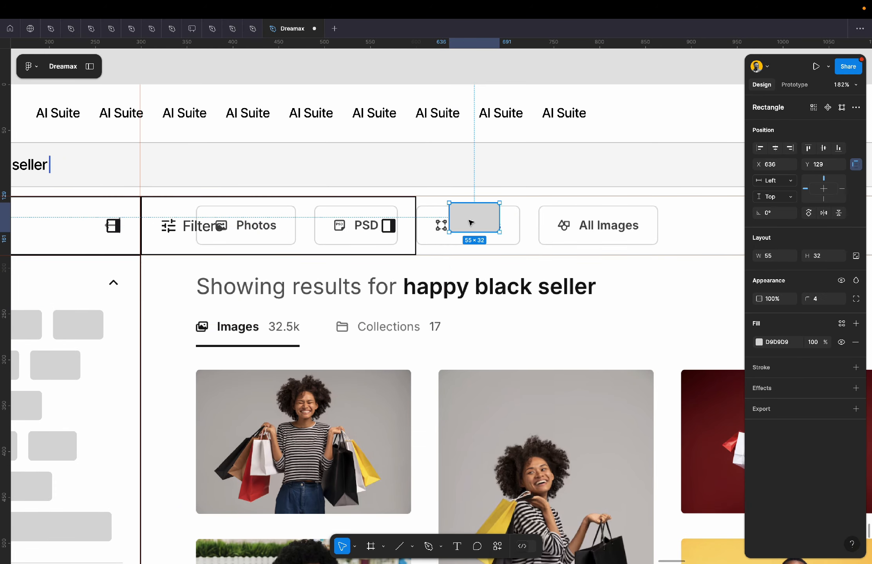
scroll(471, 223, "up", 8)
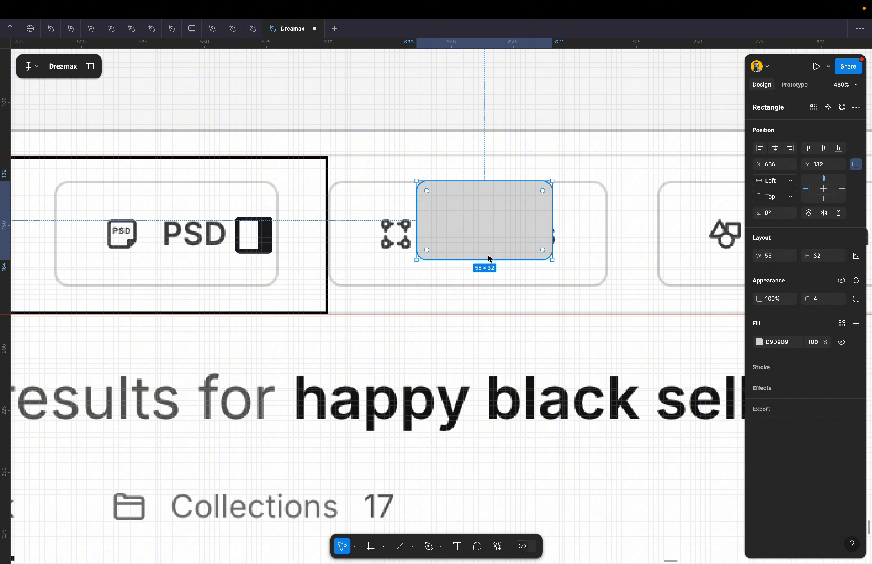
left_click_drag(490, 260, 491, 290)
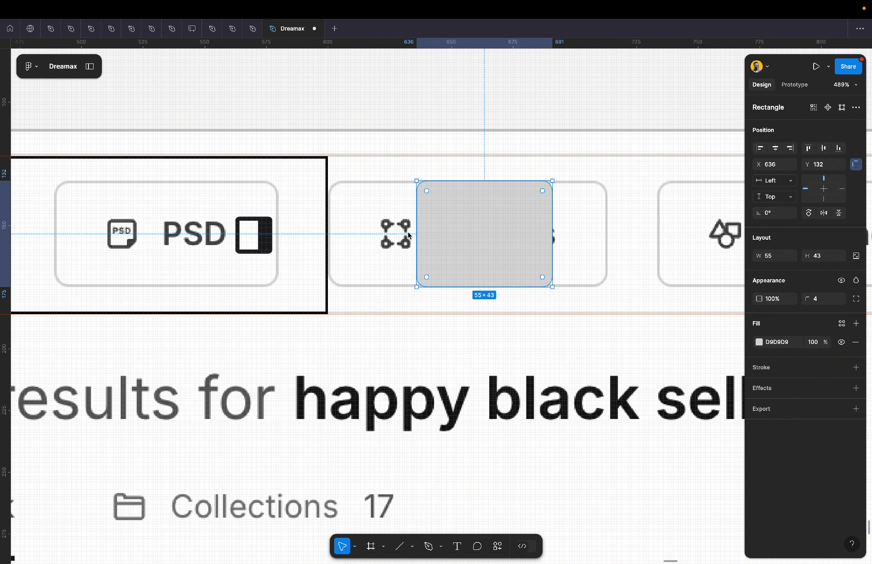
left_click_drag(419, 233, 328, 223)
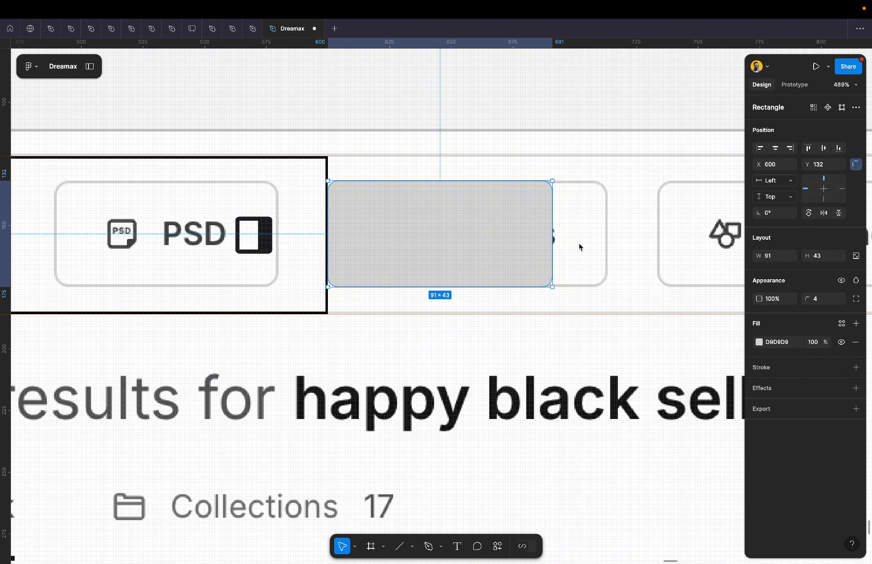
left_click_drag(565, 237, 608, 243)
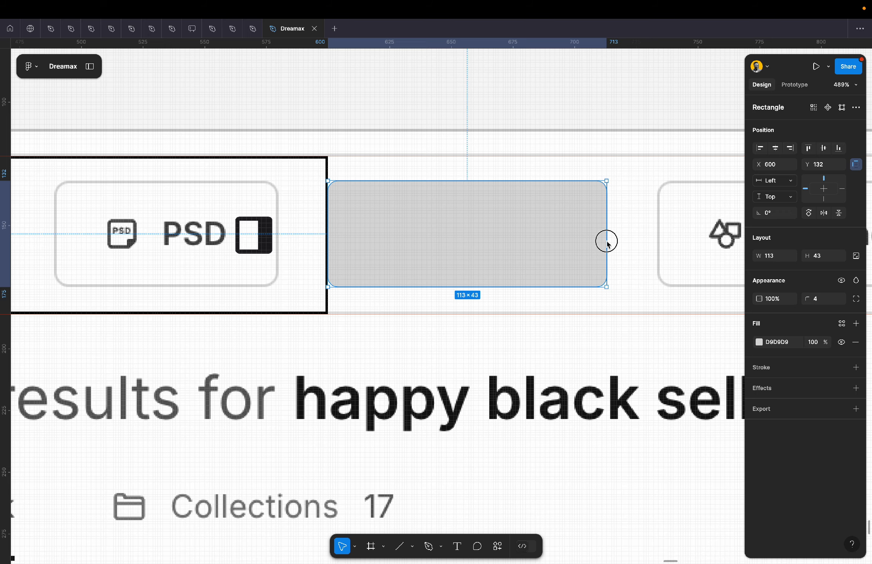
Replace the Filters icon-and-label group in the copied header bar with the resized grey rectangle.
scroll(597, 249, "down", 5)
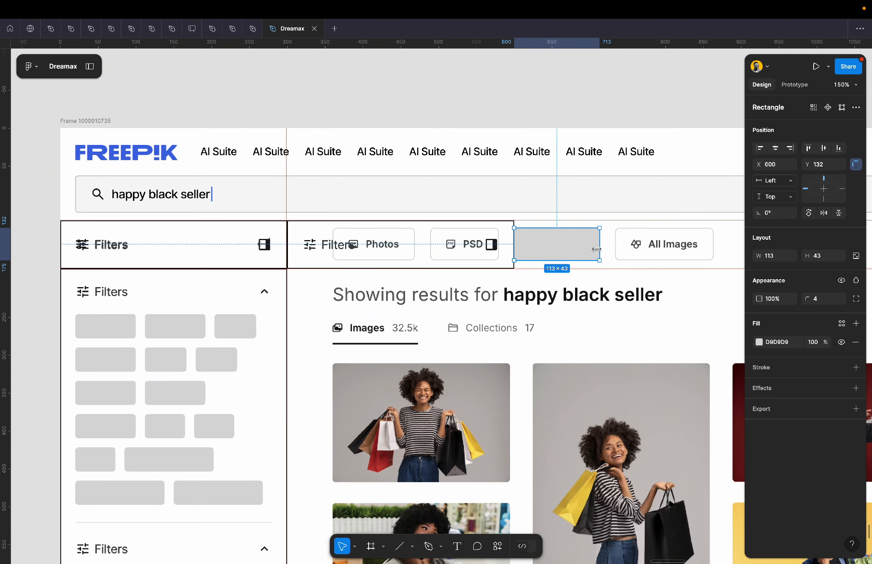
scroll(597, 249, "left", 2)
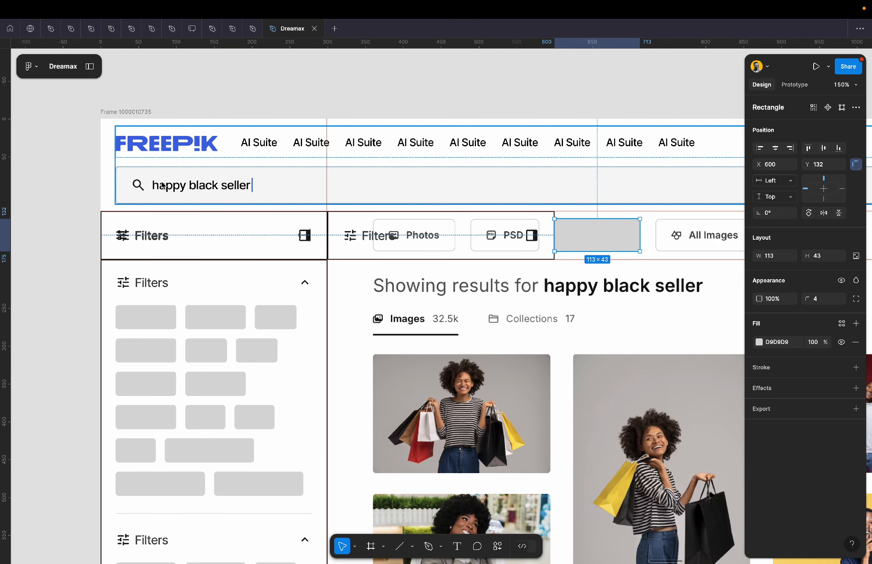
scroll(563, 266, "up", 4)
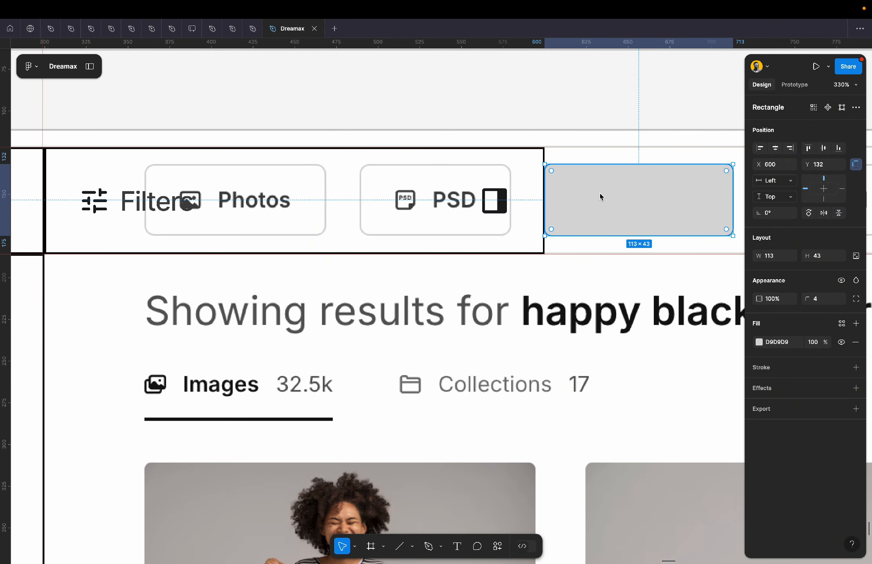
key("BackSpace")
left_click(162, 200)
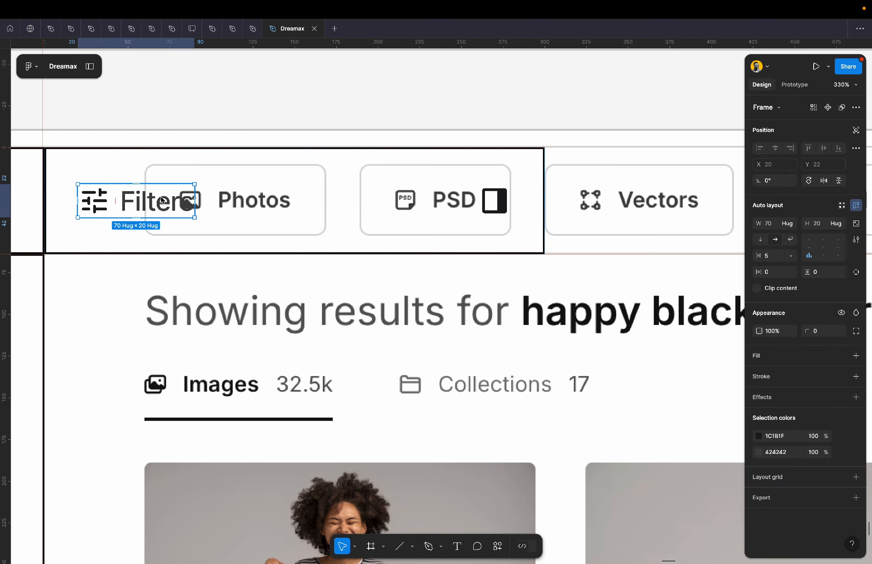
key("super+z")
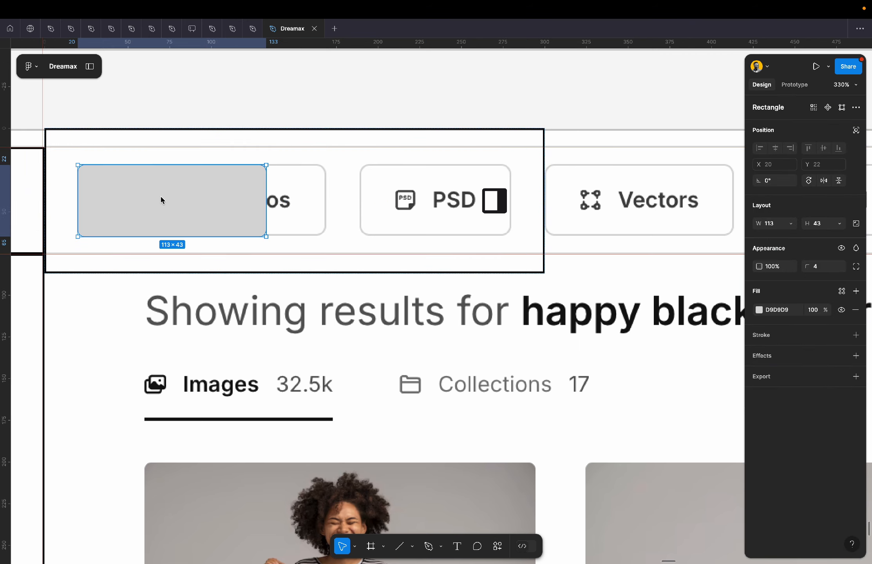
Reduce the vertical padding of the copied header bar to 11.
left_click(366, 178)
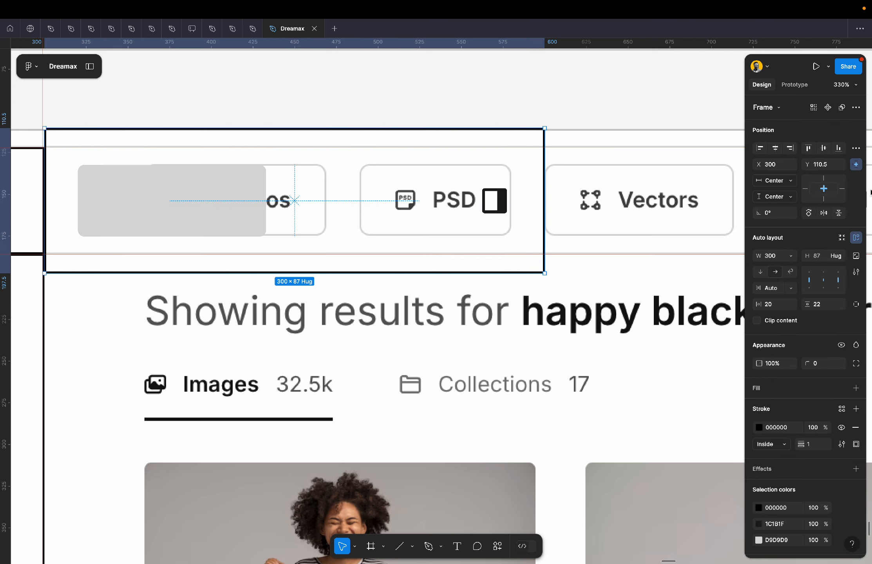
left_click(823, 304)
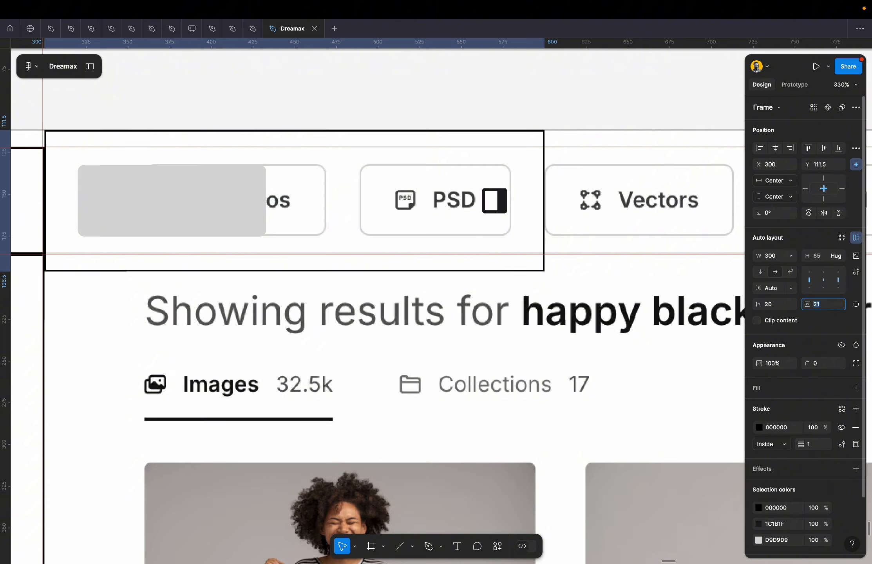
type("19")
key("Return")
key("Down")
key("Down")
key("Down")
key("Down")
key("Down")
key("Down")
key("Down")
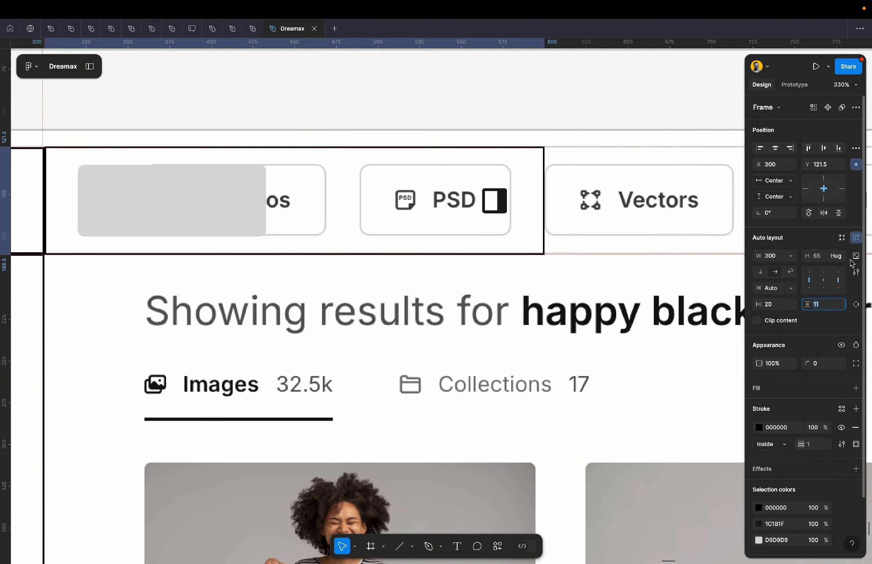
key("Down")
Compare the copied bar with the original Filters header and set the copy's height to a fixed 64.
scroll(394, 233, "left", 5)
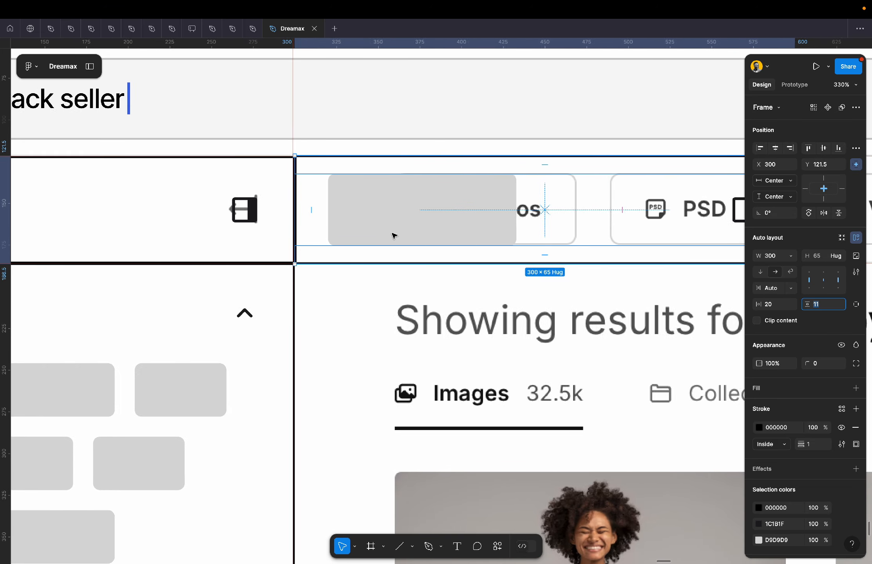
left_click(259, 212)
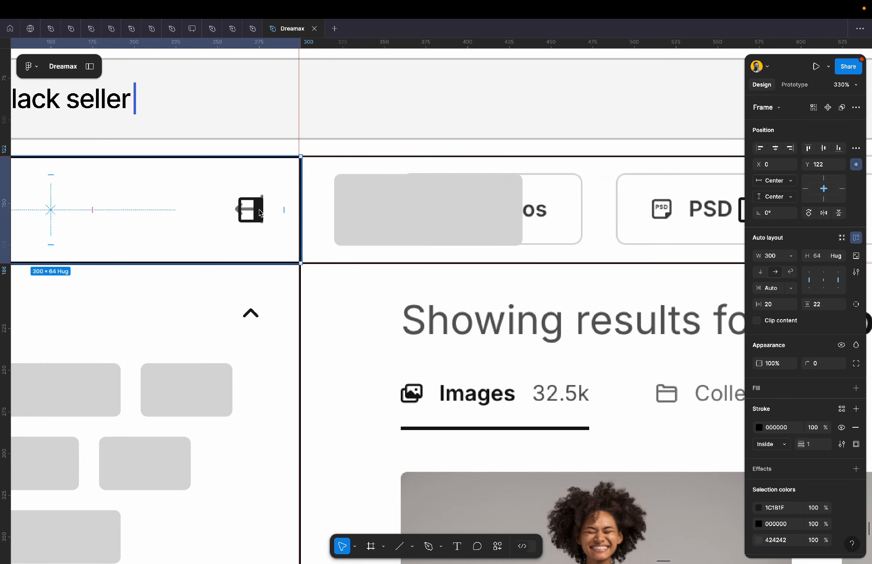
left_click(422, 211)
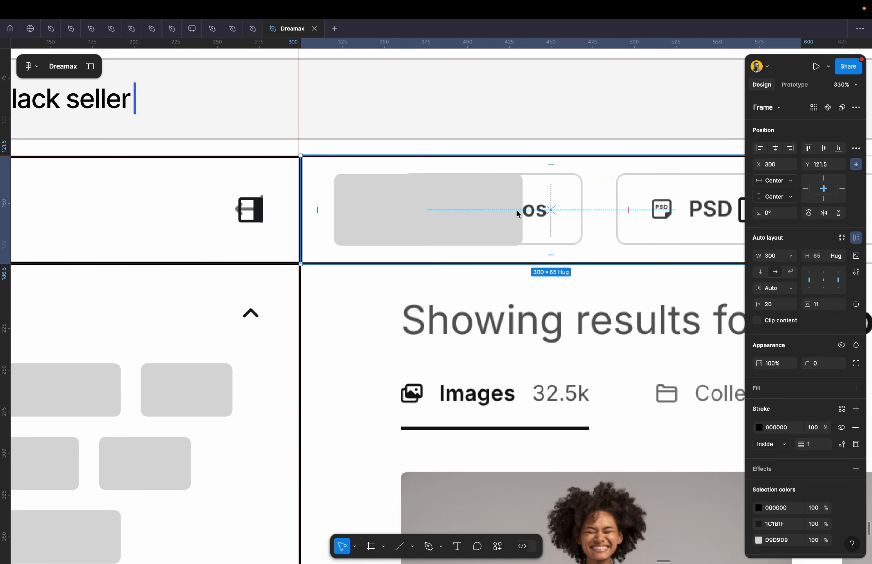
left_click(826, 258)
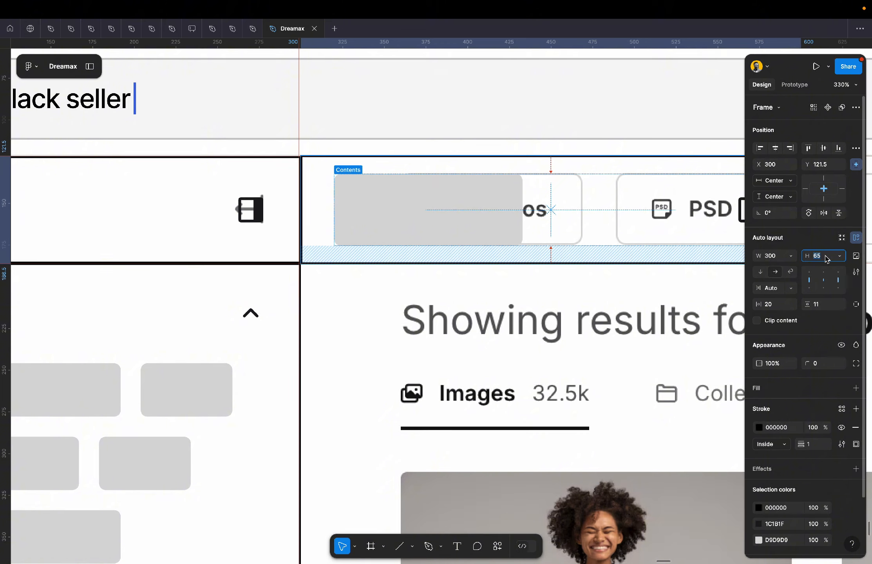
type("64")
key("Return")
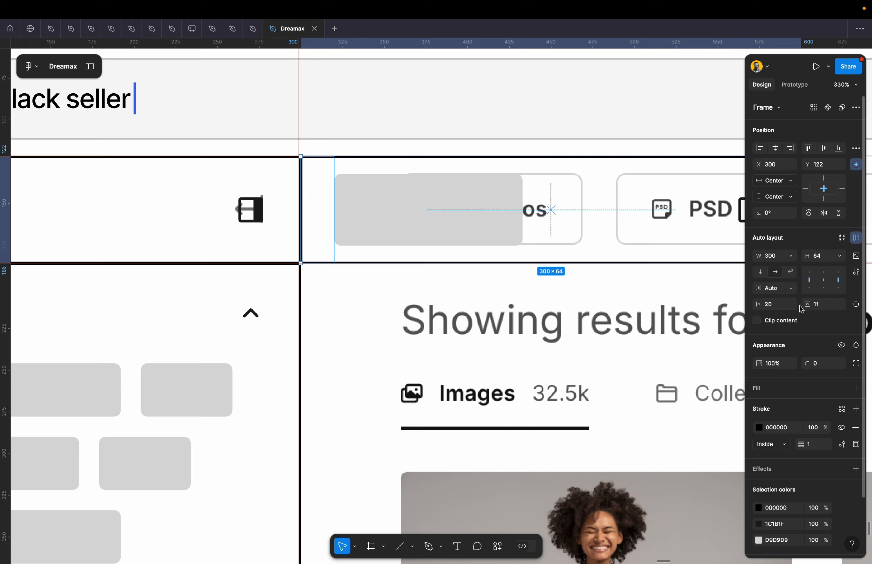
Set the copied header bar's height to hug its contents and its vertical padding to 10.5.
left_click_drag(825, 307, 825, 307)
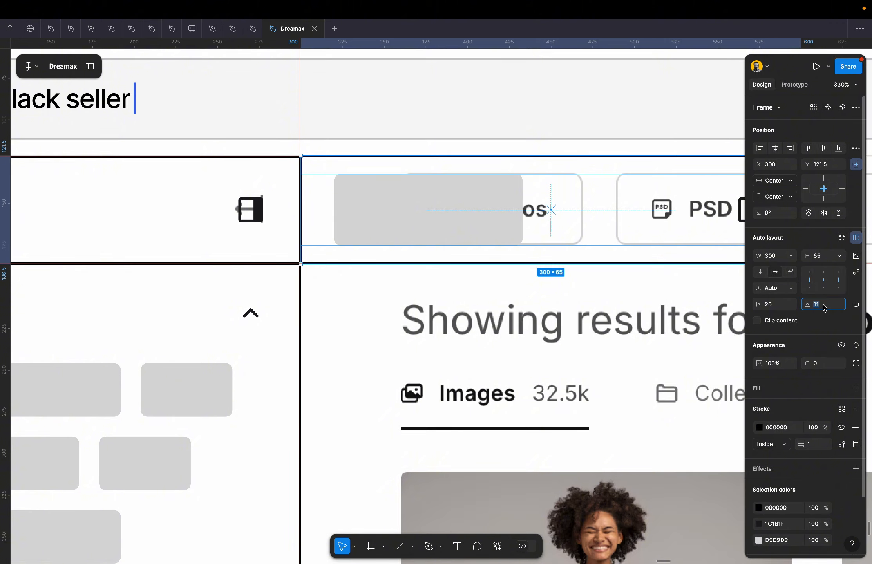
type(".5")
key("Return")
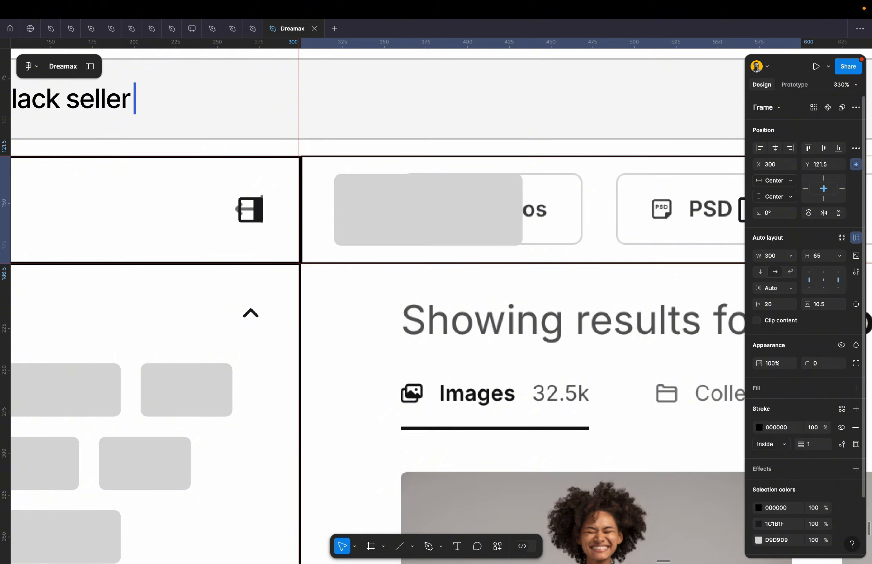
left_click(832, 310)
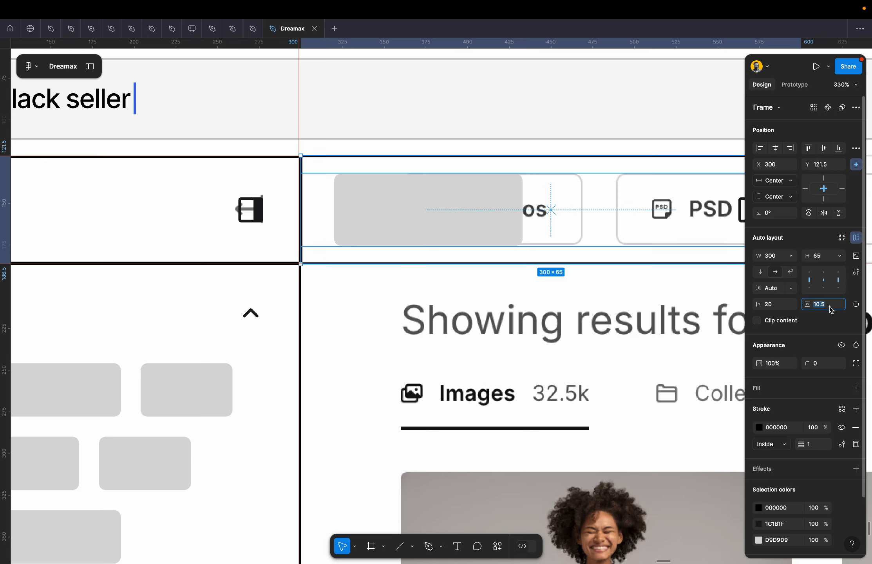
key("Down")
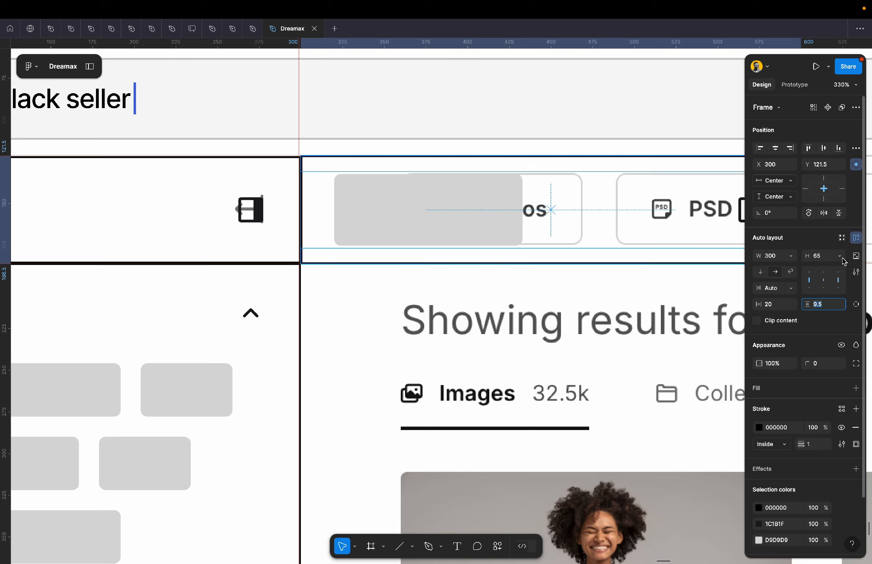
left_click(840, 256)
left_click(818, 270)
left_click(826, 307)
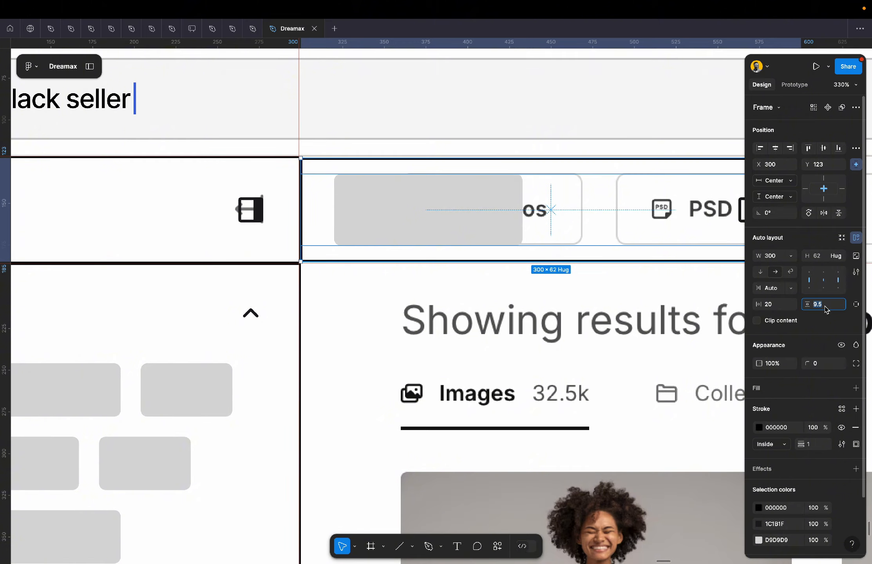
key("Up")
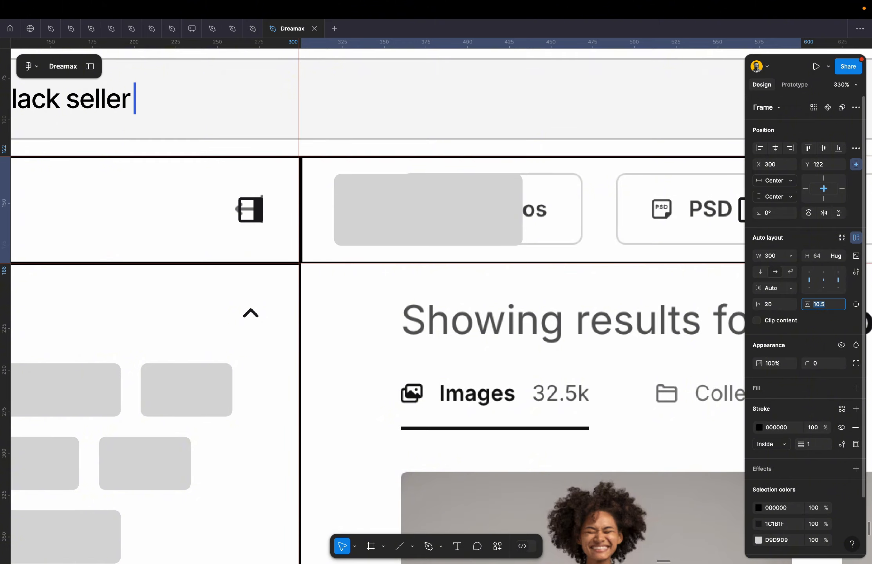
key("Return")
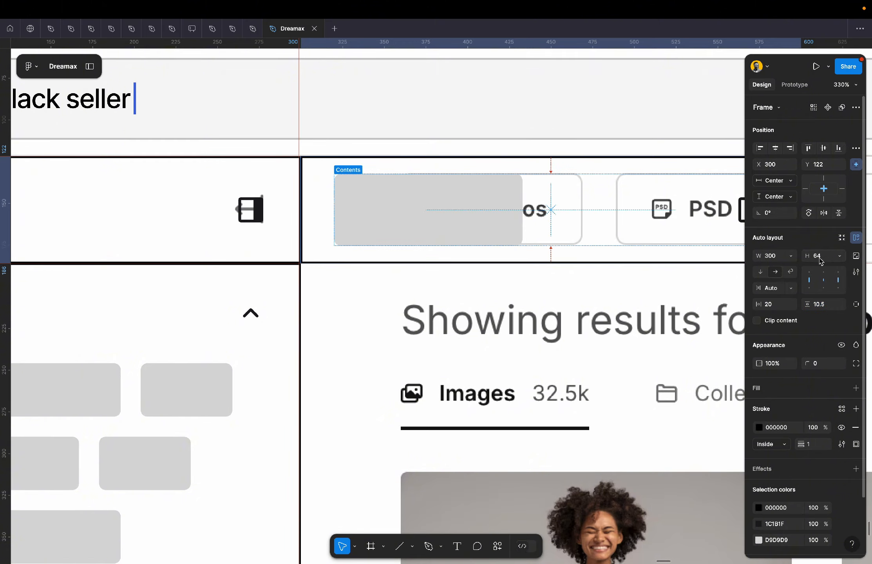
Duplicate the grey rectangle inside the copied header bar and delete the bar's sidebar toggle icon.
scroll(367, 233, "down", 5)
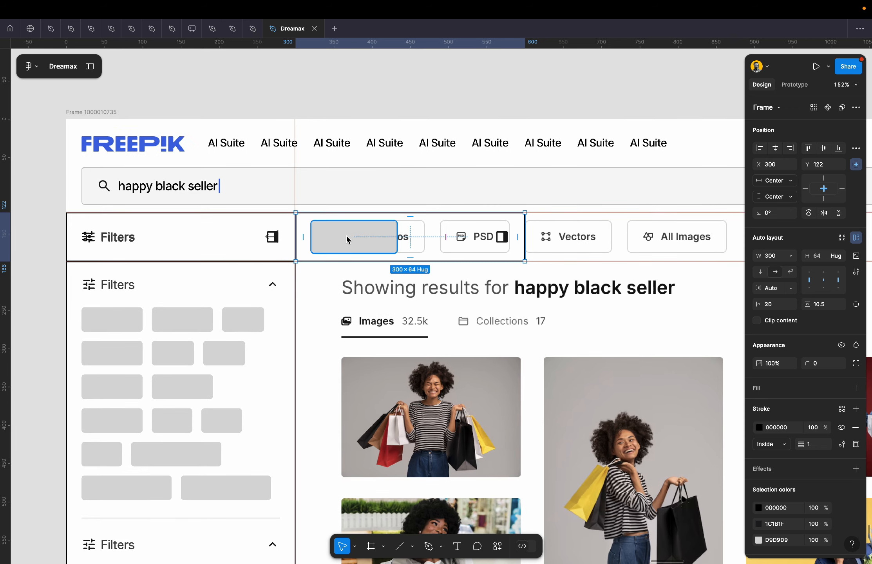
left_click(346, 238)
key("super+d")
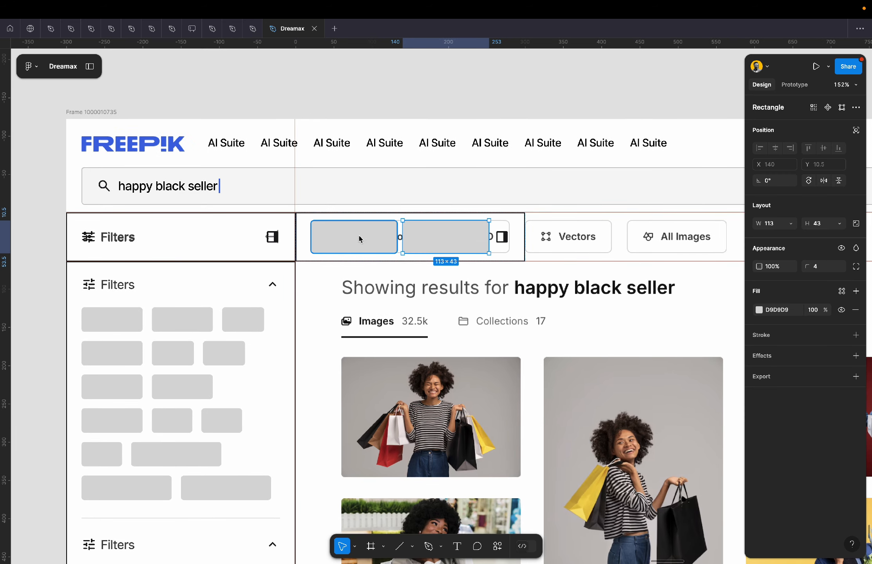
left_click(509, 237)
key("Delete")
left_click(461, 239)
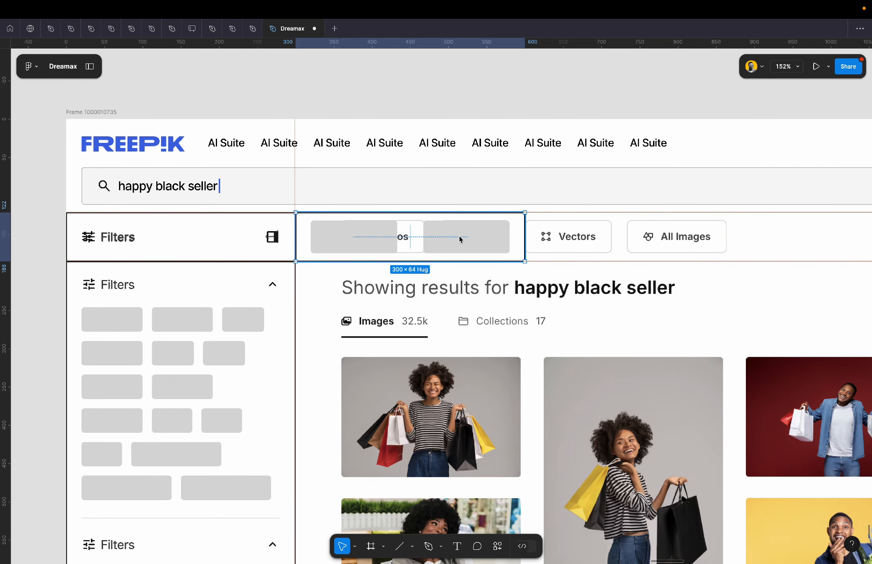
Wrap the two grey rectangles in a horizontal auto layout with a gap of 20 and duplicate one rectangle twice, making four.
left_click(371, 241, "shift")
key("shift+a")
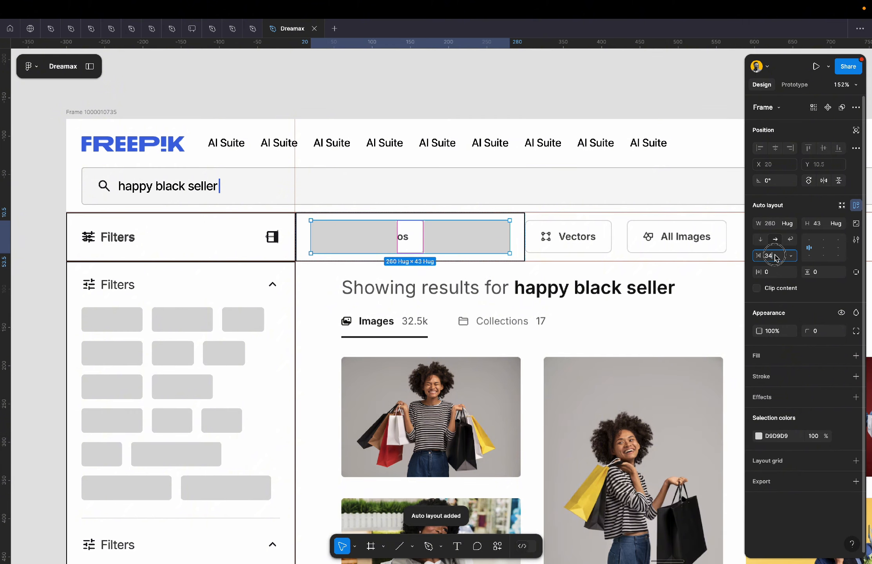
key("Return")
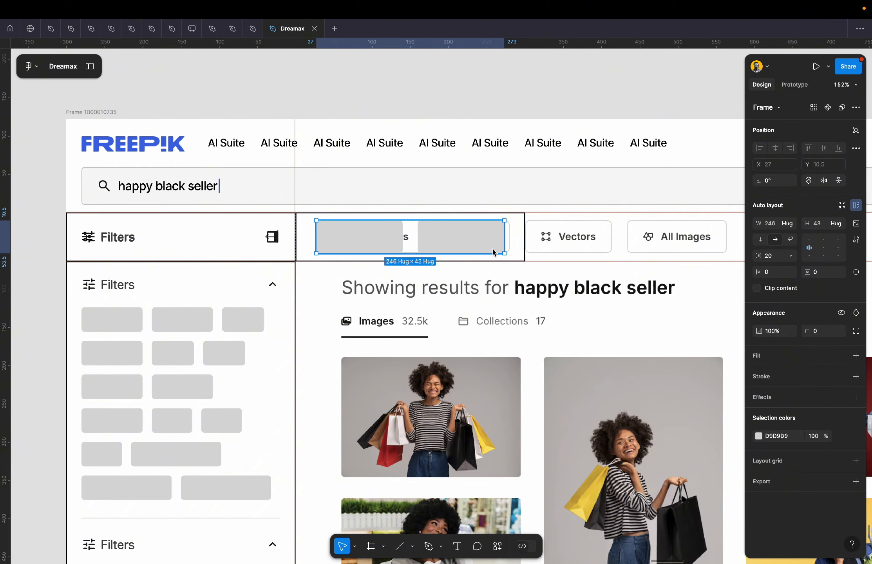
left_click(477, 243)
key("super+d")
key("super+d")
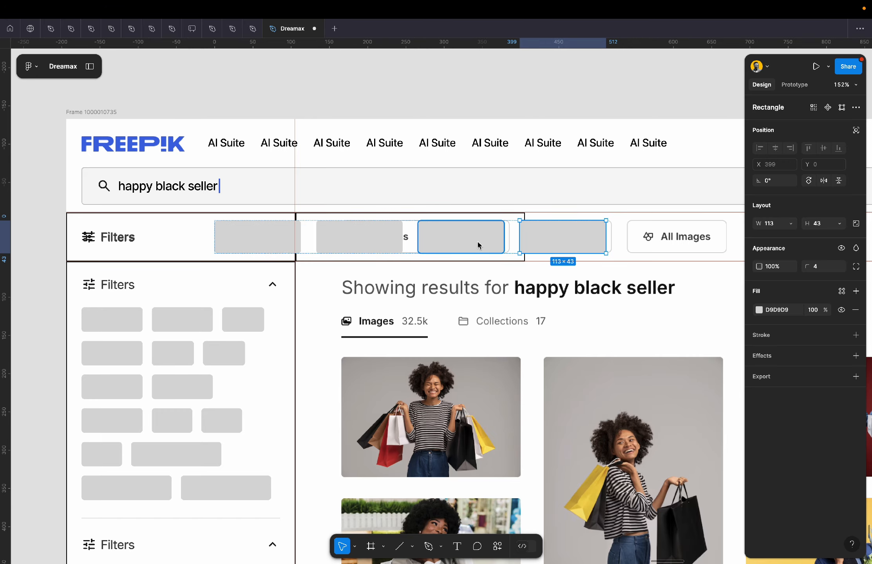
Widen the category bar beside the Filters header to 1413, ending at the reference design's scrollbar.
scroll(475, 245, "down", 5)
scroll(473, 249, "down", 4)
left_click(322, 241)
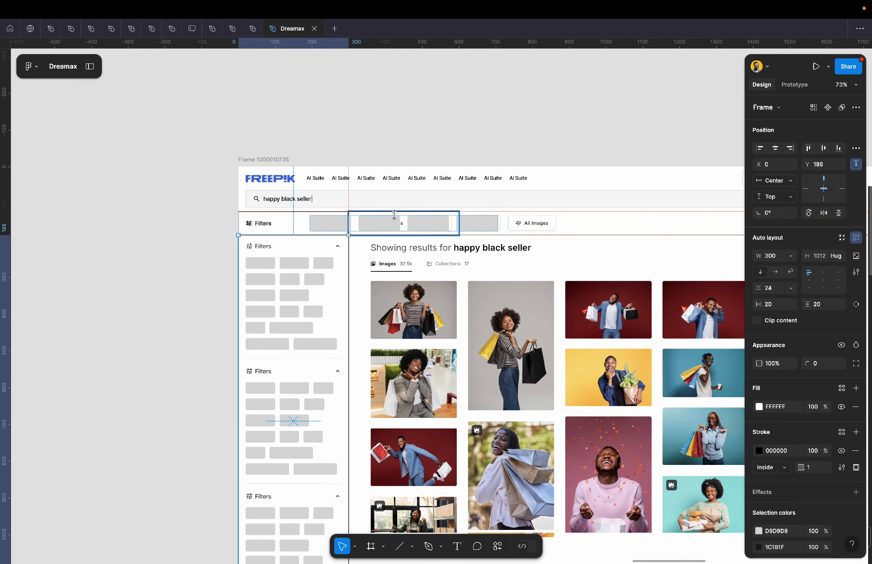
left_click(405, 219)
scroll(405, 225, "right", 7)
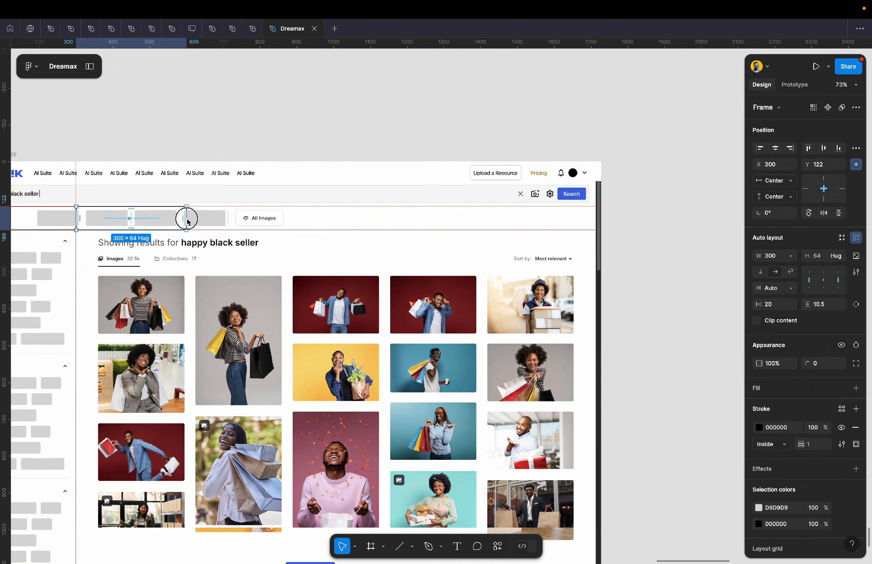
left_click_drag(187, 221, 566, 222)
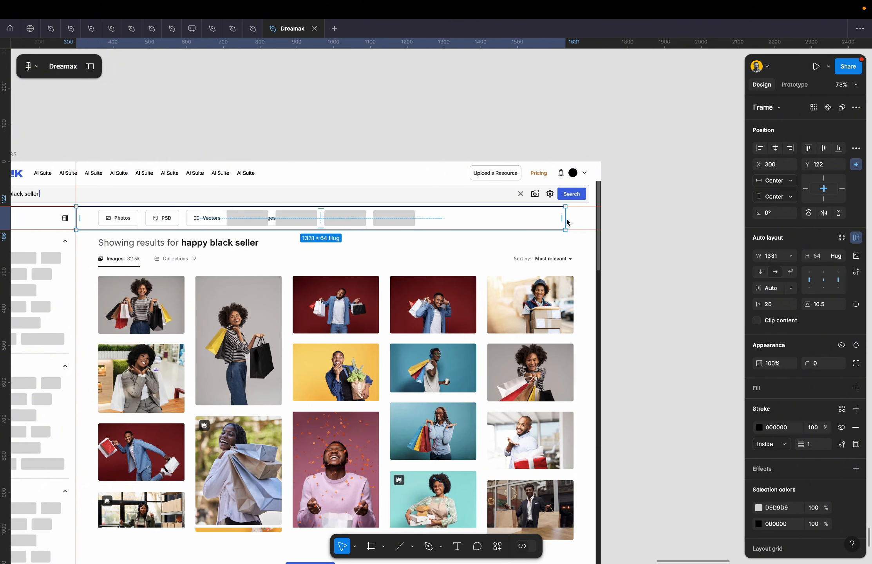
scroll(567, 221, "left", 5)
scroll(567, 220, "right", 8)
scroll(447, 239, "up", 5)
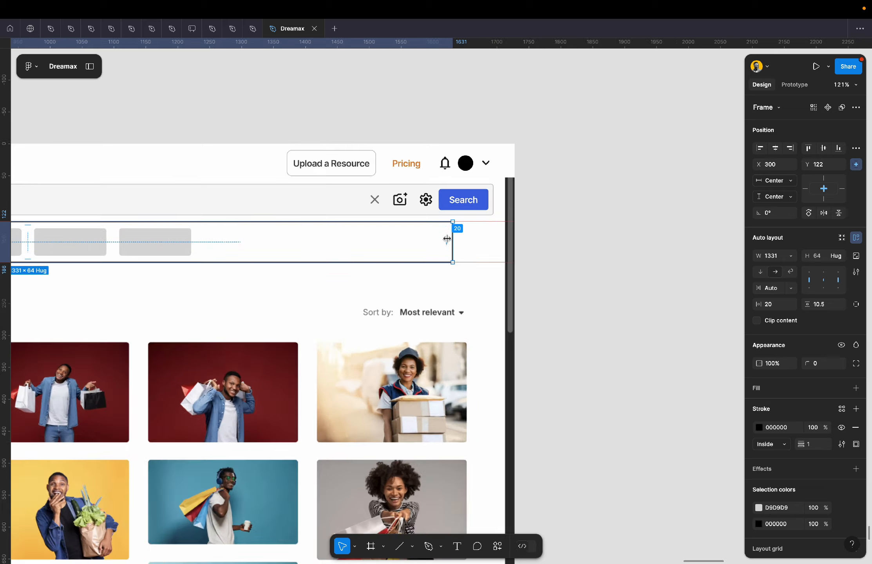
scroll(448, 239, "up", 5)
left_click_drag(458, 243, 547, 247)
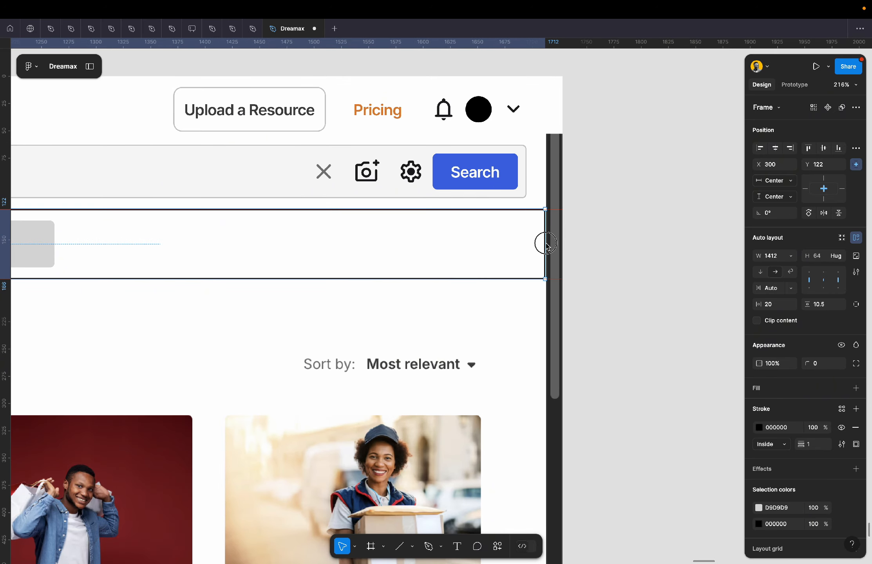
scroll(548, 247, "up", 5)
scroll(549, 247, "down", 3)
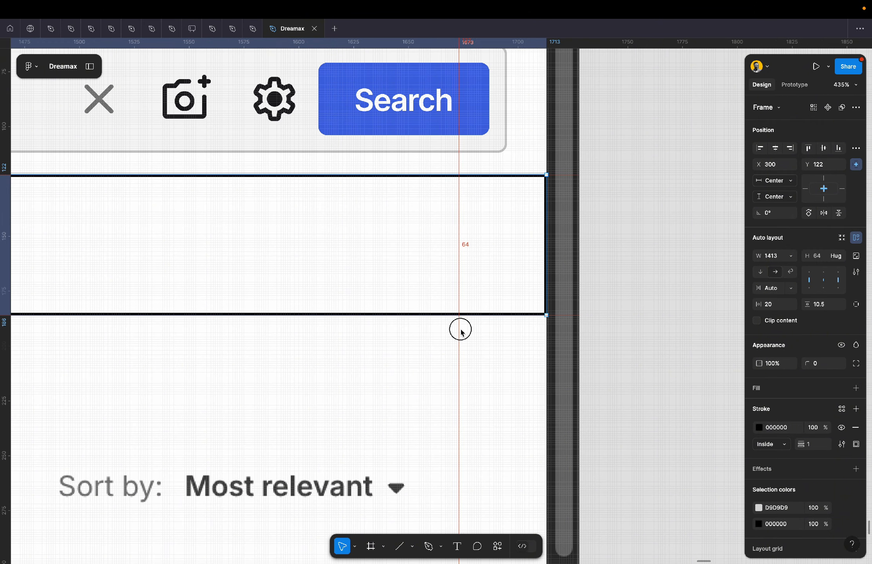
Place a vertical guide at 1713 along the category bar's right end and line the bar up with it.
left_click_drag(461, 332, 548, 347)
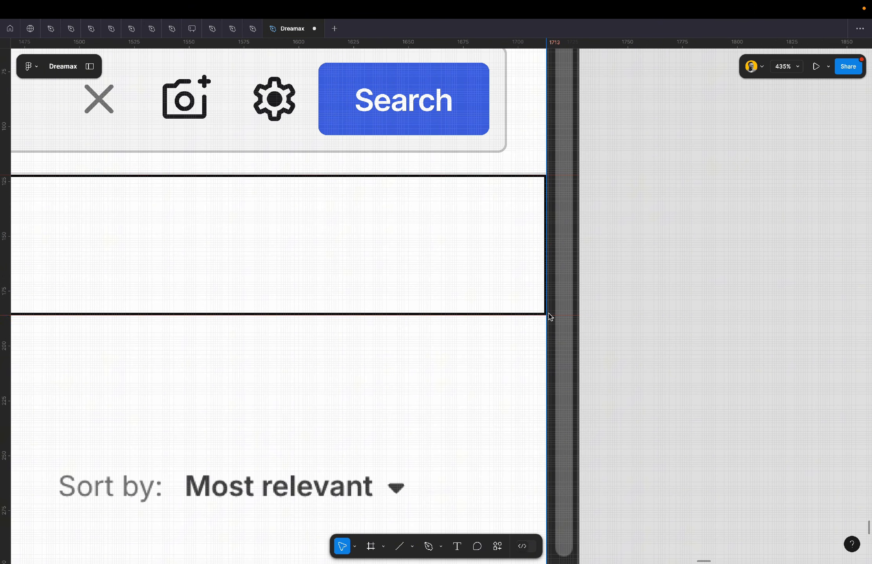
left_click(532, 183)
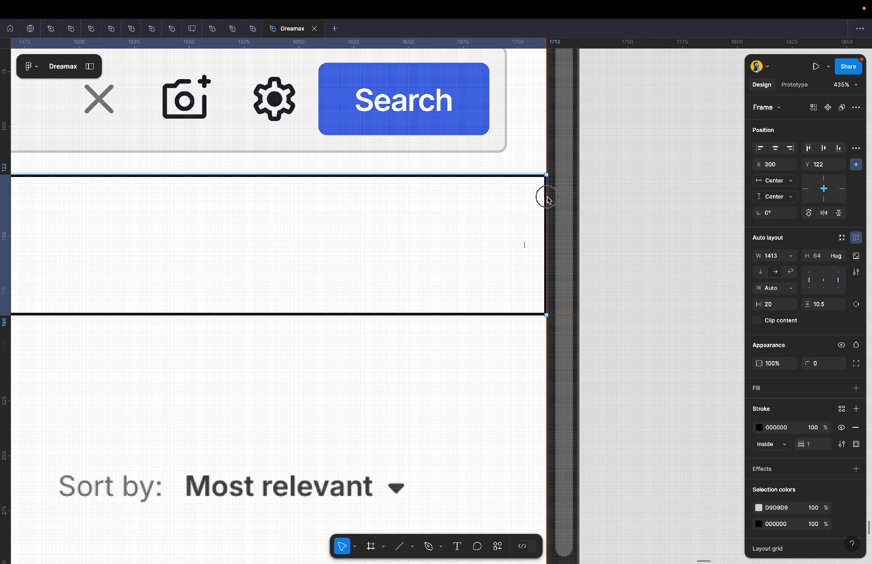
mouse_move(547, 197)
left_mouse_down()
mouse_move(531, 196)
mouse_move(547, 199)
left_mouse_up()
Draw a frame of 1713 × 118 around the logo, navigation row and search bar.
scroll(550, 203, "down", 5)
left_click(577, 191)
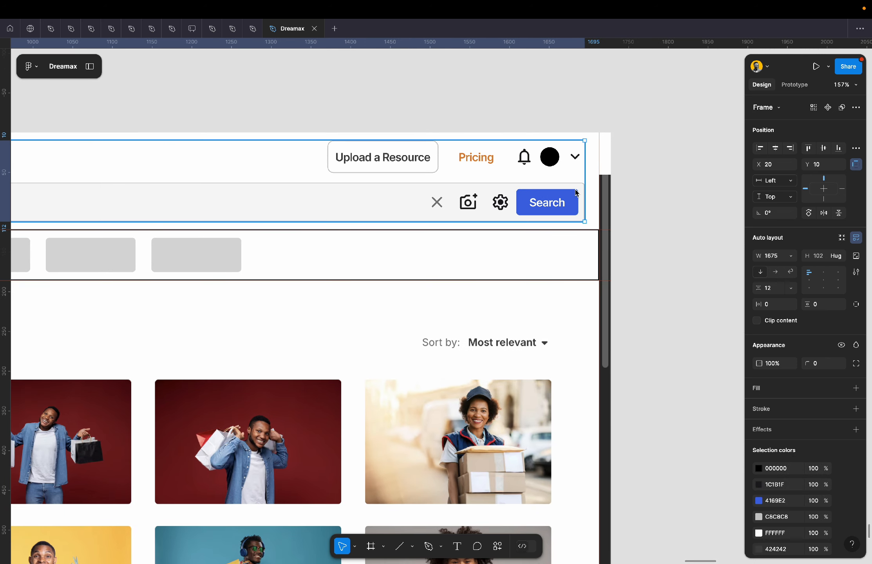
scroll(577, 192, "up", 5)
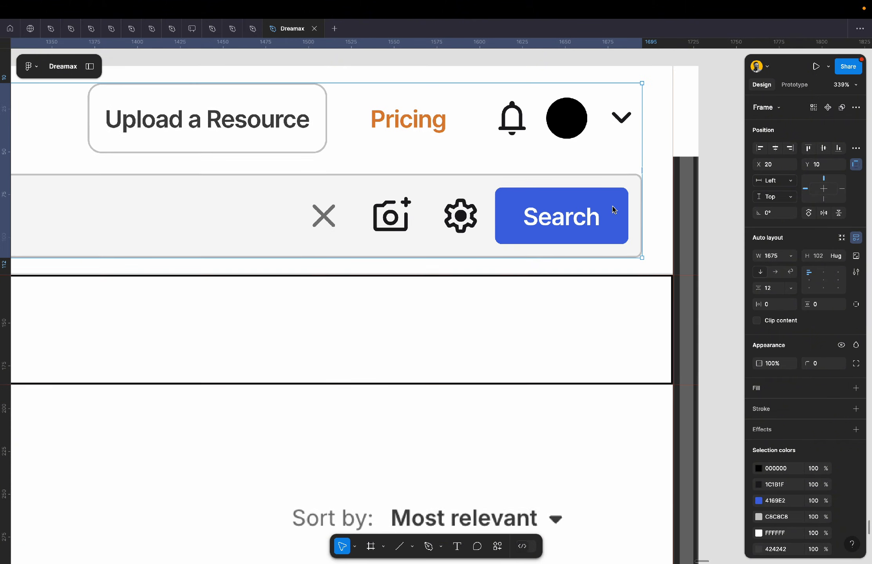
scroll(615, 210, "right", 3)
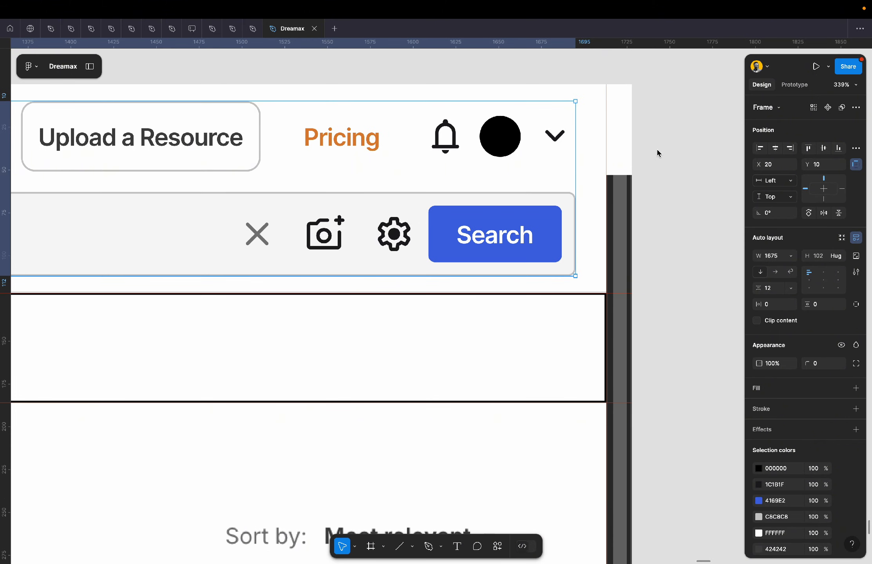
key("f")
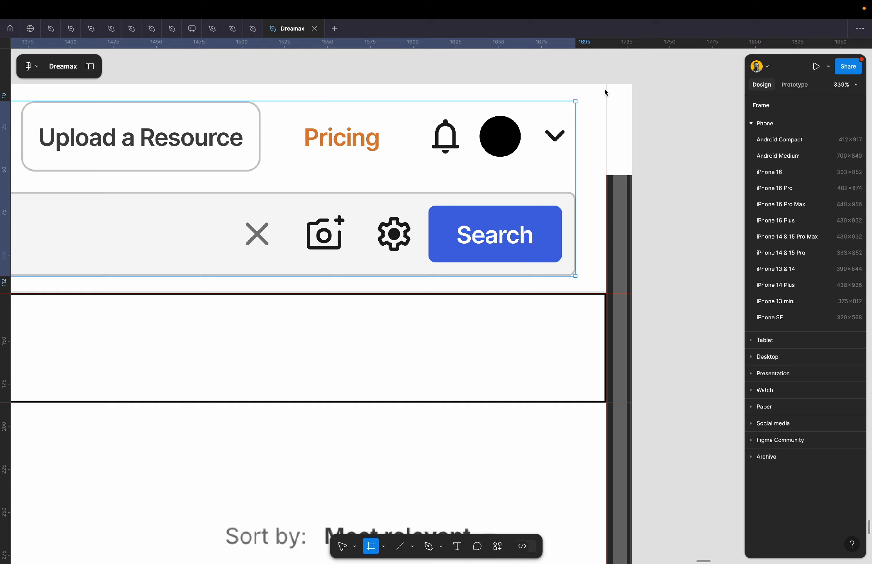
left_click_drag(606, 89, 138, 289)
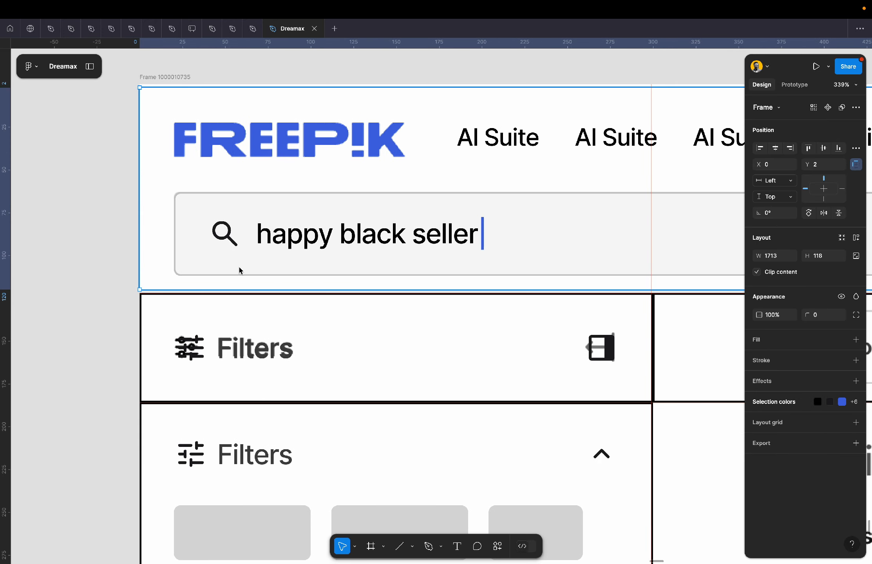
Fill the new header frame with white FFFFFF and extend it from the page's upper edge to the Filters bar, 122 high.
left_click_drag(241, 271, 238, 214)
key("super+z")
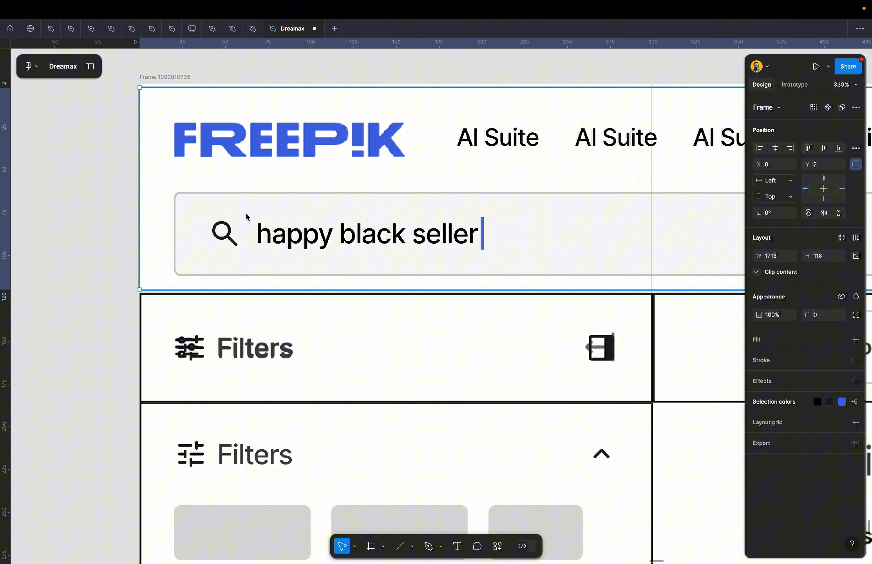
left_click(787, 341)
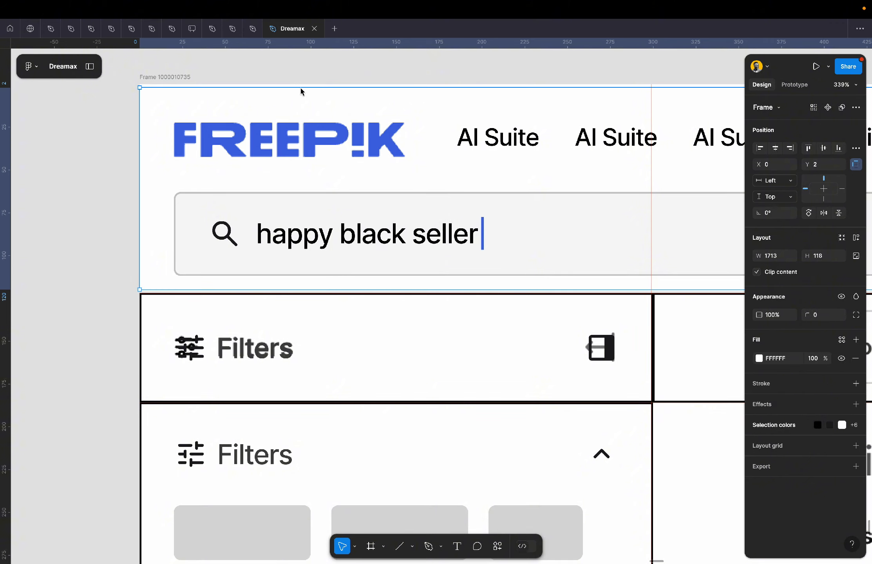
left_click_drag(300, 90, 298, 84)
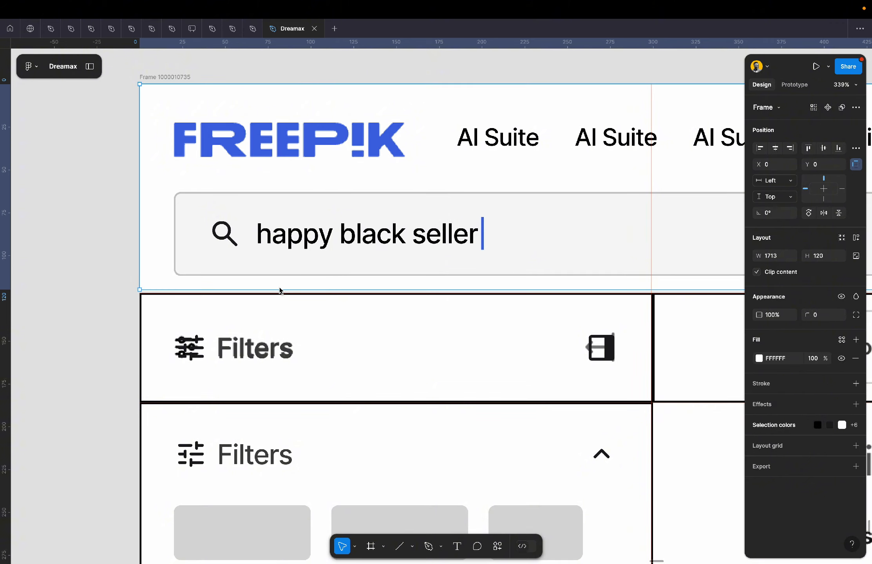
left_click_drag(280, 291, 281, 294)
Add a black stroke around the 1713 × 122 header frame.
scroll(283, 293, "right", 15)
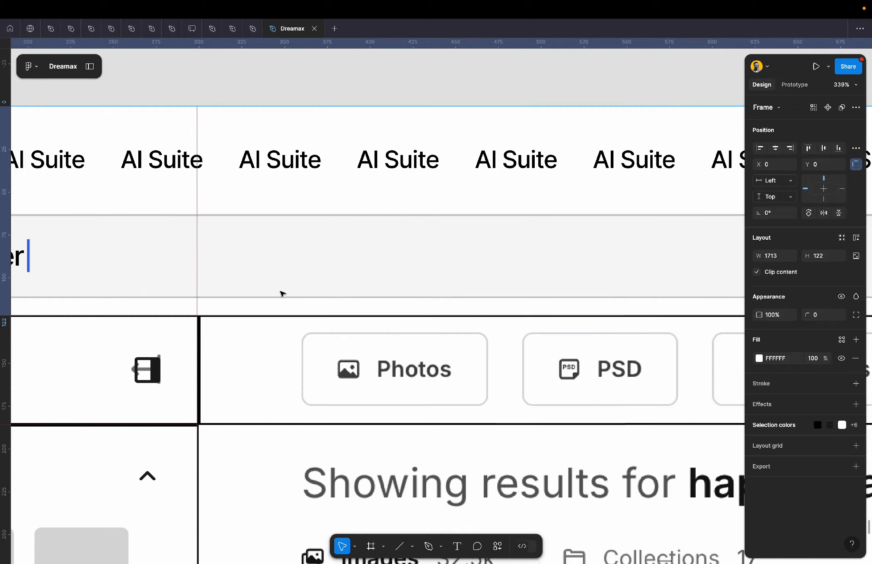
scroll(584, 275, "right", 15)
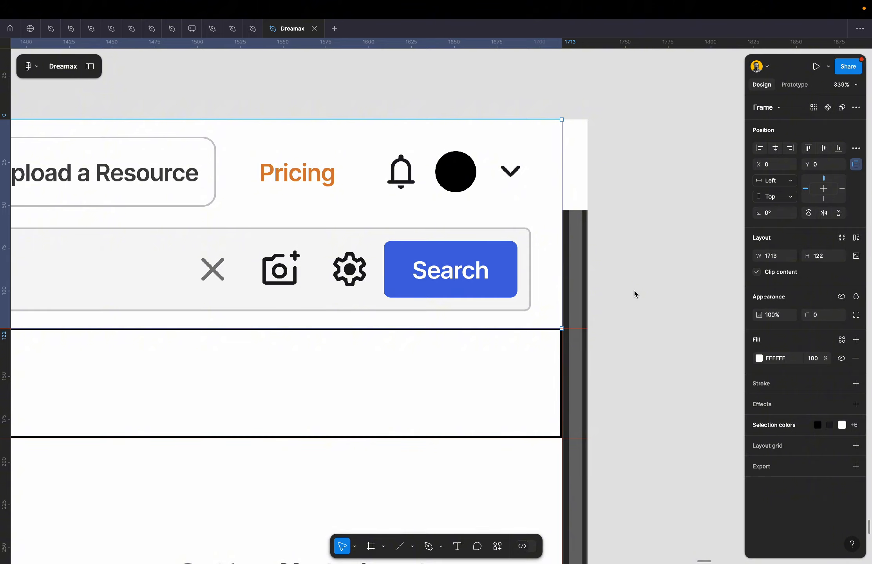
left_click(627, 279)
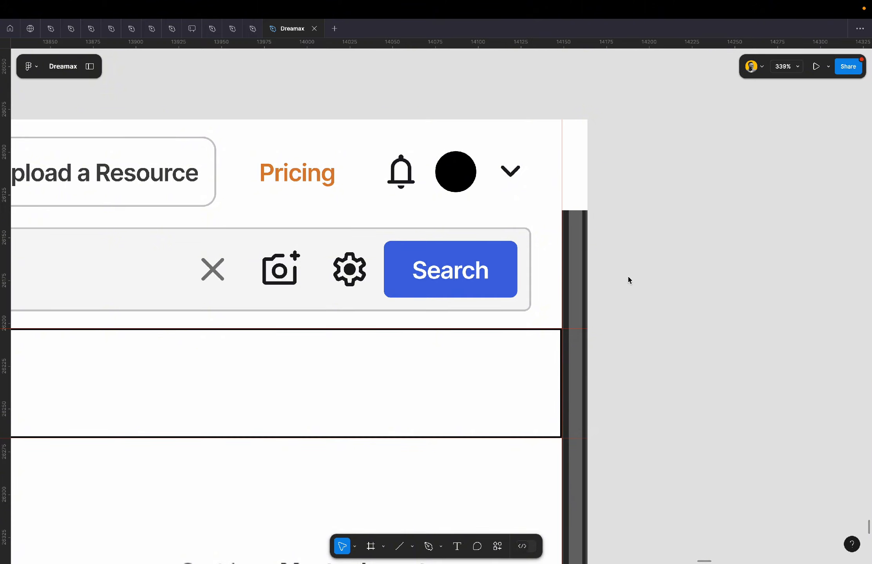
scroll(627, 278, "down", 3)
left_click(573, 222)
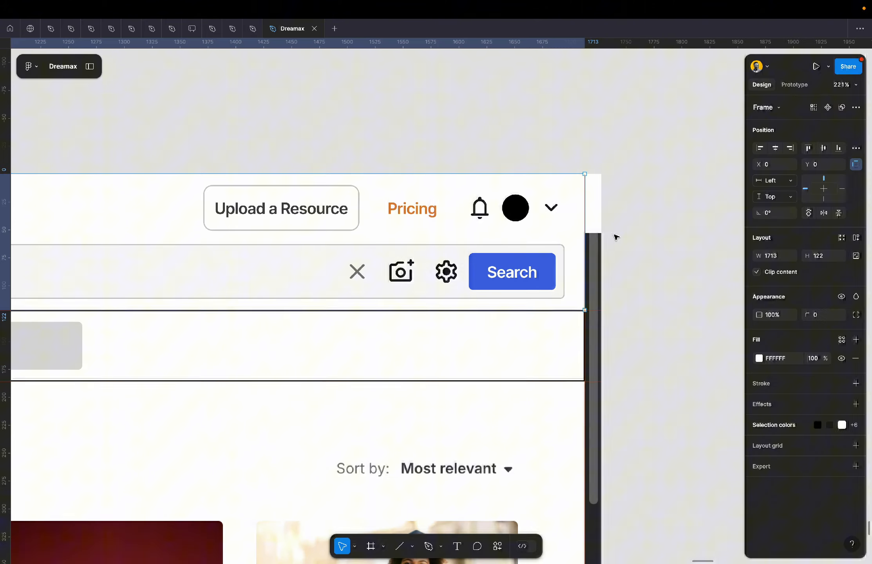
left_click(799, 383)
left_click(670, 342)
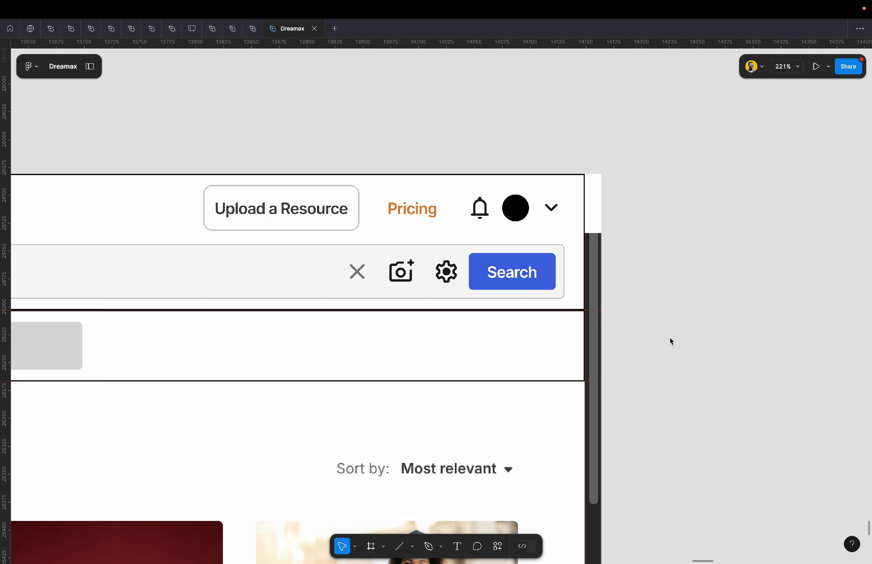
Align the contents of the category bar to its left side, vertically centred.
scroll(670, 341, "down", 5)
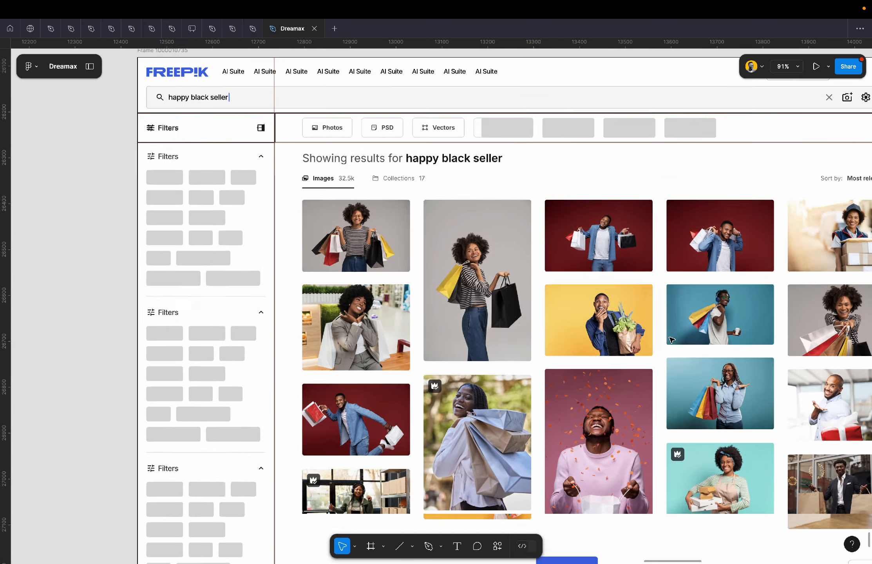
scroll(671, 342, "up", 3)
scroll(670, 341, "right", 2)
left_click(464, 212)
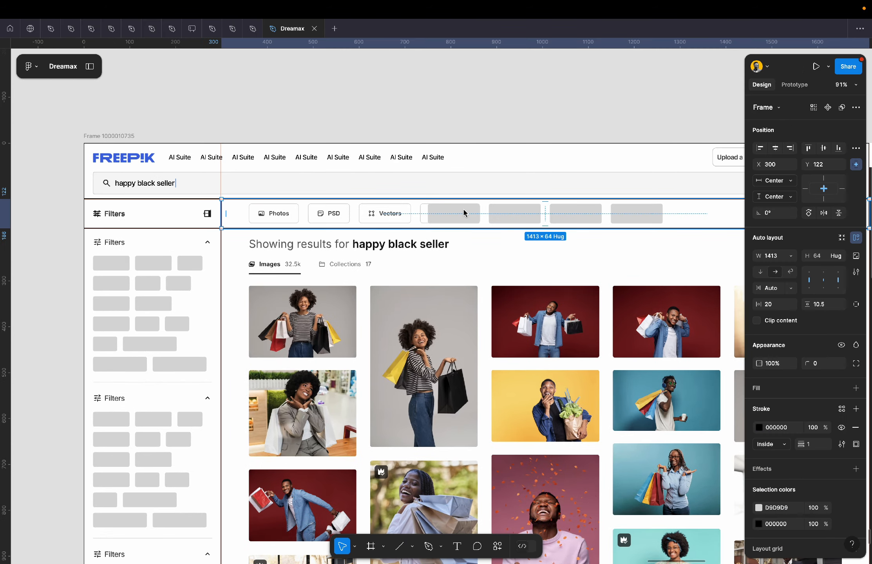
left_click(808, 280)
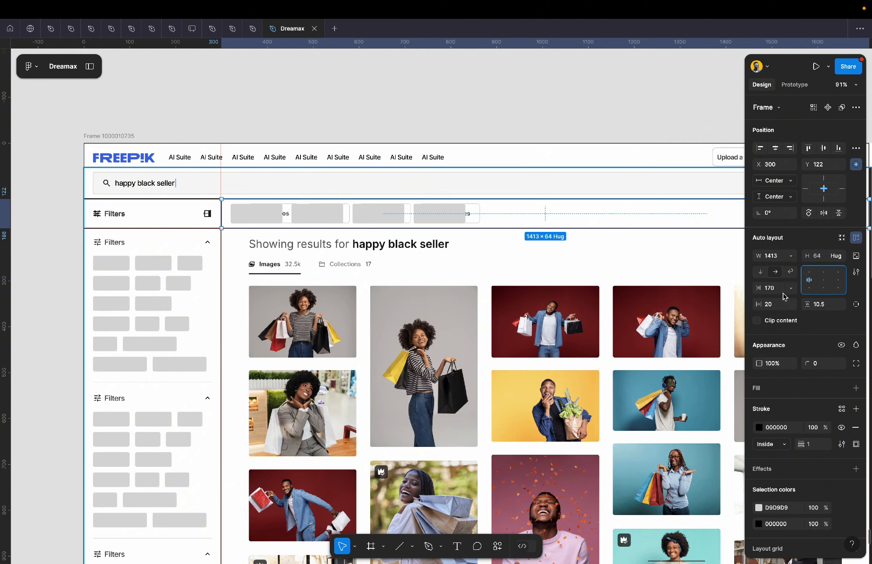
left_click(422, 215)
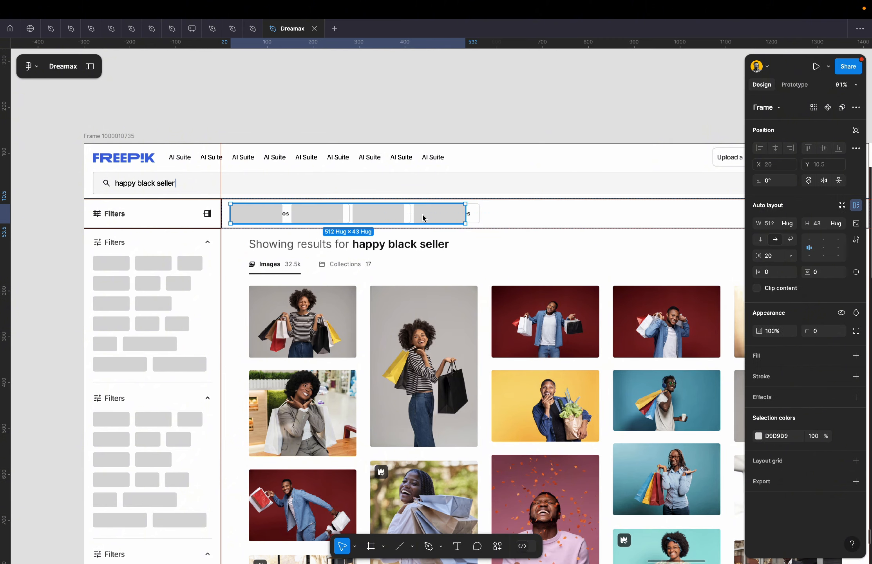
Examine the whole search page to compare the header, filters sidebar and category bar with the reference design.
scroll(421, 214, "down", 5)
scroll(422, 215, "up", 2)
left_click(164, 247)
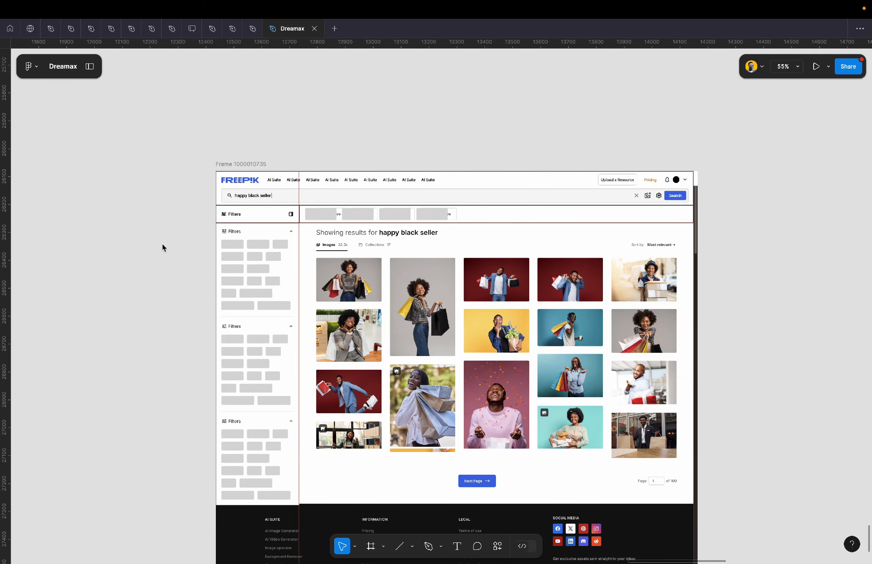
scroll(358, 267, "up", 3)
scroll(357, 266, "down", 1)
scroll(357, 266, "up", 2)
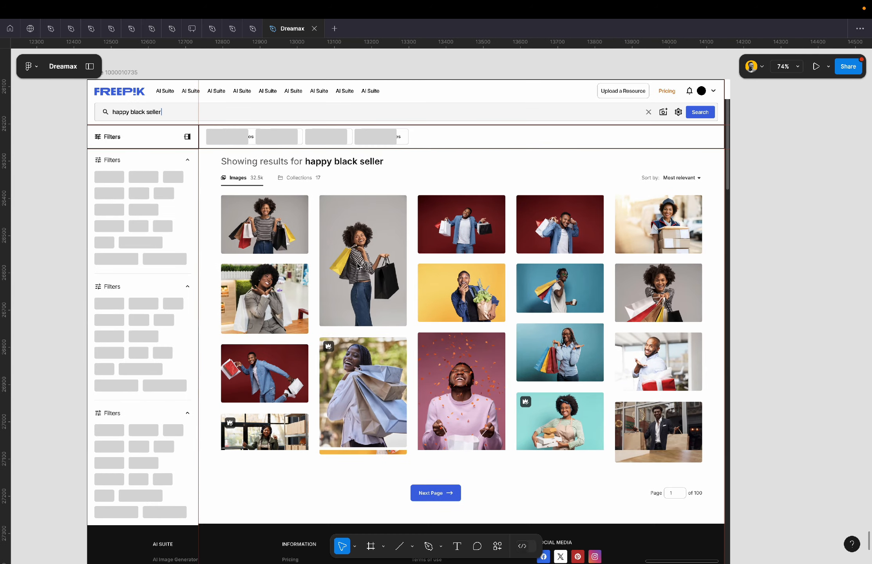
scroll(357, 266, "up", 1)
scroll(357, 267, "down", 2)
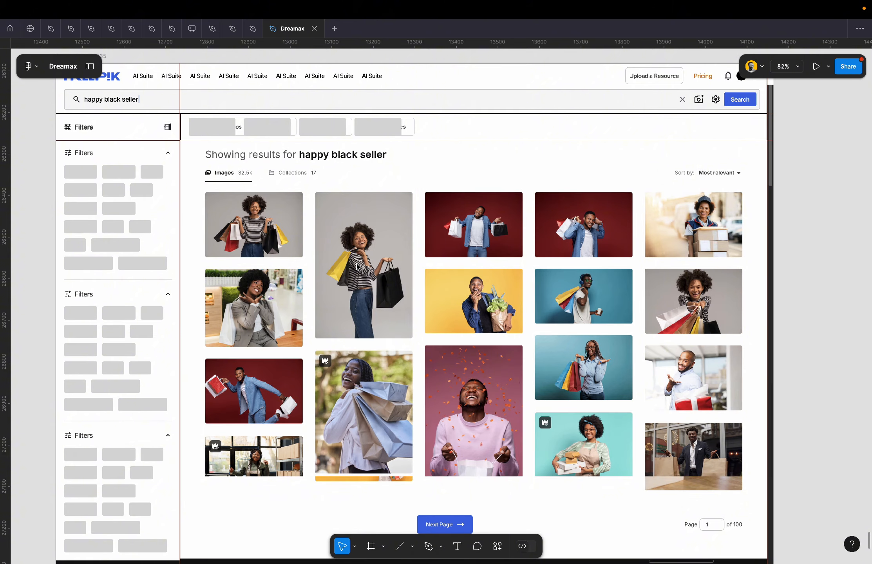
Duplicate the Filters bar's label below the category bar and change its text to "Showing results for happy black seller".
scroll(200, 142, "up", 3)
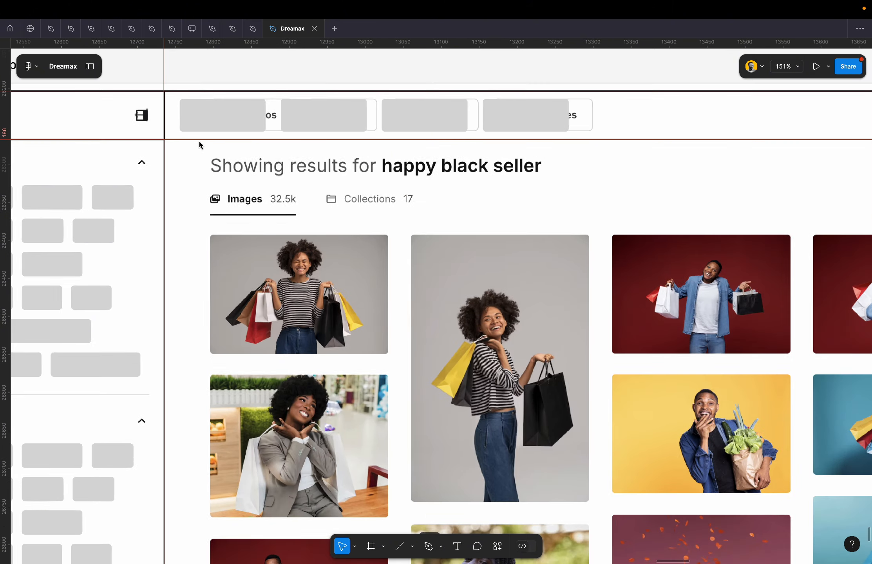
scroll(200, 142, "left", 2)
left_click(94, 140)
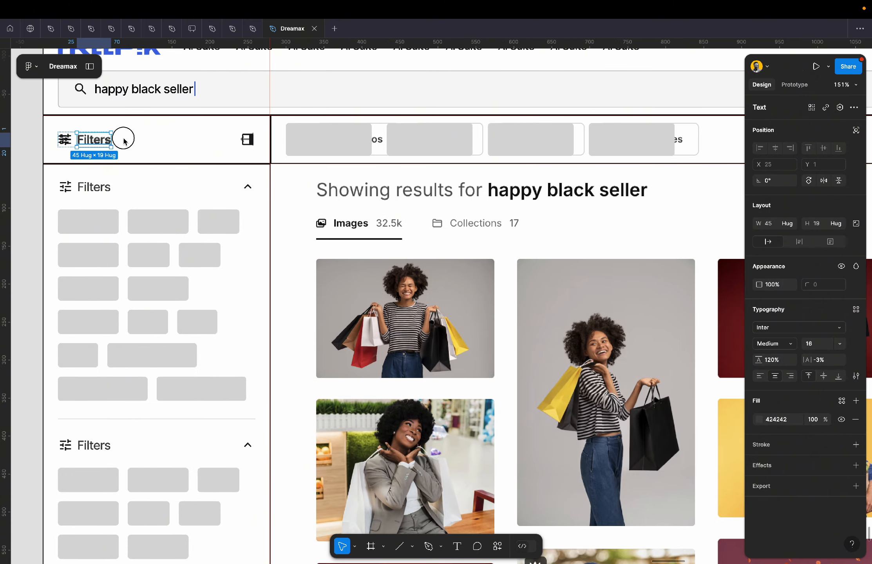
left_click_drag(122, 140, 332, 204)
double_click(332, 205)
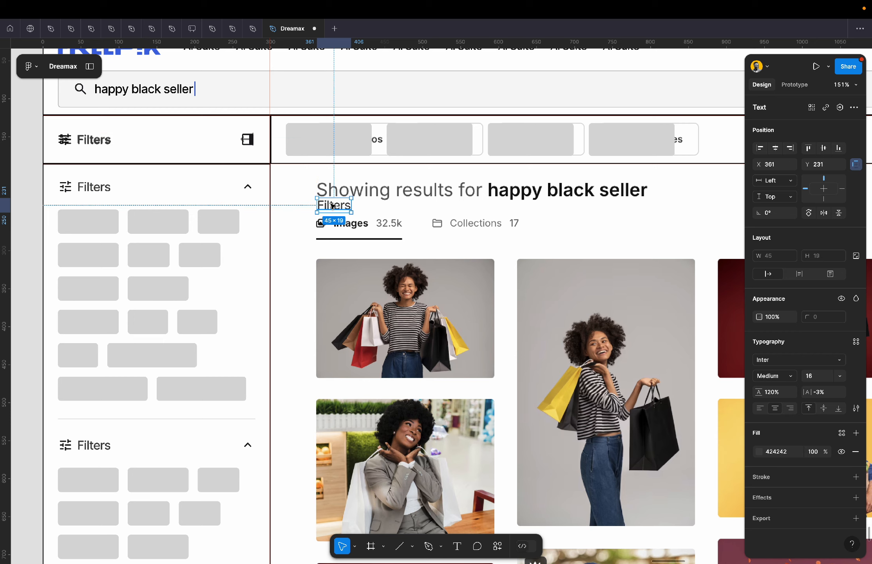
type("Showing result")
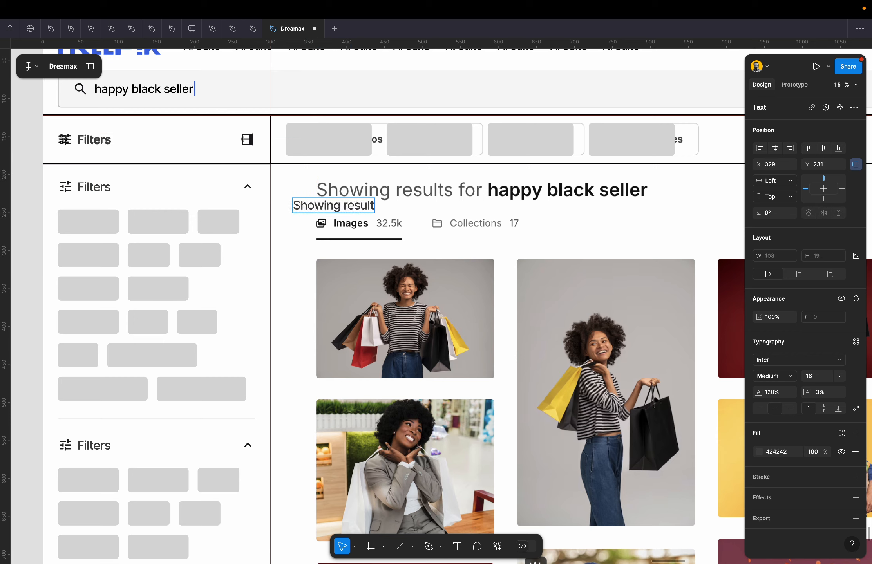
type("s for happy black seller")
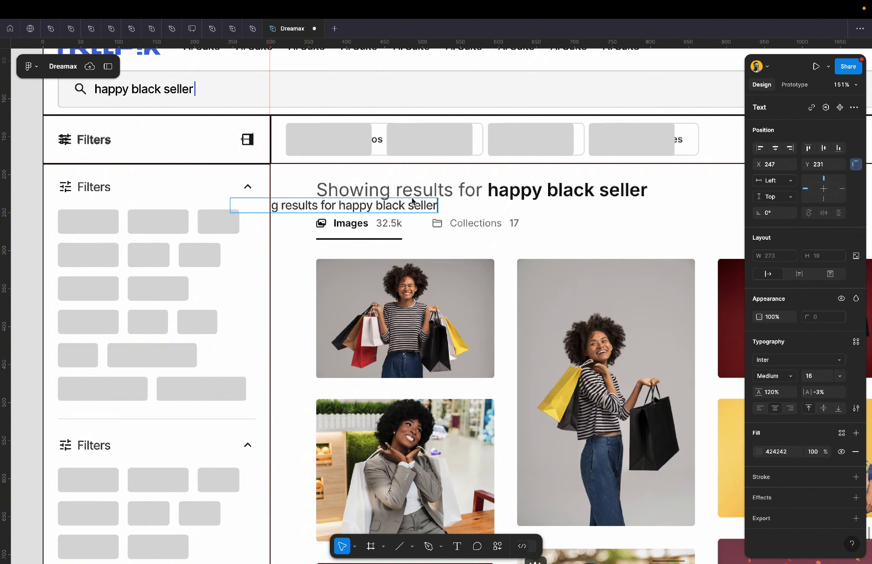
key("Escape")
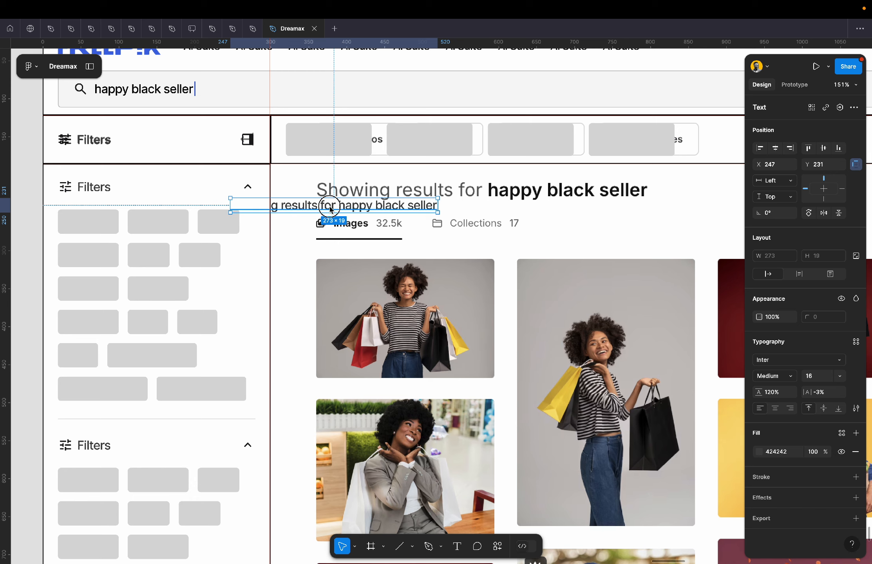
Move the results heading to X 360 at font size 26 and set its words "Showing results for" to Regular weight.
left_click_drag(331, 209, 417, 209)
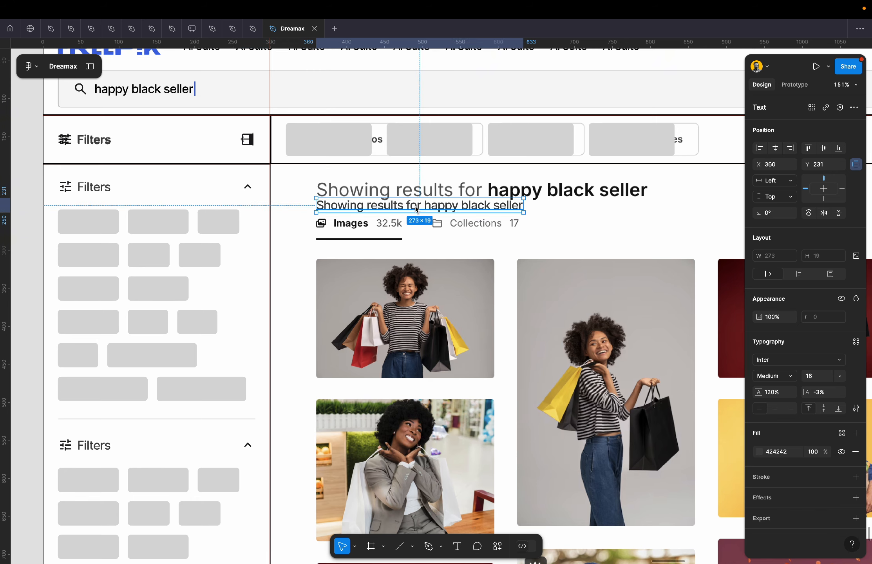
key("shift+Up")
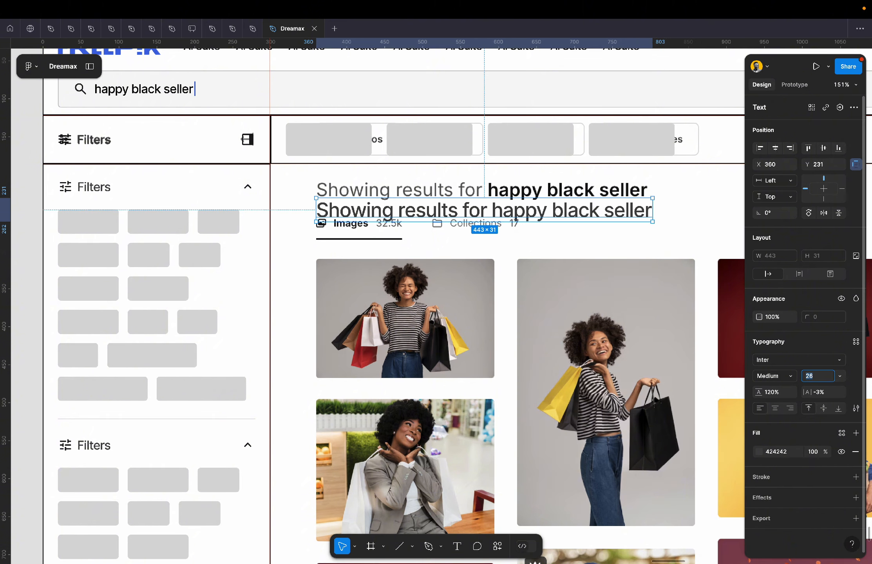
double_click(437, 209)
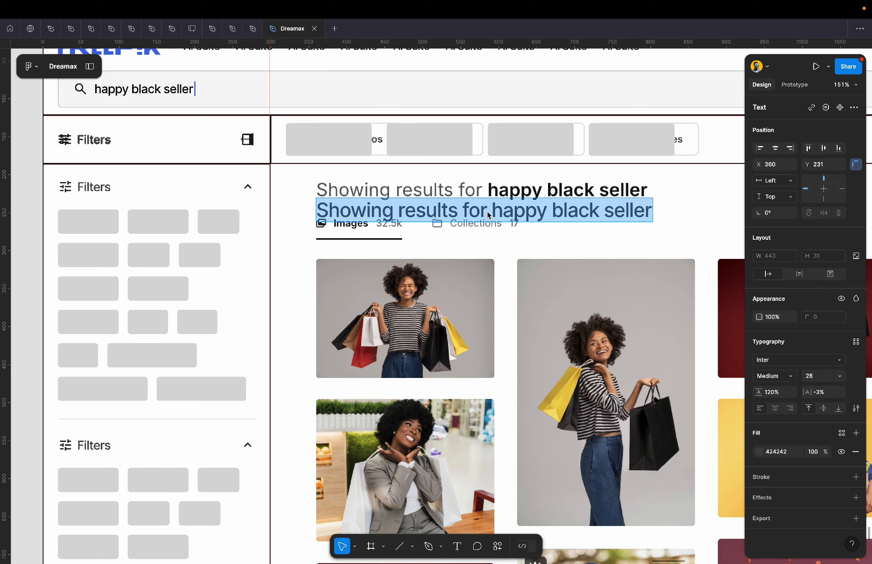
left_click_drag(489, 215, 326, 221)
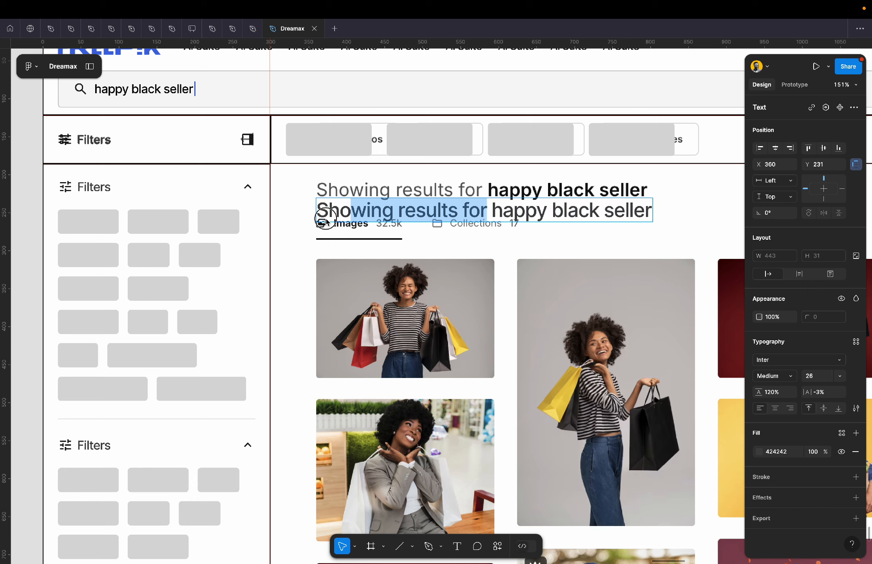
left_click(794, 375)
left_click(794, 368)
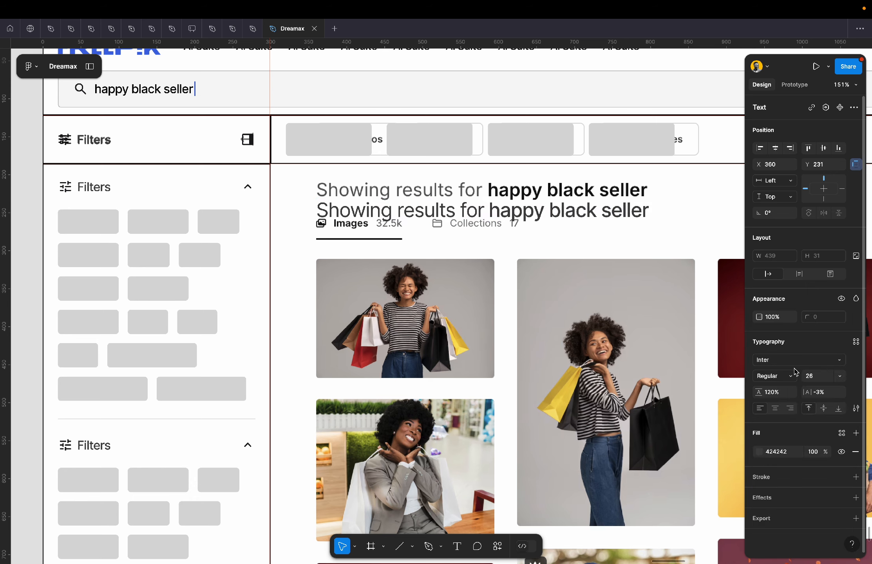
Make "happy black seller" Semi Bold in black 000000, and move the heading up over the reference heading to Y 206.
left_click_drag(490, 212, 682, 218)
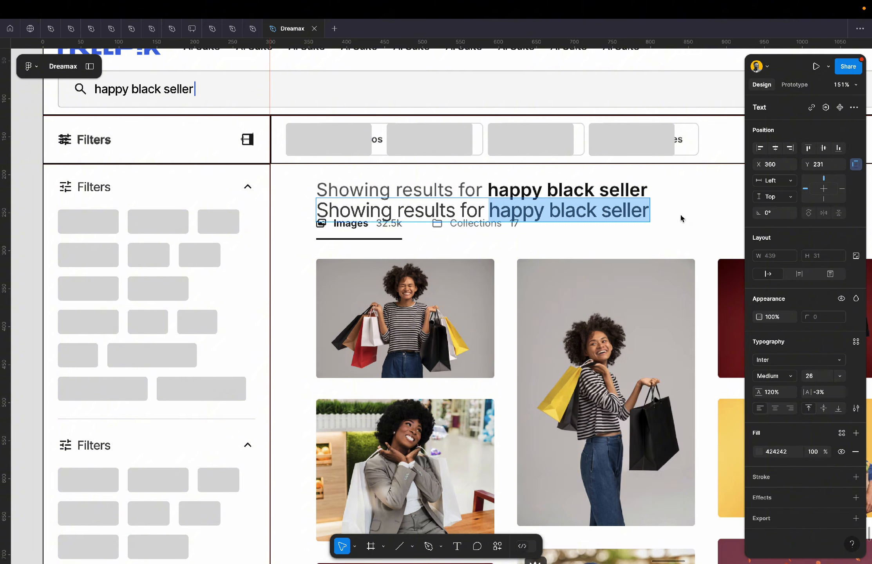
left_click(785, 380)
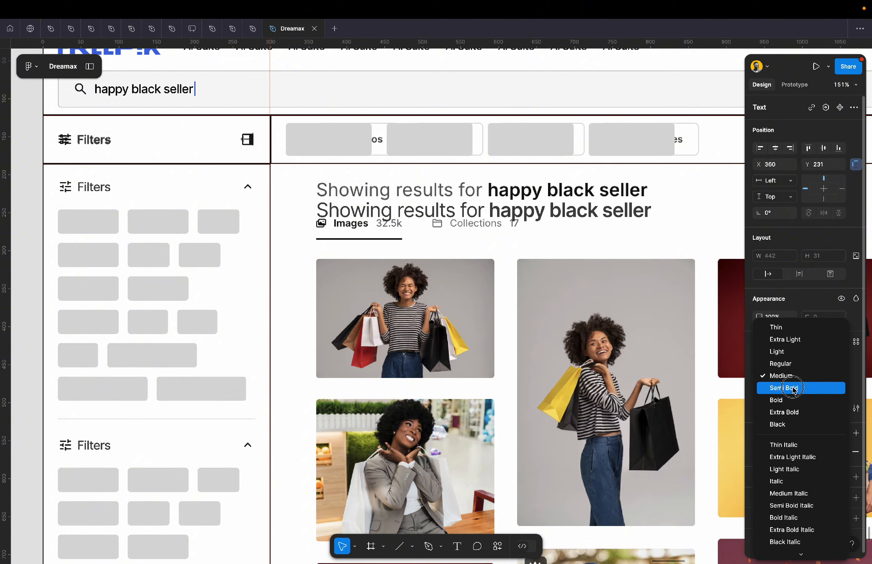
left_click(793, 387)
left_click(794, 453)
type("000000")
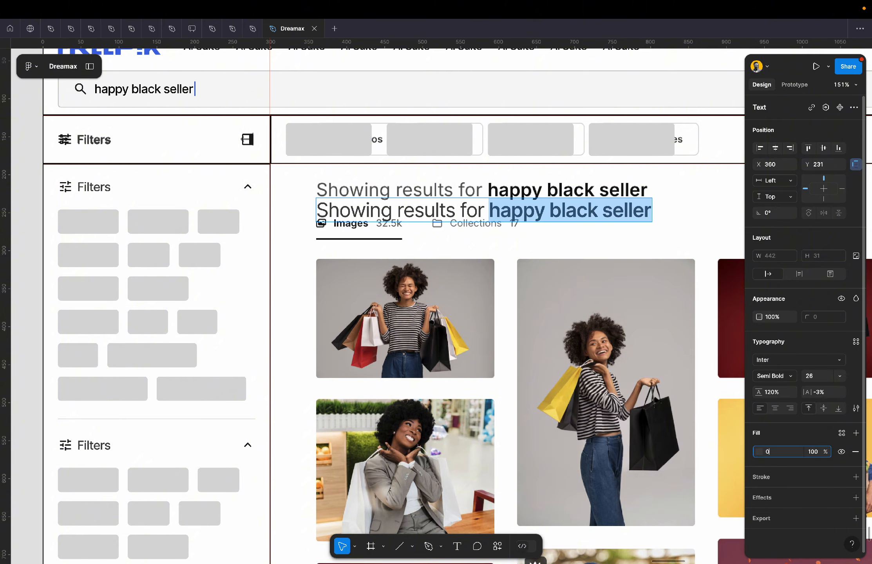
key("Return")
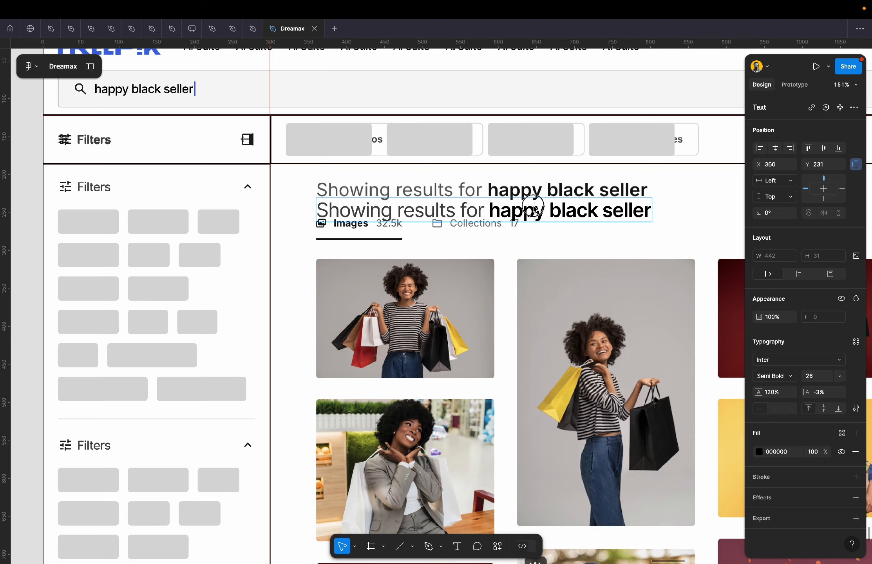
mouse_move(541, 211)
left_mouse_down()
mouse_move(539, 192)
mouse_move(545, 201)
left_mouse_up()
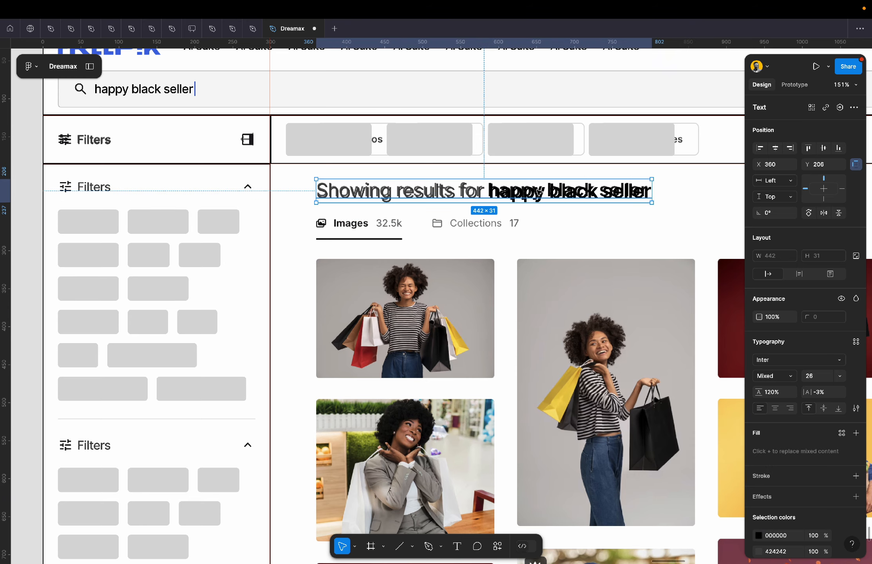
Duplicate the sidebar's Filters icon-and-label frame and place the copy under the results heading, just above the reference Images tab.
scroll(401, 214, "down", 5)
scroll(400, 214, "down", 2)
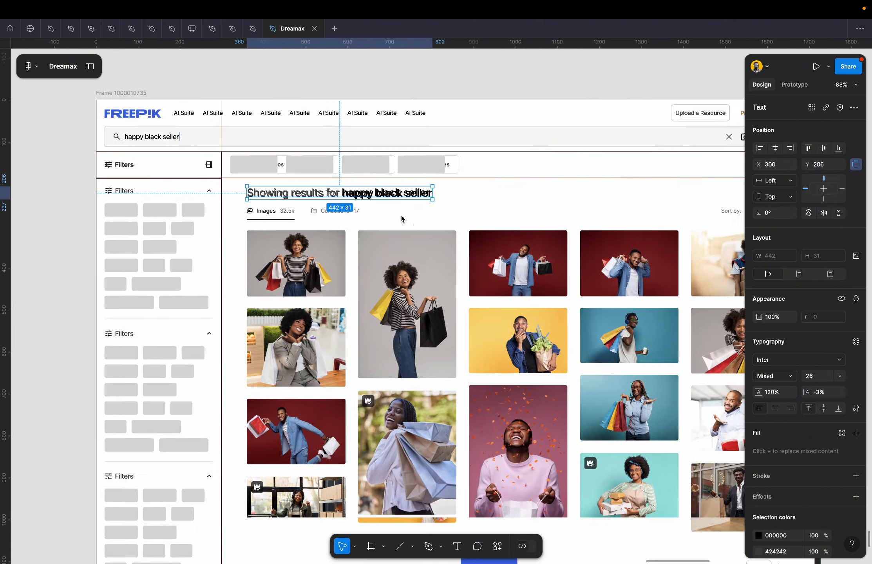
scroll(401, 214, "right", 5)
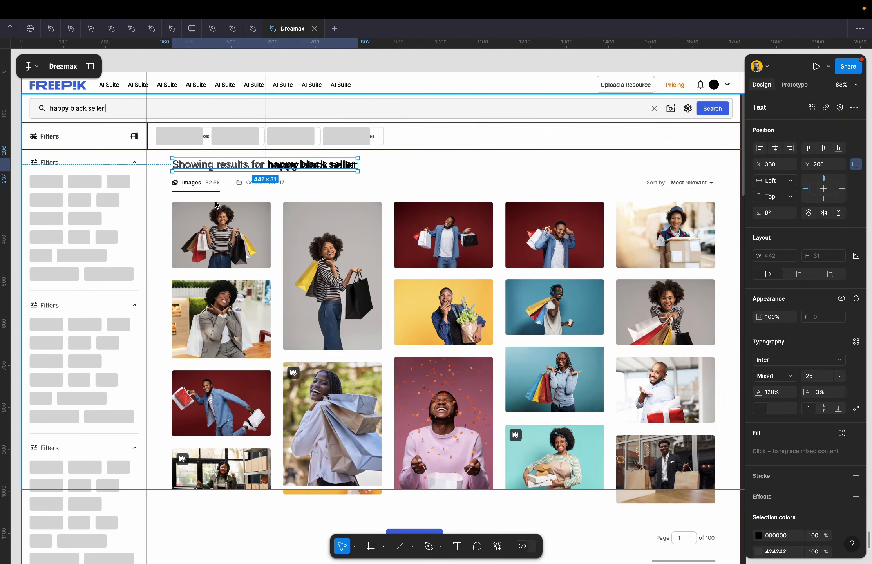
scroll(216, 197, "up", 5)
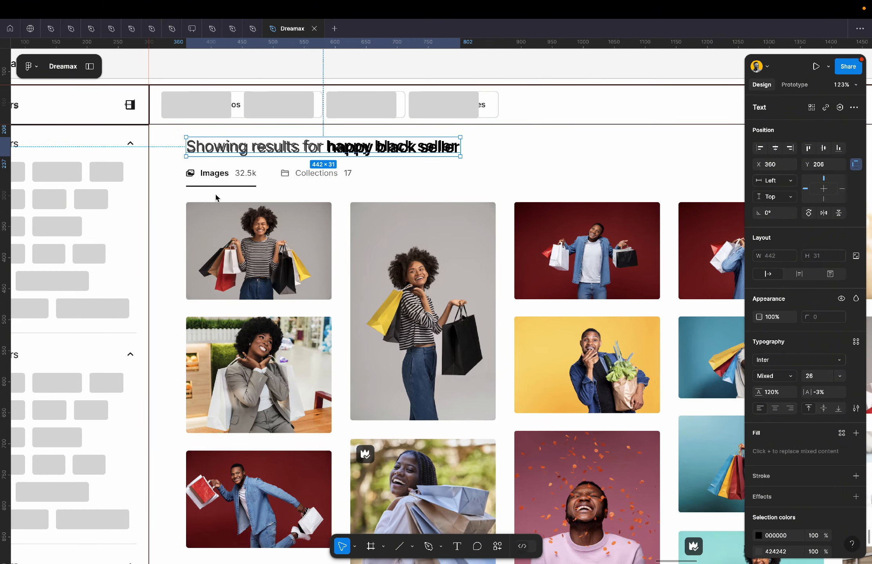
scroll(216, 197, "left", 10)
scroll(215, 197, "up", 1)
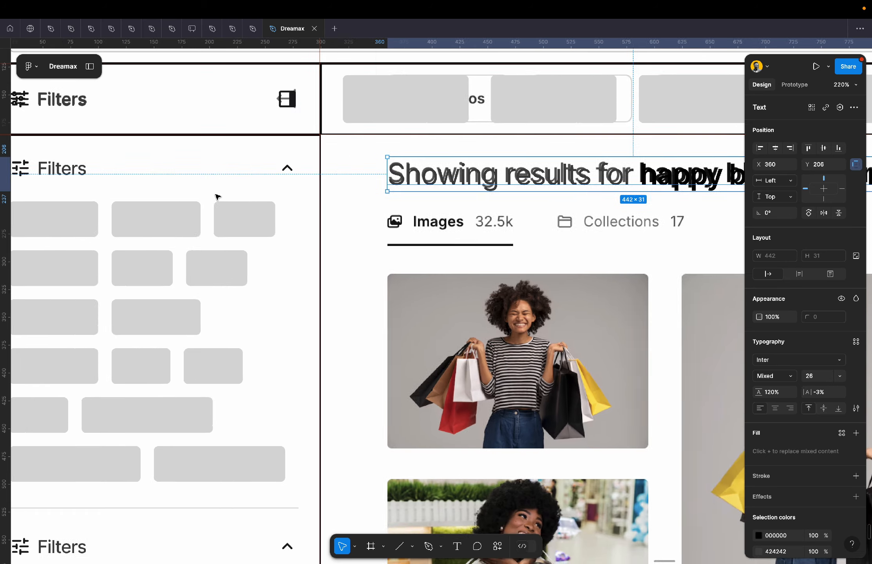
scroll(218, 197, "down", 1)
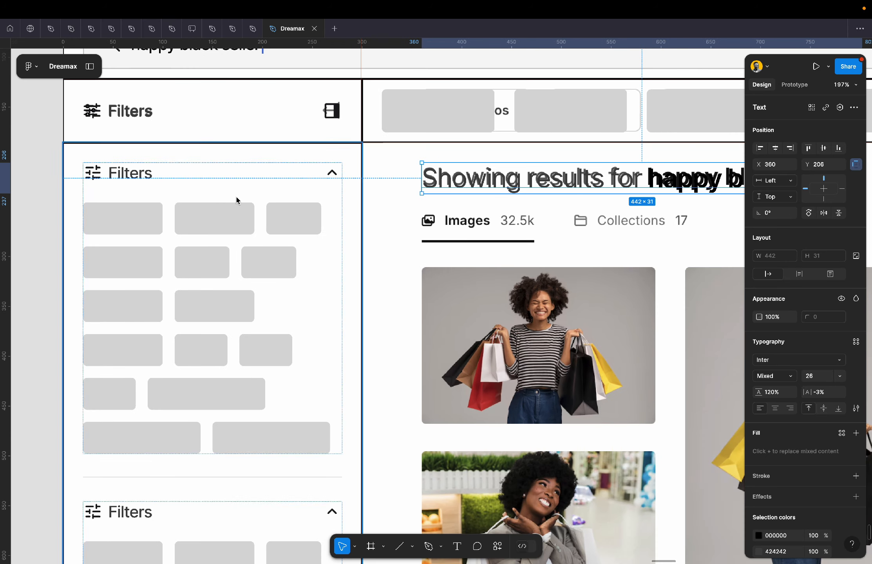
left_click(130, 178)
double_click(130, 177)
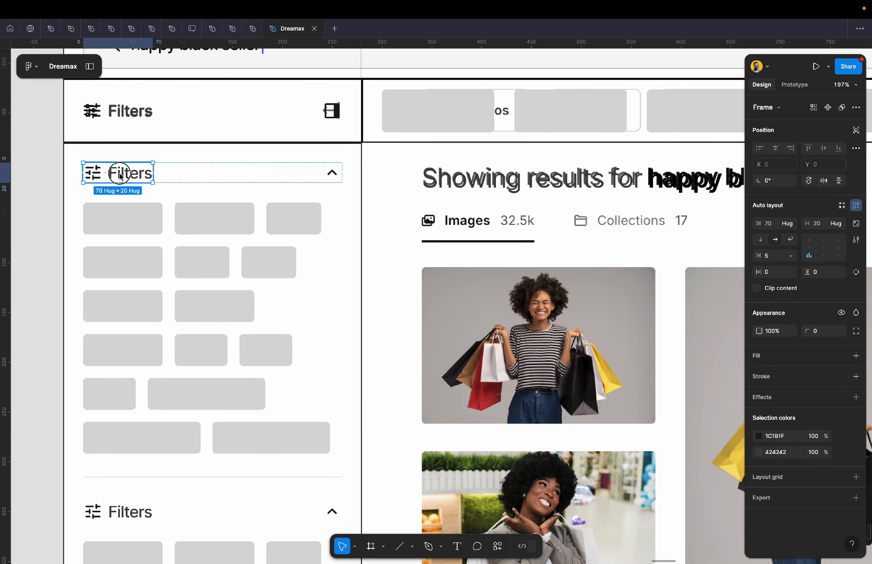
left_click_drag(119, 176, 458, 207)
scroll(459, 207, "up", 5)
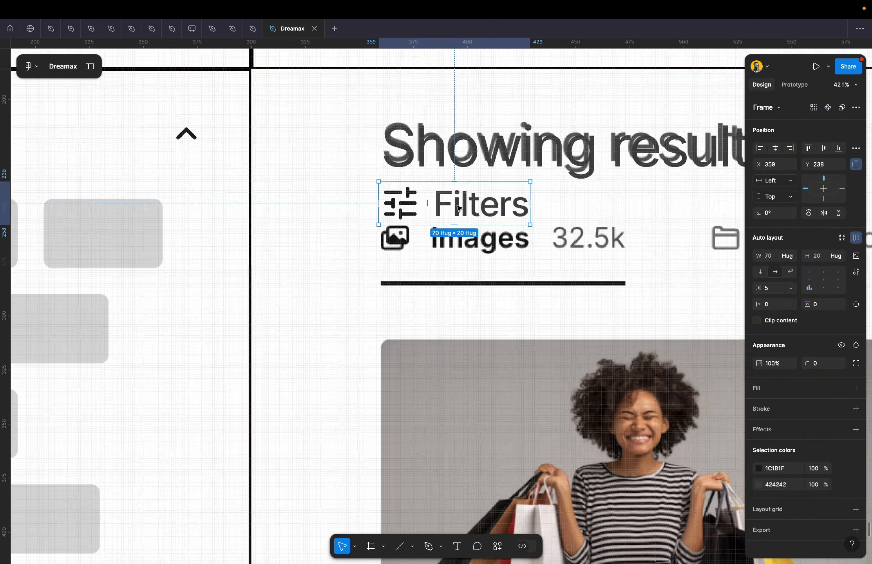
scroll(458, 207, "up", 1)
left_click_drag(409, 238, 404, 243)
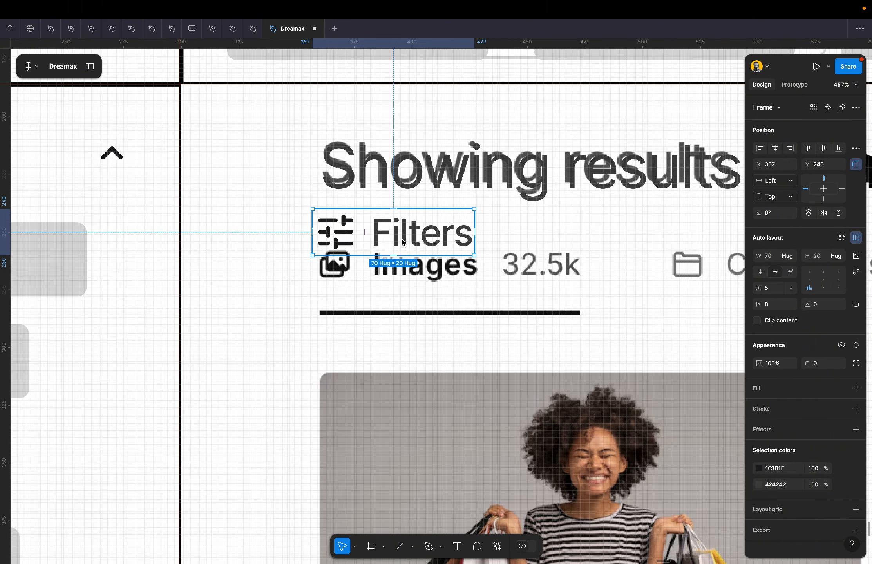
Resize the icon in the copied Filters frame to 16 × 16.
left_click(336, 232)
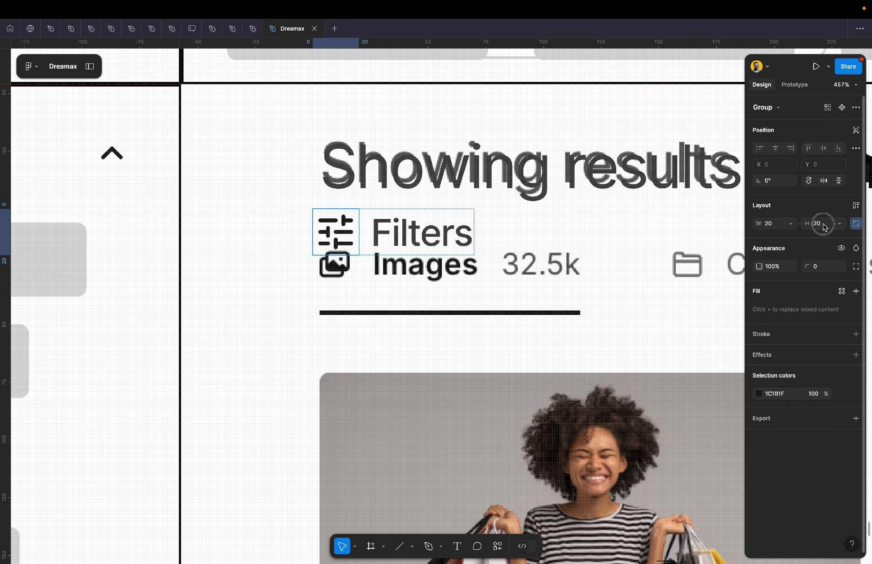
type("16")
key("Return")
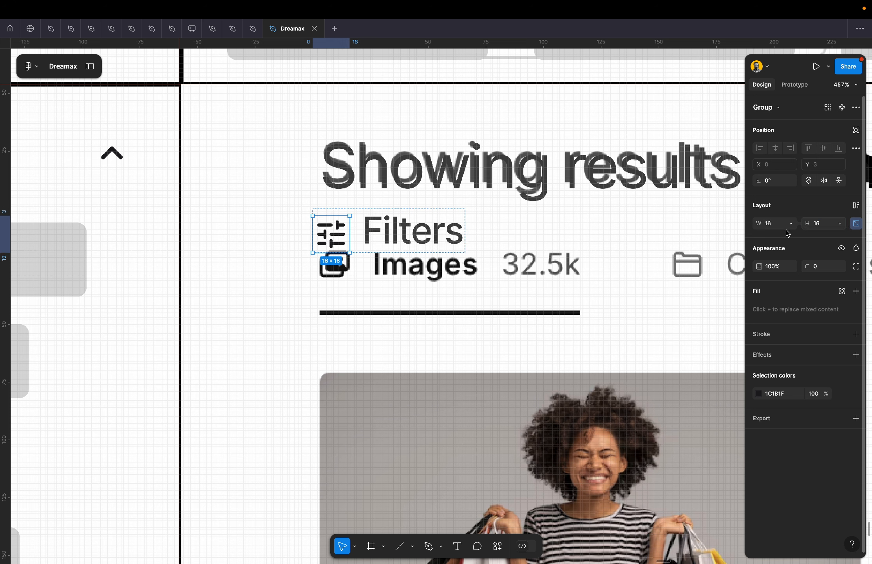
Set the copied Filters label to font size 14 and change its text to "Images".
left_click(500, 229)
left_click(395, 236)
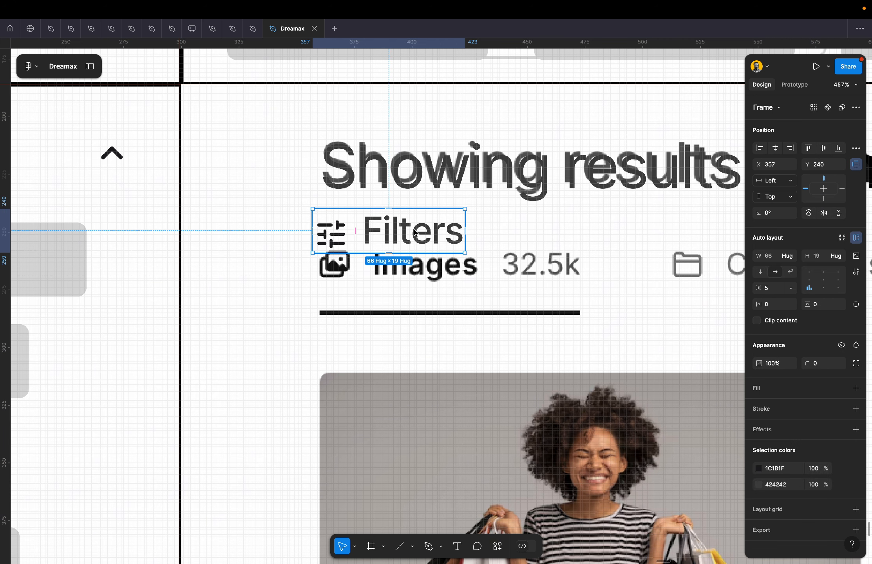
left_click(394, 236)
left_click(845, 347)
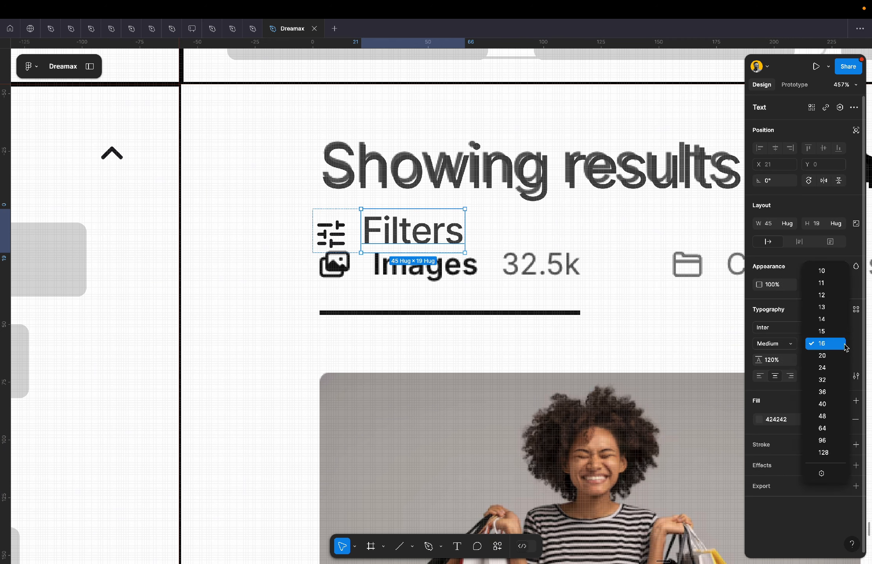
left_click(823, 321)
double_click(430, 234)
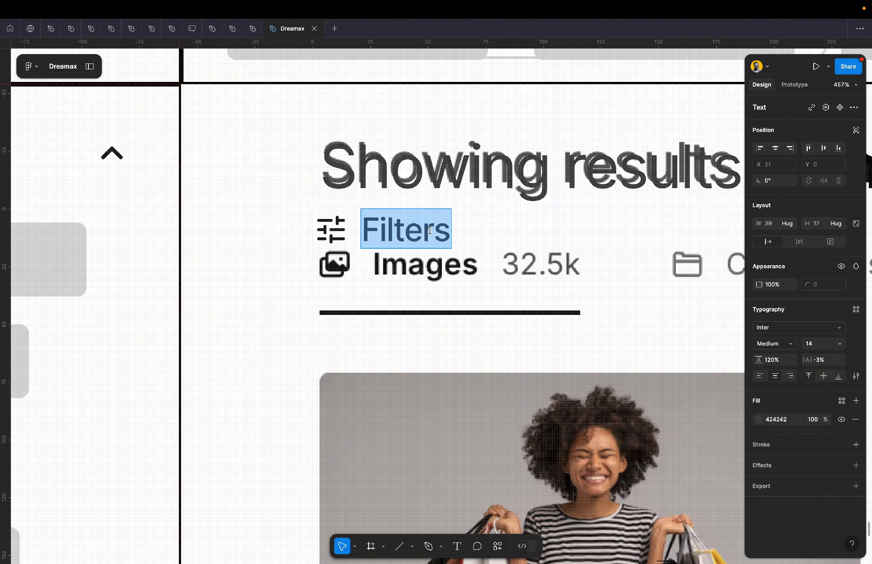
type("Images")
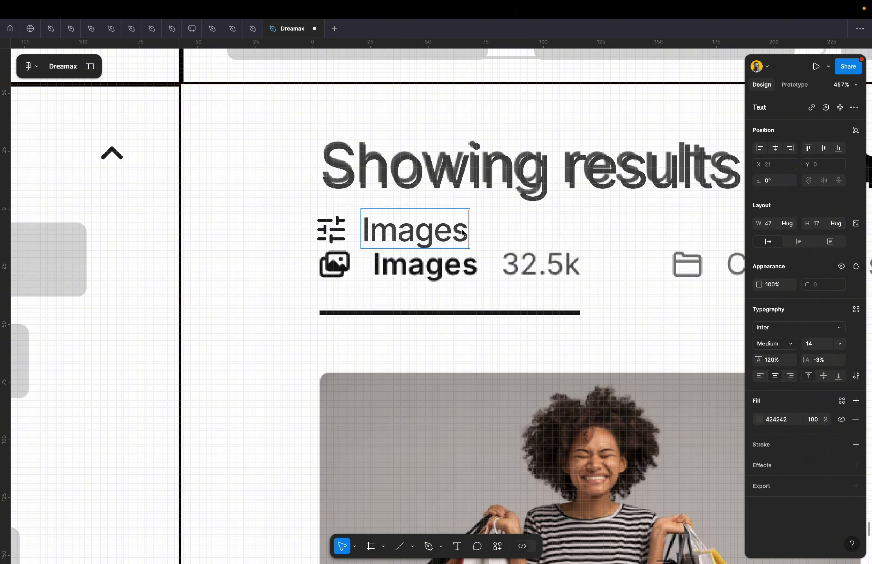
key("Escape")
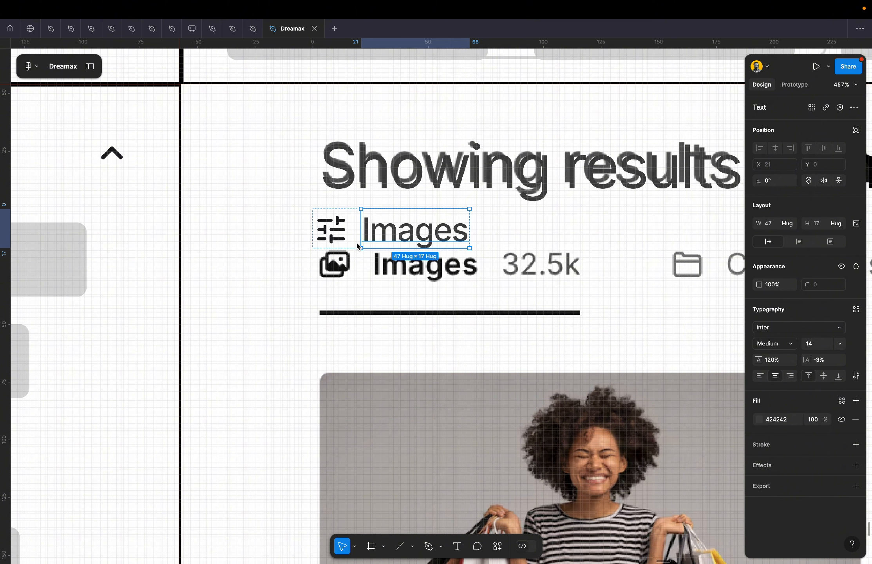
Move the Images tab frame to X 360, Y 242 and set the gap between its icon and label to 8.
left_click(377, 230)
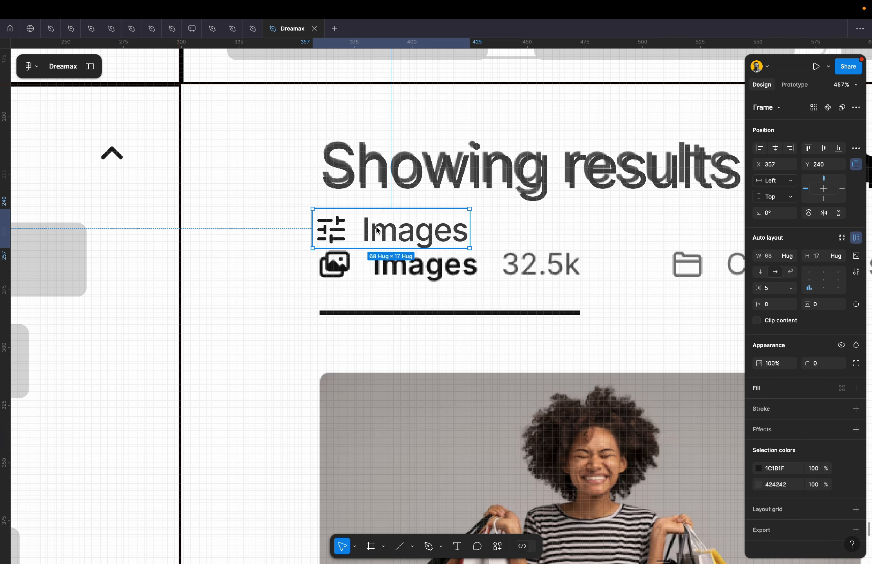
left_click_drag(392, 231, 399, 236)
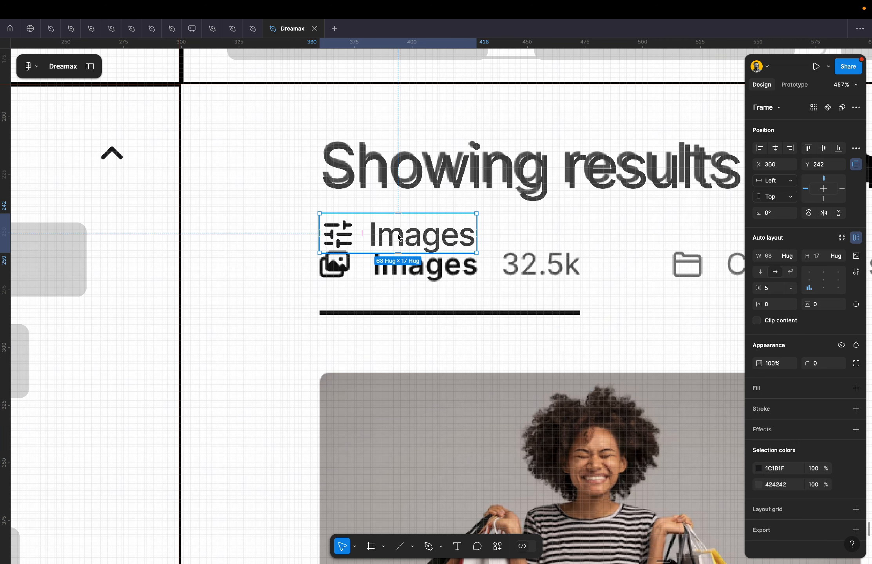
key("Up")
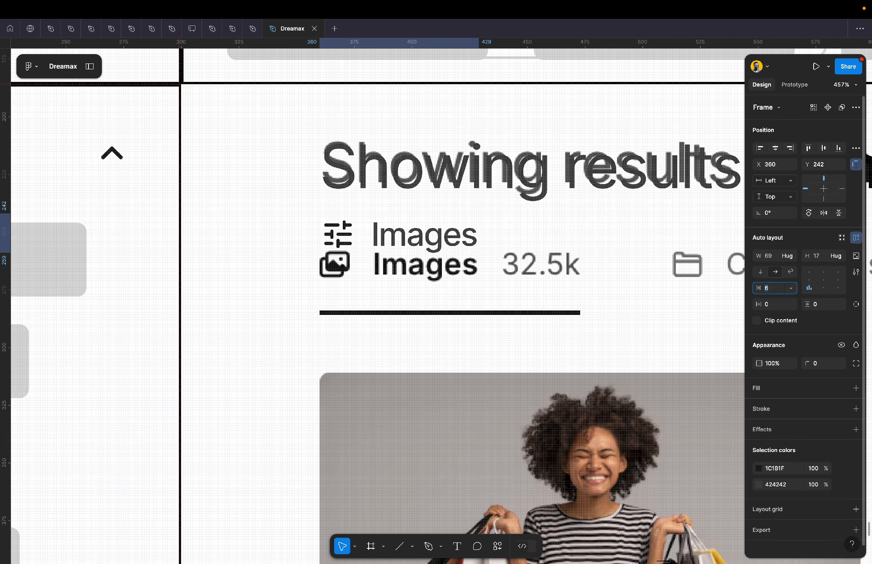
key("Up")
key("Up")
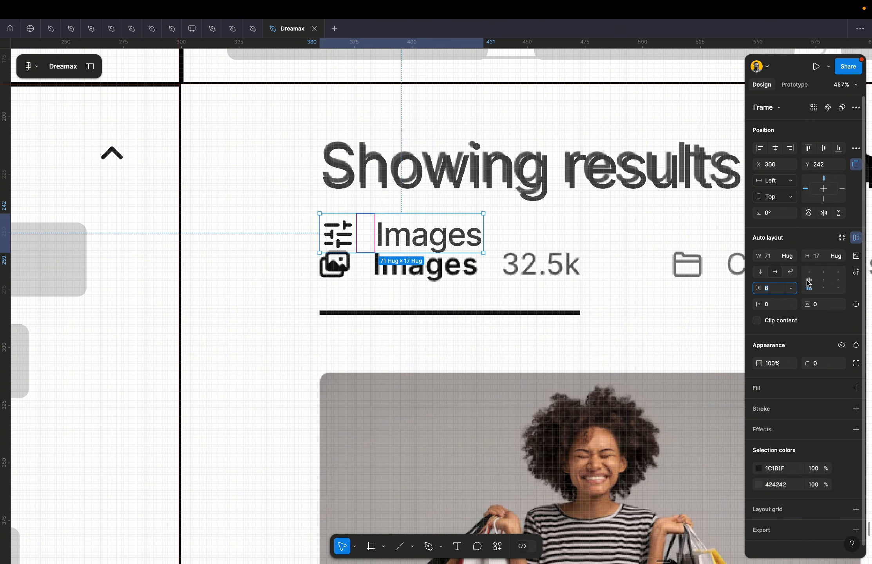
Duplicate the Images label inside its tab frame and set the original label's fill to 000000.
left_click_drag(435, 237, 432, 238)
double_click(425, 240)
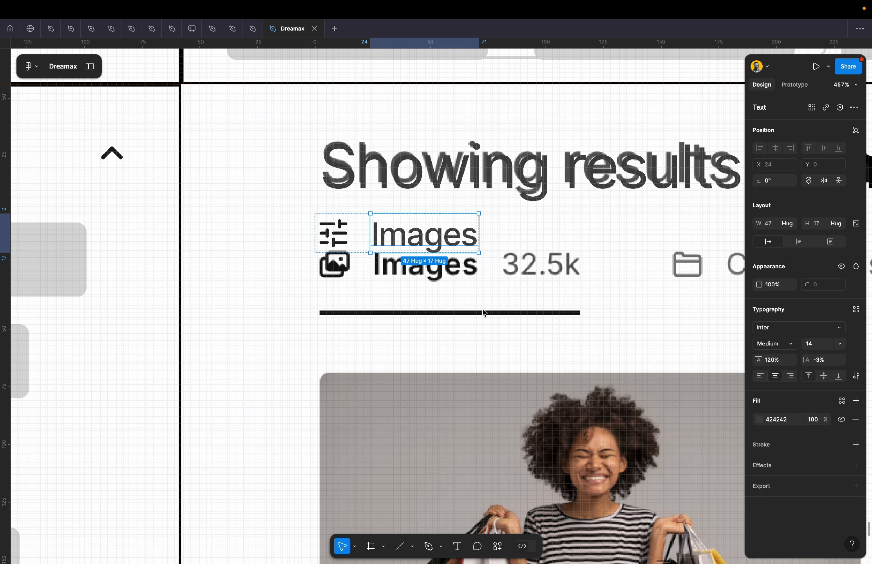
key("ctrl+d")
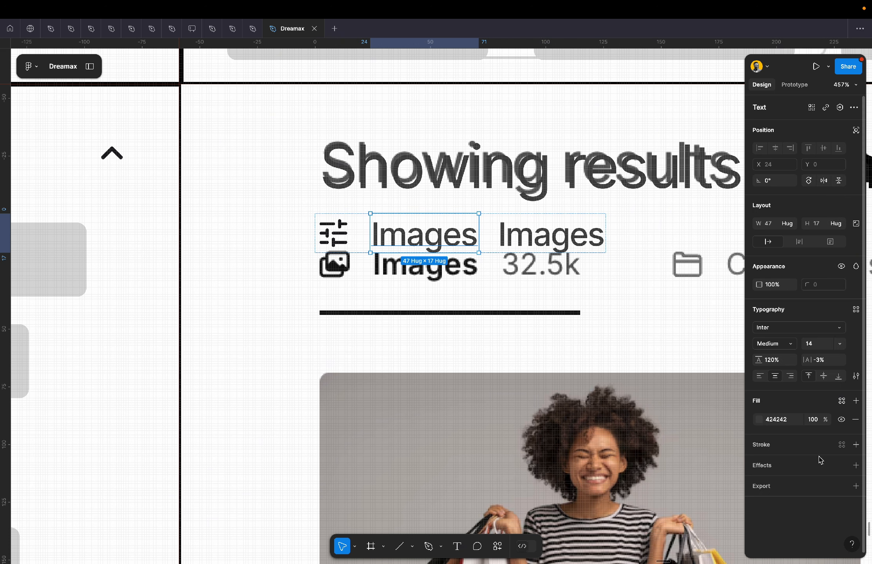
left_click(790, 423)
type("00")
key("Return")
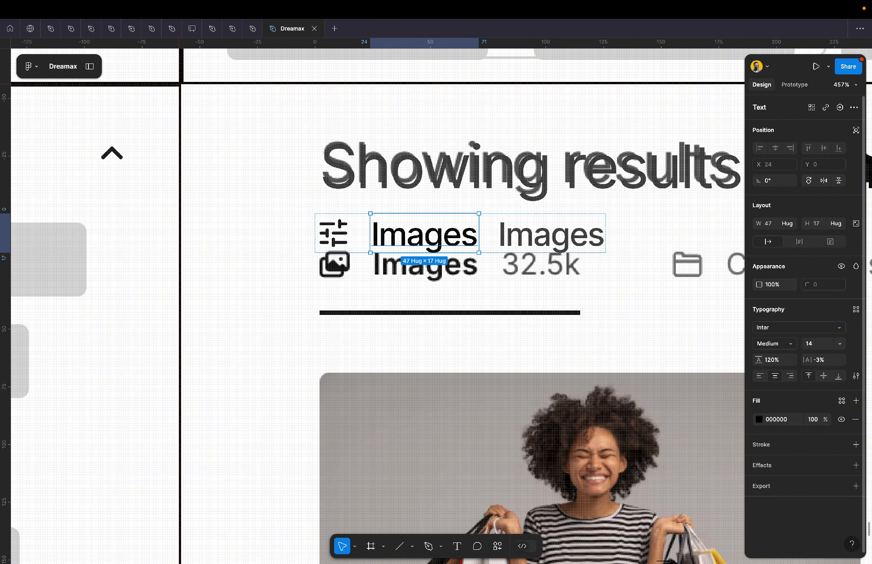
Change the duplicated label's text to "32.5k" and set its font size to 13.
double_click(556, 242)
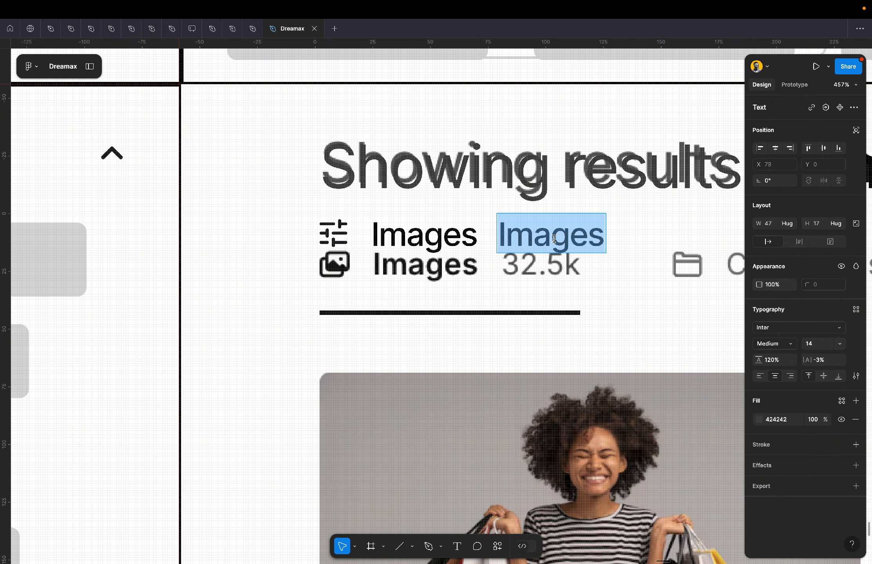
type("32.5")
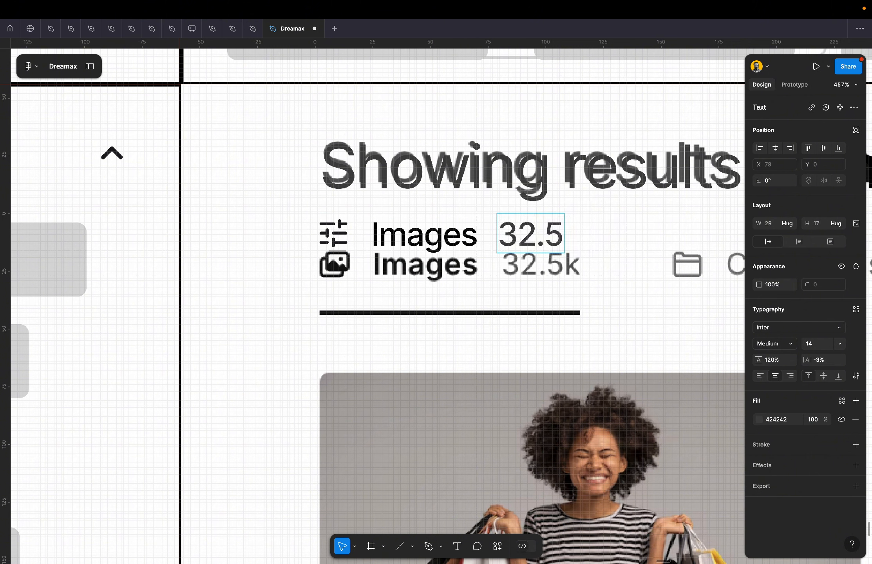
type("k")
key("Escape")
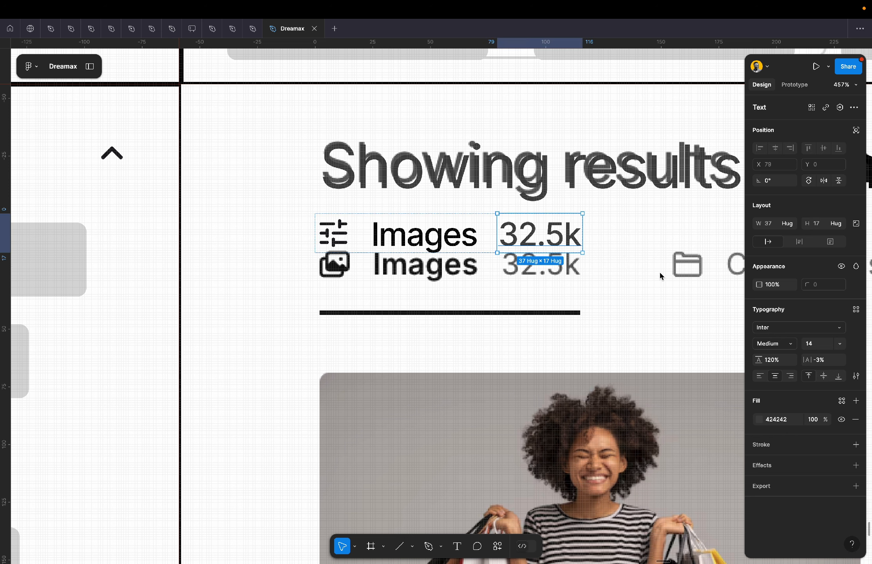
left_click(828, 345)
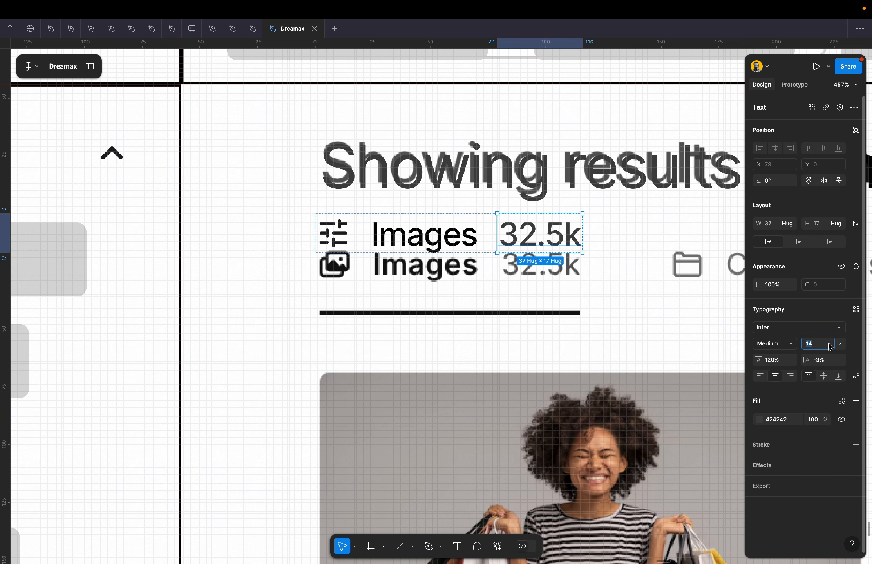
key("Down")
key("Down")
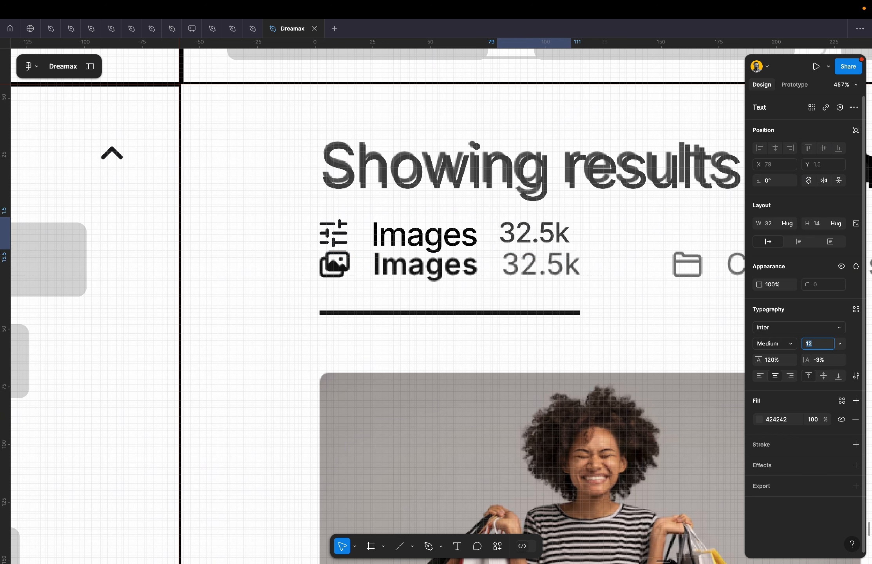
left_click(484, 233)
Nest the icon and Images label in their own auto layout frame and set the outer tab frame's gap to 10.
left_click(410, 238)
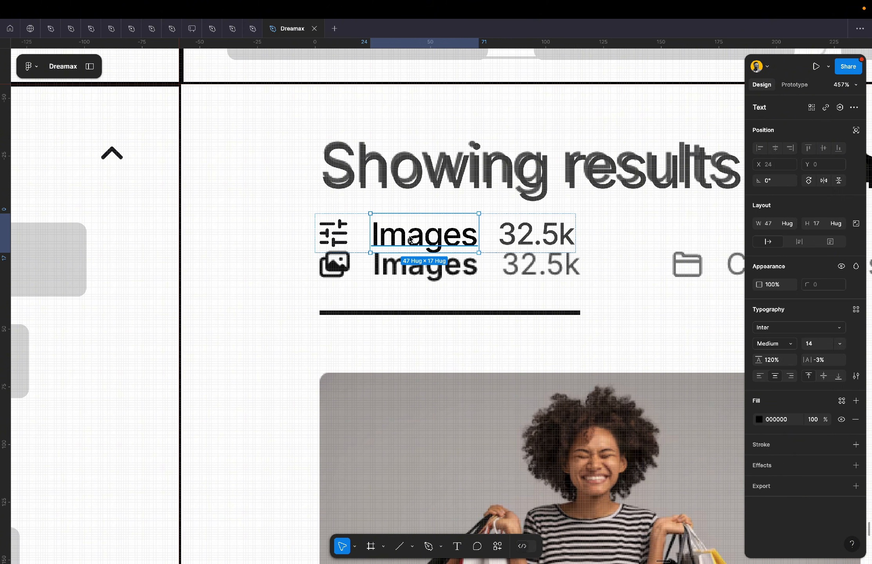
left_click(323, 237, "shift")
key("shift+a")
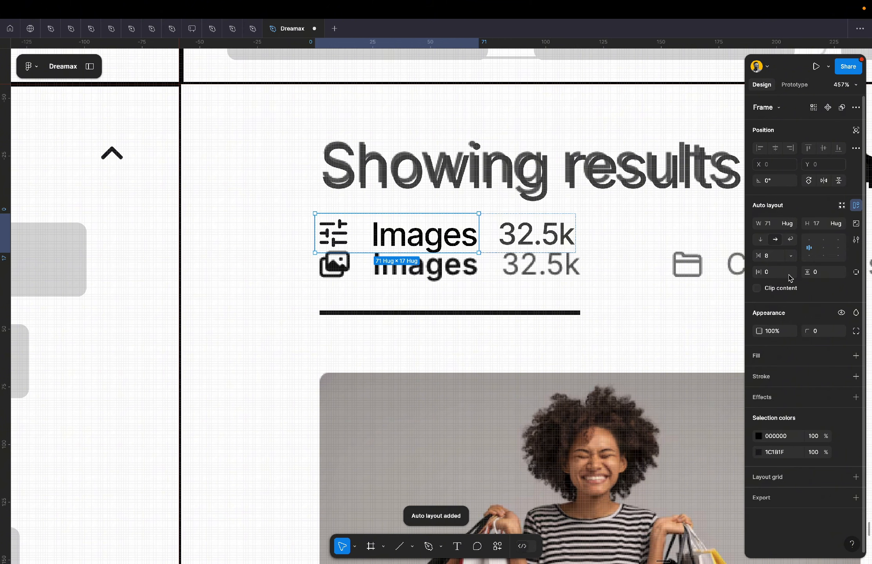
left_click(486, 247)
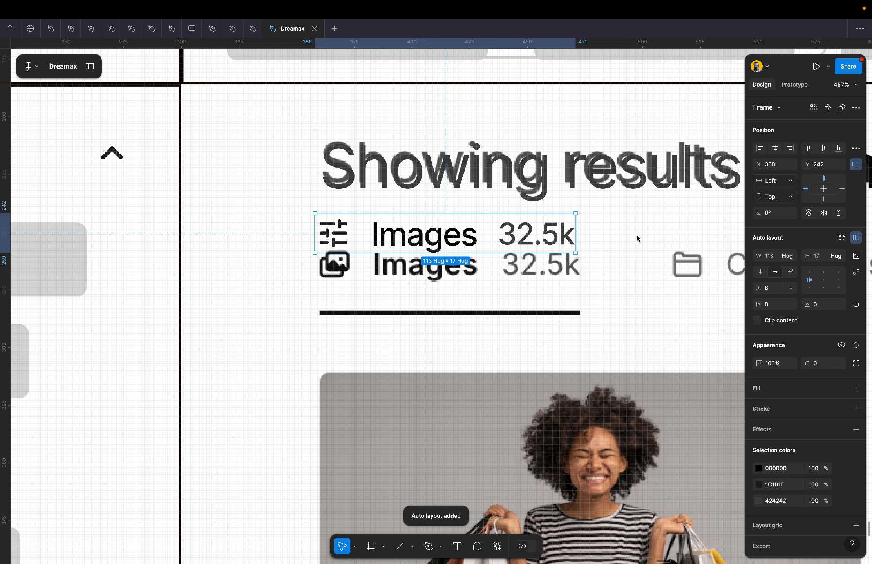
left_click(773, 289)
type("10")
key("Return")
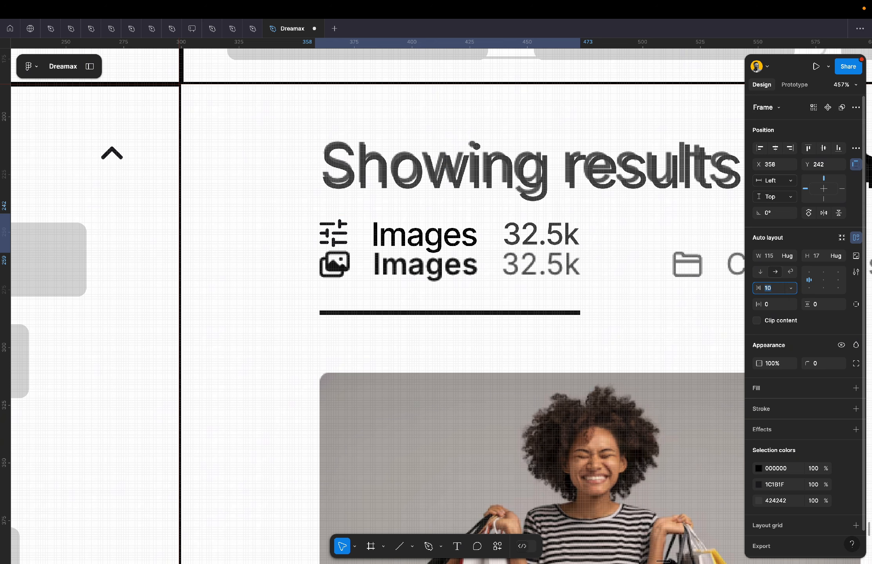
left_click(592, 292)
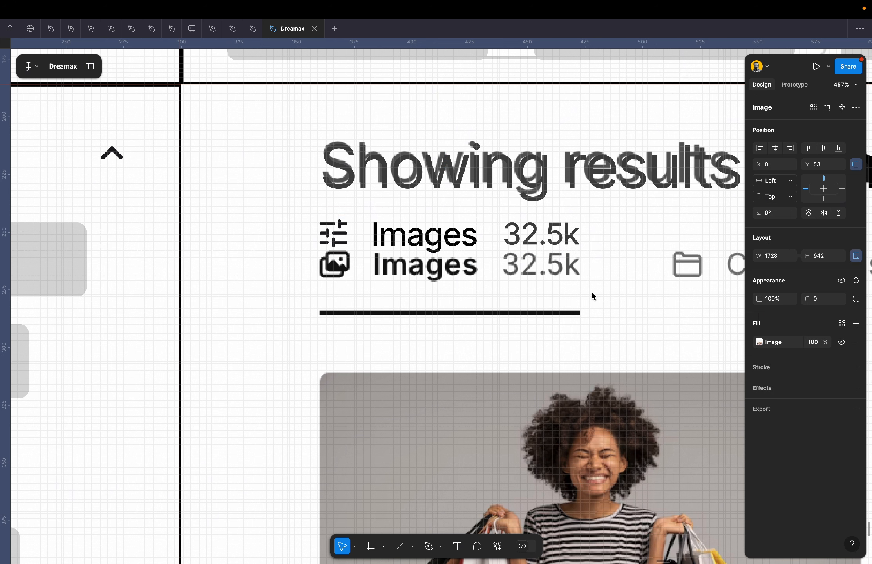
Move the Images tab down onto the reference tab at Y 255 and place a copy just past the reference Collections tab.
left_click_drag(541, 239, 536, 260)
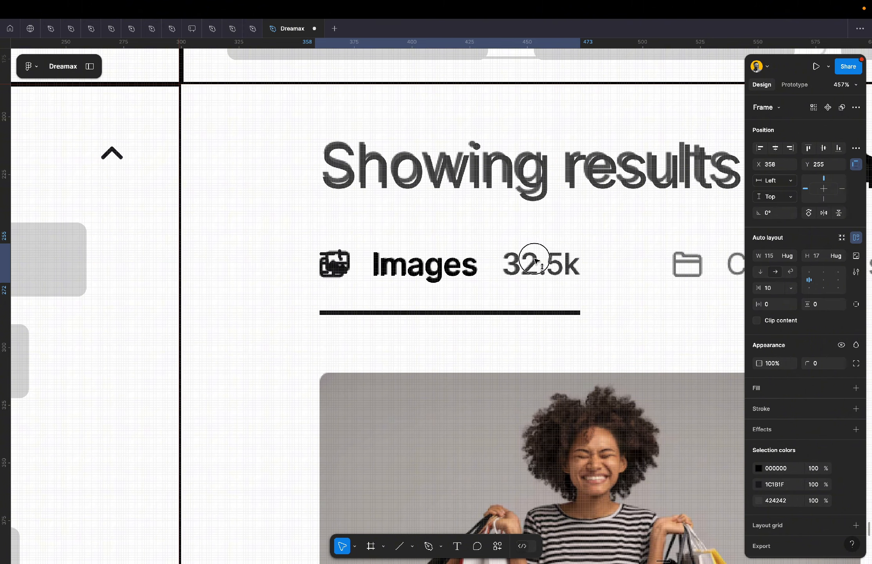
scroll(537, 260, "down", 5)
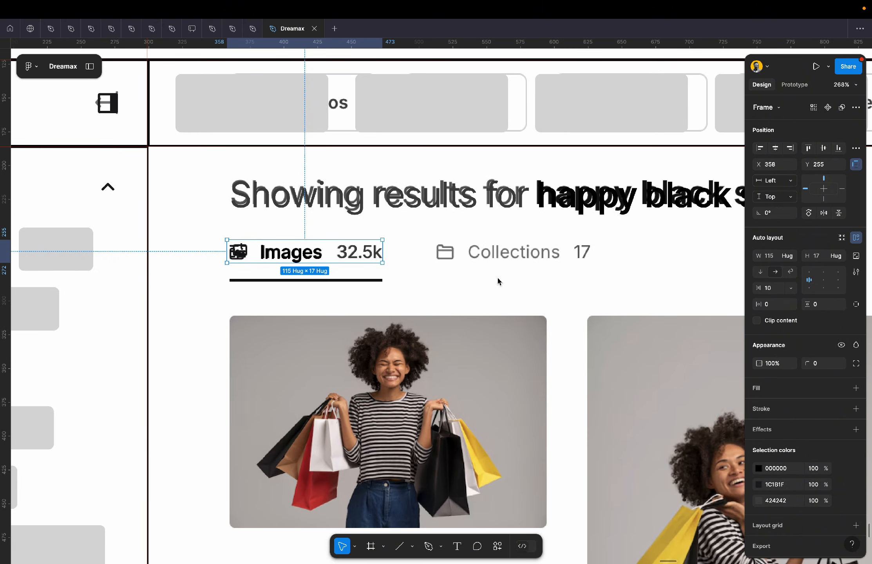
left_click_drag(360, 252, 662, 275)
scroll(616, 281, "right", 5)
Change the copied tab's label to "Collections" and its count to "17".
double_click(466, 255)
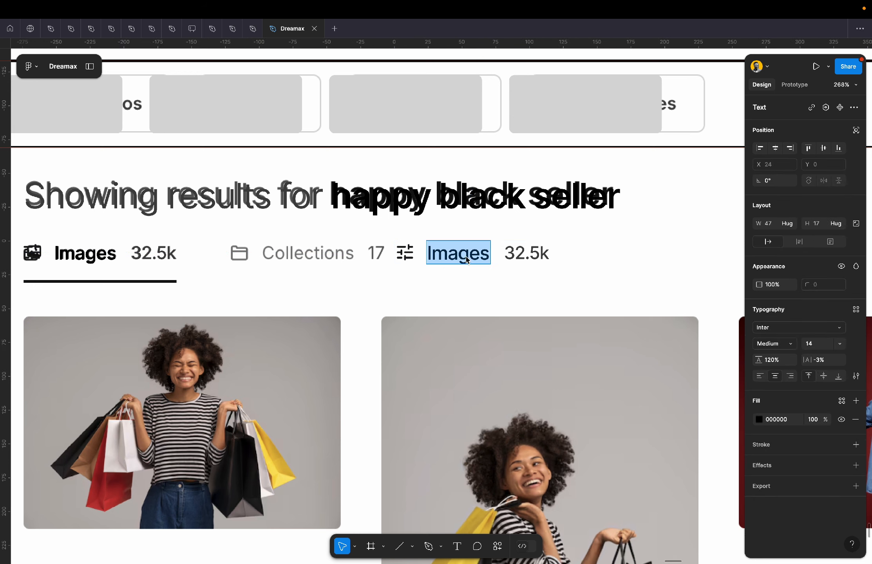
type("Collec")
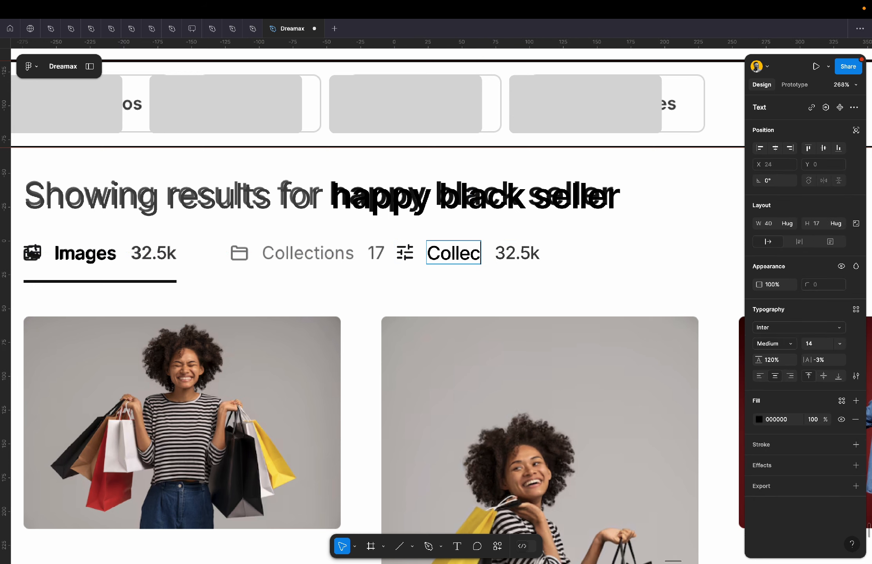
type("tions")
key("Tab")
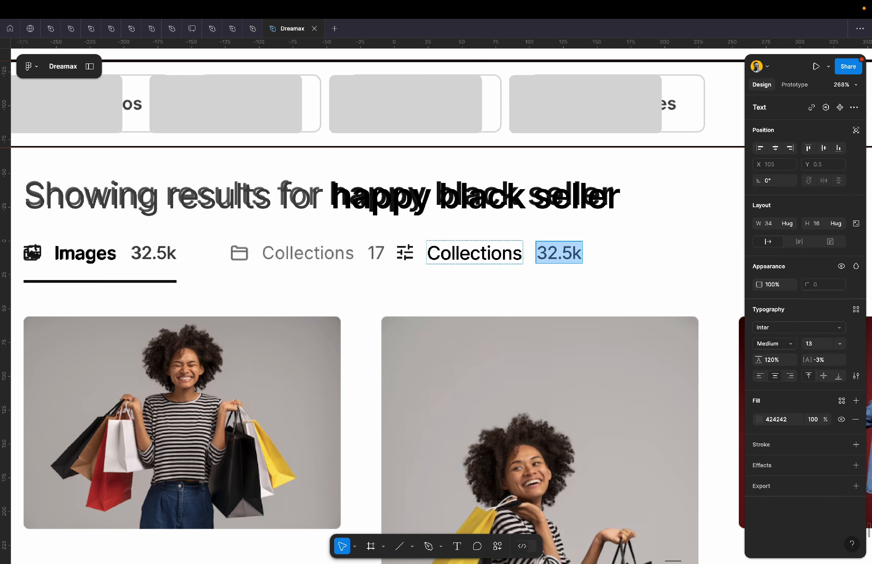
type("17")
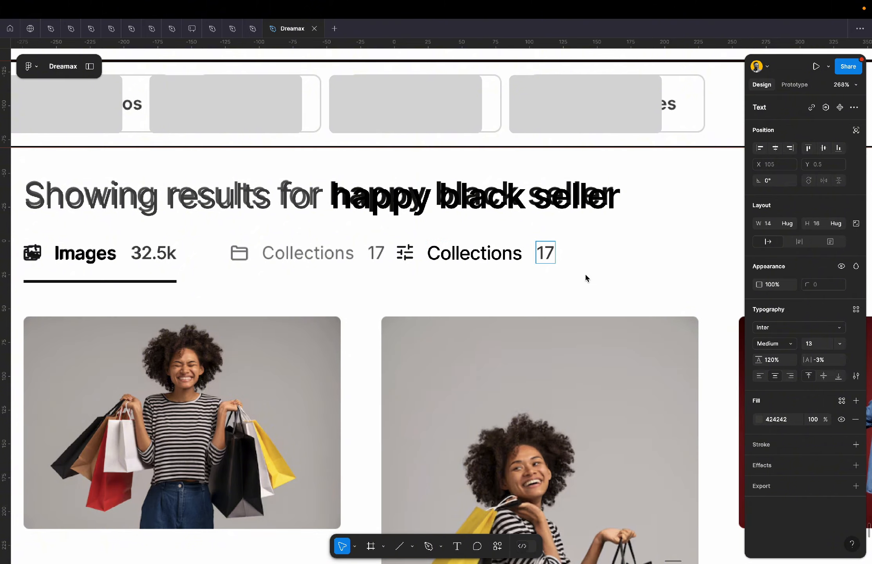
key("Escape")
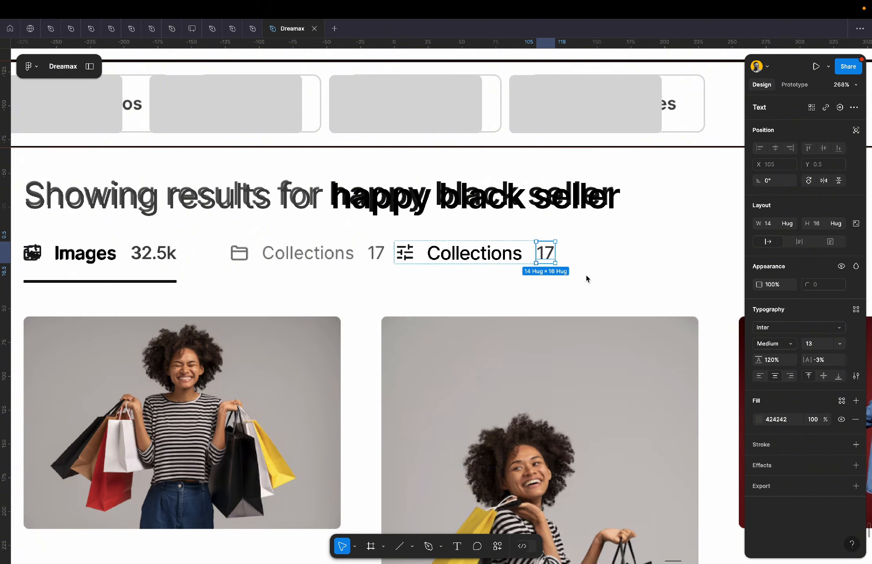
Recolor the new Collections label and its count with the grey sampled from the reference Collections text.
left_click(470, 256, "shift")
scroll(346, 255, "up", 15)
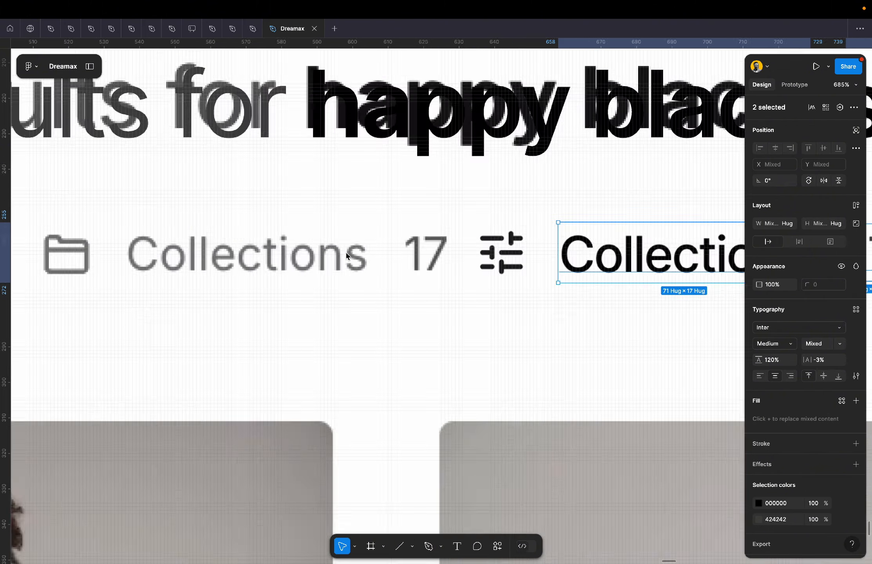
key("i")
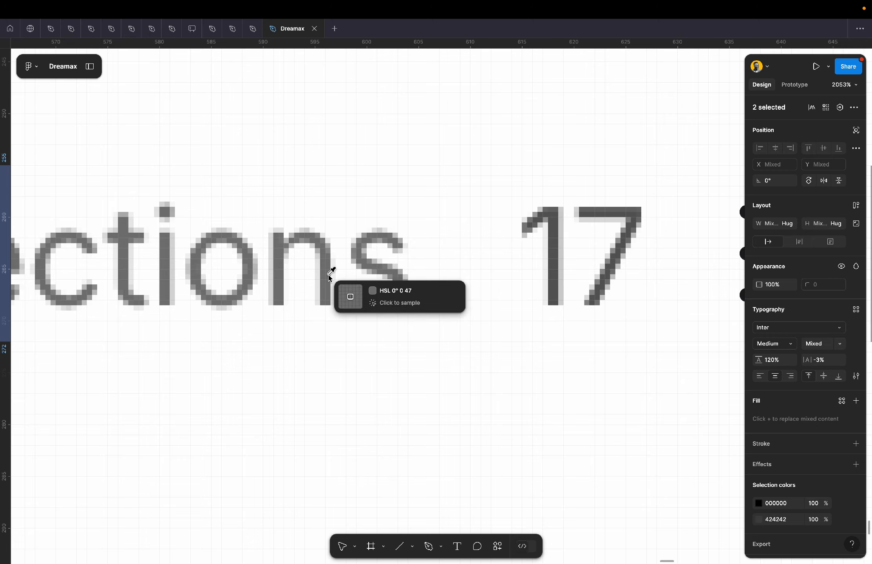
left_click(333, 271)
scroll(329, 274, "down", 10)
scroll(392, 290, "down", 1)
left_click(429, 298)
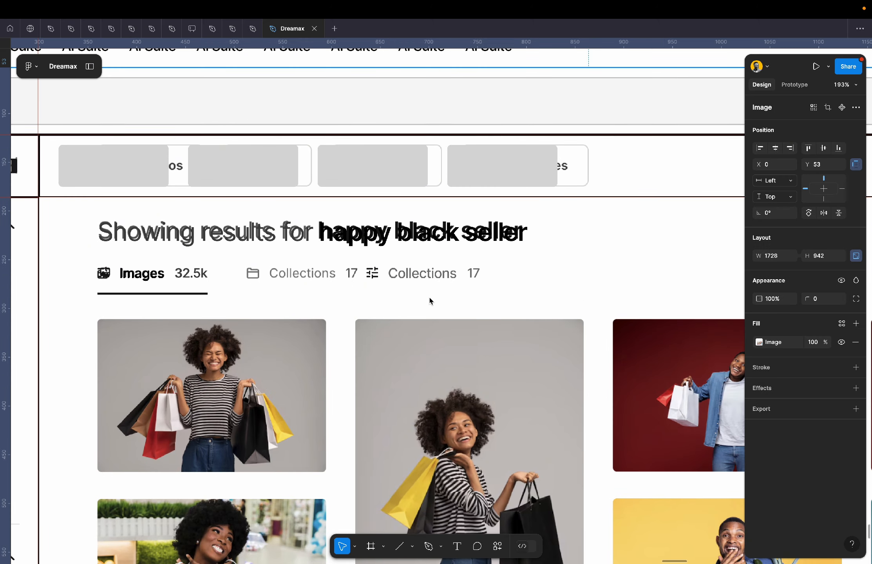
Set the Collections tab's icon color to 777777 and the Images tab's icon color to 000000.
left_click(399, 277)
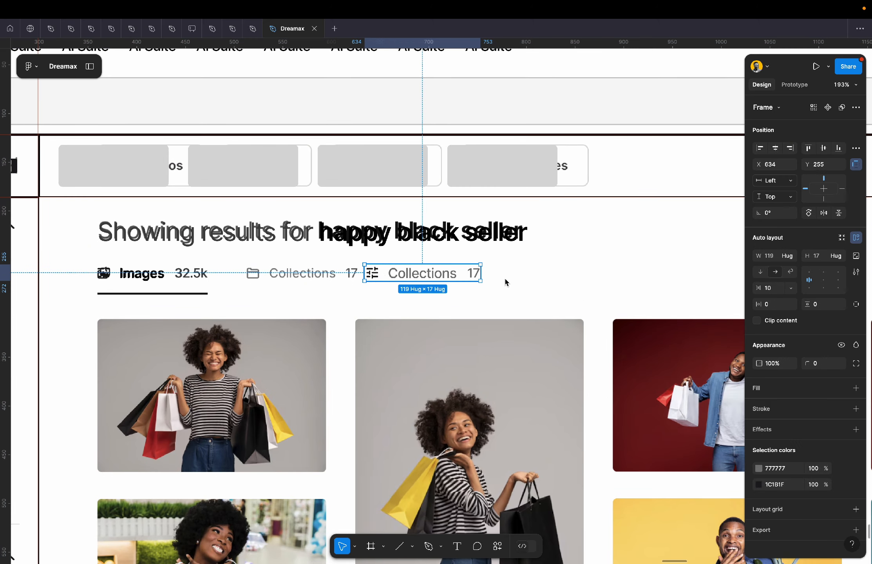
left_click(778, 468)
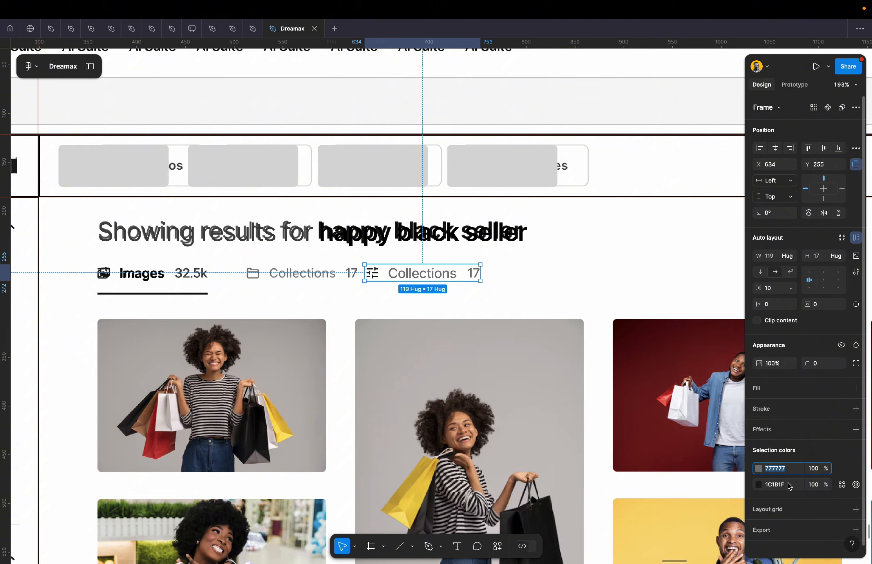
key("Escape")
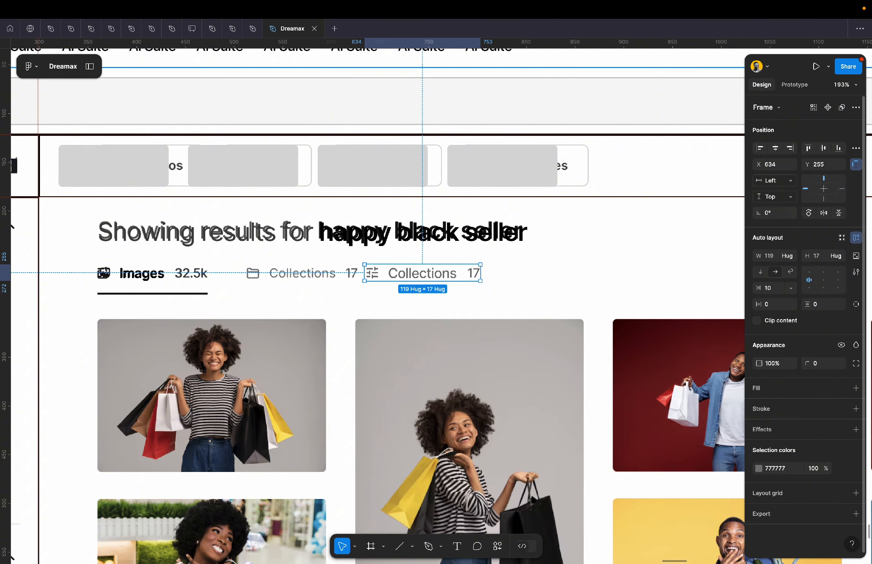
left_click(175, 275)
left_click(789, 487)
type("0")
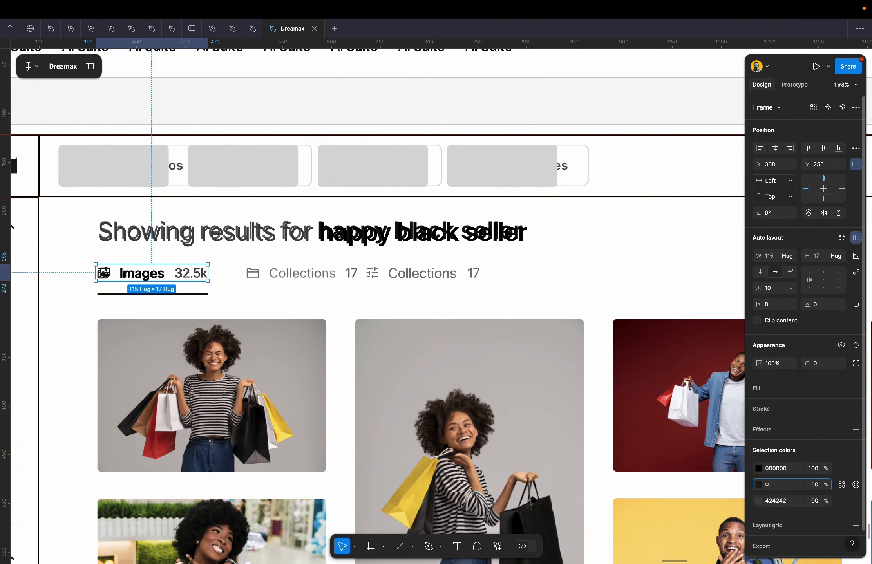
key("Return")
scroll(267, 306, "left", 3)
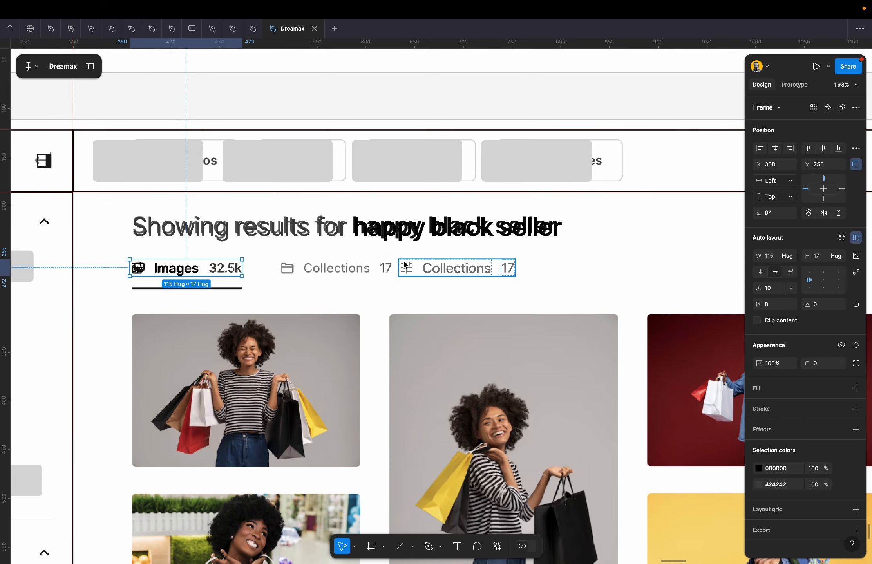
Move the Collections tab over the reference Collections tab at X 510, Y 255.
left_click_drag(445, 269, 327, 271)
scroll(327, 271, "left", 10)
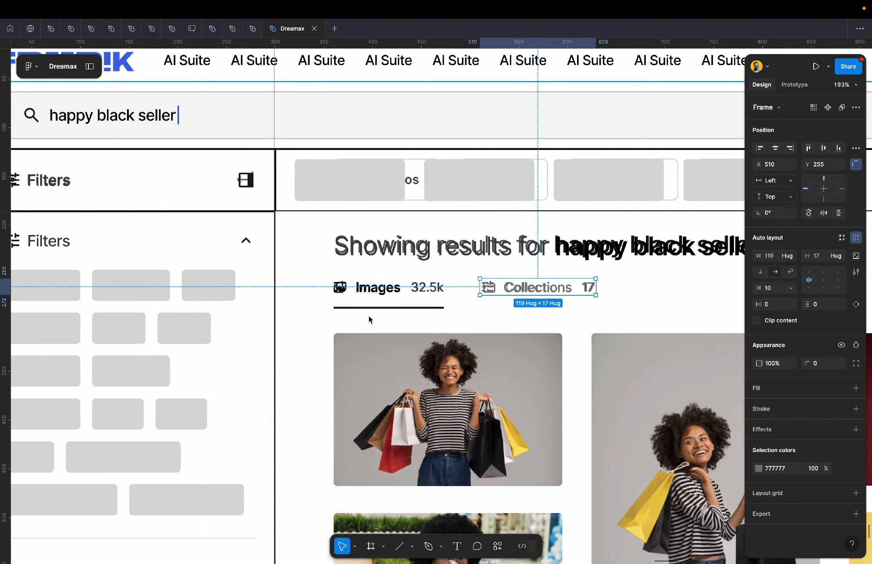
Examine the Images and Collections tabs, the underline and the heading against the reference screenshot.
scroll(369, 315, "down", 5)
scroll(369, 316, "up", 6)
scroll(369, 316, "right", 9)
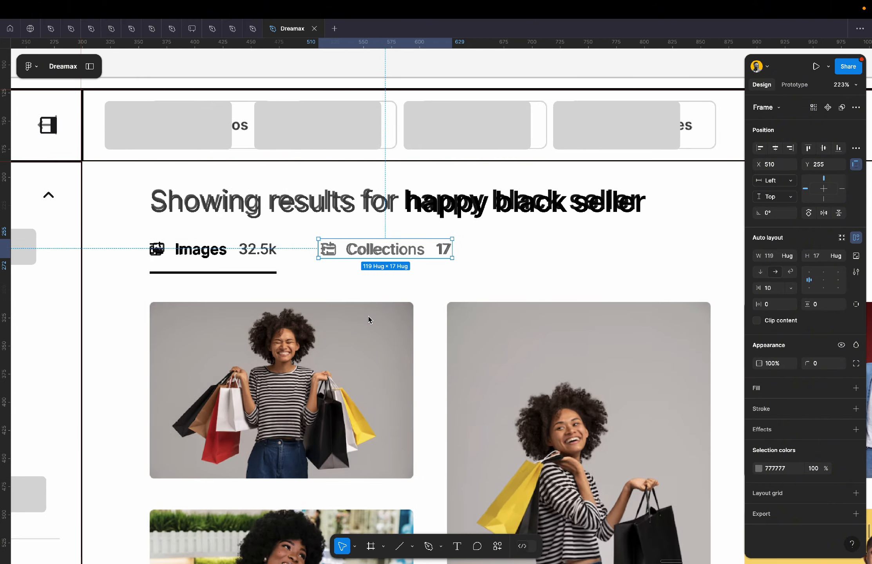
scroll(369, 317, "down", 7)
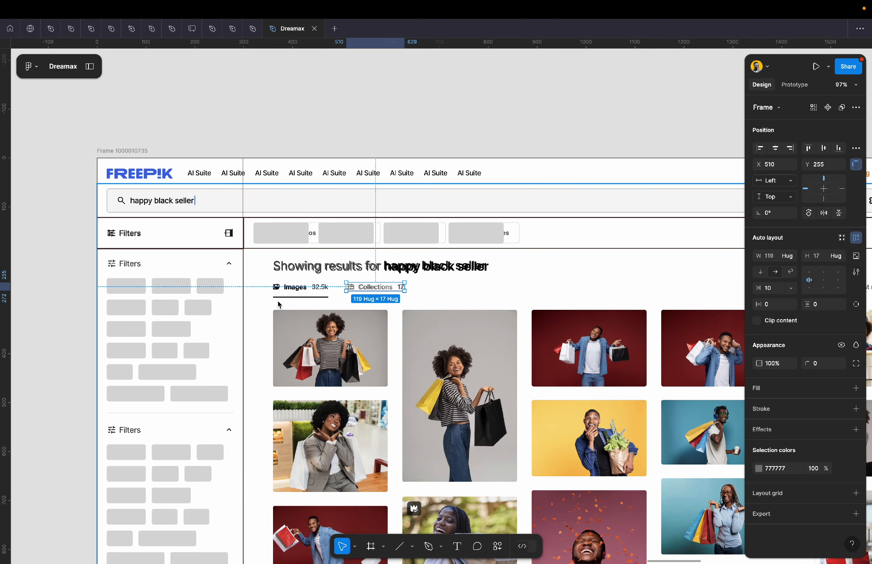
scroll(277, 299, "up", 10)
scroll(407, 318, "down", 5)
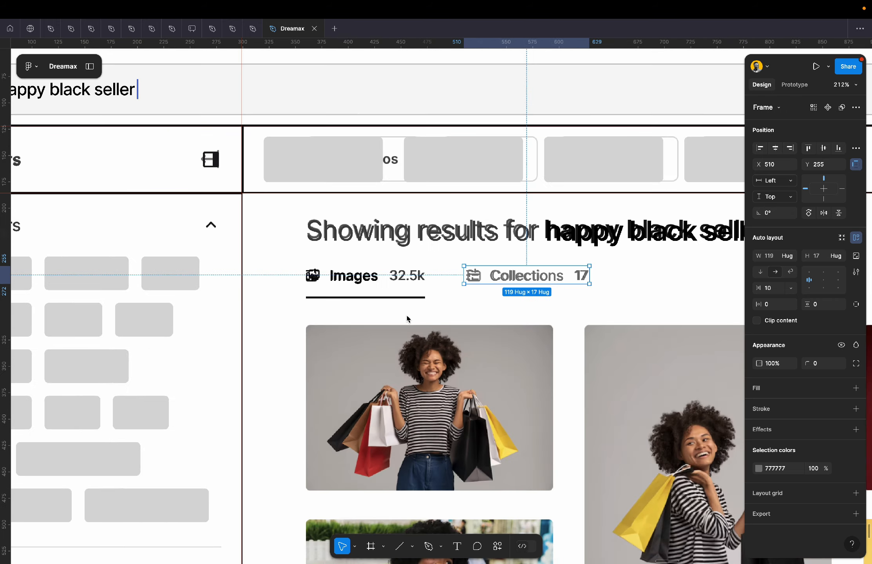
scroll(407, 318, "up", 5)
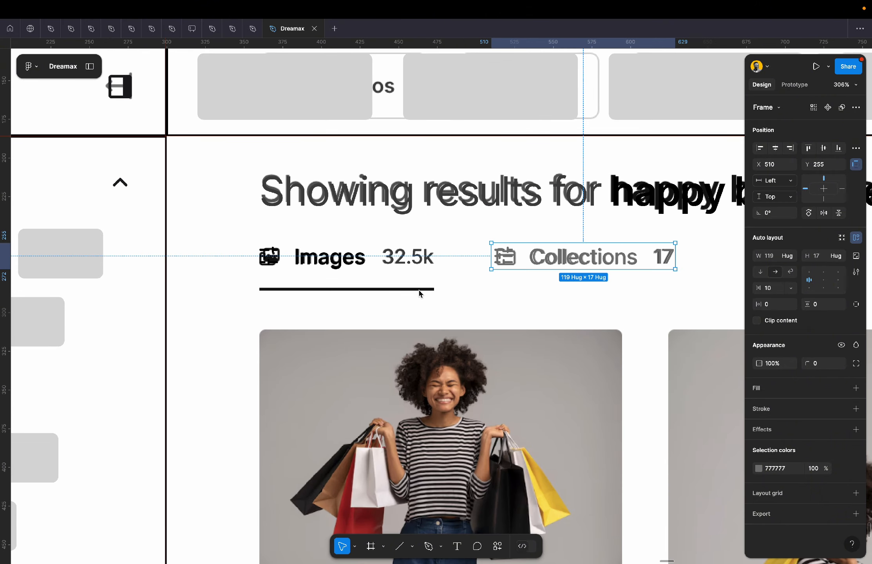
scroll(419, 293, "down", 5)
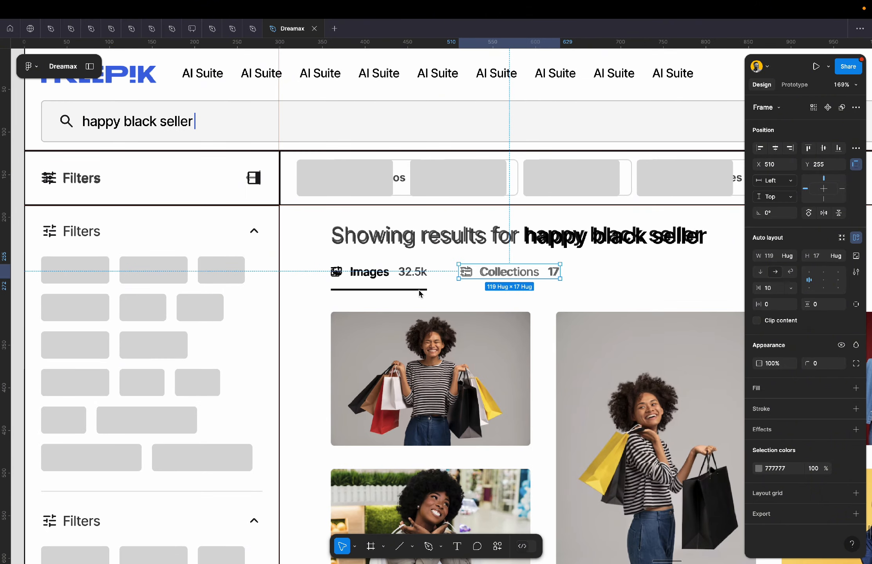
Place a copy of the Images and Collections tabs on the empty canvas beside the page frame.
scroll(421, 293, "left", 3)
left_click(504, 280, "shift")
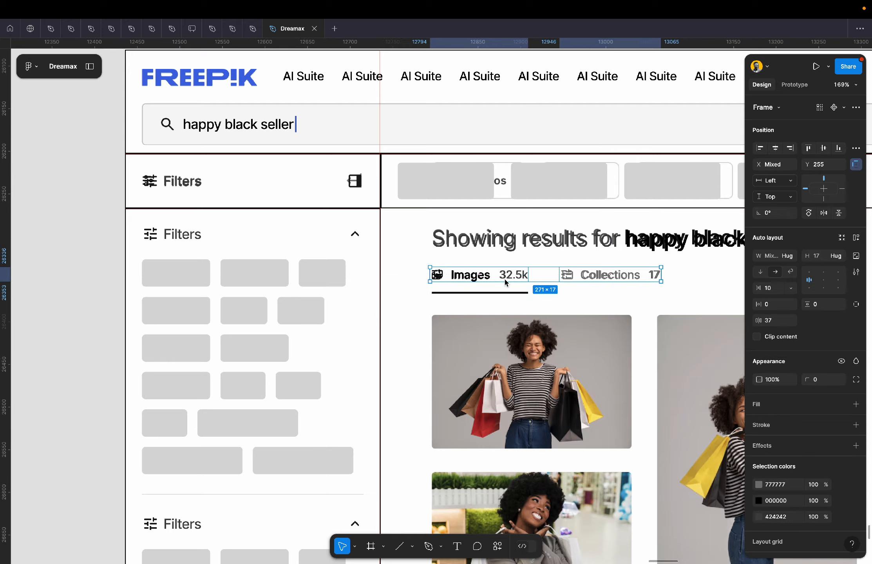
scroll(506, 281, "down", 3)
left_click_drag(512, 278, 137, 279)
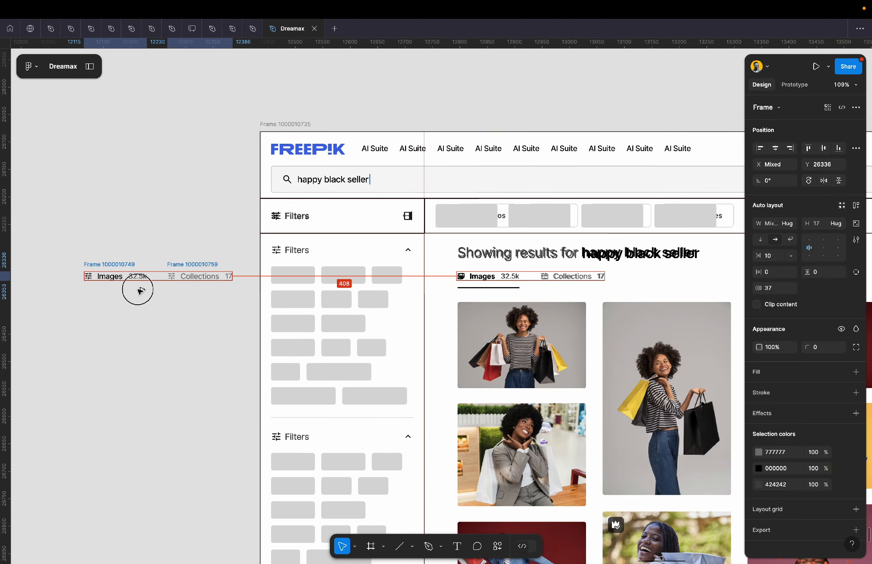
Draw a small rectangle about 3 × 2 over the reference underline below the Images tab.
scroll(481, 289, "up", 10)
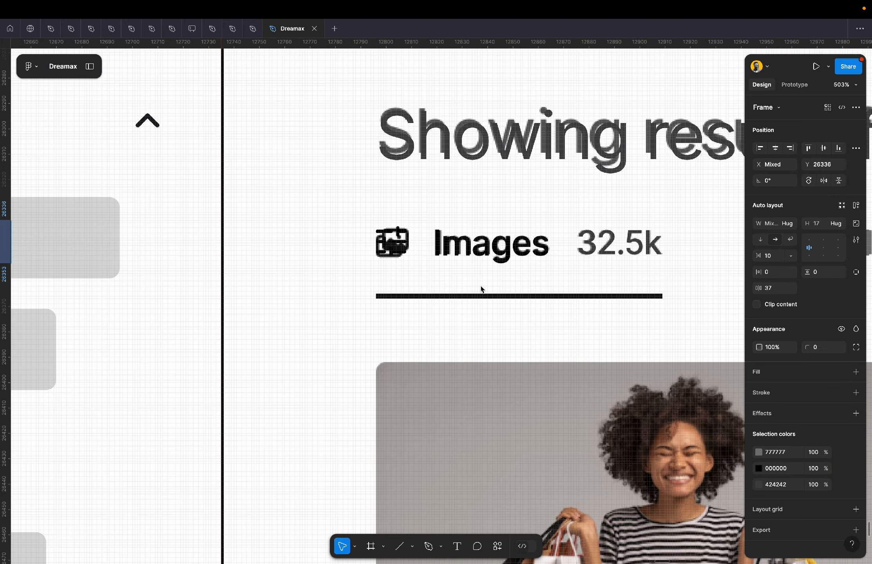
key("r")
scroll(478, 286, "up", 5)
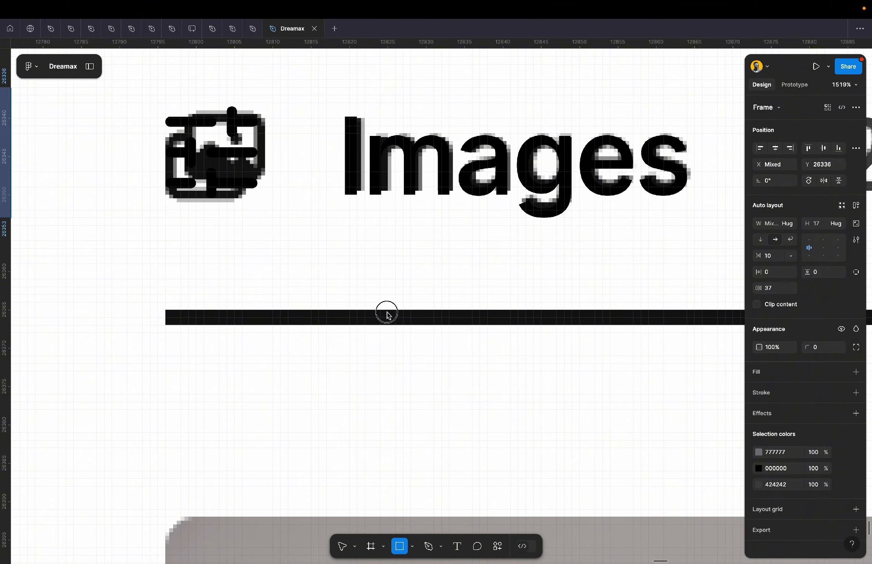
left_click_drag(385, 312, 403, 324)
scroll(405, 329, "down", 9)
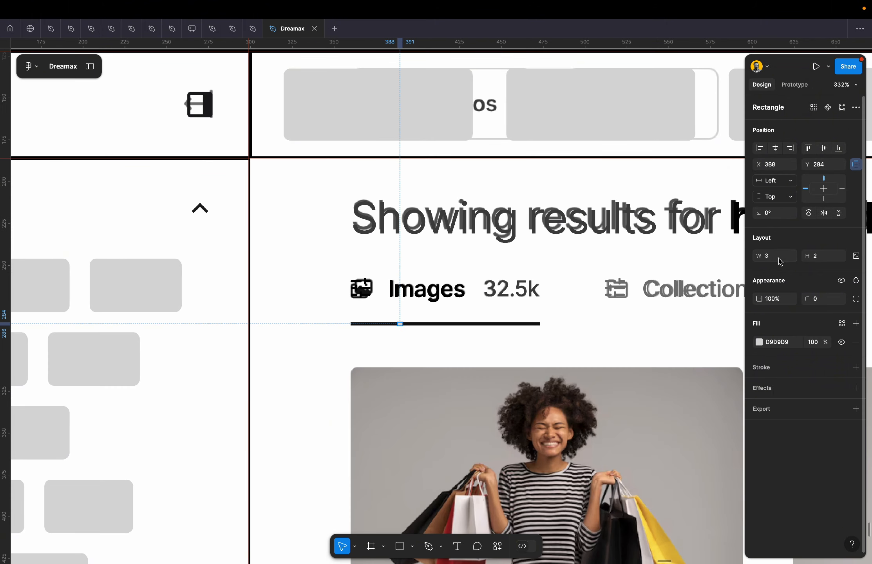
Widen the new underline rectangle to 83.
key("shift+Up")
key("shift+Up")
key("shift+Up")
key("shift+Up")
key("shift+Up")
key("shift+Up")
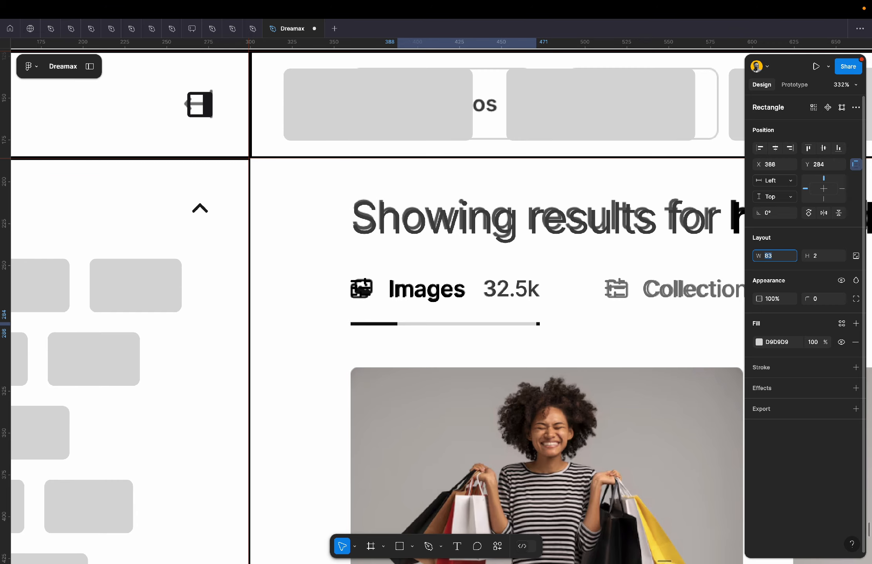
scroll(543, 324, "down", 5)
left_click_drag(524, 324, 91, 337)
scroll(95, 337, "left", 6)
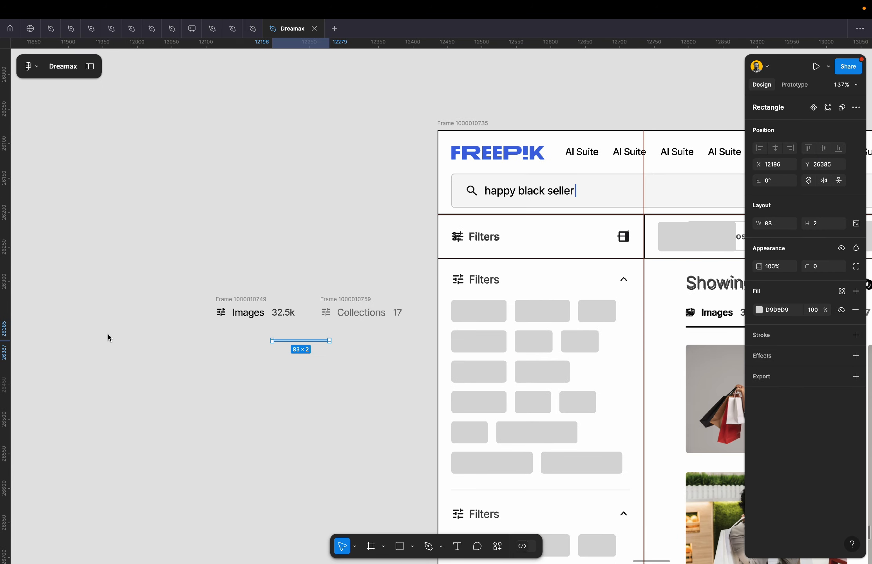
key("super+z")
Move the underline rectangle out of the page to just below the copied Images tab, at X 12136, Y 26365.
left_click_drag(720, 327, 249, 341)
scroll(248, 341, "up", 5)
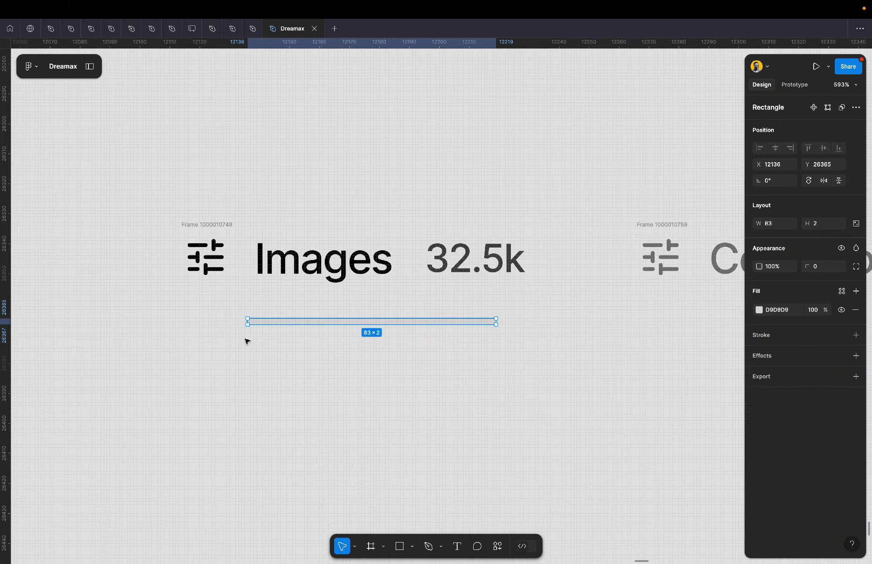
scroll(248, 341, "right", 3)
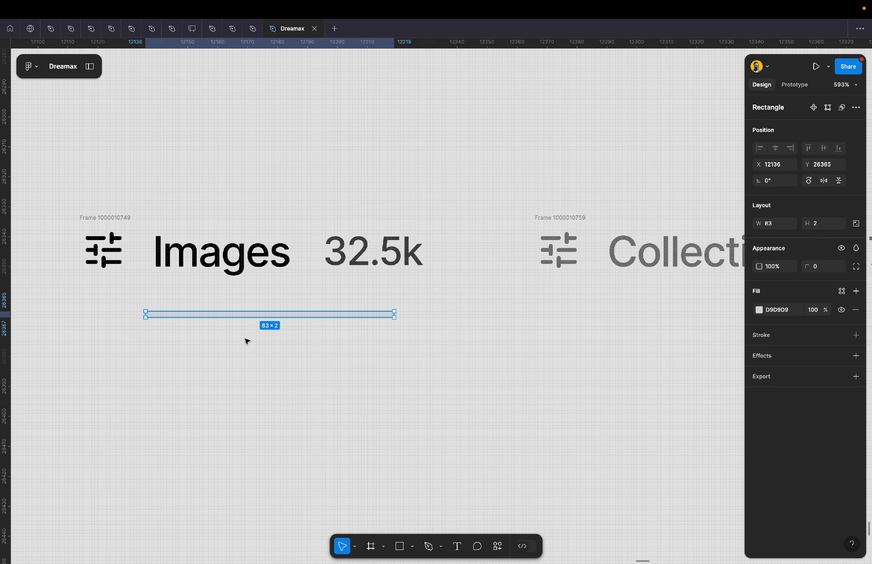
scroll(246, 341, "down", 2)
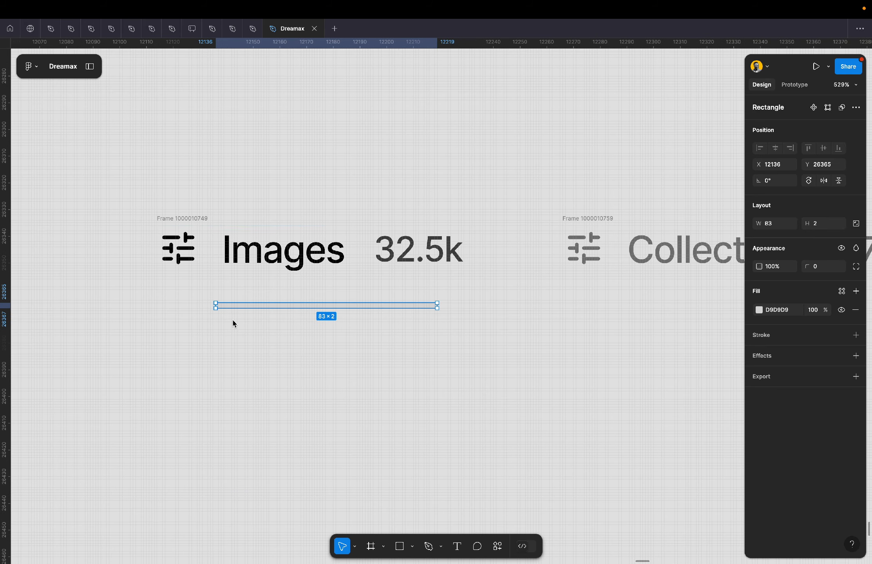
Combine the Images tab and the underline rectangle in a vertical auto layout frame.
left_click(196, 220, "shift")
key("shift+a")
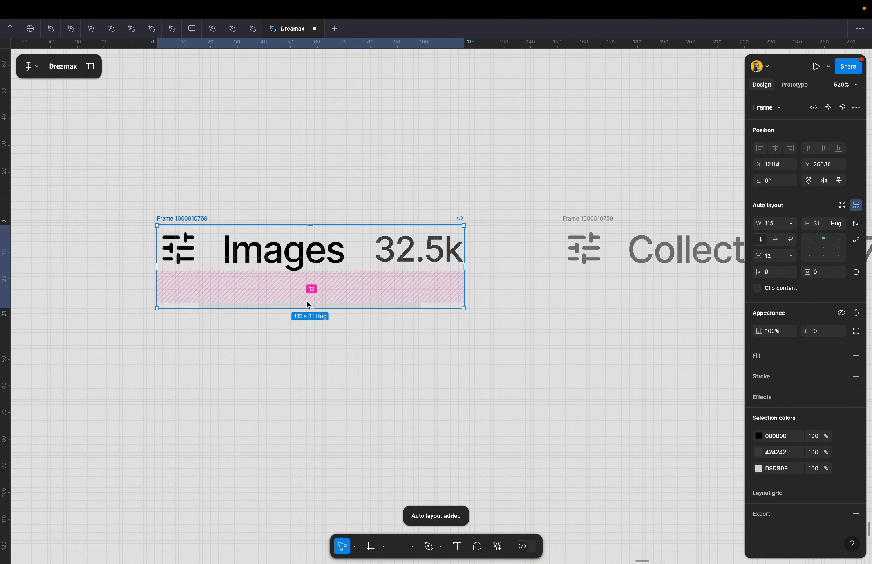
left_click(389, 346)
Set the underline rectangle's fill color to 000000.
left_click(415, 305)
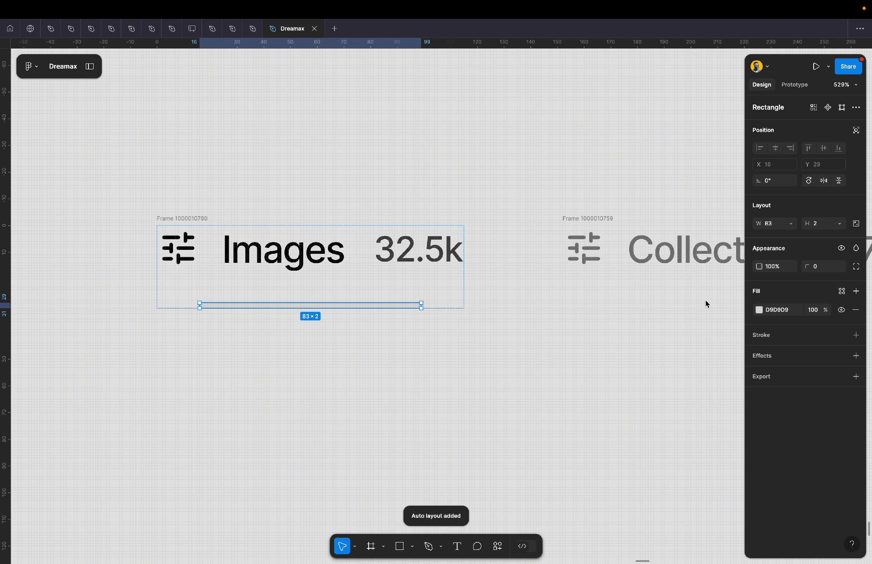
left_click(793, 312)
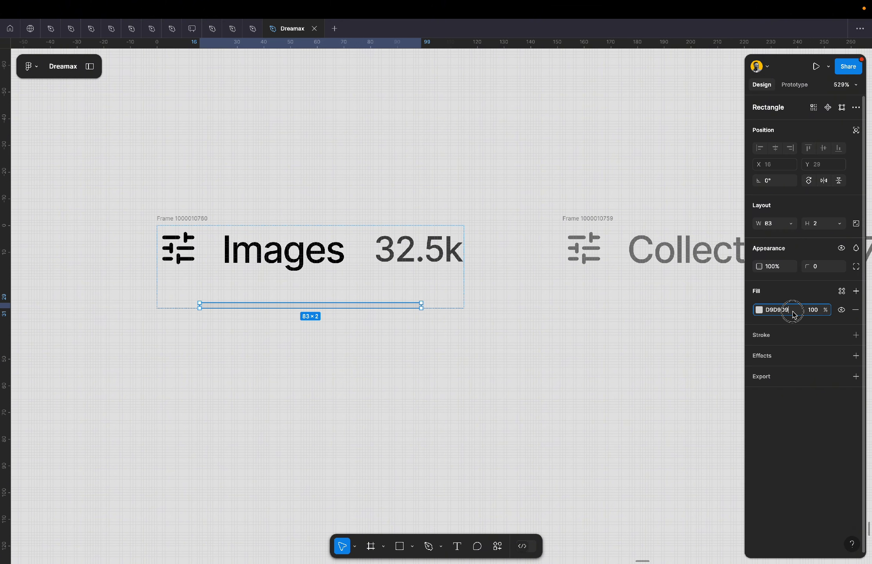
key("Return")
Set the underline rectangle's width to fill its container.
scroll(200, 262, "up", 5)
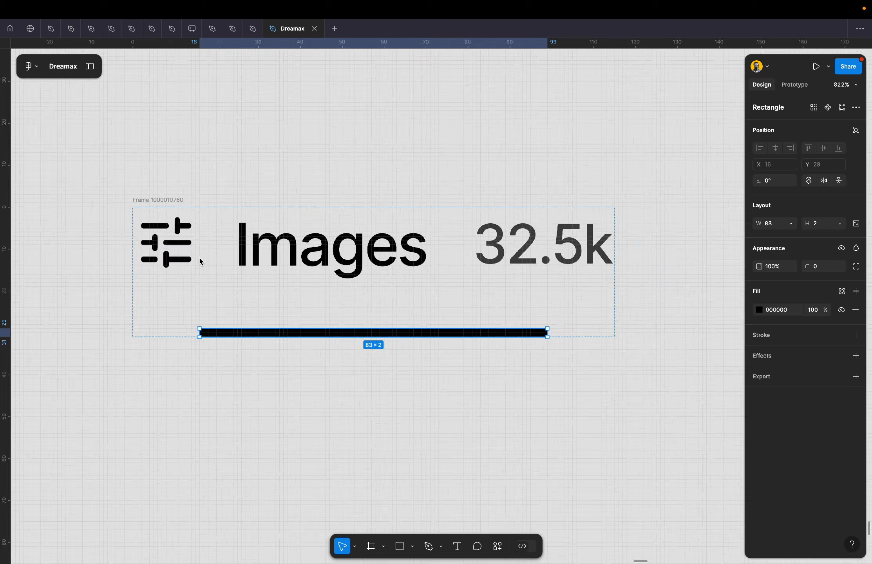
left_click(791, 230)
left_click(780, 234)
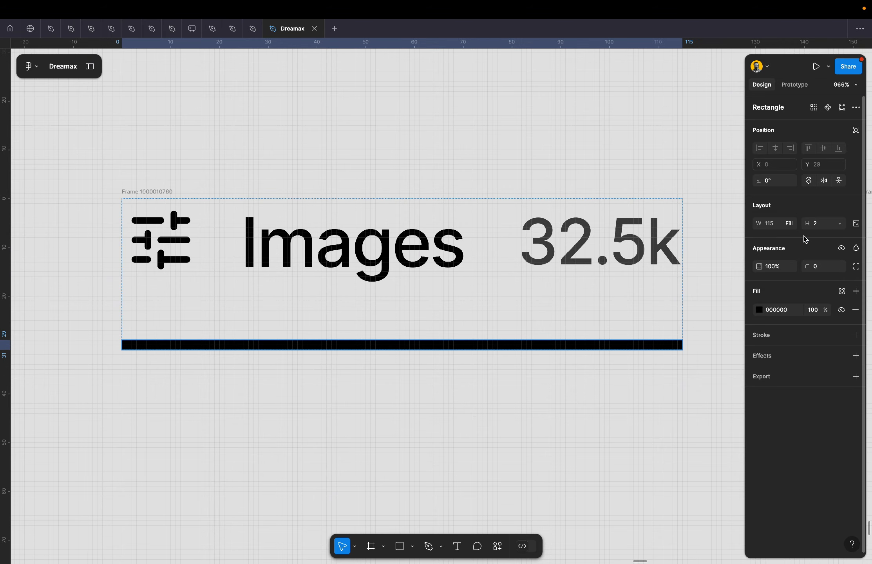
left_click(303, 436)
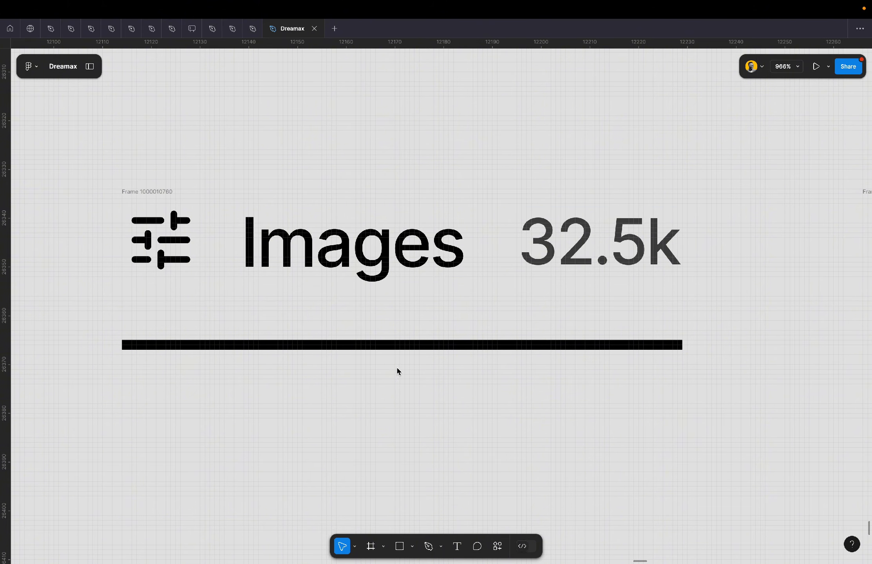
Move the Images tab frame to X 12050 and append "collectionkafj" to its label as a resizing test.
scroll(345, 333, "down", 5)
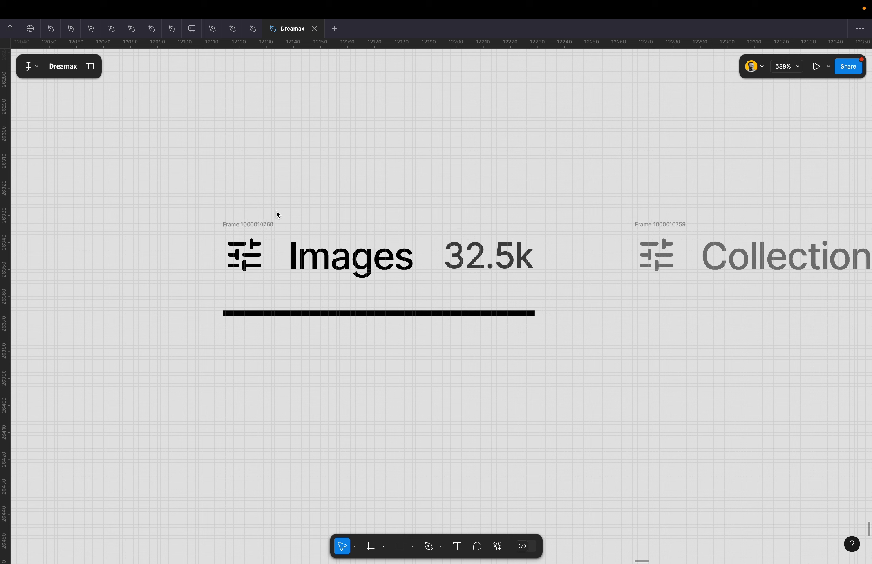
left_click_drag(266, 225, 93, 224)
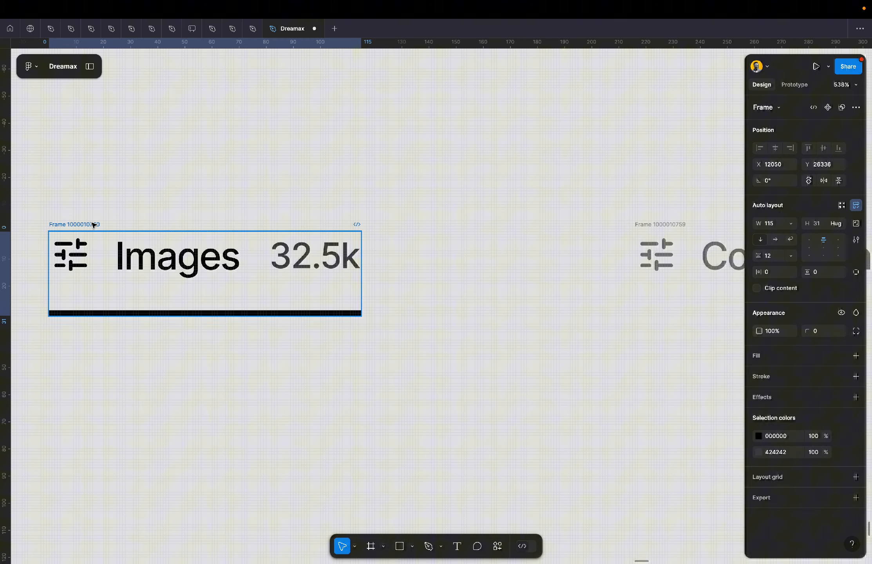
double_click(169, 251)
key("Right")
type("collectio")
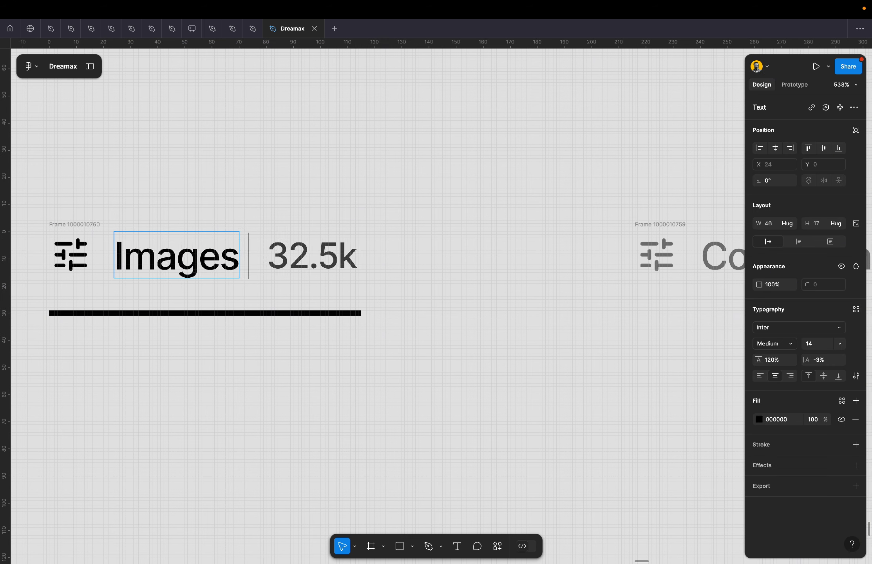
type("nkafj")
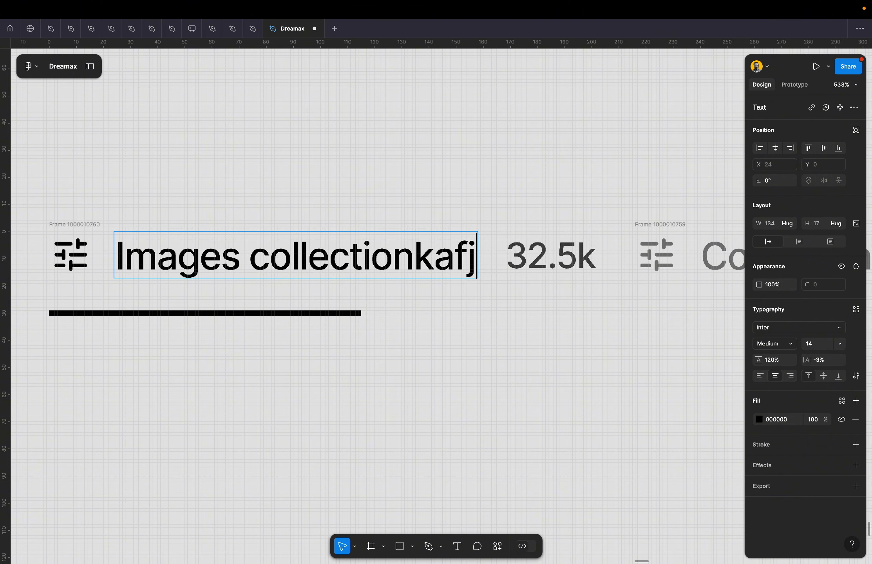
key("Escape")
key("Escape")
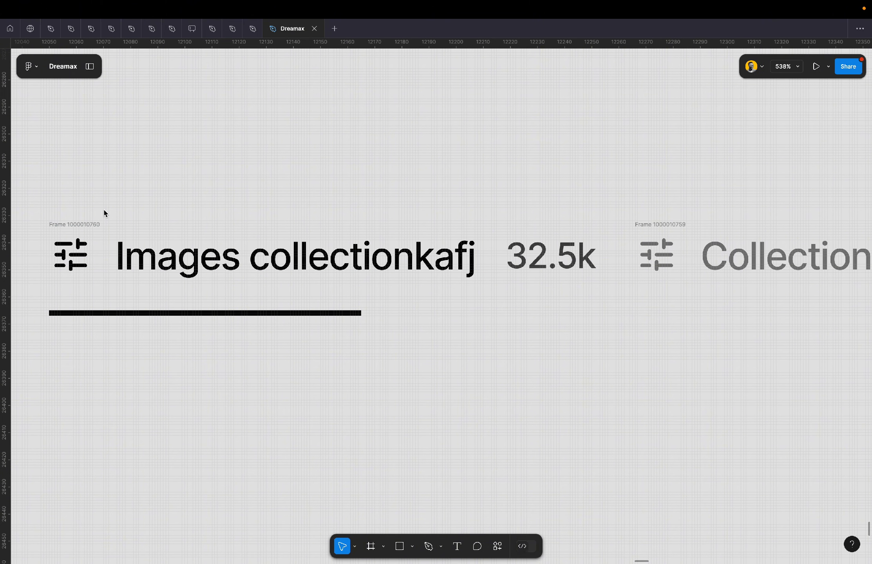
Make the Images tab frame hug its contents horizontally and move it to X 12007.
left_click(85, 225)
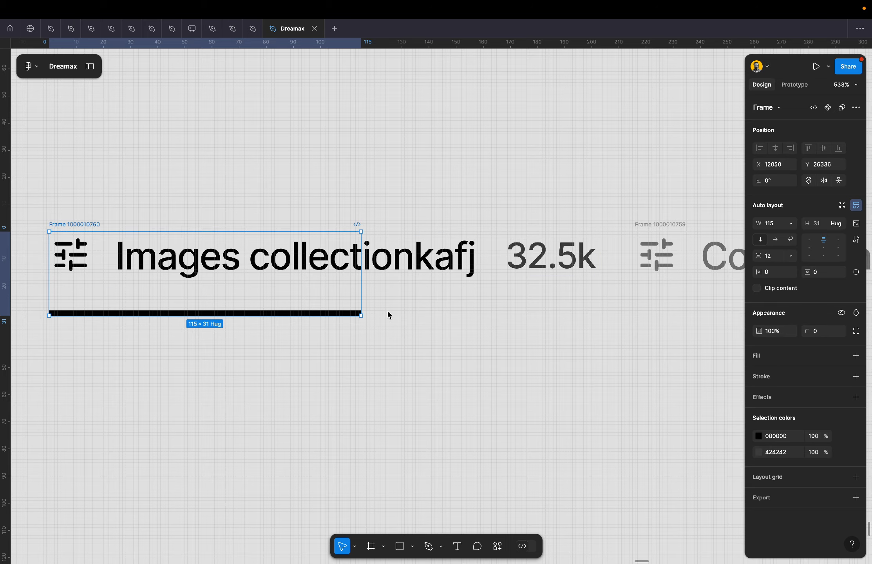
scroll(308, 298, "up", 5)
scroll(309, 299, "down", 3)
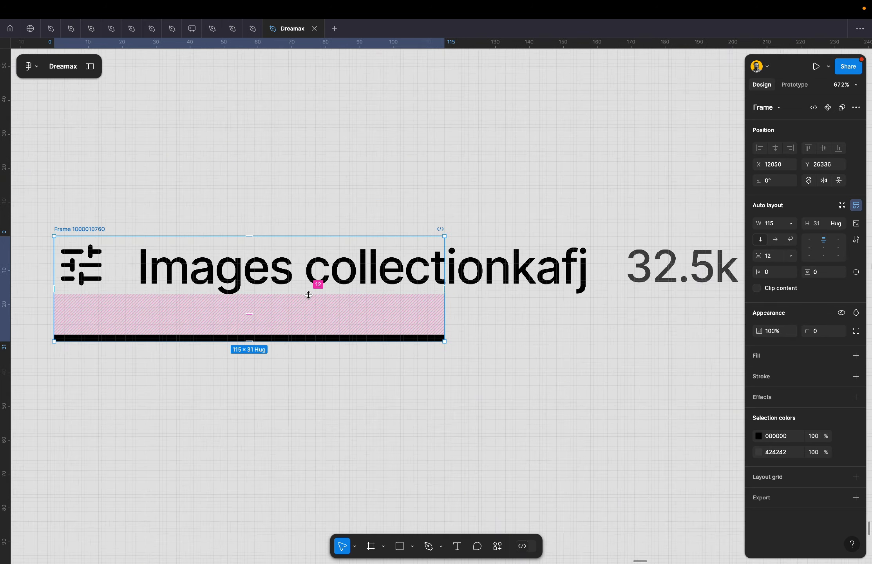
double_click(445, 299)
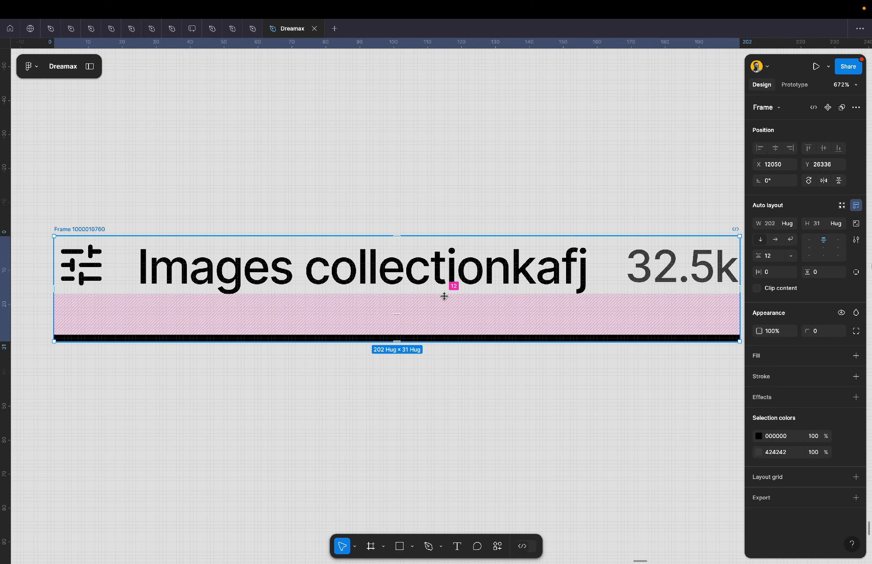
scroll(447, 296, "down", 3)
left_click_drag(261, 258, 180, 256)
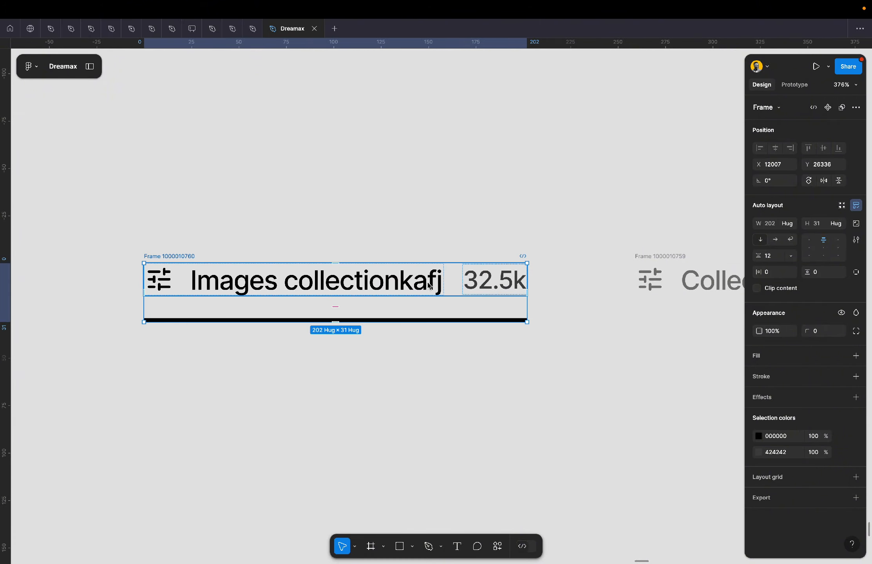
Remove the test text "collectionkafj" and restore the tab label to "Images".
double_click(412, 283)
double_click(324, 290)
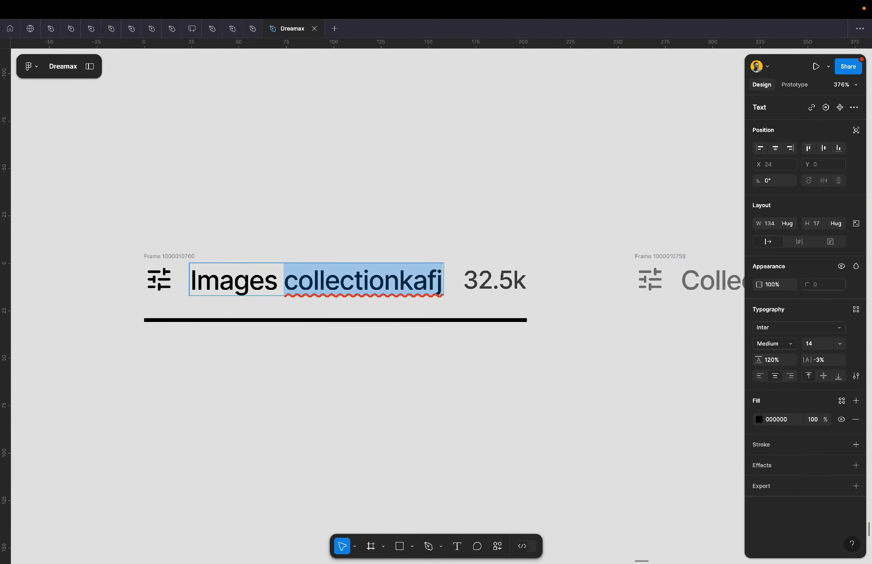
key("BackSpace")
key("BackSpace")
key("BackSpace")
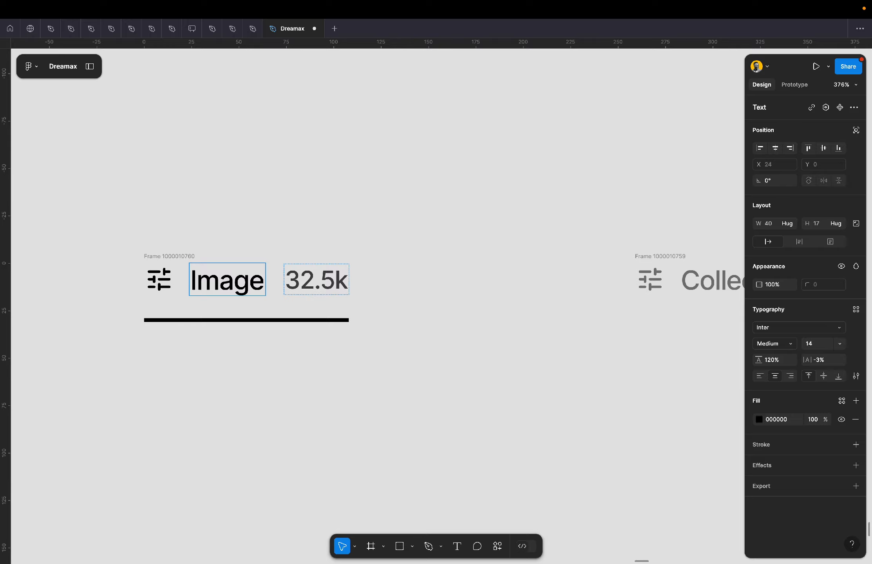
type("s")
key("Escape")
key("Escape")
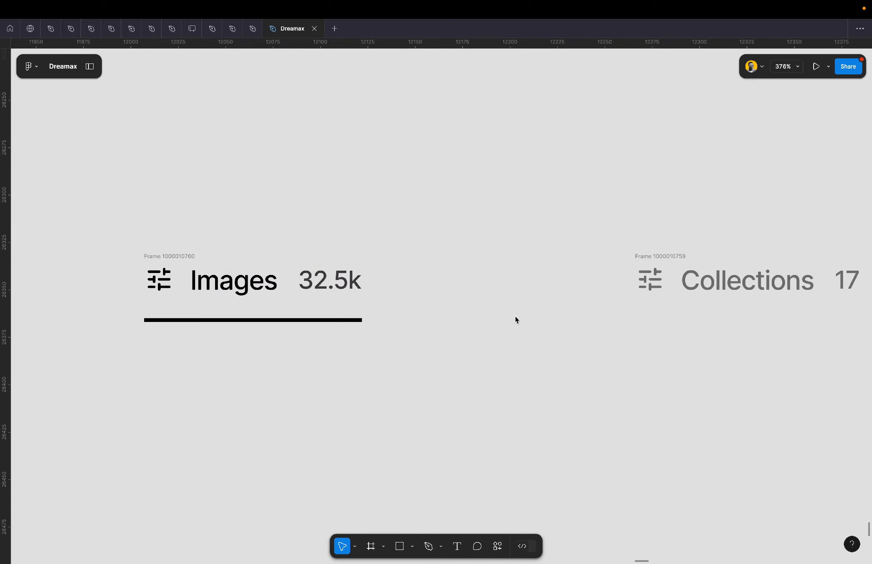
Wrap the underline rectangle in its own frame and apply auto layout to that frame.
scroll(179, 322, "up", 10)
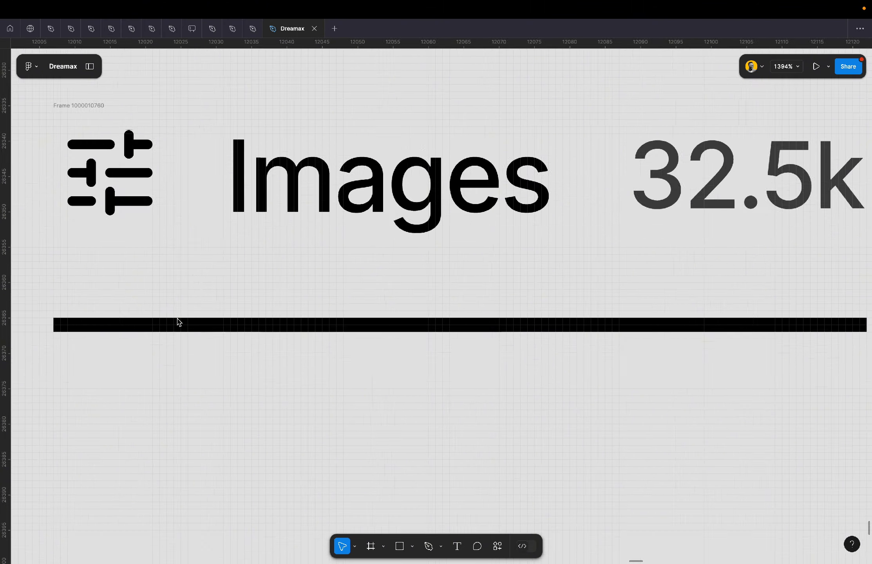
left_click(179, 322)
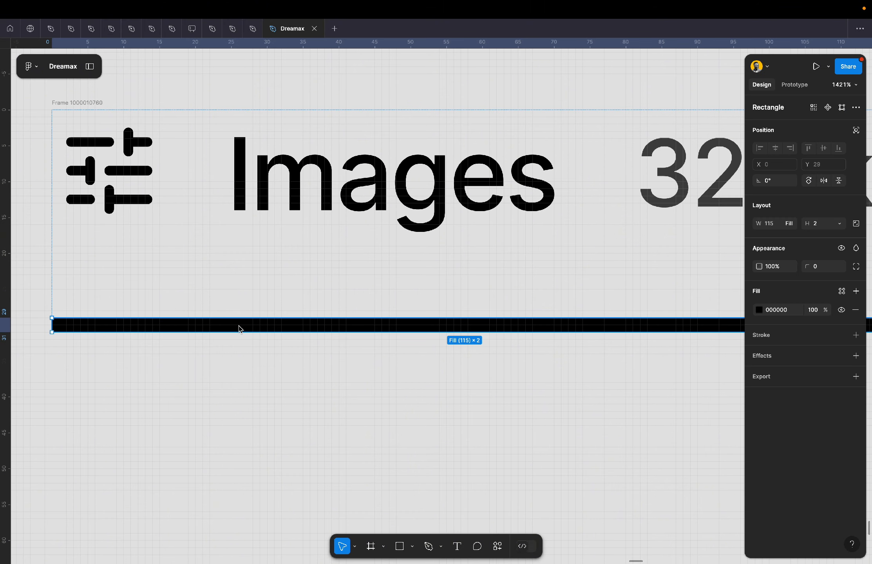
right_click(240, 327)
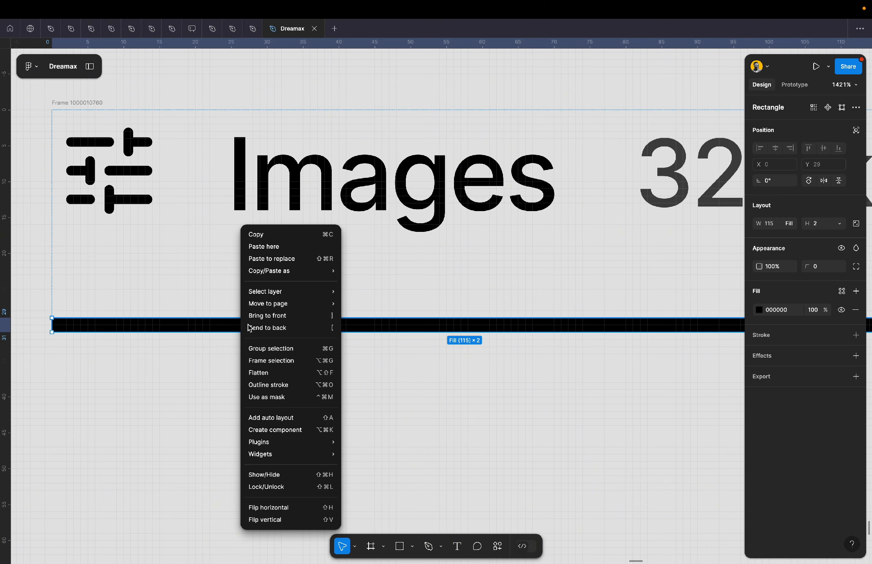
left_click(288, 361)
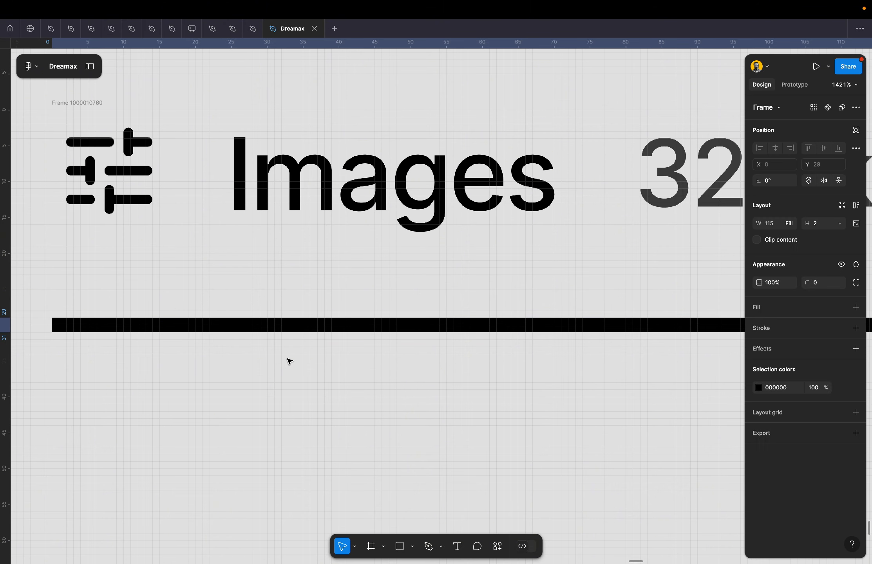
left_click(857, 206)
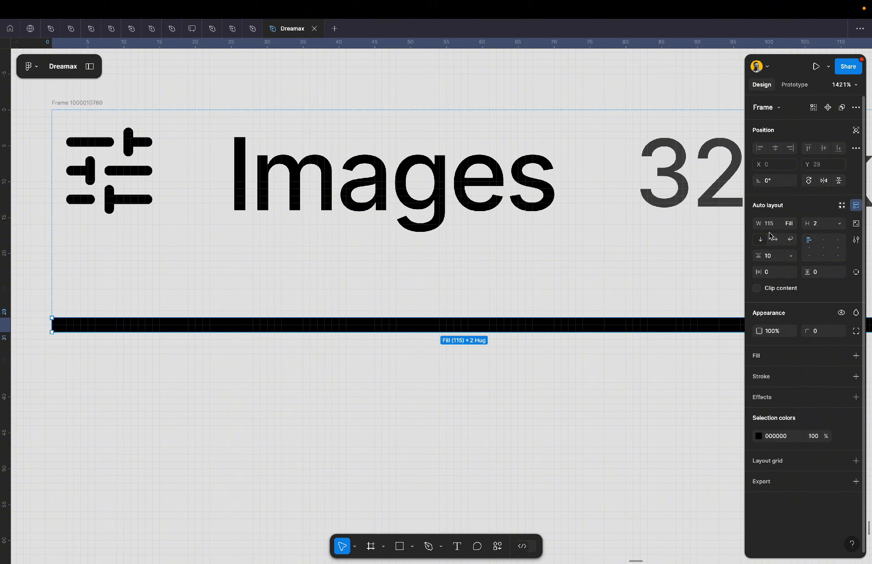
Set the underline rectangle's width to fill its auto layout frame in the Images tab.
key("Return")
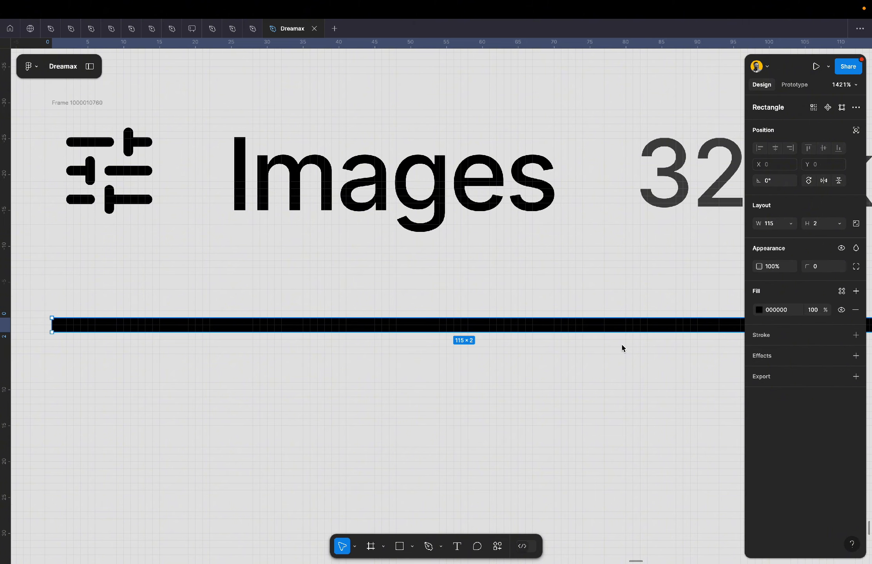
left_click(792, 227)
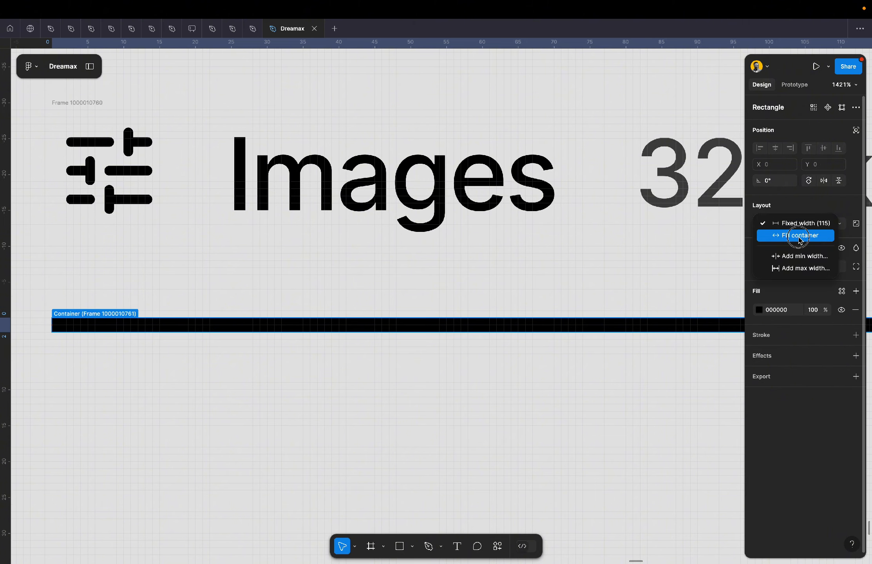
left_click(796, 236)
left_click(308, 421)
scroll(308, 421, "down", 5)
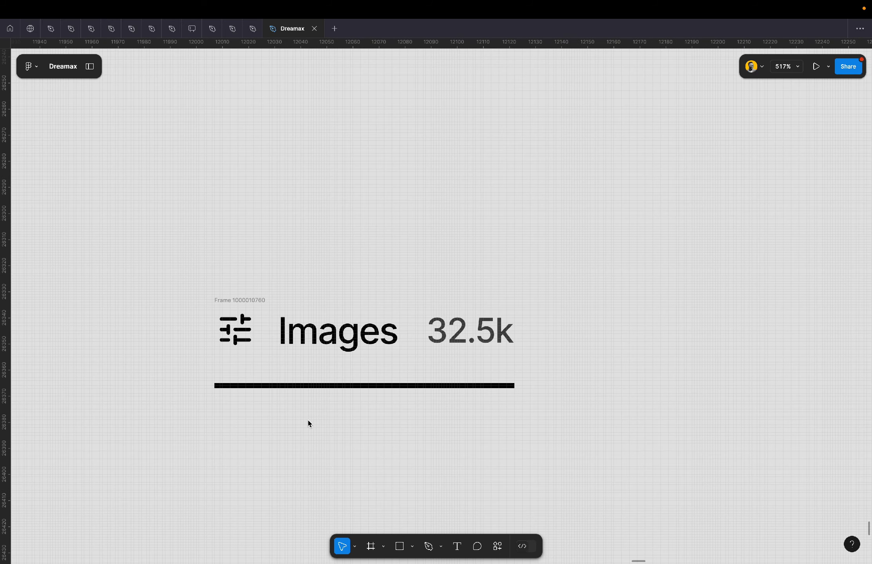
Move the Images tab frame to X 11964 and place a duplicate of it beside it at X 12094.
scroll(308, 422, "right", 3)
scroll(308, 422, "down", 2)
scroll(308, 423, "down", 3)
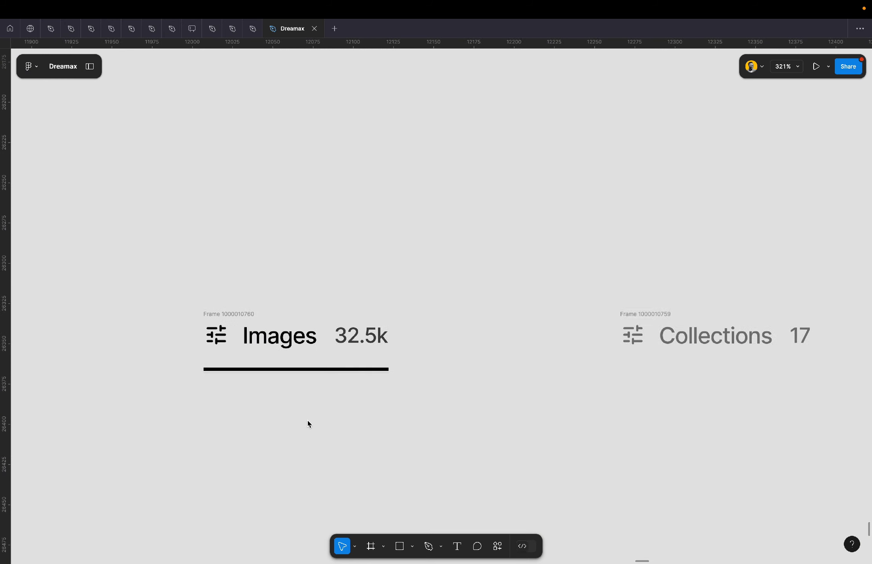
left_click(246, 314)
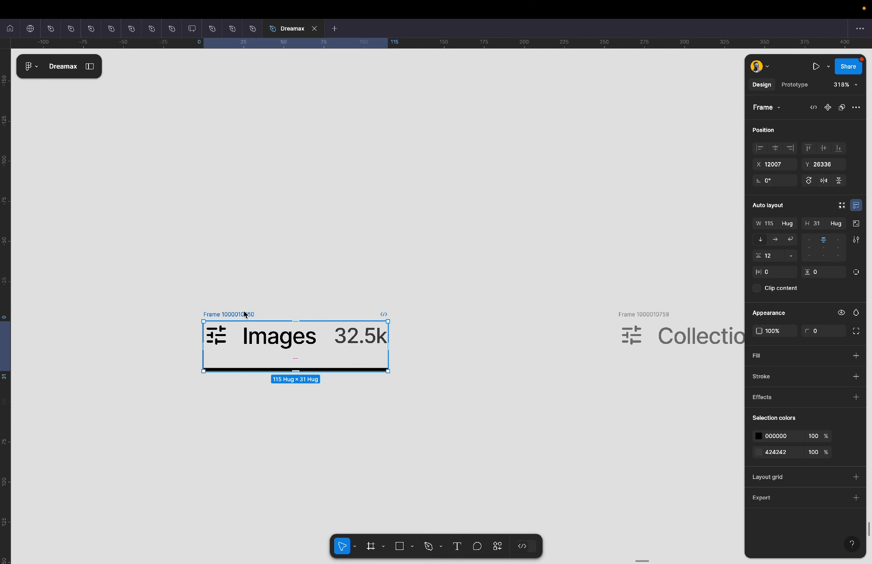
key("Tab")
key("shift+Tab")
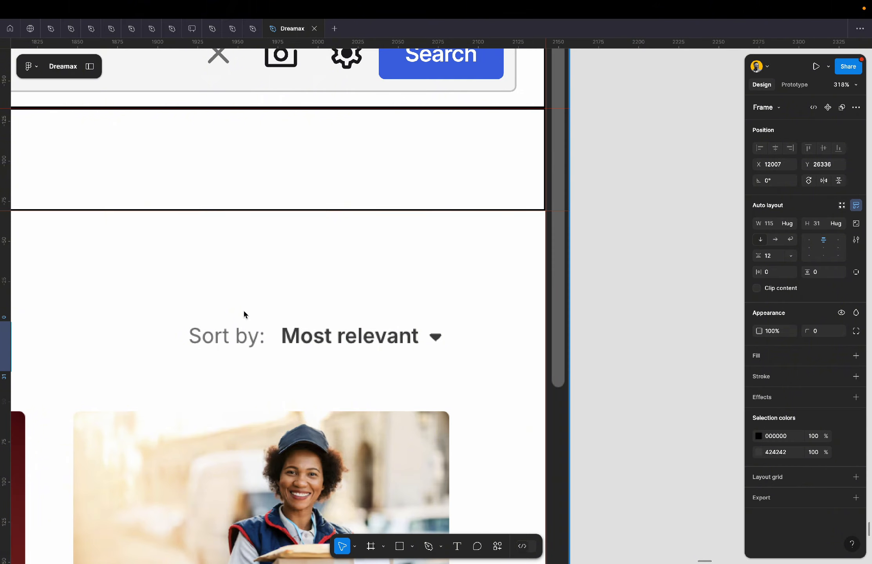
key("shift+2")
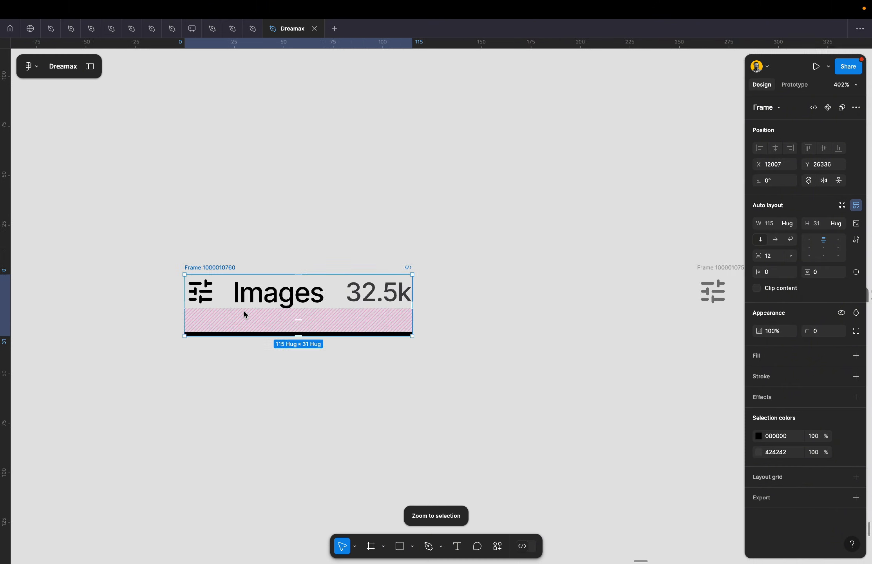
left_click_drag(260, 306, 338, 287)
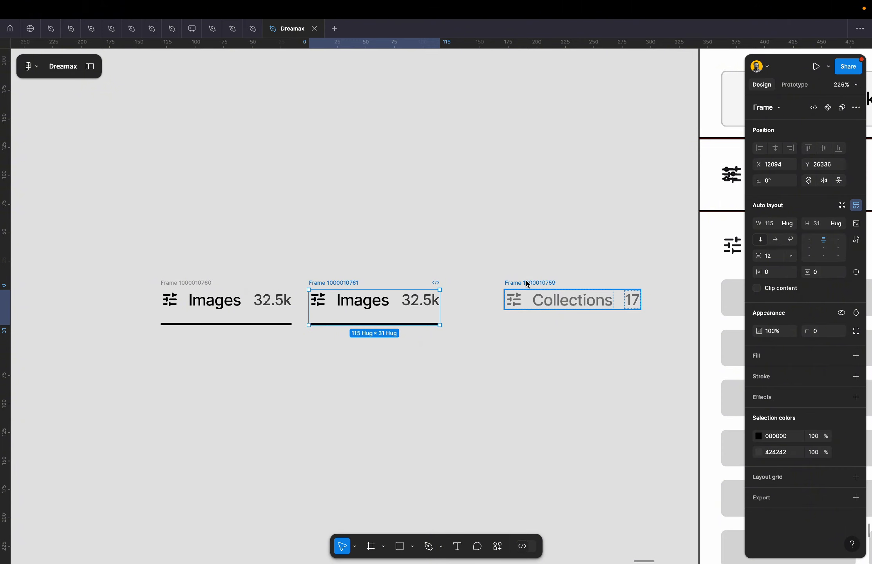
Move the Collections tab frame closer to the duplicated Images tab, to X 12228.
scroll(379, 307, "up", 5)
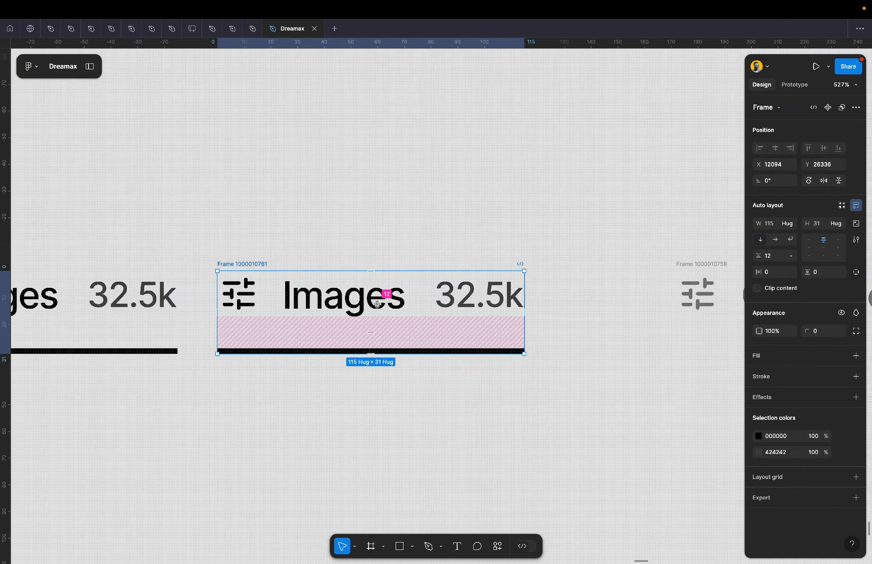
scroll(385, 295, "down", 3)
left_click_drag(583, 279, 518, 281)
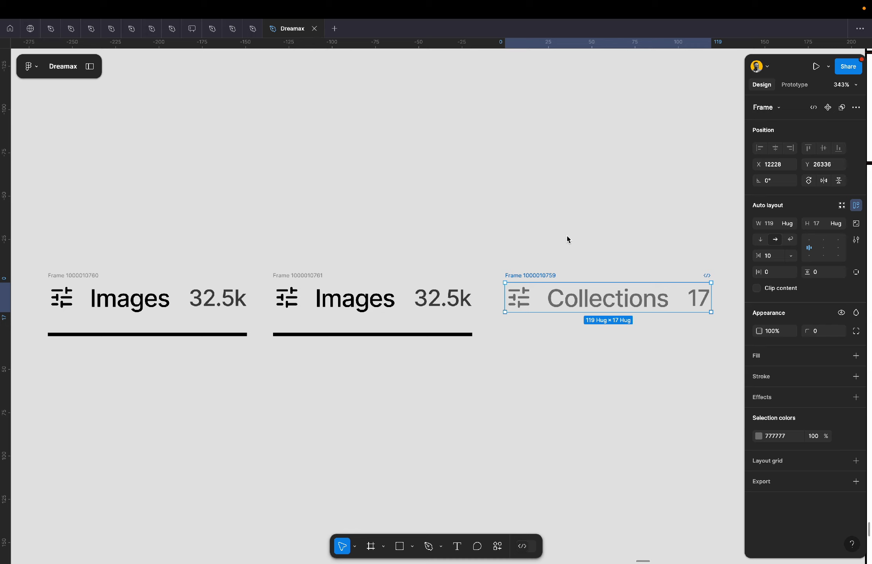
left_click(297, 276)
left_click(91, 275)
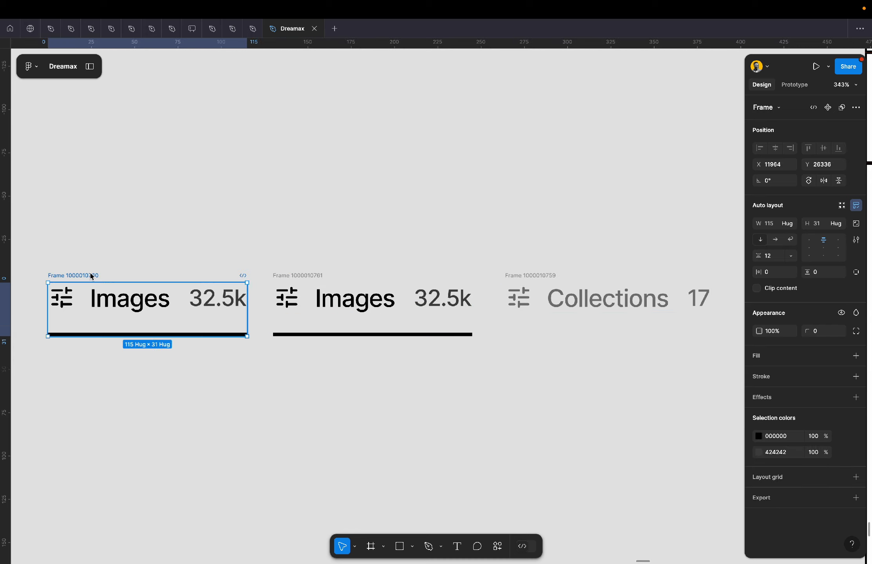
Delete the black underline rectangle from the duplicated Images tab, keeping its empty wrapper frame.
scroll(308, 310, "up", 3)
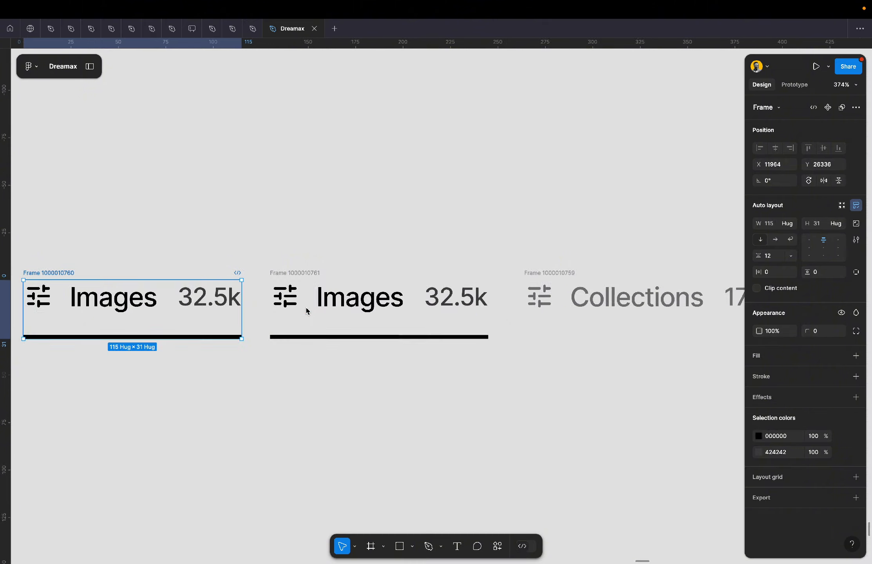
scroll(306, 311, "right", 2)
scroll(307, 311, "down", 1)
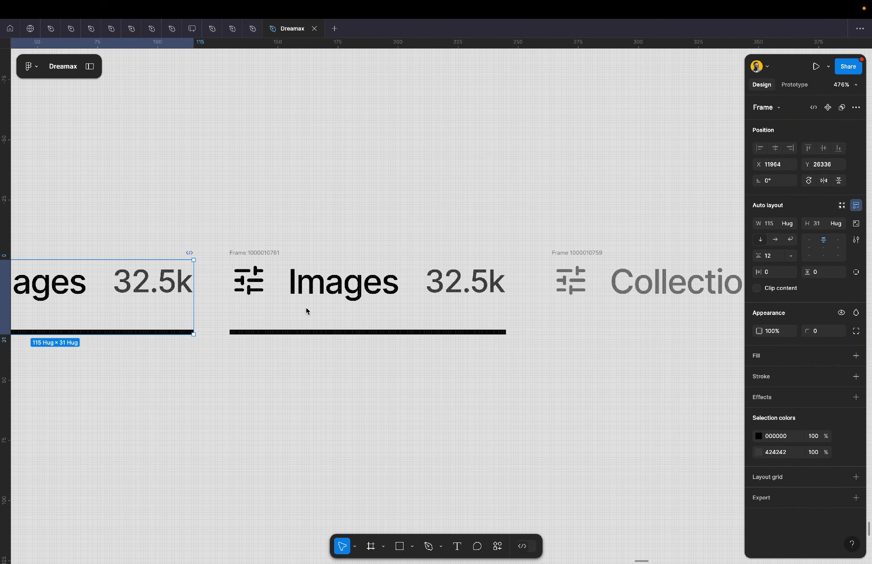
left_click(338, 333)
scroll(425, 320, "up", 3)
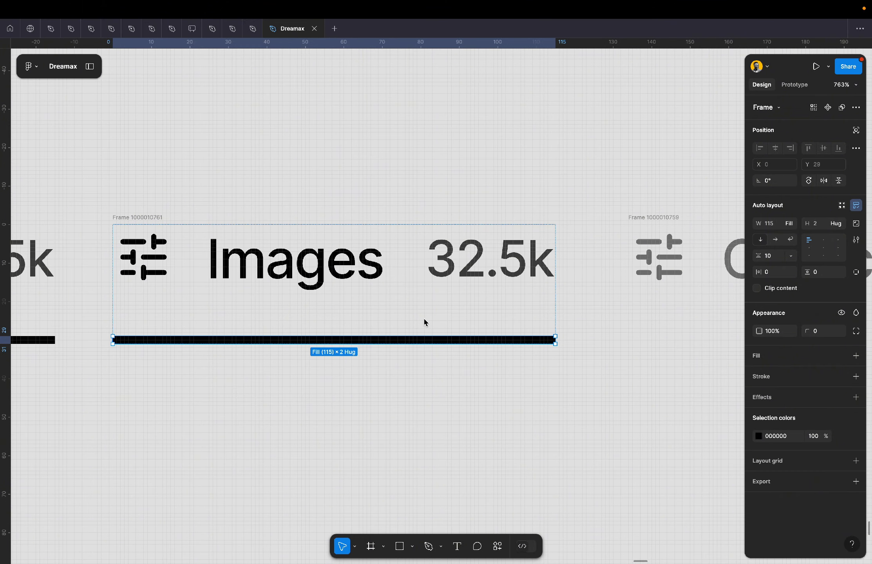
scroll(425, 322, "up", 1)
key("Return")
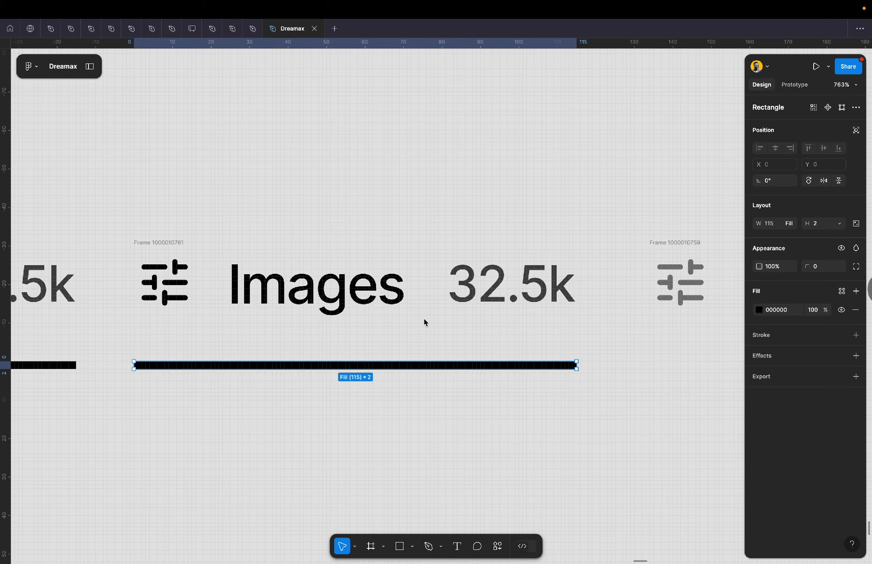
key("Delete")
scroll(304, 353, "down", 1)
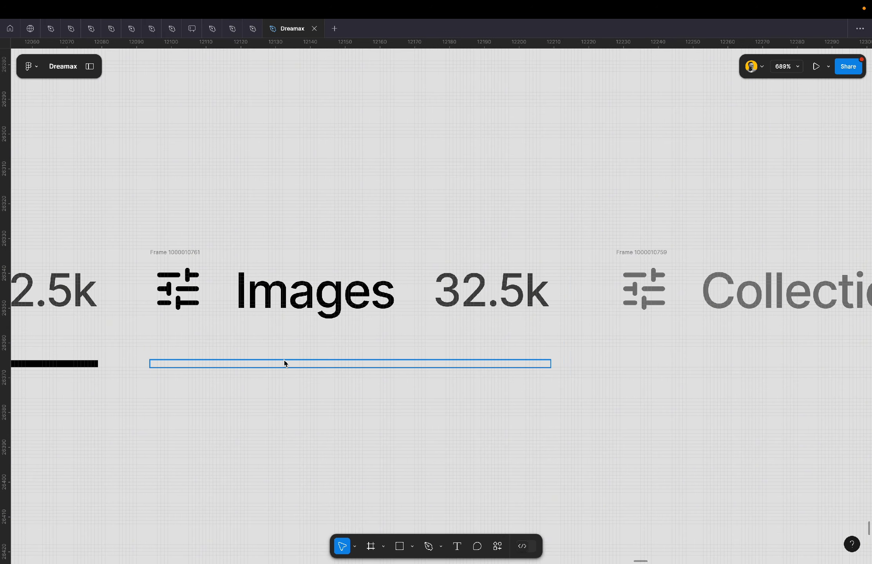
scroll(286, 362, "up", 3)
left_click(312, 366)
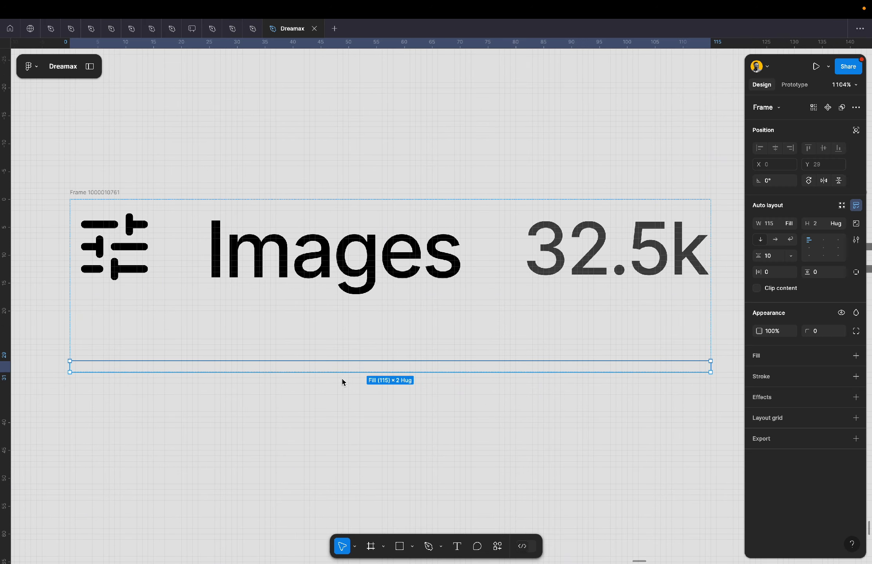
Match the duplicated tab's icon, label and count to the Collections tab's grey, 777777.
scroll(317, 394, "down", 5)
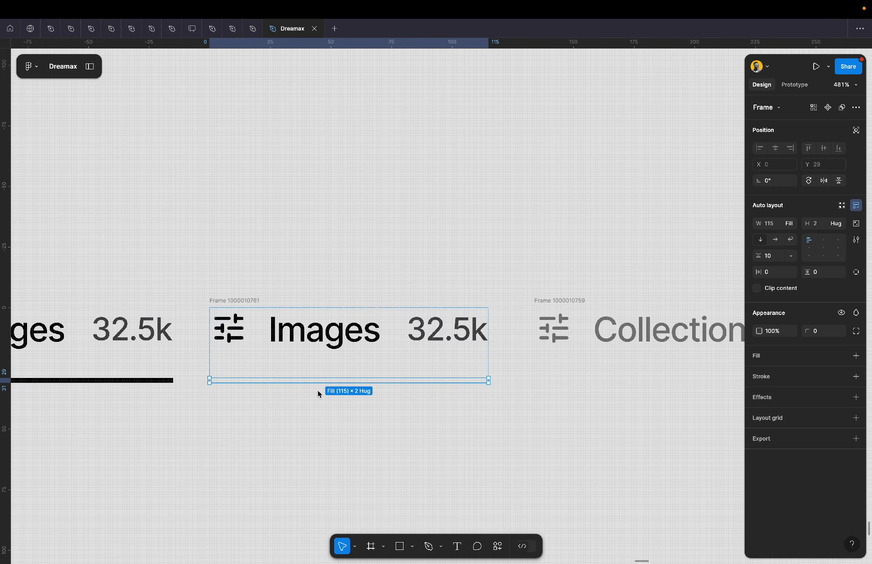
double_click(625, 326)
left_click(569, 397)
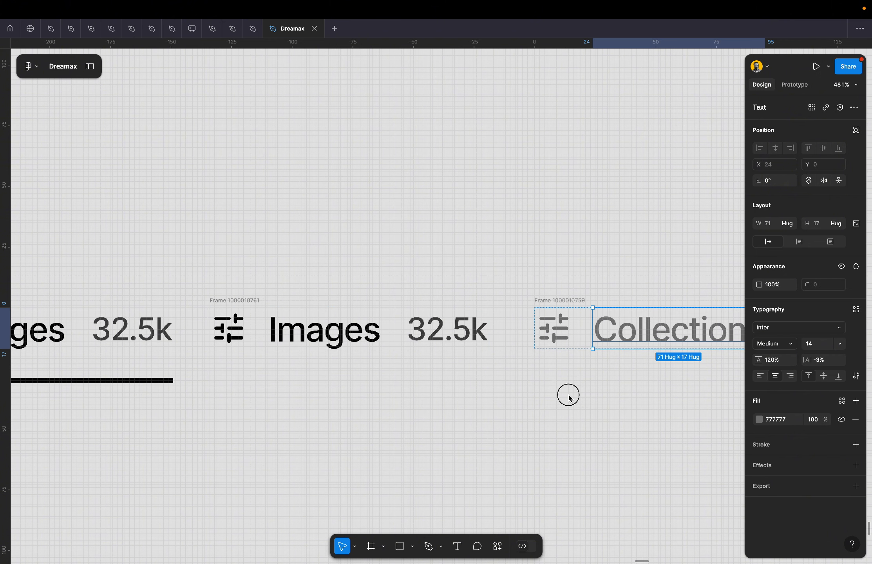
key("Escape")
left_click(789, 436)
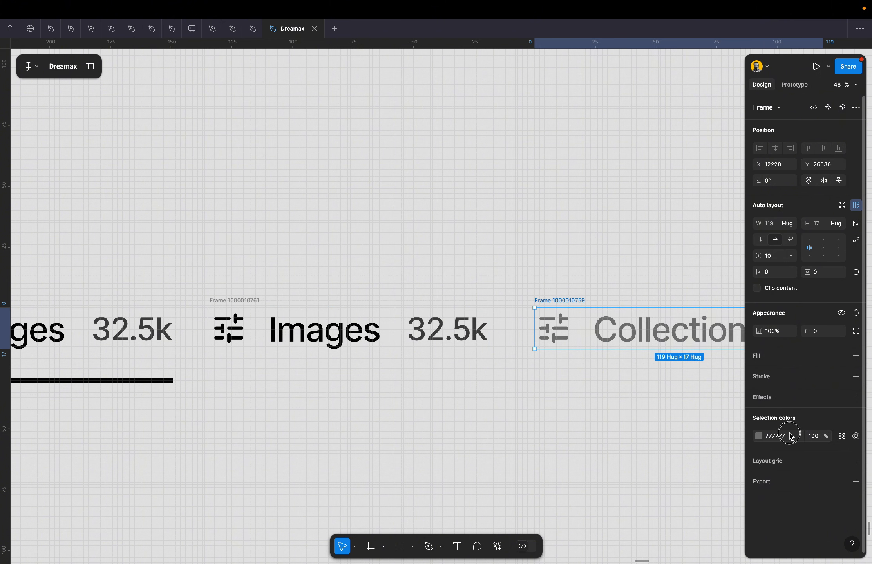
left_click(248, 309)
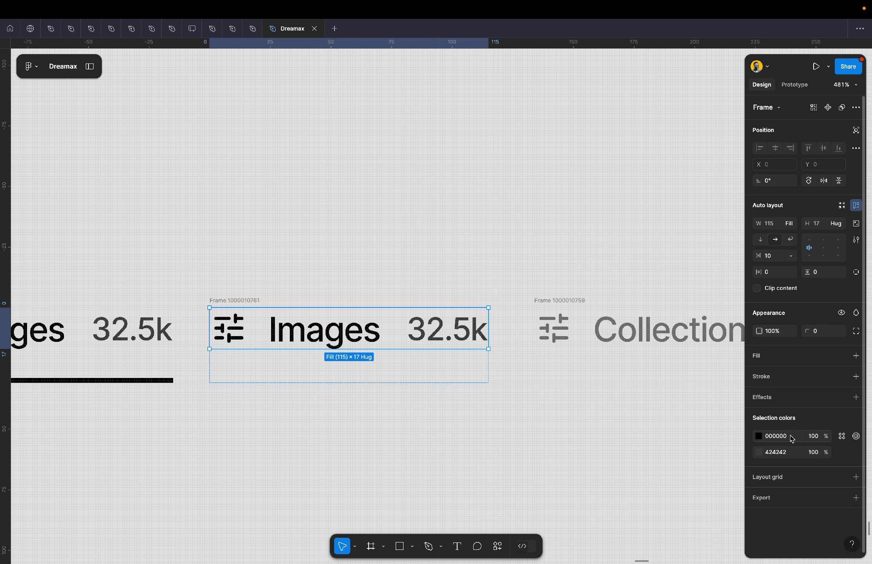
left_click(791, 454)
type("777777")
key("Return")
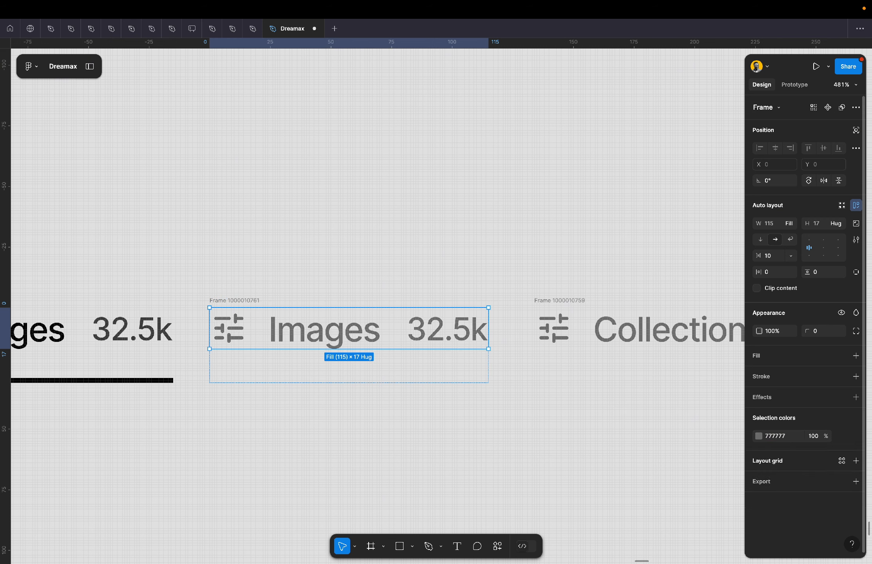
Delete the Collections tab frame and move the grey Images tab below the black one, at X 11964, Y 26398.
left_click(558, 299)
key("BackSpace")
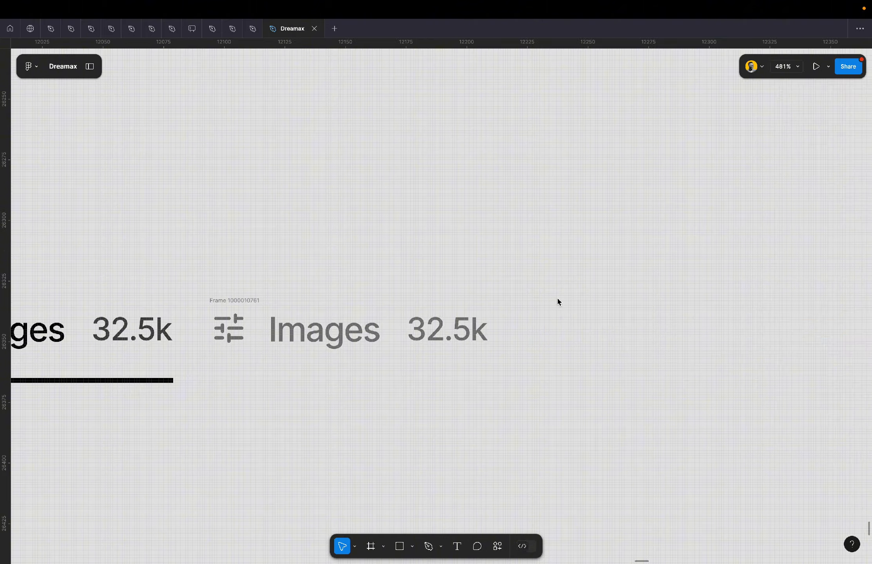
scroll(558, 300, "down", 5)
left_click_drag(482, 296, 505, 289)
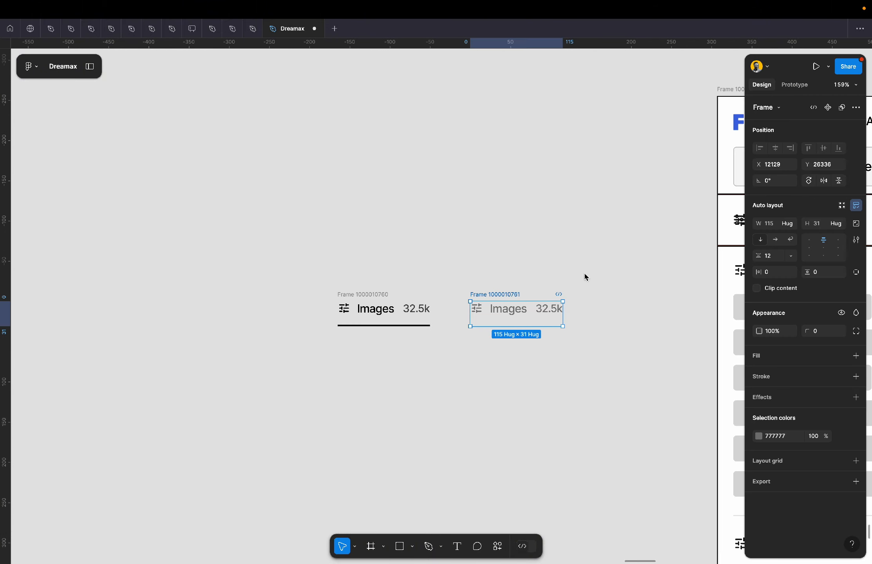
mouse_move(595, 270)
left_mouse_down()
mouse_move(528, 384)
mouse_move(296, 380)
left_mouse_up()
left_click(400, 345)
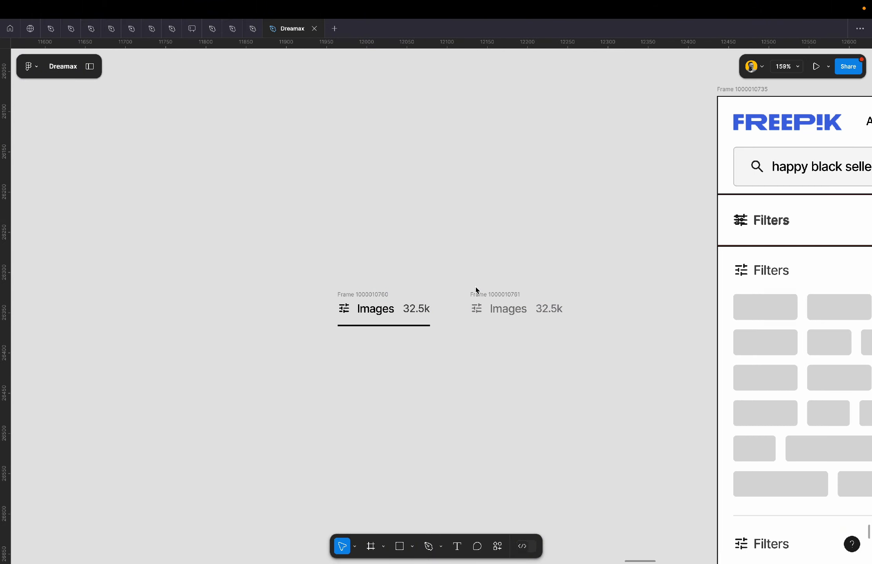
left_click_drag(482, 292, 347, 345)
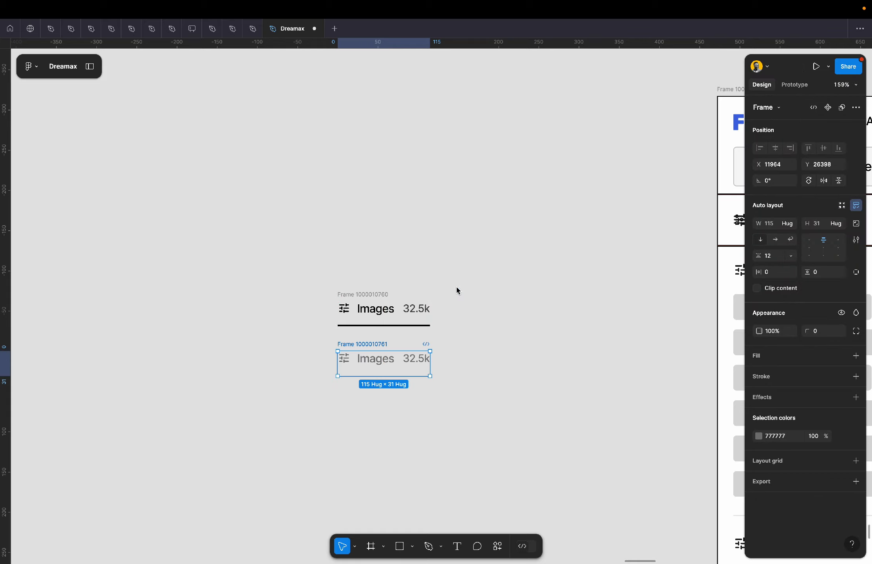
Create a component set from the two stacked Images tab frames.
left_click_drag(480, 272, 270, 427)
left_click(844, 108)
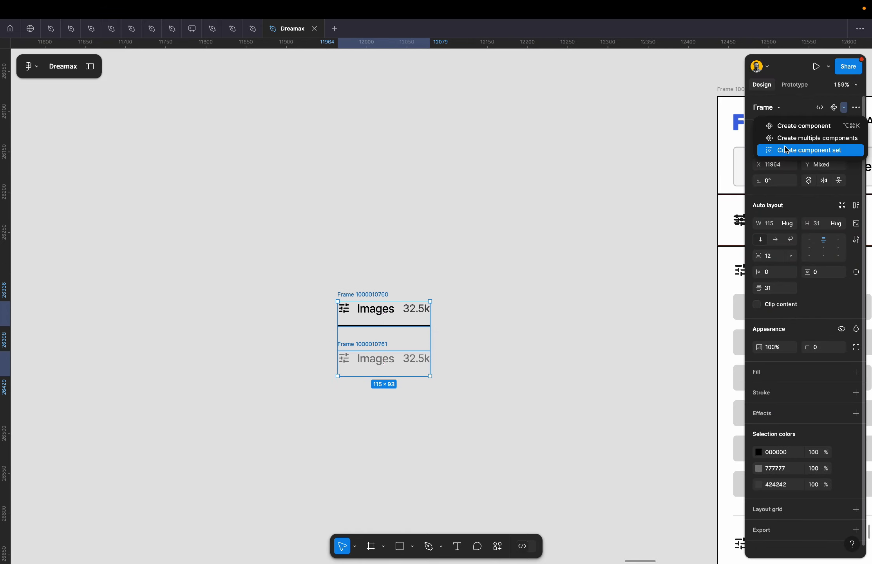
left_click(829, 153)
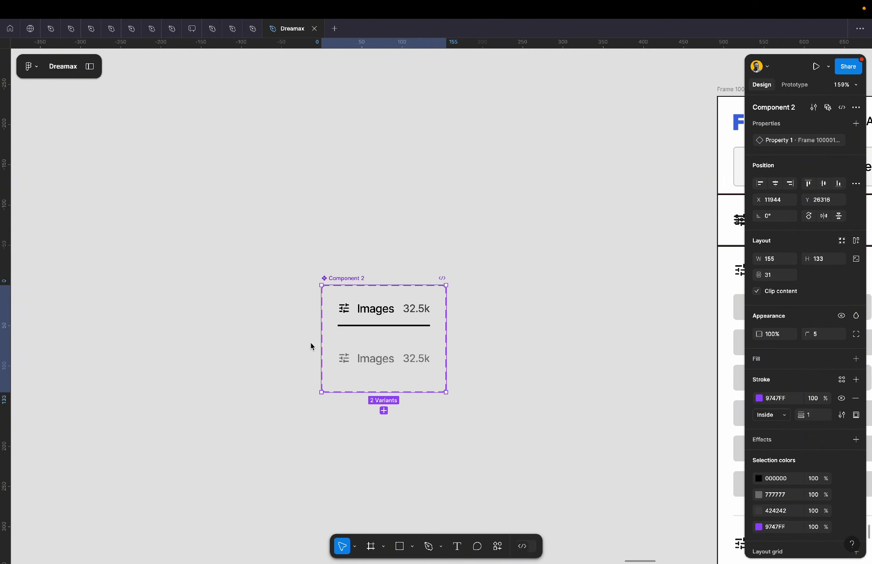
Name the component set "segmented controls" and rename its variant property "Is active?".
key("shift+2")
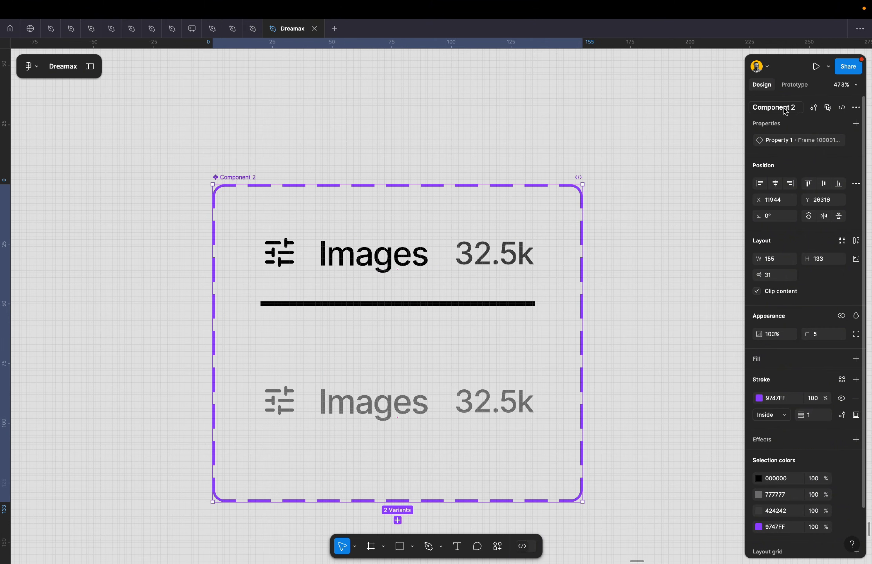
type("segmented controls")
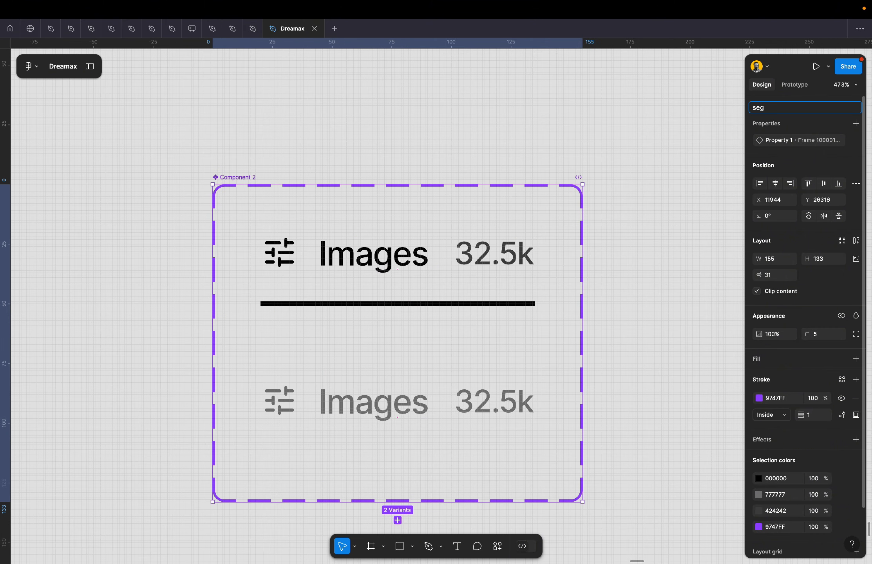
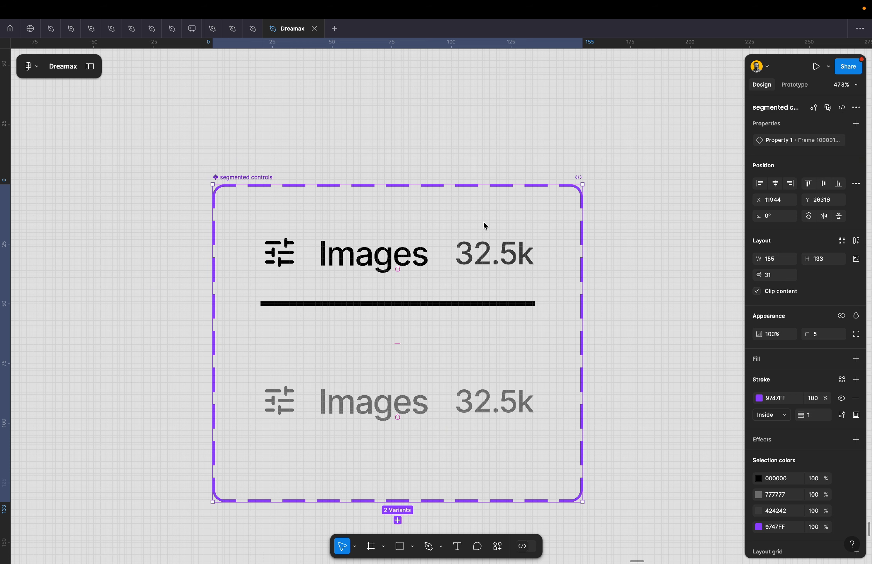
double_click(784, 141)
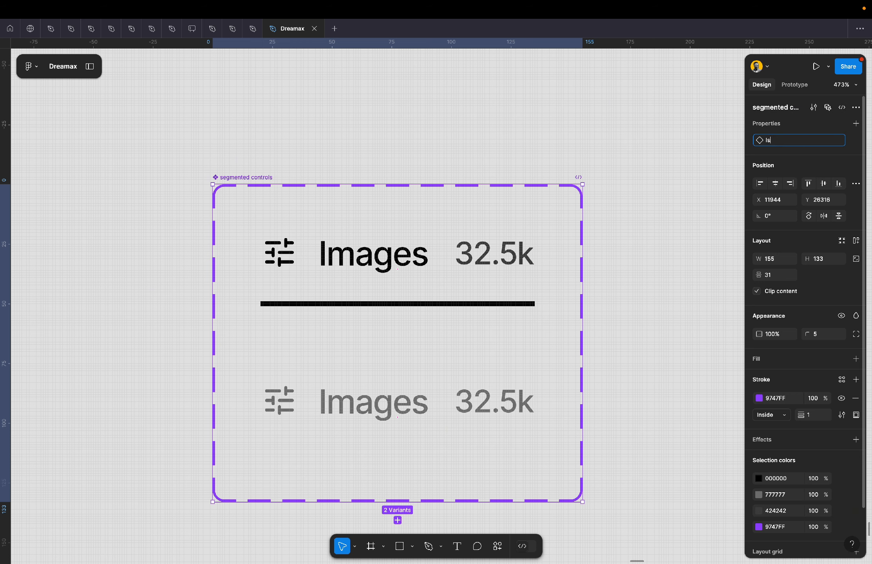
type("Is active?")
key("Return")
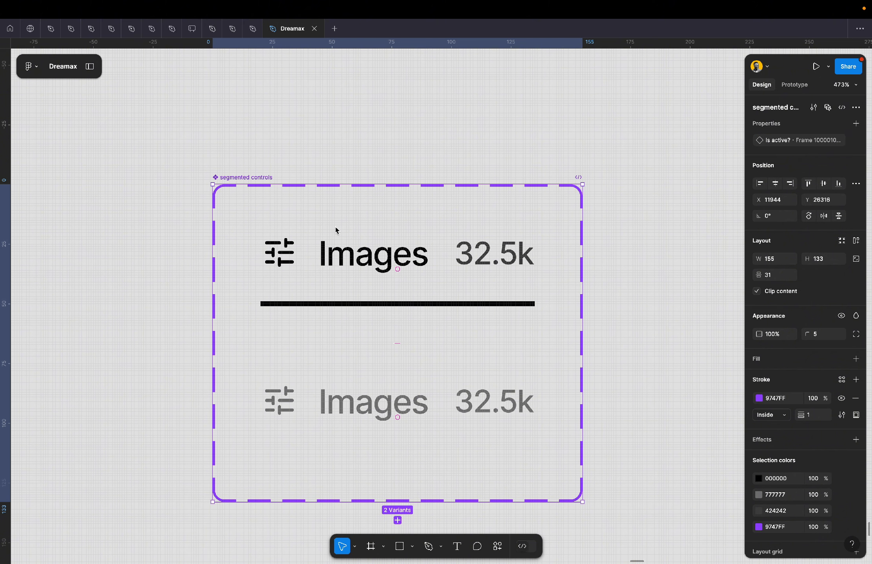
Set the "Is active?" value to yes for the underlined variant and no for the grey variant.
left_click(467, 267)
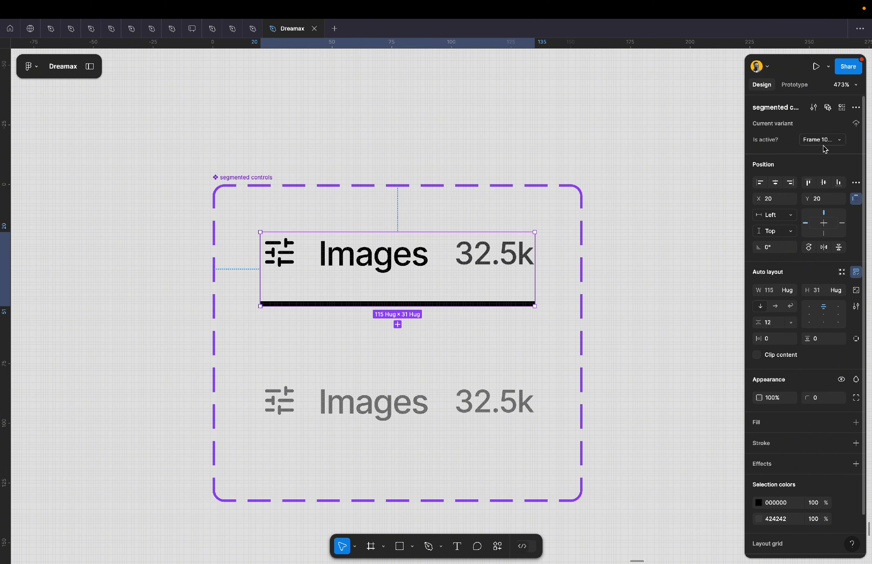
left_click(837, 141)
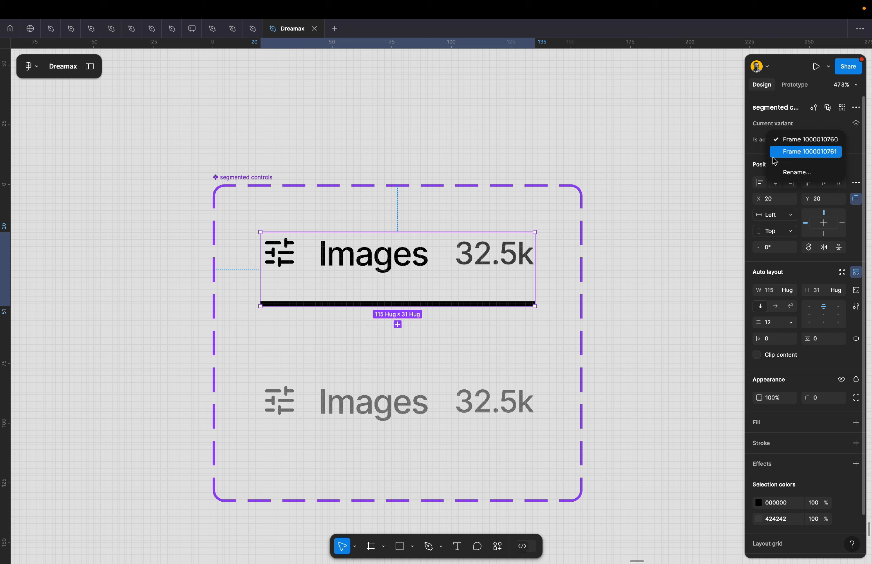
left_click(746, 155)
left_click(808, 142)
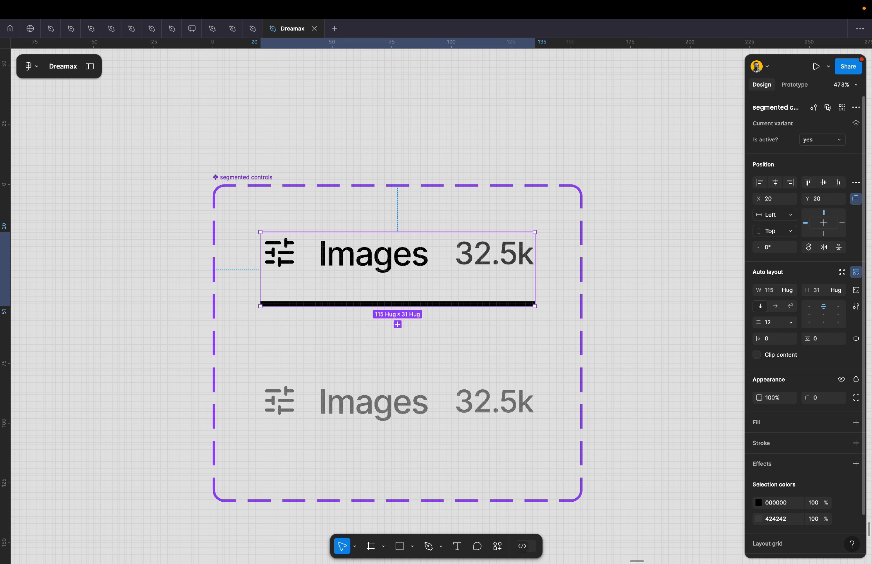
key("Tab")
left_click(806, 142)
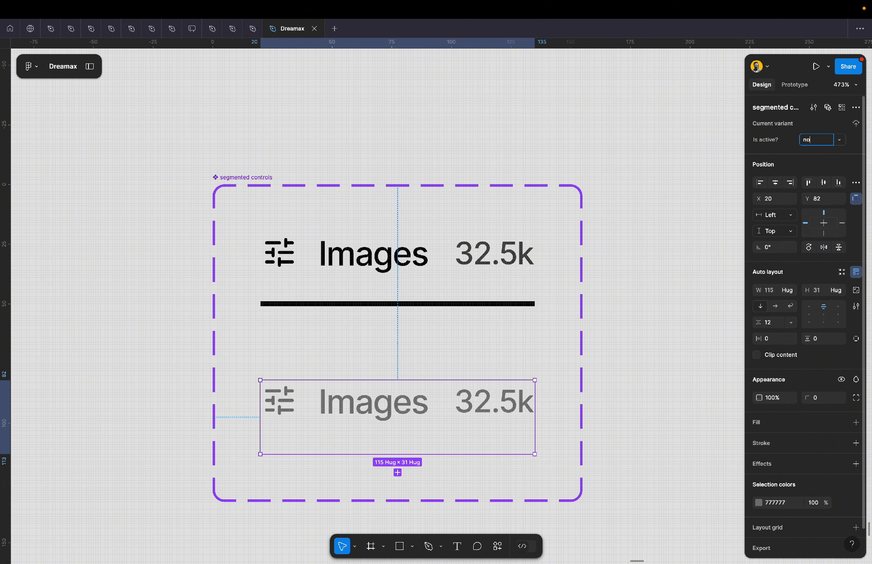
left_click(637, 241)
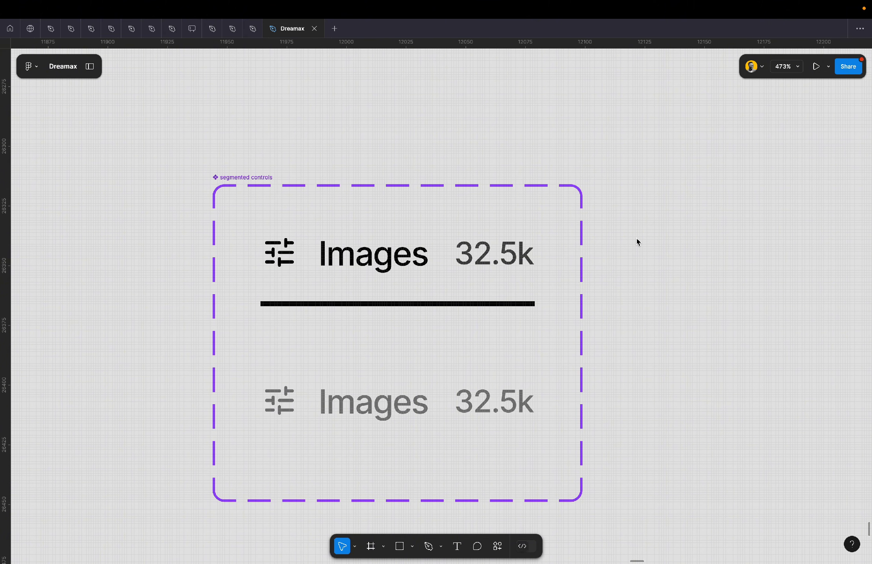
Select the active Images variant and go to the Images and Collections tabs on the search page.
left_click(436, 283)
scroll(437, 283, "down", 10)
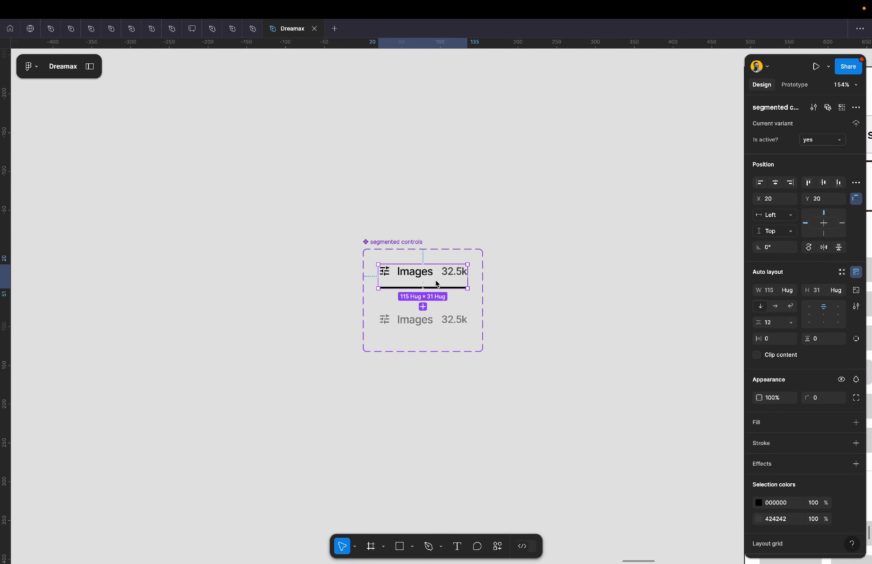
scroll(437, 283, "right", 10)
scroll(437, 283, "right", 6)
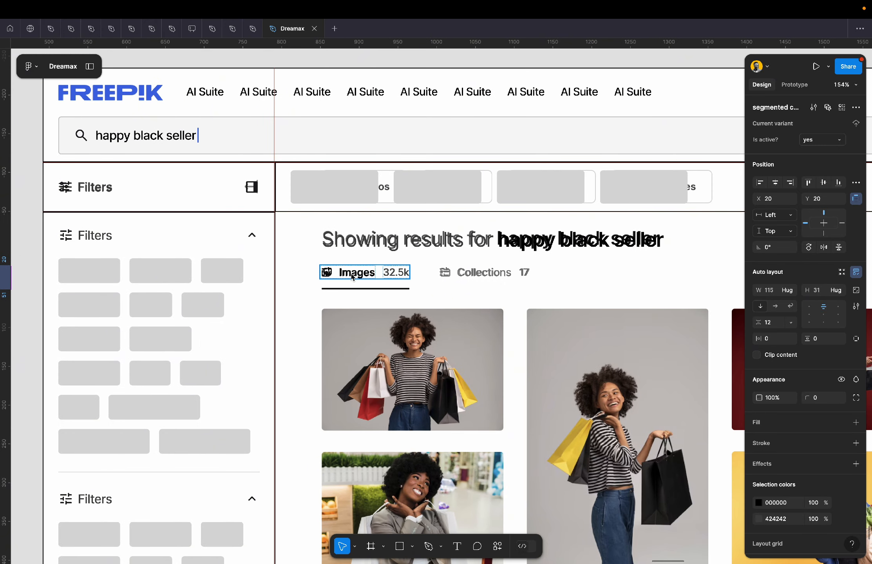
Duplicate the active Images tab horizontally so the copy sits over the Collections tab.
scroll(359, 277, "up", 8)
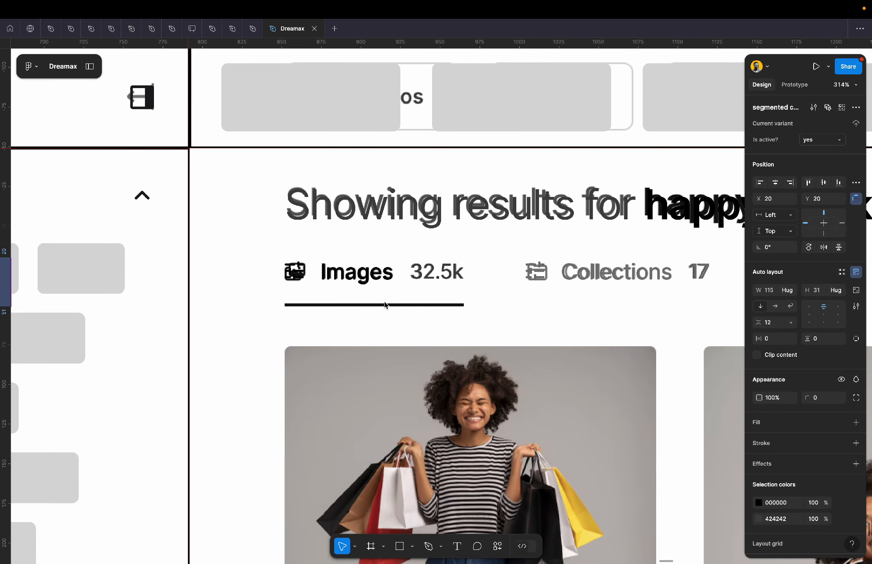
left_click(359, 279)
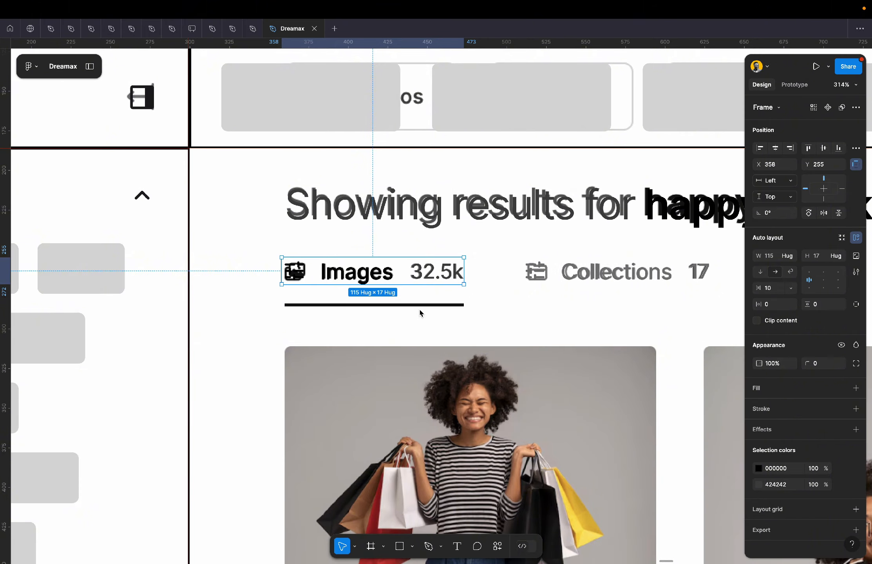
scroll(379, 290, "up", 6)
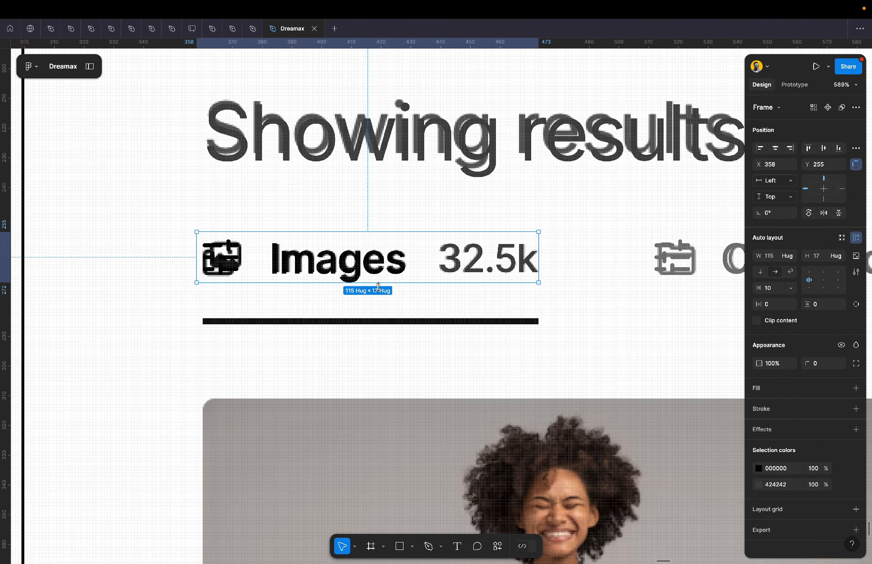
left_click(378, 286)
scroll(377, 287, "down", 8)
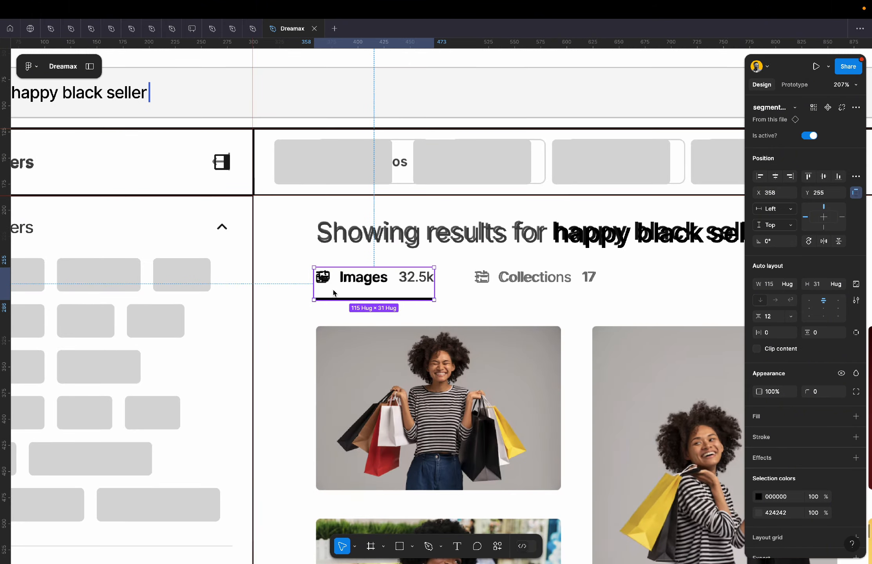
left_click_drag(343, 285, 504, 277)
Wrap the Images tab and its copy in a horizontal auto layout with a 40 gap.
left_click(404, 280, "shift")
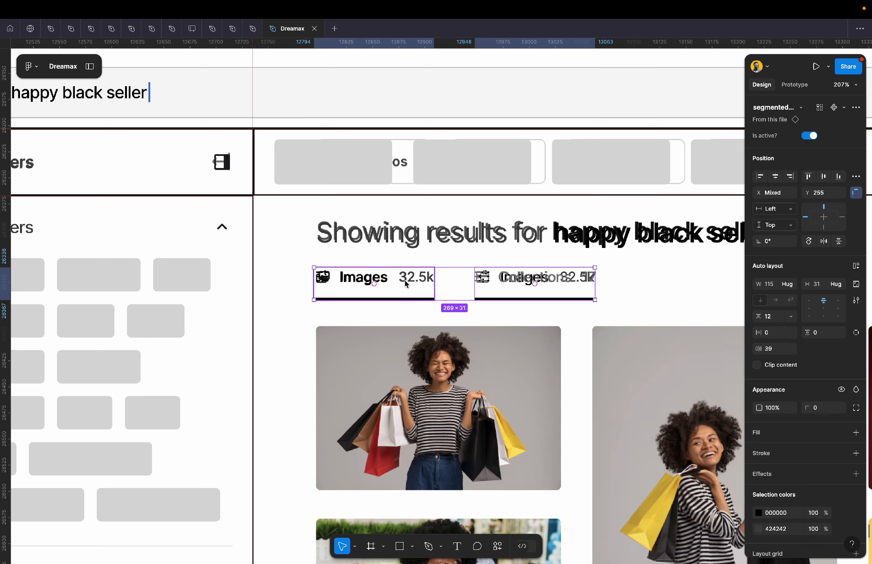
key("shift+a")
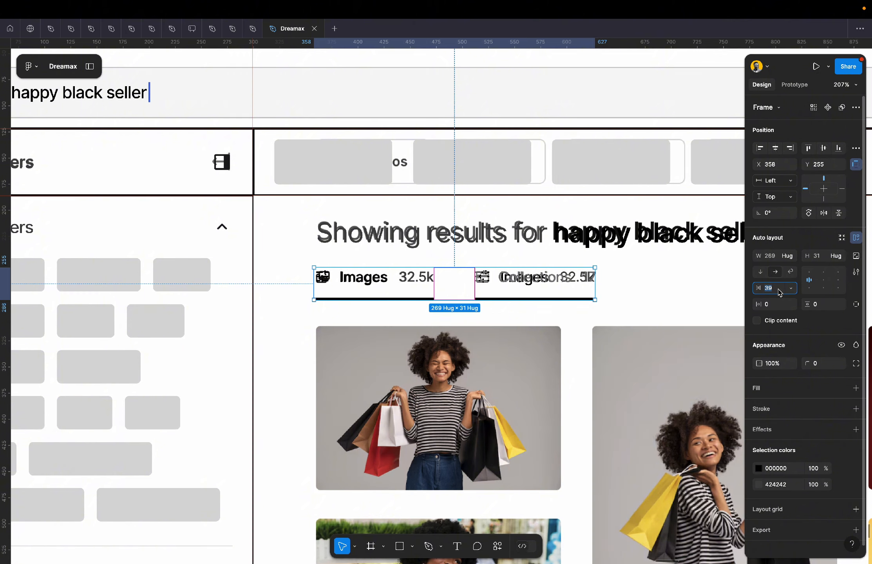
key("Up")
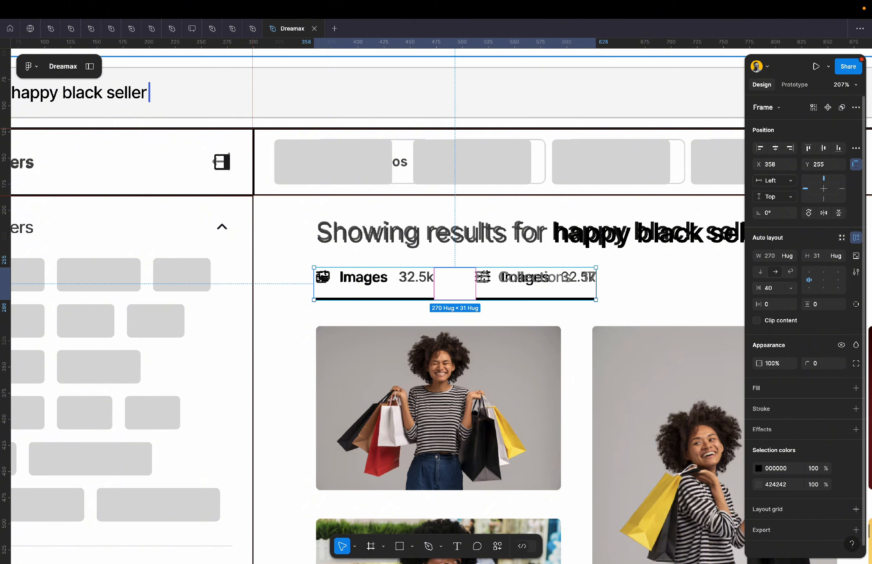
Delete the old Collections label frame overlapping the duplicated tab and turn off the duplicated tab's "Is active?" property.
left_click(537, 286)
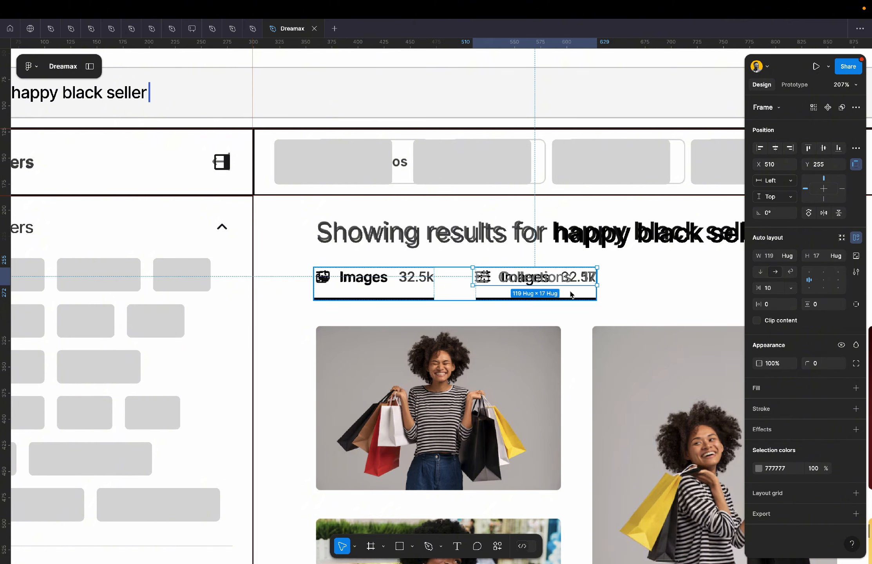
left_click(415, 287)
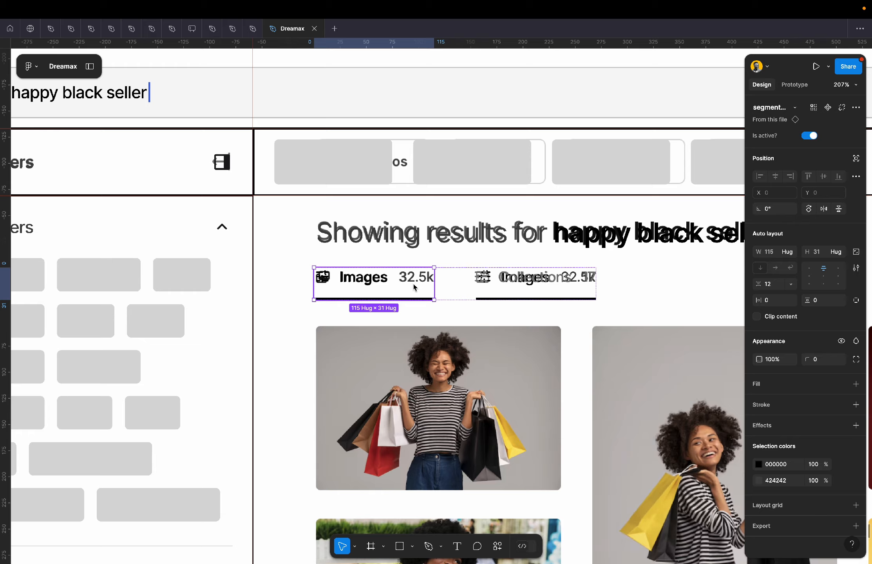
left_click(511, 282)
scroll(536, 279, "up", 5)
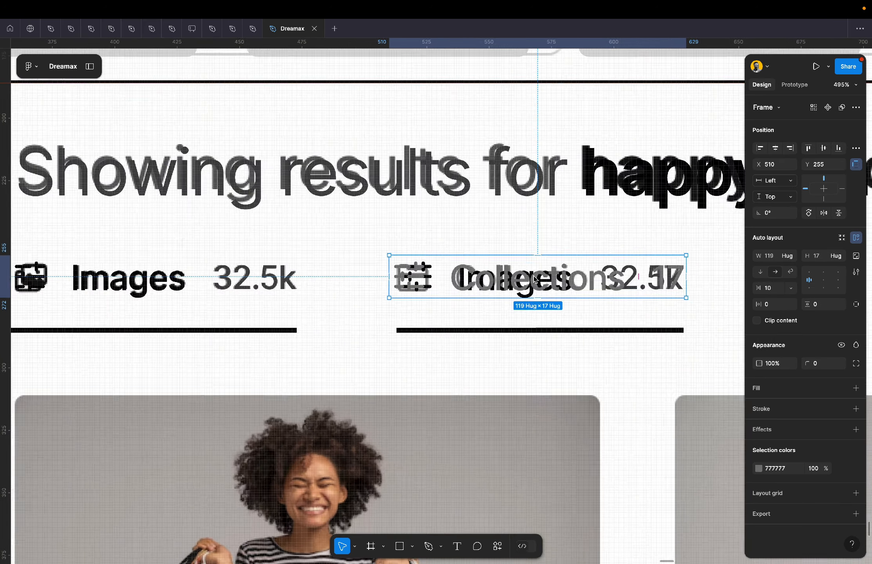
scroll(536, 279, "down", 4)
scroll(535, 279, "down", 1)
key("Delete")
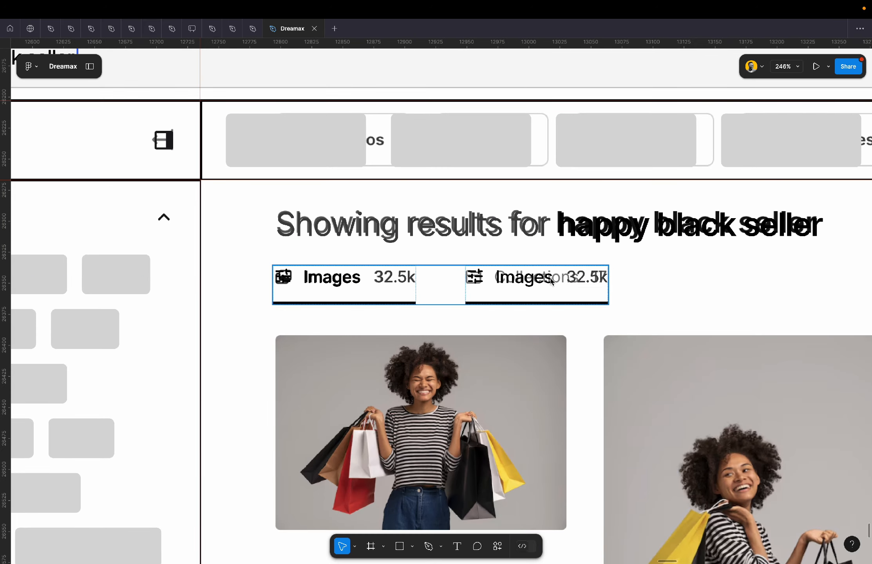
left_click(522, 283)
left_click(523, 284)
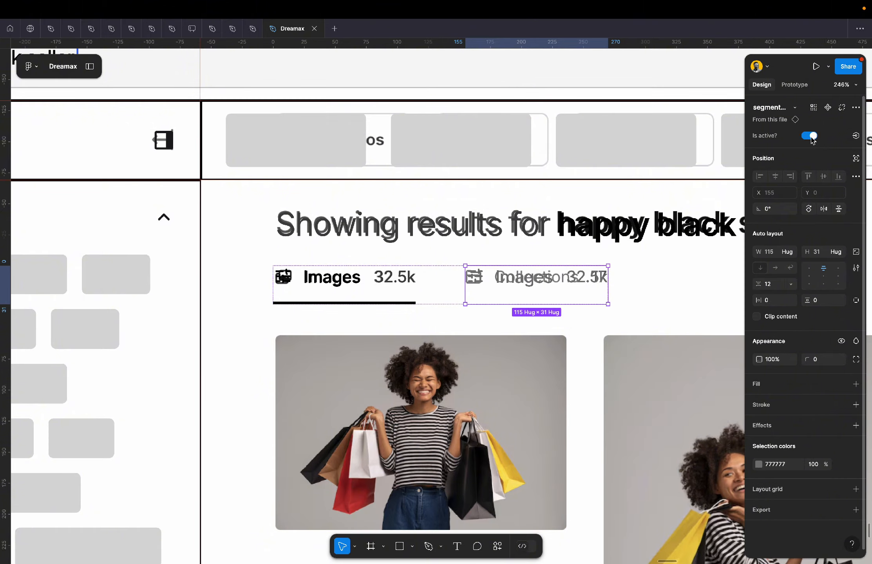
Lower the reference screenshot's upper edge to Y 246, just below the results heading, making the image 749 high.
scroll(504, 284, "down", 8)
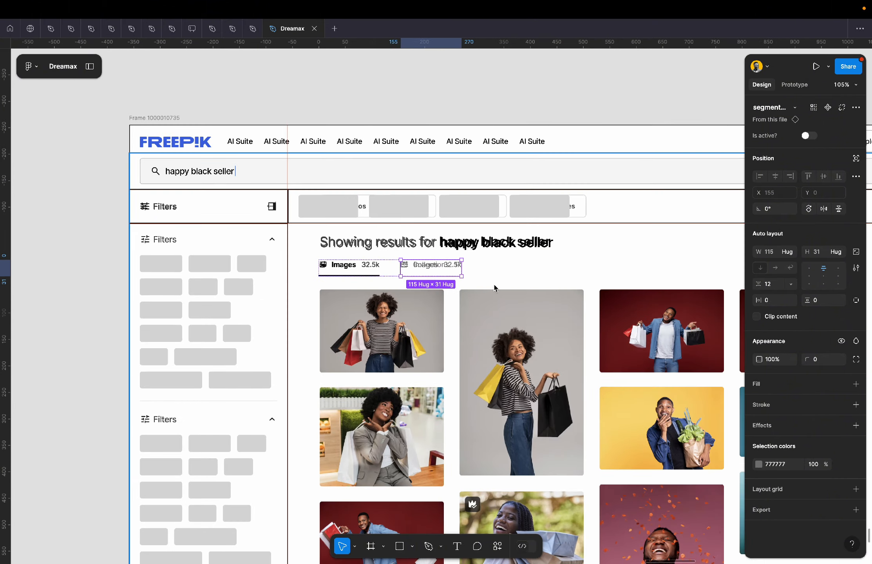
scroll(493, 289, "down", 5)
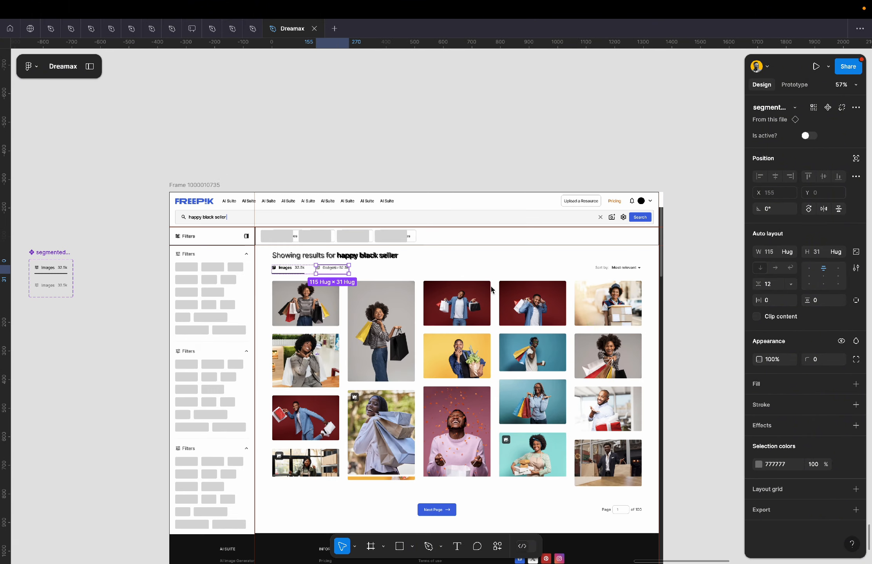
left_click(493, 290)
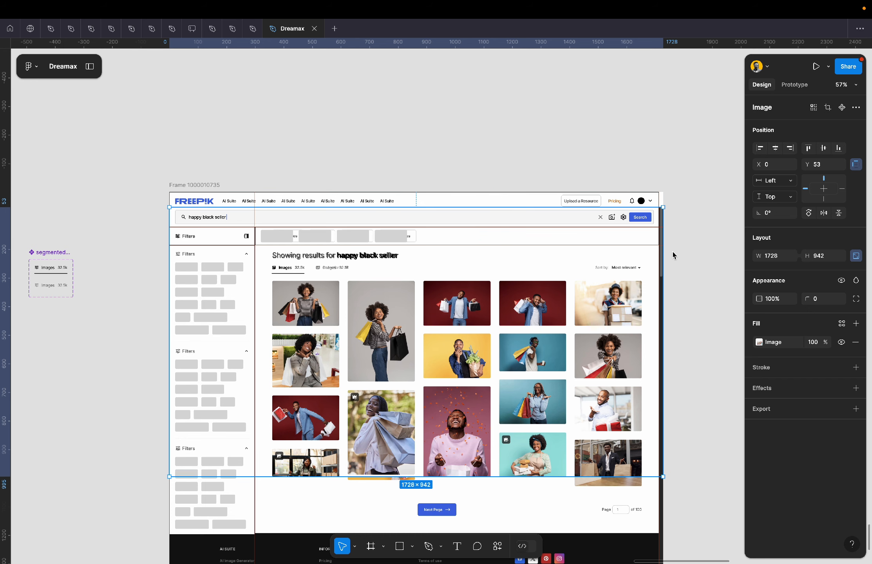
left_click_drag(523, 210, 529, 265)
scroll(528, 268, "up", 5)
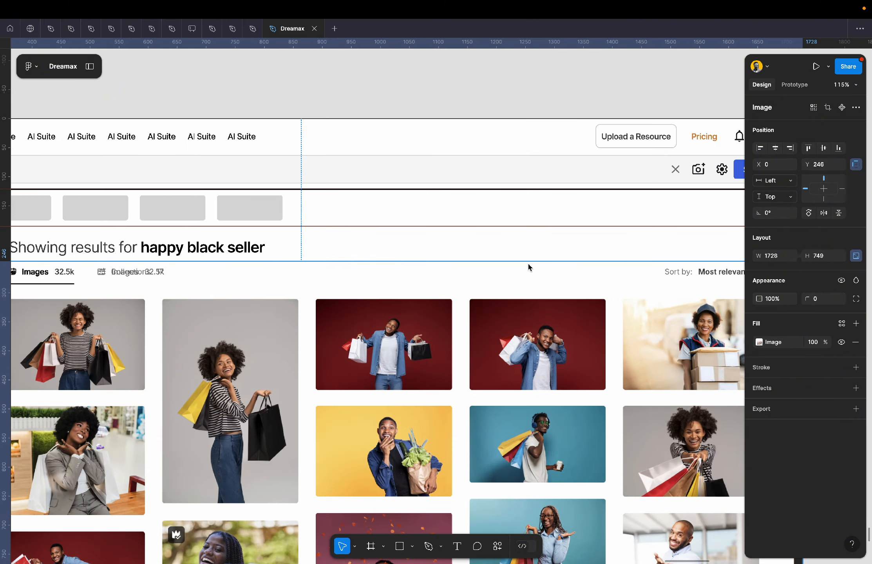
Copy the inactive tab's Images label beside the reference sort control and change its text to "Sort by:".
scroll(526, 235, "down", 3)
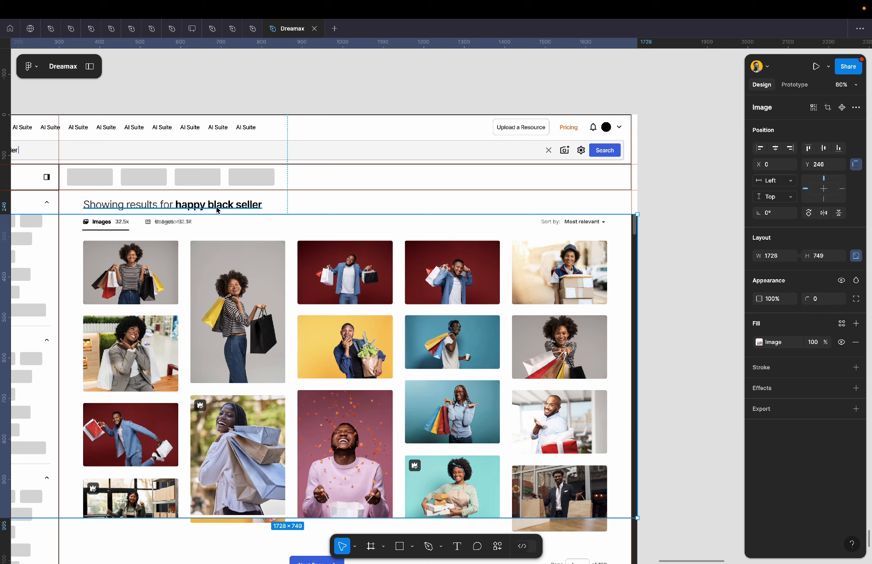
left_click(169, 223)
left_click_drag(161, 225, 527, 234)
scroll(576, 220, "up", 5)
key("Return")
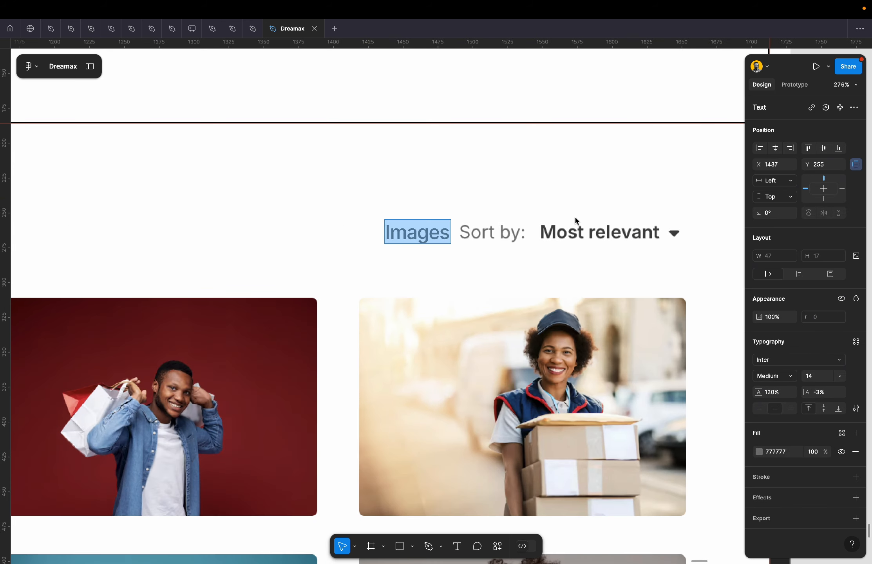
type("Sort")
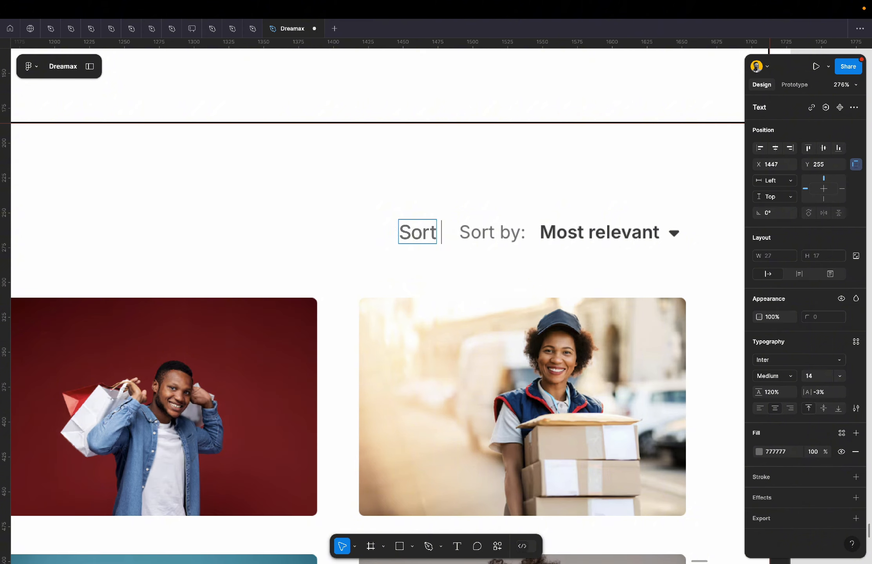
type(" by:")
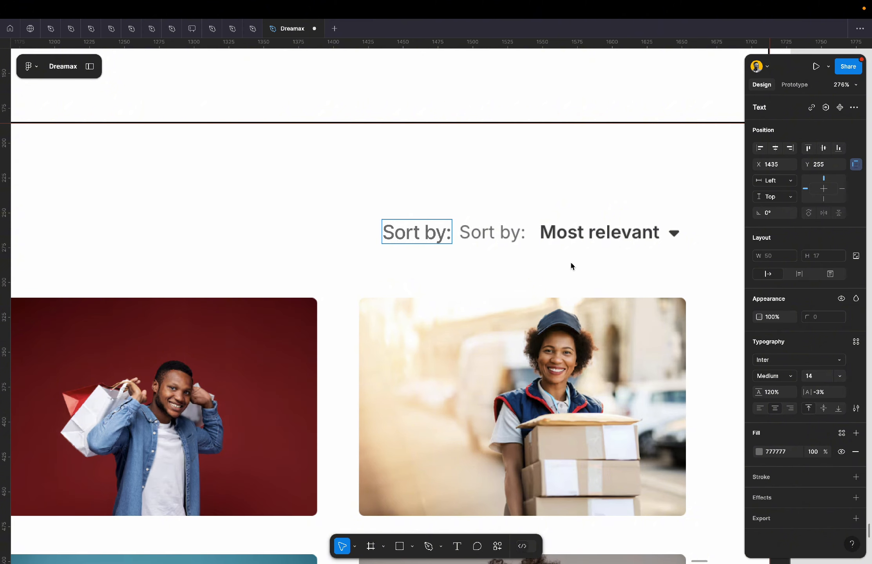
key("Escape")
Duplicate the "Sort by:" label alongside the original and change the copy's text to "Most relevant".
scroll(501, 260, "right", 3)
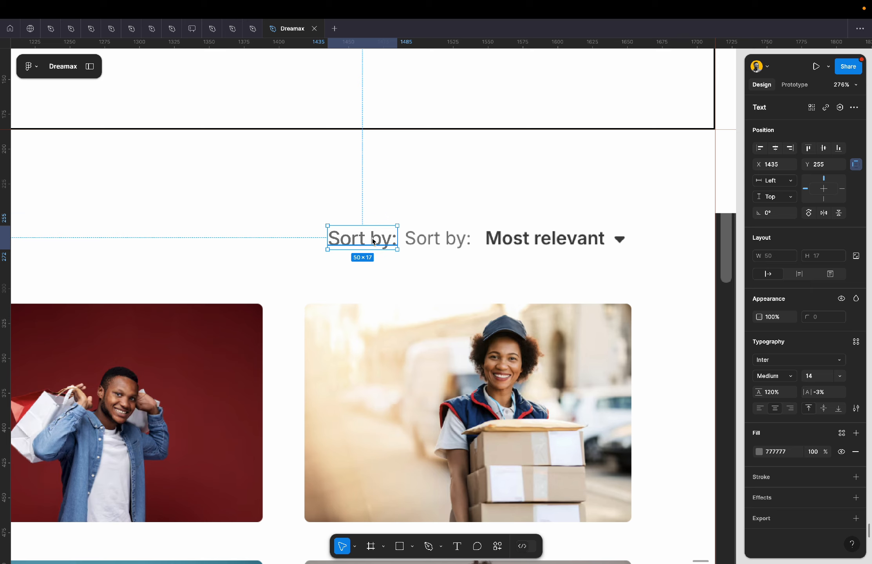
left_click_drag(359, 240, 340, 242)
double_click(340, 243)
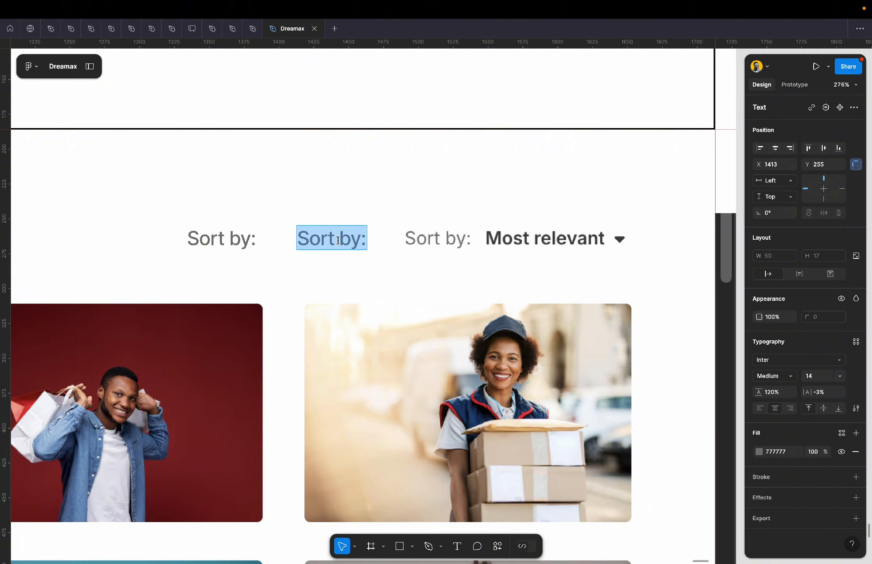
type("Most")
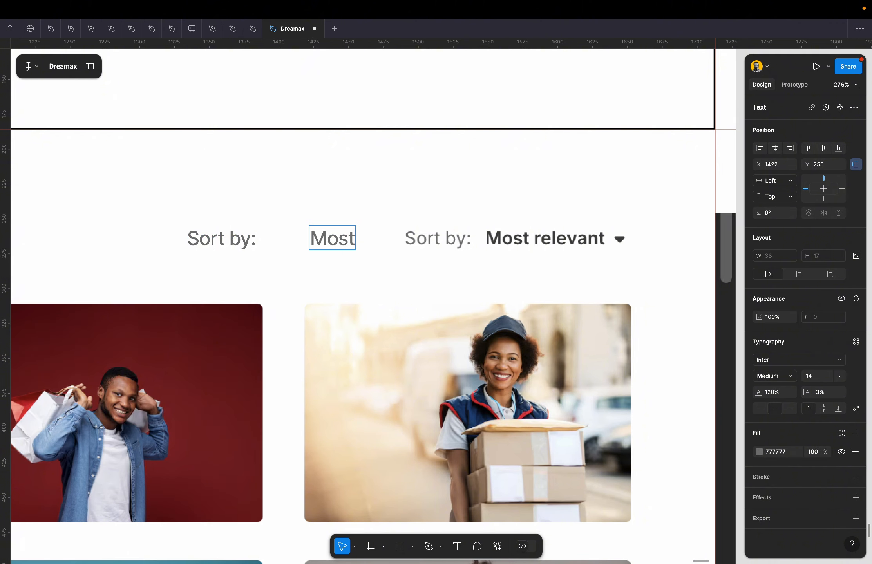
type(" relevant")
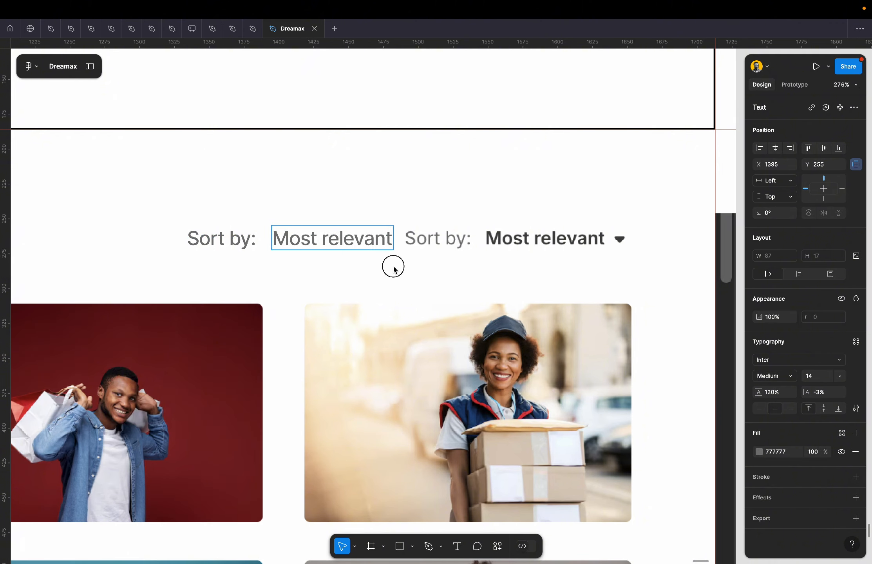
key("Escape")
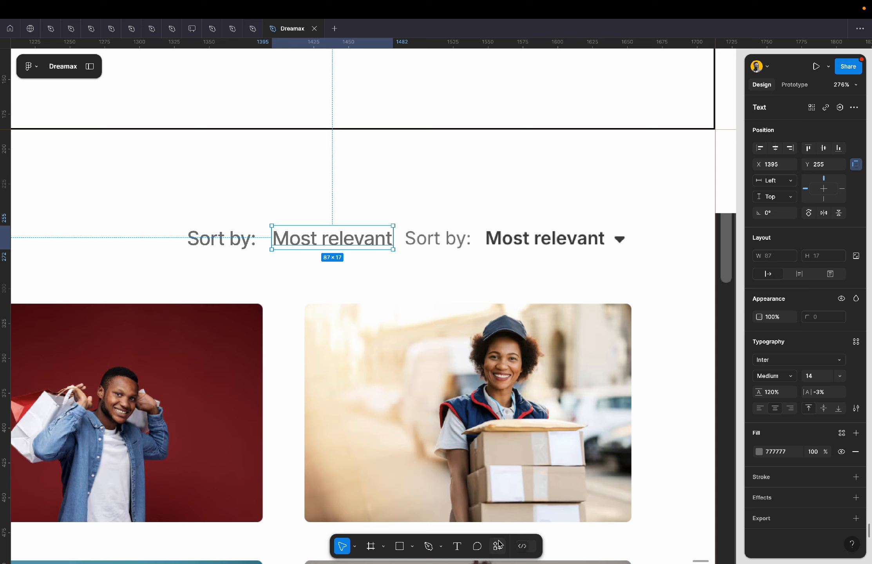
Open the Material Symbols plugin and set the "Most relevant" text's fill to 000000.
left_click(498, 546)
left_click(398, 411)
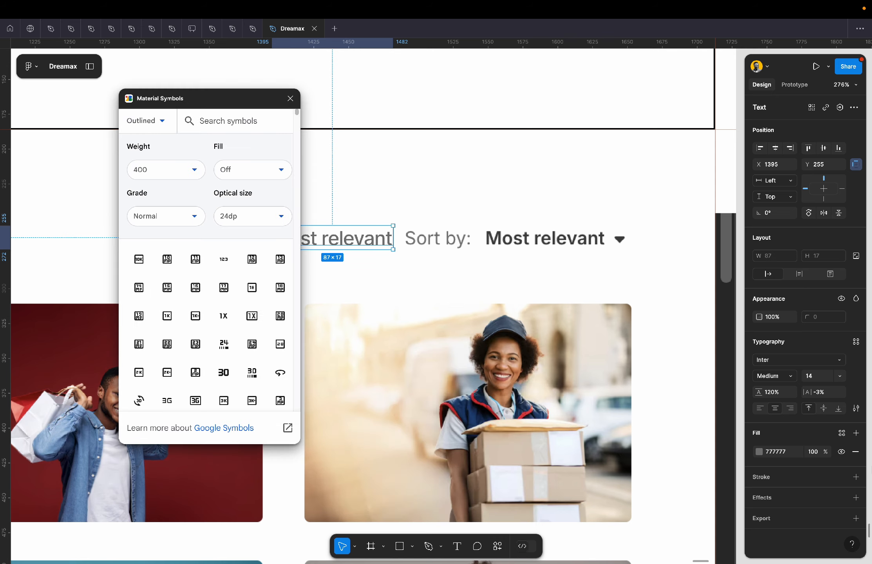
type("000000")
key("Return")
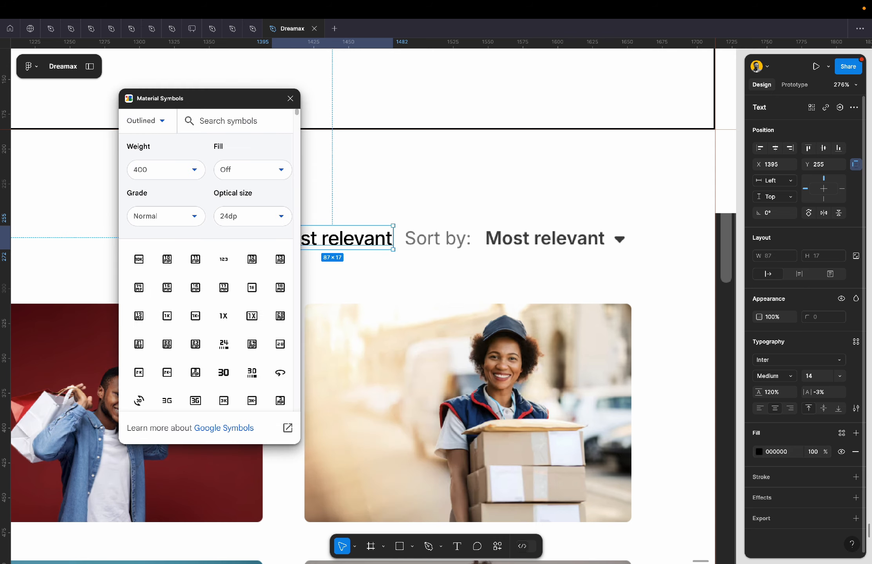
Insert the downward drop-down arrow icon in Rounded style, searching the symbols for "drop".
scroll(352, 249, "left", 3)
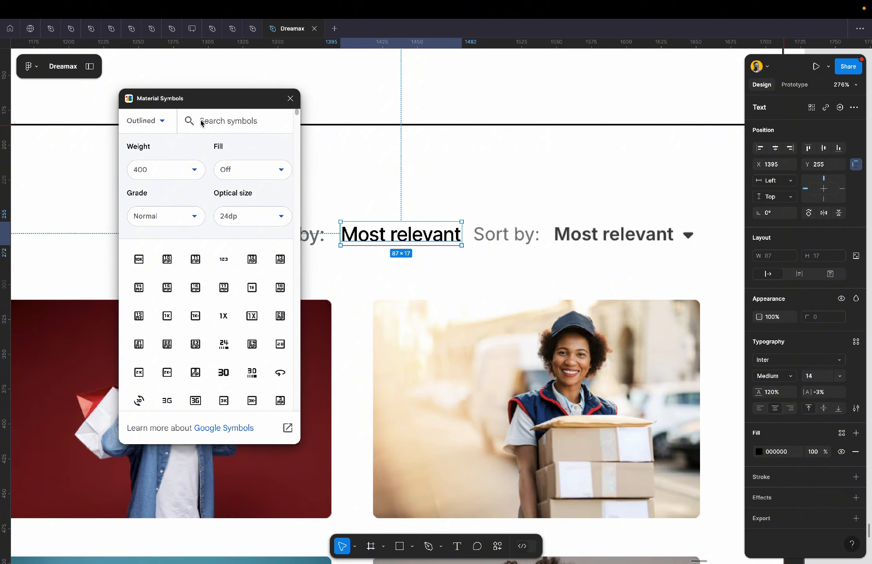
left_click(164, 121)
left_click(162, 175)
left_click(228, 120)
type("drop")
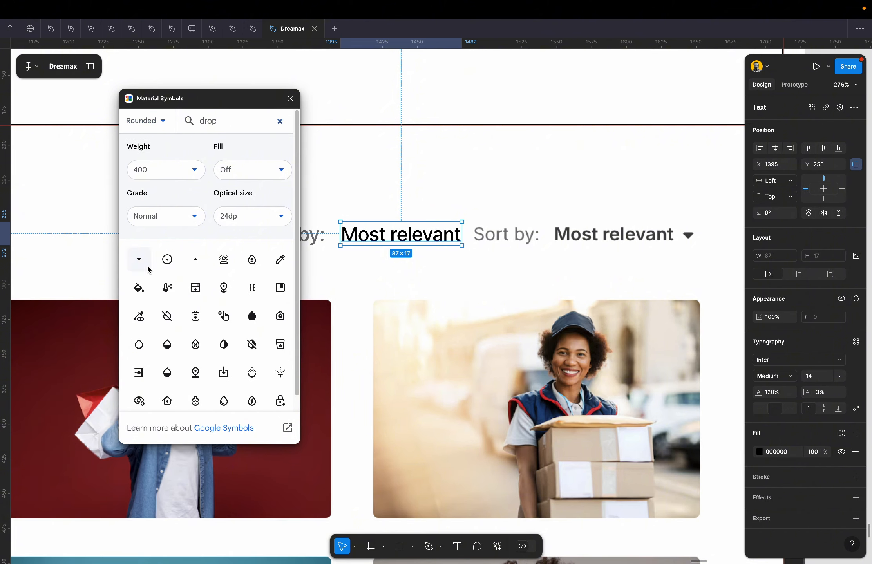
left_click(141, 264)
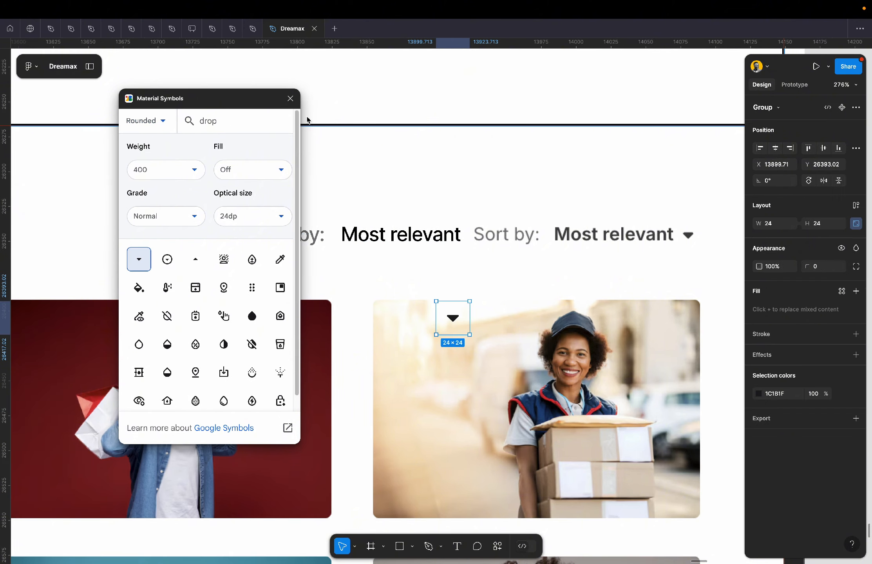
Close the symbols plugin and place the arrow icon directly after the "Most relevant" text at X 1482, Y 252.
left_click(290, 101)
left_click_drag(454, 318, 472, 237)
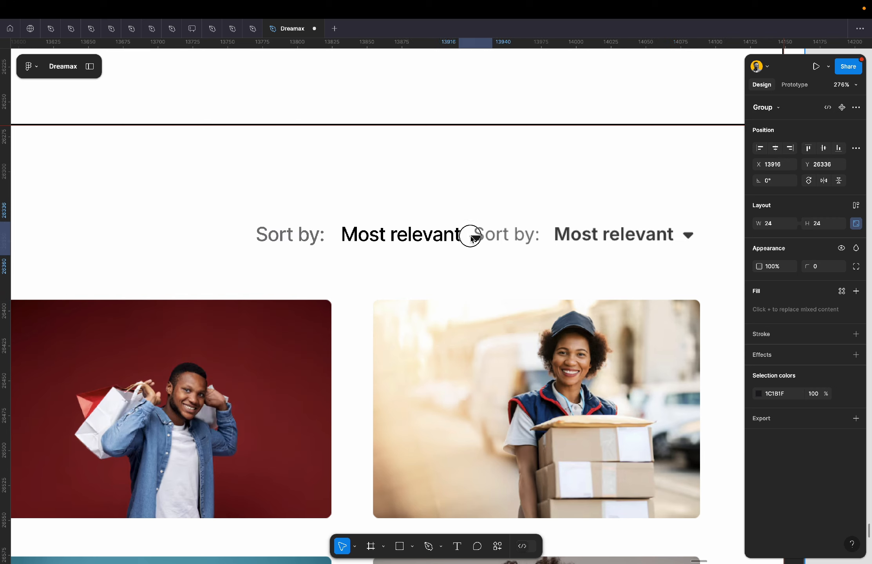
scroll(477, 236, "down", 5)
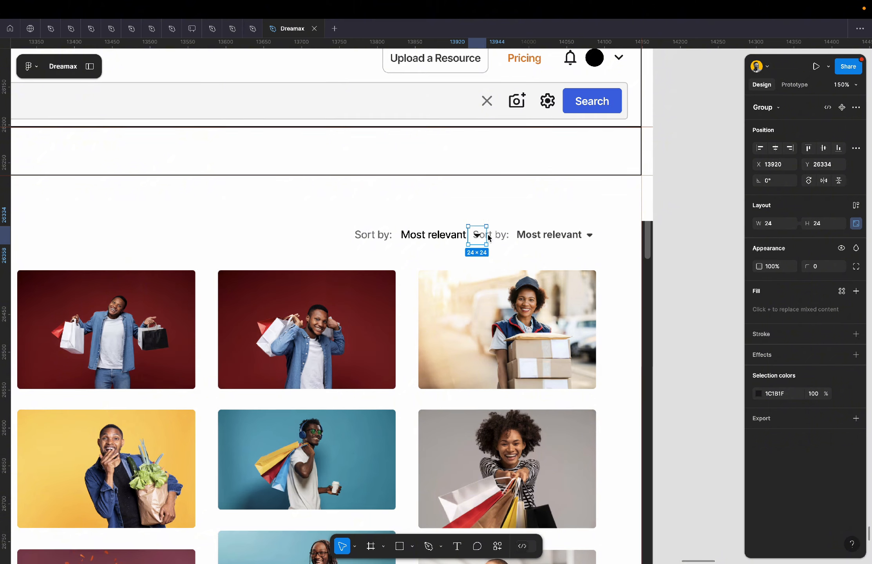
mouse_move(477, 240)
left_mouse_down()
mouse_move(706, 242)
mouse_move(474, 236)
left_mouse_up()
scroll(473, 236, "up", 5)
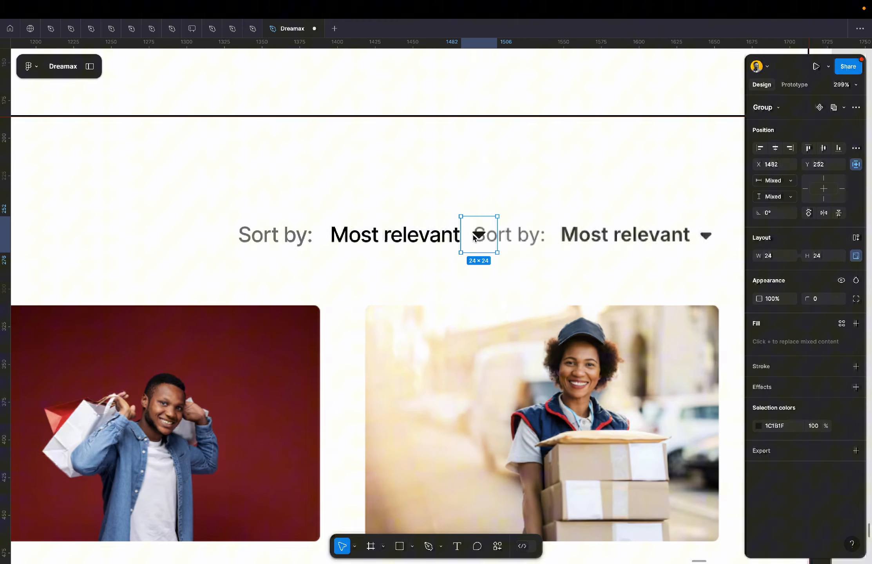
Put "Most relevant" and its arrow in an auto layout nested with "Sort by:", and move it over the reference sort control at X 1490.
left_click(426, 240, "shift")
key("shift+a")
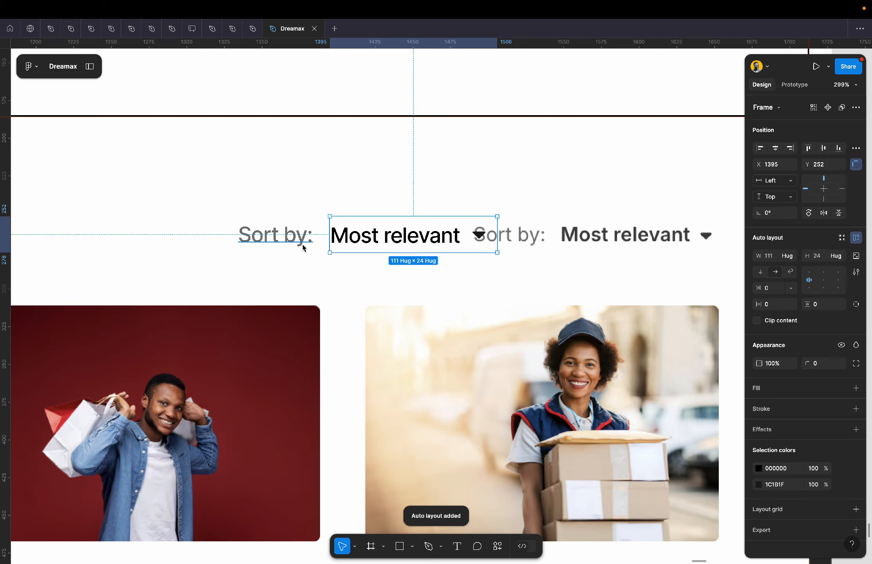
left_click(297, 243, "shift")
key("shift+a")
left_click_drag(279, 240, 516, 231)
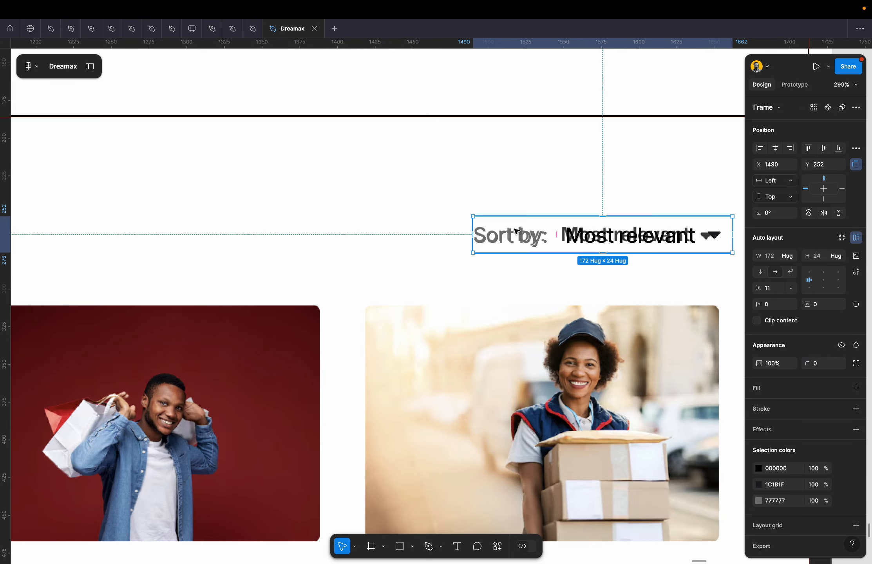
Set the auto layout gap between "Sort by:" and the "Most relevant" group to 8.
scroll(729, 239, "up", 5)
left_click(775, 291)
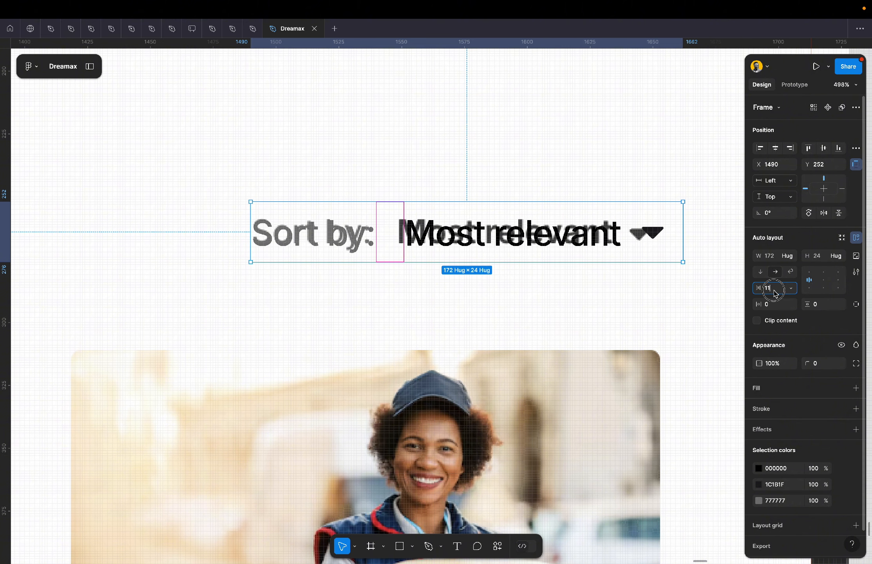
key("Down")
key("Down")
key("Down")
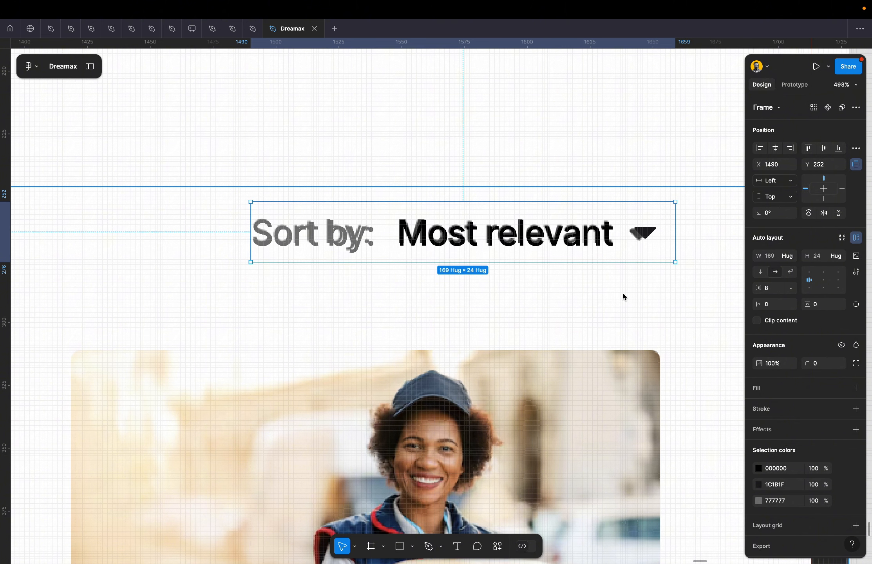
Combine the Images/Collections tabs row and the sort control in one horizontal auto layout.
scroll(624, 296, "down", 5)
left_click(628, 273)
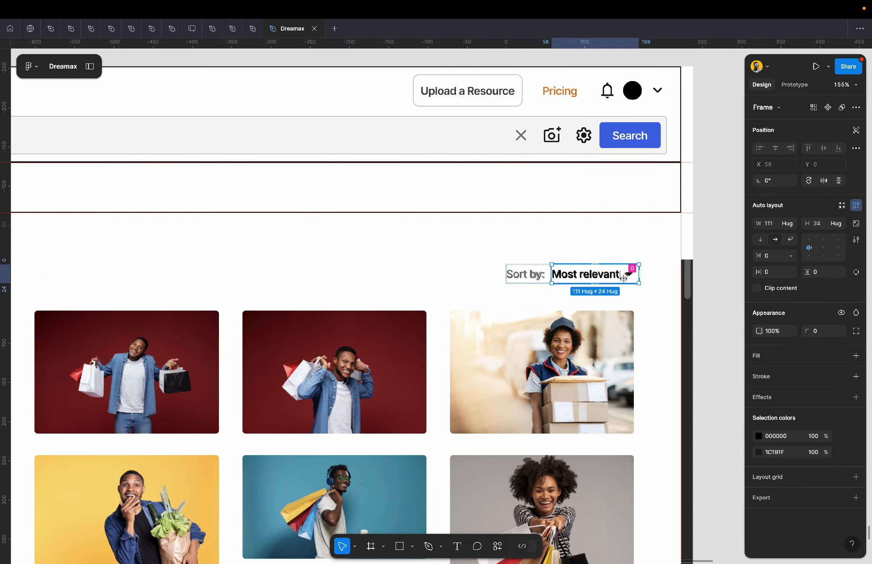
scroll(631, 271, "up", 5)
scroll(571, 304, "down", 6)
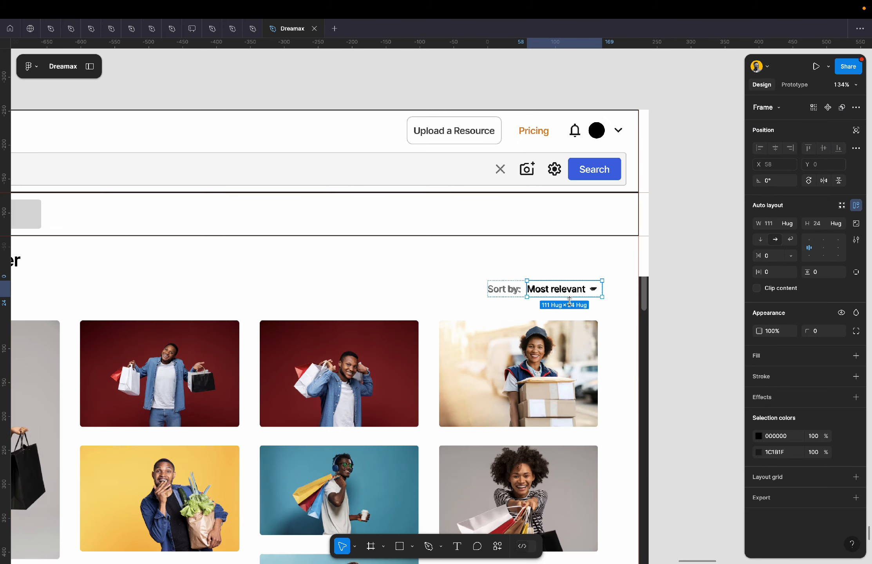
key("Escape")
scroll(537, 291, "down", 4)
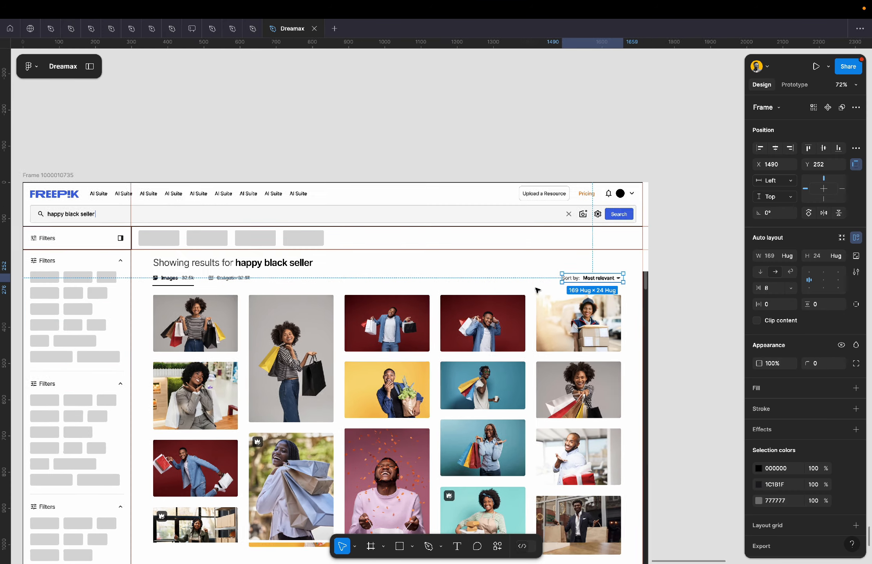
scroll(537, 291, "left", 3)
left_click(275, 279, "shift")
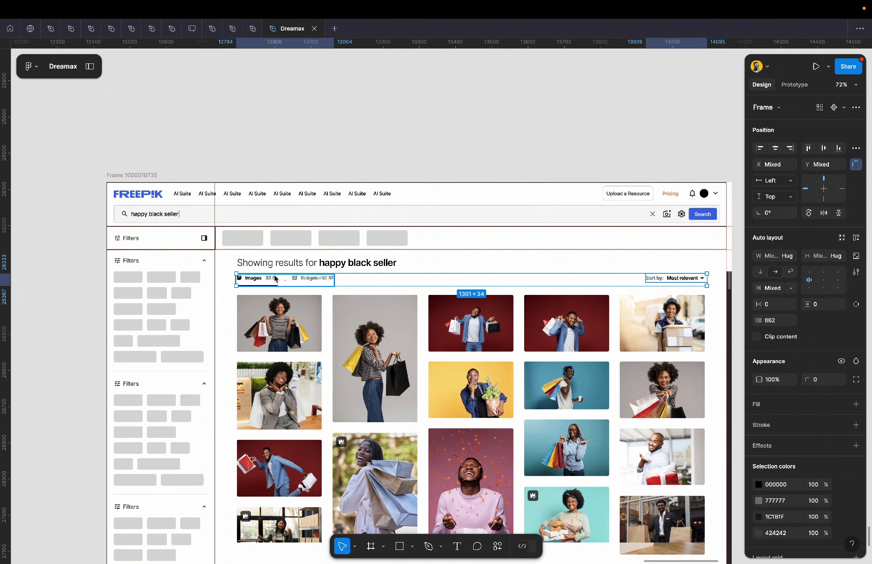
key("shift+a")
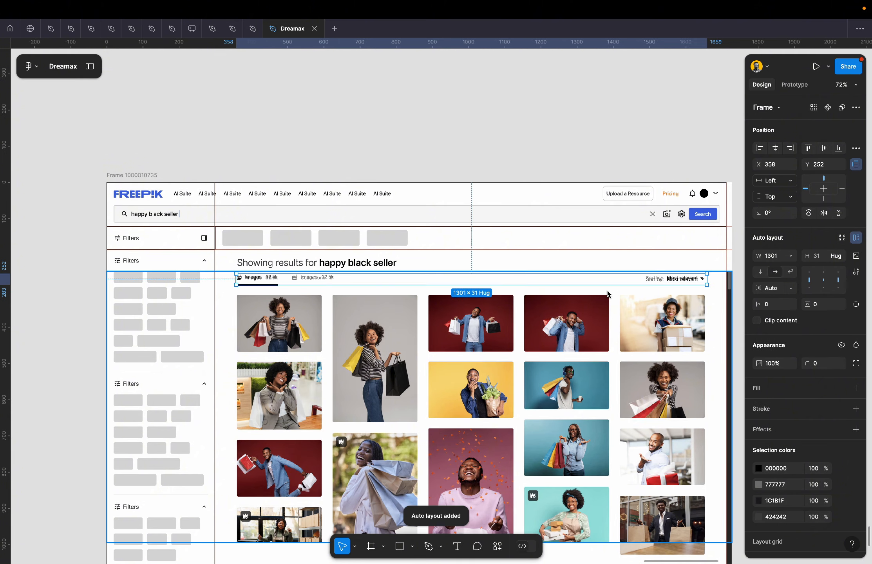
Nudge the combined tabs-and-sort row down to Y 255 so the tabs line up with the reference.
scroll(610, 290, "up", 5)
scroll(609, 290, "right", 1)
scroll(609, 290, "right", 1)
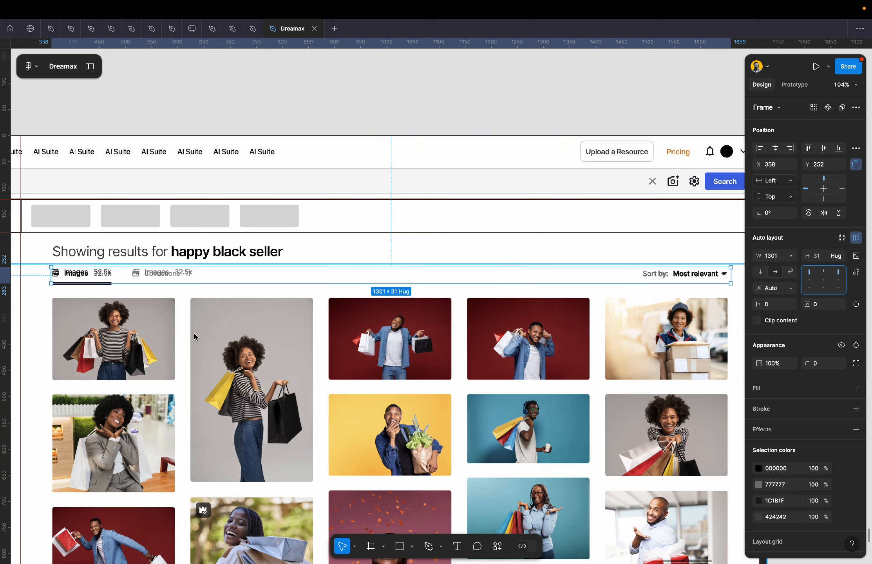
scroll(152, 287, "up", 5)
scroll(153, 287, "up", 1)
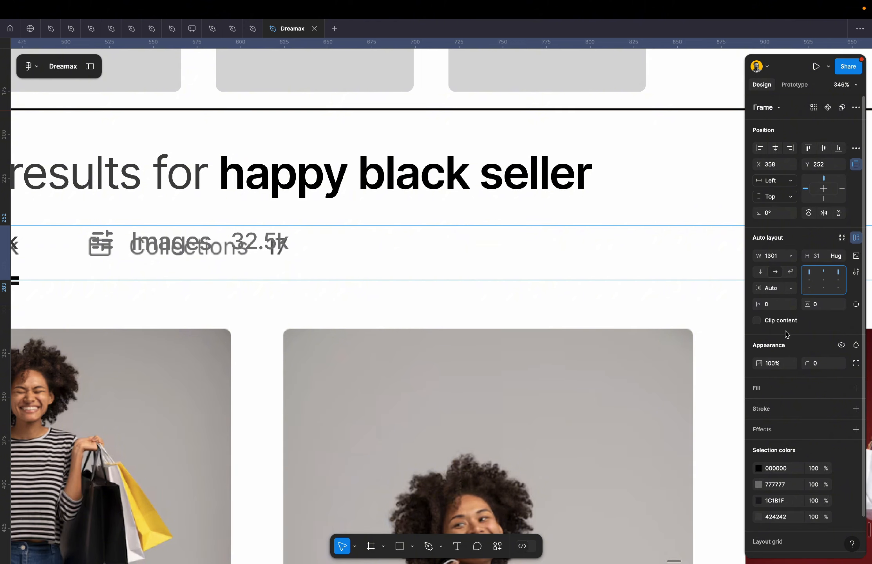
key("Down")
key("Down")
key("Down")
key("Down")
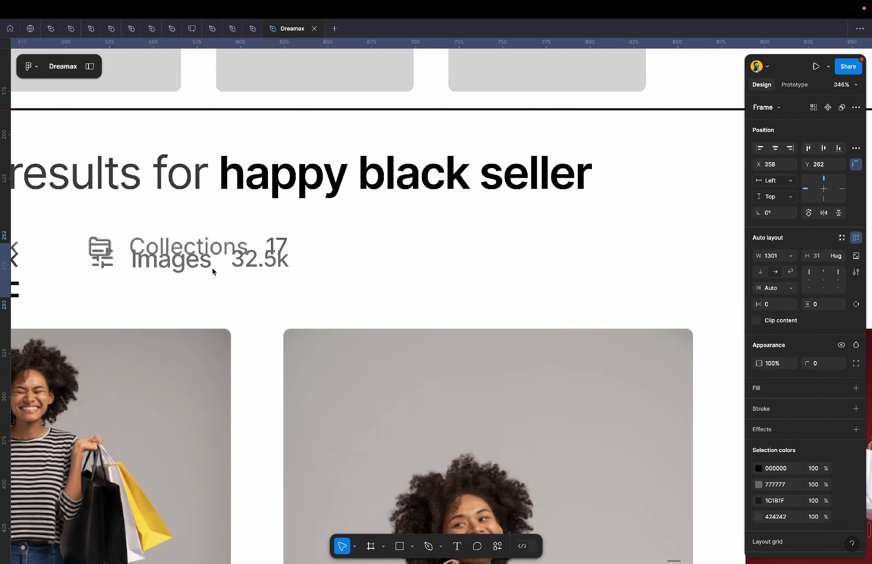
key("Up")
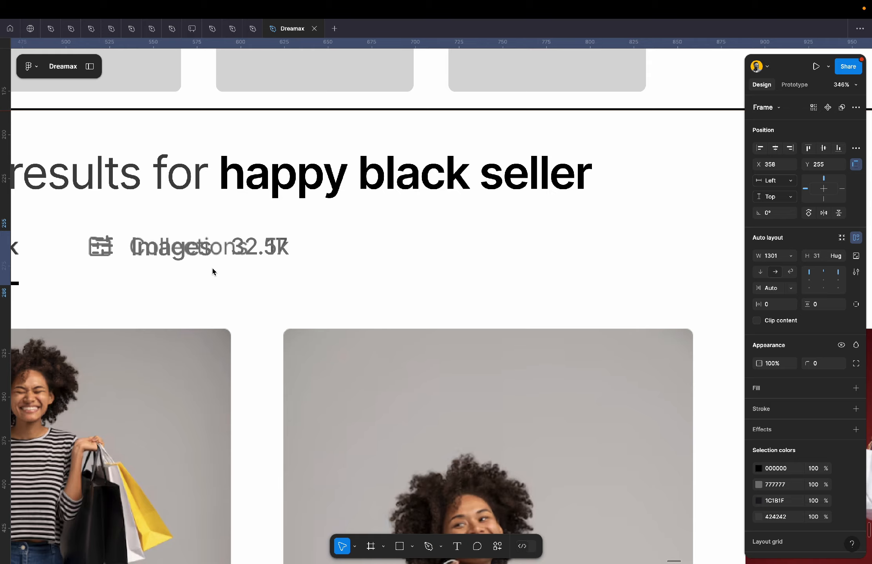
Examine how the sort control lines up with the reference and inspect the size of its arrow icon.
scroll(370, 276, "down", 5)
scroll(369, 276, "right", 2)
scroll(368, 276, "right", 10)
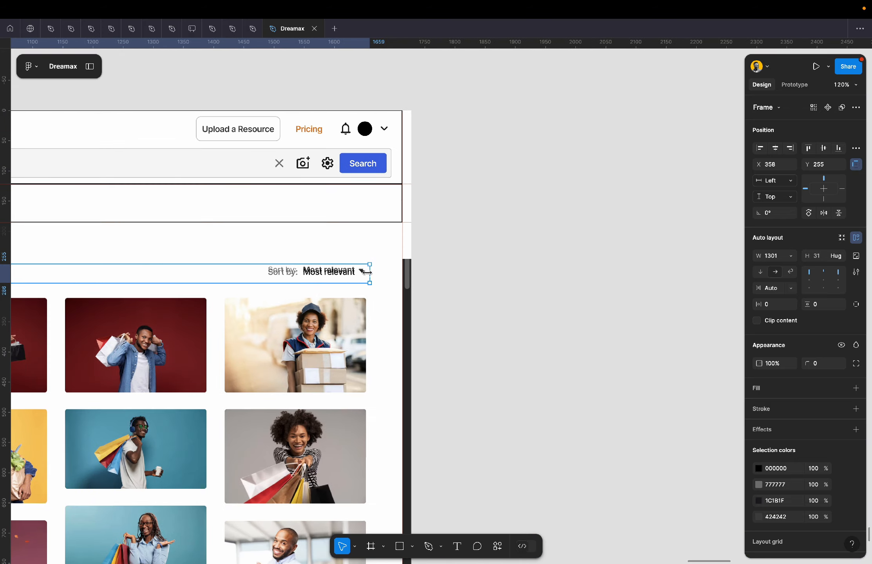
scroll(314, 273, "up", 5)
scroll(315, 273, "down", 1)
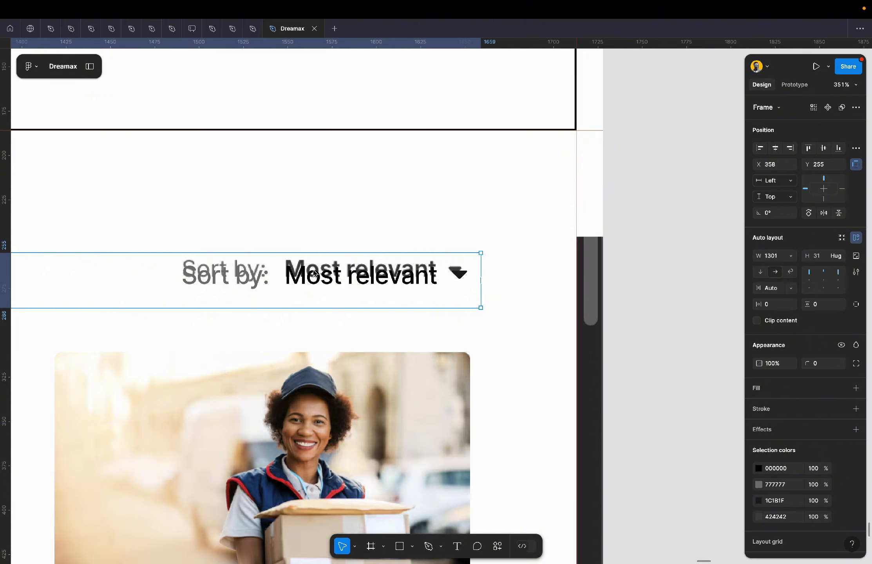
scroll(314, 273, "up", 2)
scroll(315, 273, "down", 5)
scroll(315, 273, "left", 5)
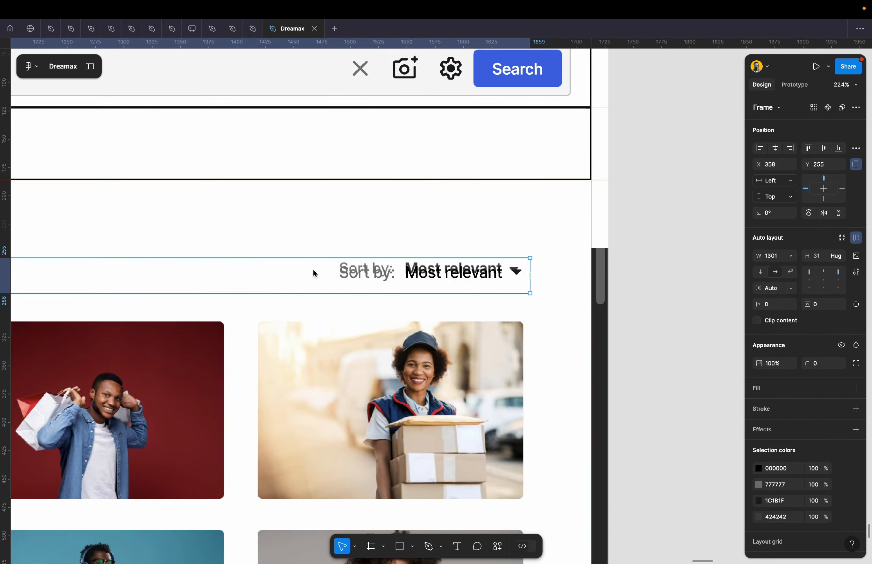
double_click(440, 271)
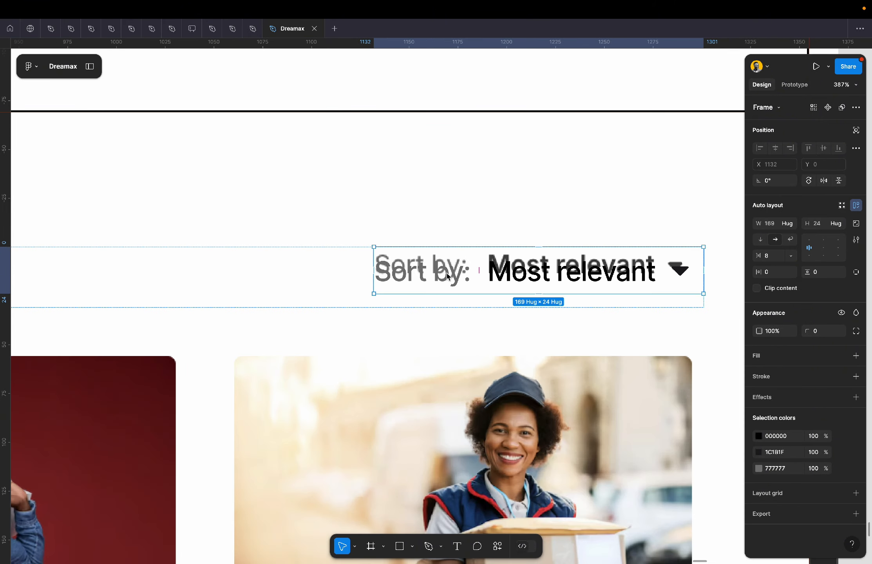
scroll(448, 273, "up", 3)
scroll(448, 273, "right", 2)
scroll(448, 273, "down", 1)
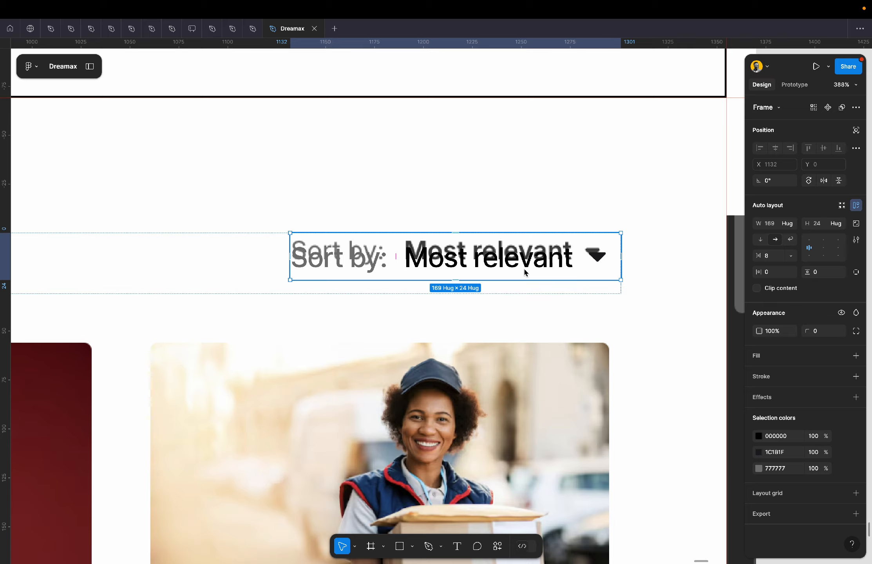
scroll(525, 272, "right", 3)
scroll(524, 268, "up", 4)
scroll(524, 268, "right", 2)
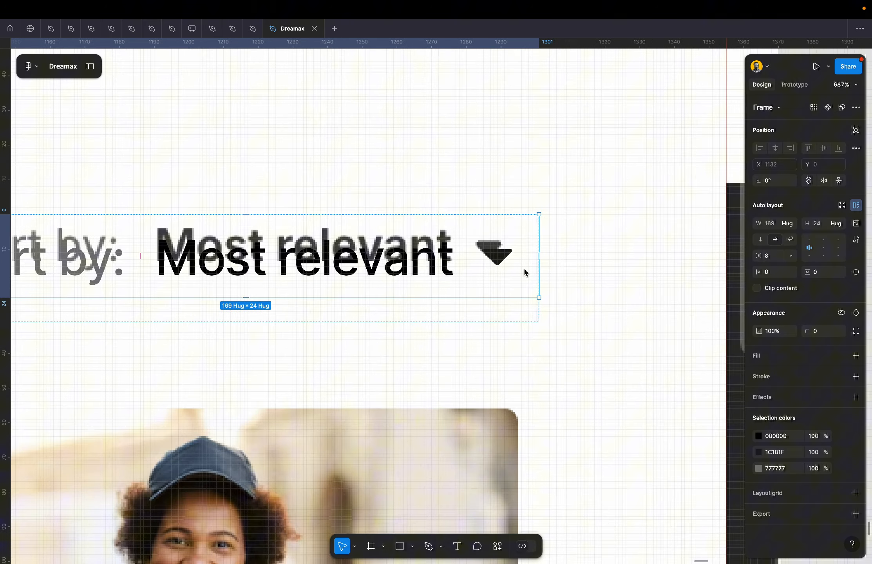
left_click(496, 261)
left_click(497, 260)
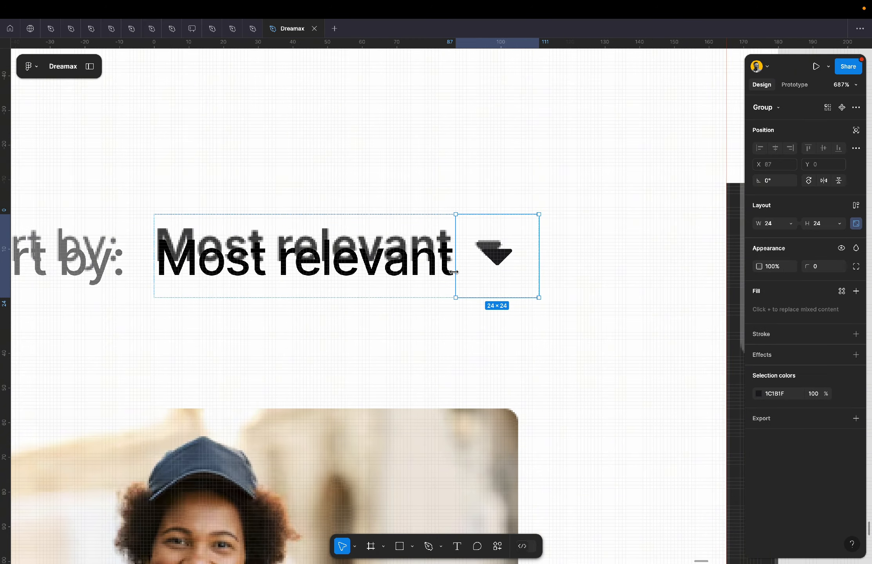
Draw a square frame on the empty canvas beside the page and size it 16 × 16.
scroll(449, 279, "right", 5)
scroll(560, 273, "down", 2)
left_click(561, 274)
key("f")
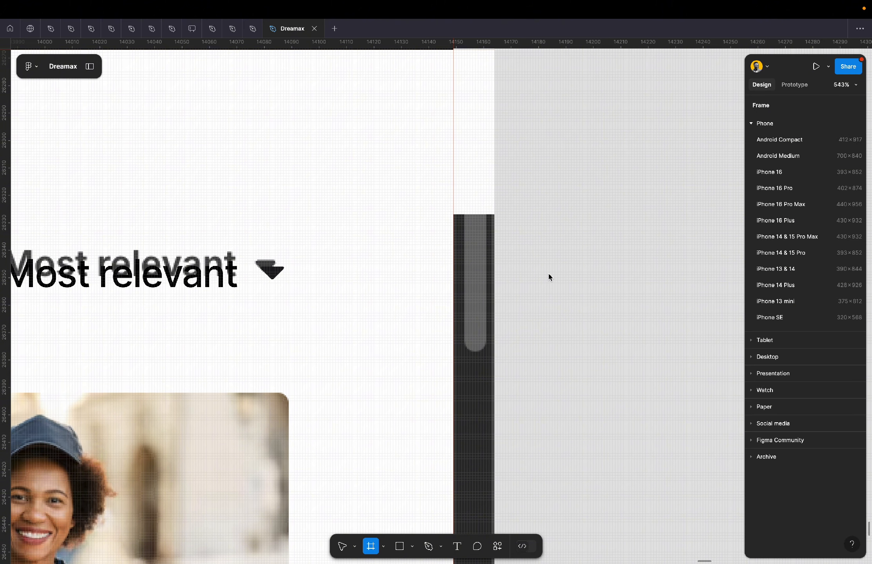
left_click_drag(549, 275, 602, 327)
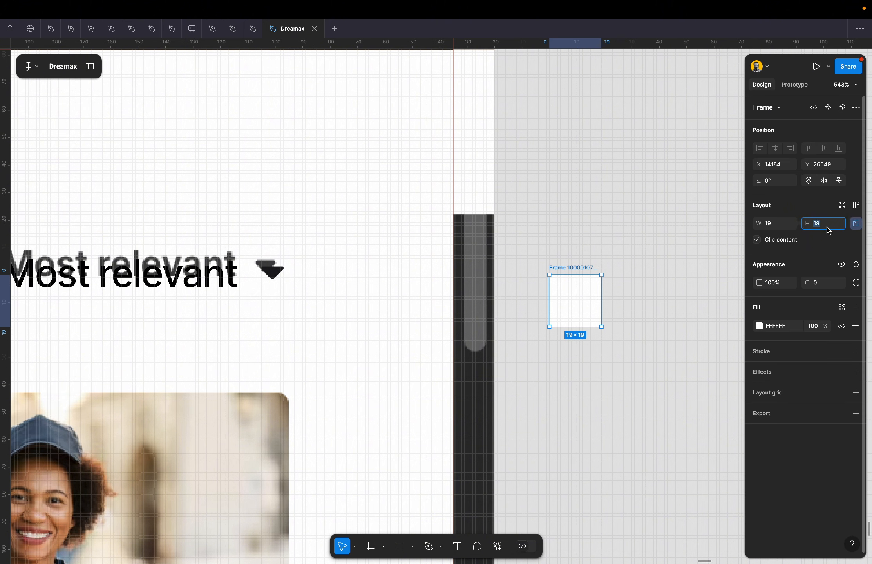
key("Return")
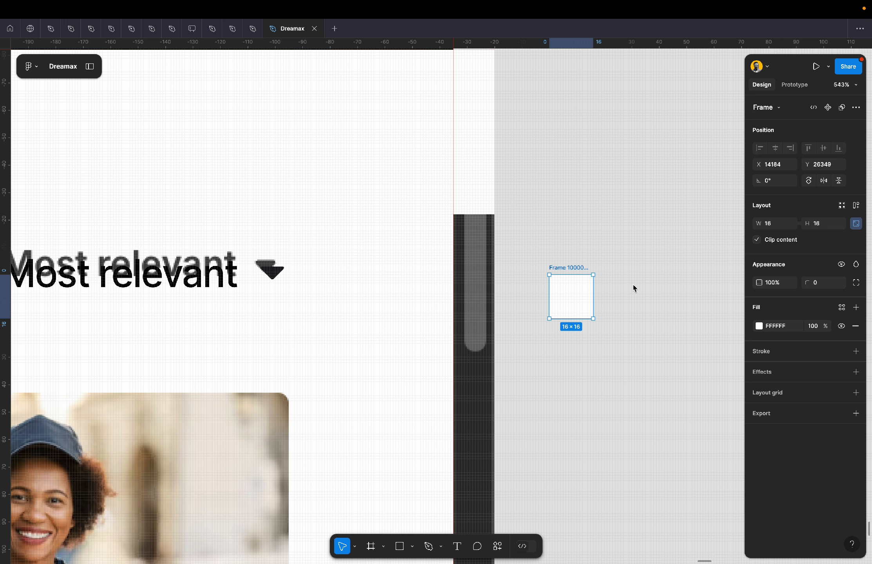
Add auto layout to the small frame with fixed width, fixed height and centred content.
left_click(857, 205)
left_click(838, 224)
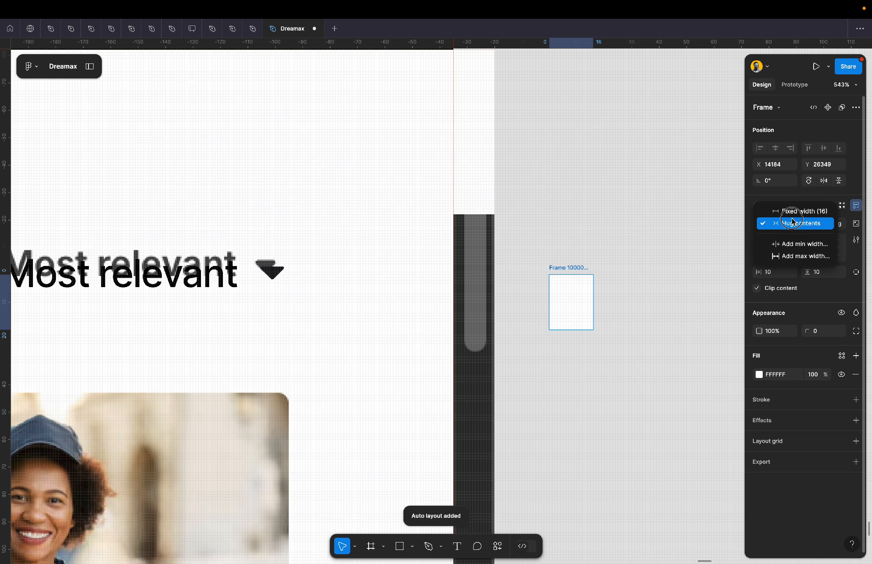
left_click(836, 227)
left_click(839, 223)
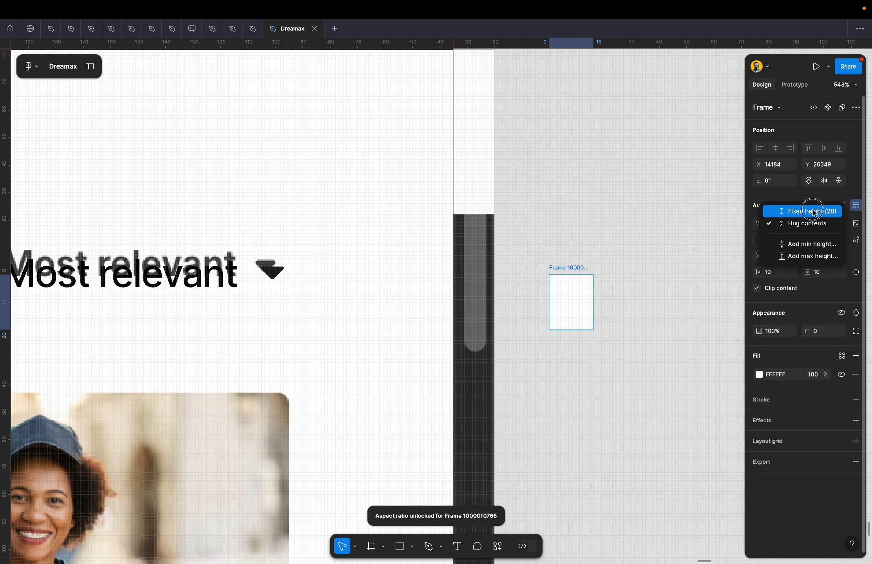
left_click(786, 211)
left_click(825, 251)
Set the small frame's horizontal and vertical padding to 0 and its height to 16.
left_click(778, 274)
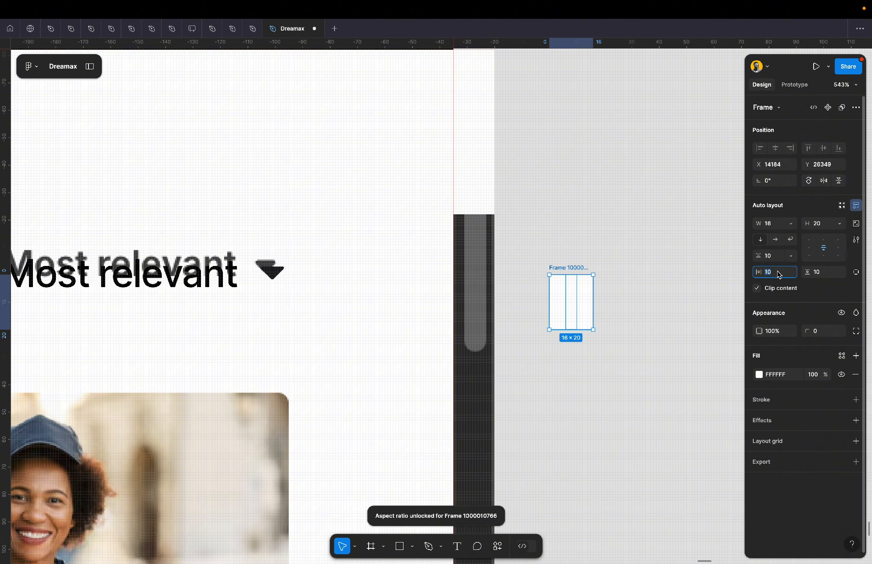
type("0")
key("Tab")
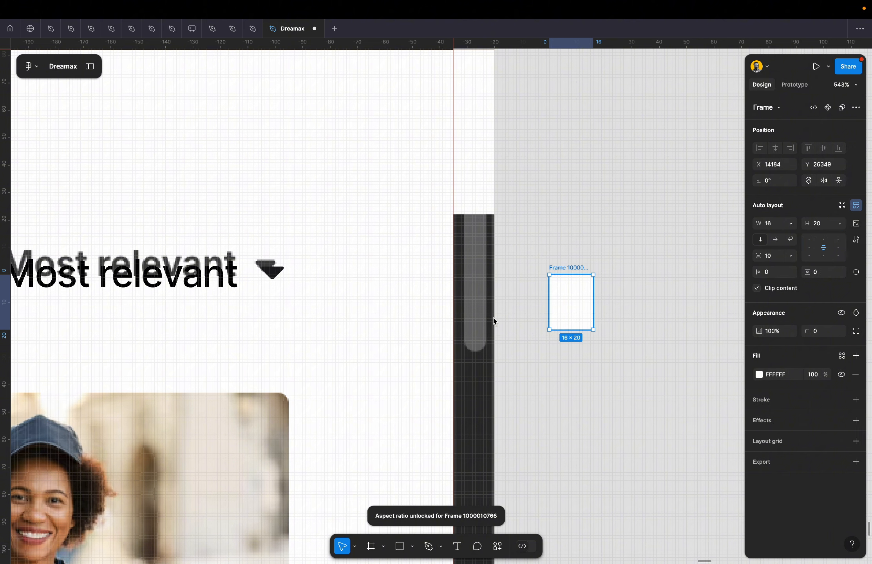
left_click(824, 225)
type("16")
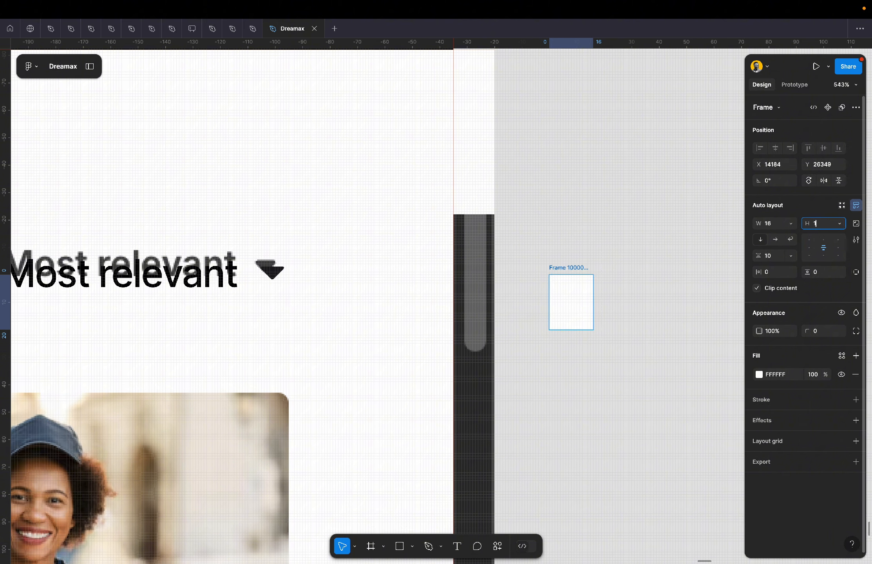
Copy the sort control's drop-down arrow icon and paste it into the 16 × 16 frame.
left_click(278, 273)
left_click(275, 271)
left_click(212, 277)
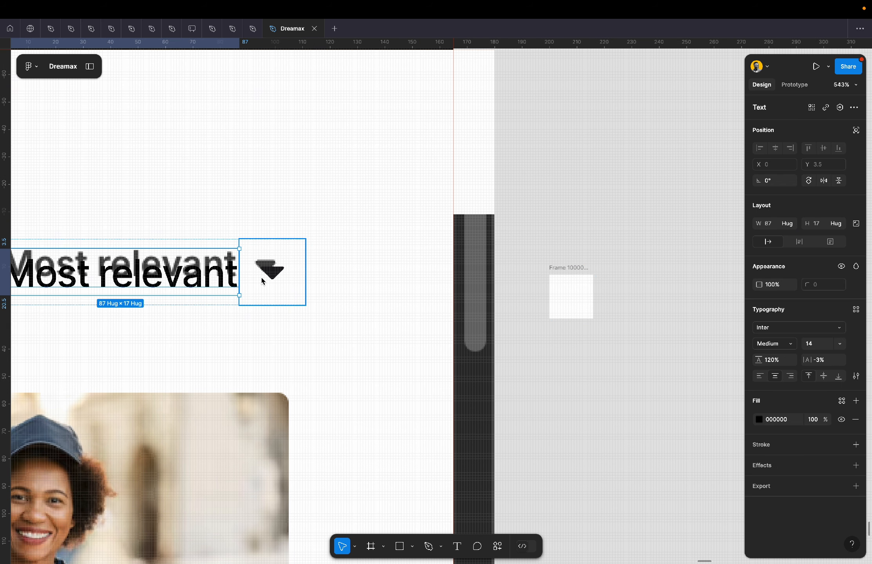
left_click(275, 277)
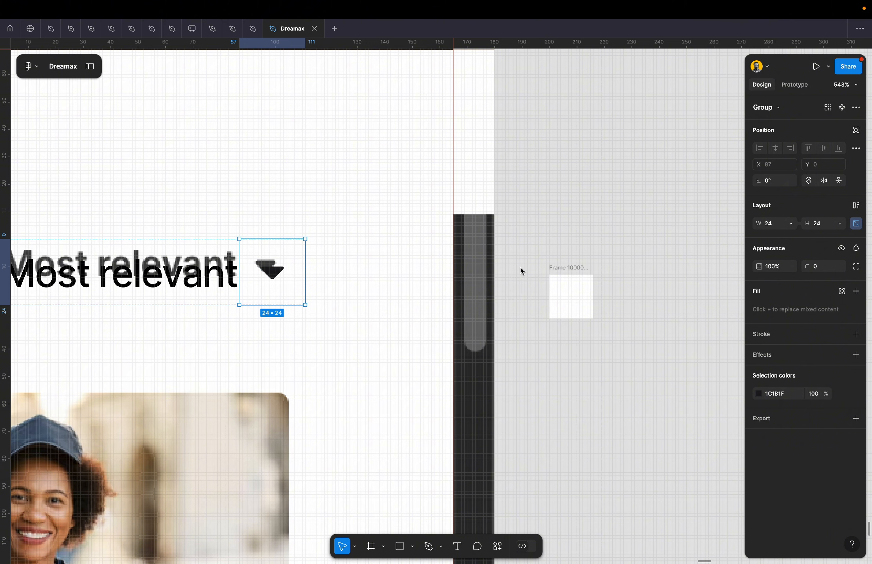
left_click(577, 285)
key("ctrl+v")
left_click(614, 280)
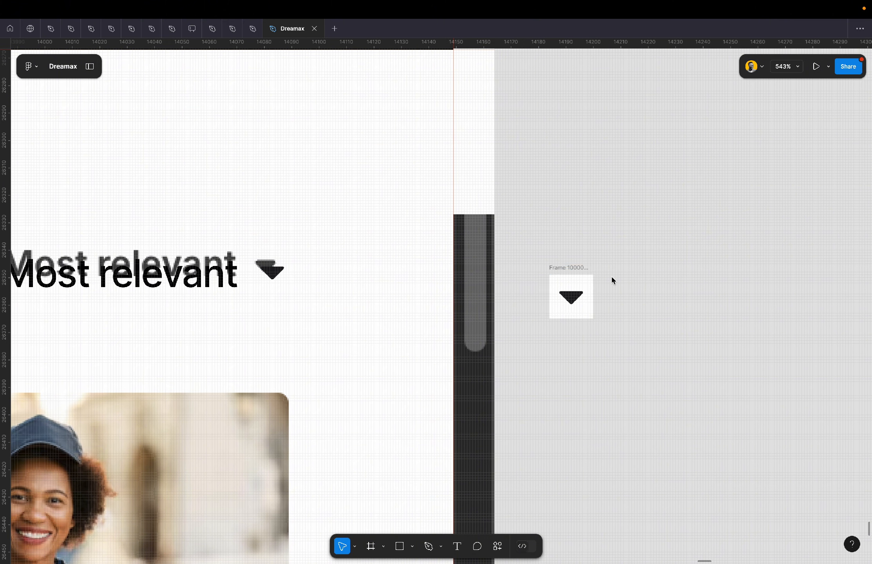
Remove the white fill from the 16 × 16 arrow frame.
left_click(579, 271)
left_click(851, 373)
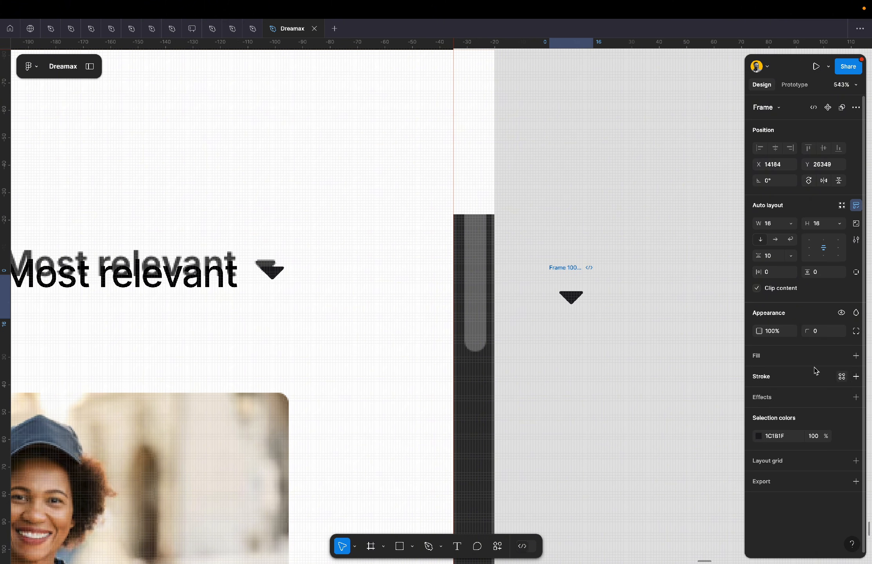
left_click(633, 255)
Cut the 16 × 16 arrow frame from the canvas and replace the sort control's 24 × 24 arrow with it.
left_click(567, 270)
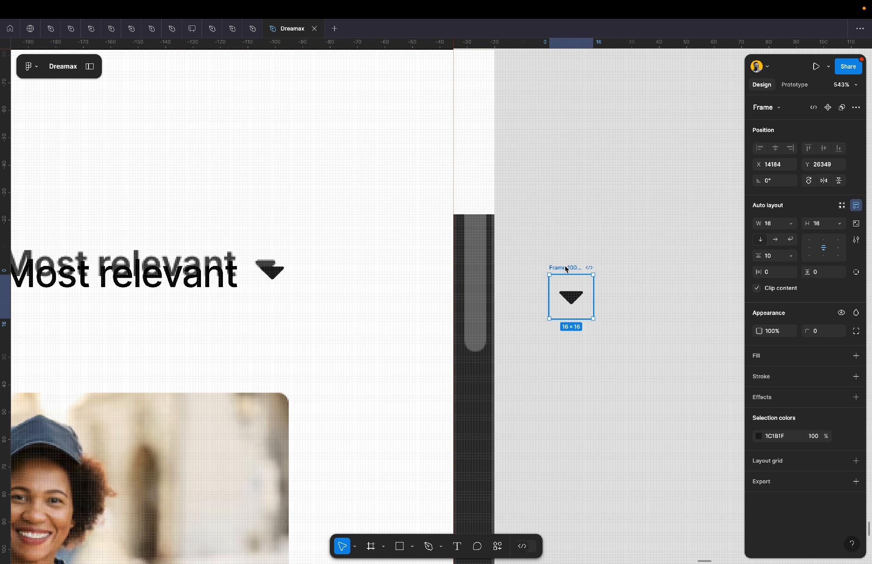
key("Delete")
left_click(273, 272)
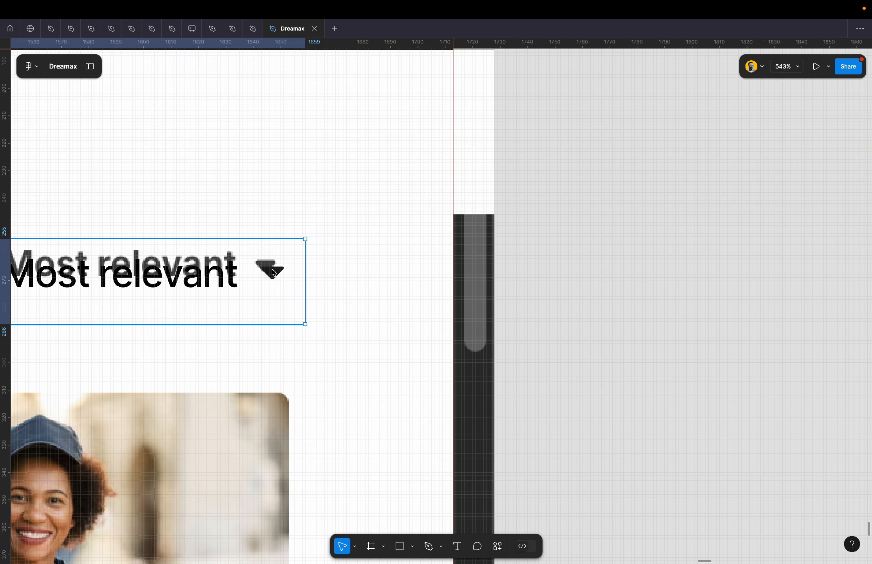
left_click(271, 268)
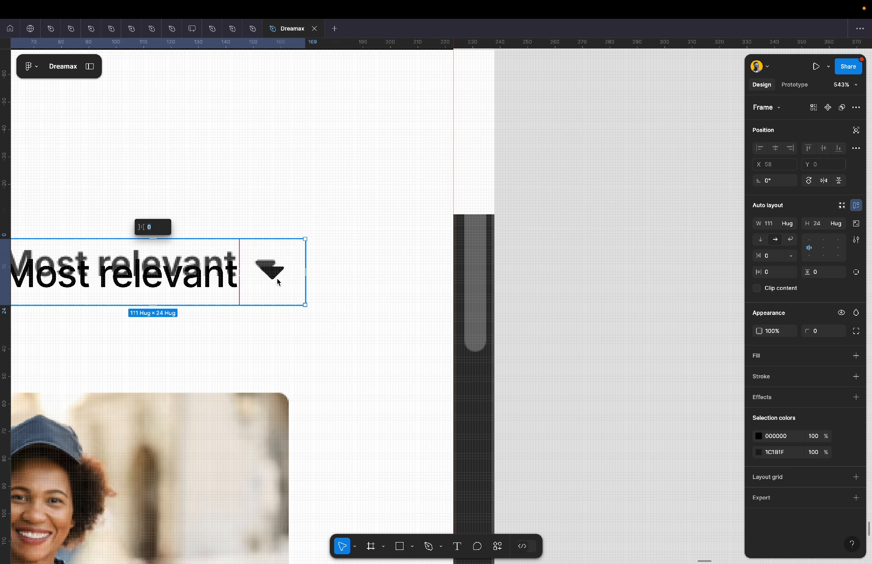
left_click(278, 282)
key("shift+a")
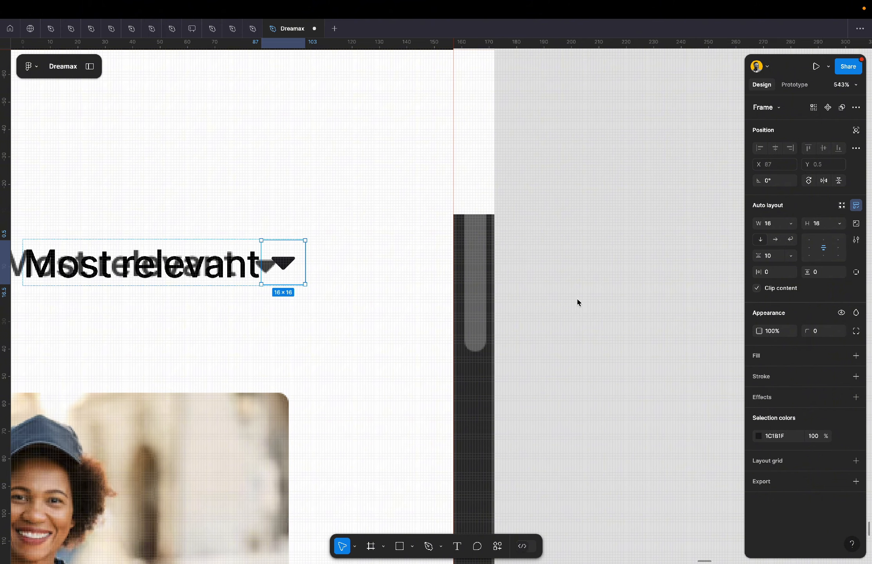
left_click(578, 303)
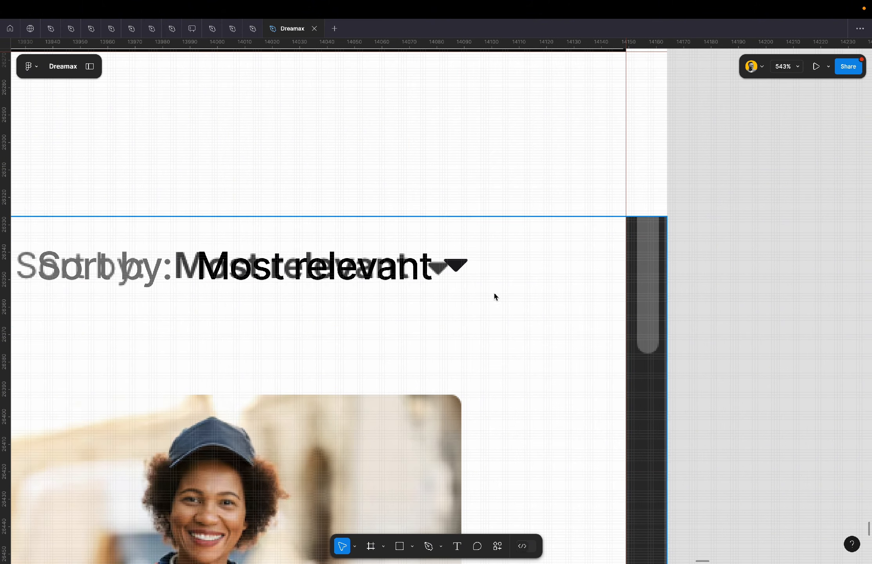
Set the item spacing in the sort control's "Most relevant" and arrow frame to 4.
left_click(363, 269)
left_click(362, 268)
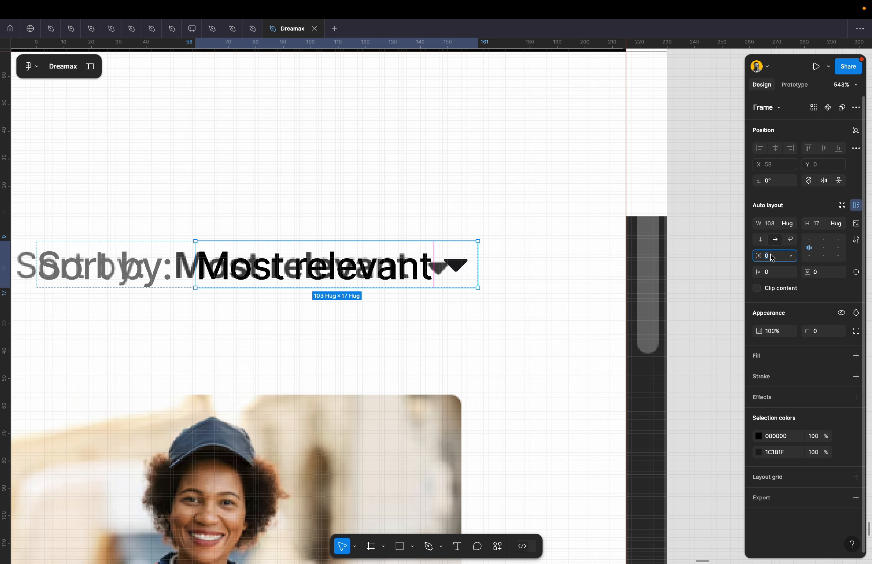
type("4")
key("Return")
left_click(690, 255)
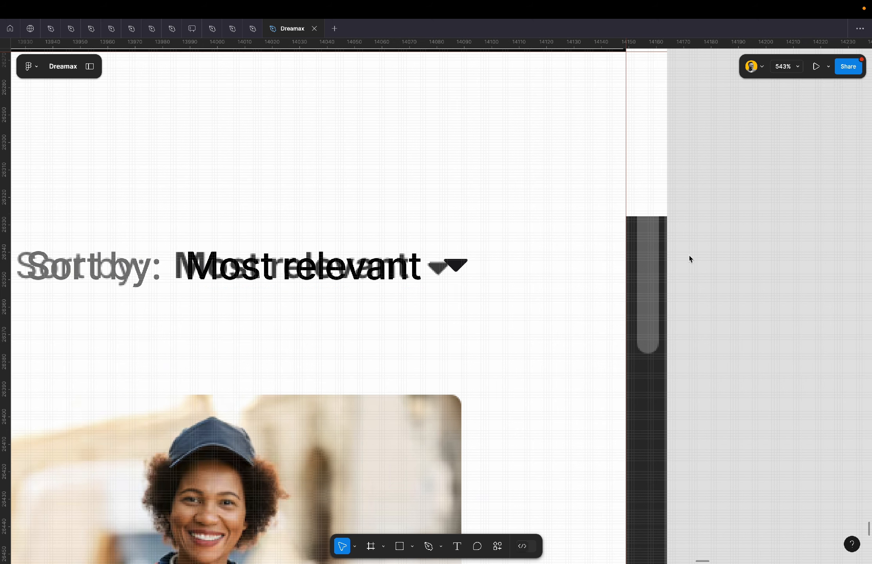
Narrow the row holding the tabs and sort control to a width of 1295, matching the photo grid's right edge.
scroll(690, 255, "down", 5)
left_click(548, 263)
scroll(548, 260, "up", 5)
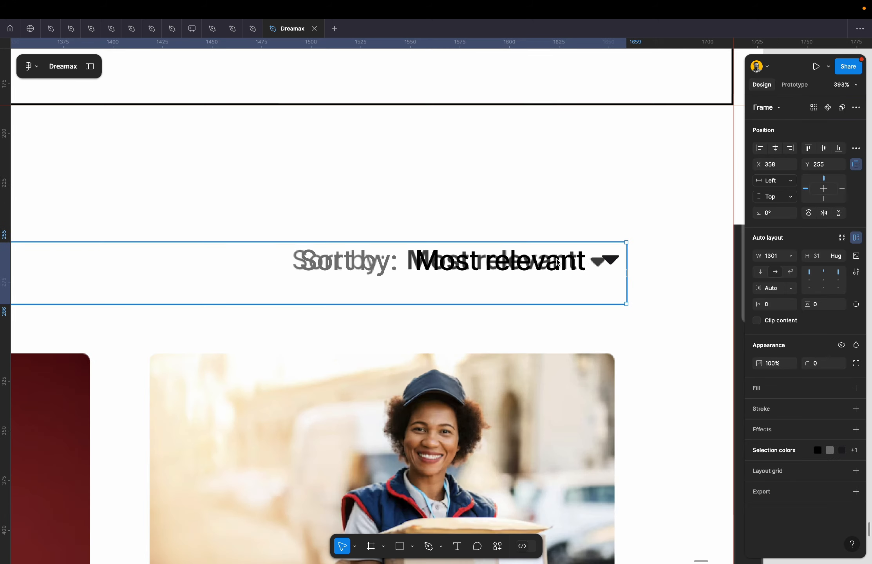
left_click_drag(628, 264, 616, 264)
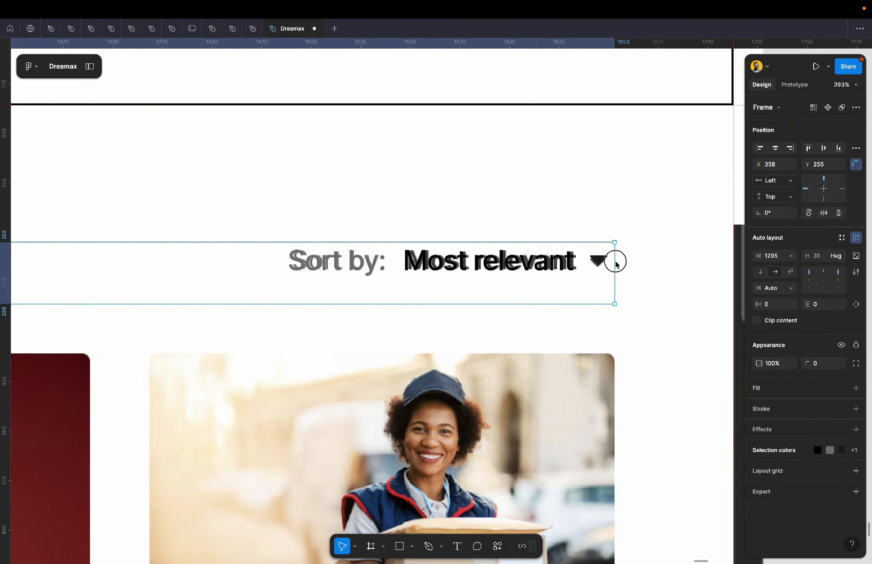
scroll(616, 264, "down", 8)
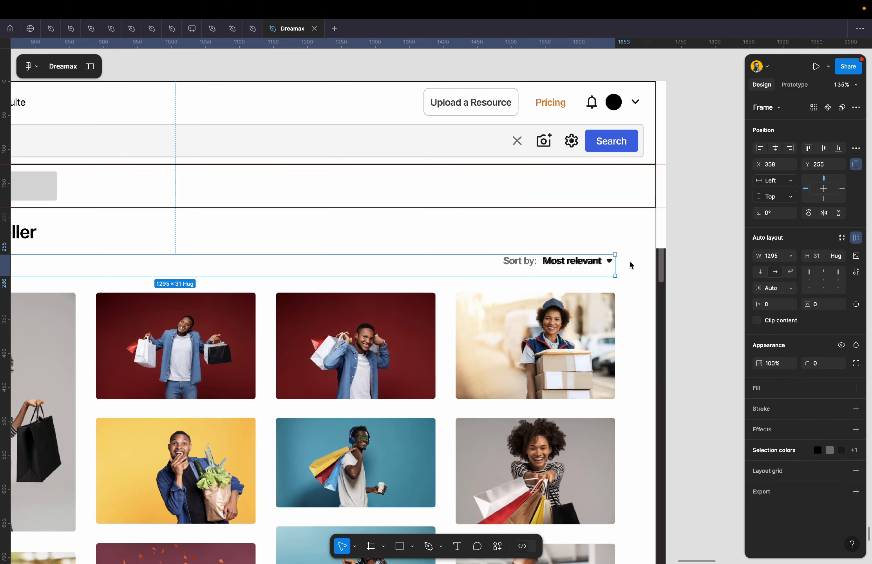
left_click(725, 276)
Pull the reference image's top edge down to Y 290, below the tabs row, reducing its height to 705.
scroll(725, 277, "down", 5)
scroll(725, 278, "down", 2)
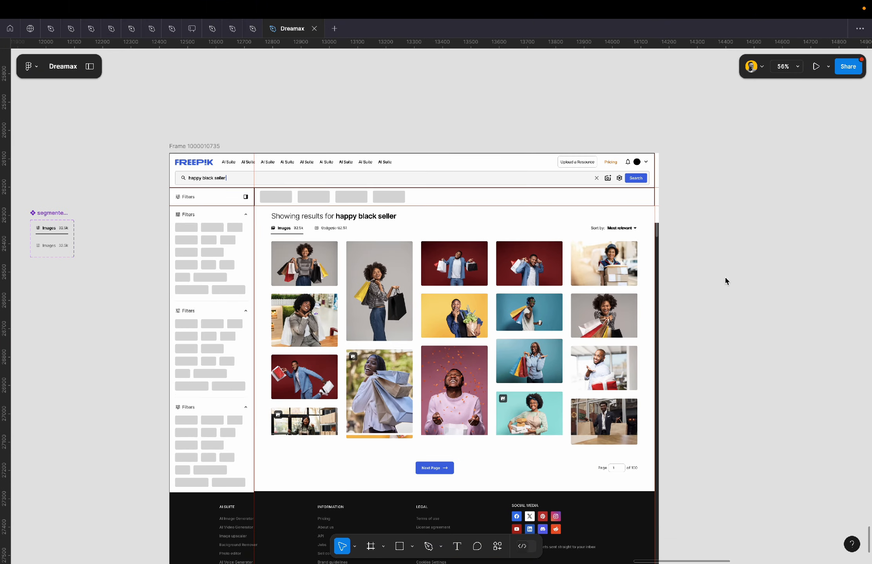
scroll(450, 303, "up", 5)
scroll(450, 302, "down", 3)
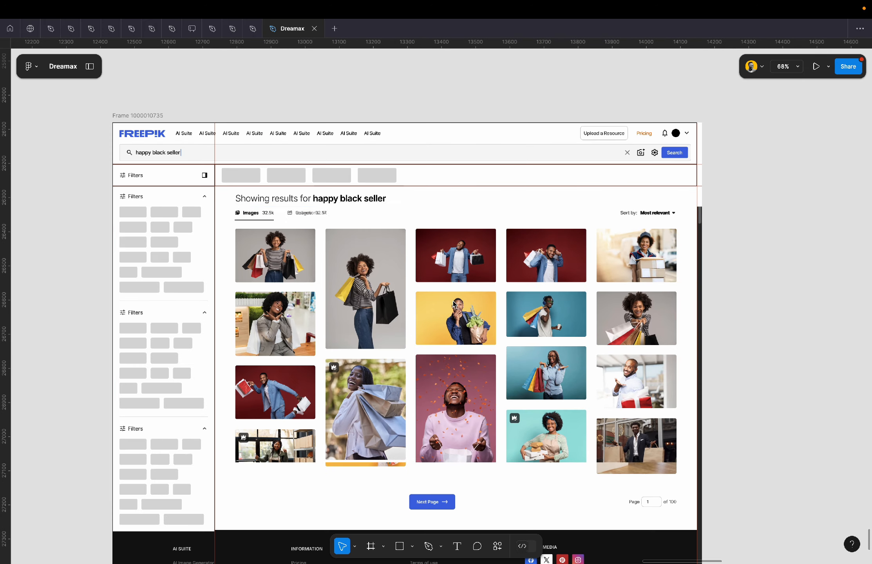
left_click(523, 285)
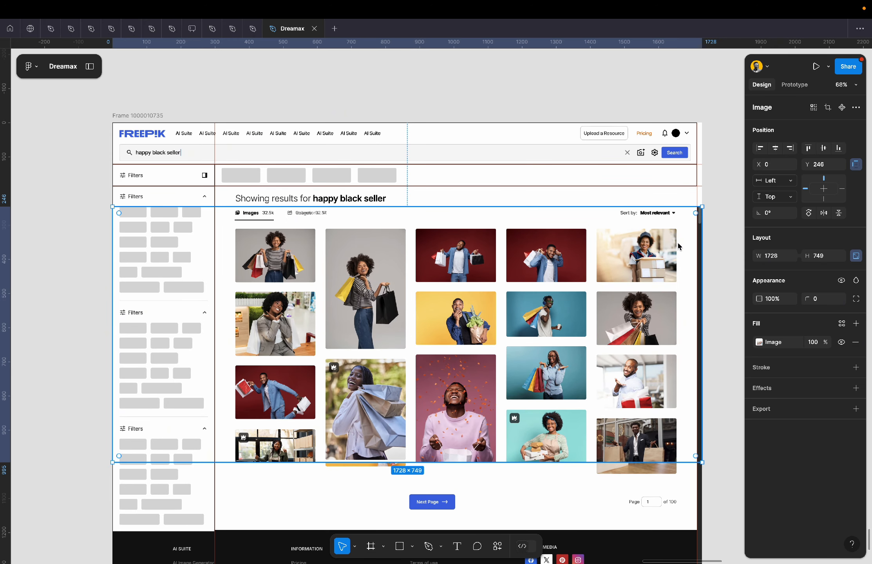
left_click_drag(544, 209, 547, 227)
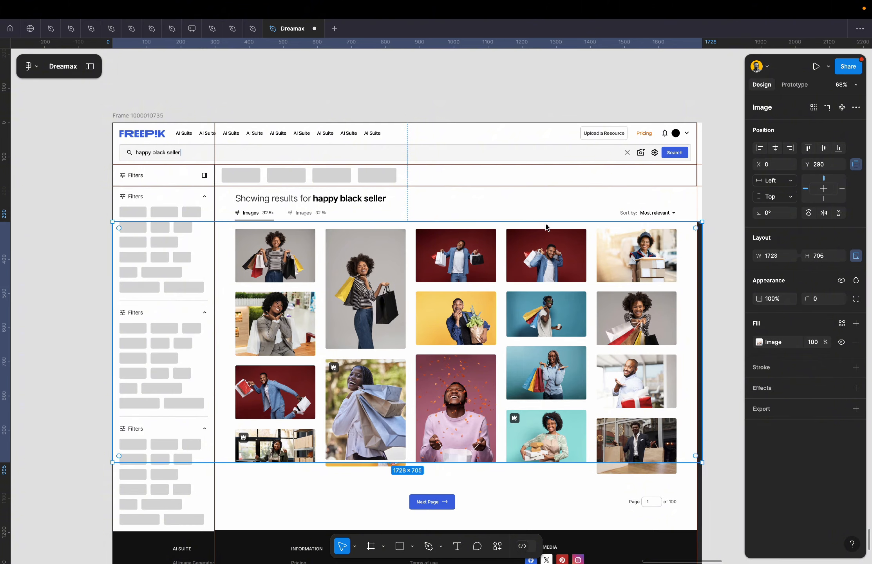
Add a vertical guide at X 360 along the left edge of the first photo column.
scroll(380, 298, "up", 5)
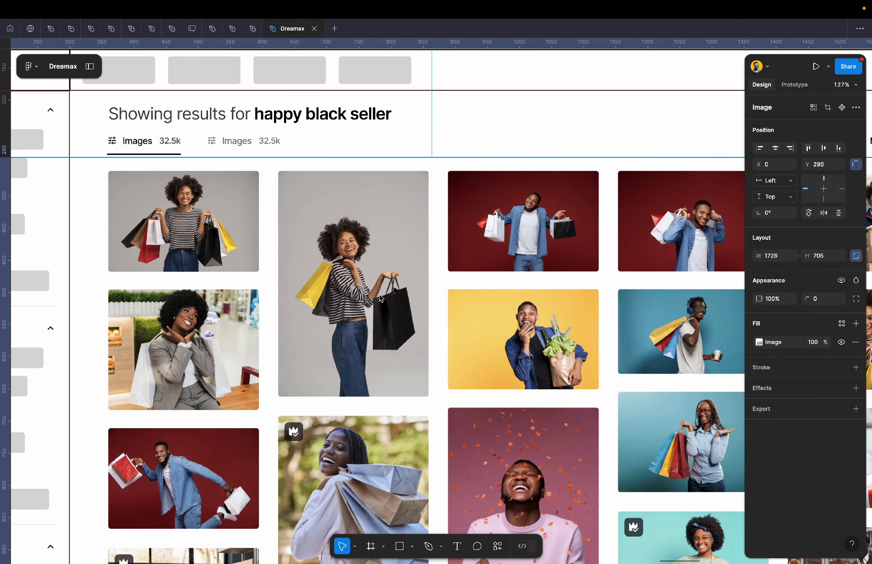
scroll(379, 298, "down", 3)
scroll(380, 297, "right", 2)
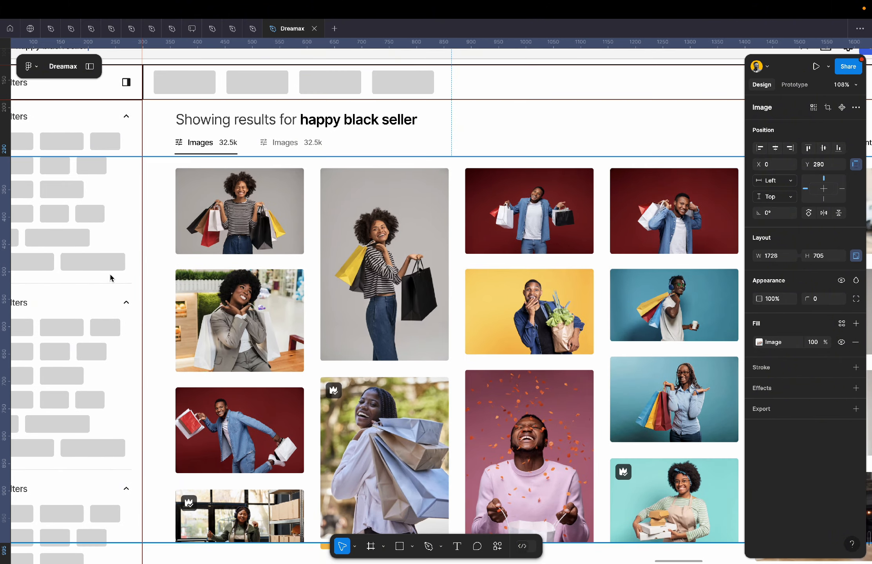
left_click_drag(10, 245, 175, 247)
key("Escape")
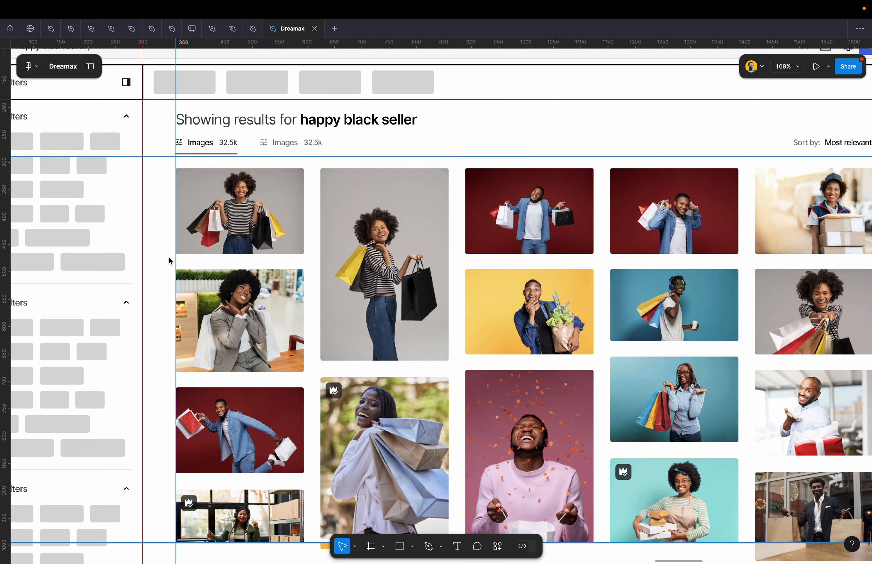
Draw a rectangle about 168 × 108 from the guide over the first column's second photo and shift it down to Y 507.
scroll(171, 259, "down", 2)
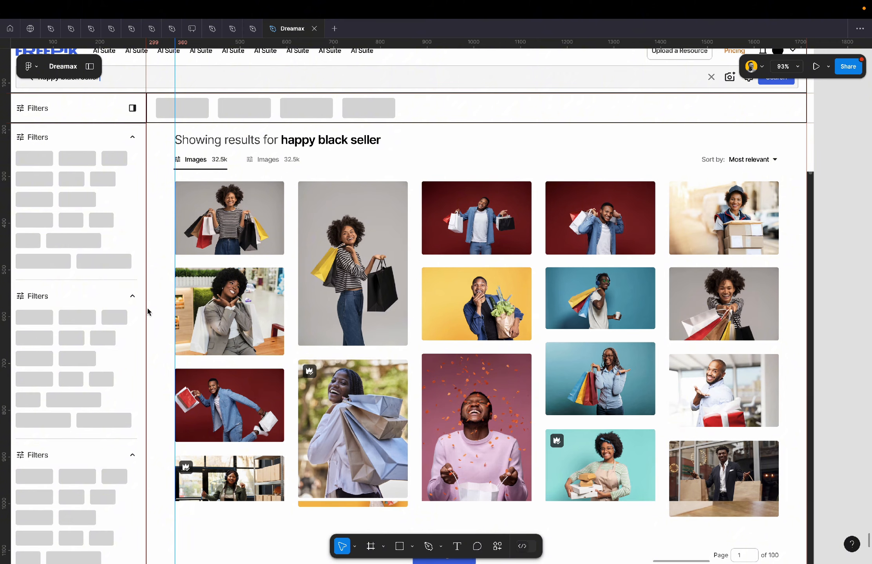
scroll(160, 282, "up", 5)
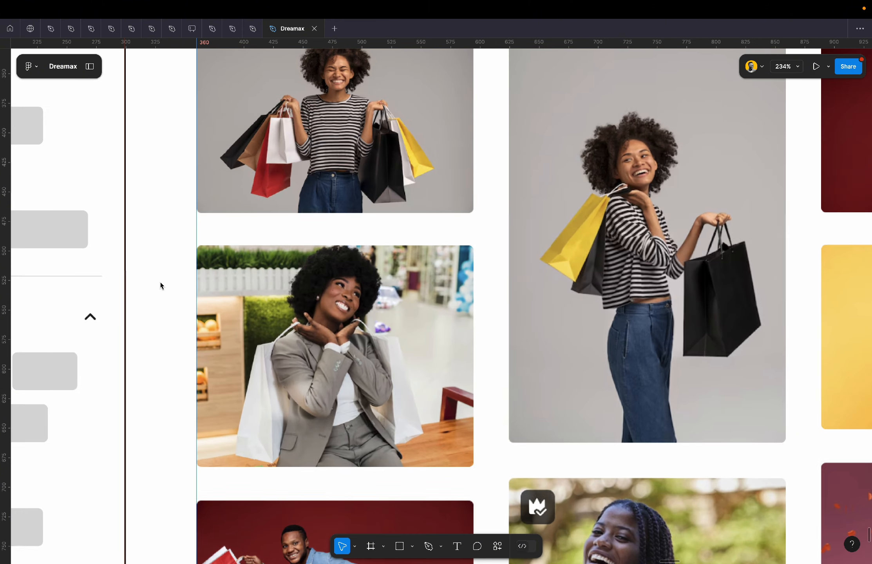
scroll(160, 282, "left", 1)
key("r")
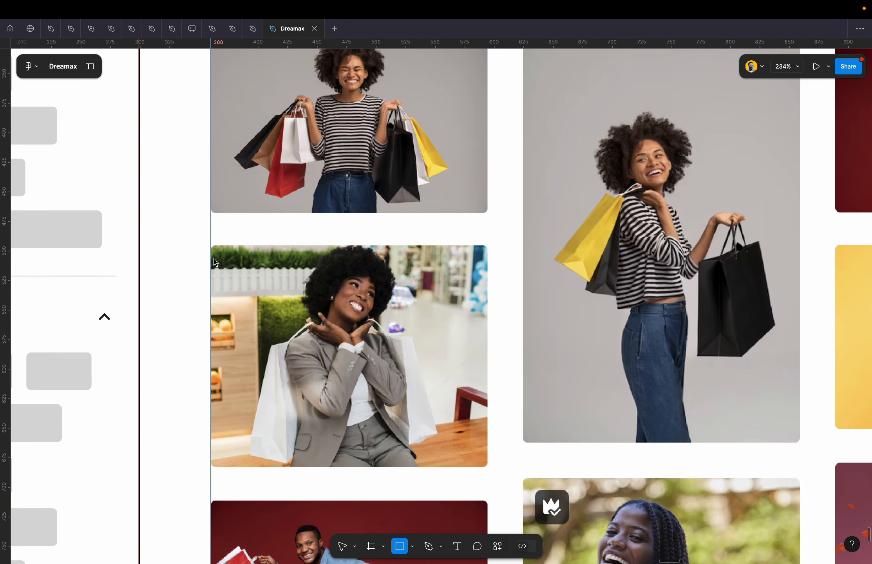
left_click_drag(211, 259, 409, 386)
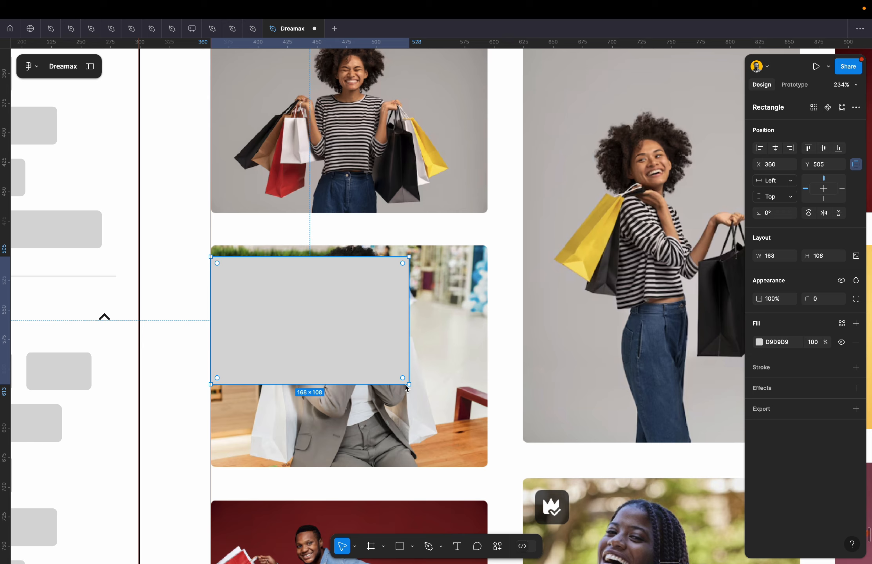
left_click(323, 371)
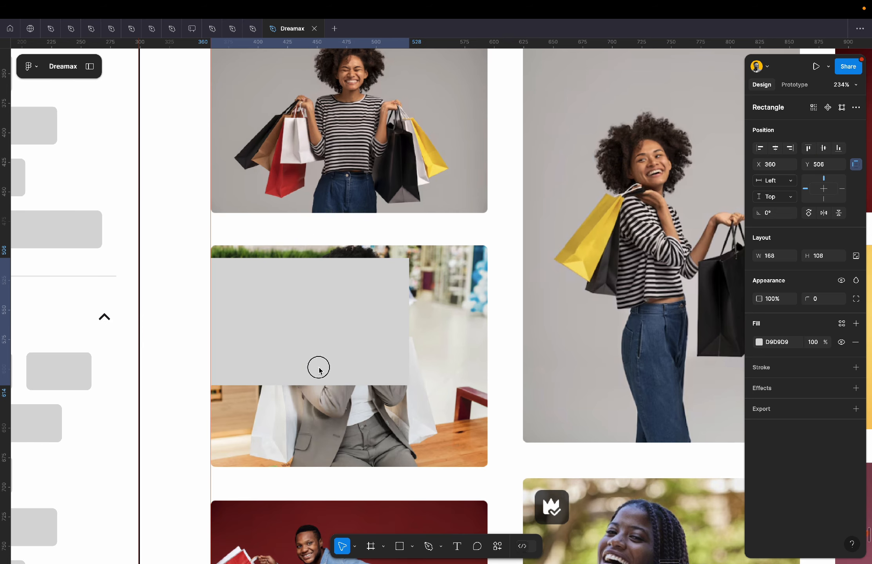
scroll(154, 338, "up", 5)
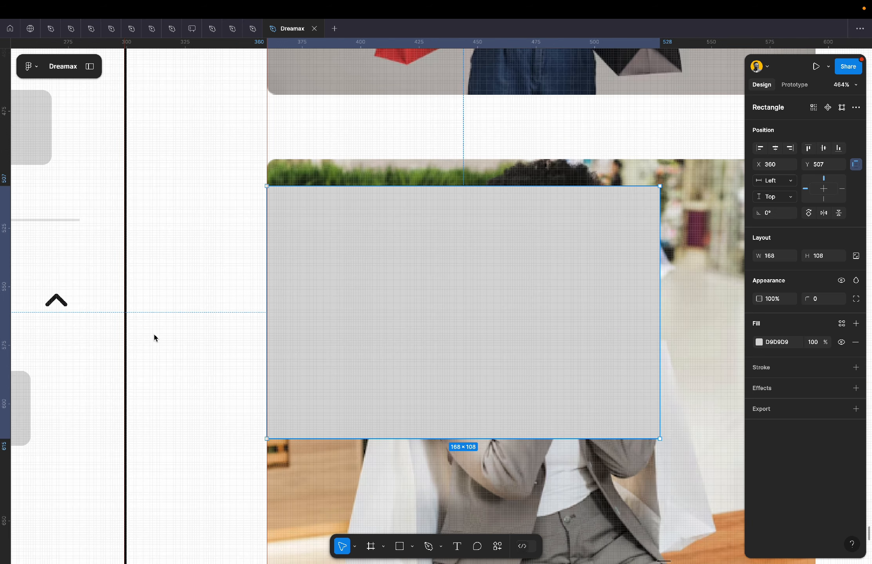
Measure the rectangle's distance to the filter sidebar's border and nudge the rectangle to X 359.
key("alt")
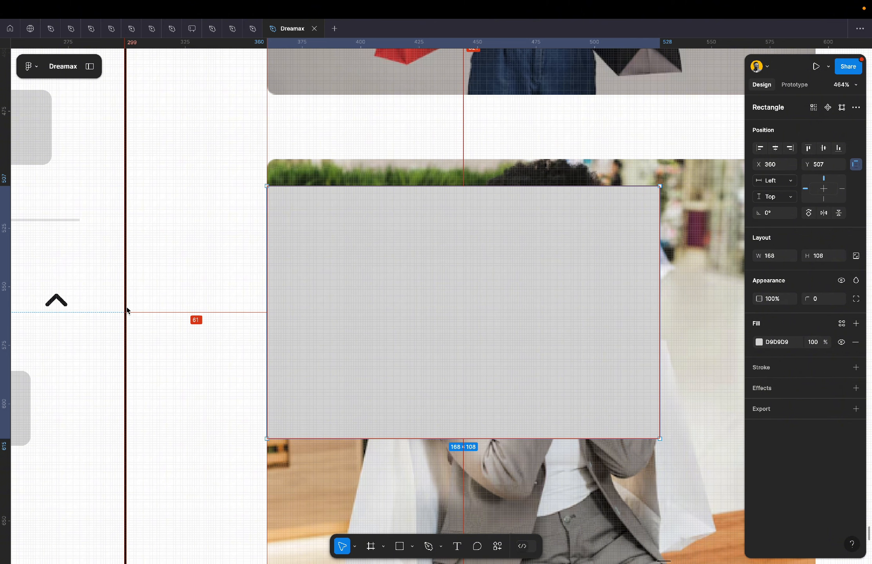
scroll(202, 324, "down", 8)
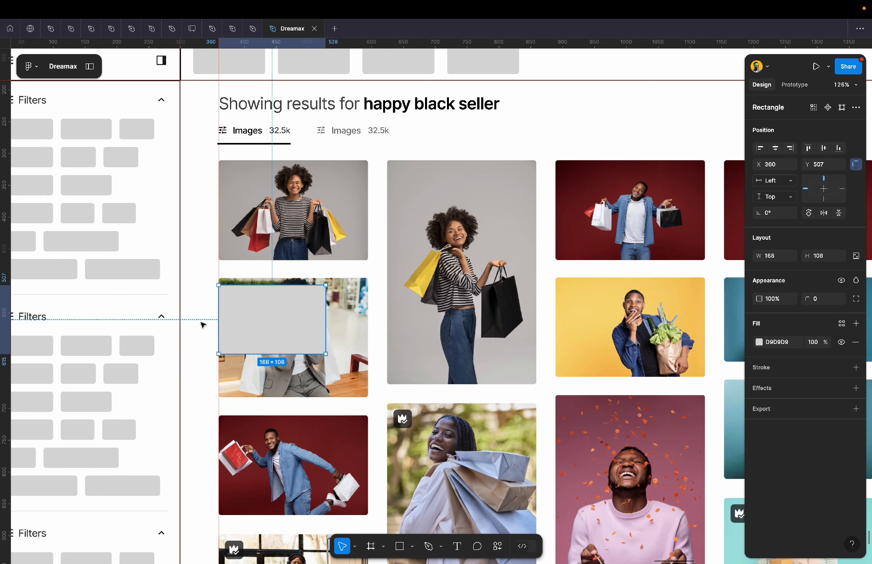
key("Left")
key("alt")
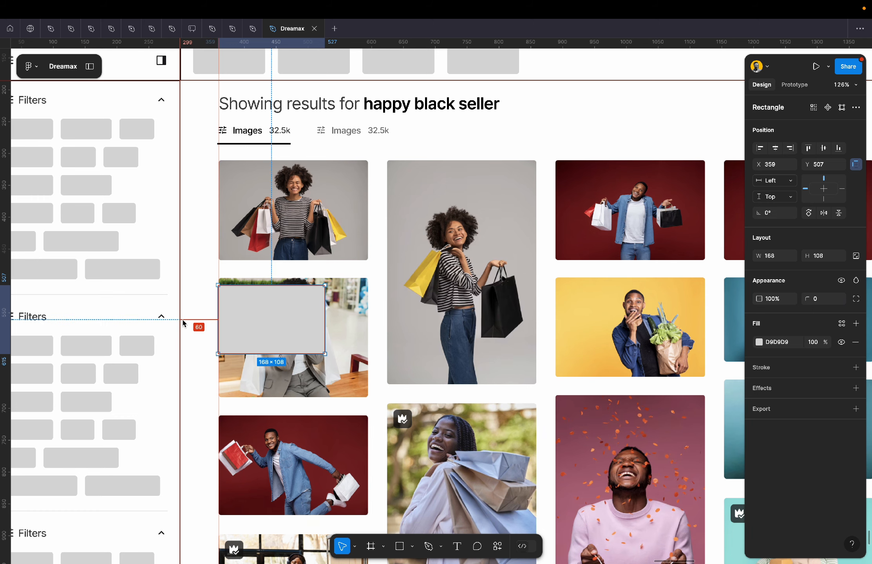
Enlarge the rectangle to about 240 × 190 so it covers the first column's second photo.
scroll(187, 323, "down", 5)
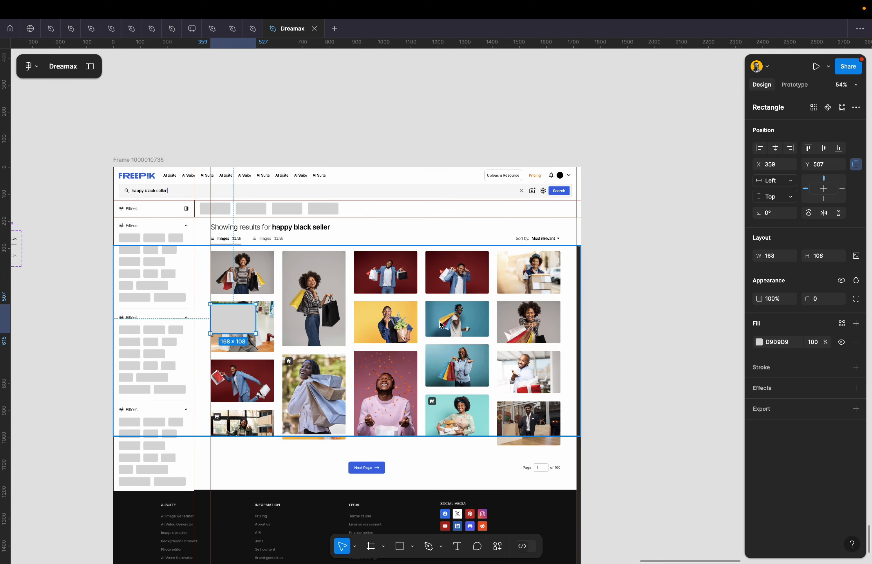
left_click_drag(256, 320, 276, 321)
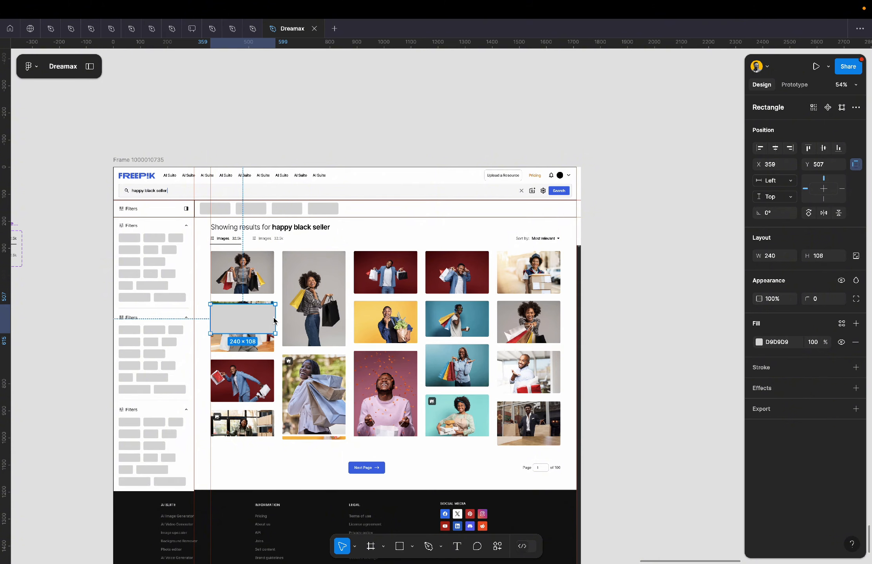
scroll(275, 321, "up", 10)
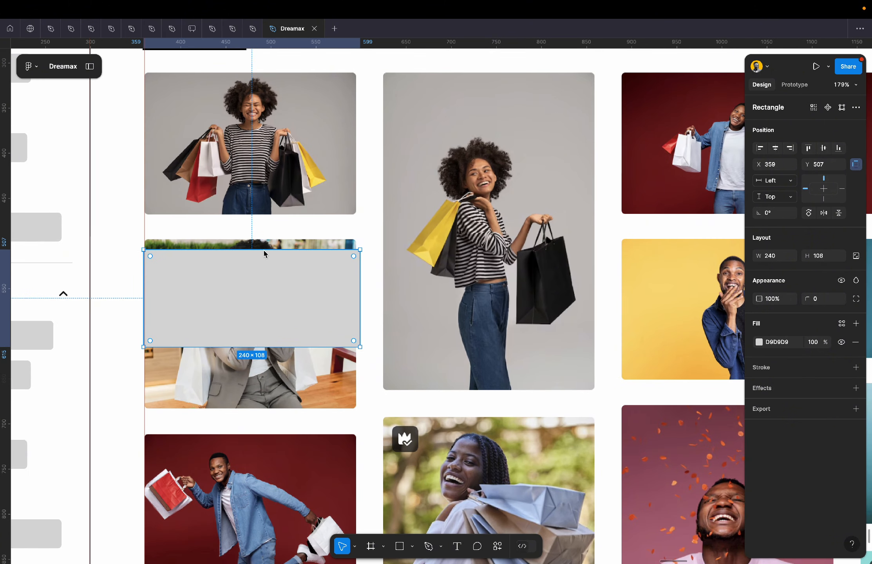
left_click_drag(264, 250, 261, 238)
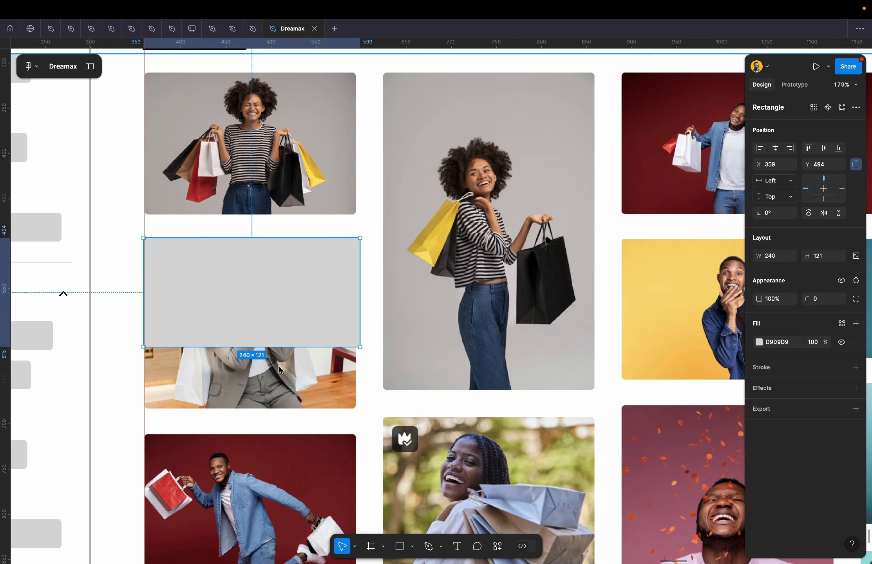
left_click_drag(280, 348, 281, 411)
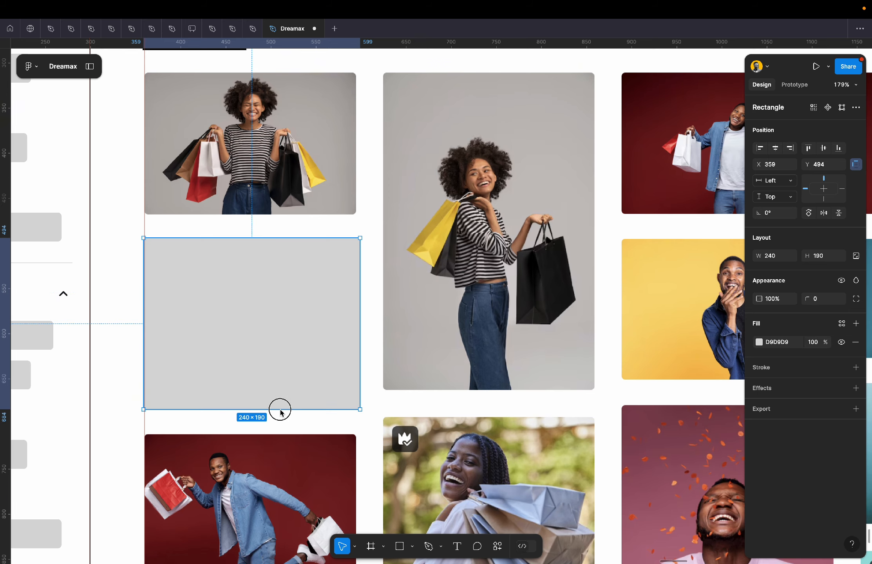
Move the rectangle up over the first column's top photo, placing it at Y 310 below the tabs.
scroll(280, 412, "down", 5)
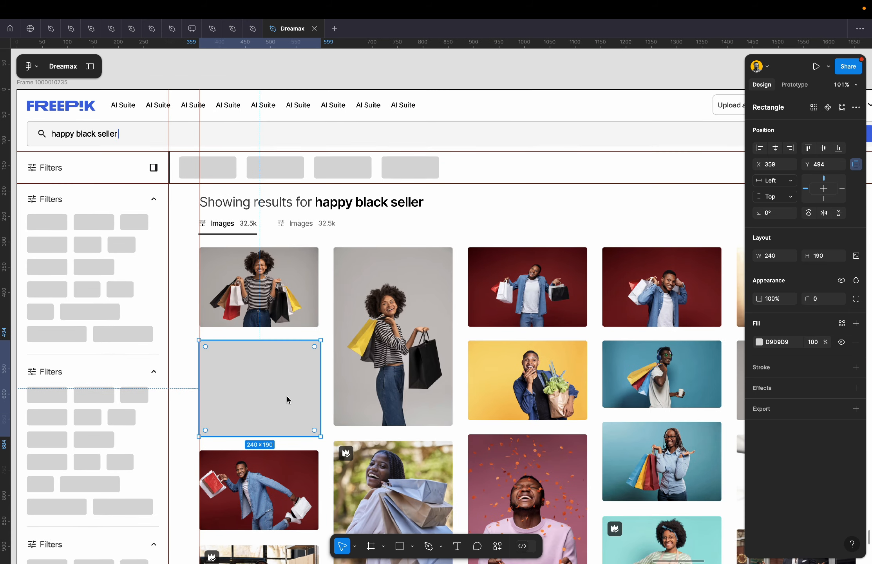
left_click_drag(286, 395, 288, 302)
scroll(288, 302, "up", 5)
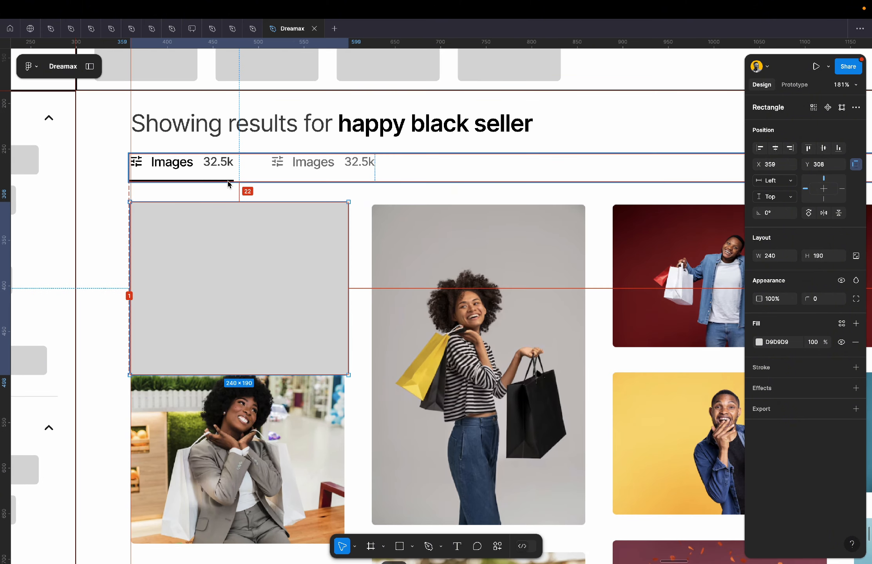
left_click_drag(254, 225, 255, 227)
Try a corner radius of 8 on the rectangle and settle on 4.
left_click(823, 300)
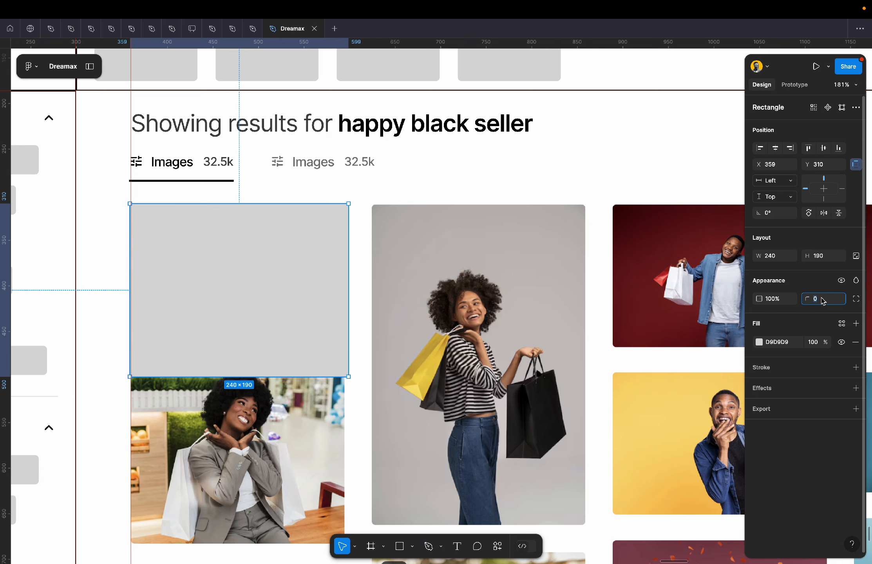
type("8")
key("Return")
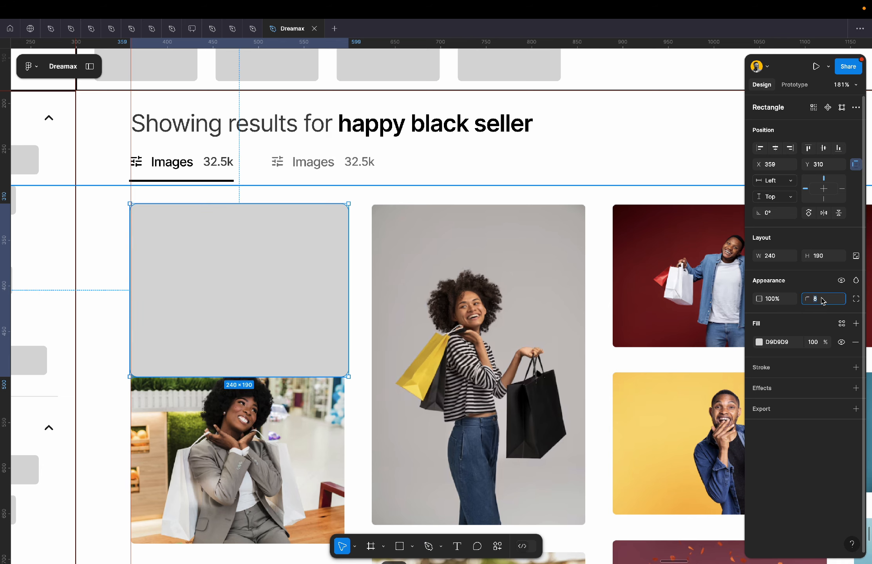
type("4")
key("Return")
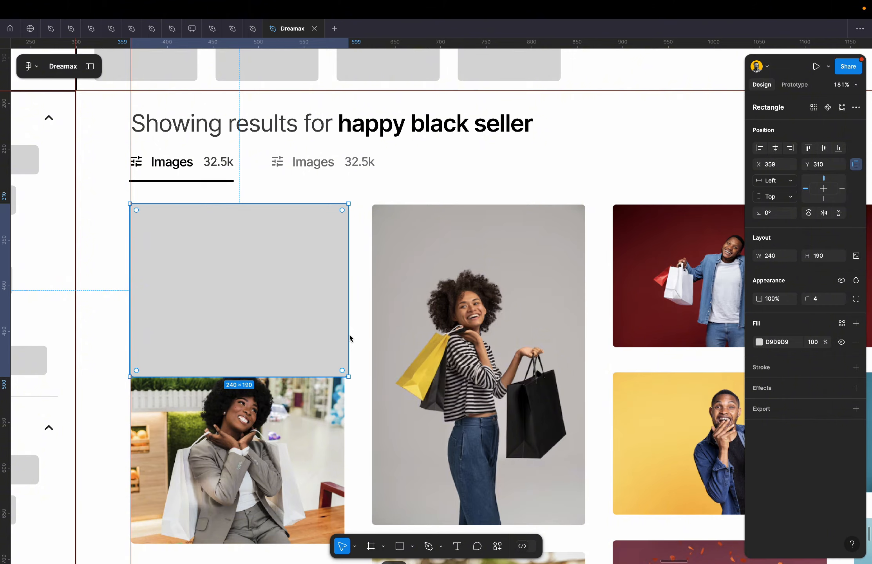
Reduce the rectangle's width to 236 to match the reference photo's right edge.
scroll(350, 338, "down", 3)
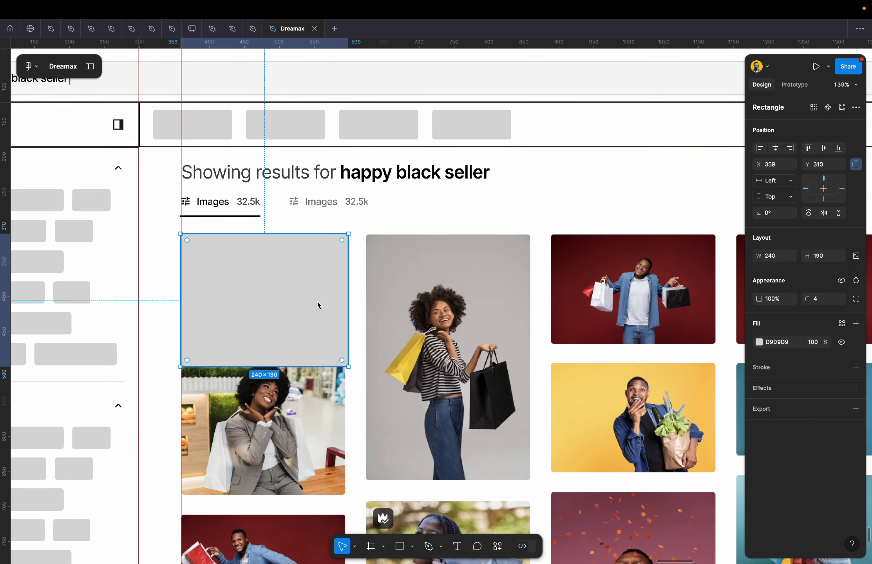
scroll(318, 305, "up", 5)
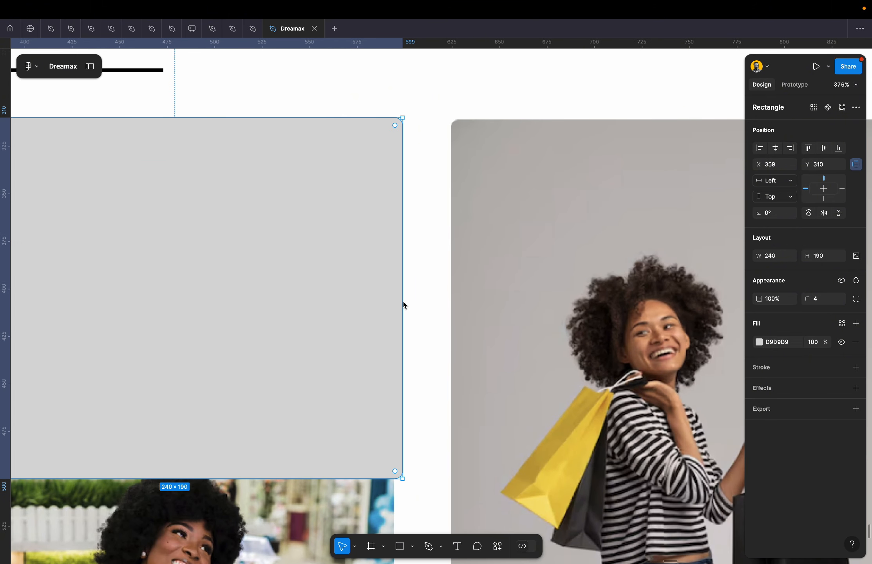
left_click_drag(403, 304, 398, 302)
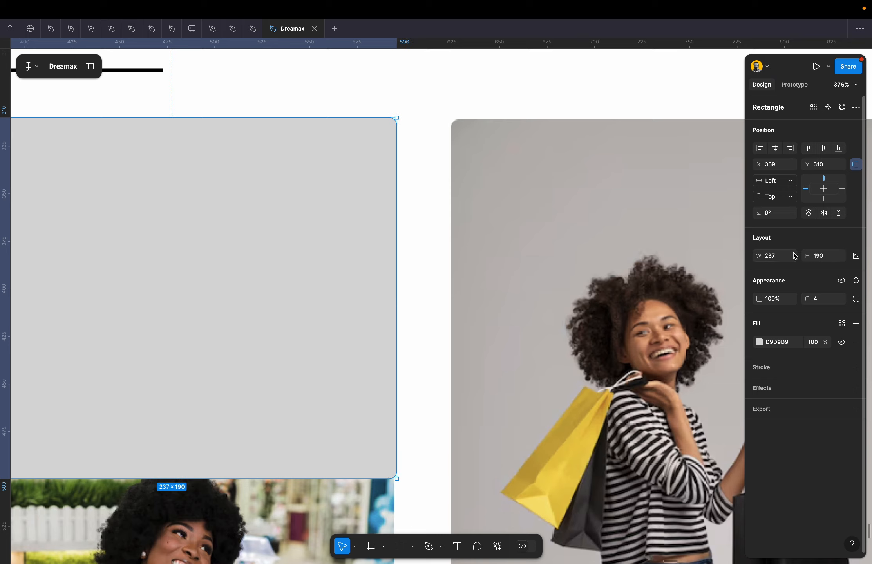
key("Down")
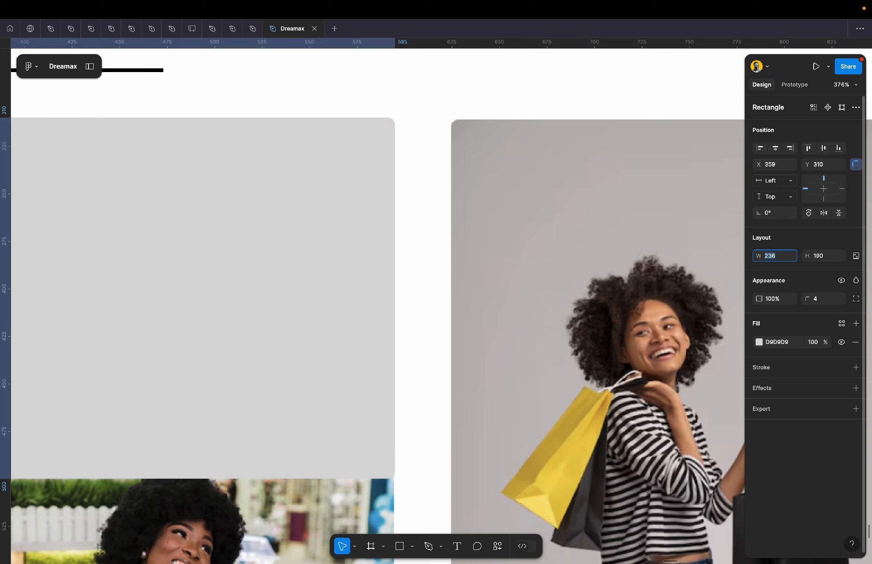
Duplicate the placeholder rectangle over the second column's top photo, aligning the copy's left edge with the photo at X 625.
scroll(429, 254, "down", 5)
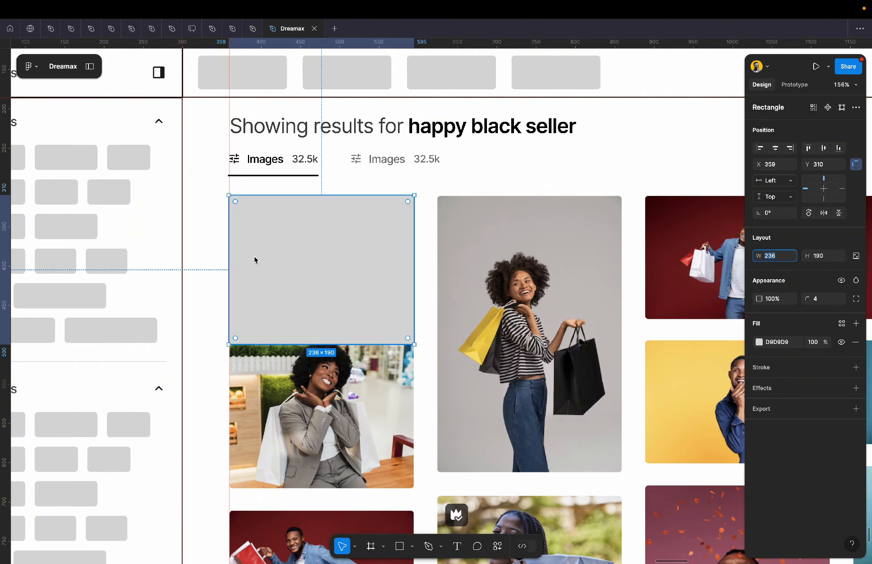
left_click_drag(253, 255, 461, 261)
scroll(428, 258, "up", 6)
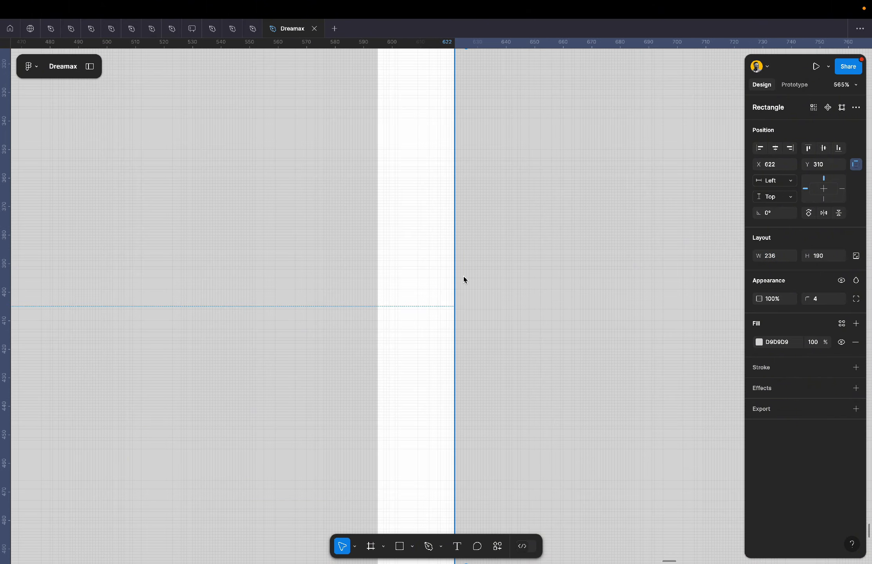
scroll(464, 279, "down", 2)
left_click_drag(439, 288, 444, 286)
key("alt")
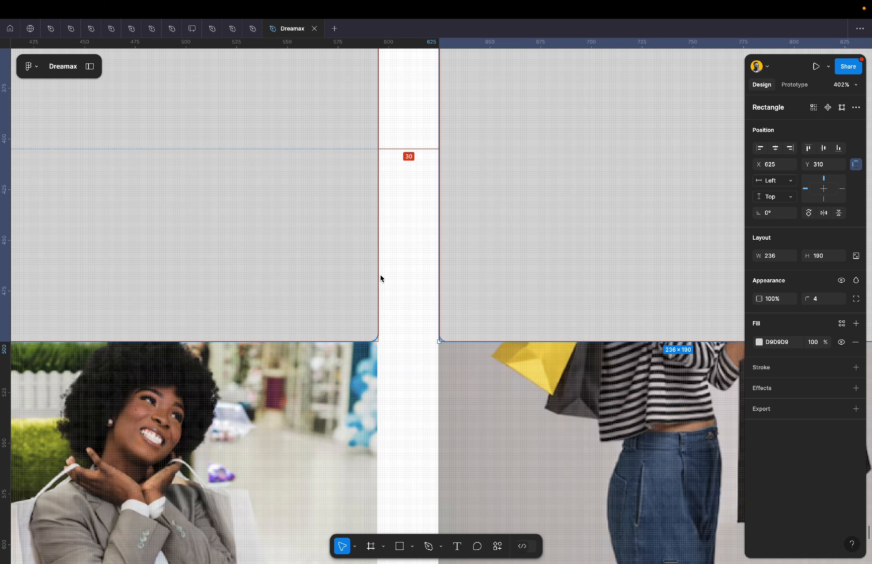
scroll(381, 341, "down", 5)
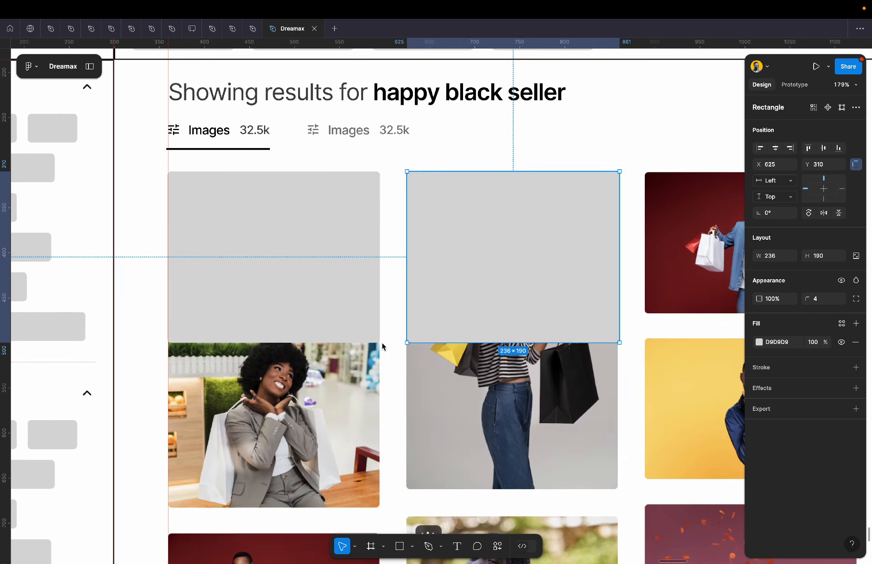
scroll(381, 341, "up", 3)
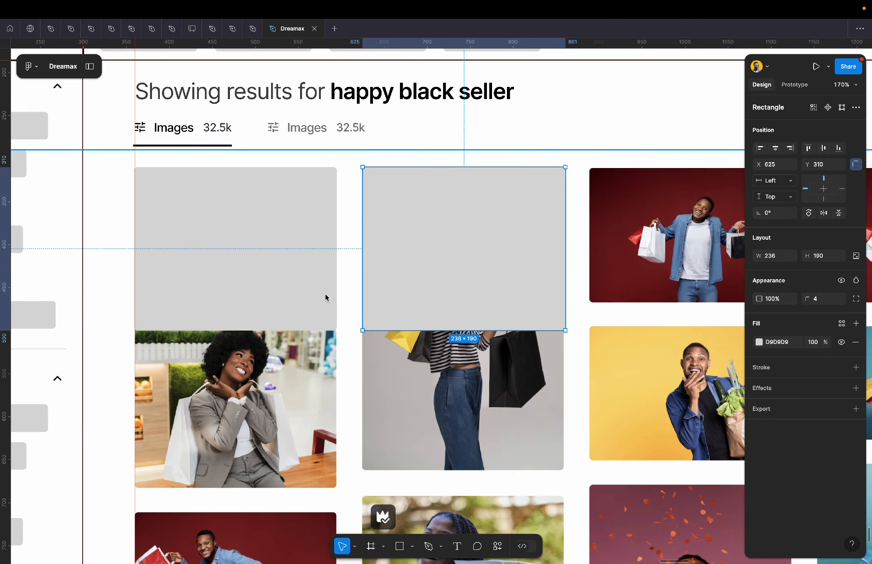
Wrap both placeholder rectangles in a horizontal auto layout frame with a gap of 20.
left_click(301, 255, "shift")
key("shift+a")
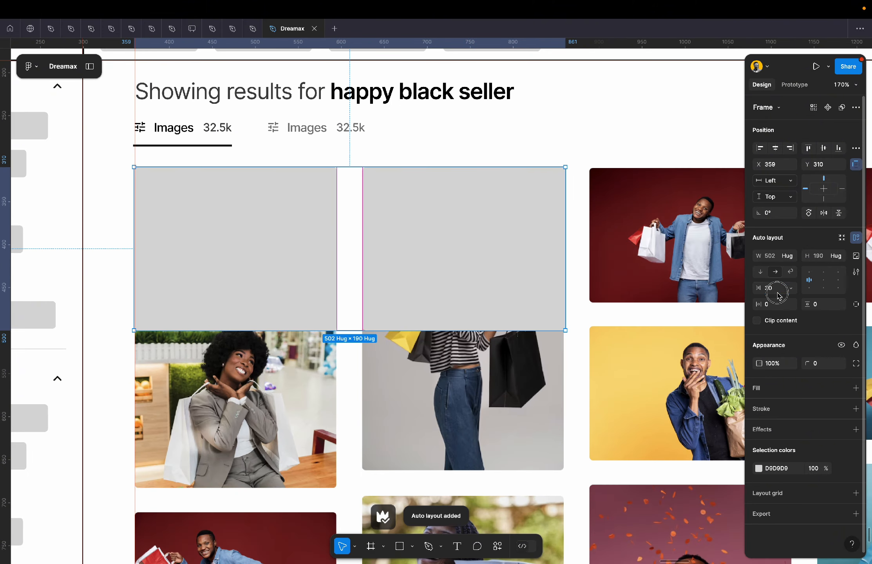
type("20")
key("Return")
Duplicate the second rectangle inside the auto layout frame three times to make a row of five placeholders.
left_click(454, 266)
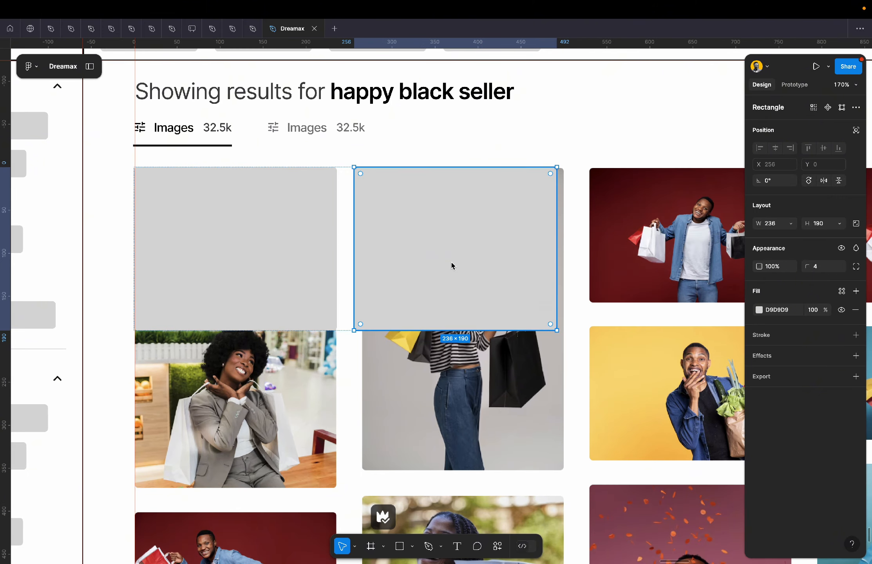
scroll(452, 266, "down", 4)
scroll(452, 266, "right", 5)
key("ctrl+d")
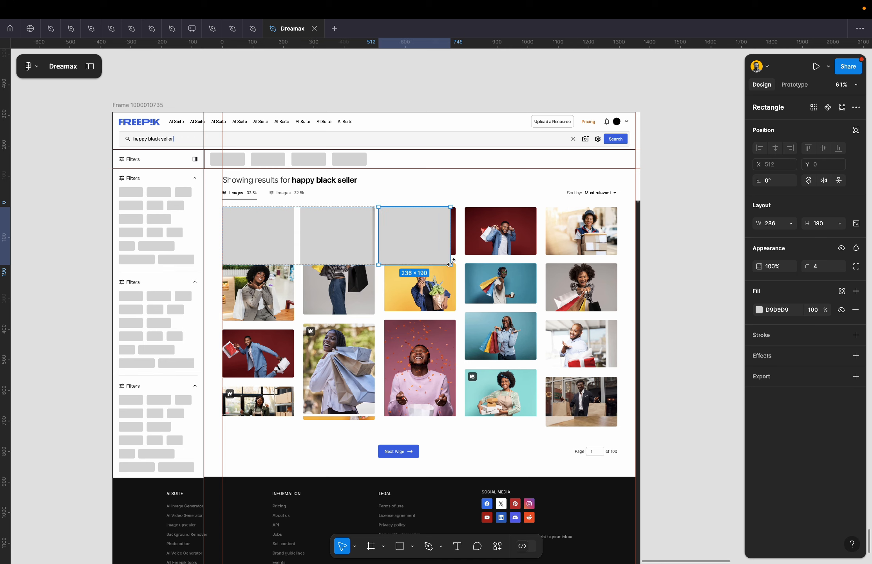
key("ctrl+d")
key("ctrl+d")
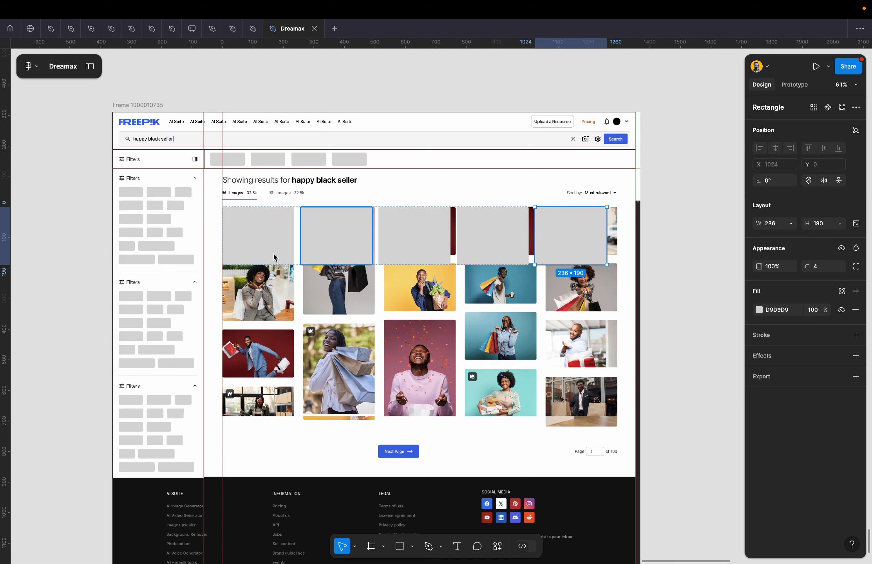
Add a vertical guide at about X 1651 along the right edge of the reference's last photo column.
left_click_drag(8, 220, 618, 248)
scroll(617, 248, "up", 3)
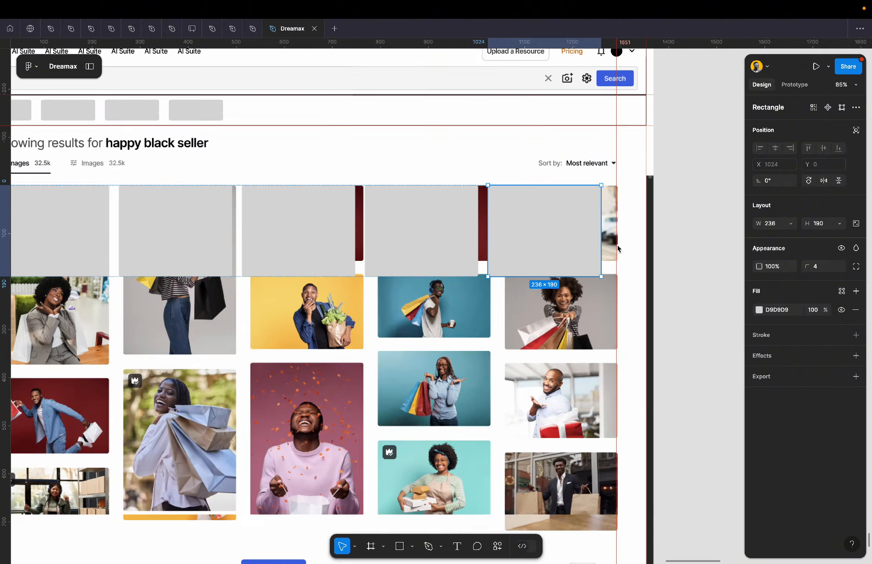
scroll(635, 254, "right", 3)
scroll(634, 255, "up", 1)
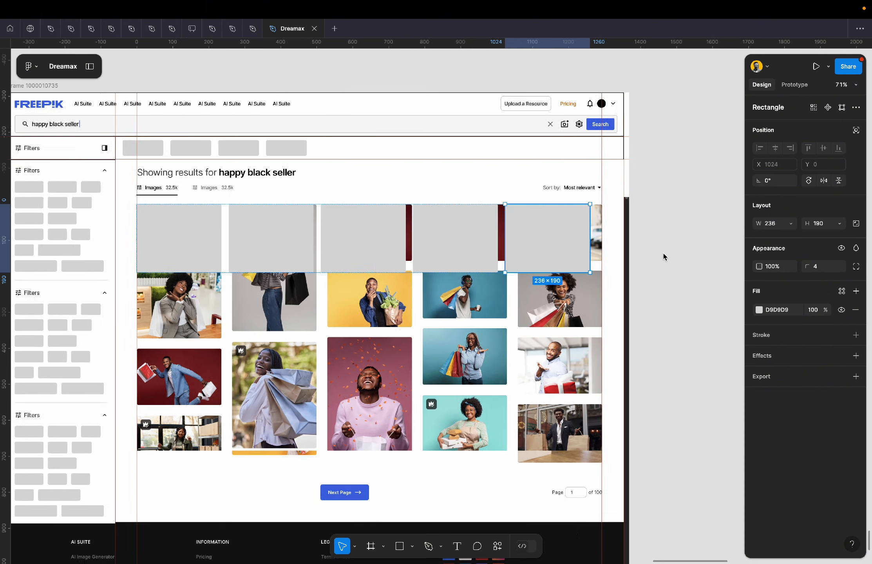
key("shift+2")
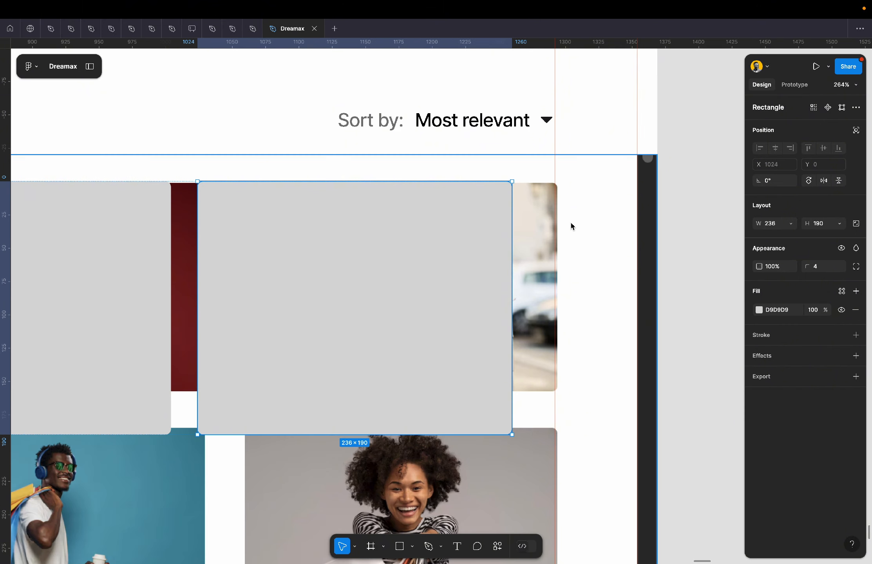
Draw a spacer rectangle about 60 × 63 in the page's right margin and move the vertical guide to its left edge at 1653.
key("r")
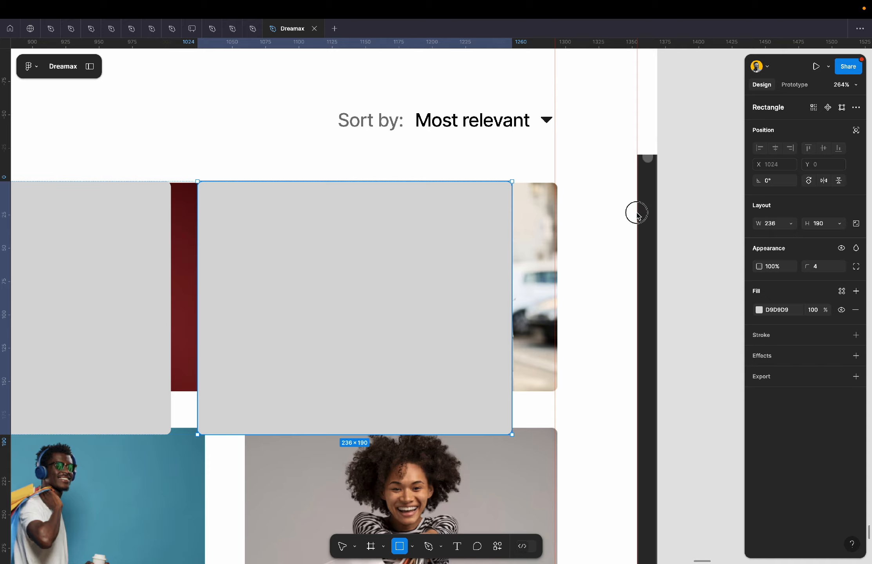
mouse_move(638, 213)
left_mouse_down()
mouse_move(572, 297)
mouse_move(558, 297)
left_mouse_up()
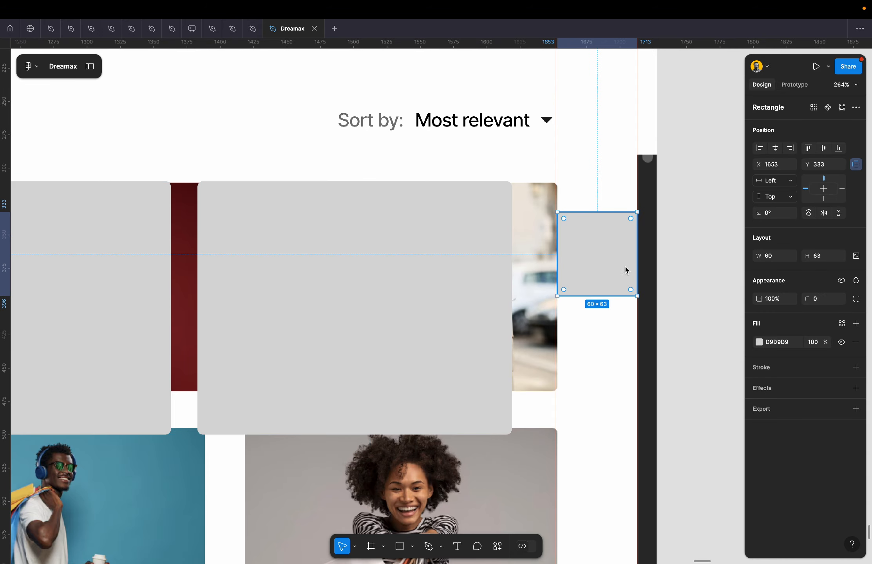
left_click_drag(614, 266, 616, 263)
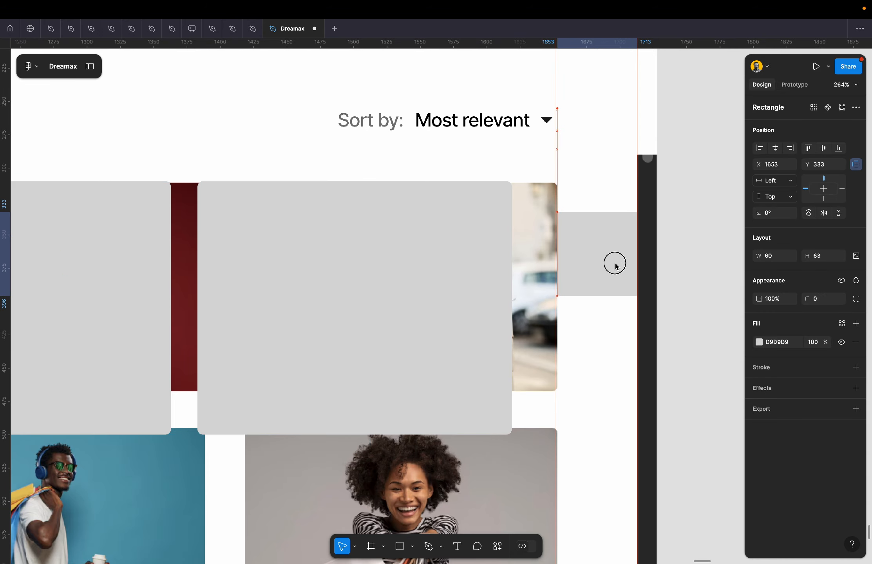
scroll(616, 263, "up", 5)
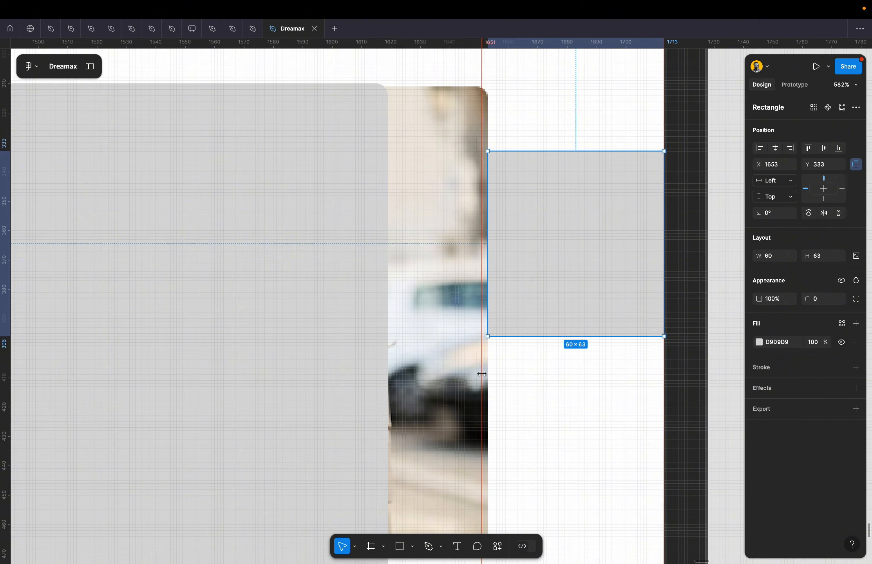
left_click_drag(481, 378, 487, 378)
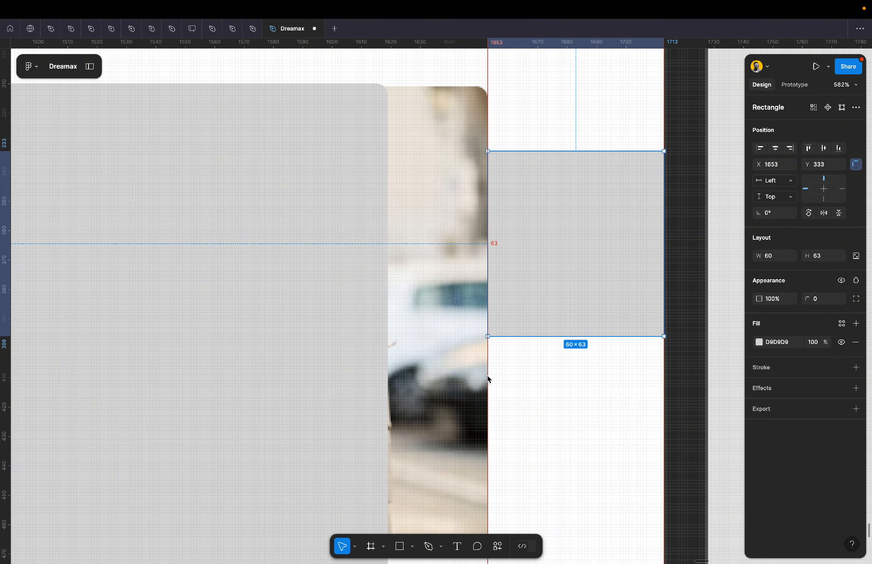
Widen the placeholder row's frame to 1294 so its right edge meets the guide at 1653.
scroll(488, 379, "down", 5)
left_click(383, 368)
scroll(383, 370, "down", 2)
scroll(384, 371, "up", 1)
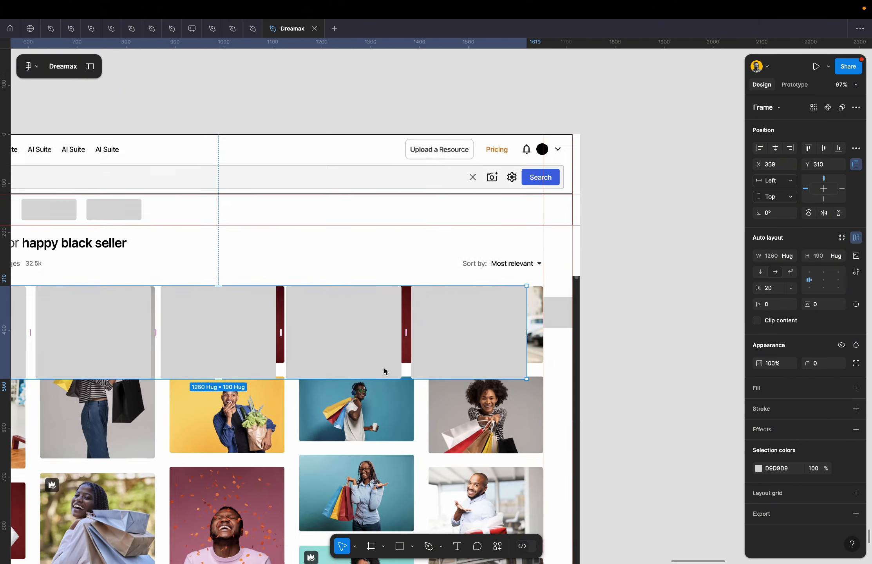
scroll(385, 371, "left", 2)
scroll(386, 371, "right", 4)
scroll(385, 372, "up", 3)
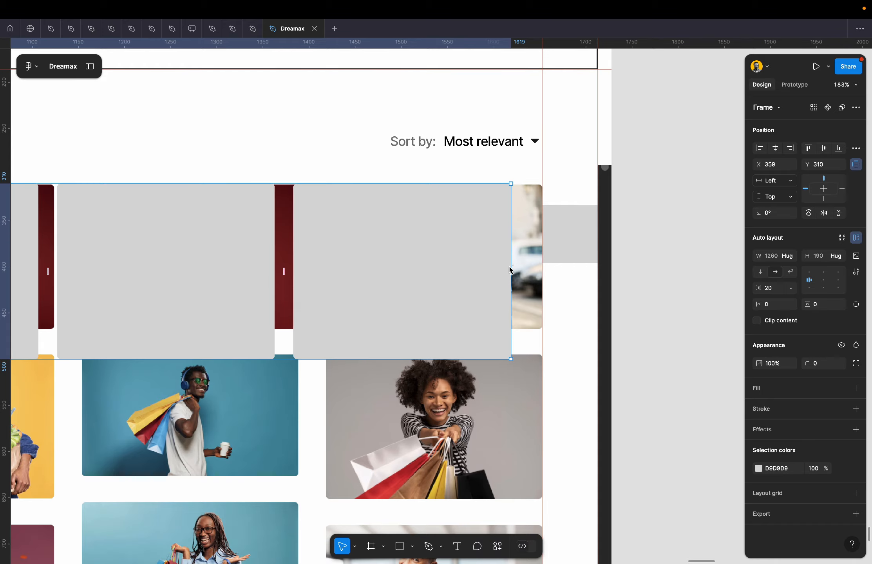
left_click_drag(522, 270, 543, 269)
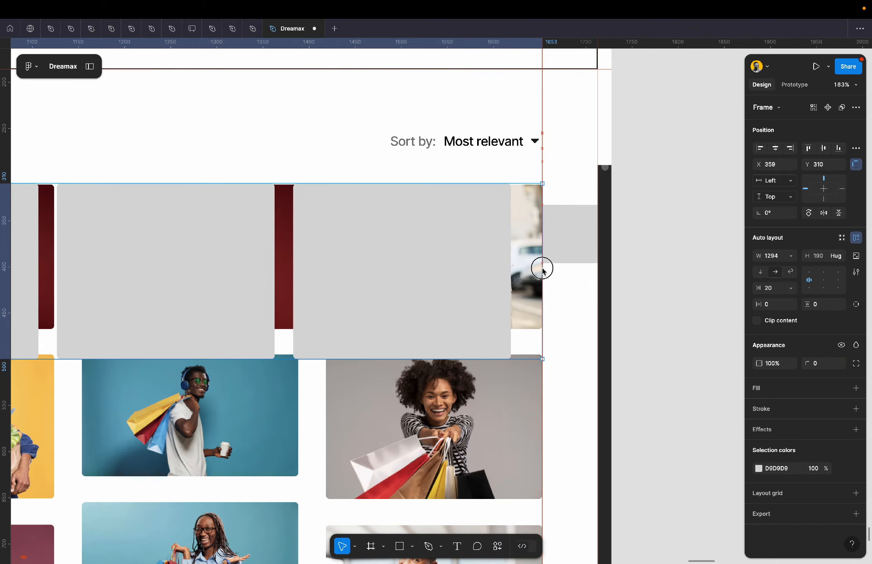
Set all five rectangles in the row to Fill container width.
scroll(542, 271, "up", 5)
scroll(544, 272, "down", 4)
scroll(543, 270, "up", 3)
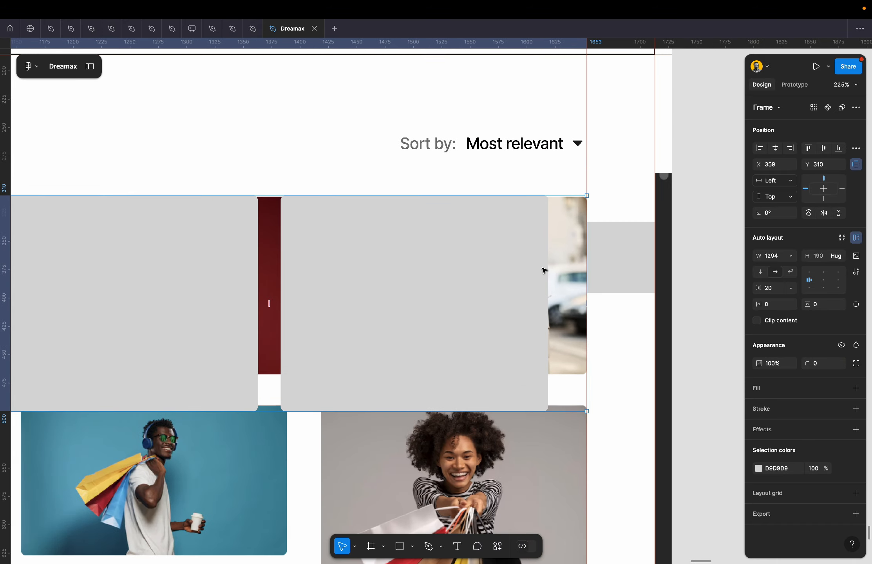
scroll(543, 271, "down", 1)
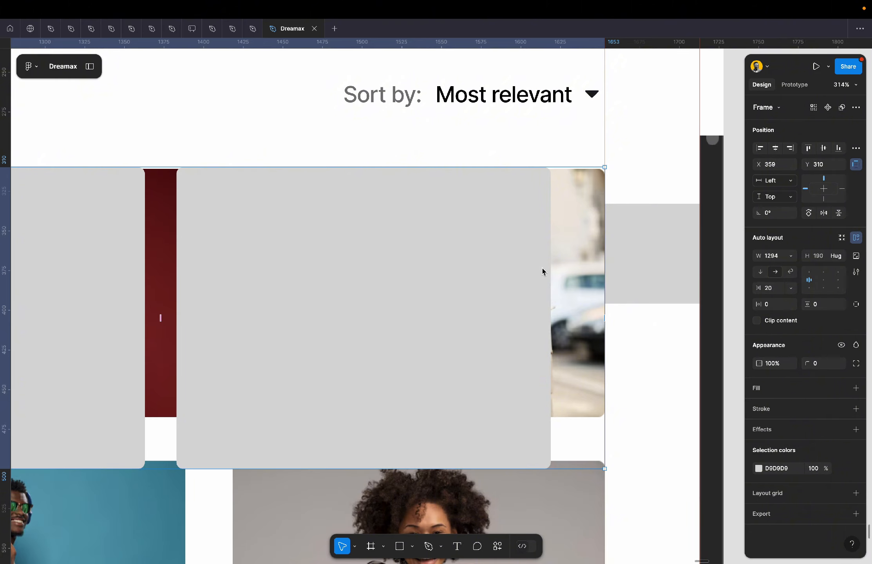
key("Return")
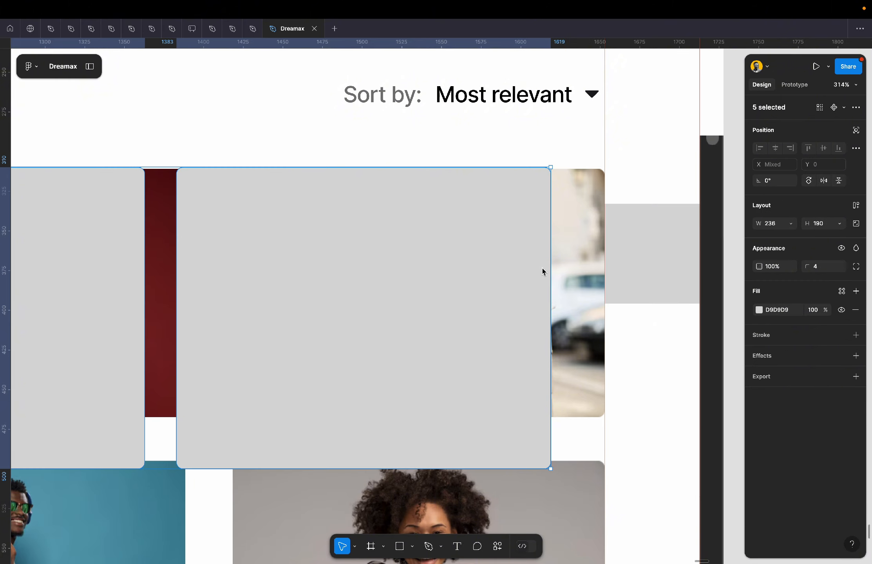
left_click(790, 223)
left_click(796, 235)
scroll(502, 224, "down", 5)
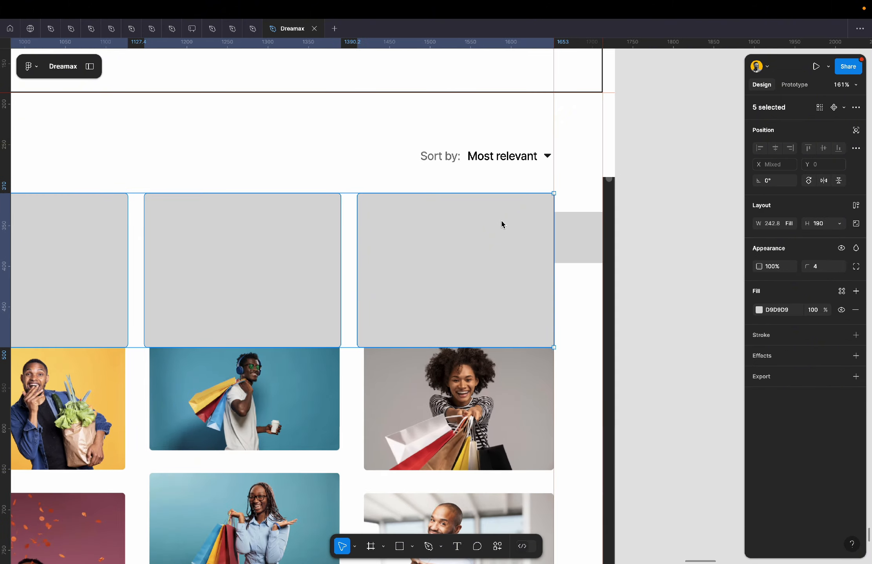
Switch the five rectangles' width from Fill container to Fixed width.
left_click(790, 223)
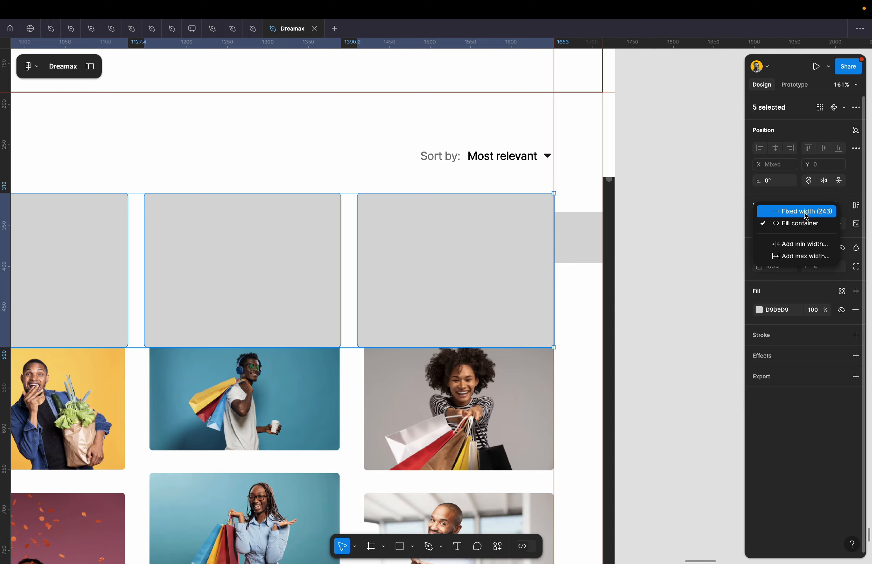
left_click(805, 216)
left_click(658, 253)
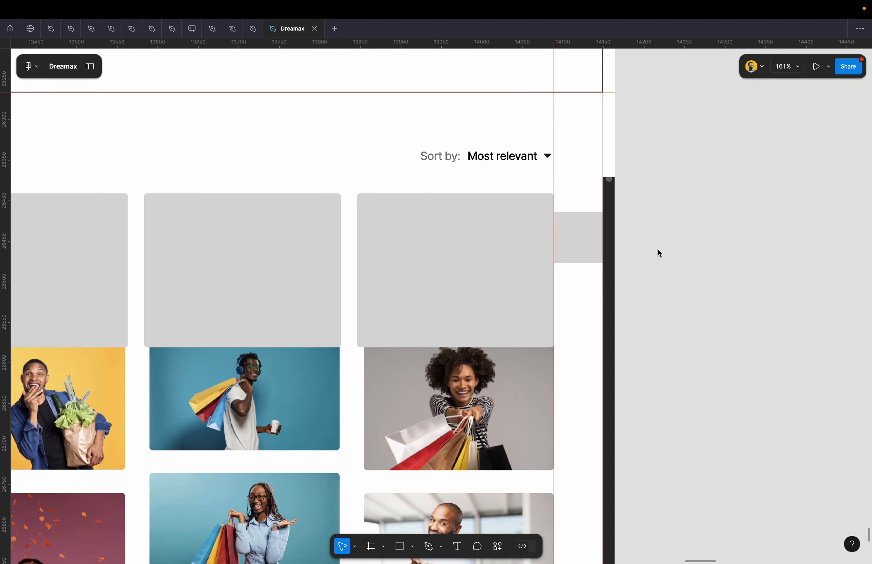
Keep the row frame at a fixed width of 1294 and set its auto layout direction to Wrap.
scroll(483, 246, "down", 5)
scroll(481, 245, "left", 2)
left_click(481, 246)
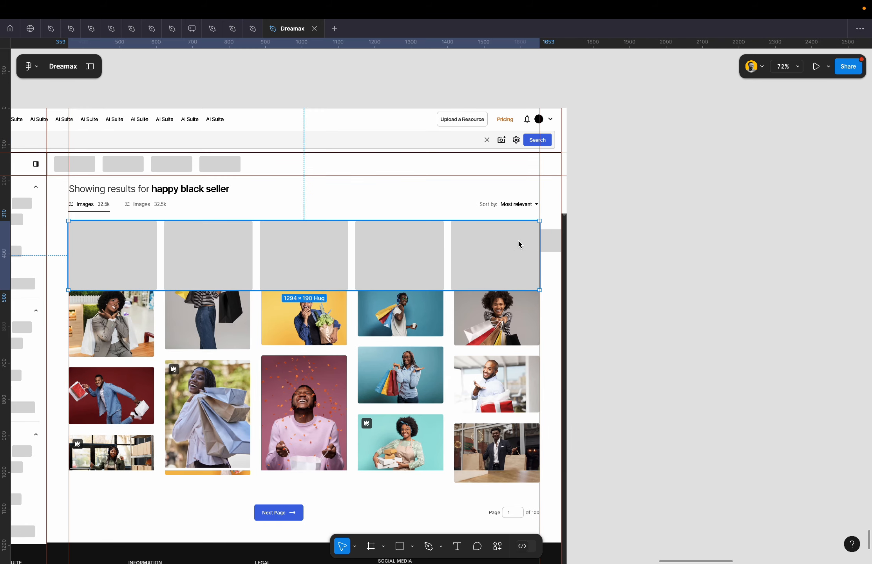
left_click(794, 257)
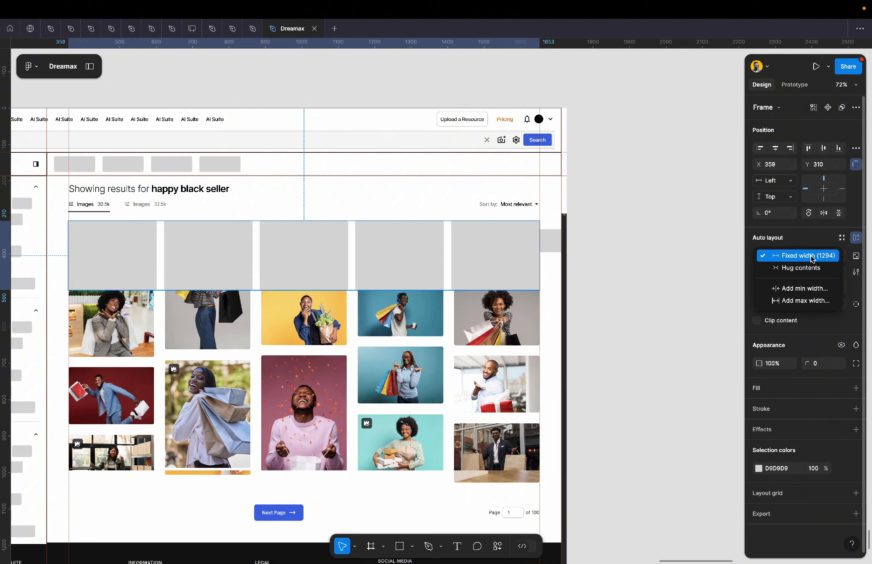
left_click(811, 256)
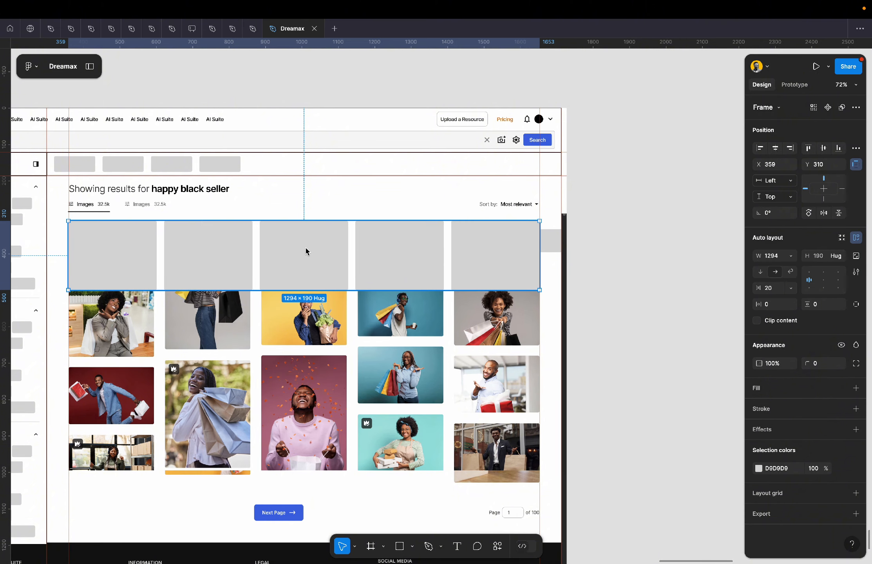
scroll(473, 243, "left", 5)
scroll(473, 243, "down", 1)
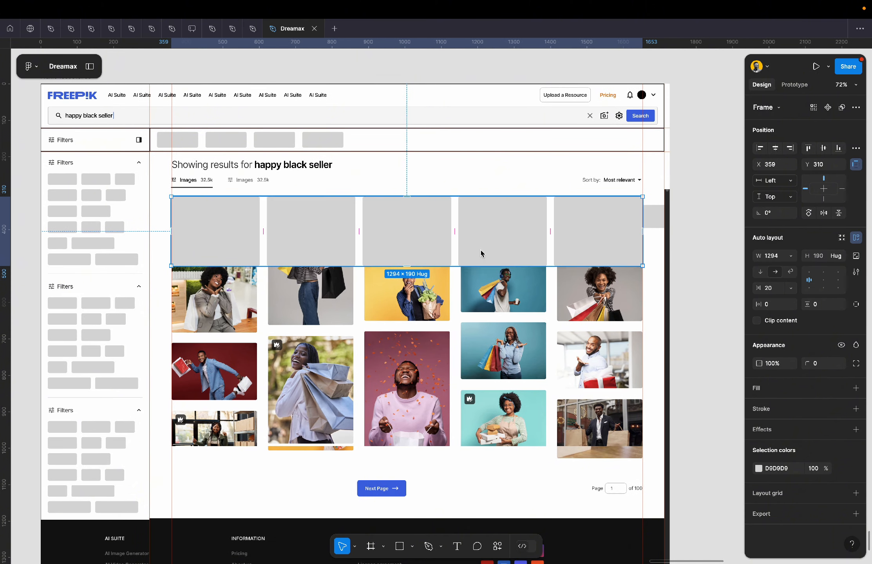
left_click(792, 272)
Duplicate the row's last rectangle repeatedly until the wrapping frame holds four full rows of five placeholders.
left_click(601, 228)
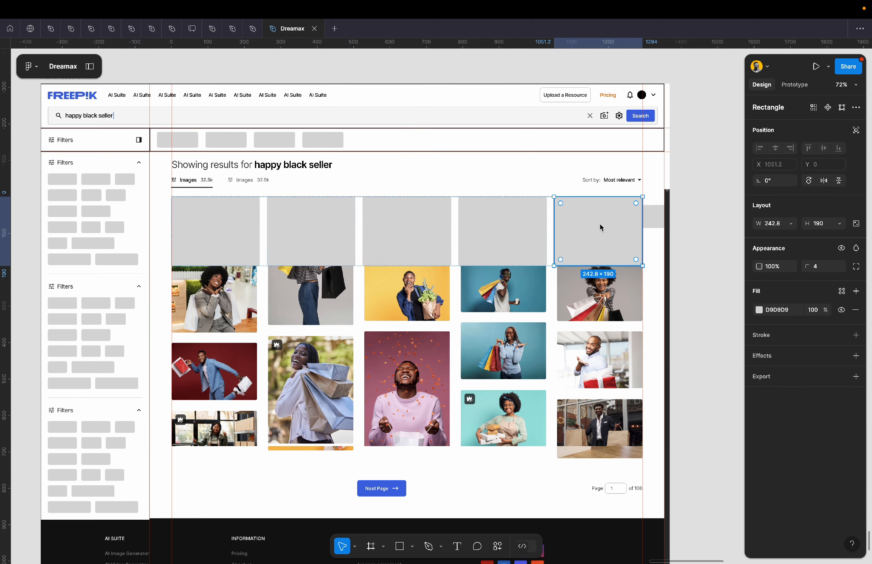
key("super+d")
key("super+d")
key("super+d")
key("super+d")
key("super+d")
key("super+d")
key("super+d")
key("super+d")
key("super+d")
key("super+d")
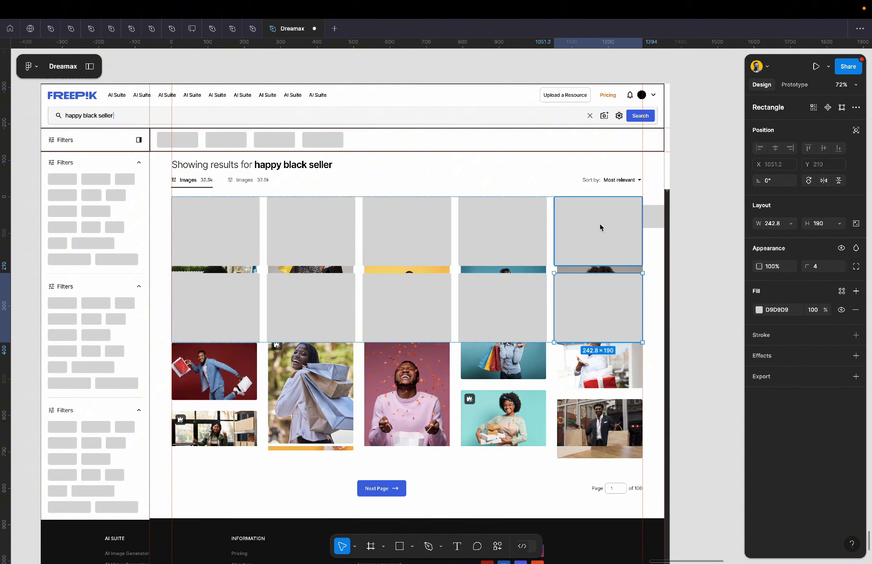
key("super+d")
key("super+d")
key("super+d")
key("super+d")
key("super+d")
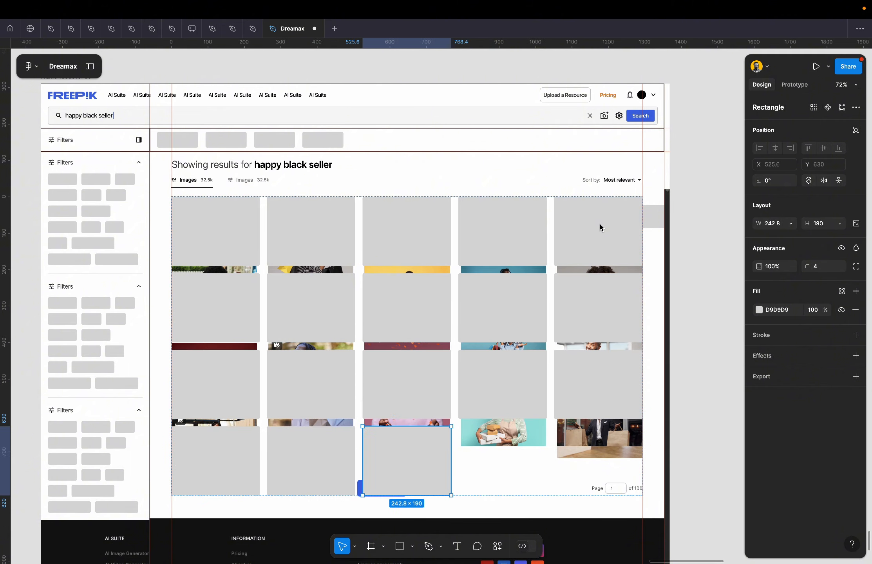
left_click(689, 255)
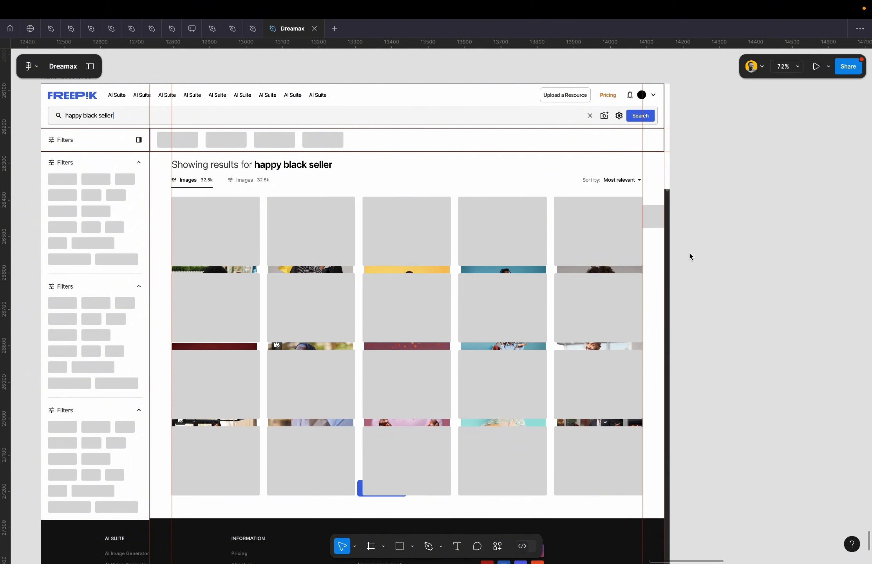
scroll(463, 234, "down", 5)
scroll(465, 234, "down", 1)
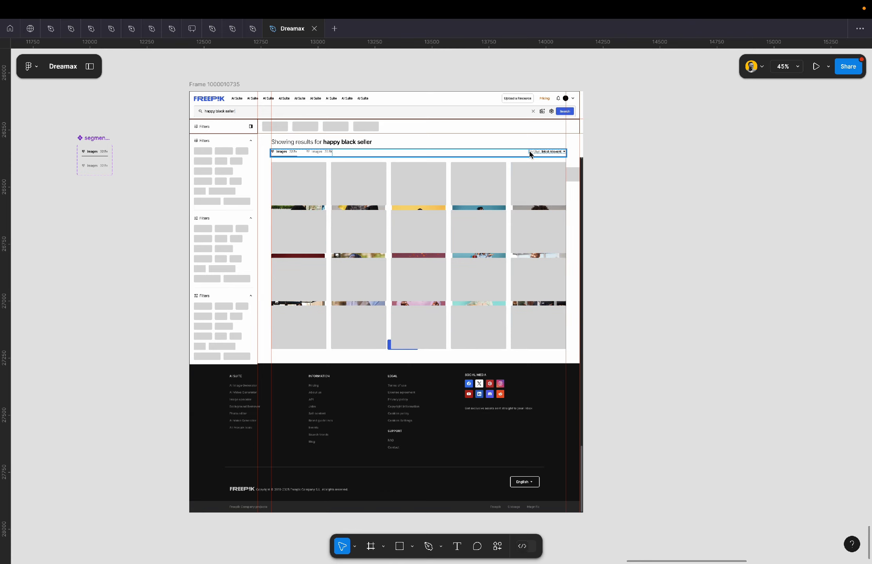
left_click(515, 143)
left_click_drag(414, 148, 694, 173)
key("ctrl+z")
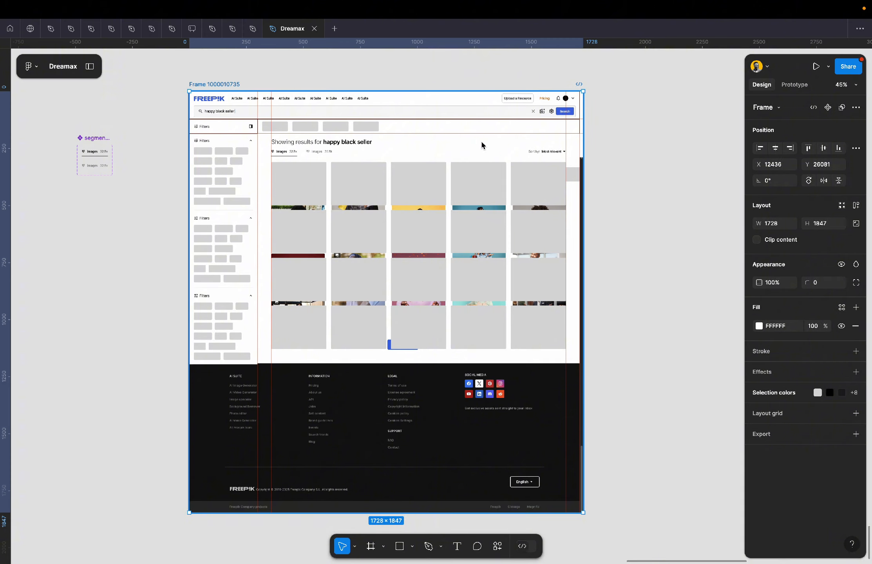
left_click_drag(386, 144, 670, 152)
key("ctrl+z")
key("Delete")
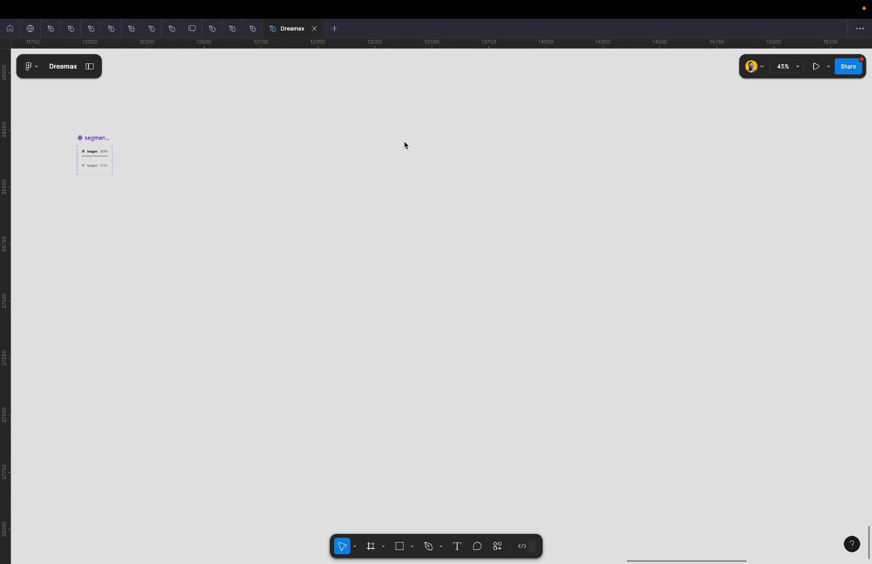
key("ctrl+z")
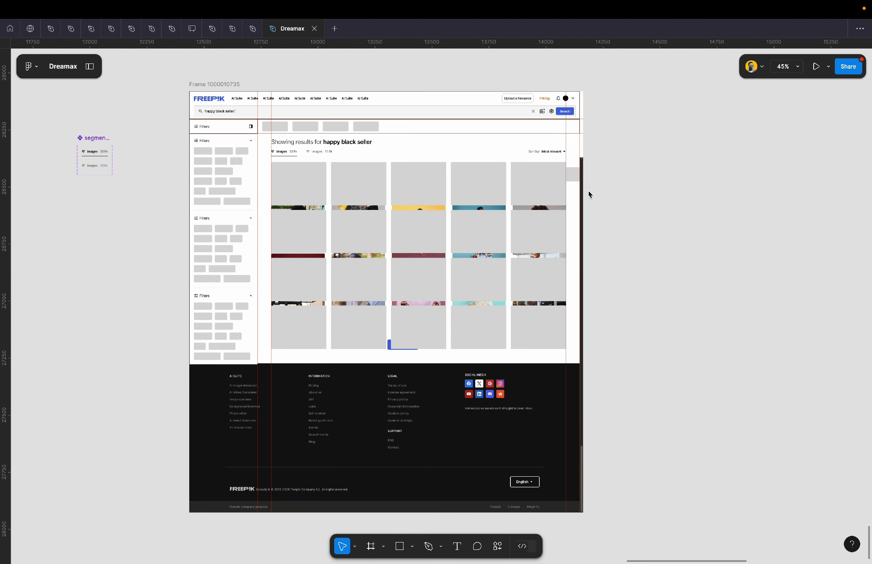
Move the photo grid reference screenshot out of the page frame onto the empty canvas beside it.
left_click(498, 148)
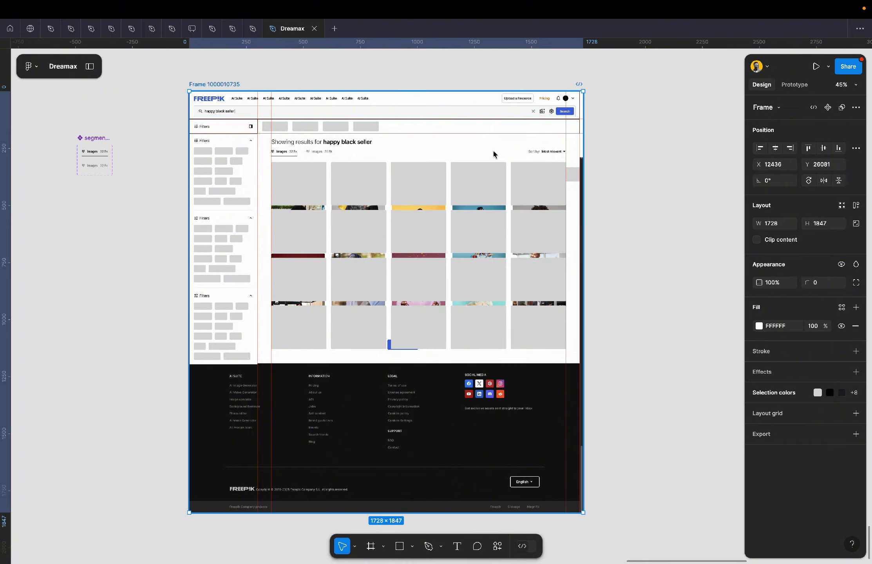
scroll(575, 213, "up", 5)
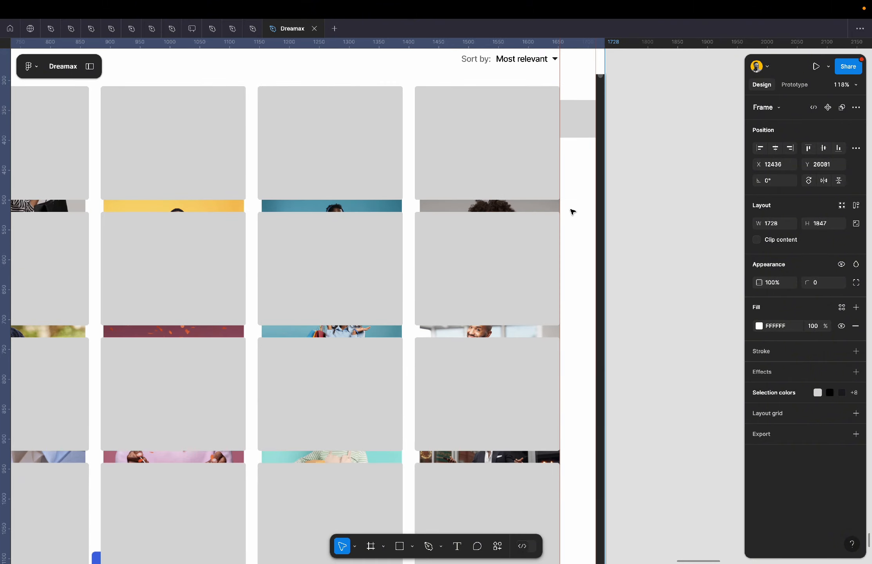
left_click(576, 215)
scroll(576, 216, "down", 10)
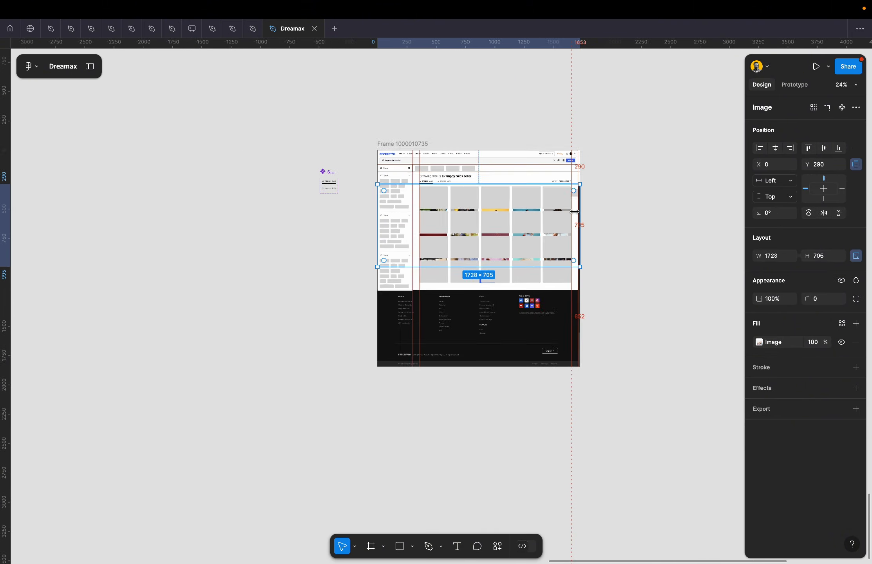
scroll(577, 215, "up", 6)
left_click_drag(577, 214, 775, 213)
scroll(462, 221, "down", 2)
scroll(462, 221, "down", 4)
scroll(463, 222, "right", 3)
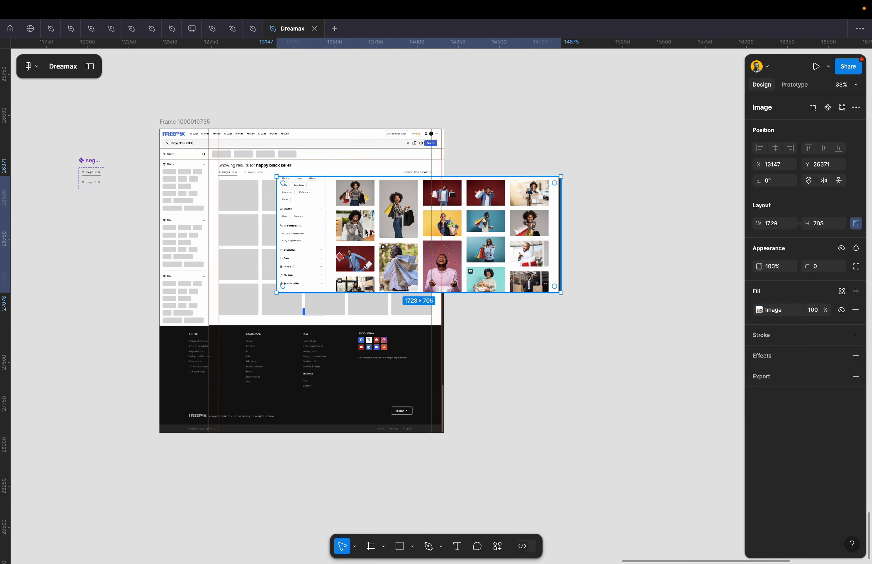
left_click_drag(364, 229, 541, 228)
left_click(504, 142)
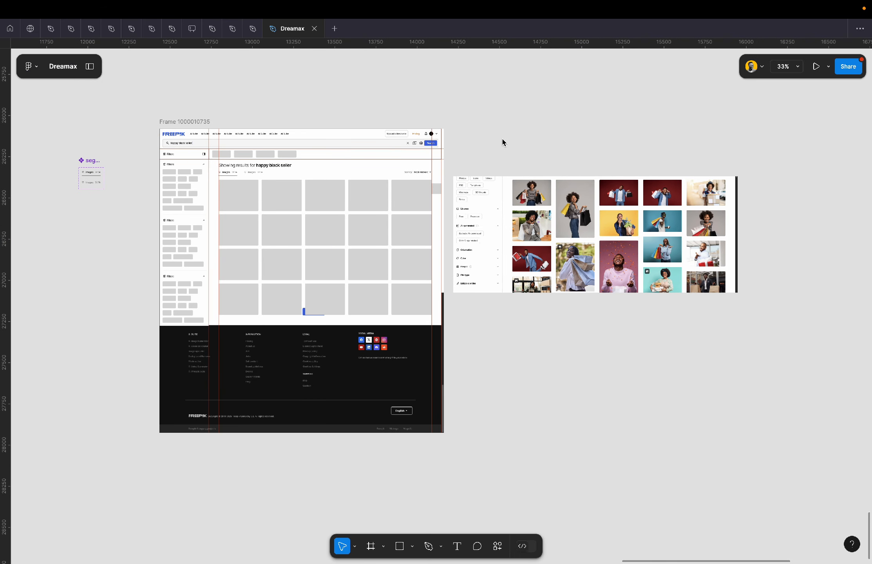
Delete the stray grey rectangle beyond the outer edge of the placeholder grid.
left_click(437, 192)
key("Delete")
scroll(438, 192, "left", 2)
scroll(438, 191, "up", 5)
scroll(438, 191, "down", 3)
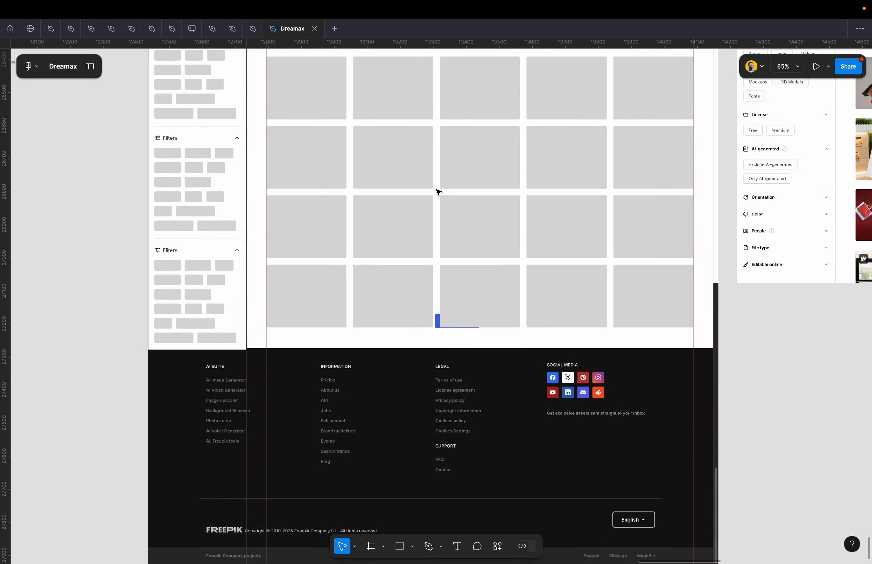
Move the footer reference screenshot down to Y 1145, keeping its X position at 0.
left_click(445, 360)
scroll(444, 358, "down", 3)
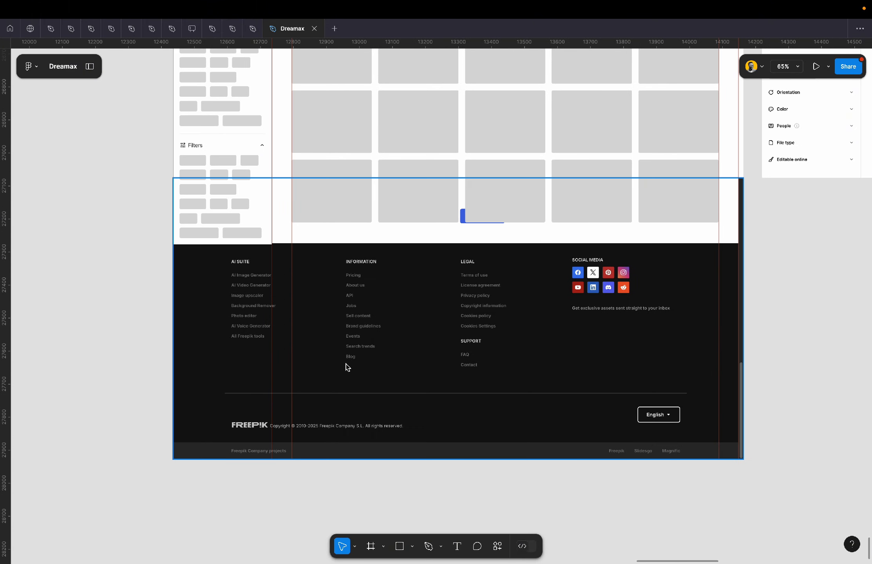
scroll(504, 232, "down", 2)
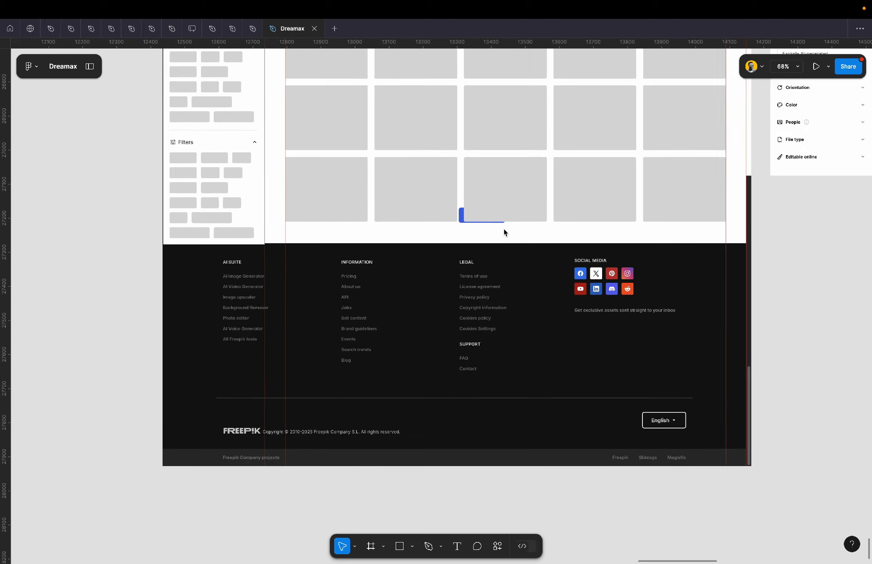
left_click(579, 230)
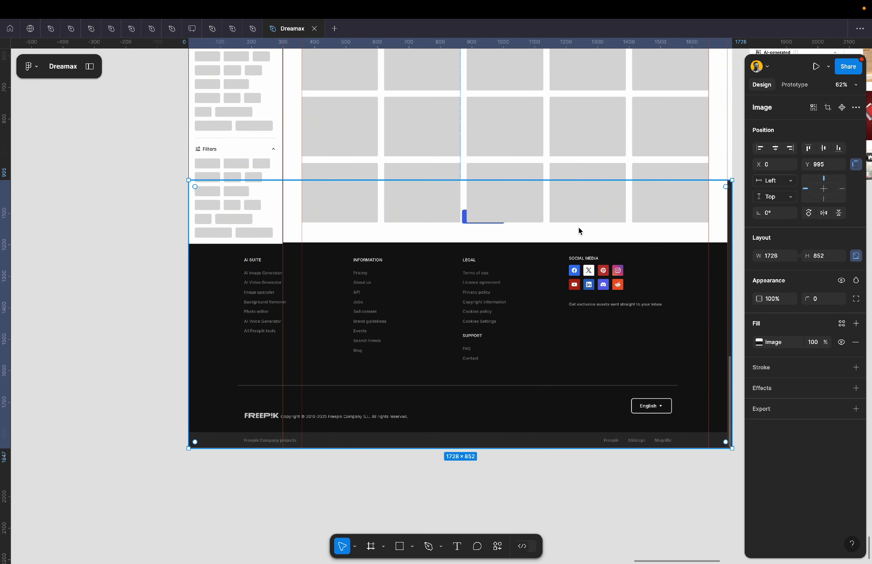
key("Escape")
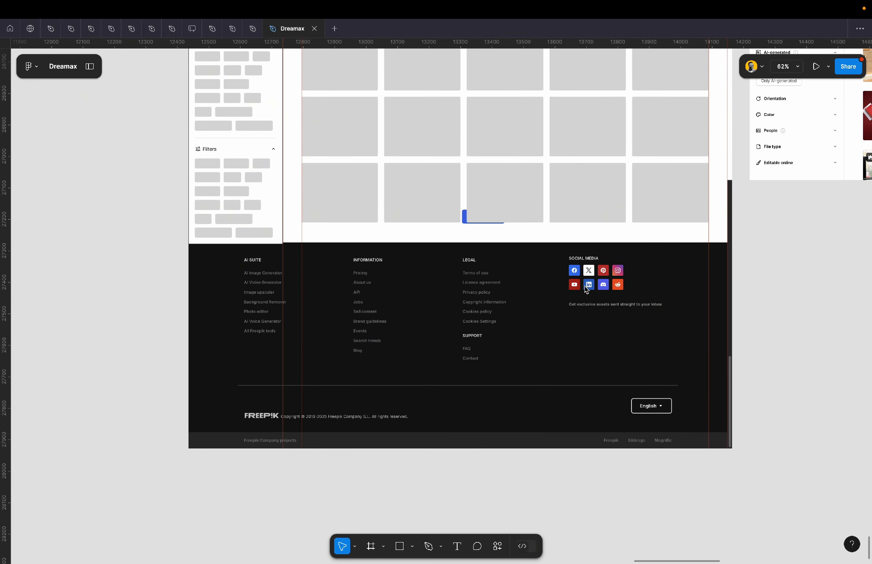
left_click(565, 237)
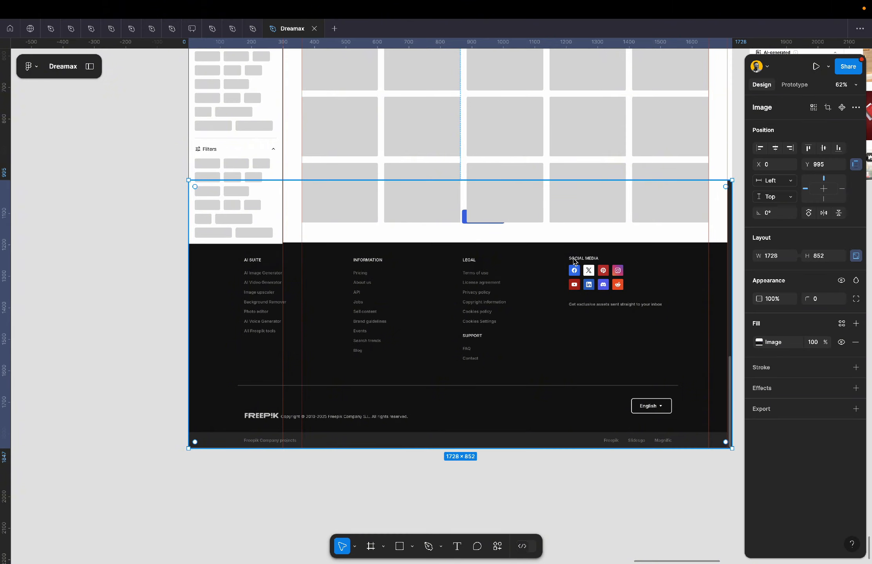
key("shift+Down")
key("shift+Down")
key("shift+Down")
key("shift+Down")
key("shift+Down")
key("shift+Down")
key("shift+Down")
key("shift+Down")
key("shift+Down")
key("shift+Down")
key("shift+Down")
key("shift+Down")
key("shift+Down")
key("shift+Down")
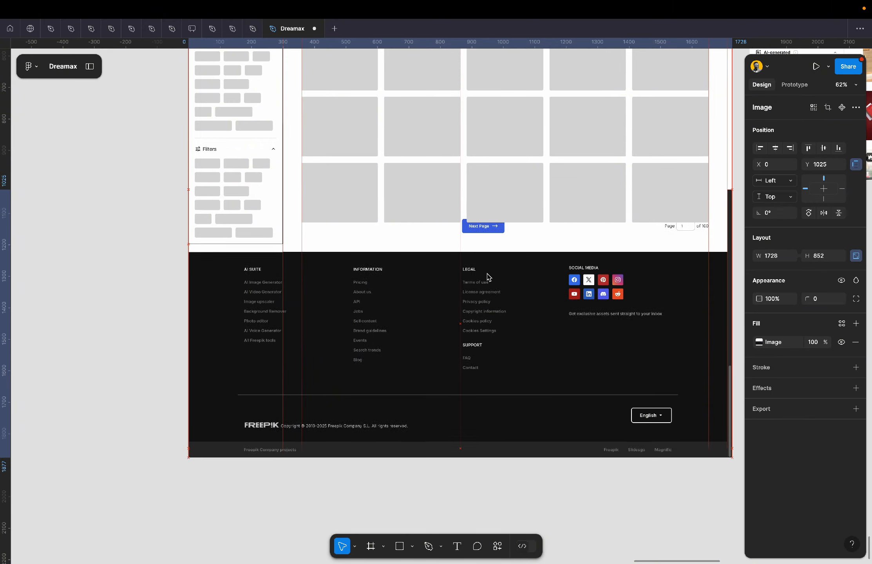
key("shift+Down")
Wrap the "Showing results for happy black seller" heading and the Images and Sort by row in one auto layout frame.
scroll(487, 277, "up", 5)
scroll(487, 276, "right", 2)
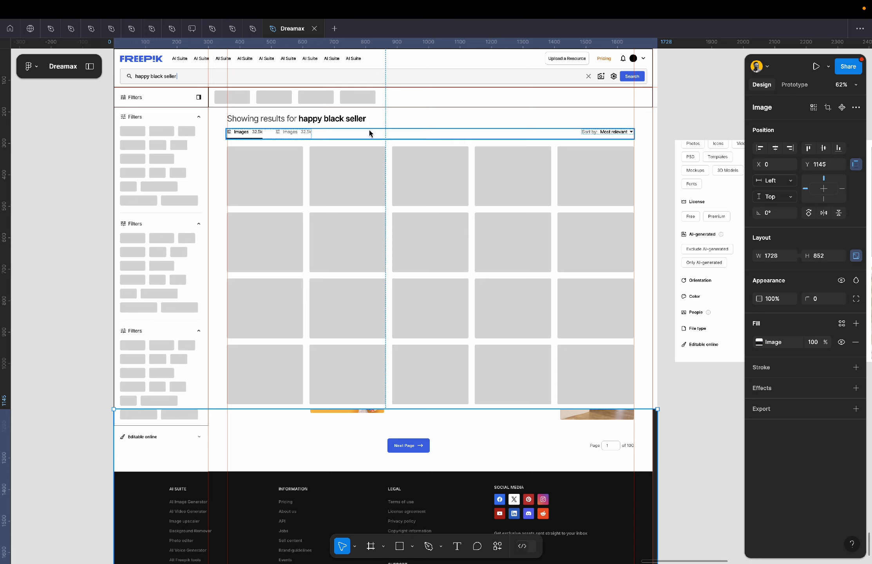
left_click(333, 117)
scroll(333, 118, "up", 10)
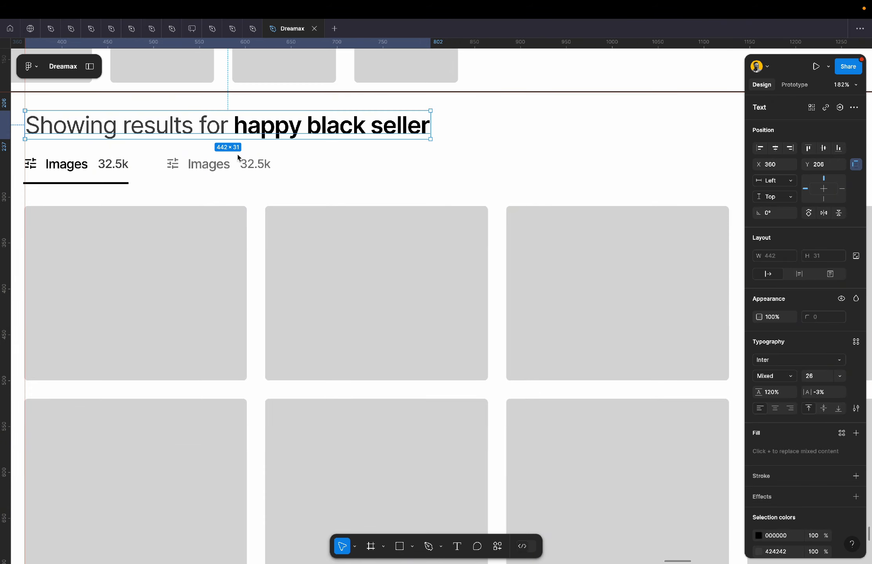
left_click(223, 163, "shift")
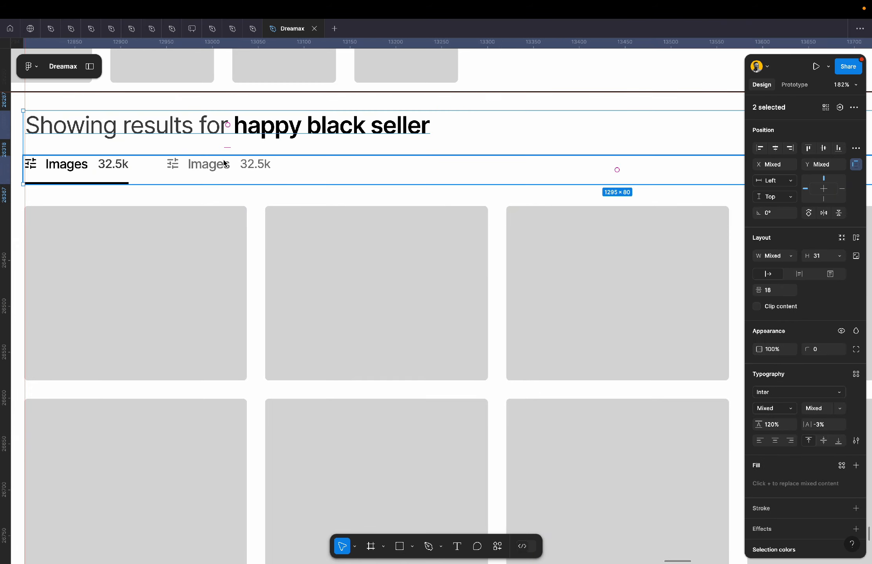
key("shift+a")
Trim the heading frame's left edge to the guide at X 360, making the frame 1293 wide.
scroll(223, 162, "left", 5)
scroll(165, 168, "up", 5)
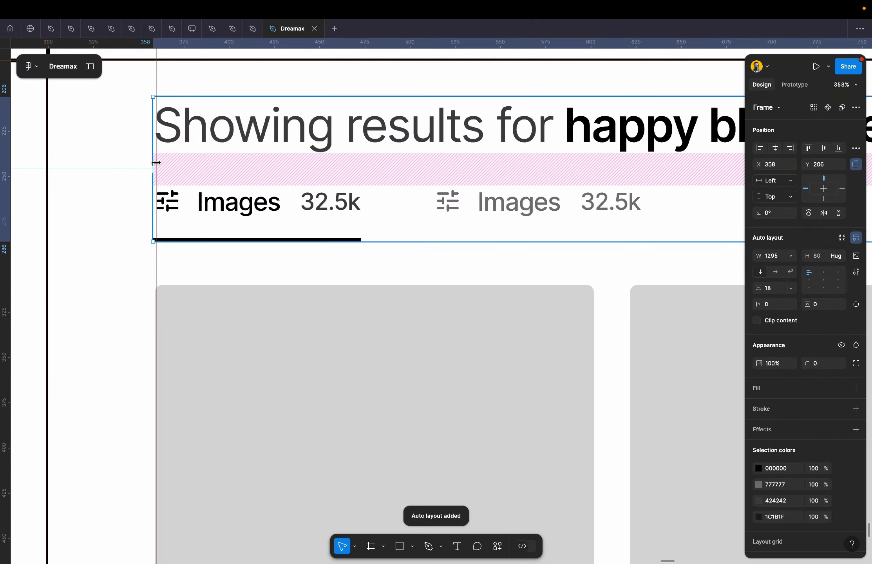
left_click_drag(156, 162, 158, 162)
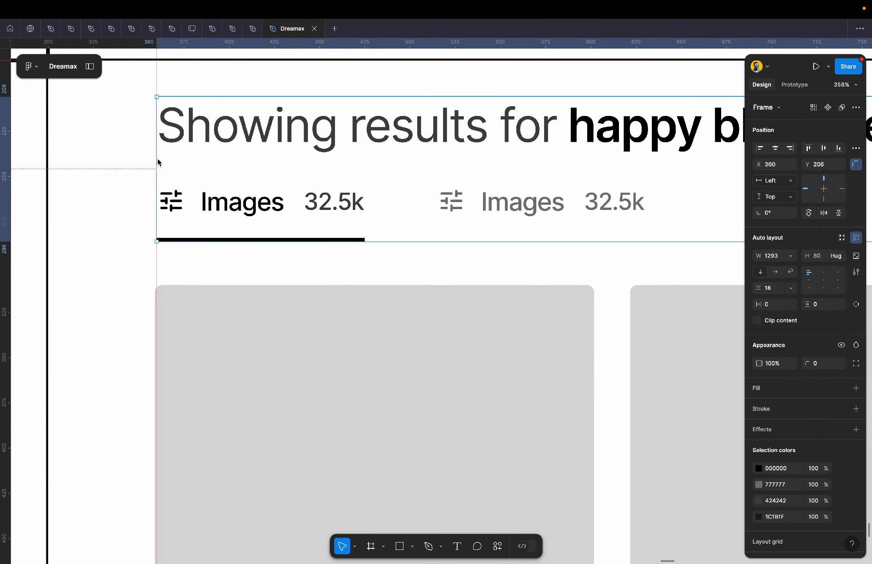
Trim the placeholder grid frame's left edge to the guide at X 360, making the frame 1293 wide.
scroll(158, 162, "down", 7)
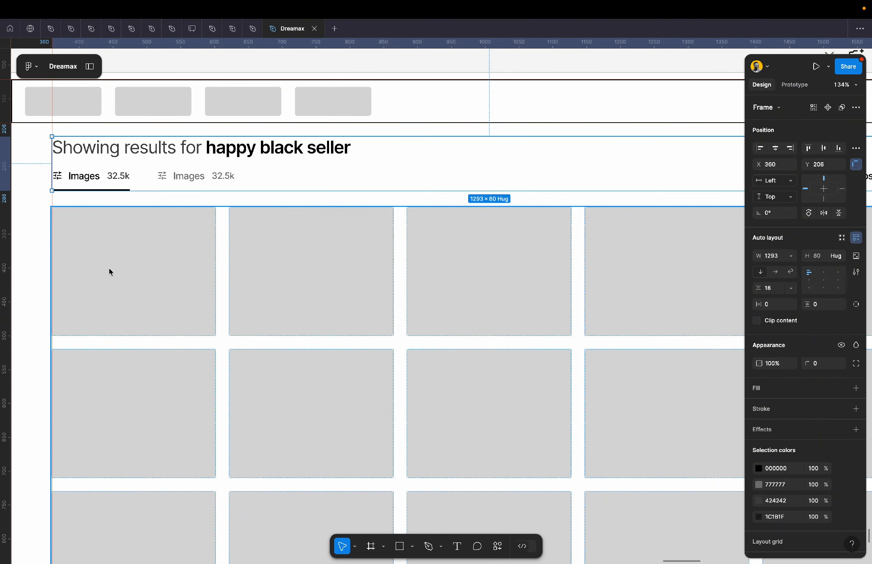
left_click(109, 271)
scroll(111, 270, "left", 3)
scroll(111, 270, "up", 6)
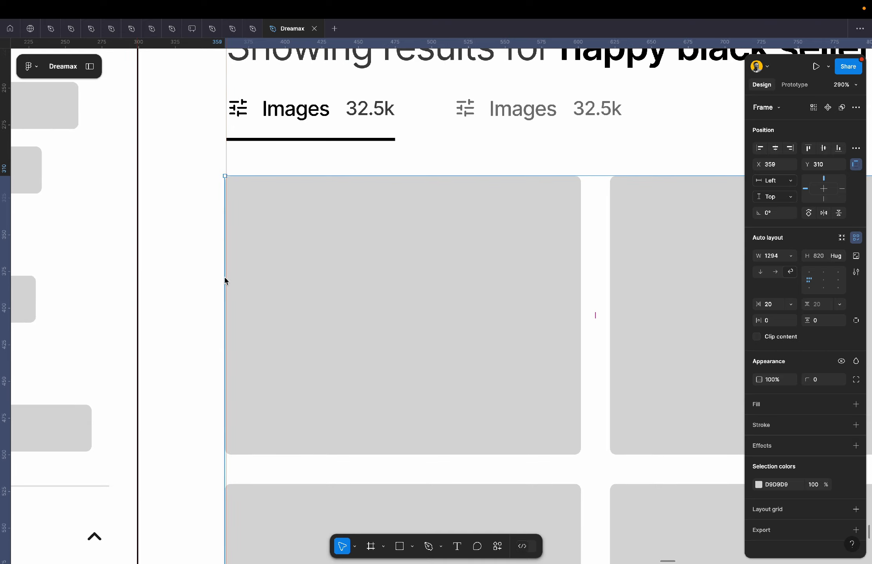
left_click_drag(226, 278, 229, 280)
scroll(229, 281, "down", 5)
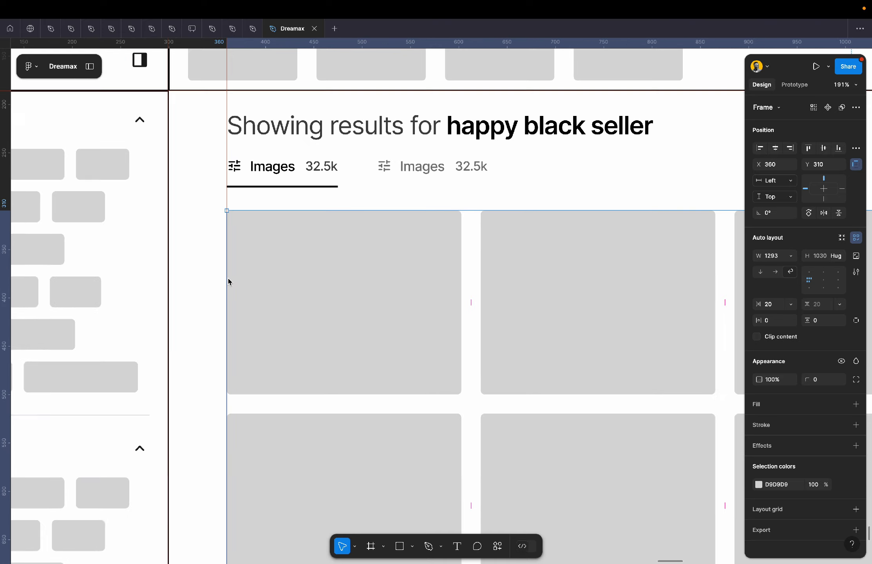
Delete all placeholders below the grid's first row, keeping only the four rectangles in that row.
scroll(228, 280, "up", 4)
scroll(228, 280, "right", 8)
left_click(486, 158)
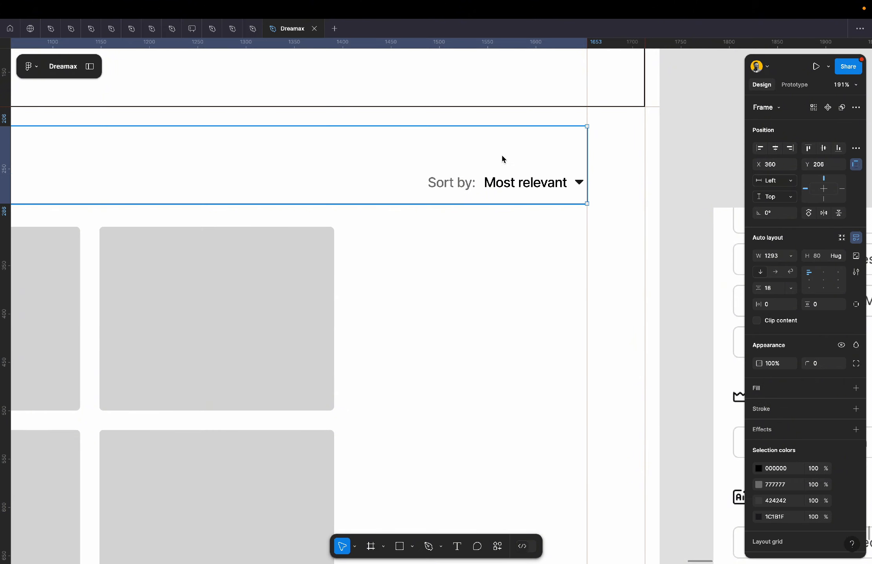
scroll(587, 173, "down", 10)
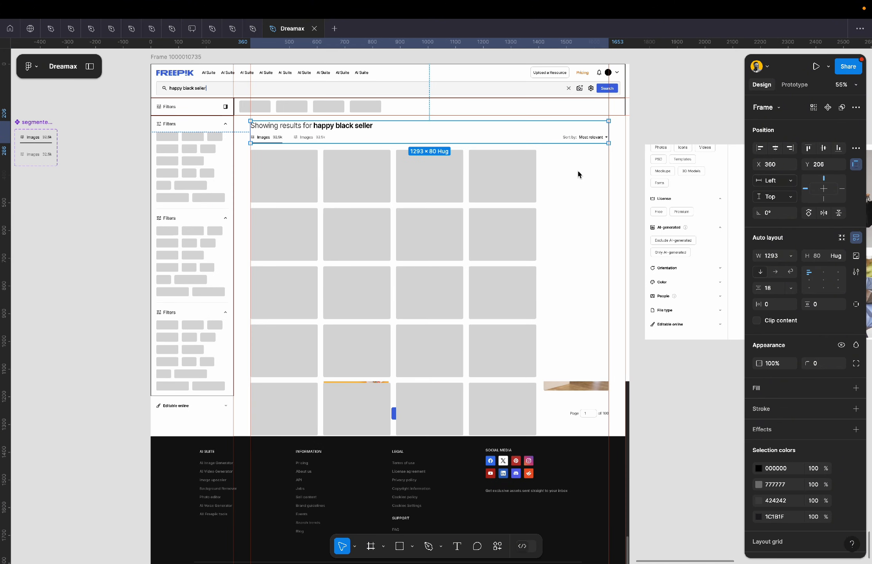
left_click(513, 230)
key("Return")
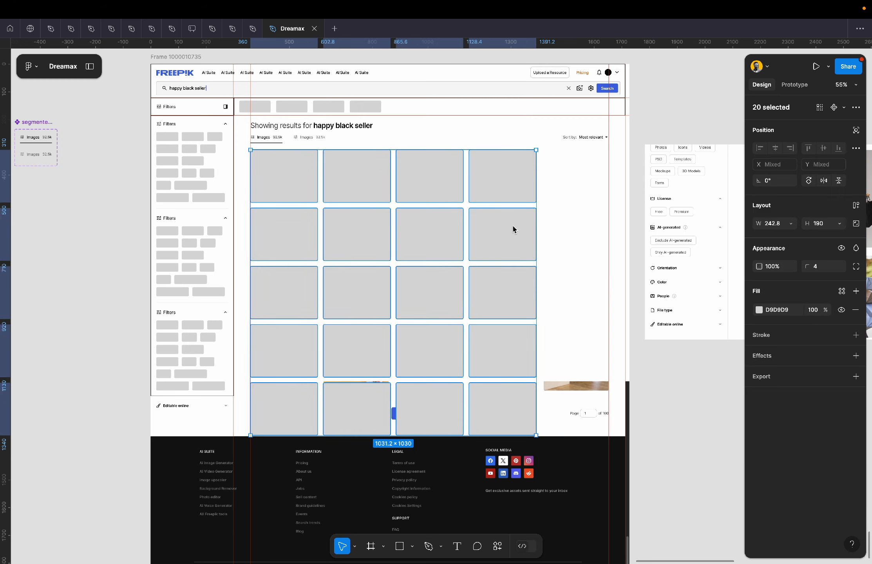
left_click(501, 191, "shift")
left_click(427, 187, "shift")
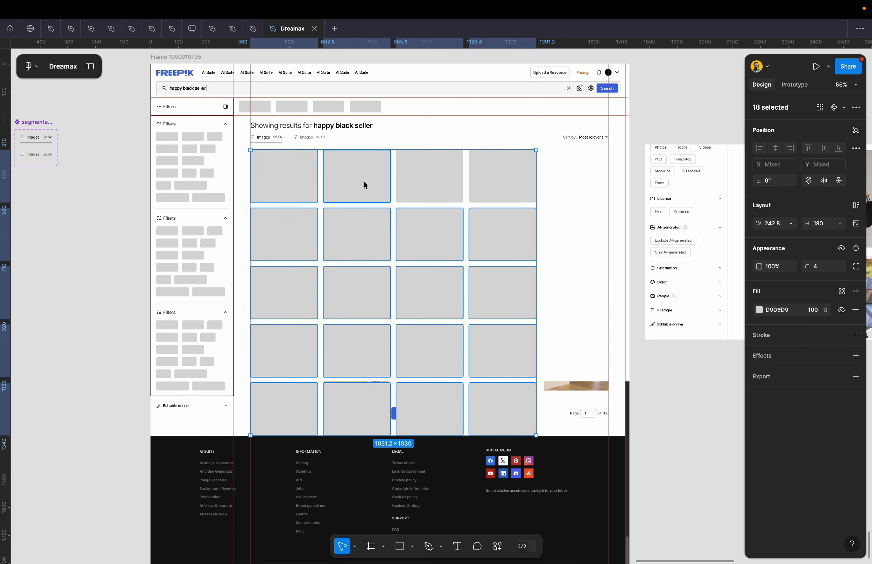
left_click(329, 188, "shift")
left_click(290, 187, "shift")
key("Delete")
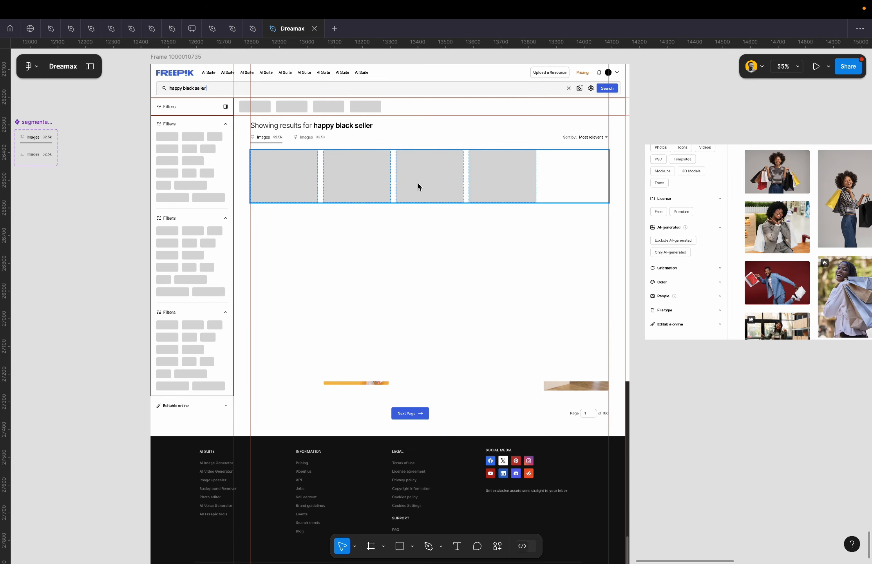
Duplicate the row's last placeholder to get five rectangles and set the width of all five to Fill container.
left_click(503, 190)
left_click(504, 192)
key("ctrl+d")
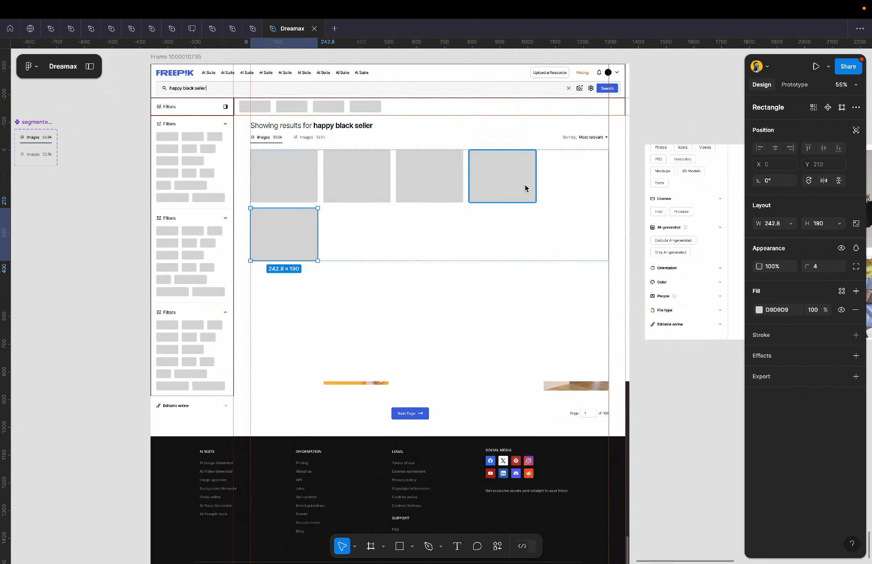
left_click(579, 191)
key("Return")
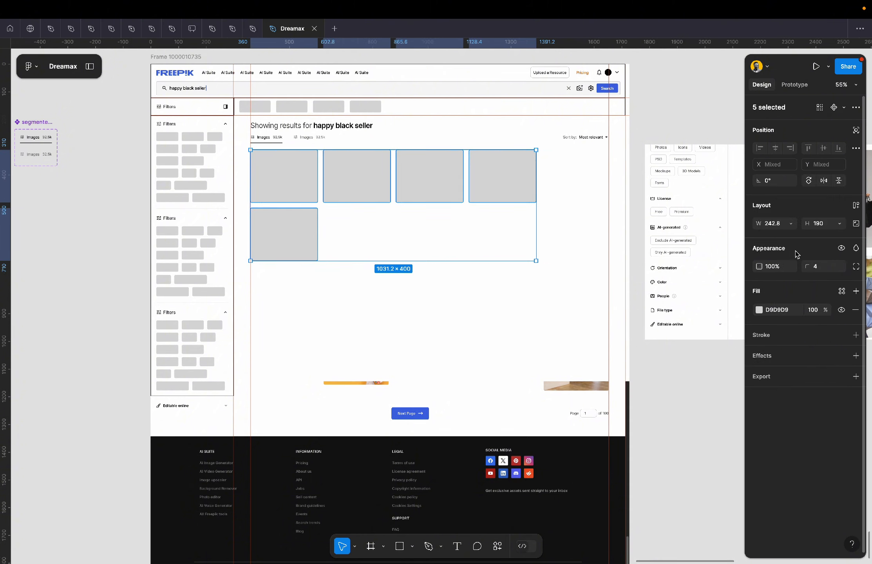
left_click(793, 225)
left_click(796, 235)
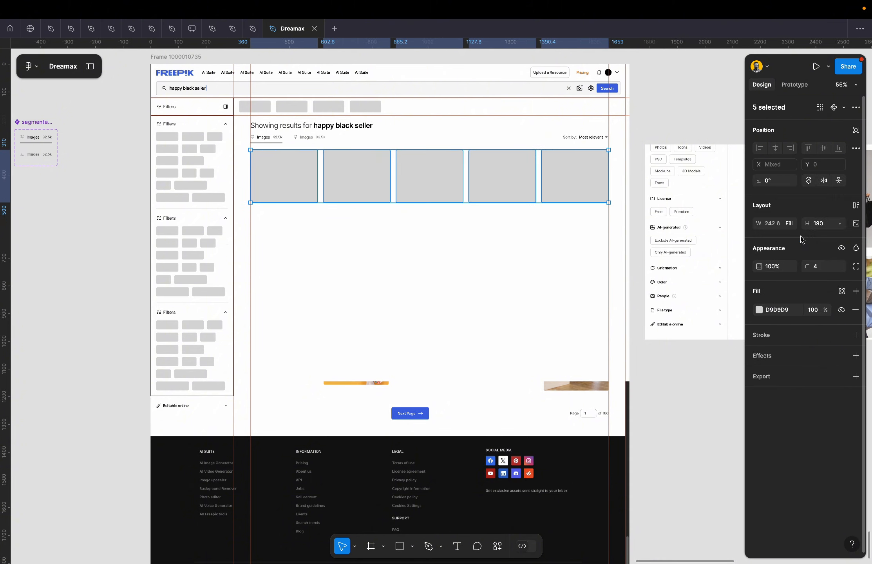
Switch the five placeholders' width from Fill container to Fixed width.
left_click(791, 224)
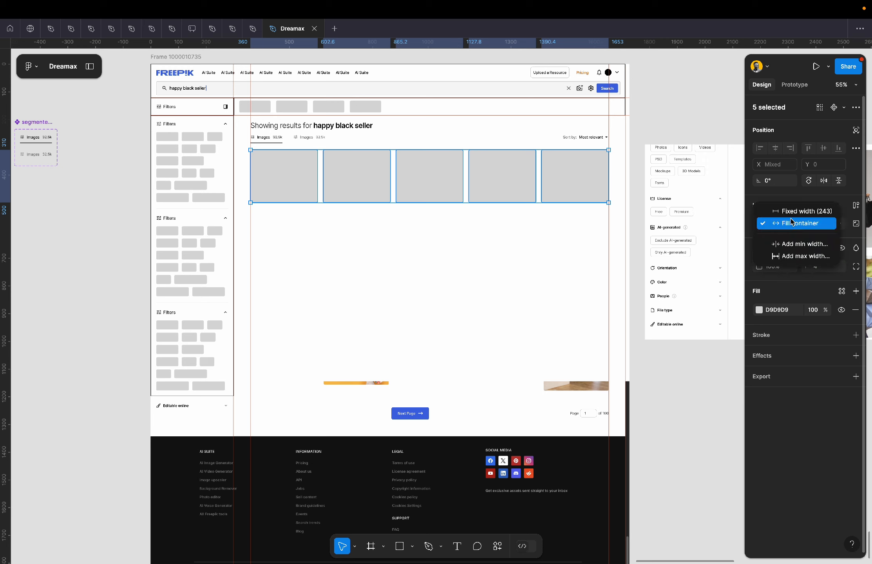
left_click(780, 211)
left_click(567, 140)
Duplicate the row's last placeholder repeatedly until the grid holds four rows of five rectangles.
left_click(578, 181)
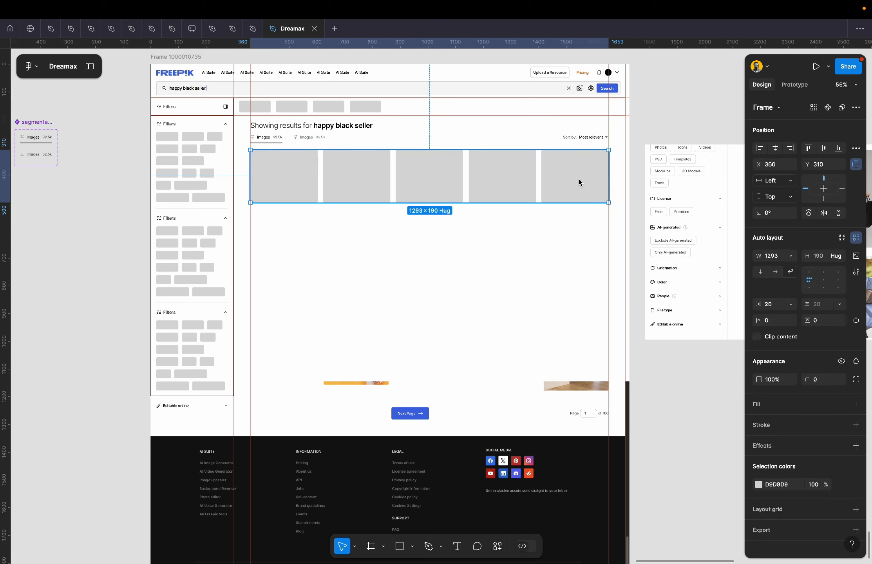
left_click(571, 175)
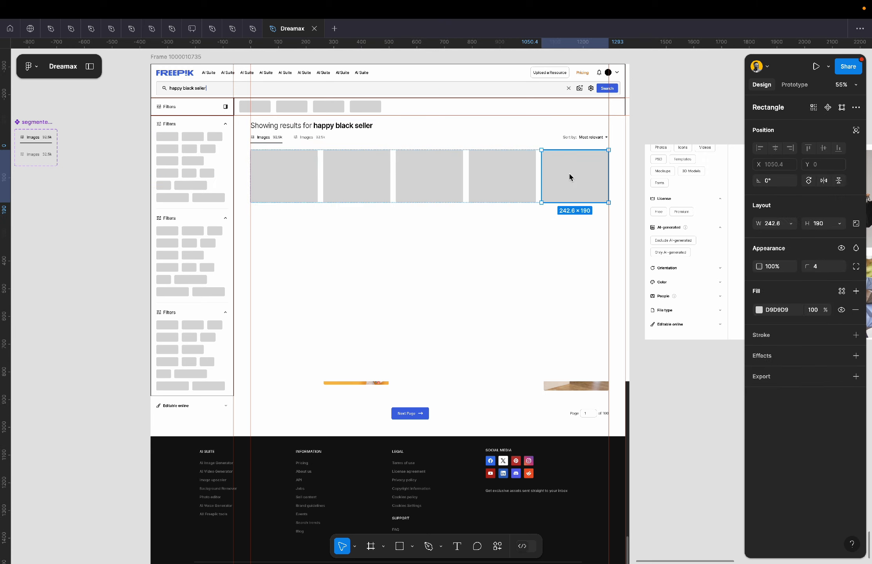
key("super+d")
key("super+d")
key("super+d")
key("super+d")
key("super+d")
key("super+d")
key("super+d")
key("super+d")
key("super+d")
key("super+d")
key("super+d")
key("super+d")
key("super+d")
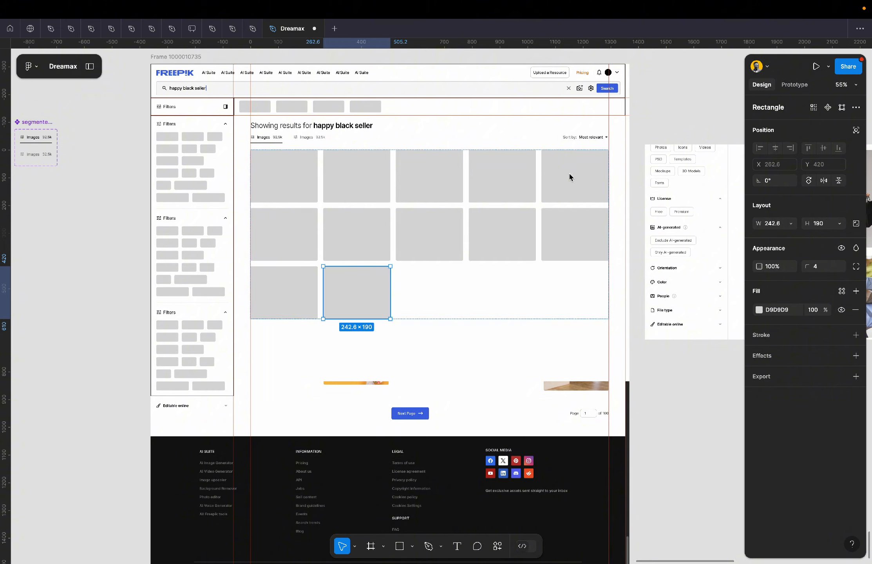
key("super+d")
key("super+d")
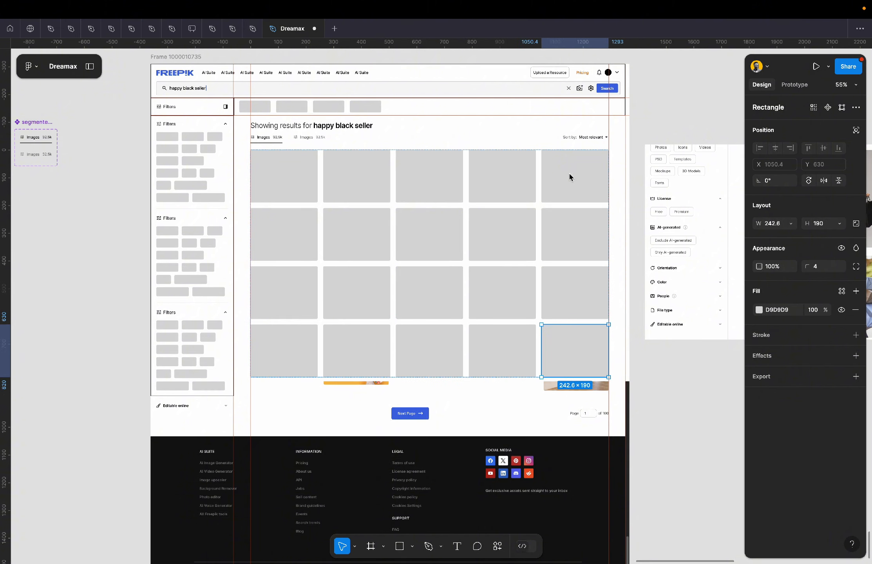
Place a 182 × 46 grey placeholder rectangle over the reference Next Page button below the grid.
left_click(678, 391)
scroll(394, 405, "up", 5)
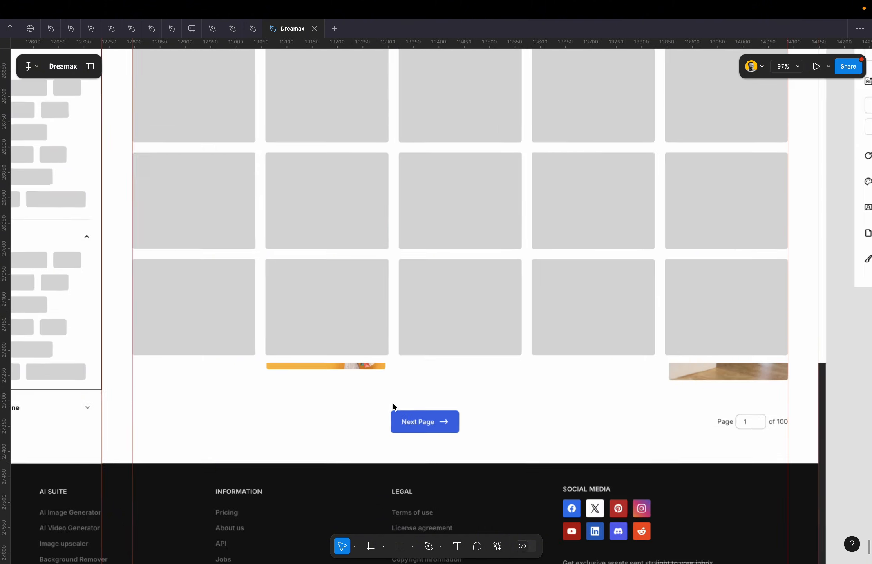
scroll(394, 405, "down", 3)
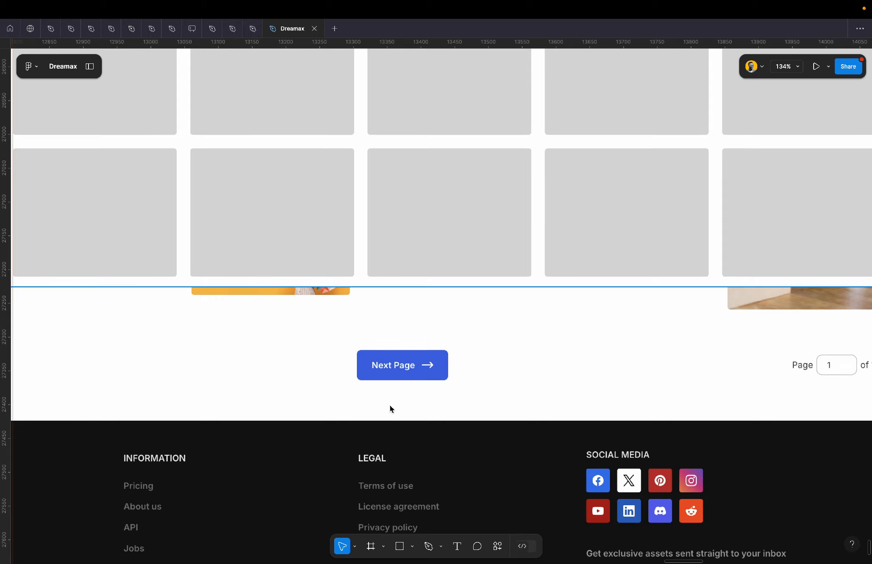
scroll(393, 405, "down", 5)
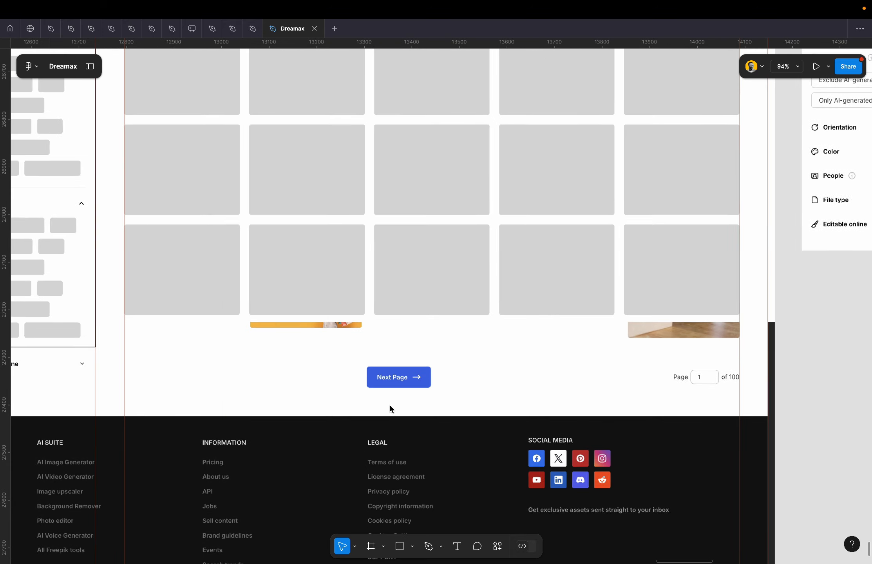
left_click(51, 333)
left_click_drag(331, 360, 415, 422)
scroll(399, 375, "up", 8)
left_click_drag(420, 351, 420, 342)
left_click_drag(512, 376, 571, 382)
scroll(572, 386, "down", 6)
scroll(572, 386, "down", 6)
scroll(571, 384, "right", 6)
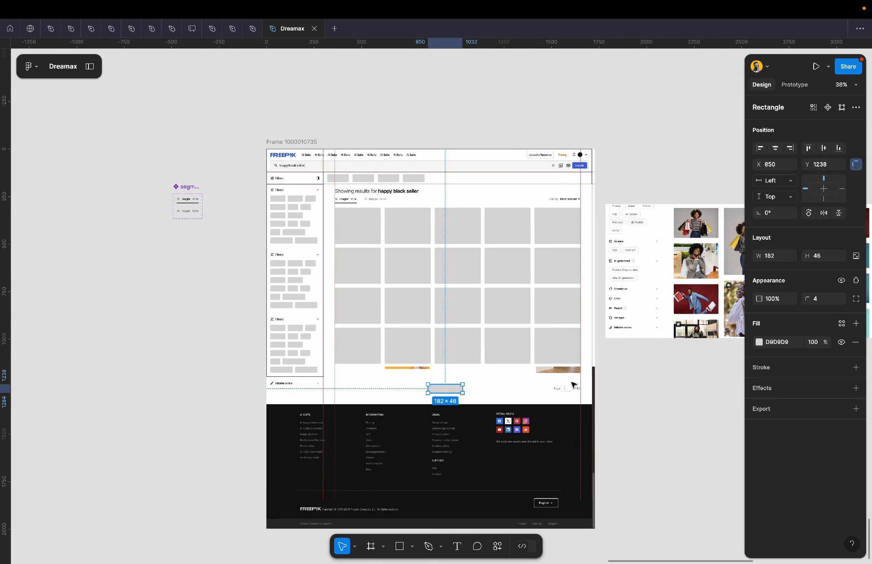
Combine the placeholder grid and the button rectangle in a vertical auto layout with a gap of 56.
left_click(394, 280)
scroll(395, 281, "up", 3)
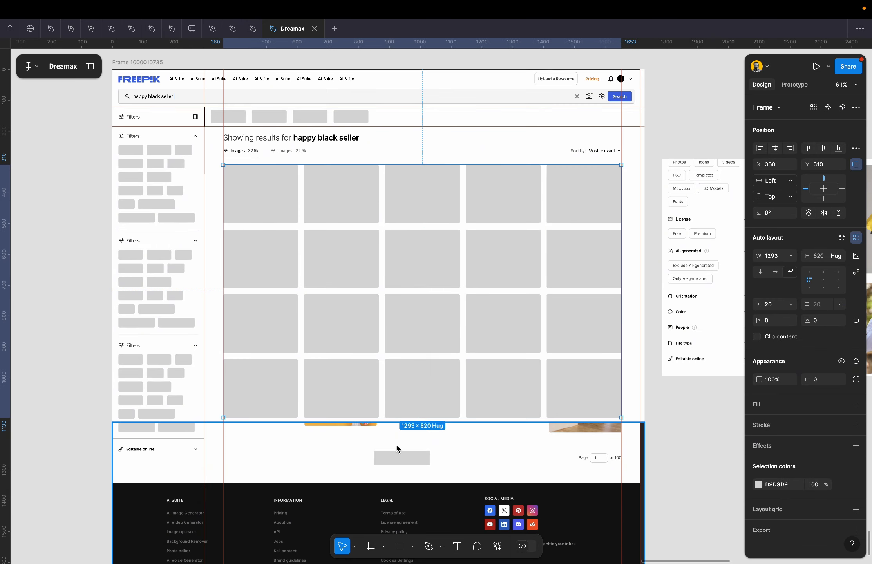
left_click(404, 459, "shift")
key("shift+a")
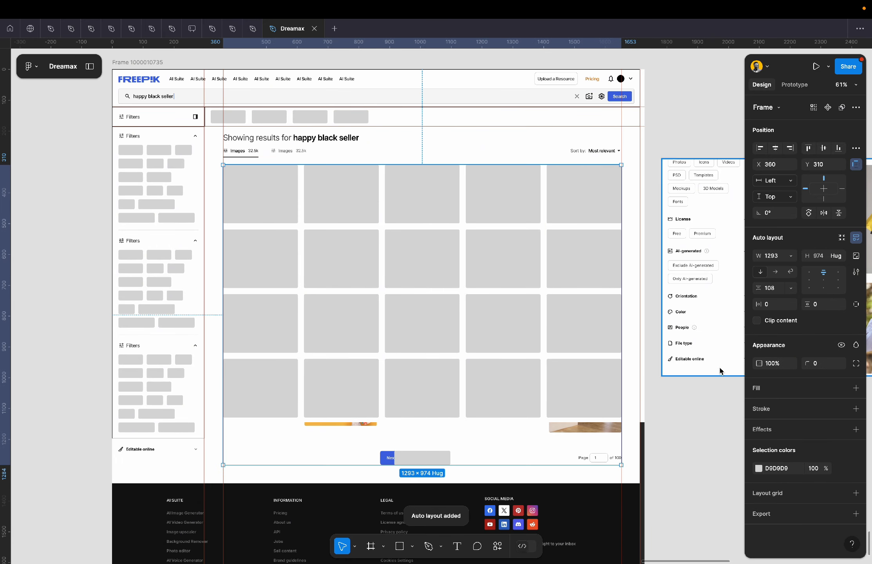
left_click(775, 293)
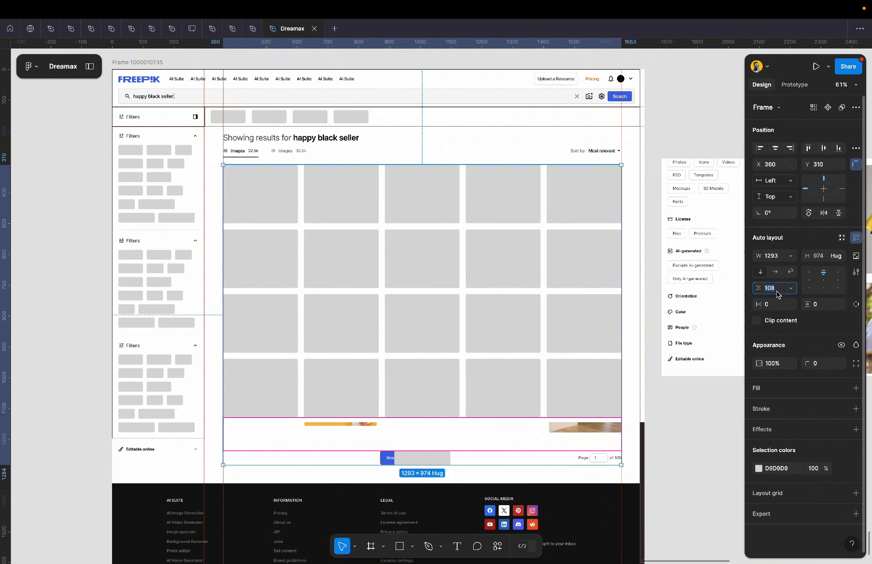
type("4")
key("BackSpace")
key("Return")
Fill the button rectangle with the blue 4169E2 sampled from the reference Next Page button.
left_click(443, 442)
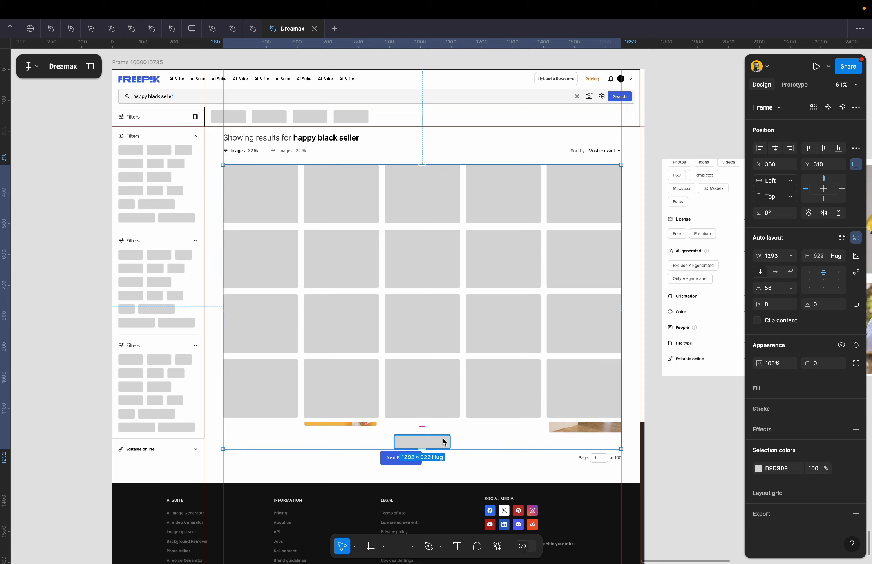
key("i")
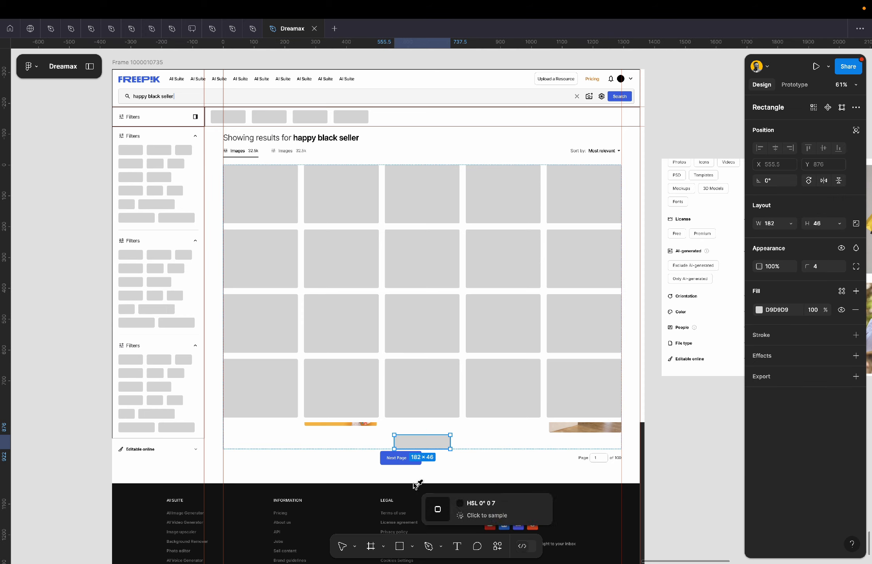
left_click(386, 459)
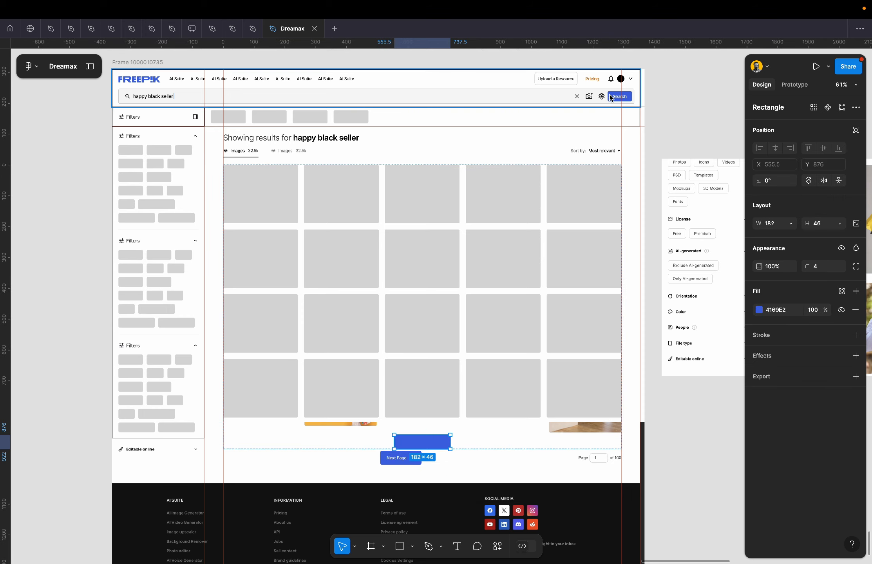
Replace the blue rectangle below the grid with a copy of the header's Search button.
scroll(602, 97, "up", 5)
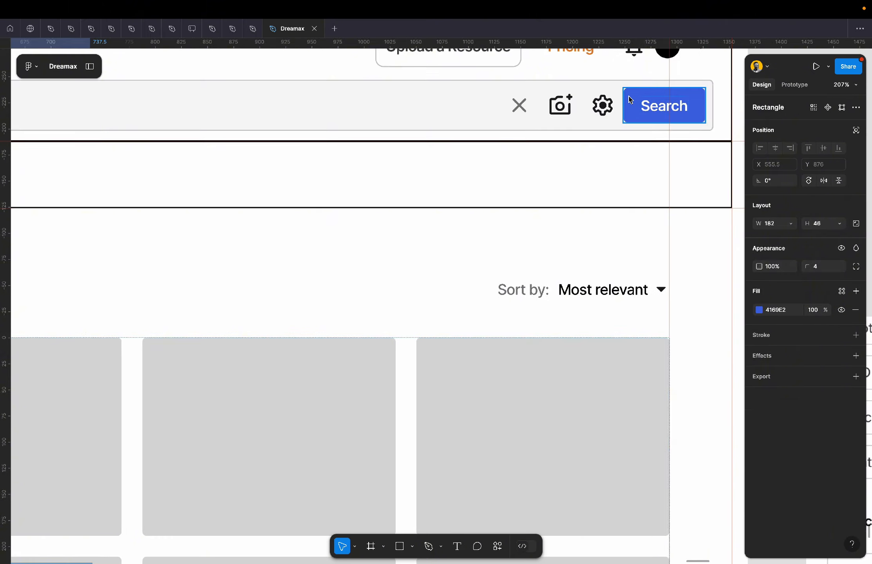
left_click(609, 96)
scroll(629, 99, "down", 5)
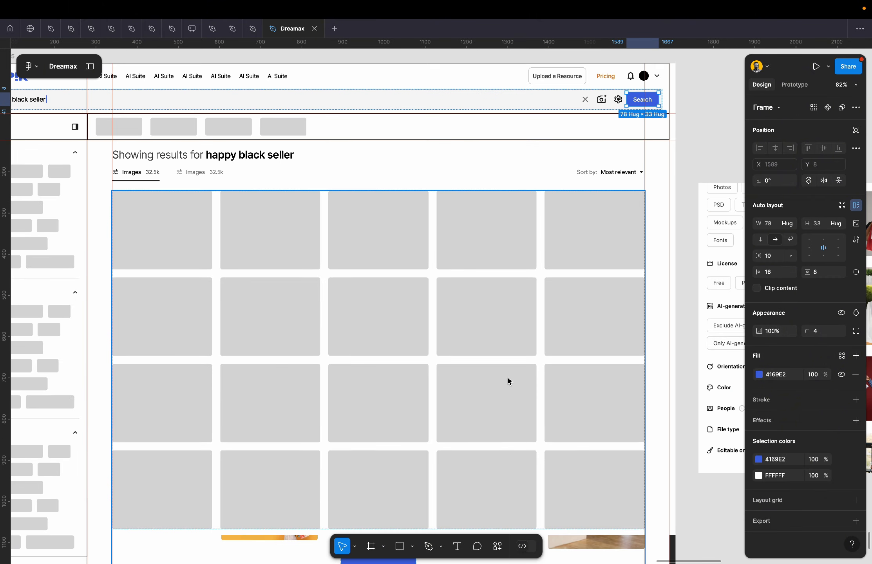
scroll(508, 380, "down", 5)
scroll(394, 383, "up", 3)
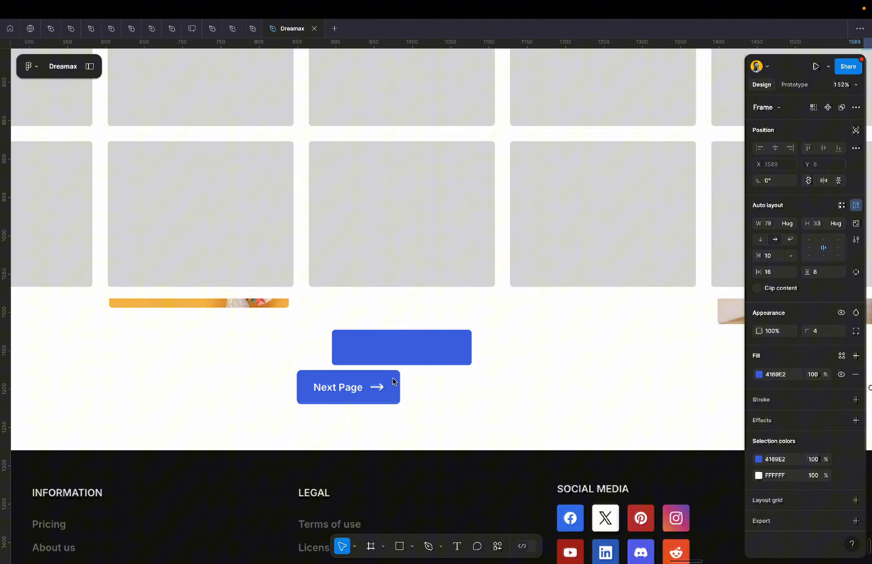
left_click(404, 348)
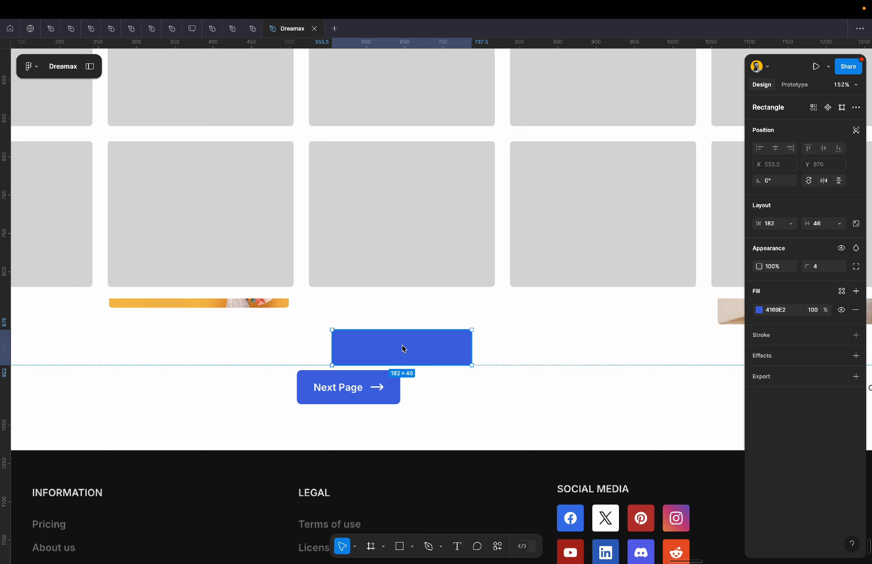
key("super+shift+r")
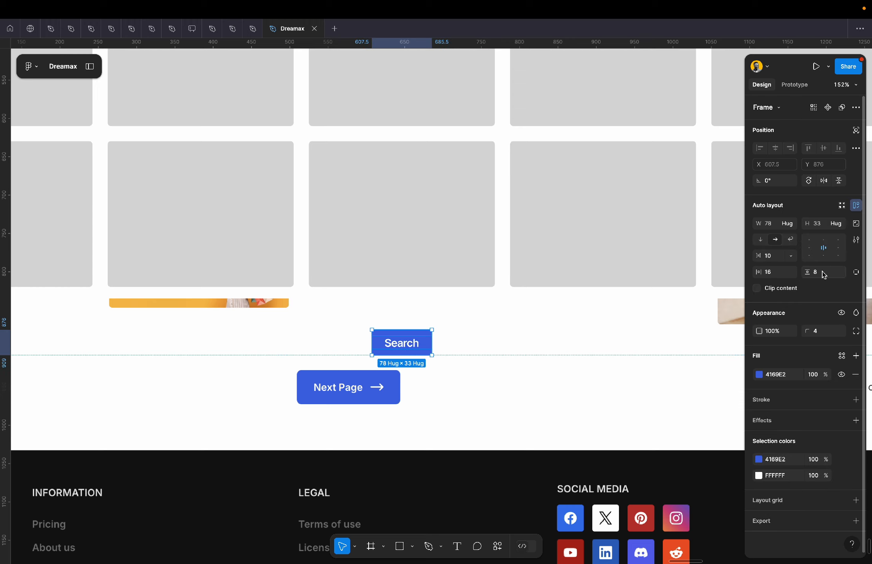
Set the copied button's vertical padding to 14 and its horizontal padding to 32.
type("11")
key("Return")
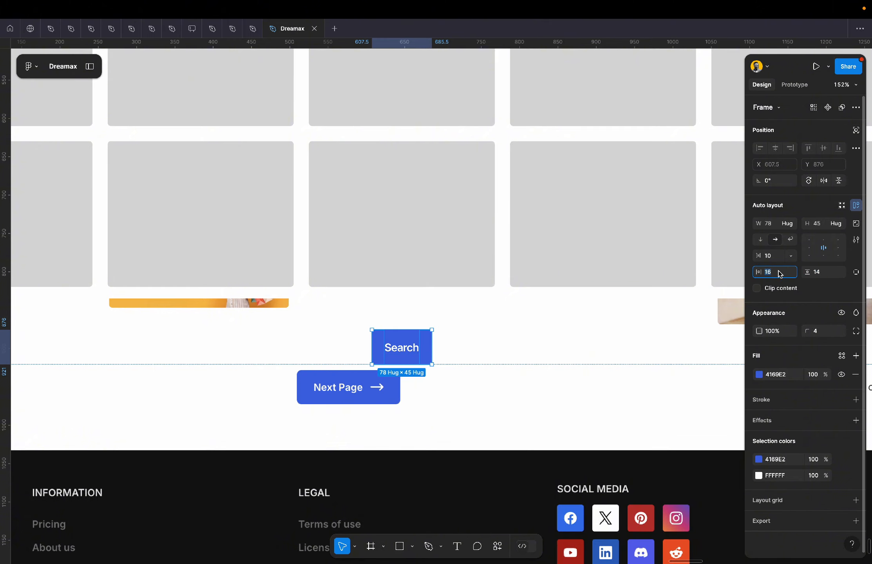
type("32")
key("Return")
Change the copied button's label to "Next Page".
double_click(394, 352)
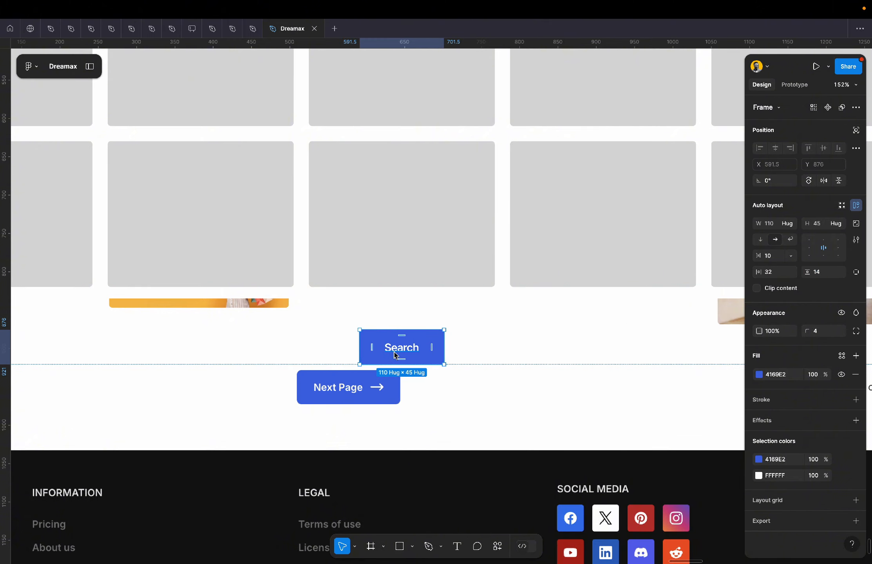
double_click(394, 352)
type("Next")
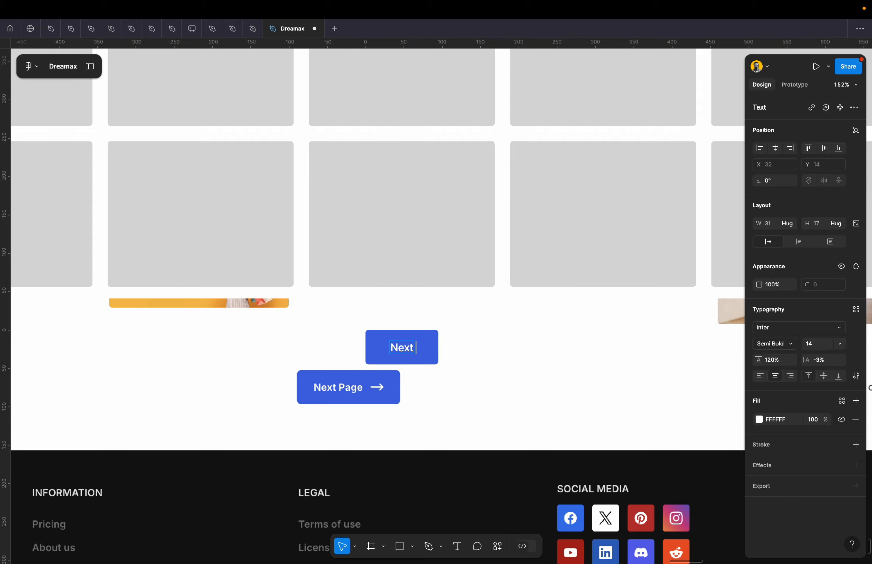
type(" Page")
Move the footer reference screenshot down out of the page frame onto the canvas below.
left_click(482, 411)
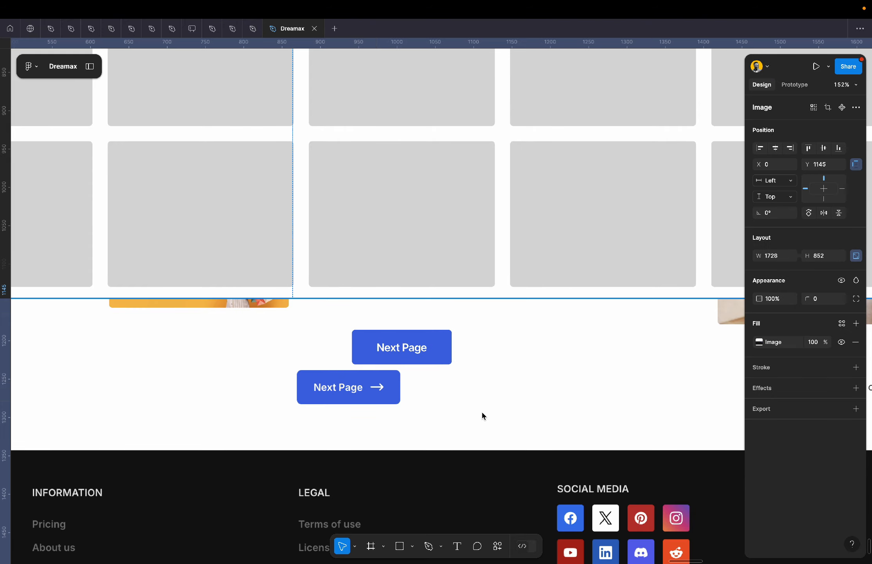
key("shift+1")
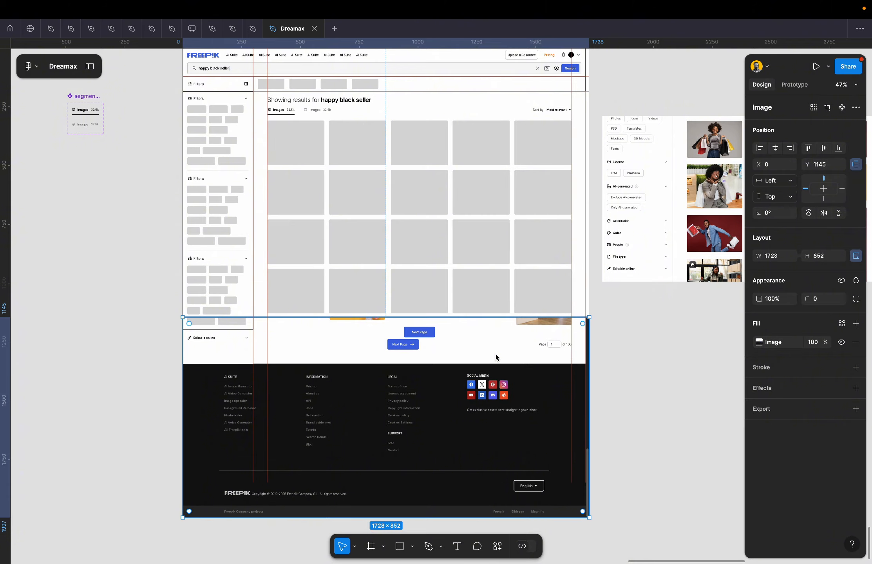
left_click_drag(496, 357, 501, 549)
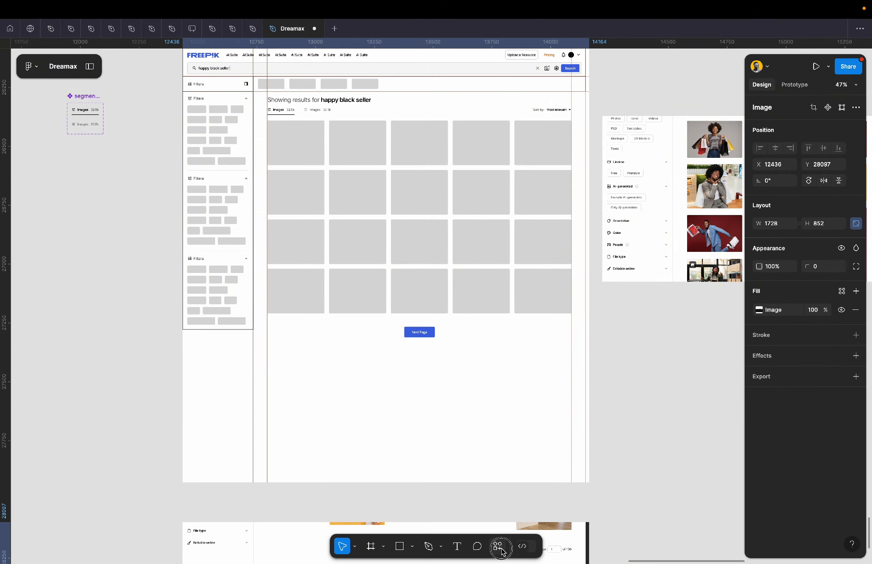
Combine the results heading section and the grid-and-button frame in a vertical auto layout with a gap of 24.
left_click(423, 273)
scroll(423, 273, "up", 5)
scroll(353, 251, "up", 1)
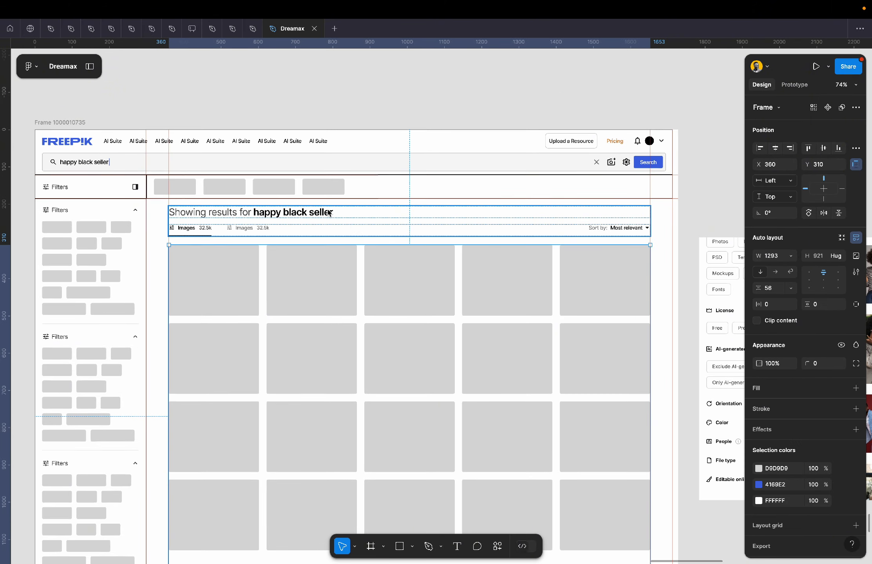
left_click(328, 211, "shift")
key("shift+a")
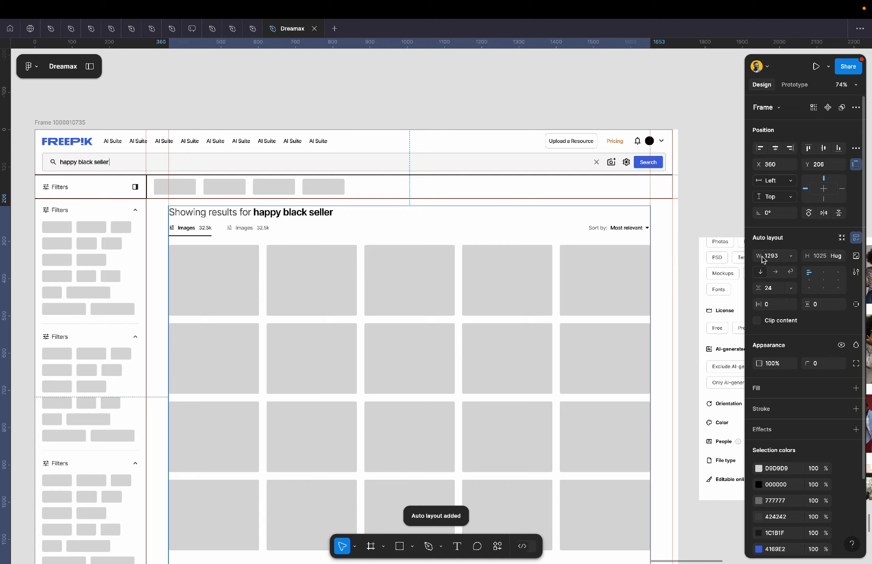
scroll(471, 289, "down", 5)
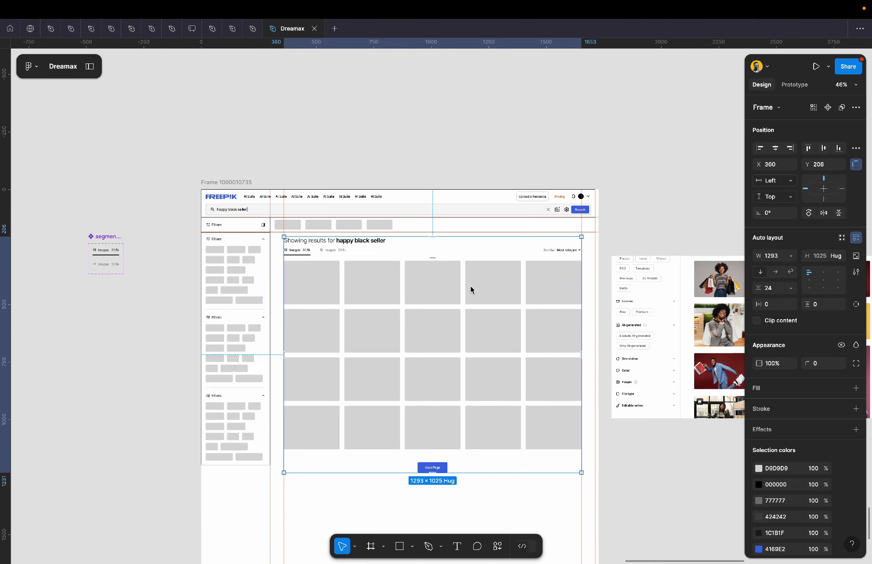
scroll(270, 255, "up", 3)
scroll(283, 247, "up", 2)
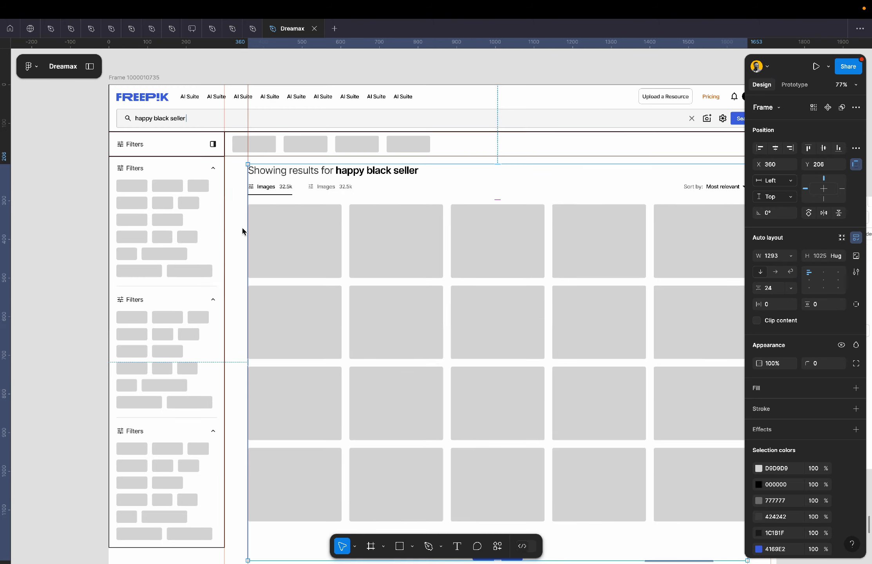
key("f")
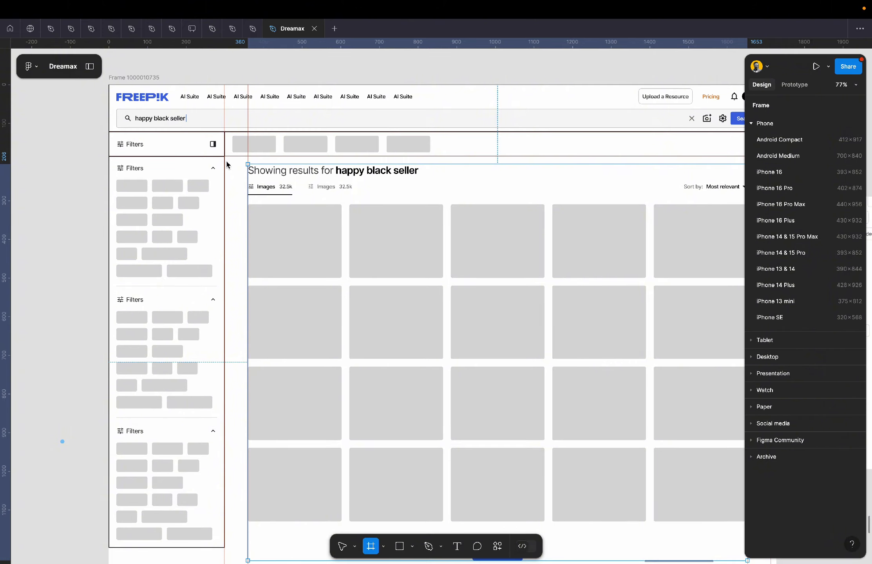
scroll(227, 166, "down", 5)
left_click_drag(228, 161, 435, 333)
key("super+z")
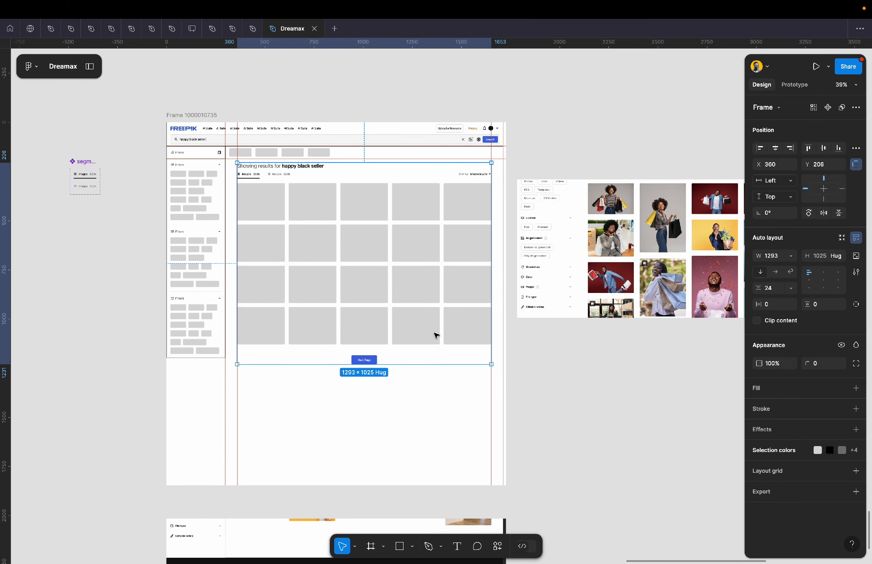
key("f")
left_click(230, 376)
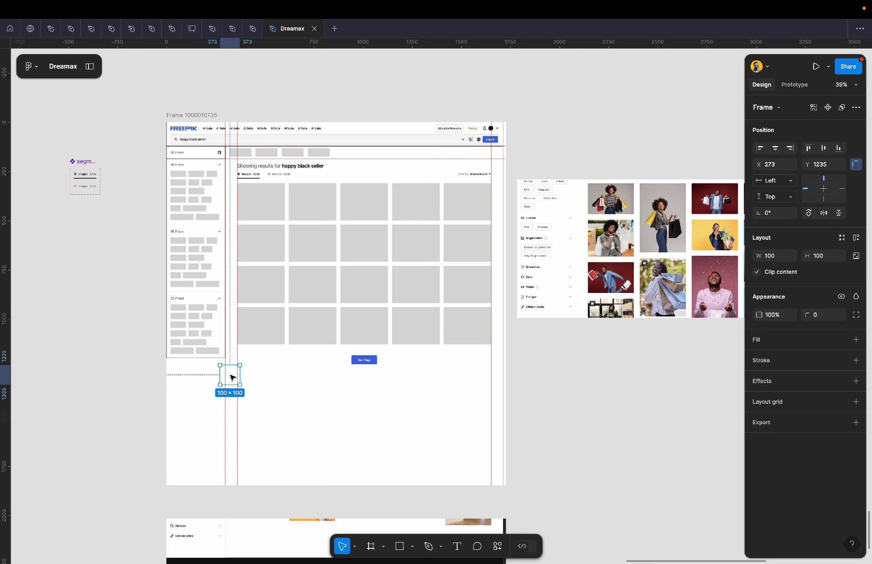
key("super+z")
Draw a frame about 1414 × 1091 around the results section, from the filter sidebar's edge to the page's far guide.
key("f")
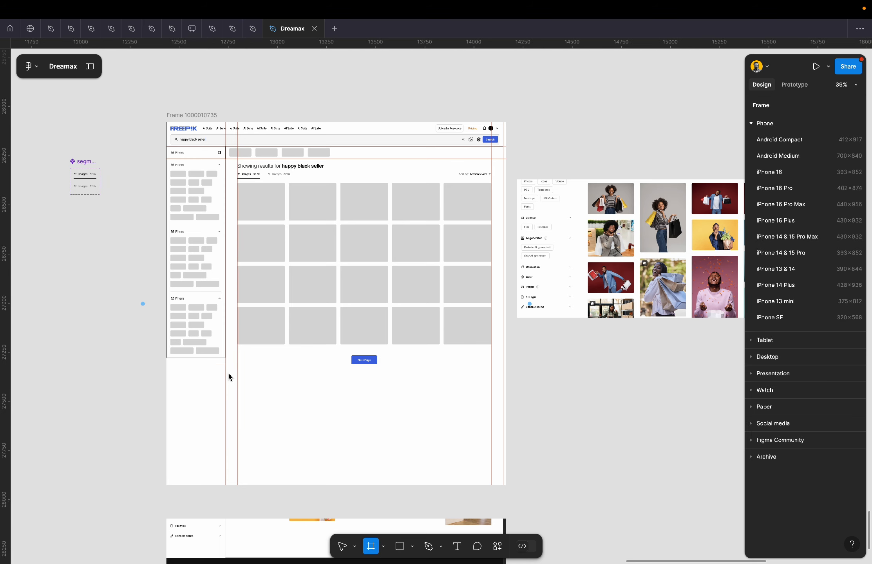
left_click_drag(227, 376, 504, 159)
scroll(277, 216, "up", 5)
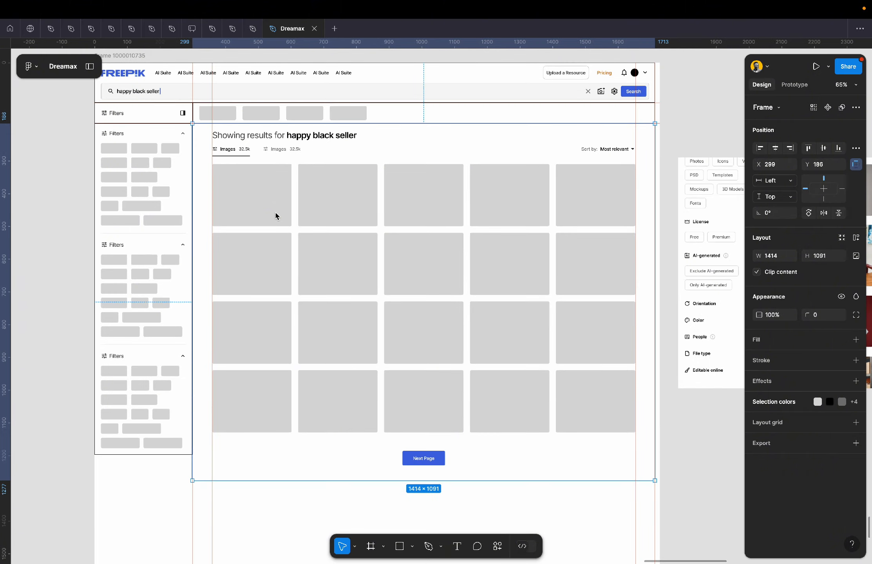
left_click_drag(277, 192, 334, 192)
key("super+z")
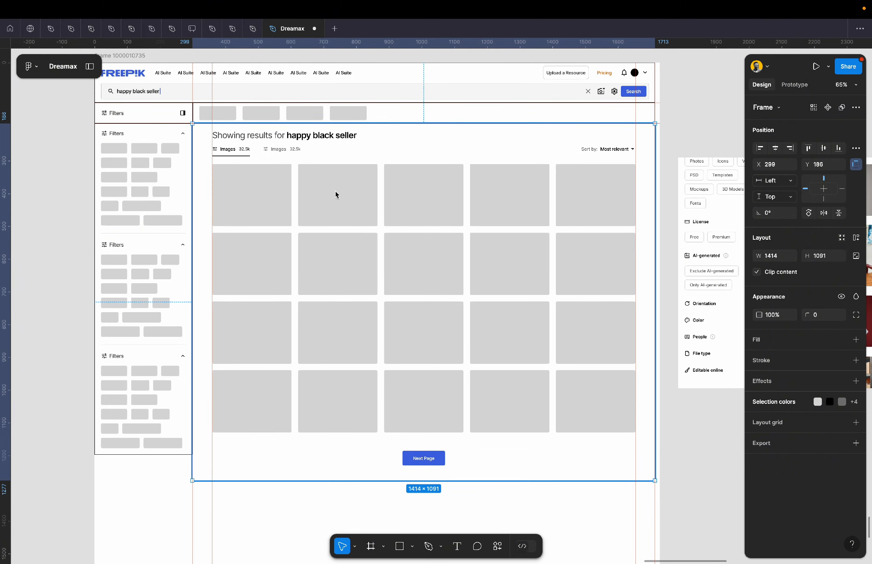
Give the 1414 × 1091 results frame a white FFFFFF fill at 100%.
left_click(792, 340)
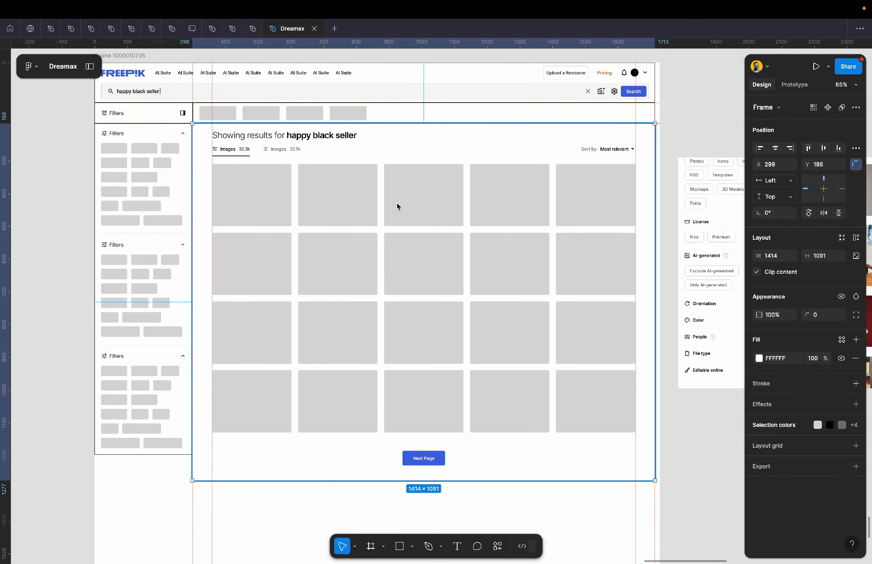
scroll(353, 195, "left", 3)
scroll(352, 196, "up", 2)
scroll(233, 155, "up", 3)
scroll(234, 156, "down", 2)
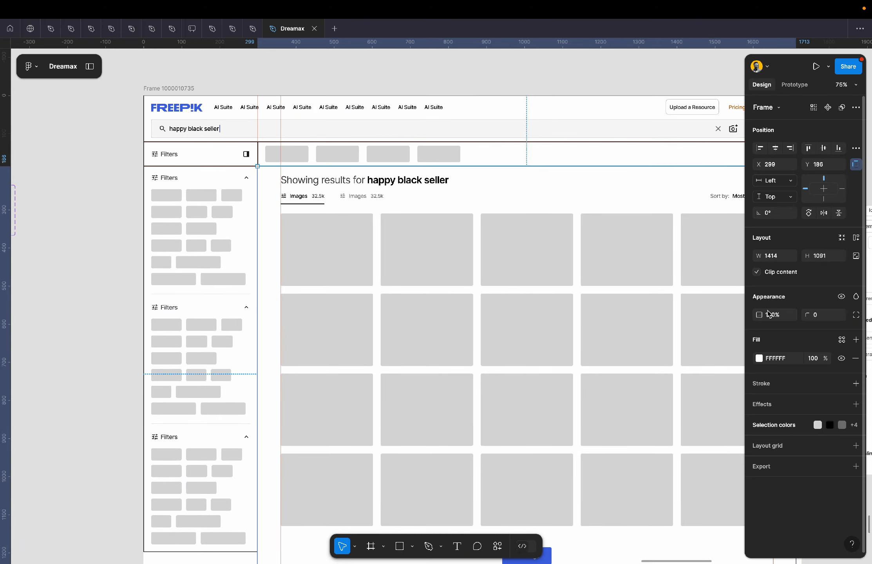
scroll(268, 215, "down", 5)
scroll(269, 215, "down", 3)
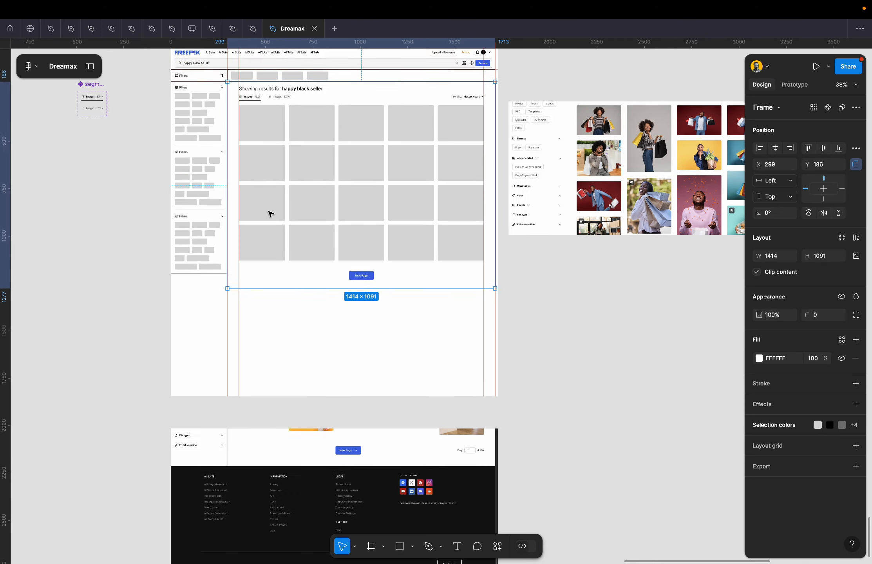
Combine the filter sidebar and the results frame in a horizontal auto layout with a gap of 0.
left_click(199, 268)
scroll(200, 267, "up", 4)
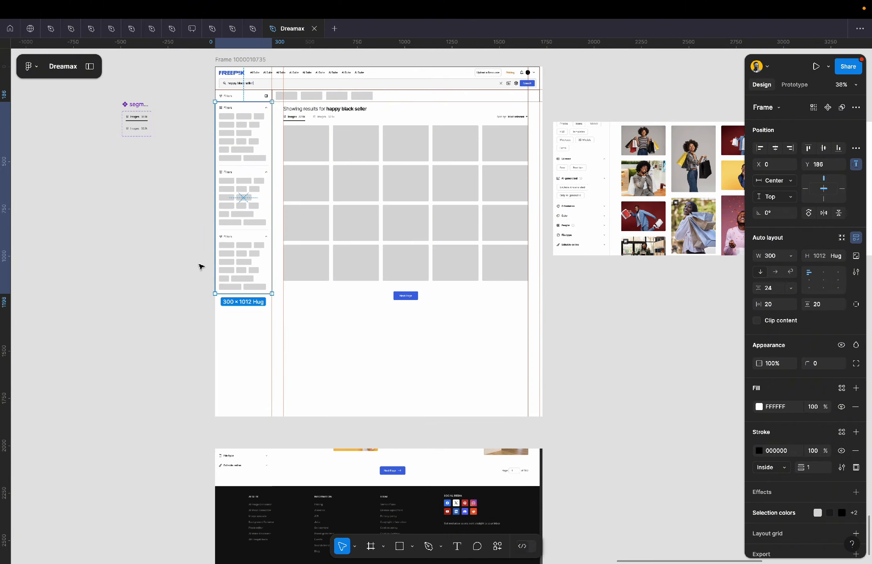
scroll(290, 346, "up", 2)
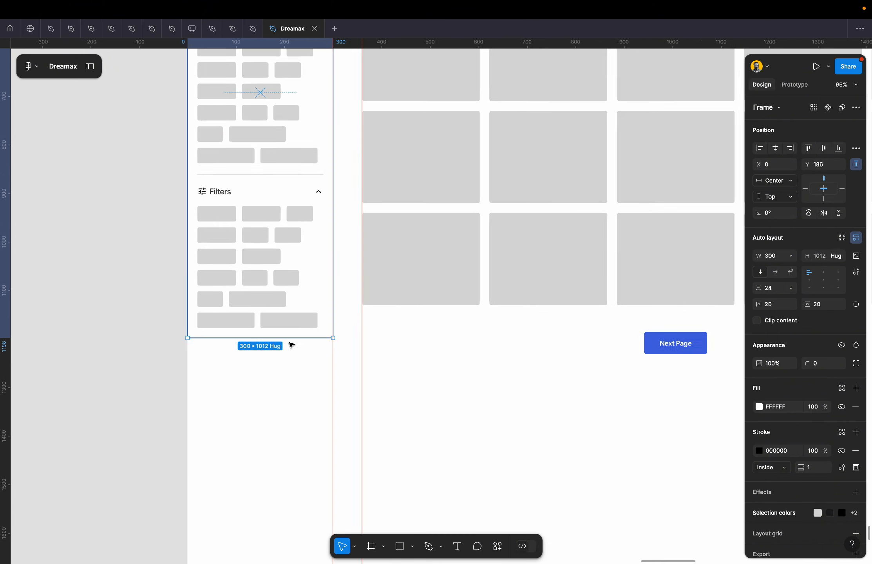
left_click(406, 345, "shift")
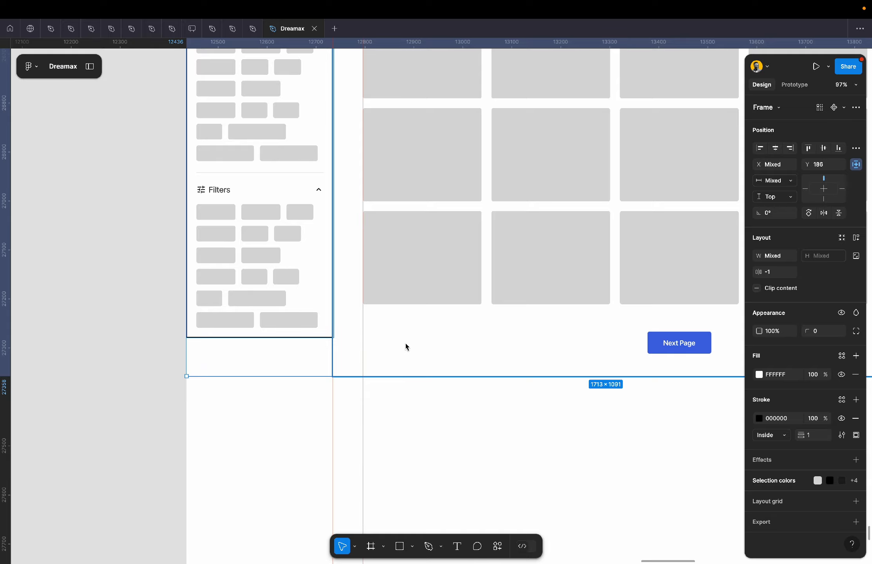
scroll(406, 343, "down", 3)
scroll(406, 343, "right", 4)
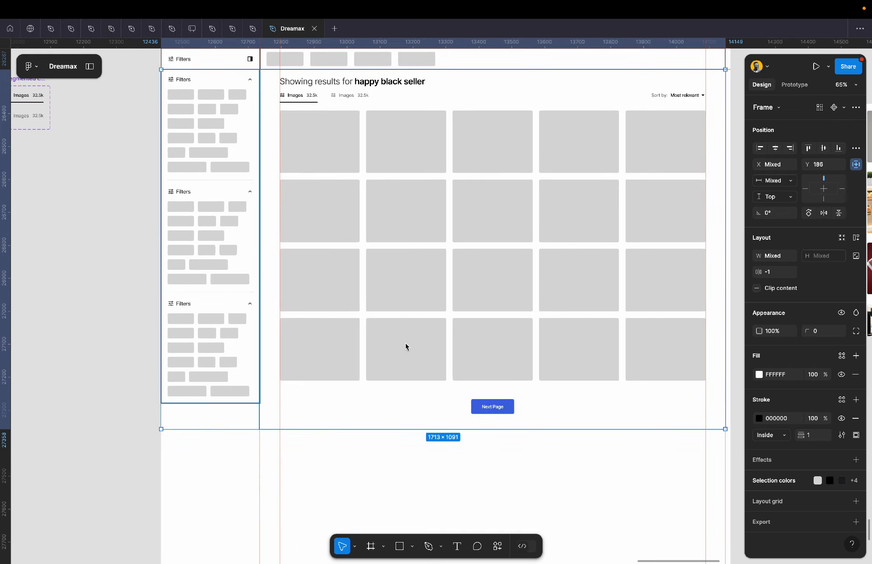
key("shift+a")
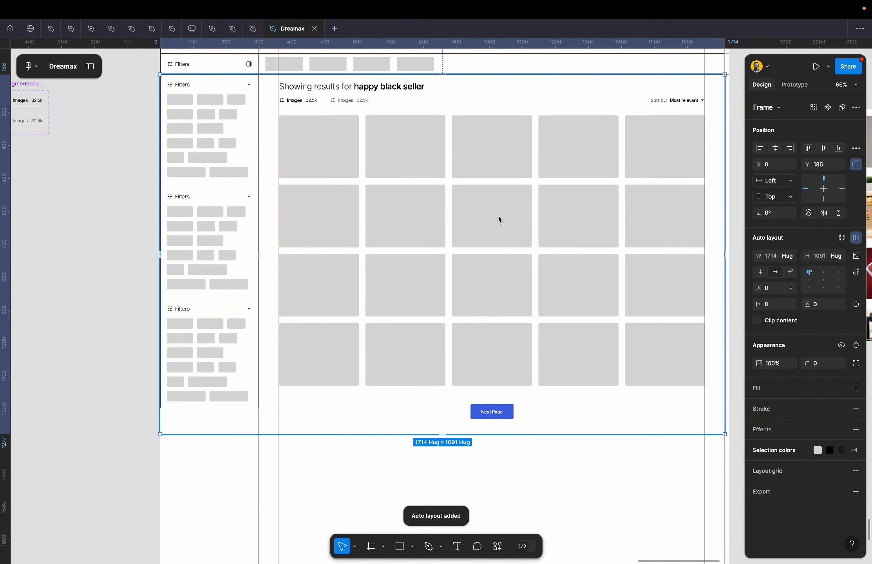
Narrow the page frame to a width of 1713, bringing its far edge in line with the header.
scroll(587, 261, "up", 4)
scroll(587, 261, "right", 4)
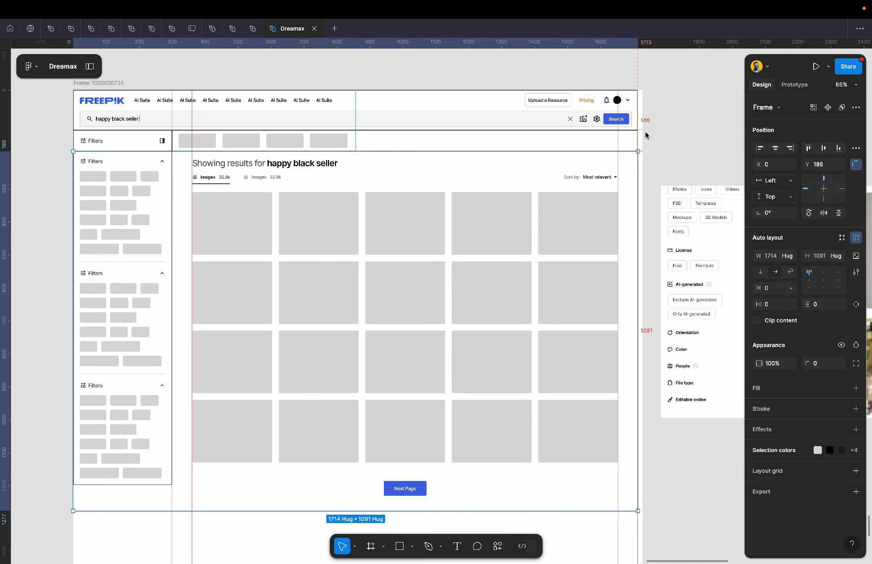
left_click(115, 82)
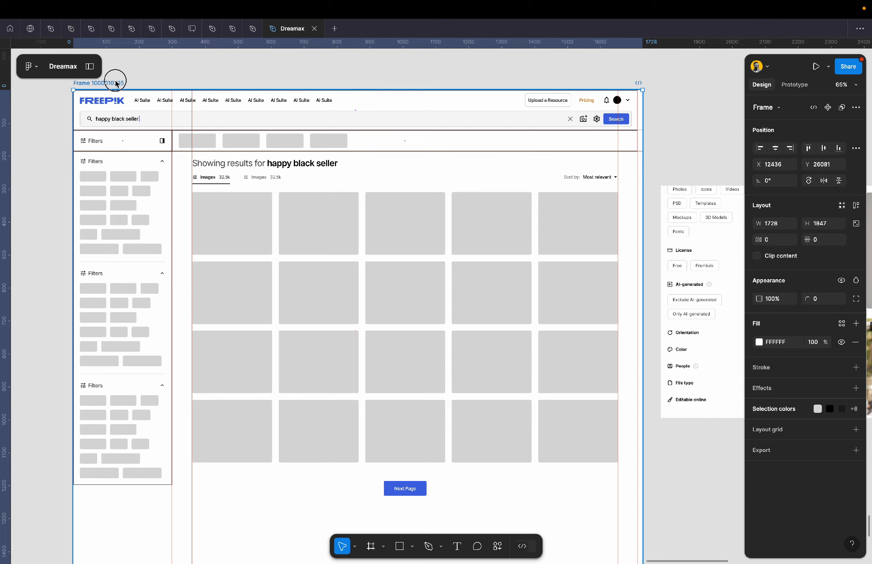
scroll(595, 191, "right", 15)
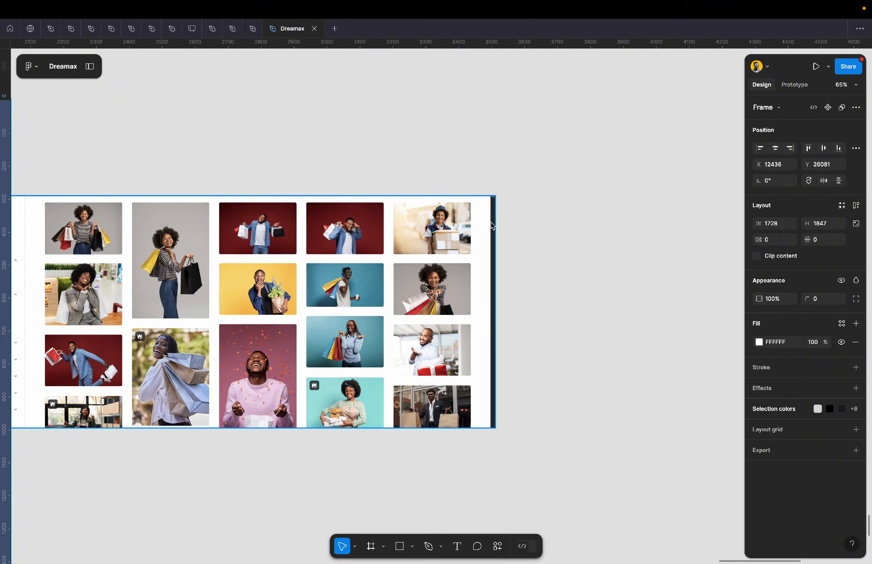
scroll(495, 251, "up", 5)
scroll(496, 278, "down", 5)
scroll(496, 282, "left", 8)
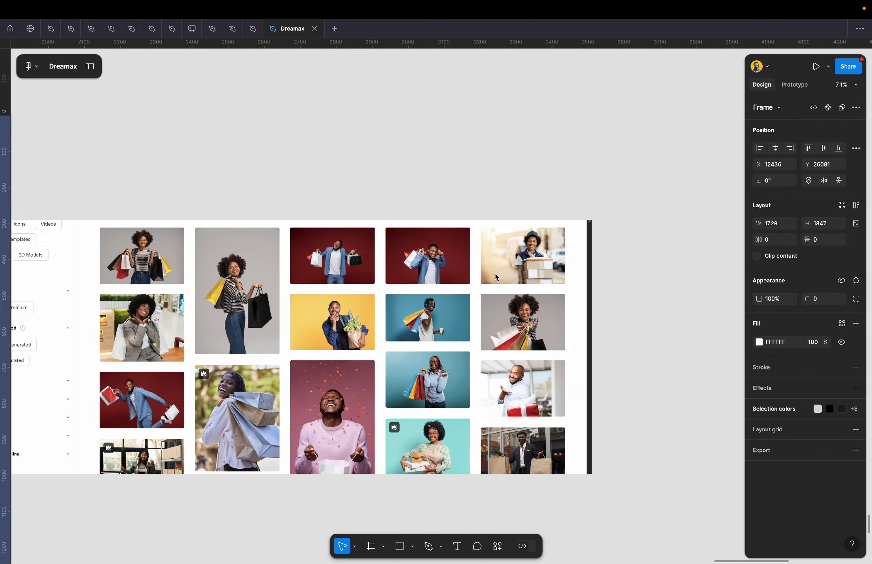
scroll(178, 186, "up", 15)
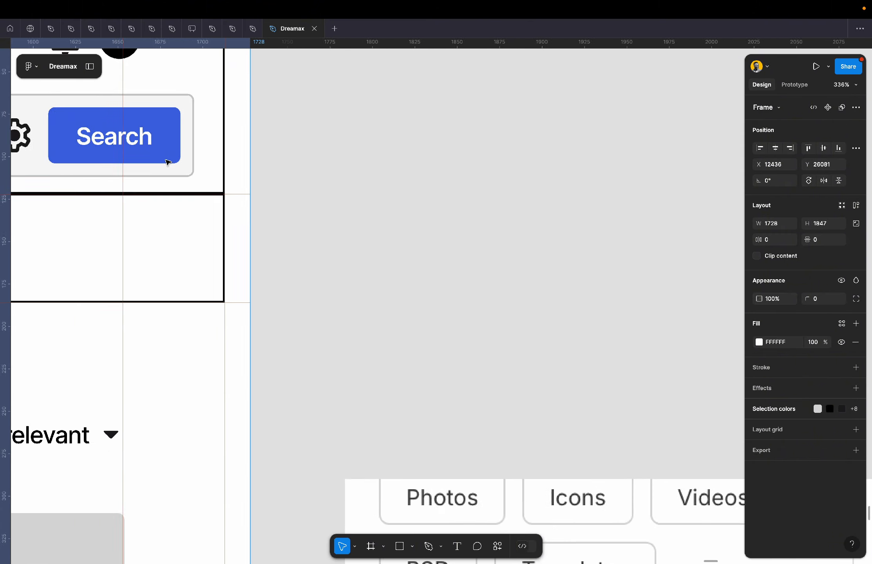
left_click_drag(321, 201, 273, 204)
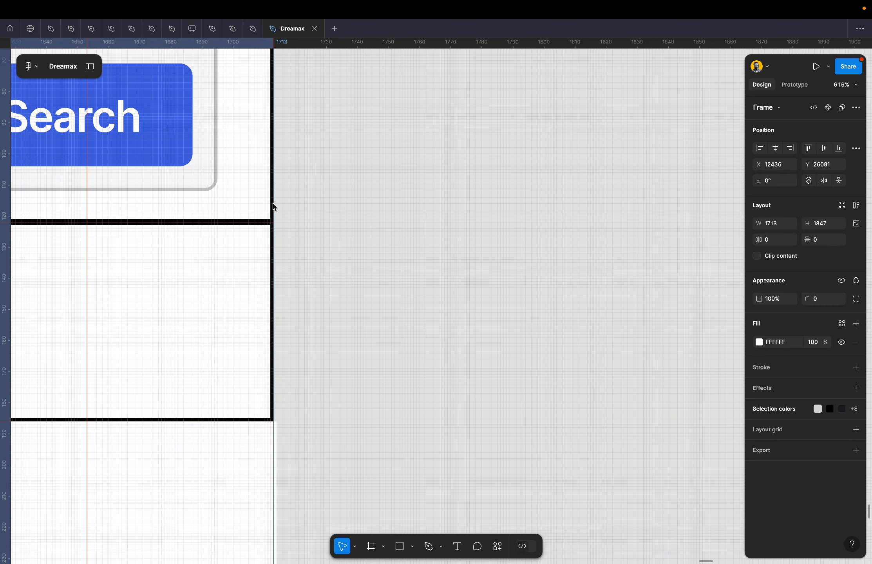
Examine how the results frame's far edge lines up with the page frame's edge and the guide.
scroll(351, 293, "up", 5)
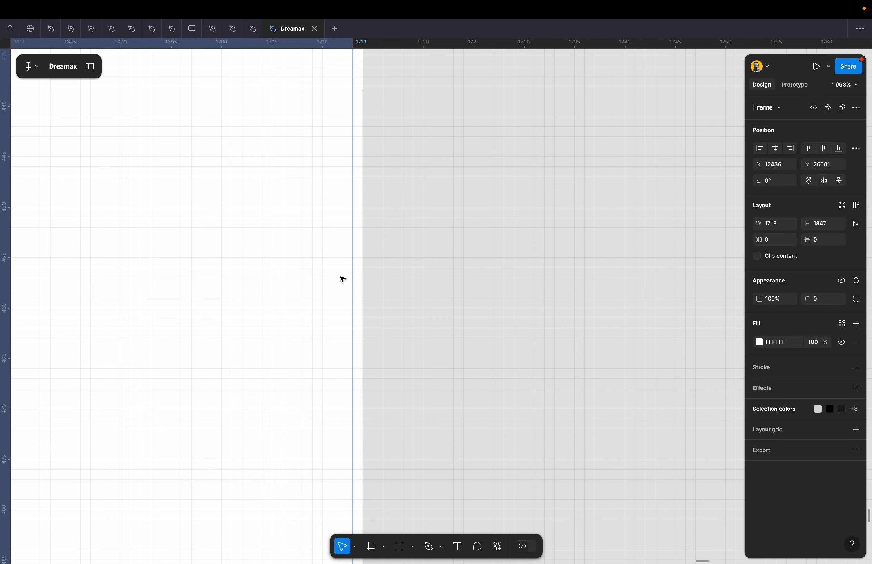
left_click(362, 283)
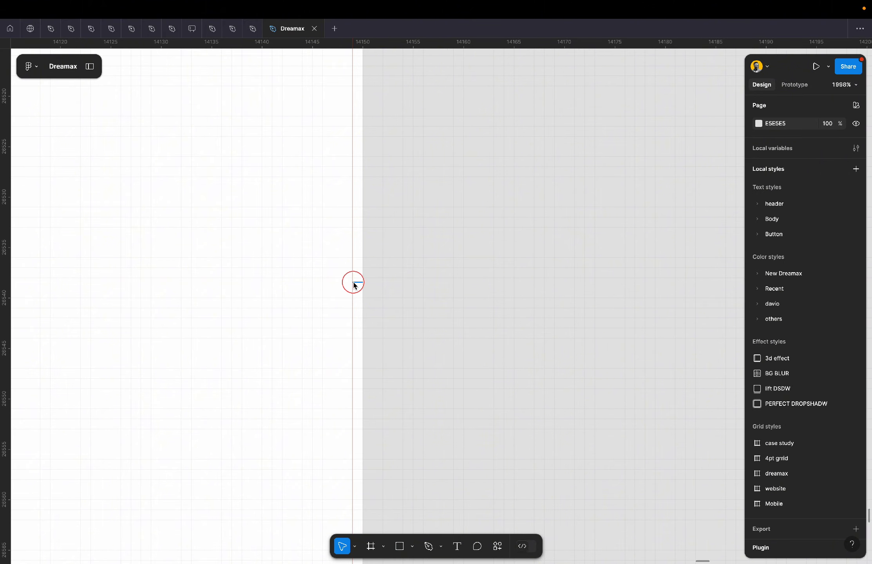
left_click(360, 286)
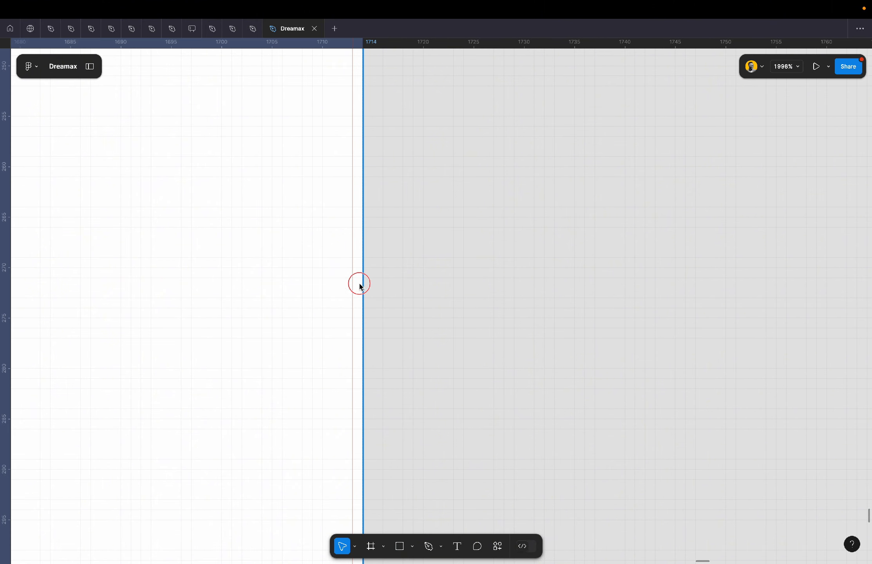
scroll(352, 285, "down", 10)
scroll(352, 283, "down", 5)
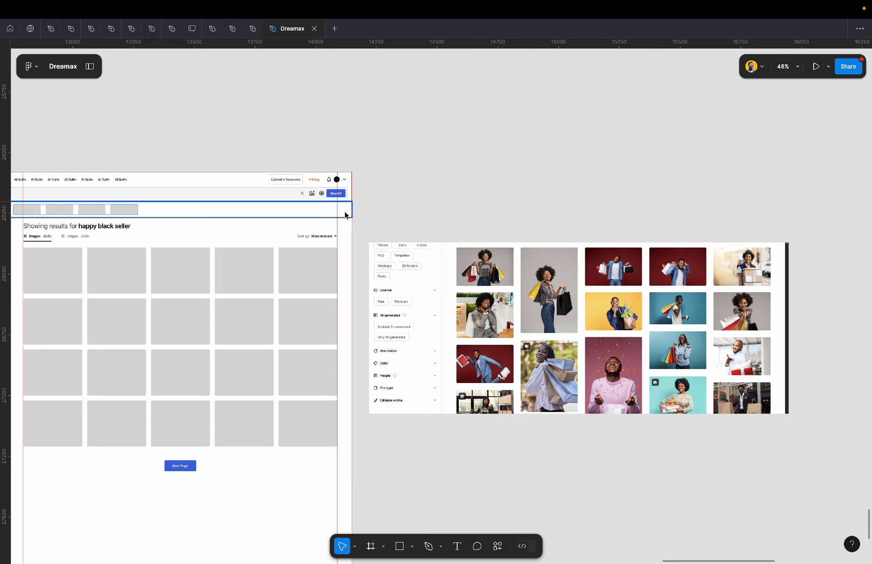
scroll(346, 219, "down", 5)
left_click(362, 261)
scroll(364, 265, "up", 5)
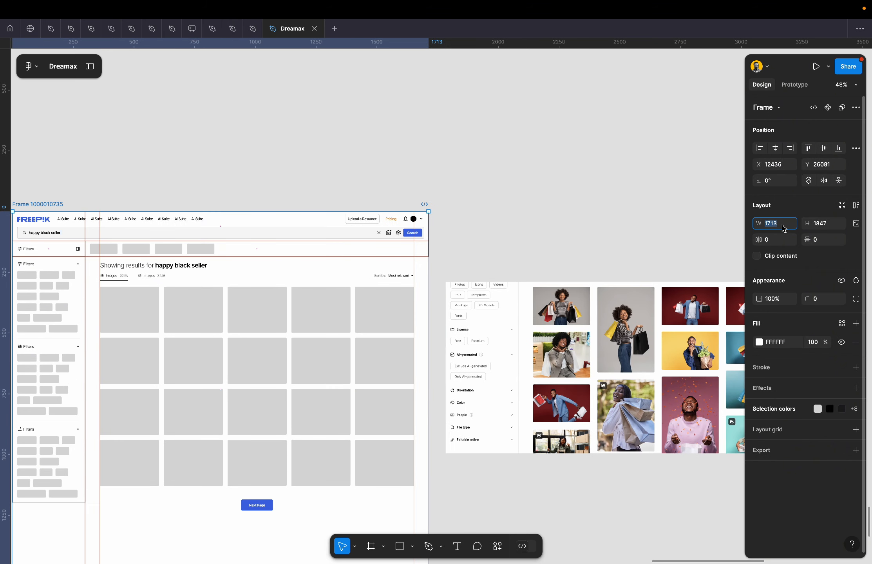
left_click(467, 247)
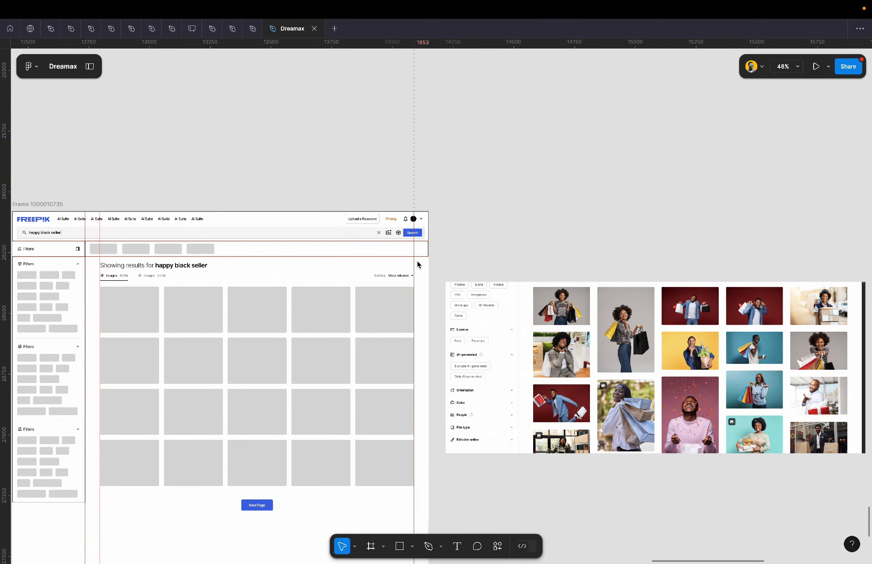
scroll(419, 264, "up", 5)
scroll(418, 265, "up", 5)
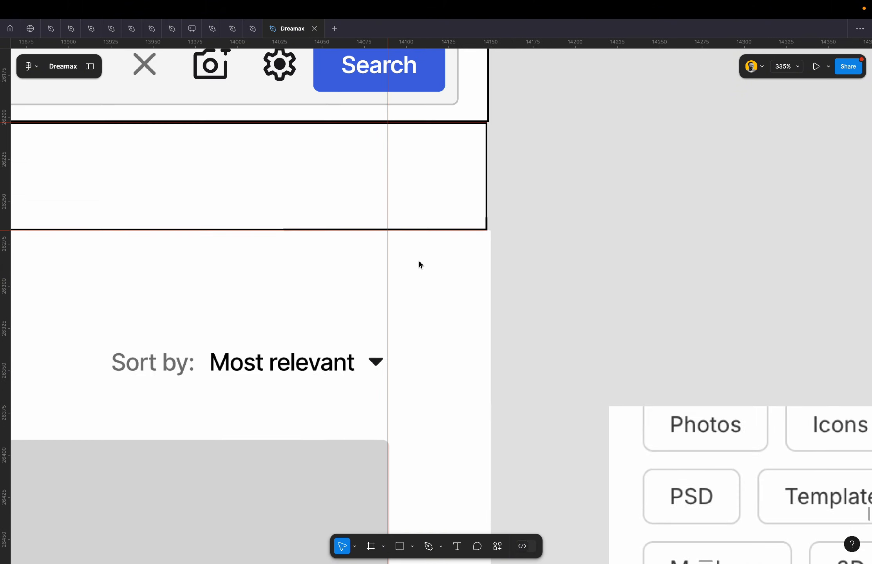
scroll(472, 266, "down", 3)
Narrow the results frame to a width of 1413, aligning its far edge with the page frame and guide.
left_click(472, 267)
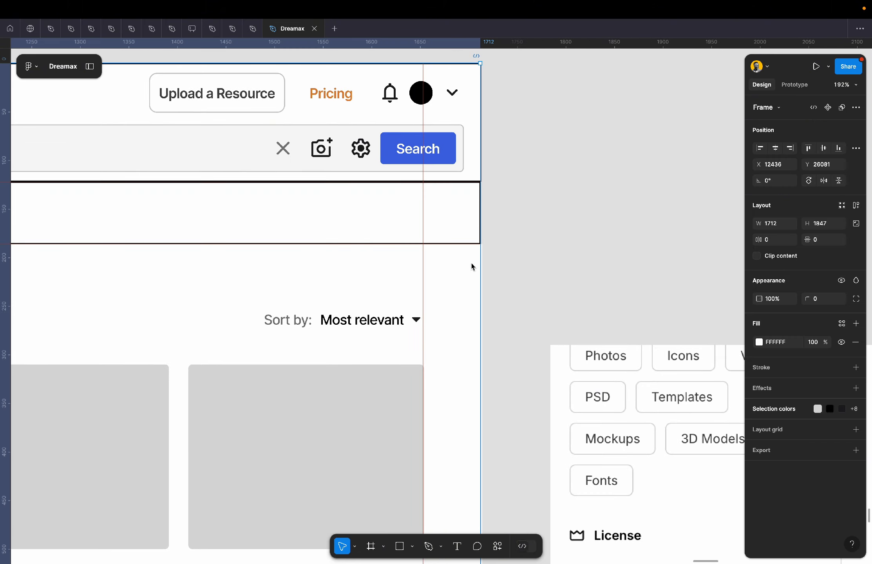
scroll(479, 265, "up", 5)
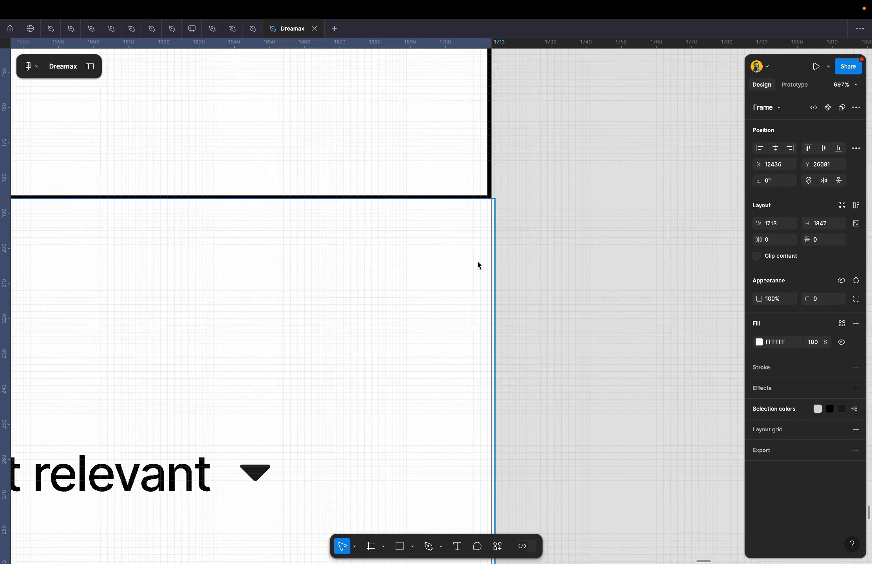
scroll(479, 264, "down", 3)
left_click(479, 262)
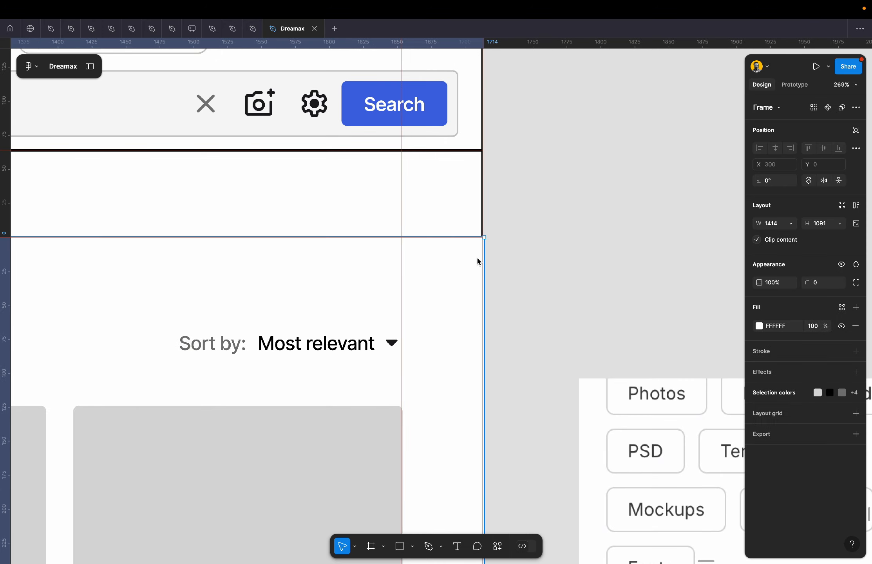
left_click_drag(482, 262, 483, 262)
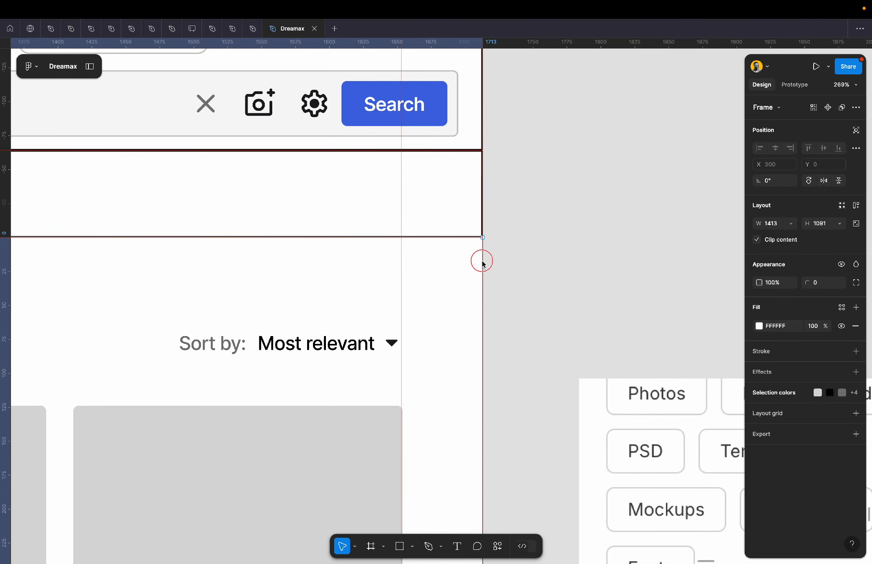
scroll(482, 261, "down", 6)
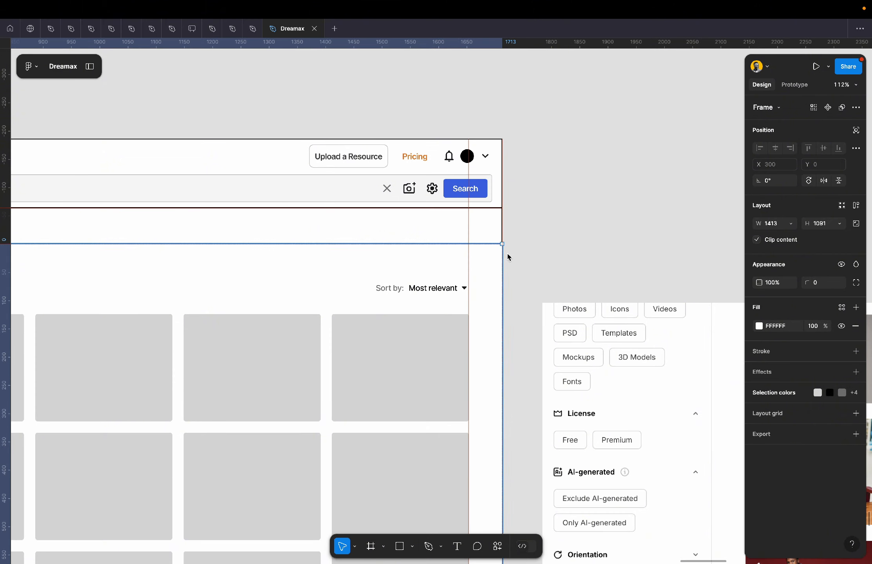
key("shift+a")
scroll(485, 217, "down", 3)
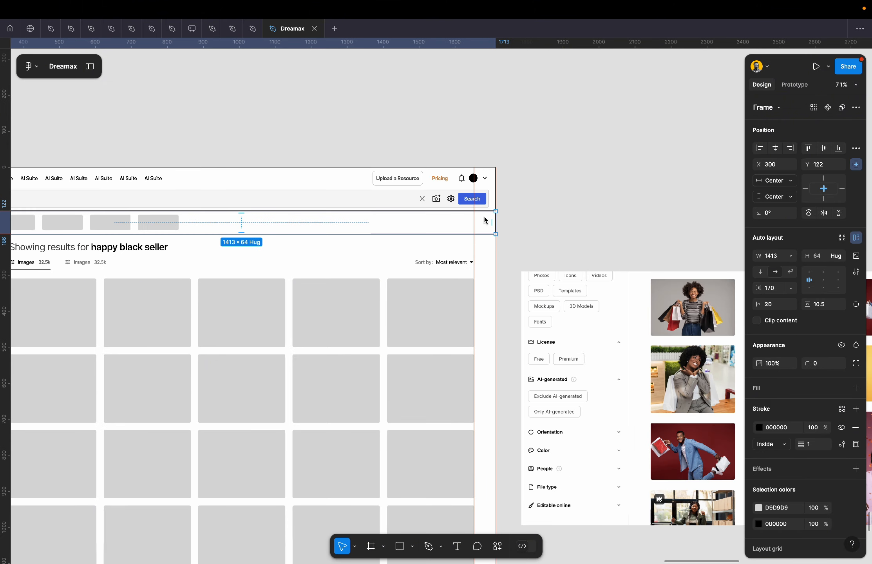
Extend the reference screenshot's crop upward to a height of 995, exposing the original page header.
left_click(585, 325)
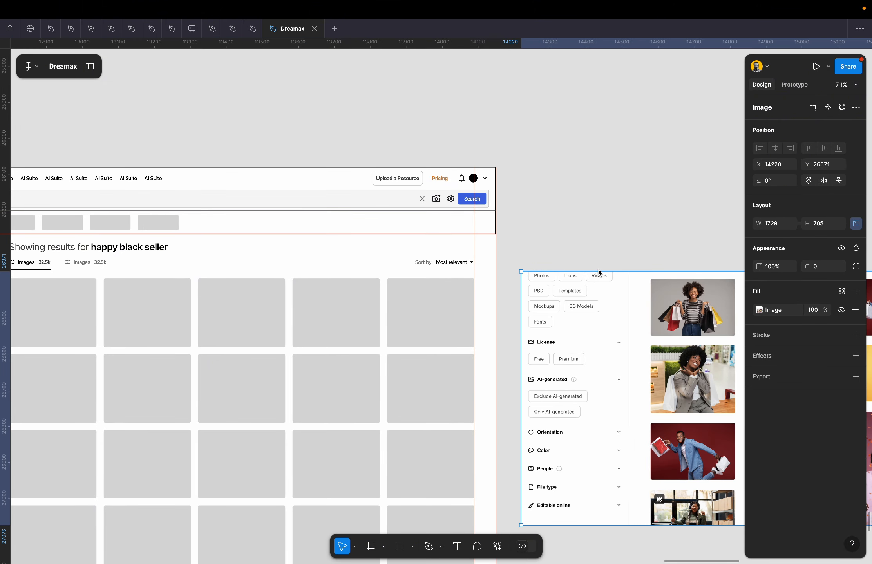
left_click_drag(599, 242, 596, 168)
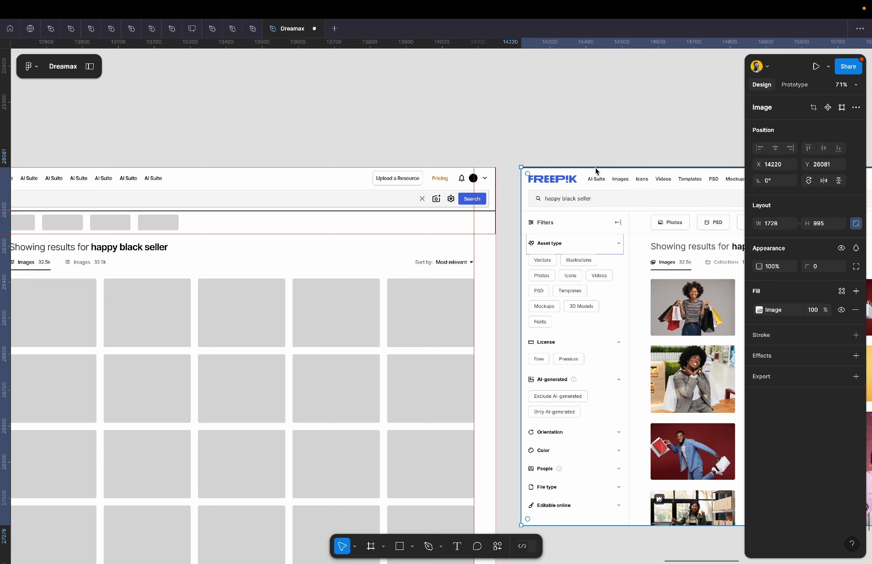
left_click(516, 153)
Remove the black stroke from the page's header frame.
left_click(343, 193)
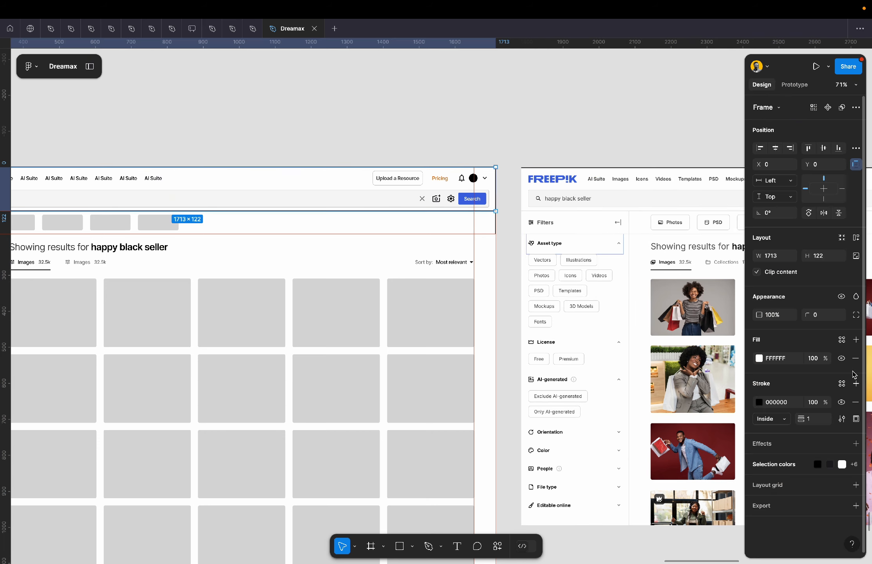
left_click(857, 403)
Check the stroke colour used on the header's Upload a Resource button.
left_click(424, 221)
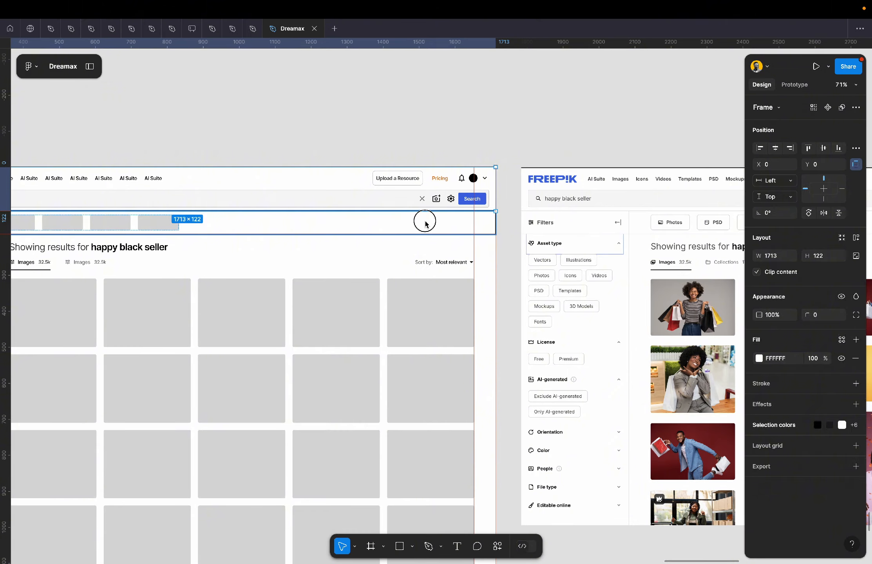
scroll(613, 238, "up", 5)
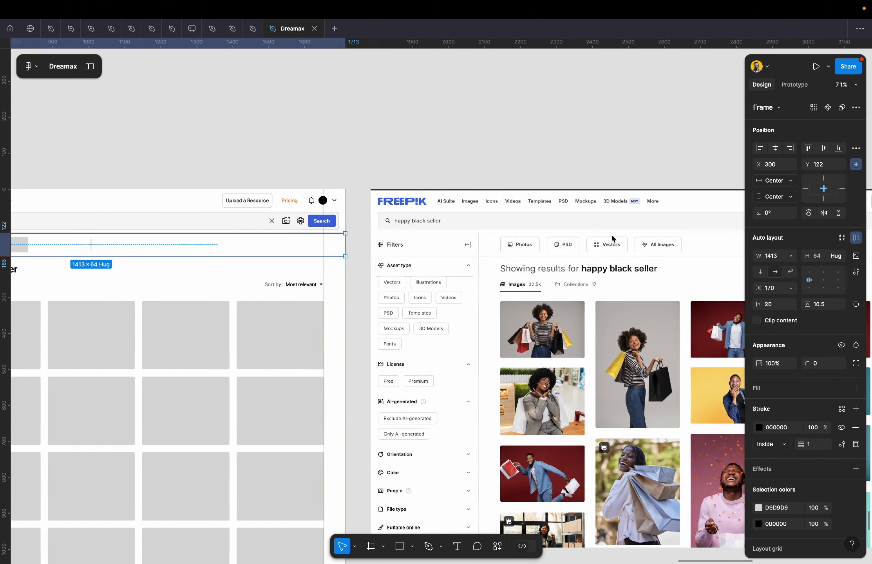
scroll(613, 237, "left", 10)
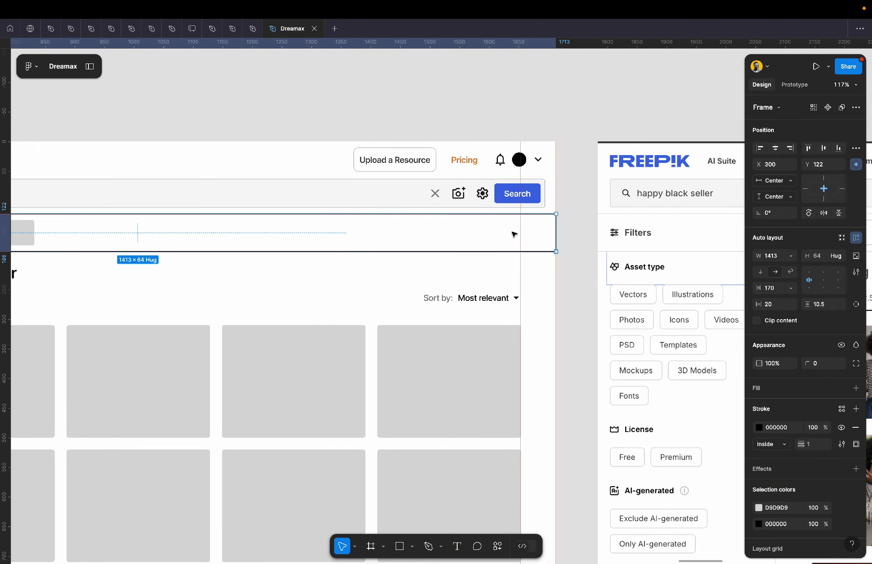
left_click(409, 162)
left_click(409, 163)
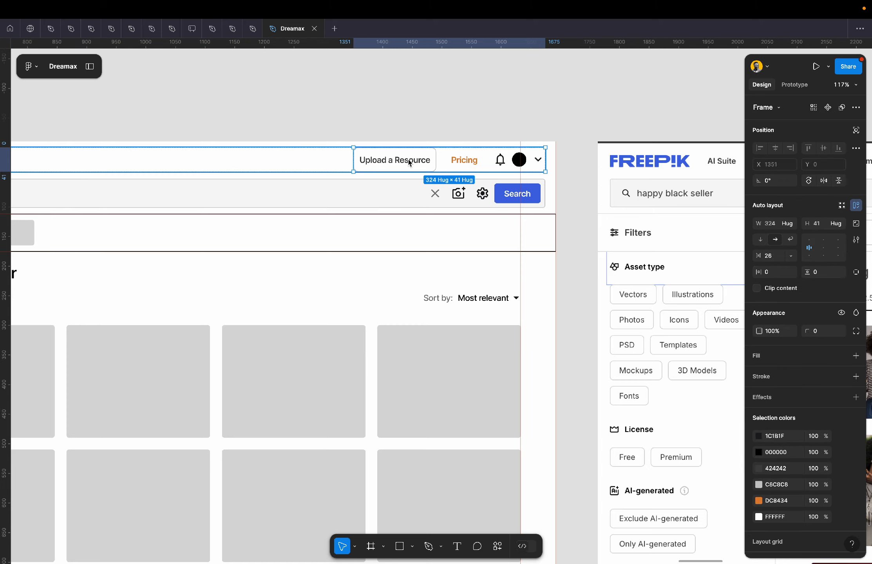
left_click(409, 162)
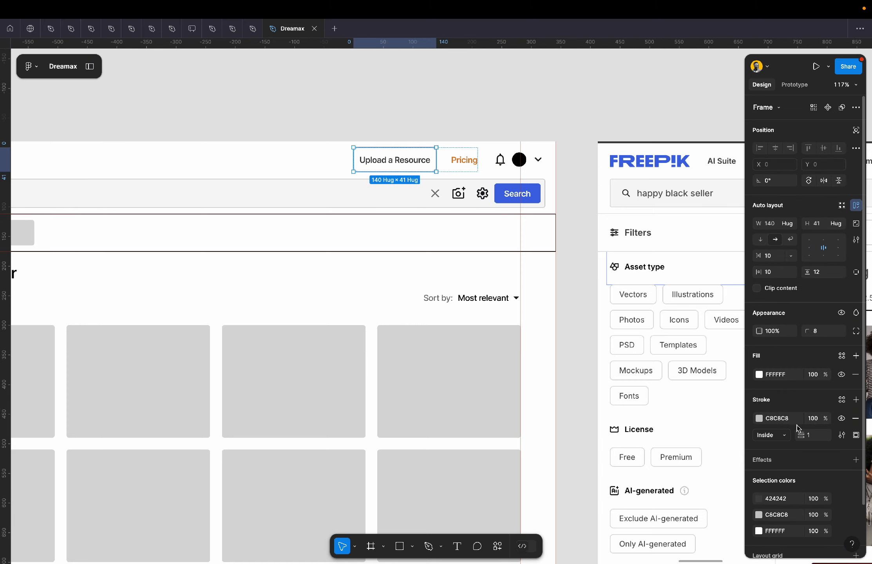
left_click(566, 316)
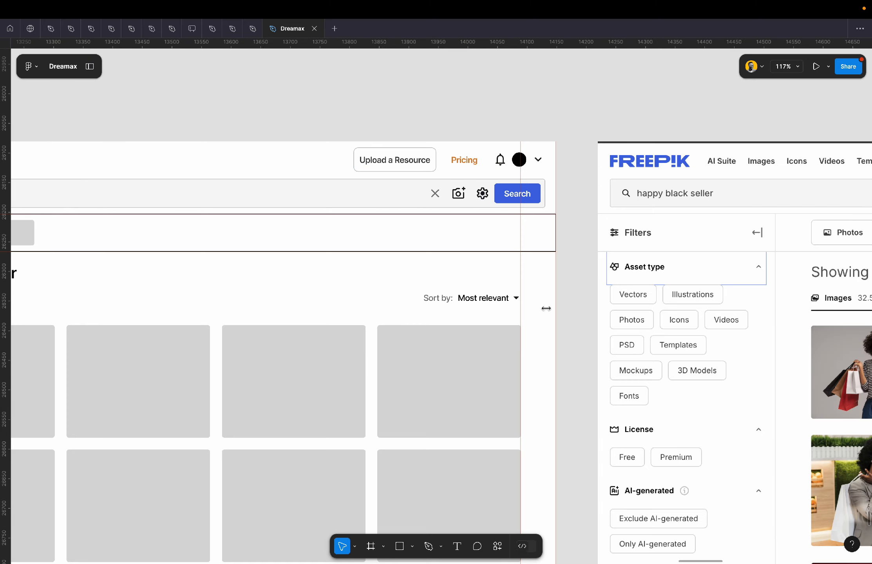
Set the stroke colour of the sidebar's Filters header and the adjacent category bar to C8C8C8.
left_click(383, 230)
scroll(384, 230, "down", 5)
scroll(383, 230, "left", 10)
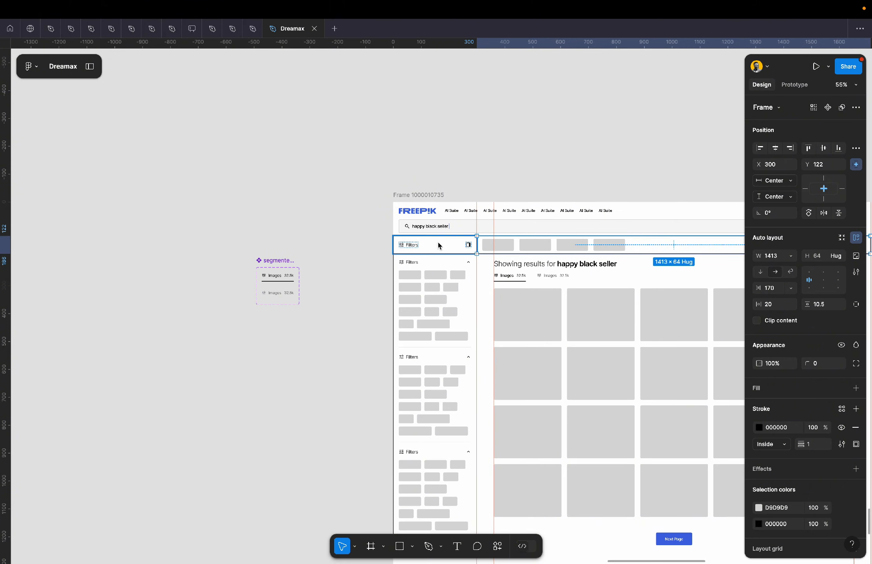
scroll(438, 244, "up", 5)
key("Return")
scroll(674, 329, "up", 5)
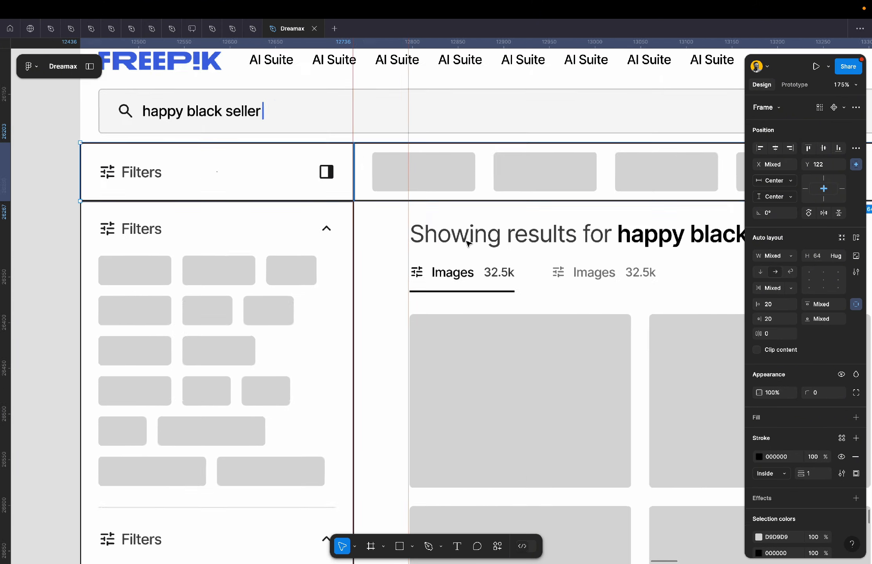
left_click(792, 457)
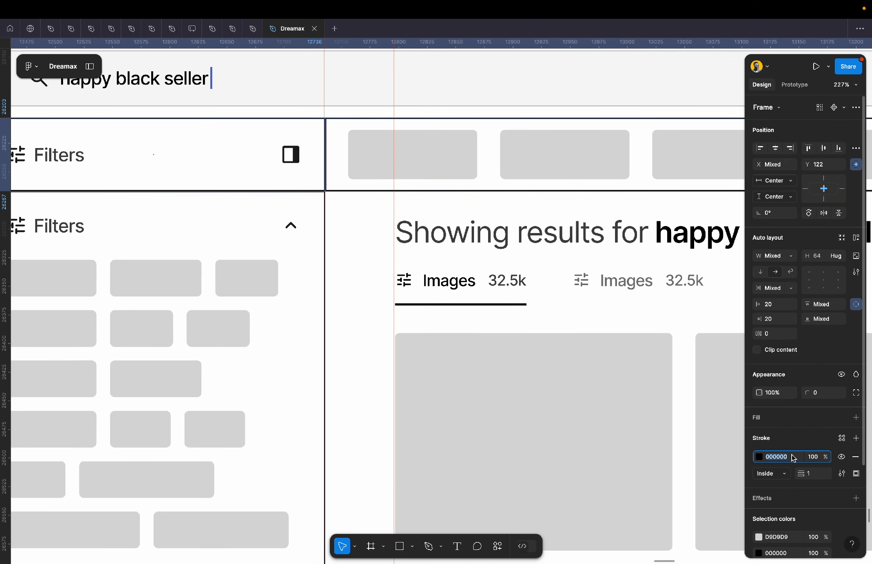
type("c8c8c8")
key("Return")
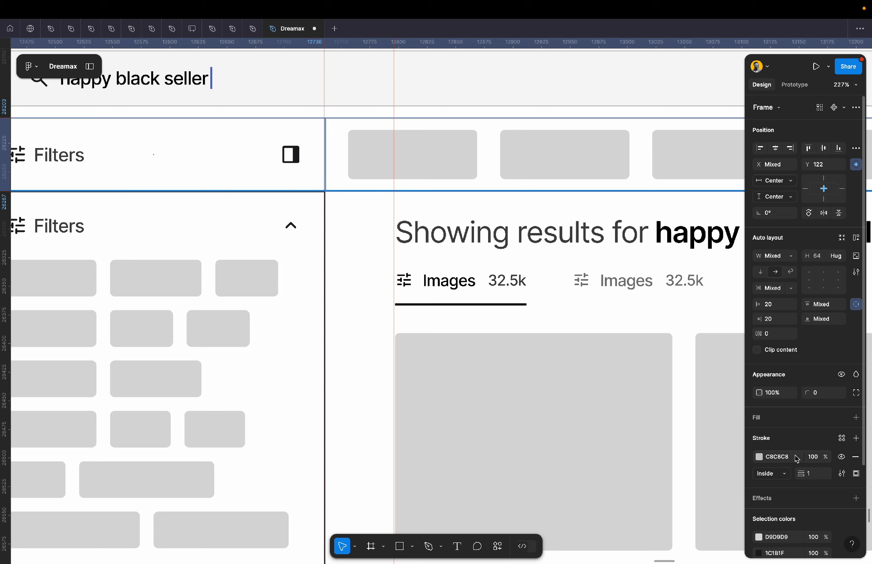
Set the strokes of the Filters header and category bar to Outside and enable clip content on both frames.
left_click(784, 473)
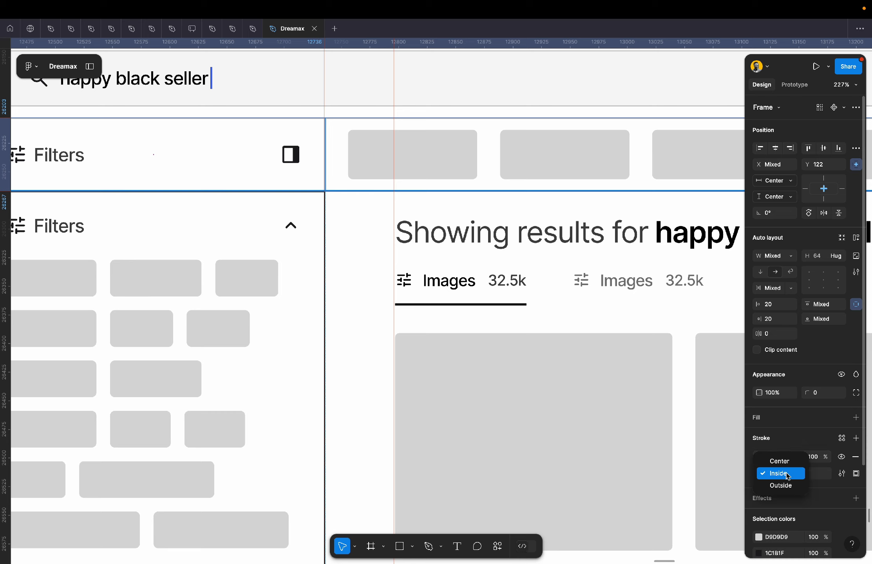
left_click(787, 486)
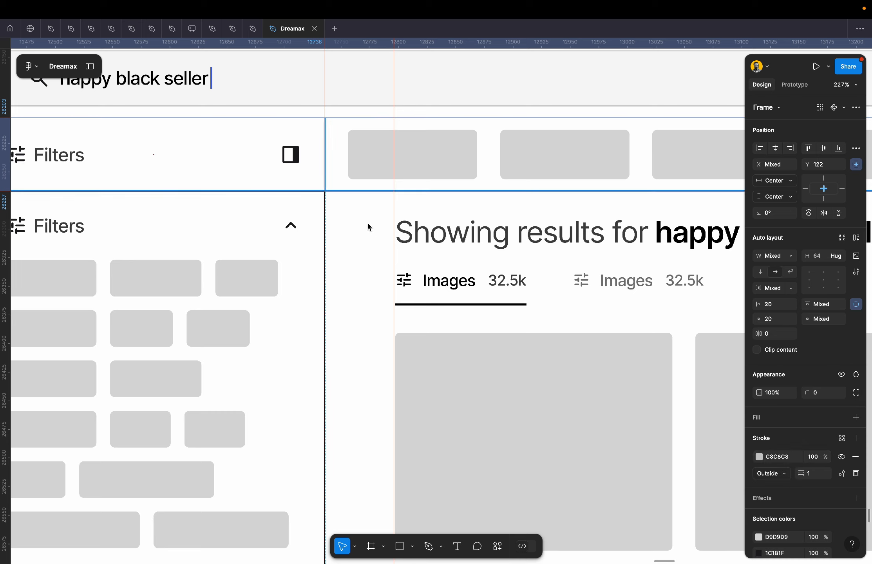
left_click(757, 350)
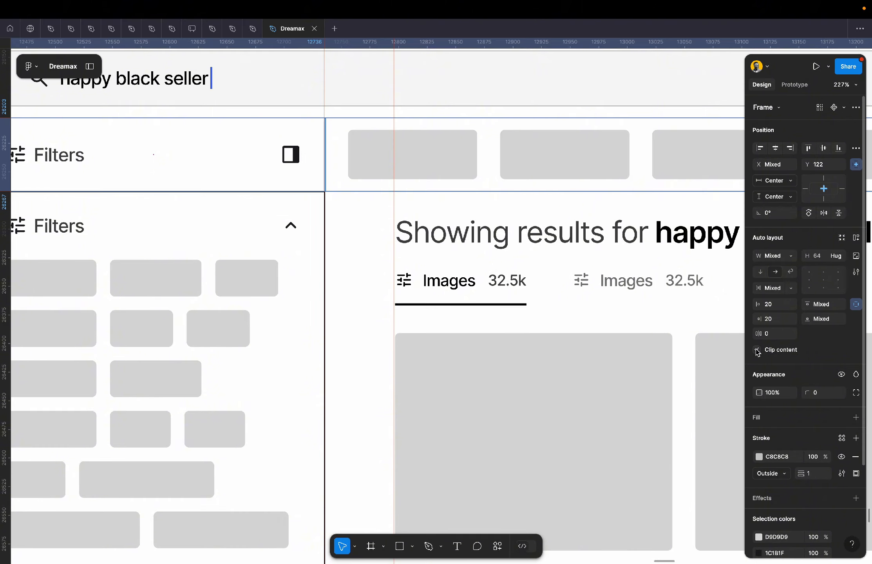
Wrap the Filters header and category bar together in a horizontal auto layout frame.
scroll(350, 158, "down", 5)
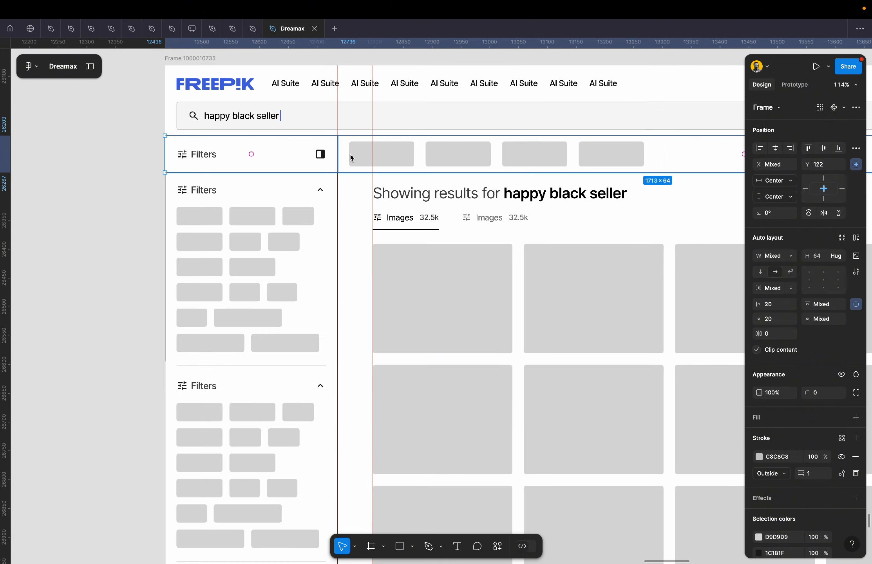
key("shift+a")
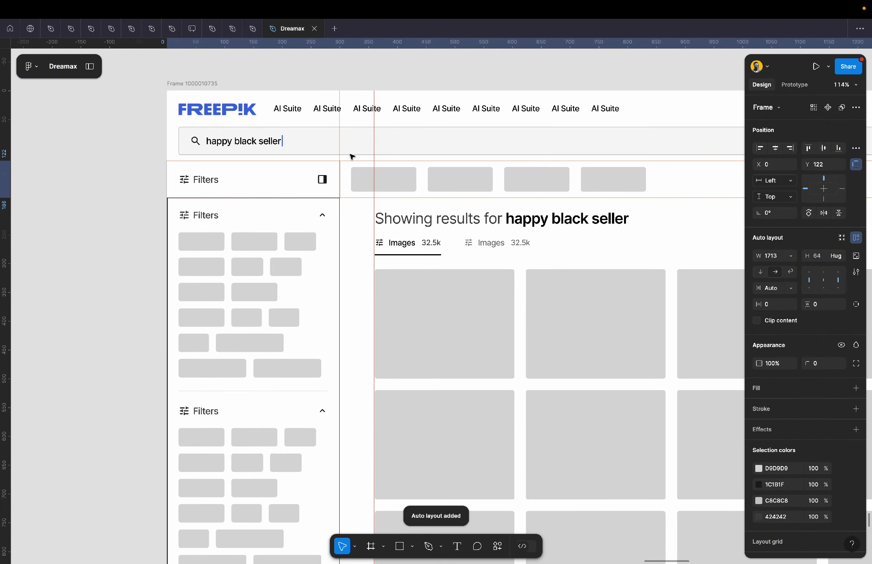
scroll(329, 168, "down", 3)
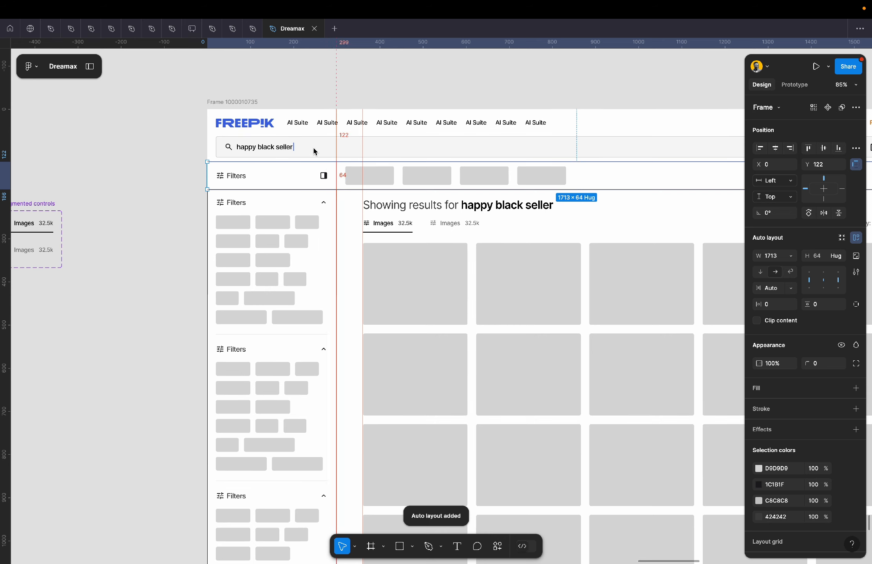
Remove all vertical and horizontal ruler guides from the canvas.
right_click(279, 44)
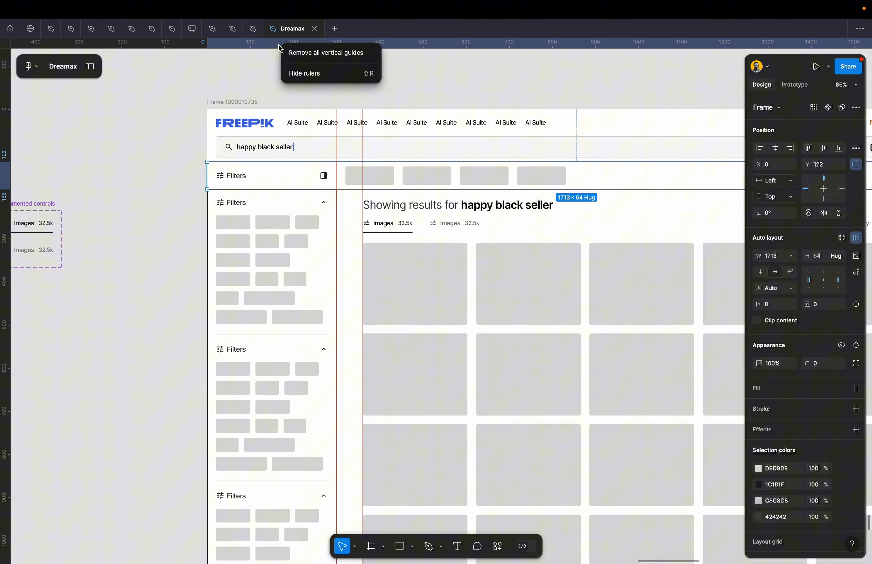
left_click(314, 56)
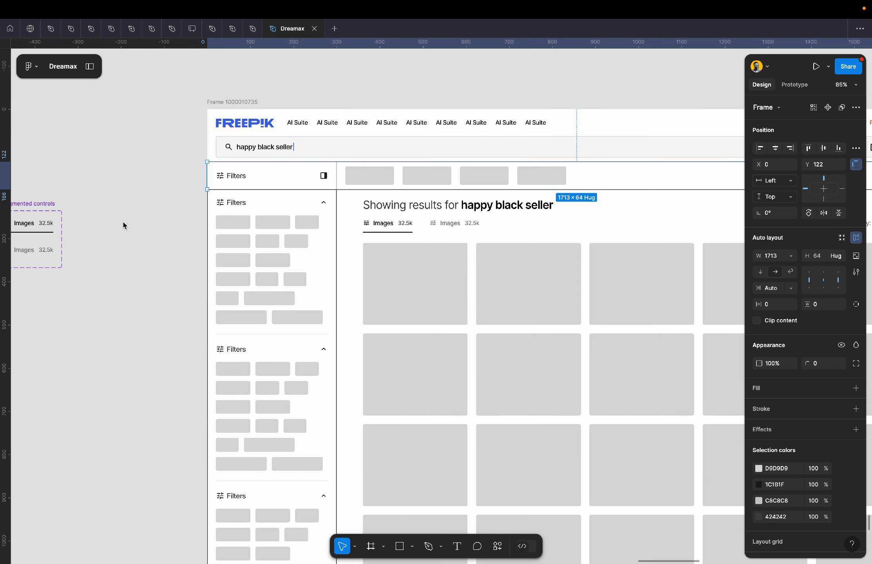
left_click(88, 302)
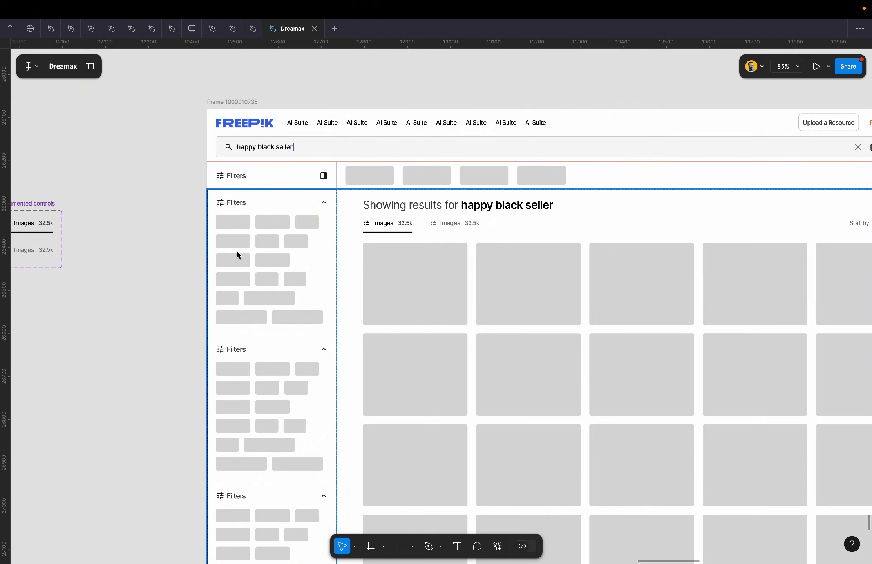
scroll(275, 235, "up", 3)
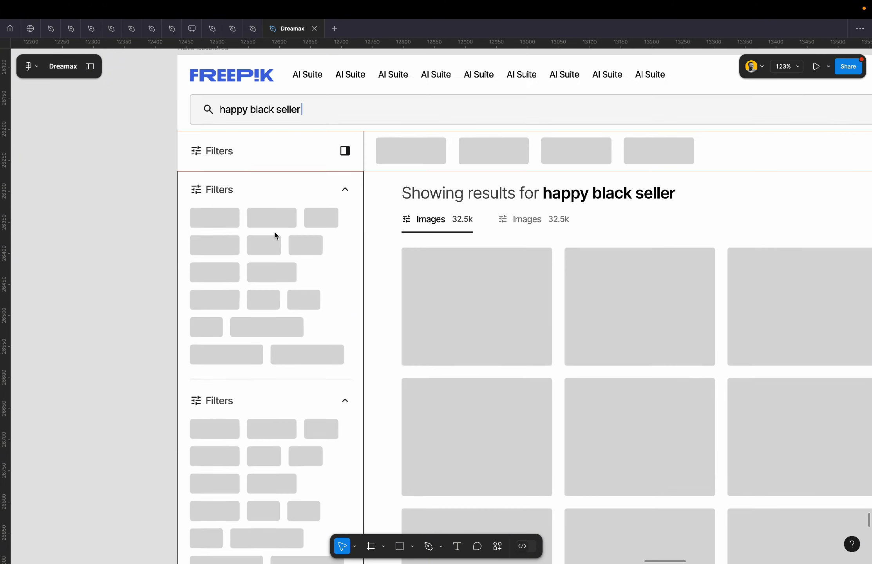
right_click(6, 291)
left_click(34, 291)
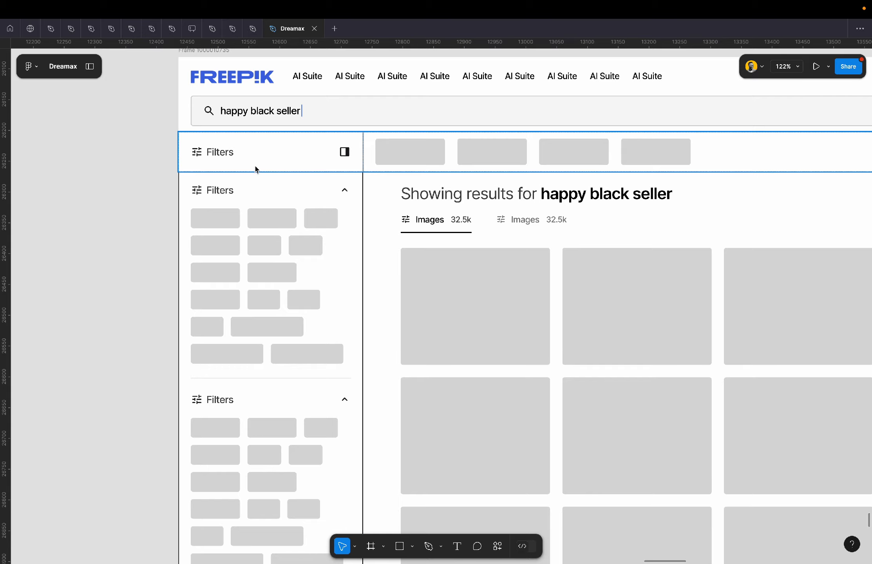
Combine the page header and the row with the Filters header and category bar in one vertical auto layout frame.
left_click(282, 158)
scroll(281, 157, "down", 3)
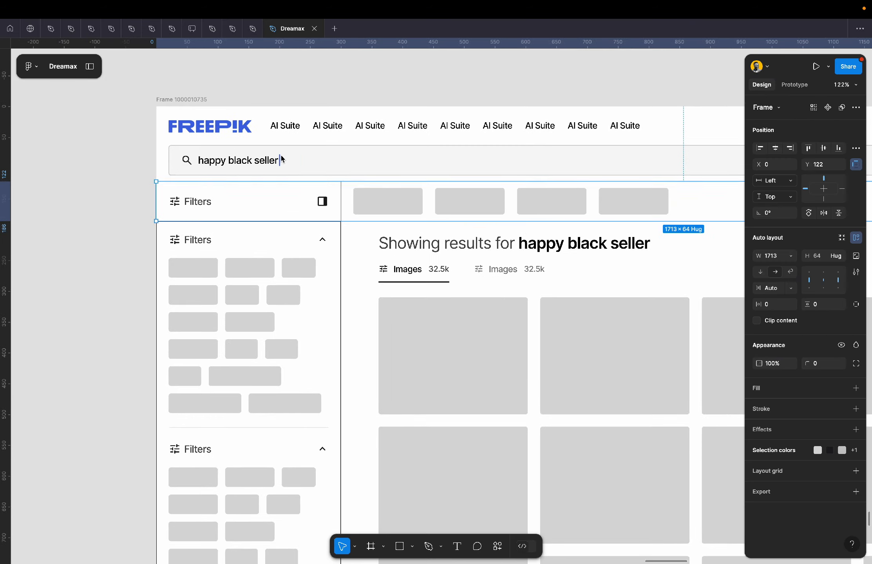
scroll(281, 159, "right", 3)
scroll(281, 161, "up", 1)
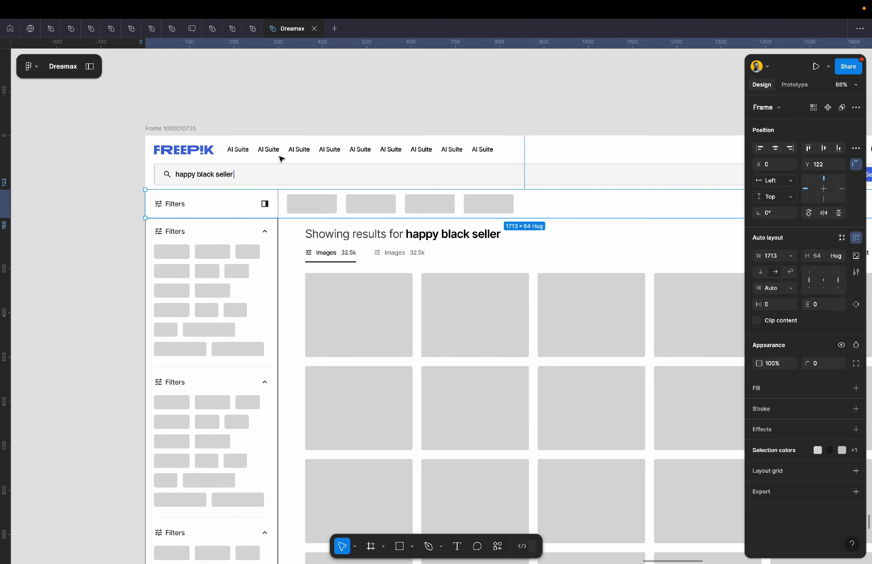
left_click(327, 160, "shift")
scroll(327, 161, "up", 3)
left_click_drag(322, 184, 384, 200)
key("ctrl+z")
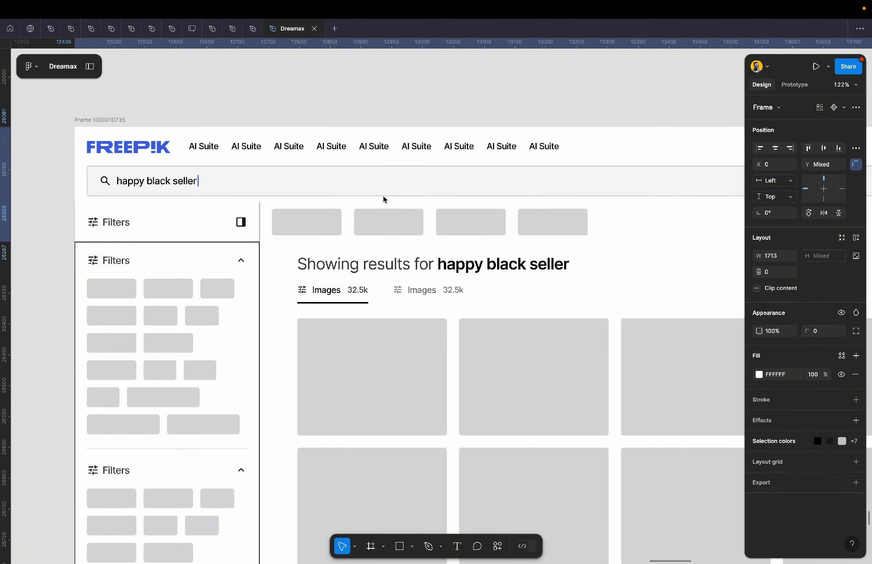
key("ctrl+alt+g")
key("shift+a")
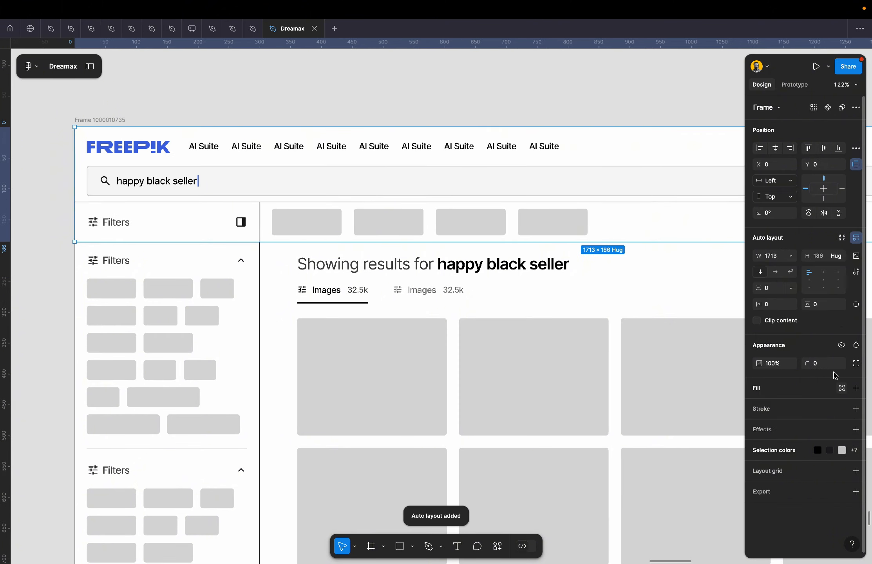
Enable clip content on the auto layout row holding the Filters header and category bar.
left_click(256, 220)
scroll(256, 220, "up", 5)
scroll(256, 219, "up", 3)
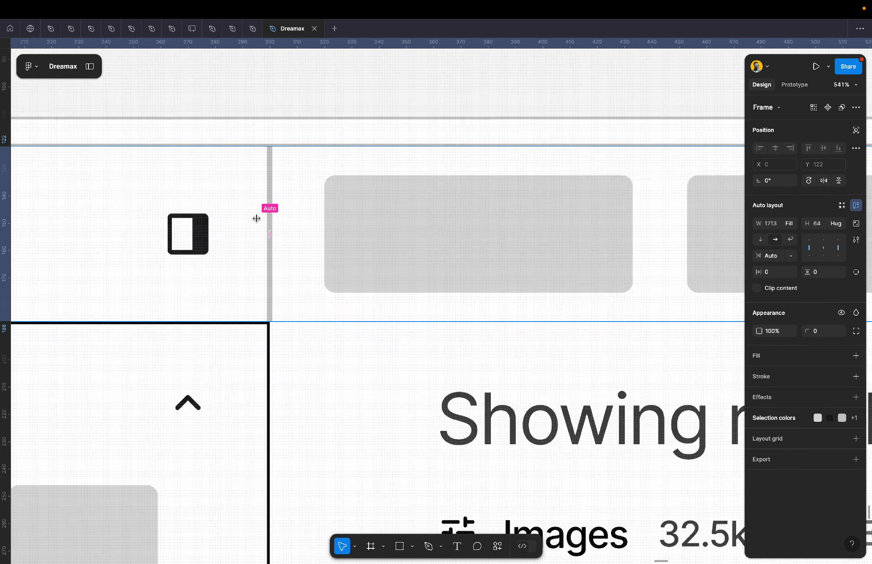
scroll(255, 219, "down", 5)
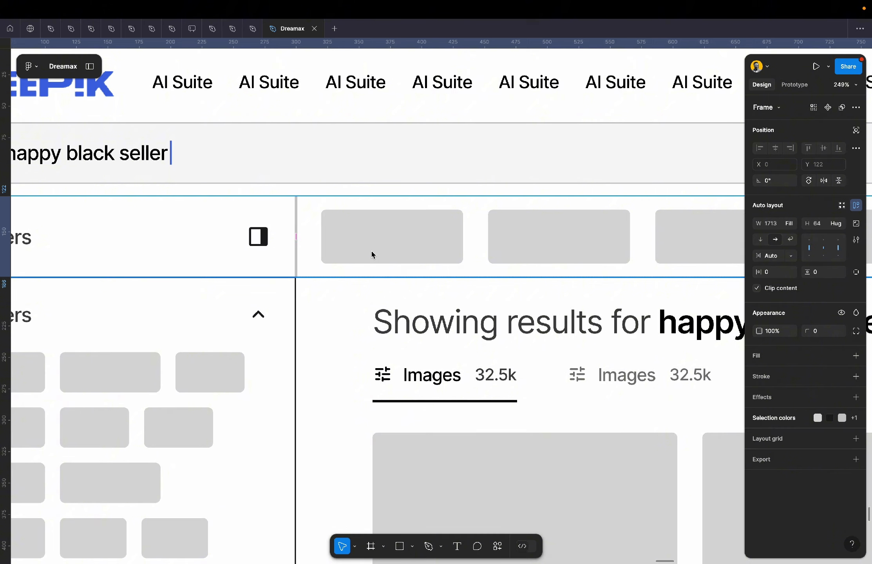
key("Return")
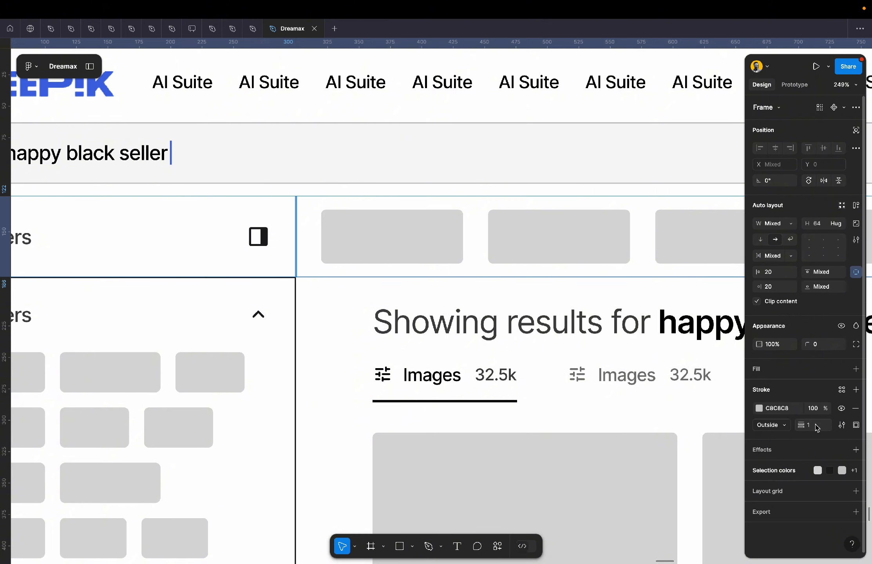
scroll(434, 278, "down", 10)
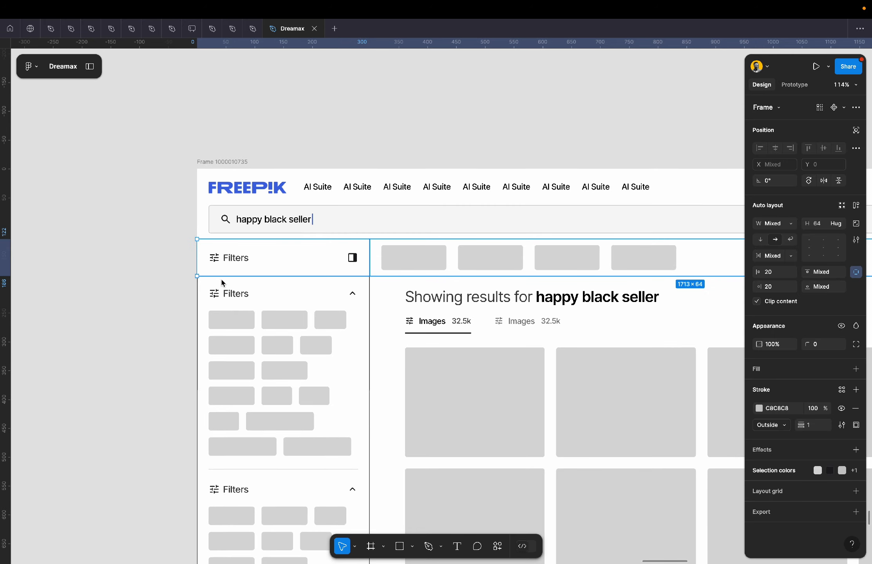
left_click(131, 295)
left_click(227, 161)
scroll(227, 161, "down", 10)
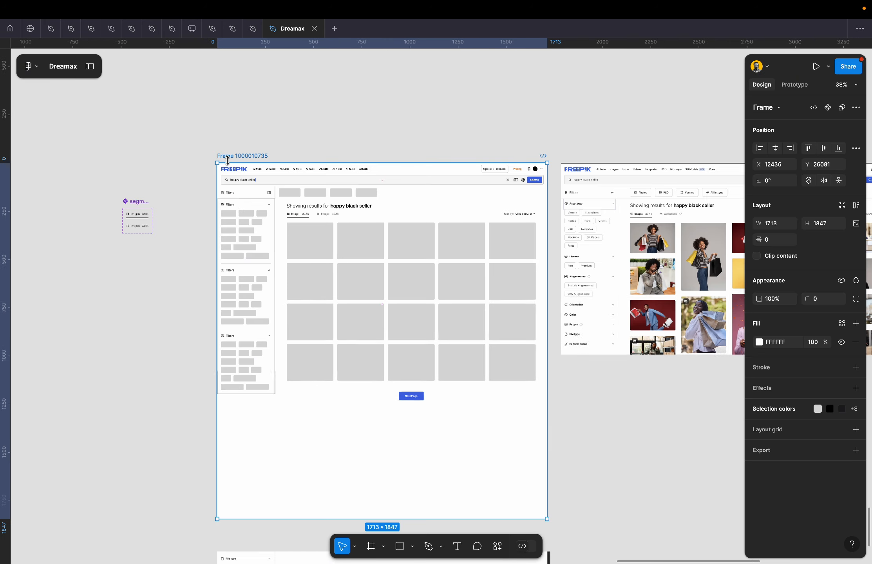
left_click(758, 256)
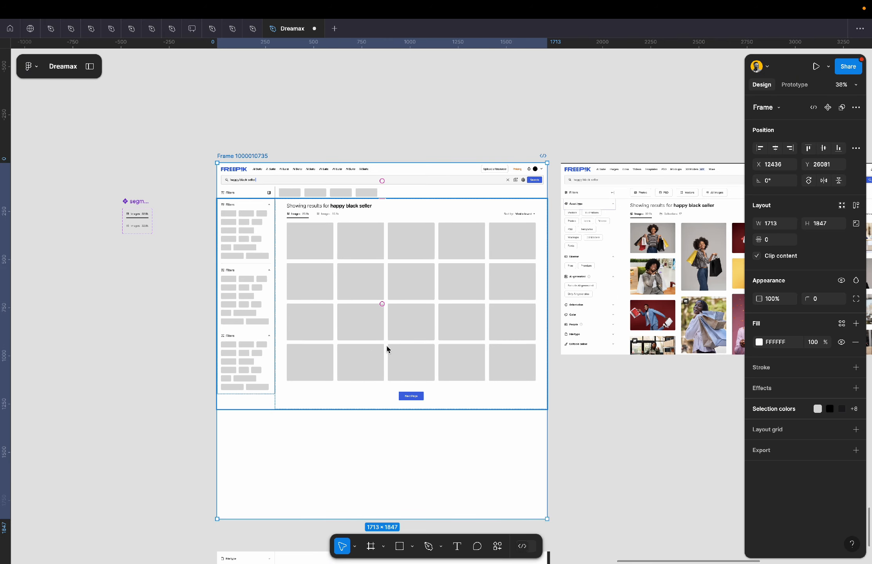
Duplicate an image placeholder from the grid's last row five times to fill a fifth row of results.
scroll(395, 346, "up", 5)
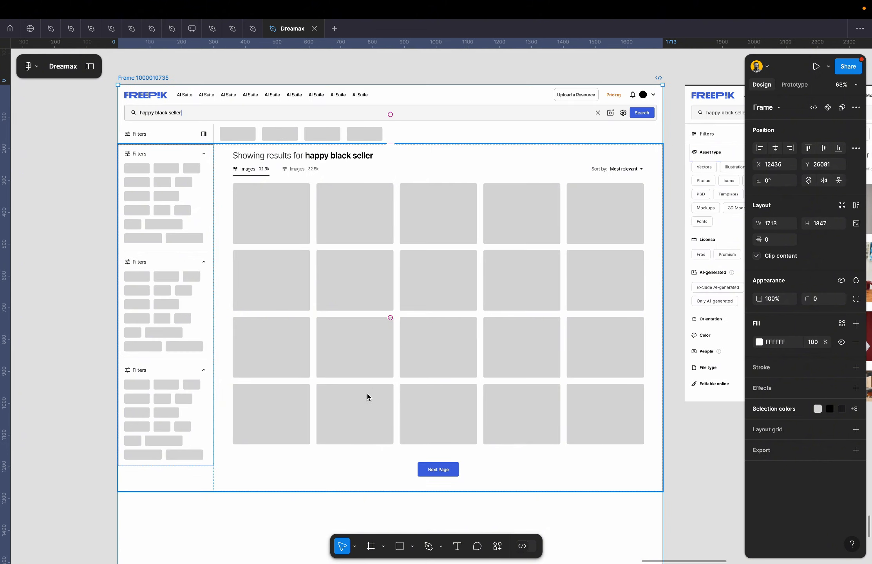
left_click(361, 396)
double_click(361, 395)
double_click(361, 396)
double_click(361, 395)
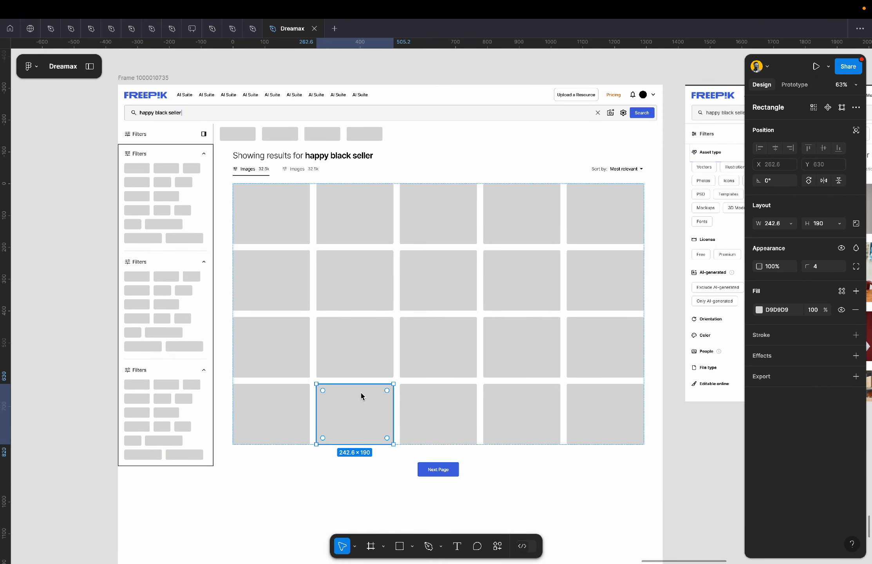
key("super+d")
key("super+d")
key("super+d")
key("super+d")
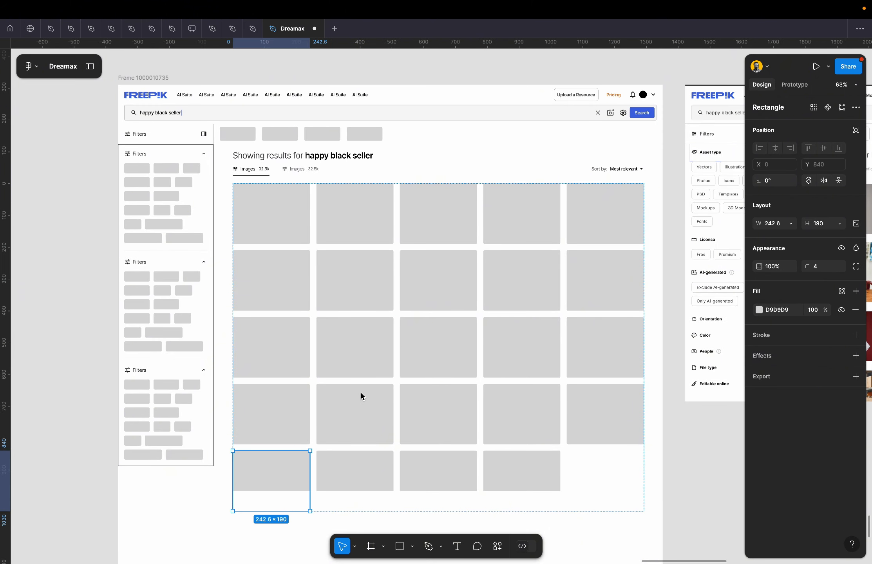
key("super+d")
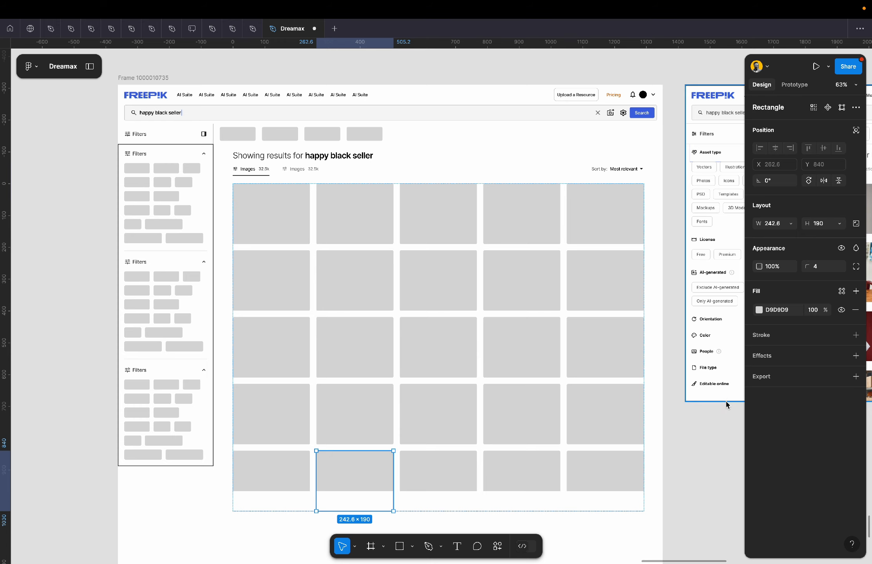
Extend the frame holding the filter sidebar and image results to a height of about 1325.
left_click(705, 415)
scroll(509, 359, "down", 5)
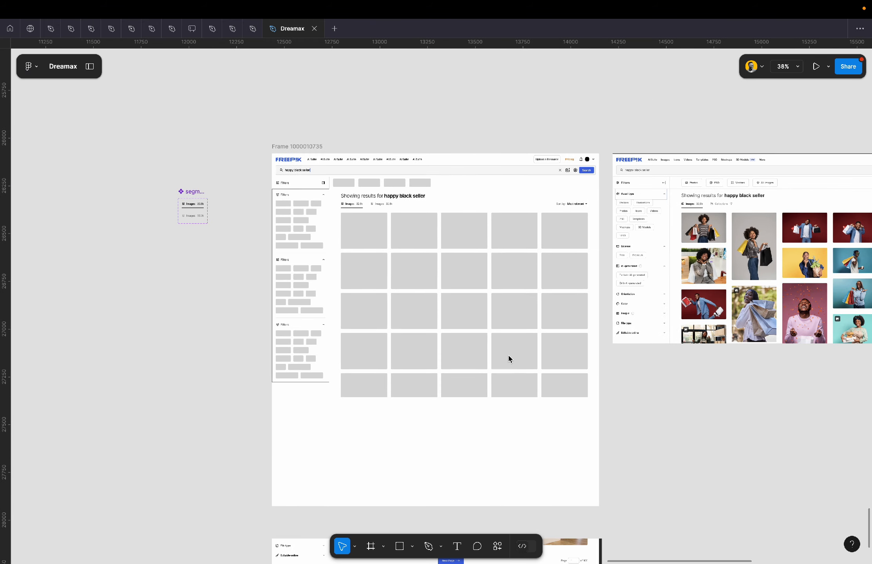
left_click(473, 330)
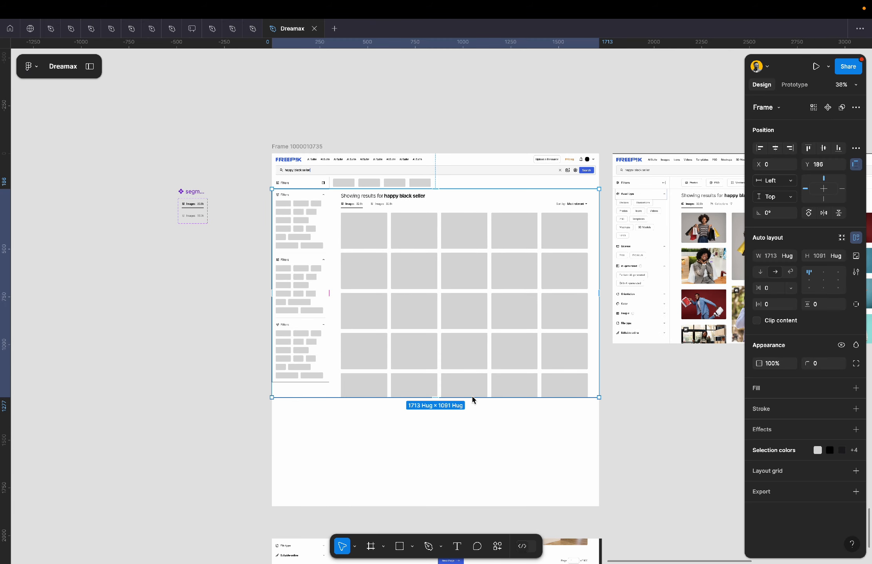
left_click_drag(473, 398, 471, 445)
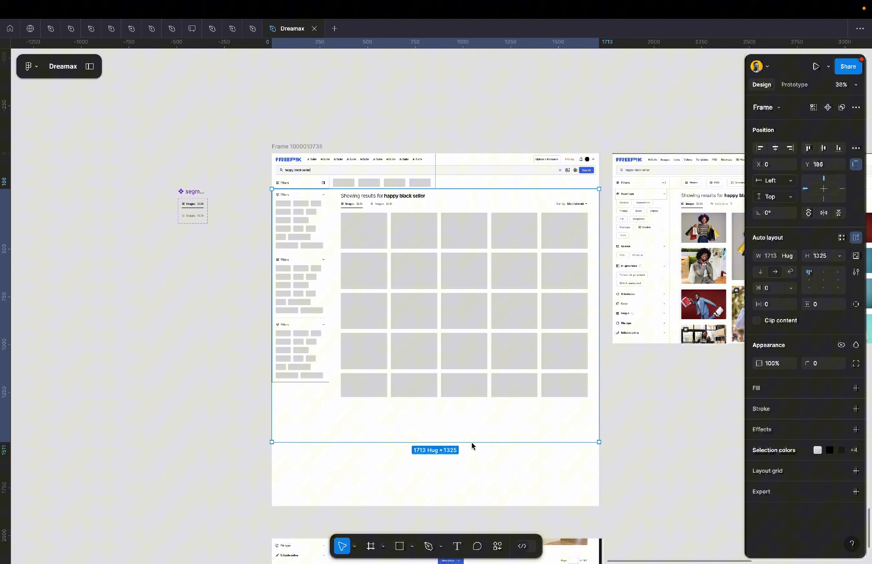
Apply vertical auto layout to the image results frame and set its vertical padding to 40.
left_click(466, 256)
key("shift+2")
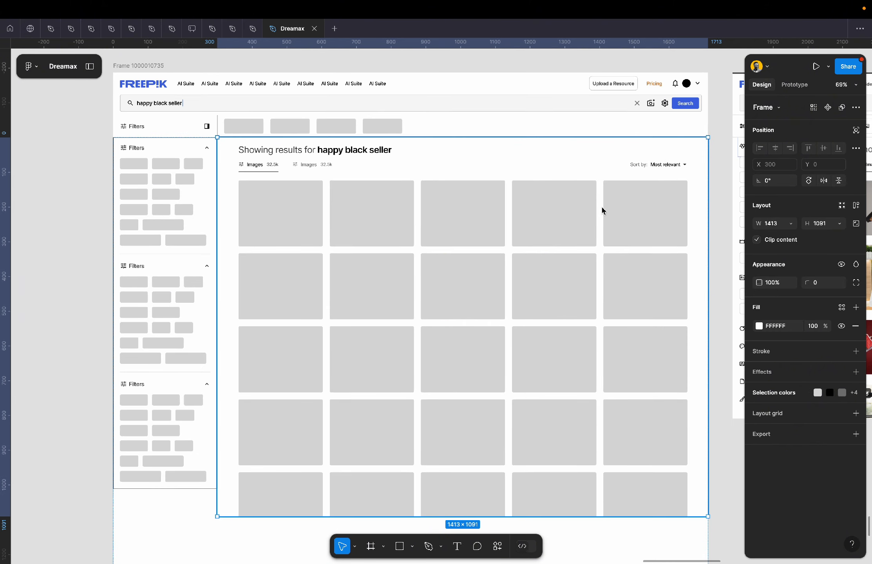
left_click(855, 206)
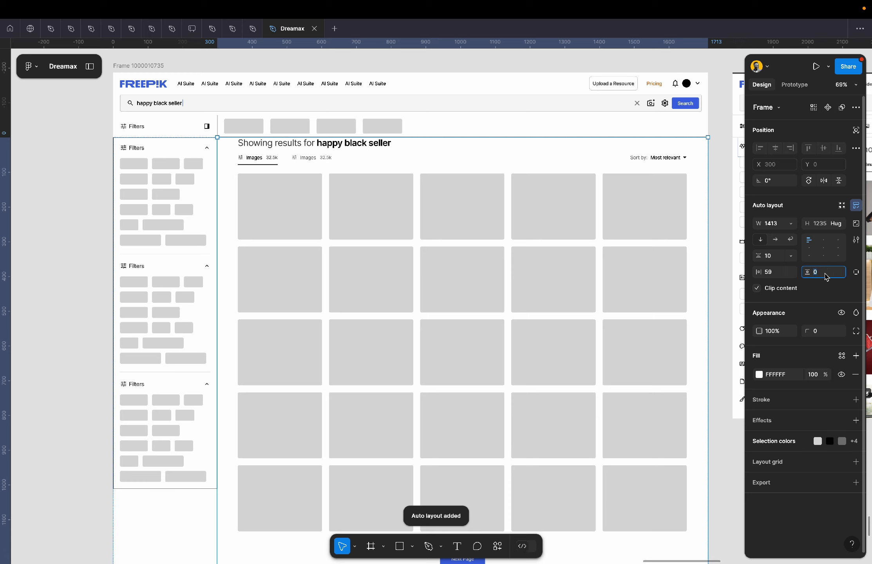
key("Return")
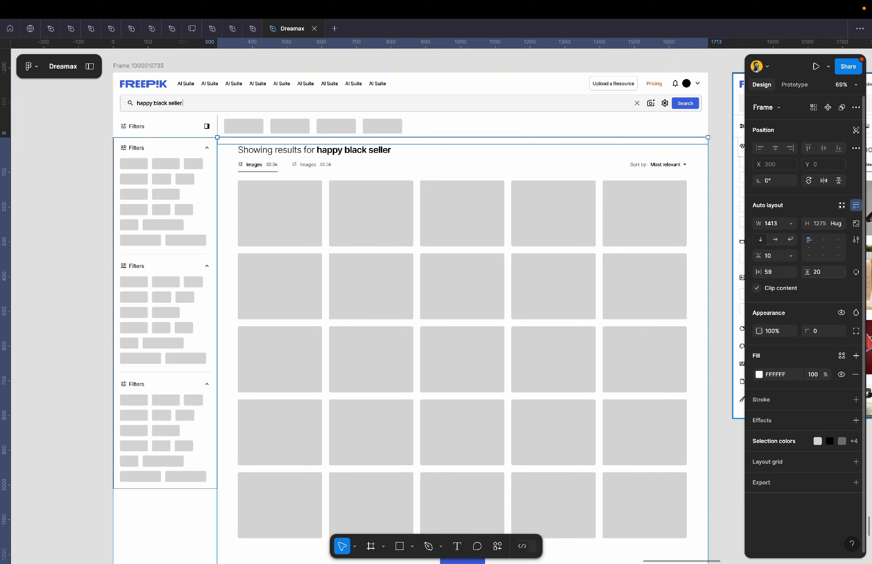
type("40")
key("Return")
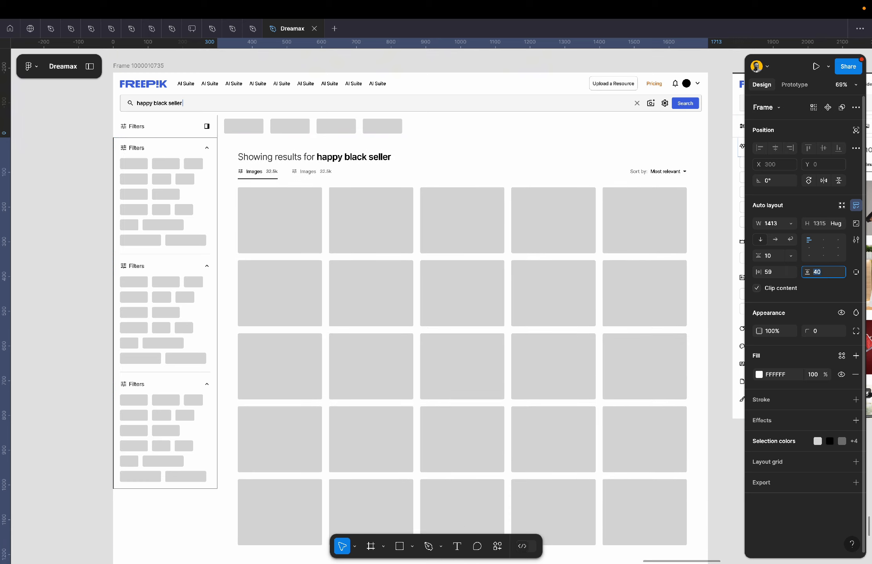
left_click(720, 231)
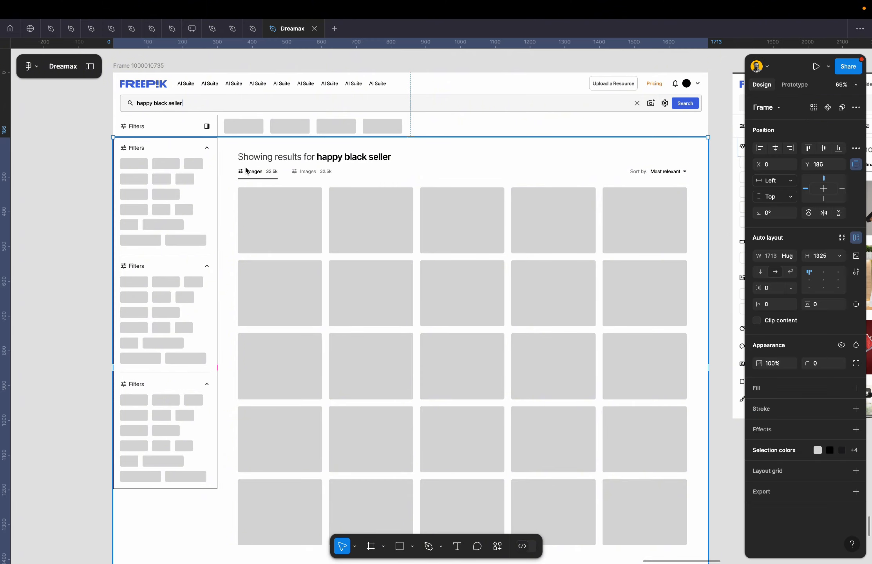
Turn off clip content on the vertical frame combining the page header and the Filters and category row.
scroll(246, 170, "up", 3)
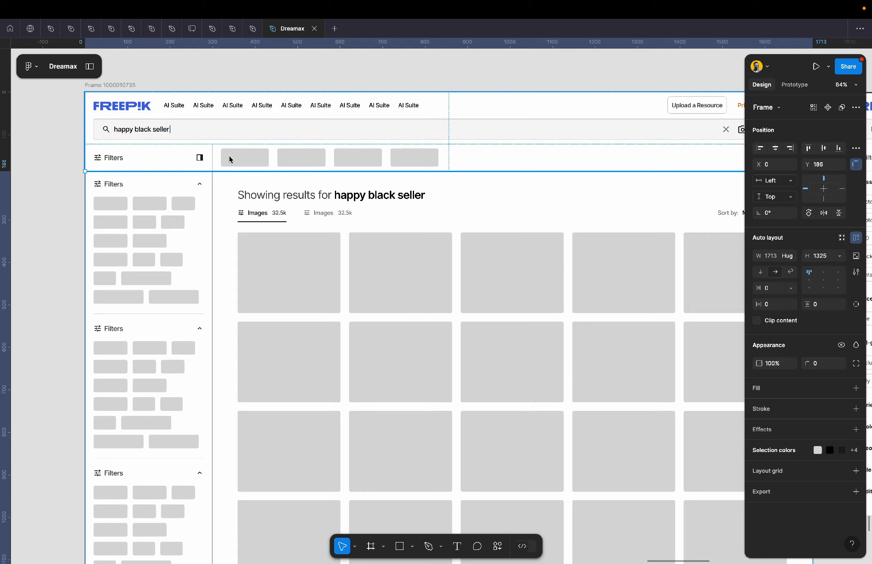
scroll(232, 159, "down", 3)
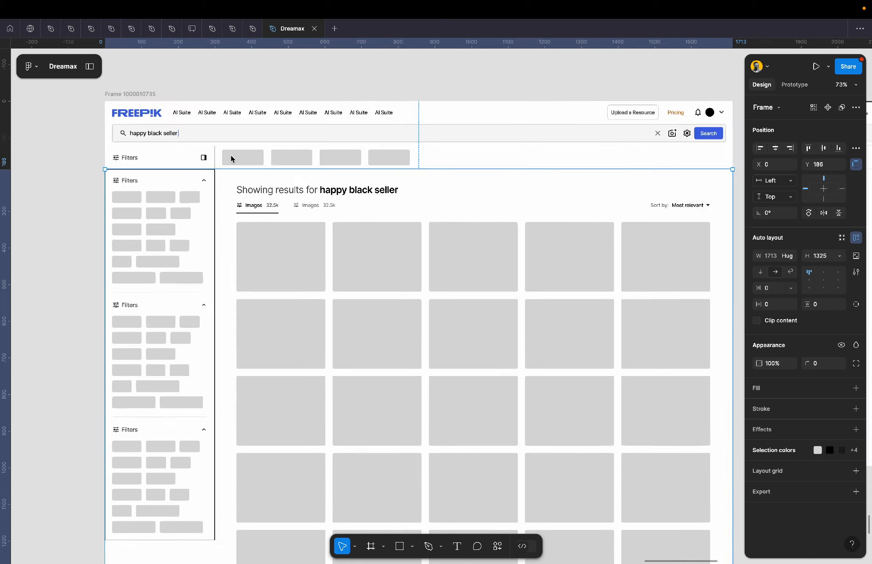
scroll(231, 158, "up", 6)
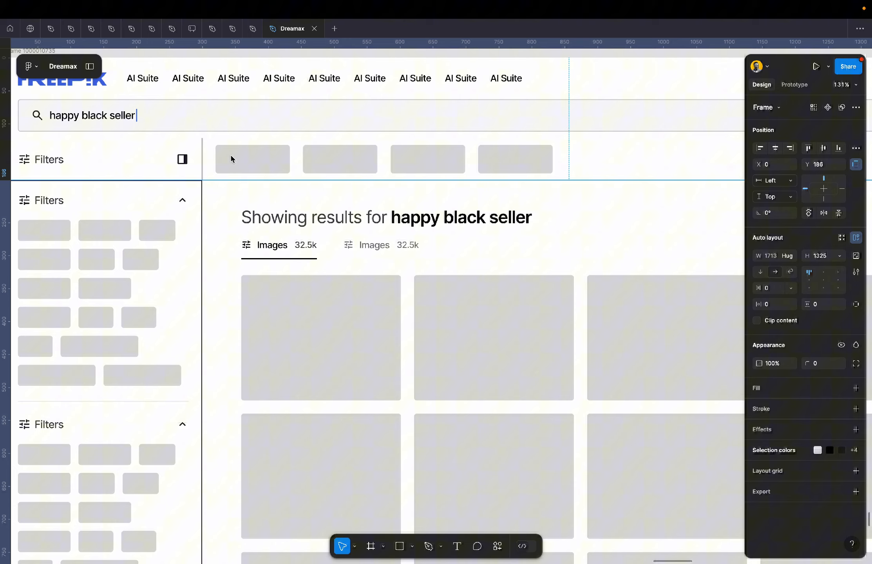
left_click(263, 146)
scroll(297, 143, "down", 1)
scroll(297, 146, "down", 5)
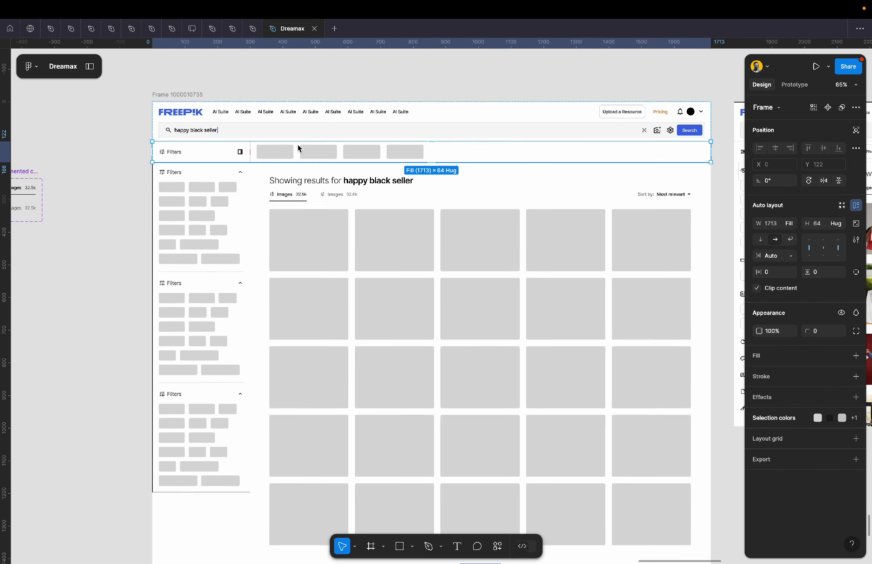
left_click(265, 91)
left_click(283, 136)
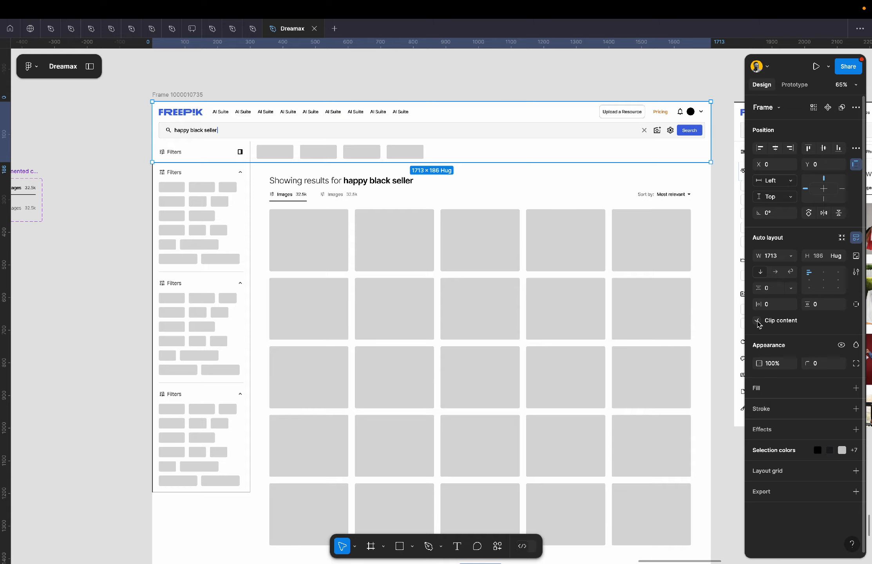
scroll(253, 140, "up", 5)
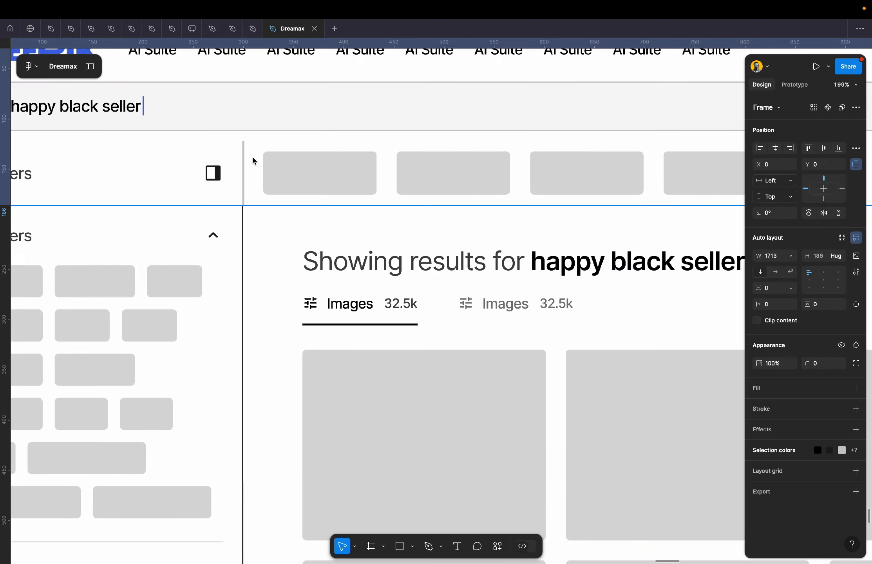
Set the vertical gap of the frame combining the page header and the Filters row to 1.
scroll(269, 167, "down", 5)
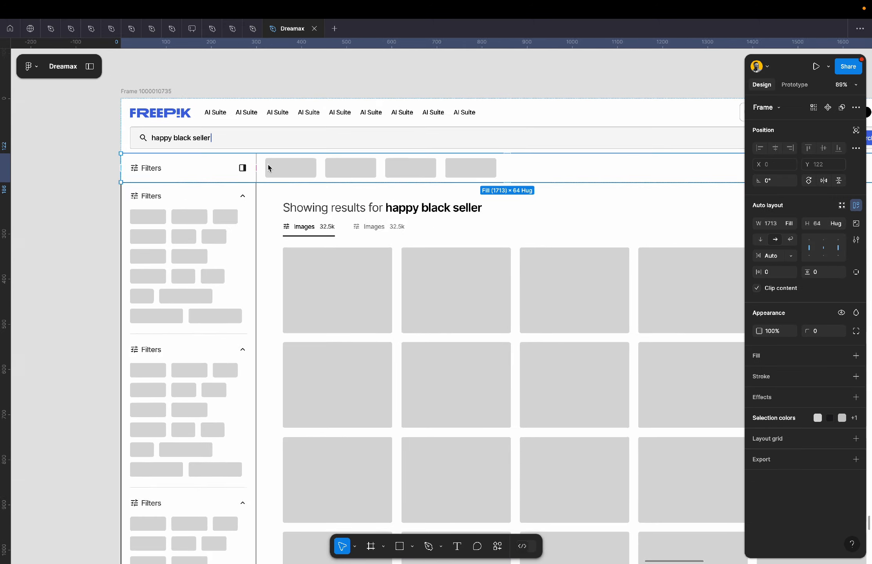
left_click(322, 78)
left_click(331, 164)
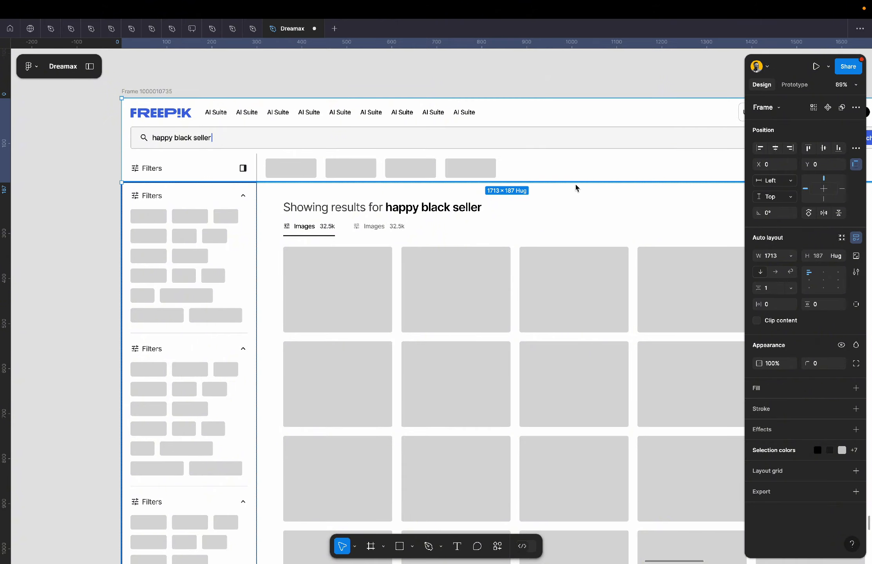
left_click(382, 88)
scroll(259, 171, "down", 3)
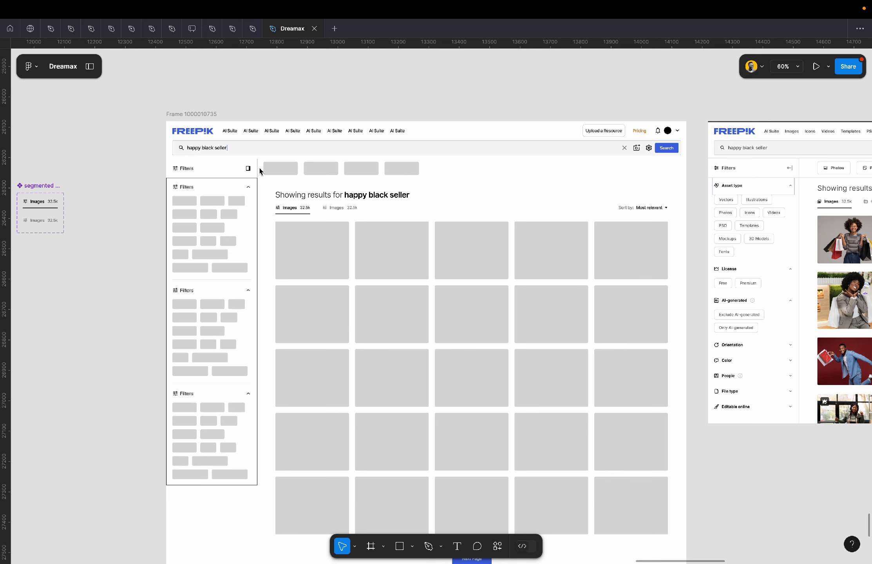
Set the filter sidebar frame's stroke color to C8C8C8 and its stroke position to Outside.
left_click(322, 234)
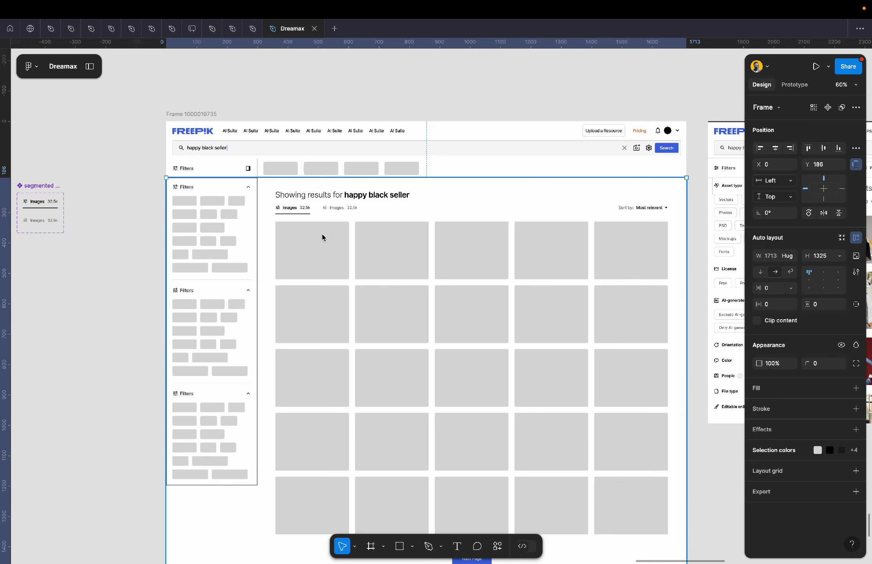
left_click(235, 225)
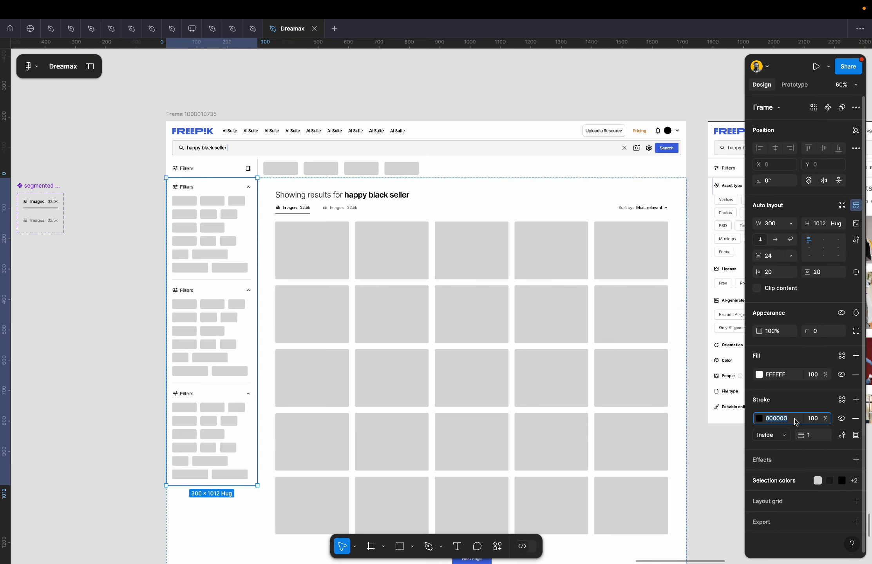
type("C8C8C8")
key("Return")
left_click(771, 435)
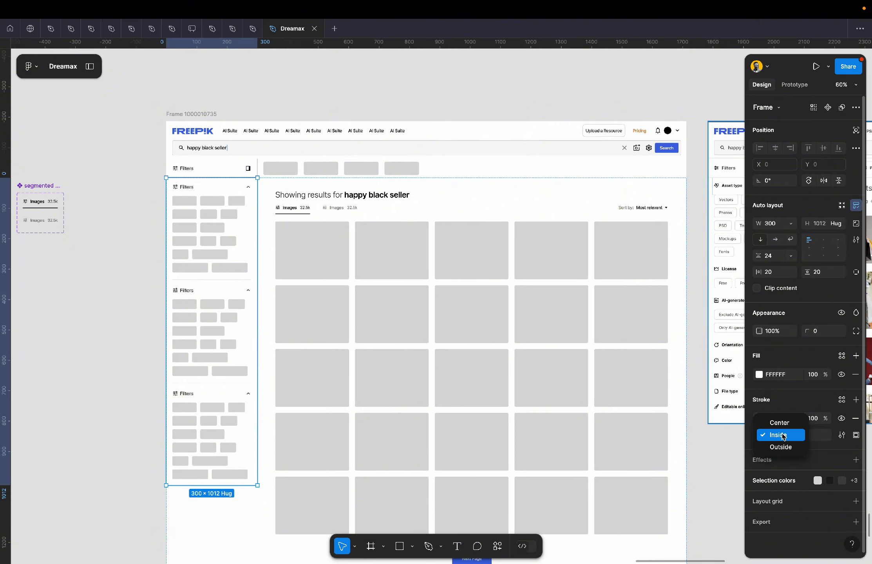
left_click(785, 445)
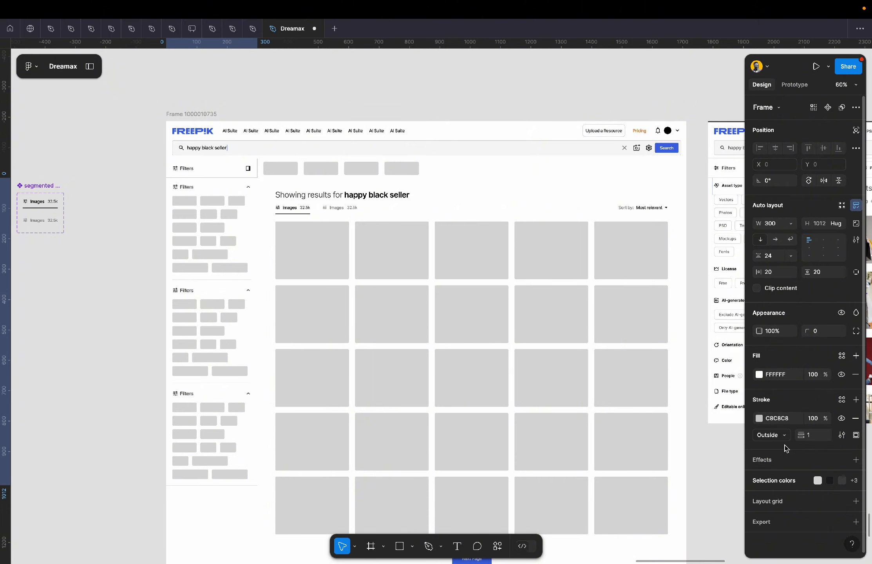
left_click(139, 350)
Remove the white fill from both the filter sidebar frame and the image results frame.
left_click(280, 313)
scroll(281, 313, "up", 5)
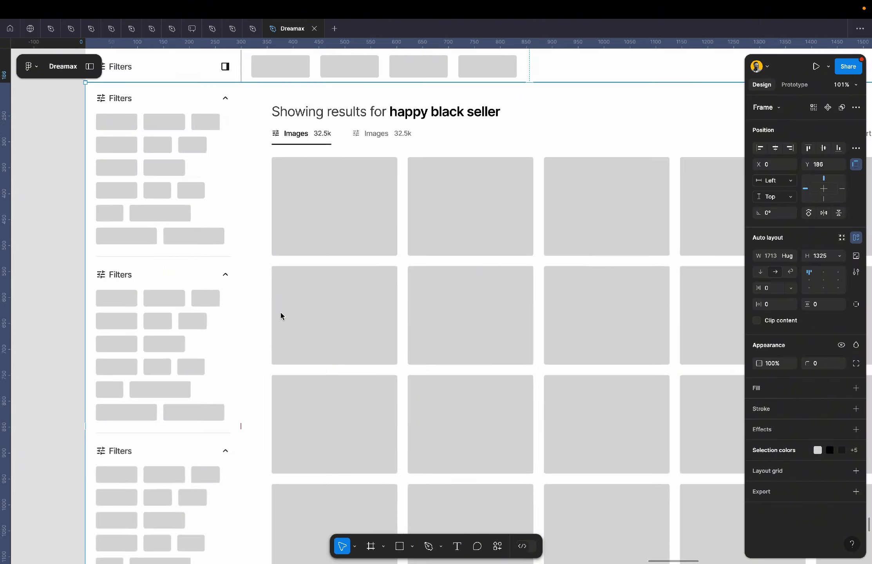
scroll(280, 313, "up", 2)
scroll(280, 313, "up", 2)
scroll(281, 313, "down", 3)
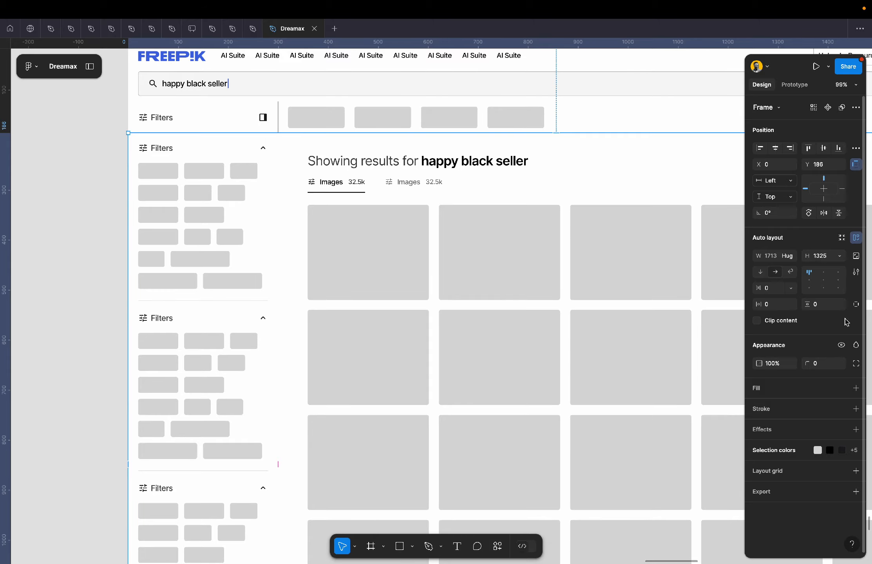
scroll(355, 344, "down", 5)
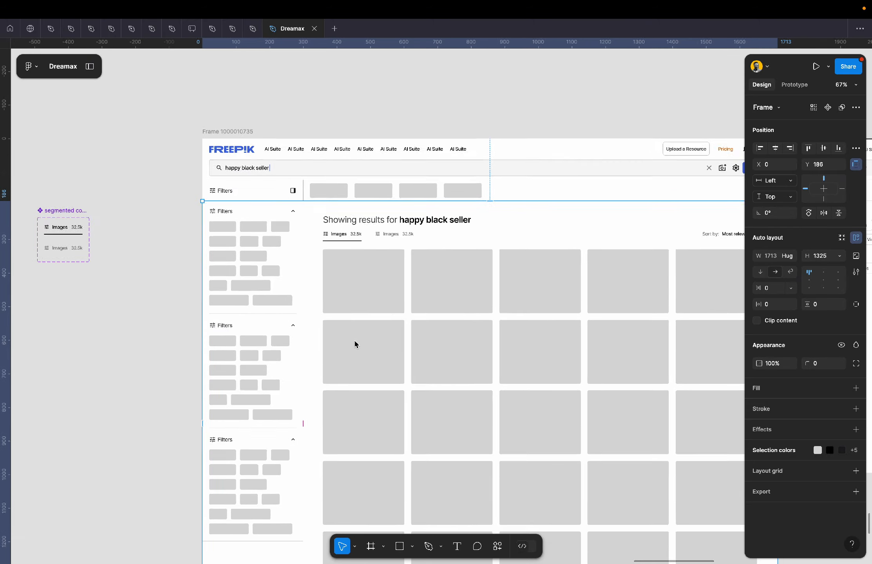
scroll(355, 345, "up", 2)
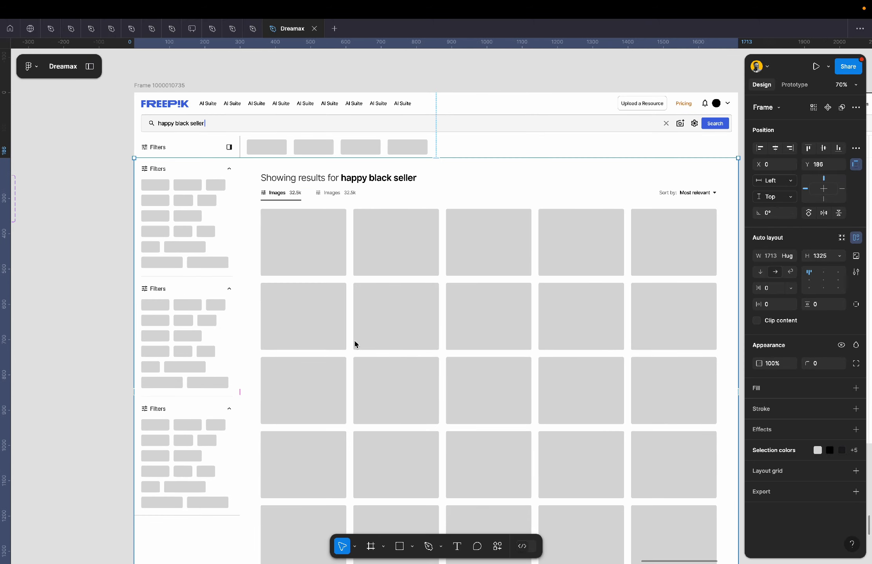
scroll(356, 345, "up", 2)
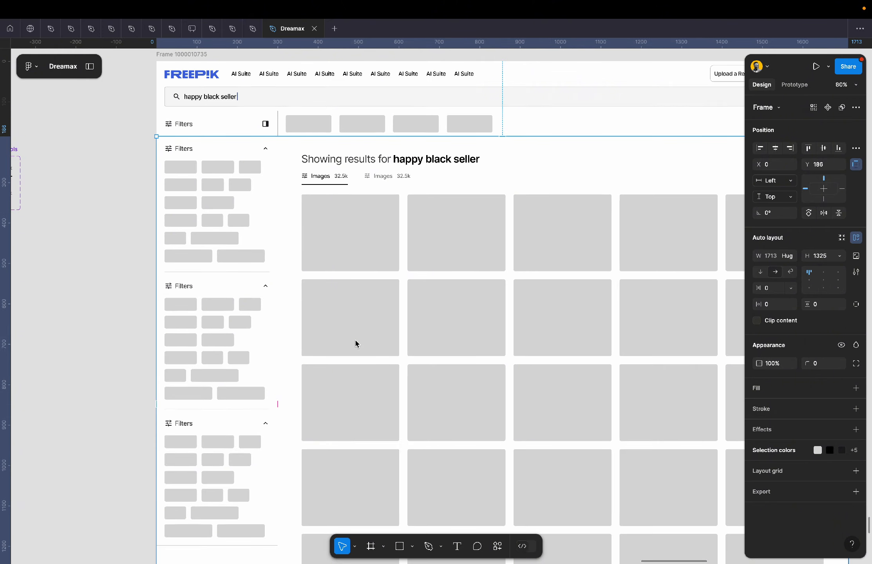
scroll(356, 344, "up", 2)
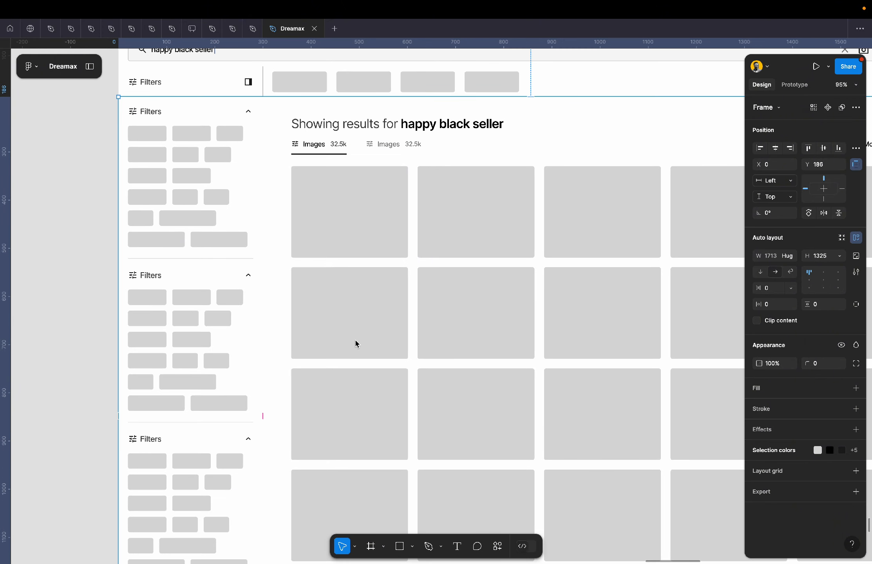
key("Return")
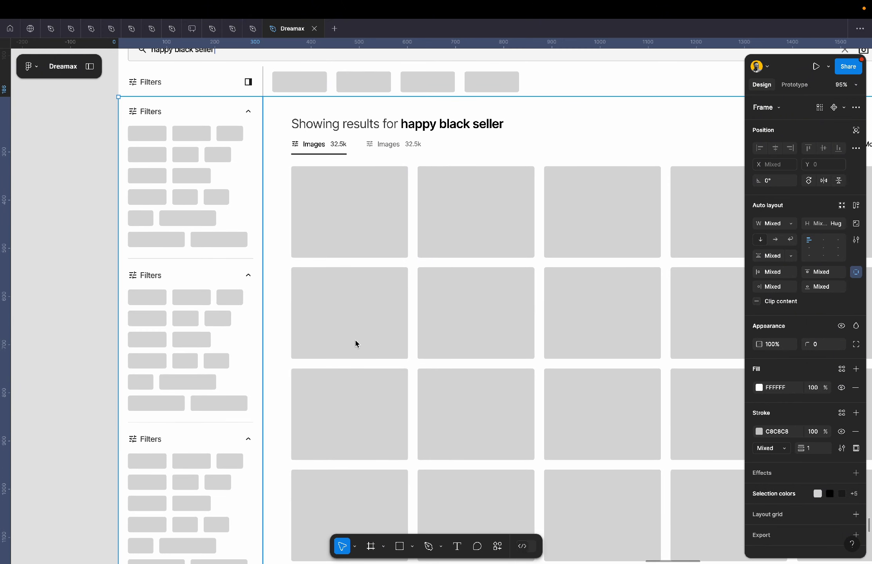
left_click(856, 389)
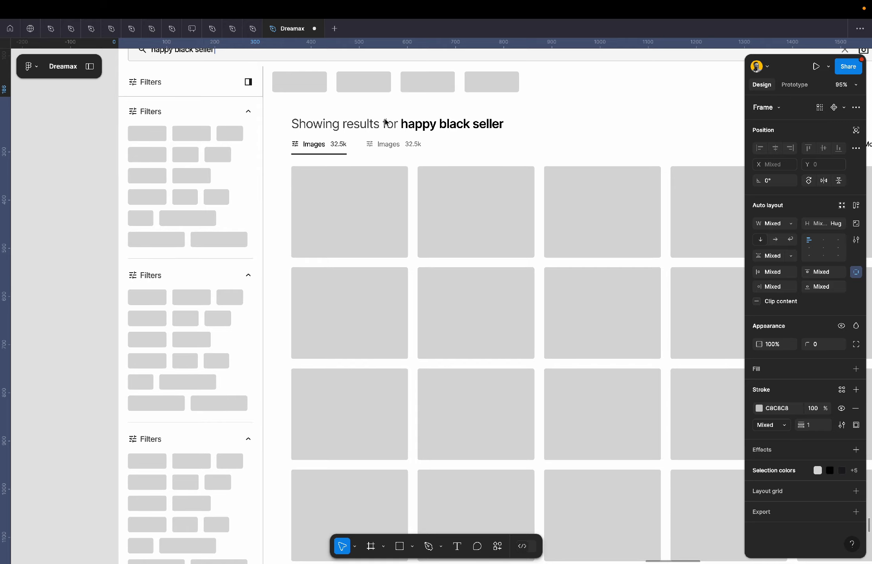
left_click(356, 82)
Add an FFFFFF fill to the frame containing the sidebar and results, and to the Filters and category row.
left_click(392, 226)
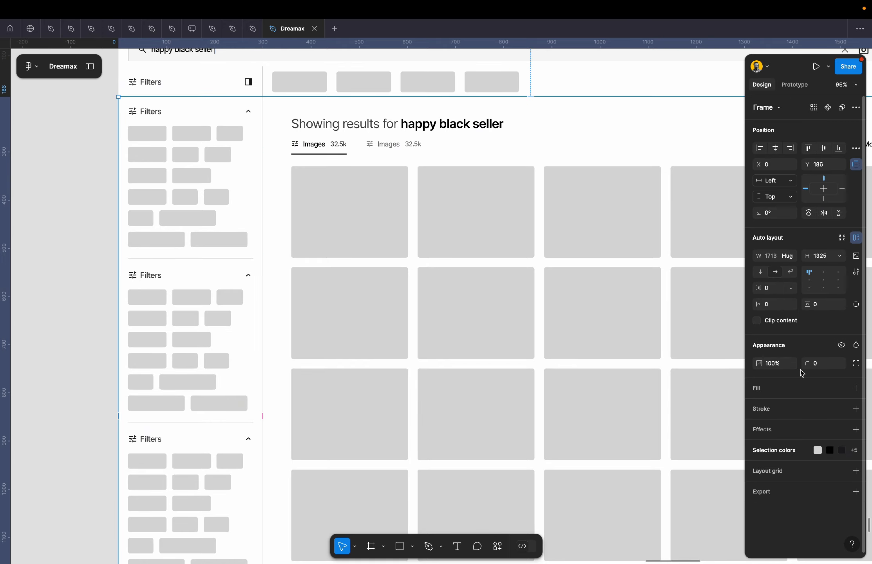
left_click(799, 391)
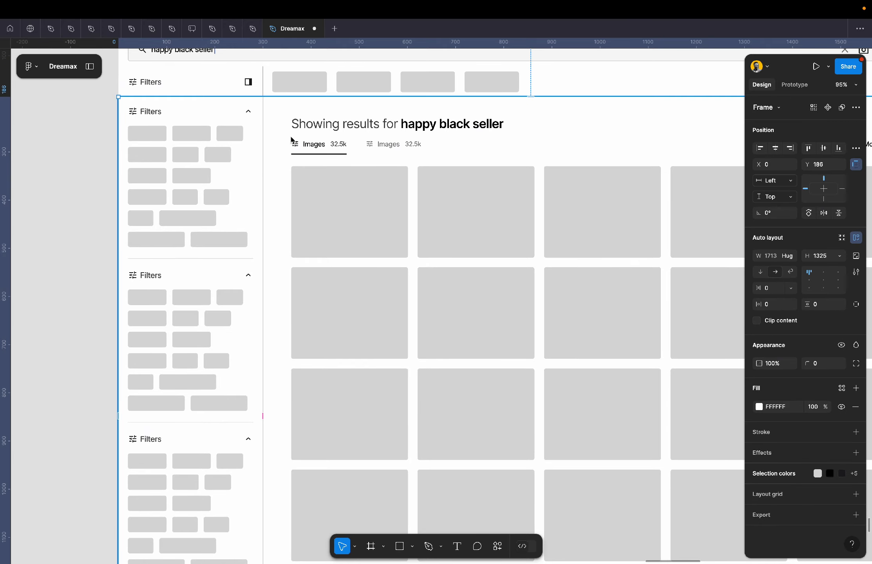
scroll(292, 138, "up", 5)
left_click(327, 181)
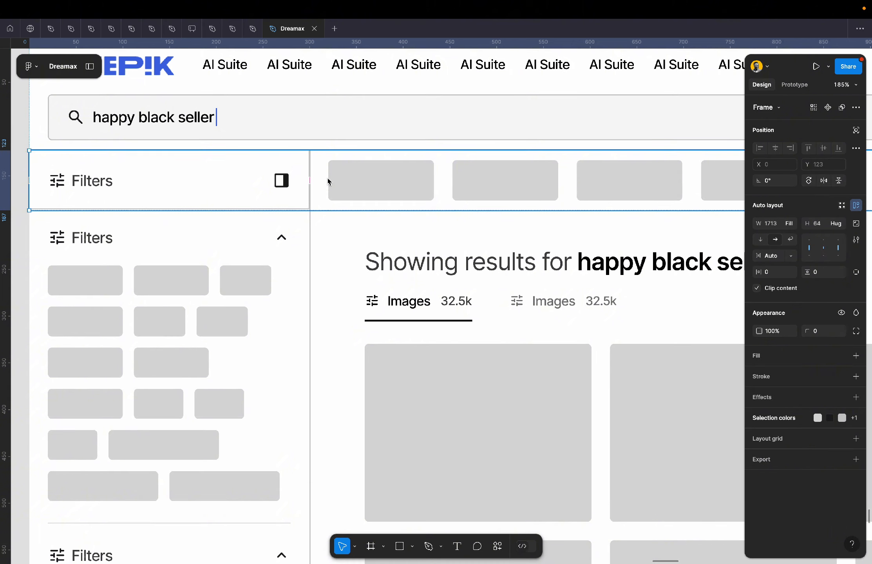
left_click(807, 357)
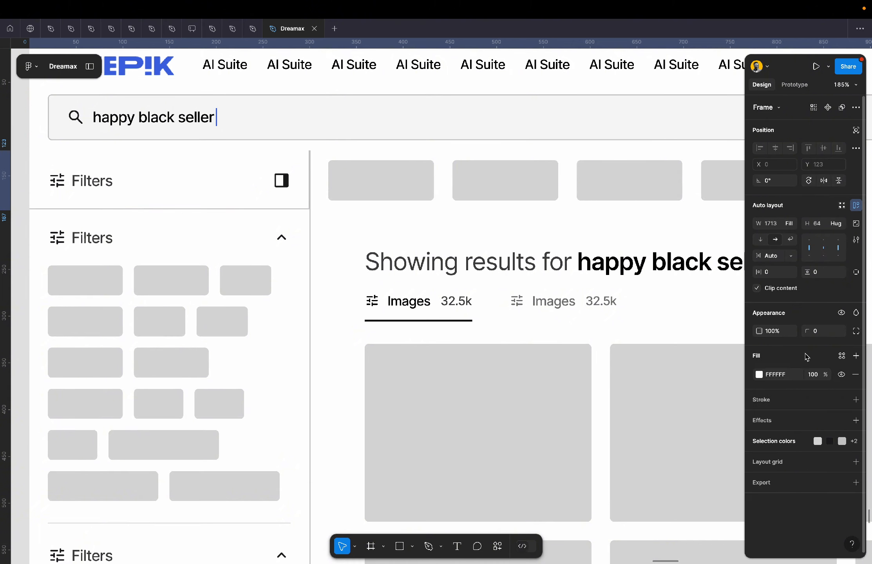
key("Return")
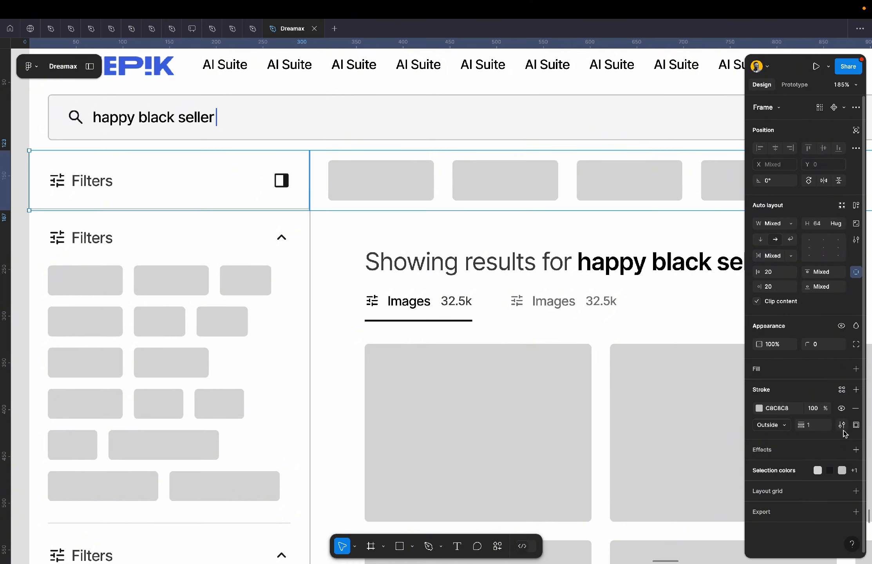
left_click(250, 189)
left_click(377, 203)
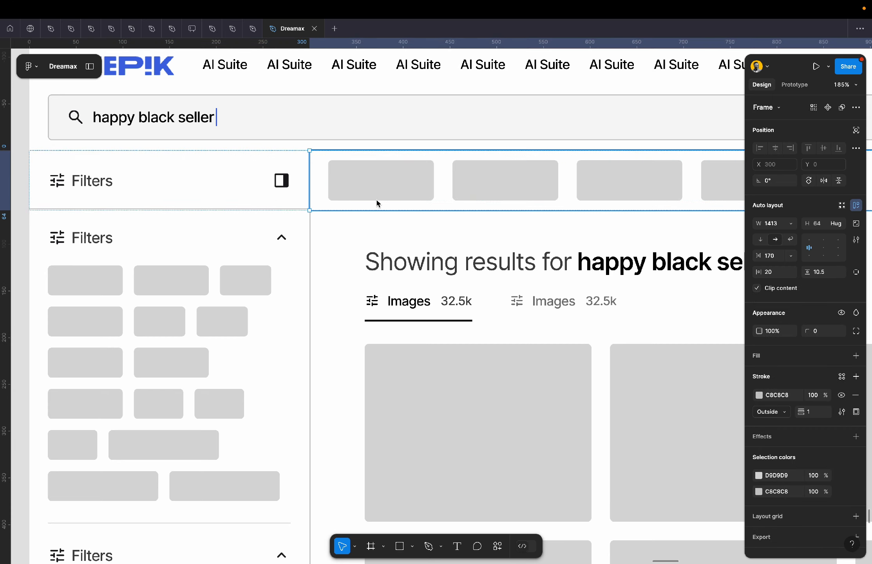
left_click(346, 269)
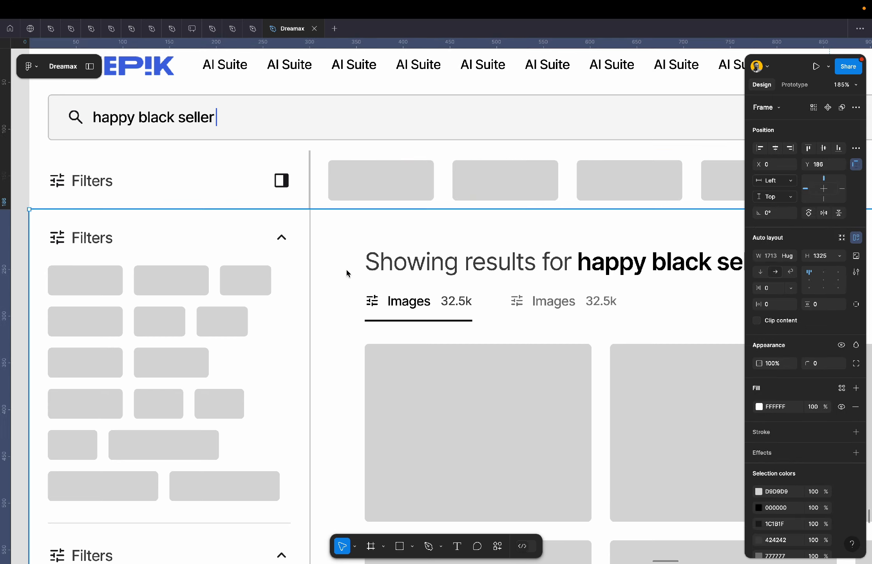
scroll(347, 268, "down", 3)
Remove the white fill from the page header frame that holds the logo, navigation and search bar.
left_click(360, 166)
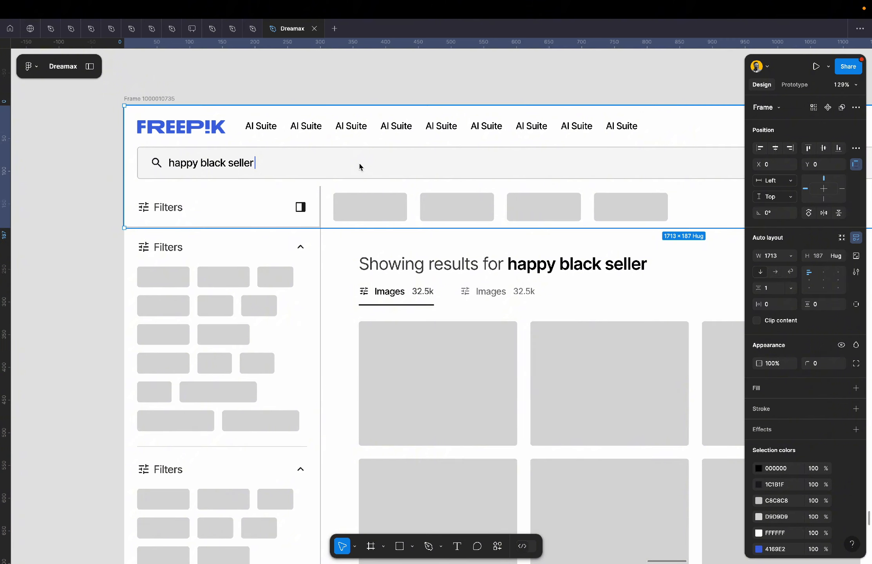
double_click(360, 166)
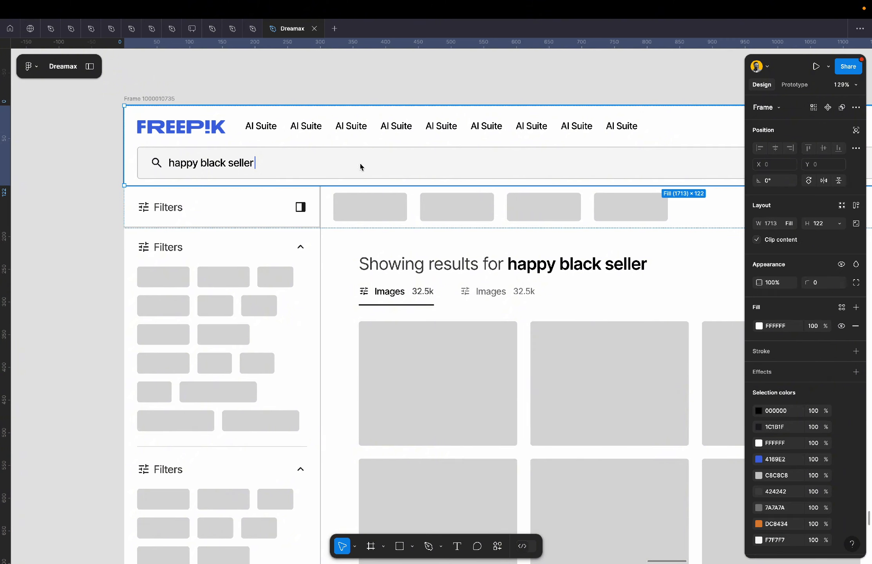
left_click(855, 326)
left_click(377, 287)
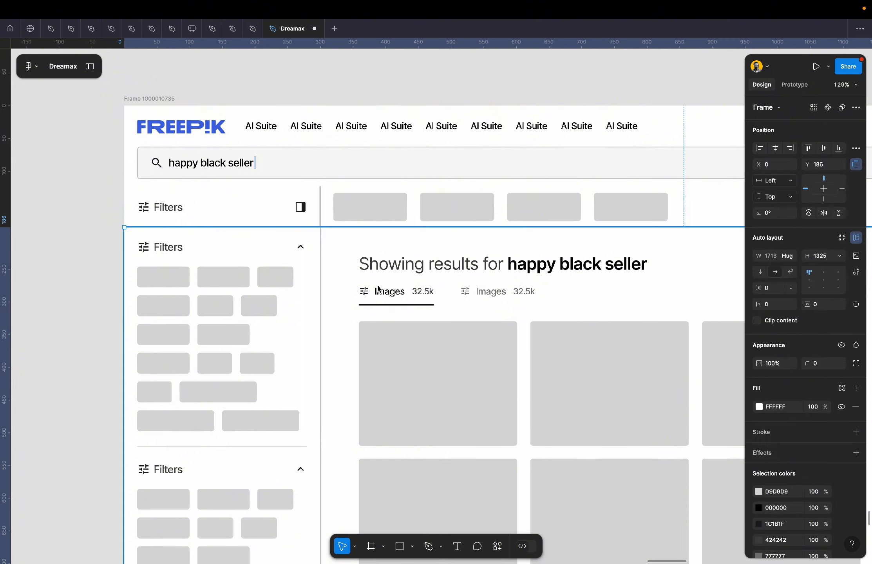
Remove the white fill from the Filters and category row.
left_click(327, 190)
left_click(327, 190)
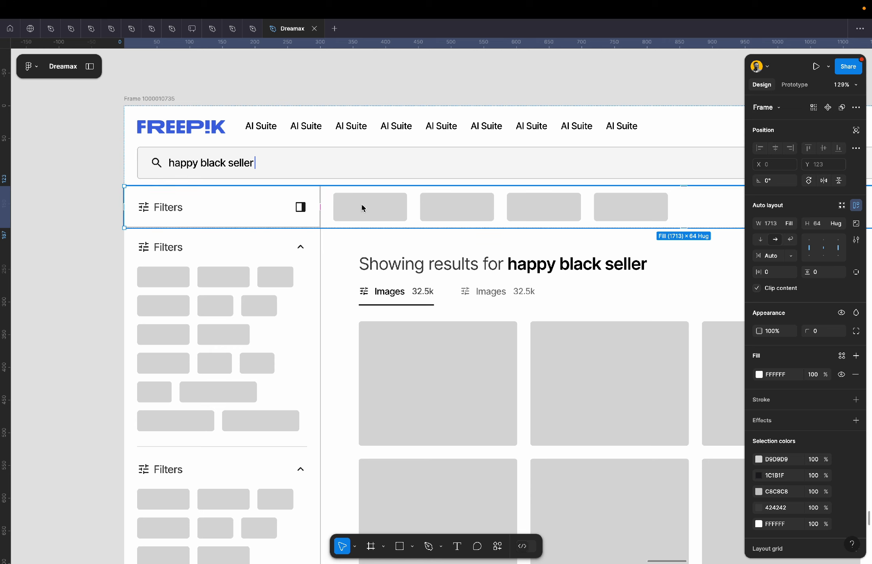
key("Return")
left_click(254, 267)
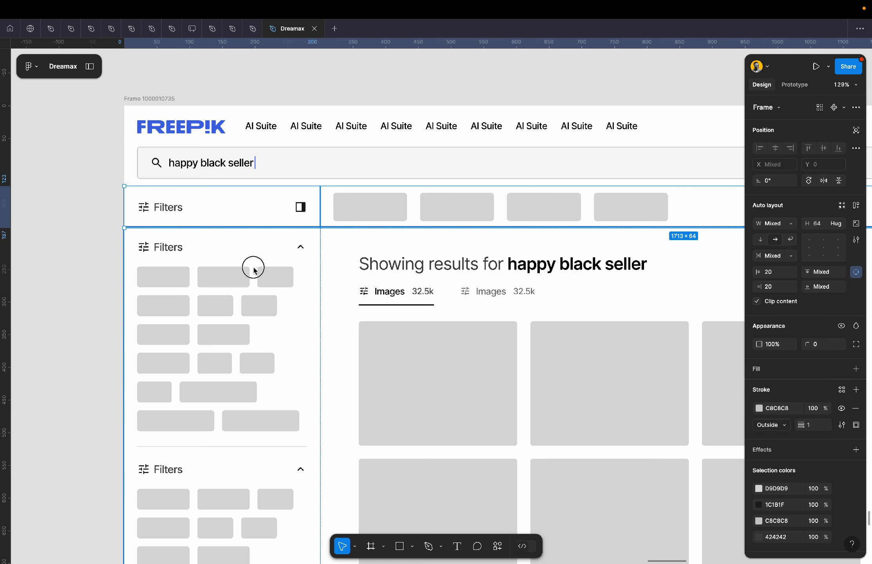
double_click(333, 209)
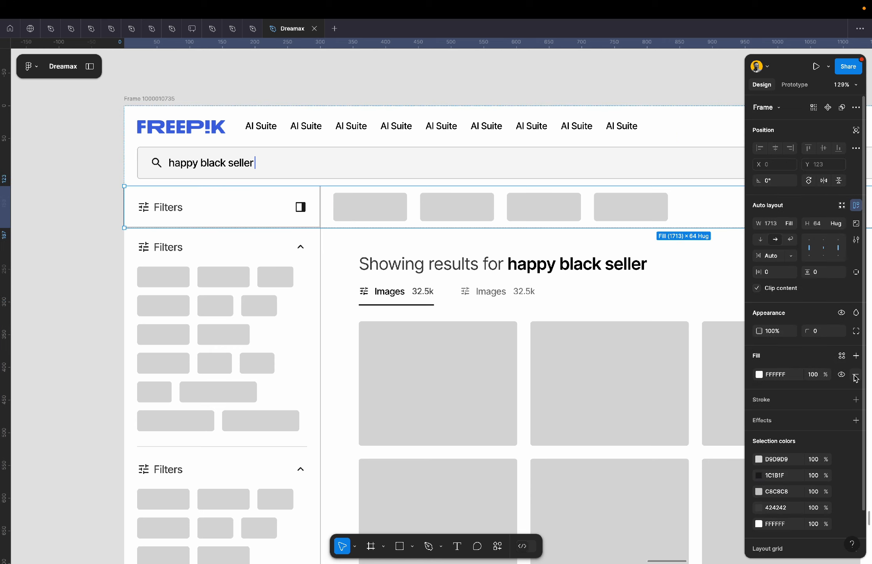
left_click(856, 378)
left_click(360, 347)
Add an FFFFFF fill to the frame combining the page header and the Filters row.
left_click(346, 207)
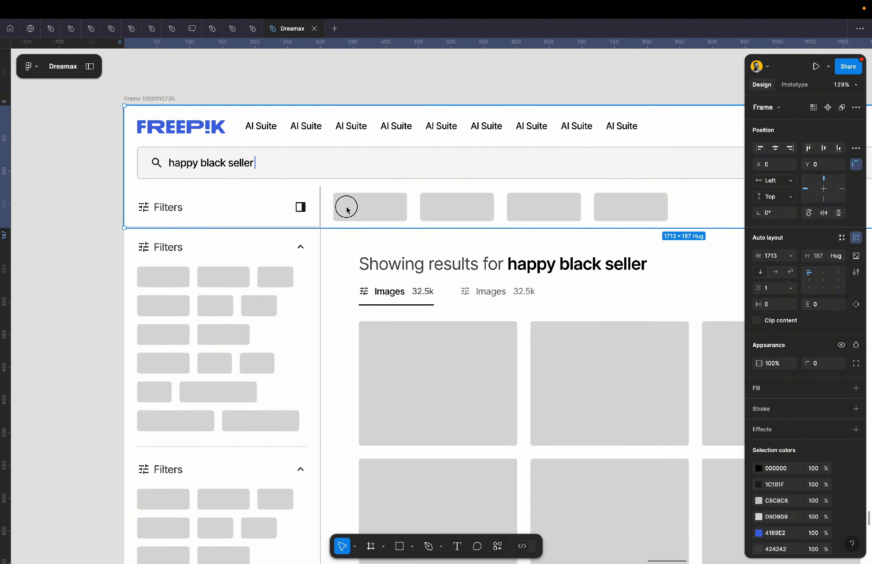
scroll(347, 209, "up", 2)
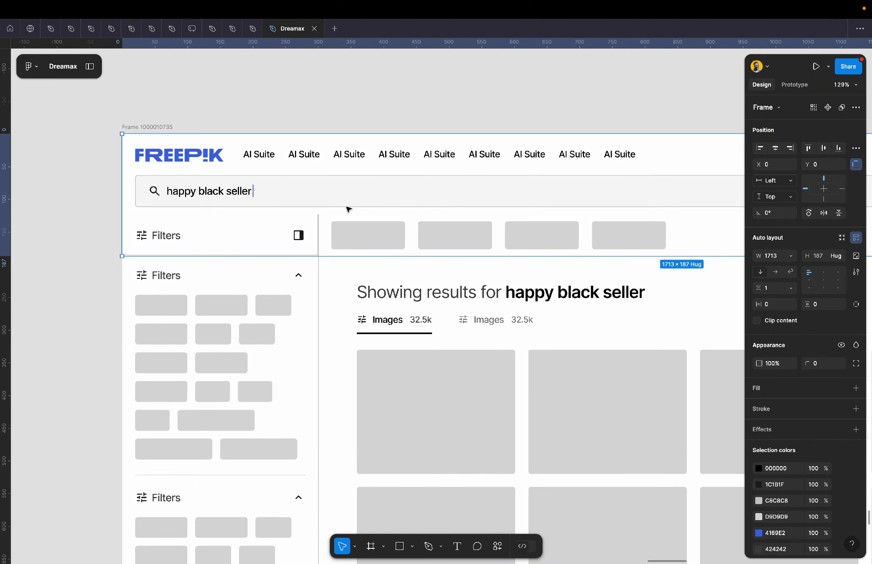
left_click(791, 390)
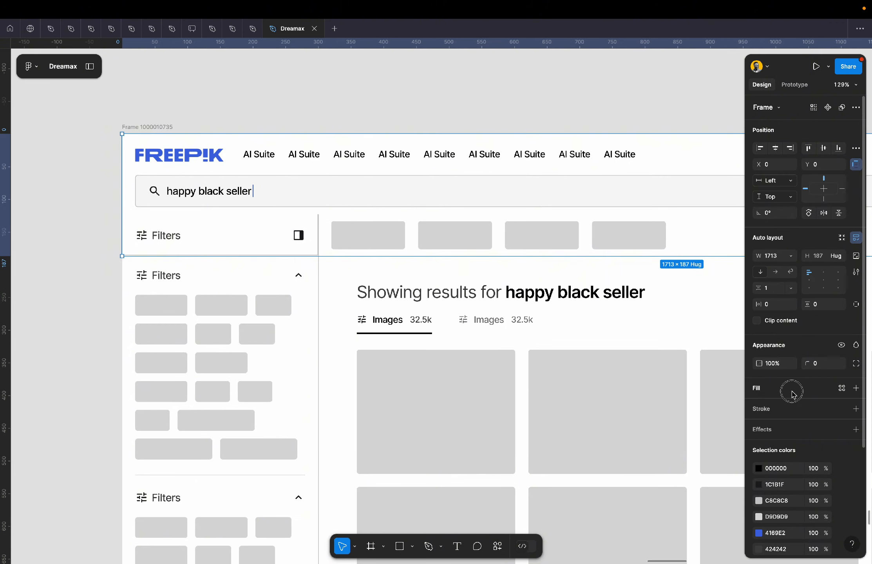
Move the frame containing the filter sidebar and image results down to Y 212, below the combined header.
left_click(290, 286)
left_click_drag(317, 279, 316, 296)
left_click(314, 241)
Examine the divider between the Filters cell and the category placeholders, comparing the header with the reference Freepik page.
scroll(315, 241, "up", 5)
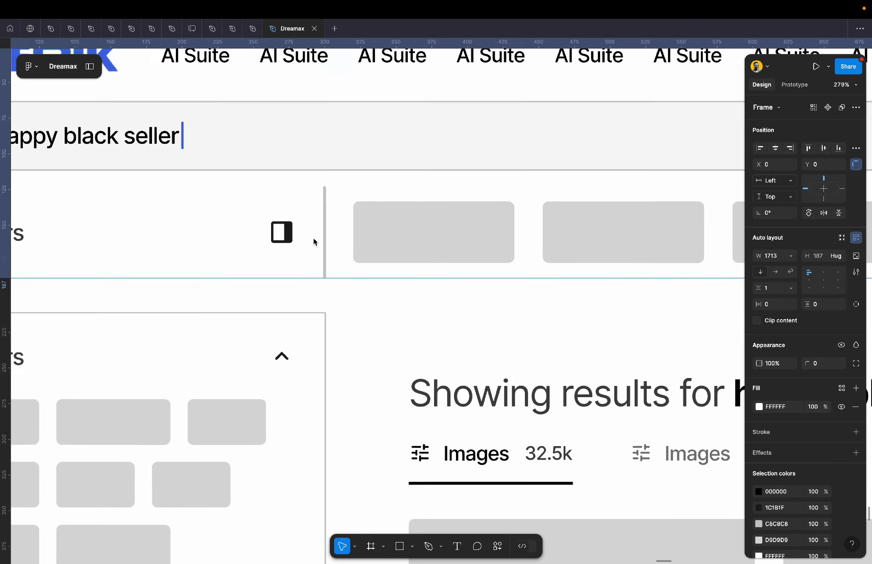
scroll(348, 236, "down", 8)
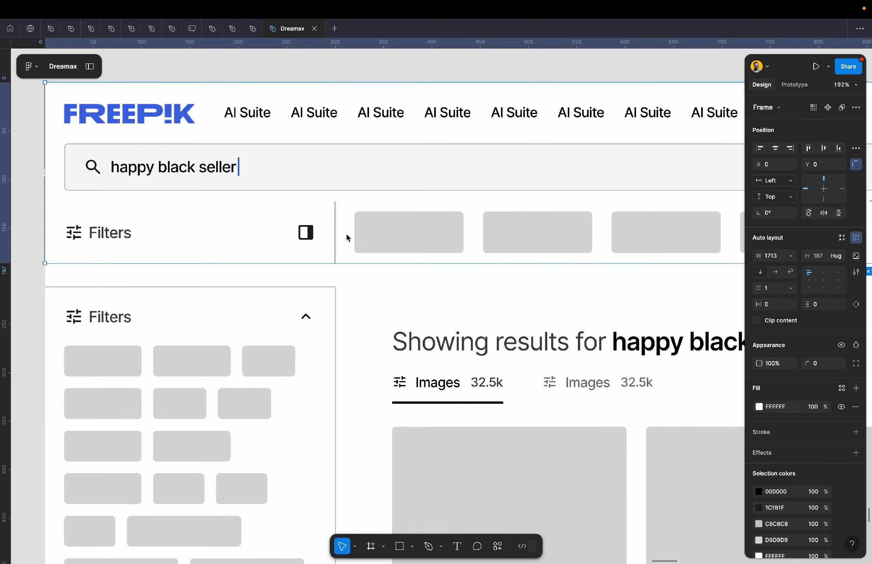
scroll(347, 235, "right", 10)
scroll(347, 235, "left", 11)
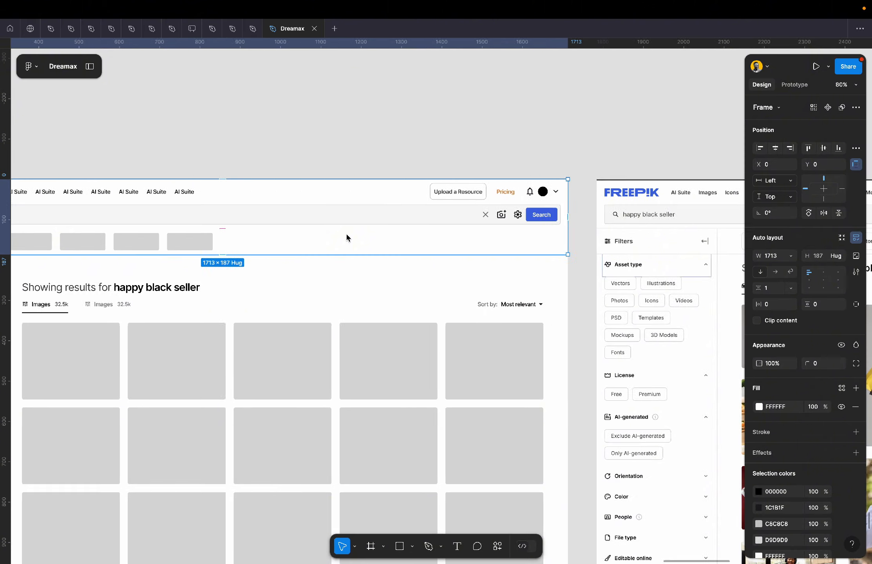
scroll(347, 235, "up", 5)
scroll(347, 236, "up", 1)
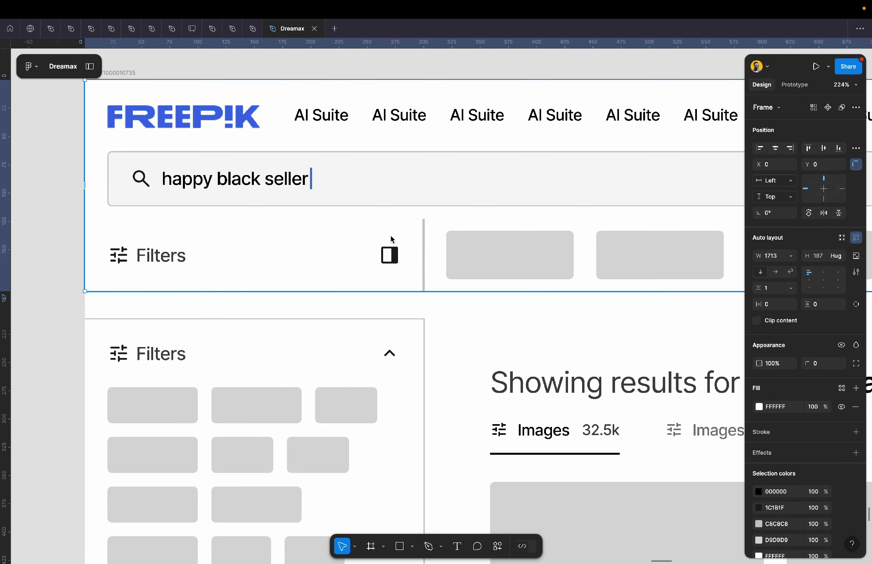
left_click(412, 243)
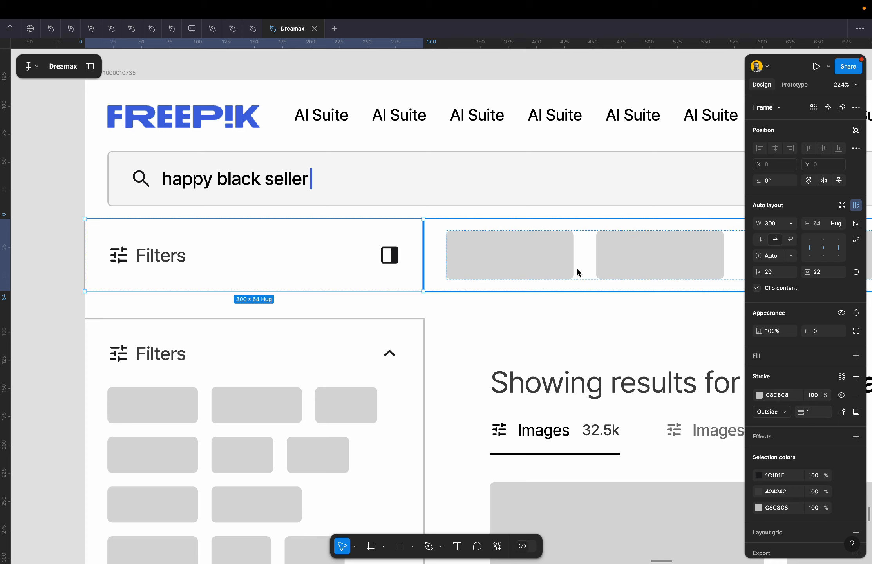
left_click(444, 251)
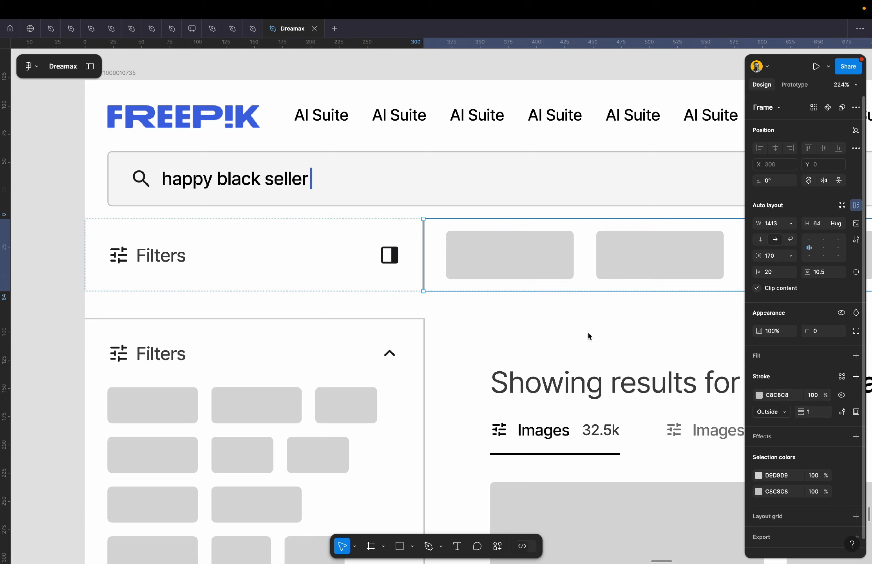
left_click(443, 307)
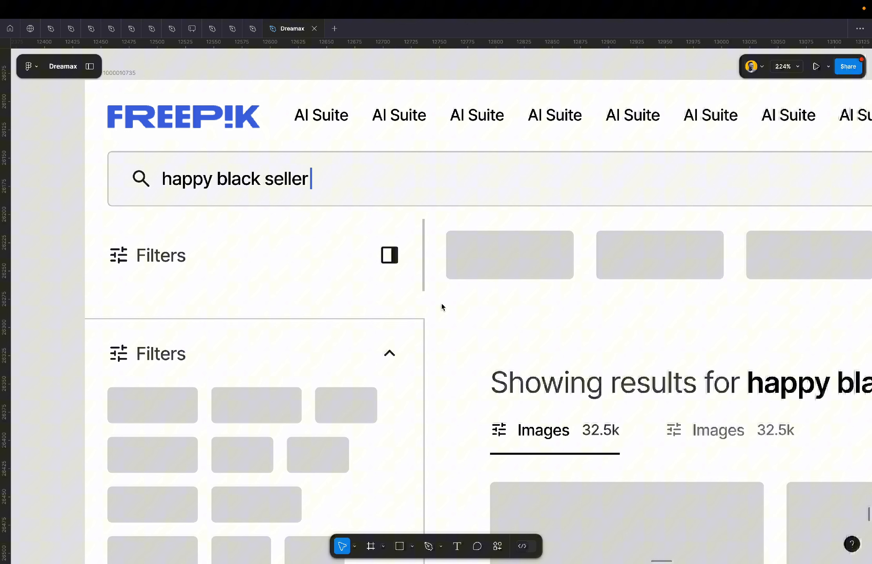
Set the horizontal gap of the Filters and category row to 1.
left_click(398, 255)
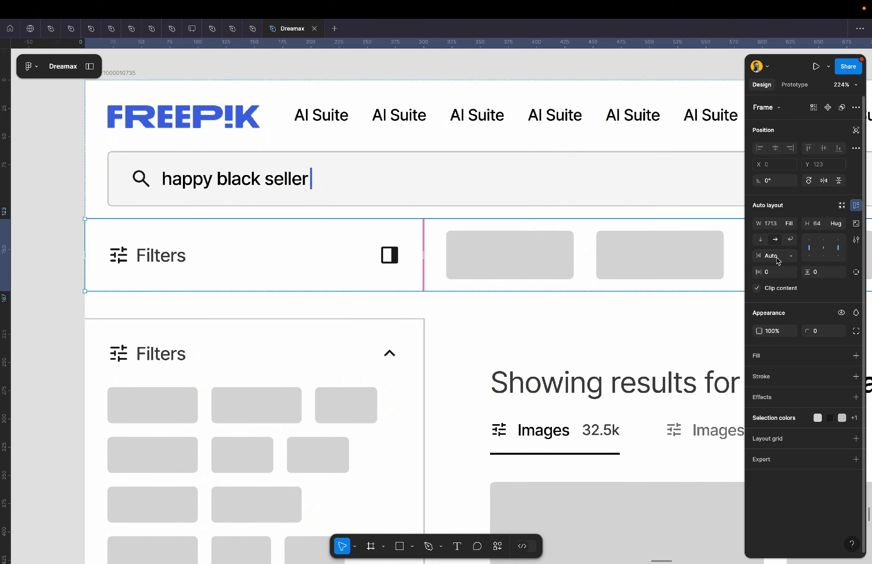
left_click(772, 257)
type("1")
key("Return")
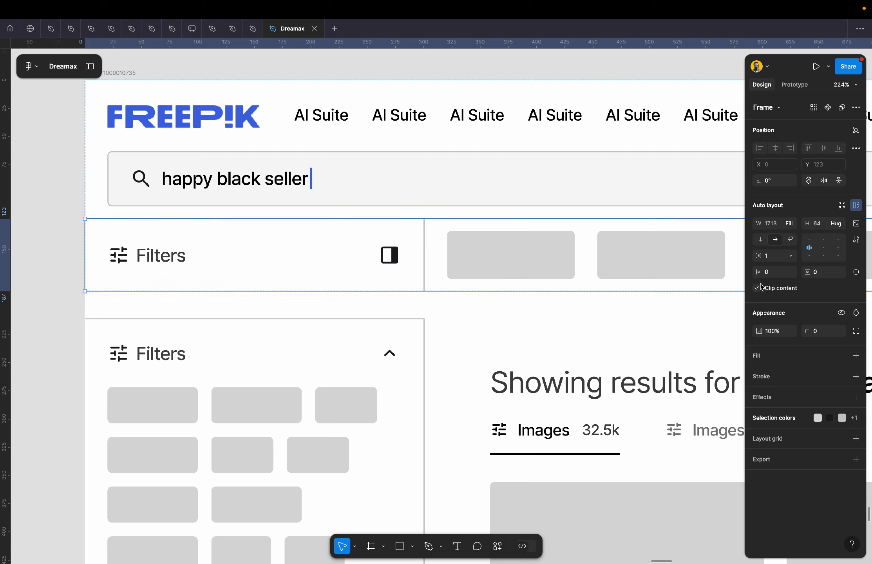
left_click(417, 332)
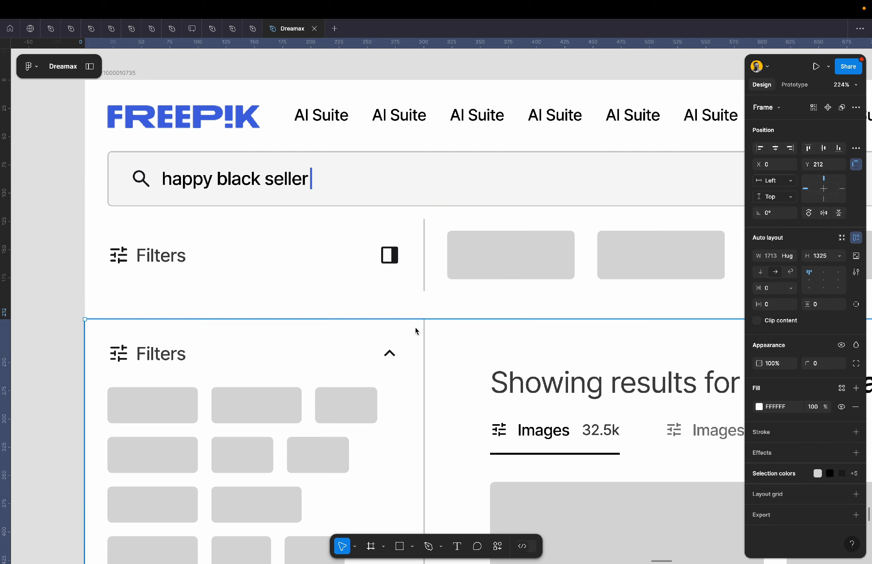
Add a C8C8C8 stroke to the Filters and category row.
left_click(425, 263)
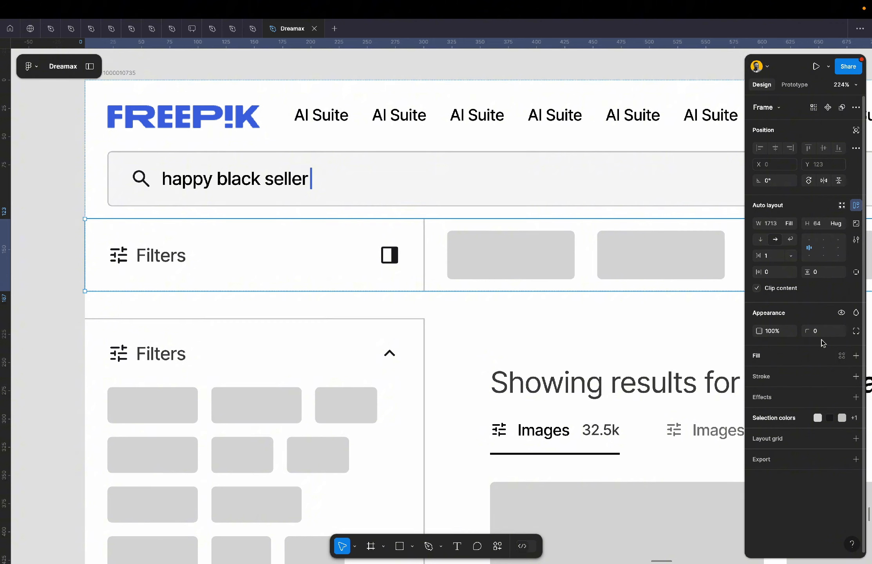
left_click(798, 380)
left_click(791, 396)
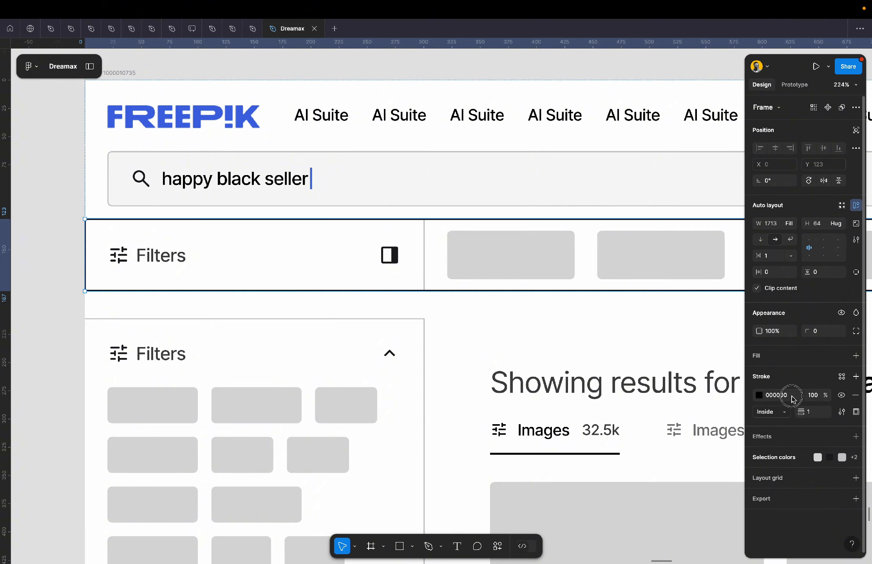
type("C8C8C8")
key("Return")
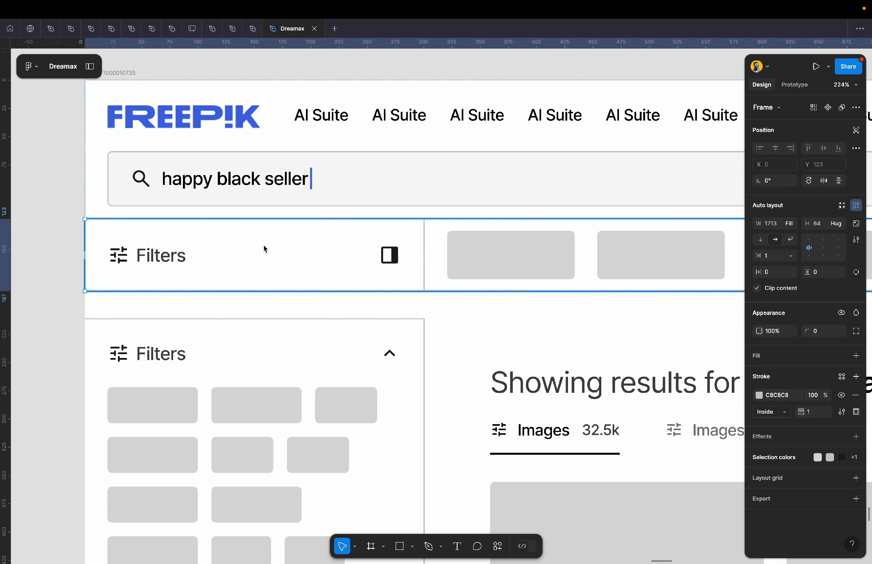
left_click(78, 328)
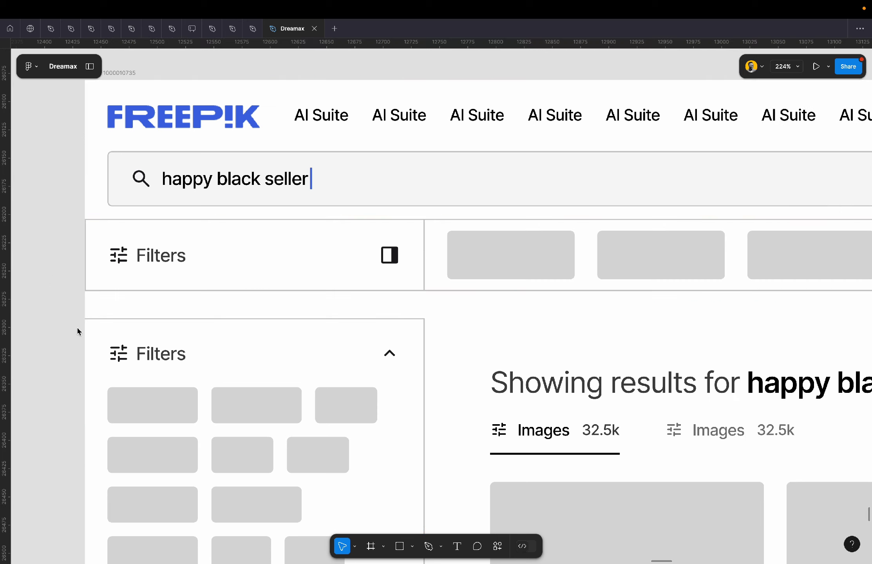
Set the stroke position of the Filters and category row to Outside.
left_click(331, 268)
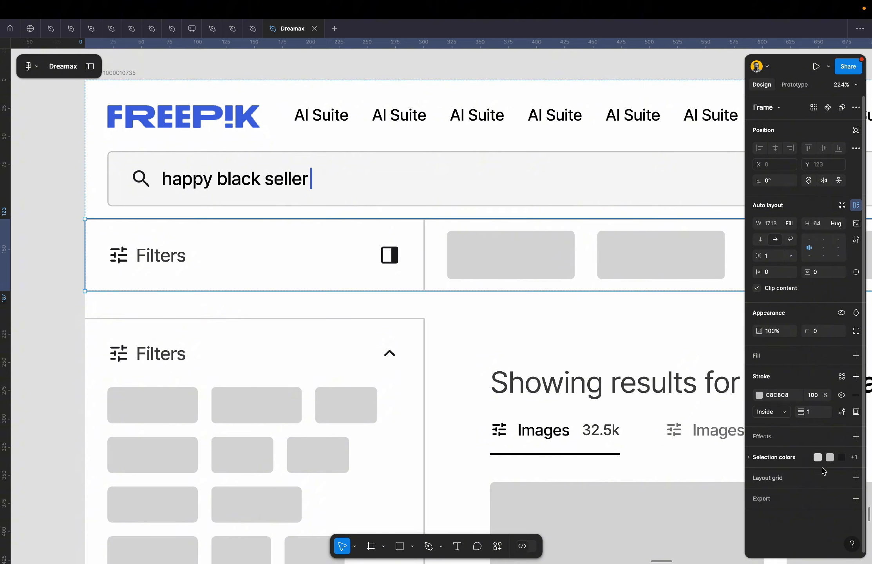
left_click(786, 414)
left_click(787, 425)
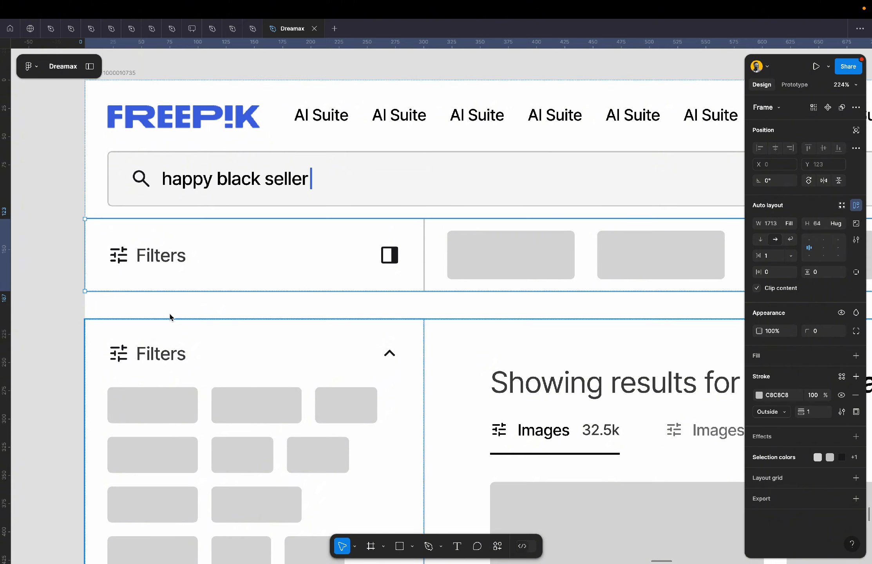
left_click(76, 295)
Set the vertical gap of the frame combining the page header and the Filters row to 0.
scroll(429, 210, "down", 5)
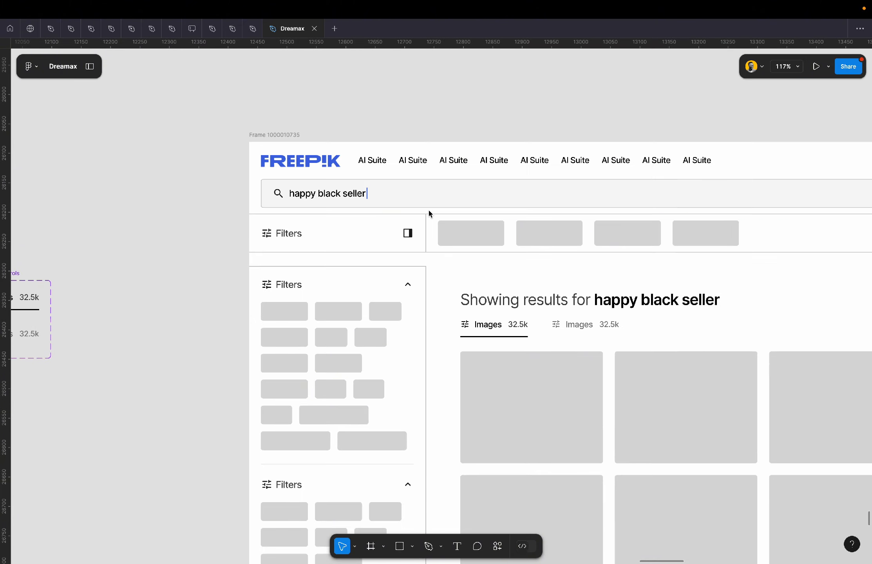
scroll(428, 210, "right", 3)
scroll(428, 210, "down", 2)
left_click(388, 203)
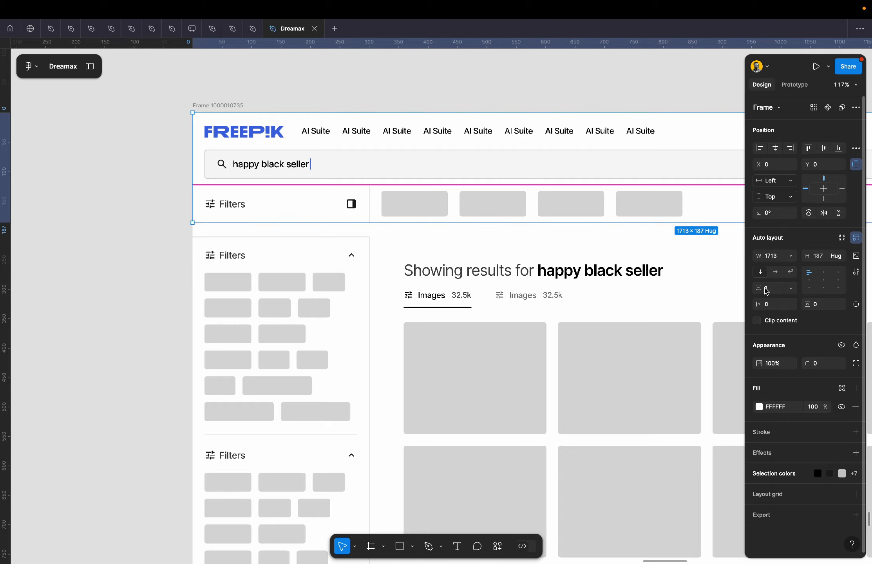
left_click(150, 256)
Examine the header's divider lines and compare the recreated layout with the reference Freepik page.
scroll(313, 182, "up", 3)
scroll(313, 182, "up", 2)
scroll(313, 182, "down", 6)
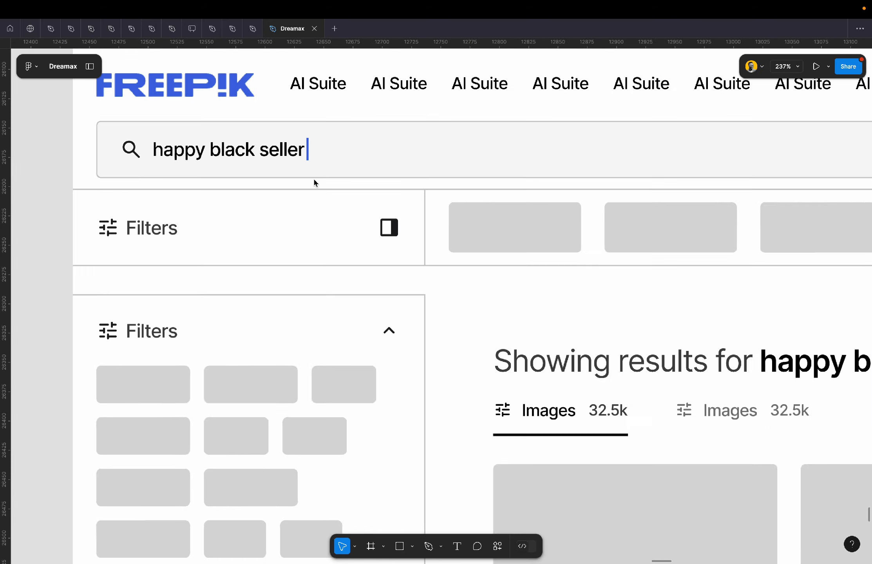
scroll(314, 182, "right", 5)
scroll(315, 182, "right", 5)
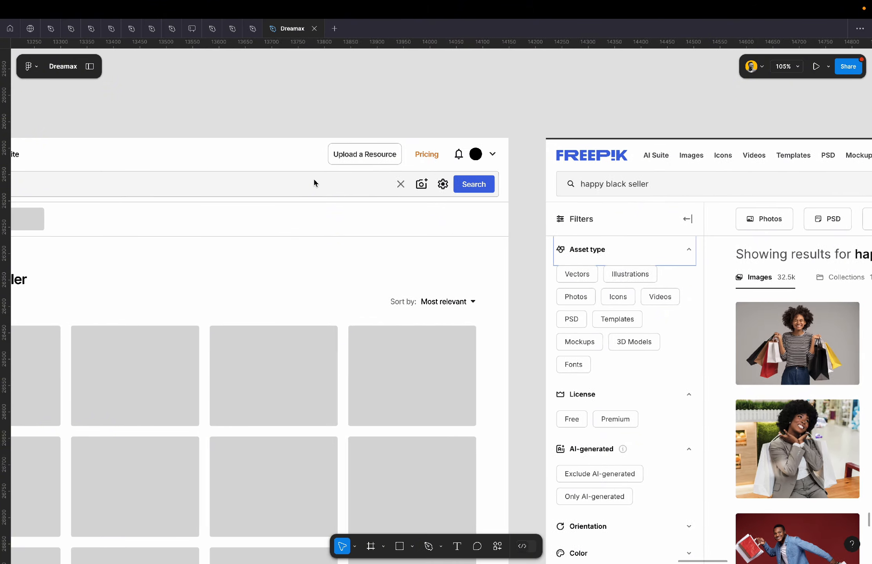
scroll(315, 182, "left", 3)
scroll(315, 182, "left", 10)
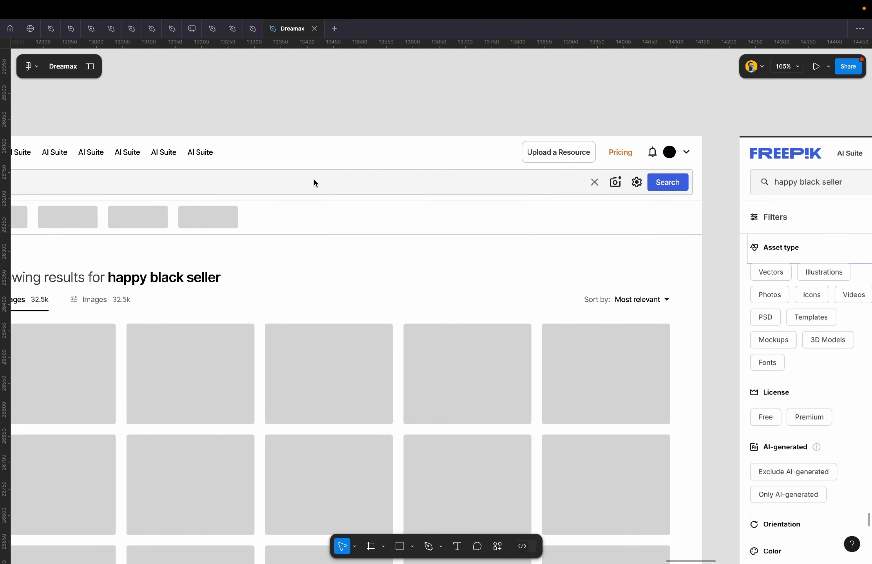
scroll(314, 178, "down", 5)
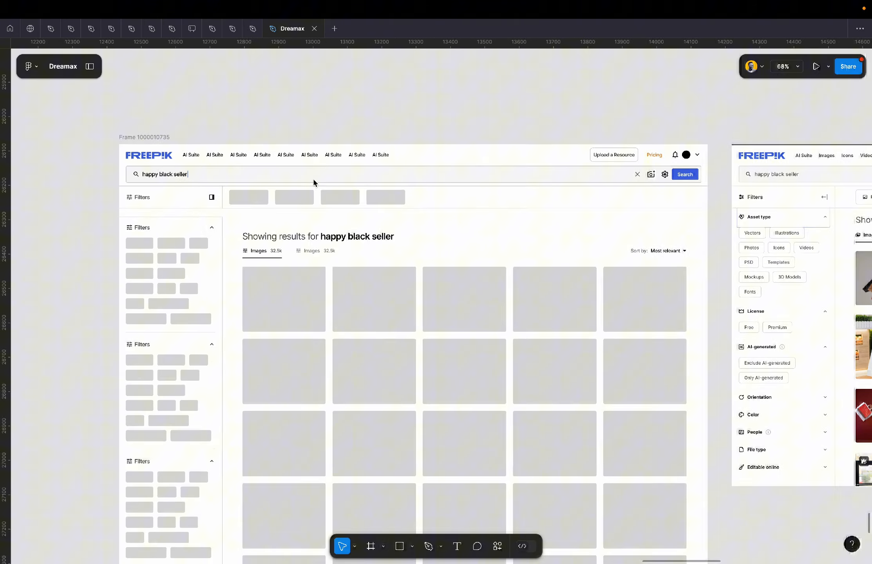
left_click(385, 178)
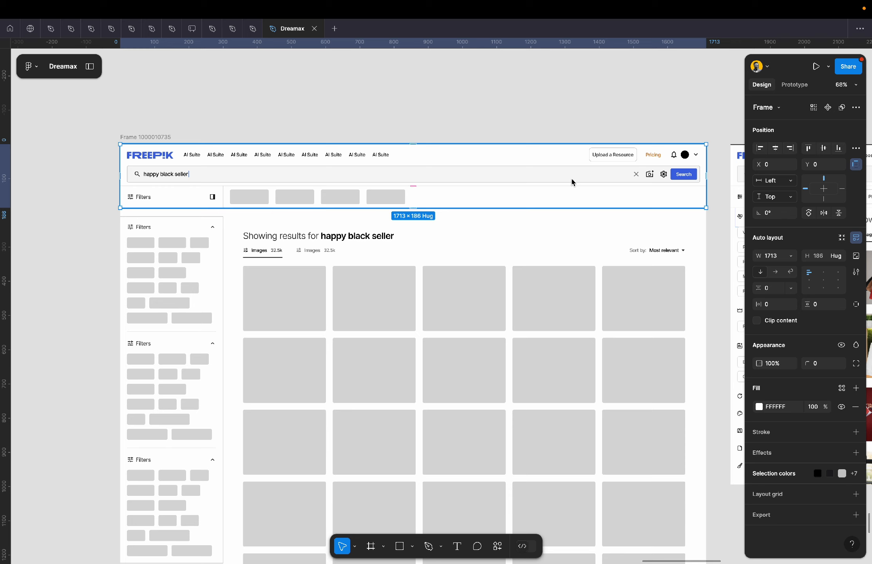
Apply the New Dreamax/white colour style to the fill of the combined header frame.
left_click(571, 160)
key("Escape")
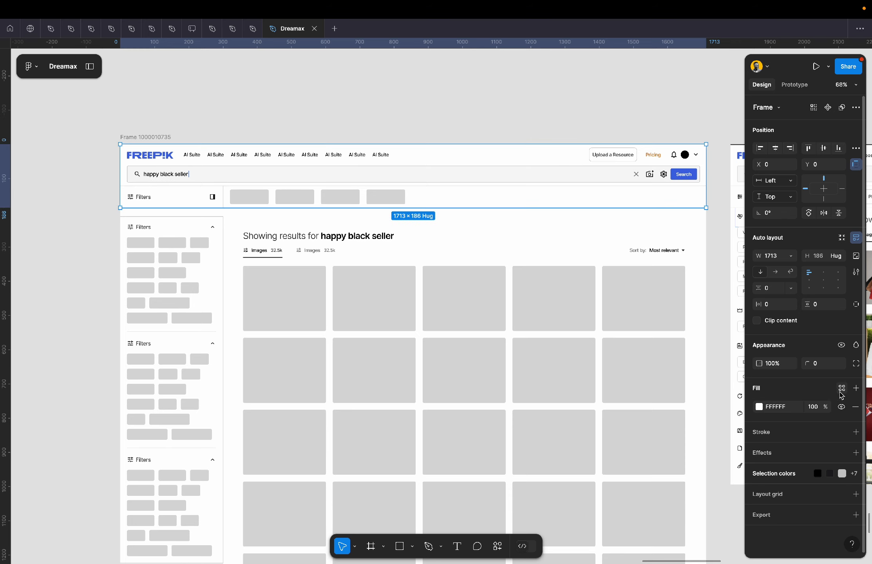
left_click(842, 389)
left_click(690, 431)
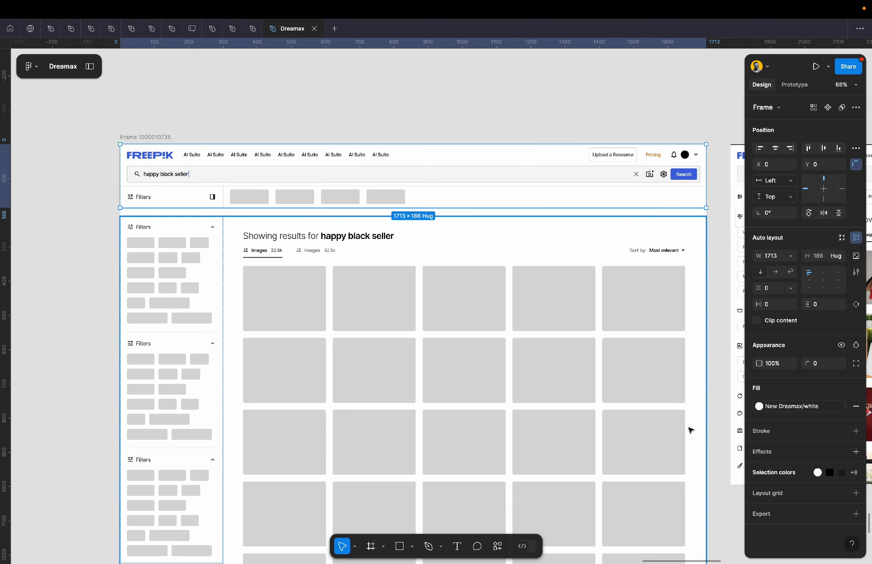
left_click(717, 336)
Wrap the header and the results body in a vertical auto layout with a gap of 0.
left_click(573, 222)
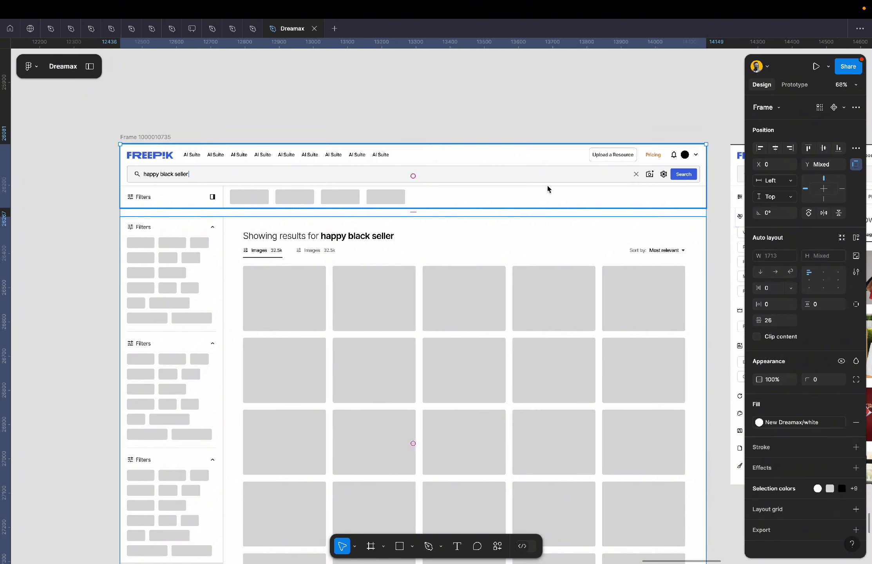
key("shift+a")
left_click(779, 289)
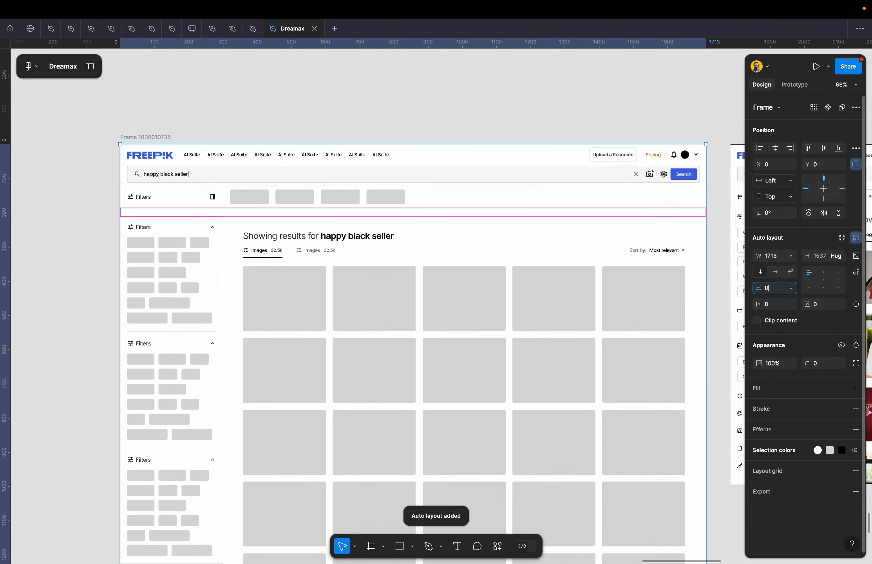
key("Return")
left_click(444, 113)
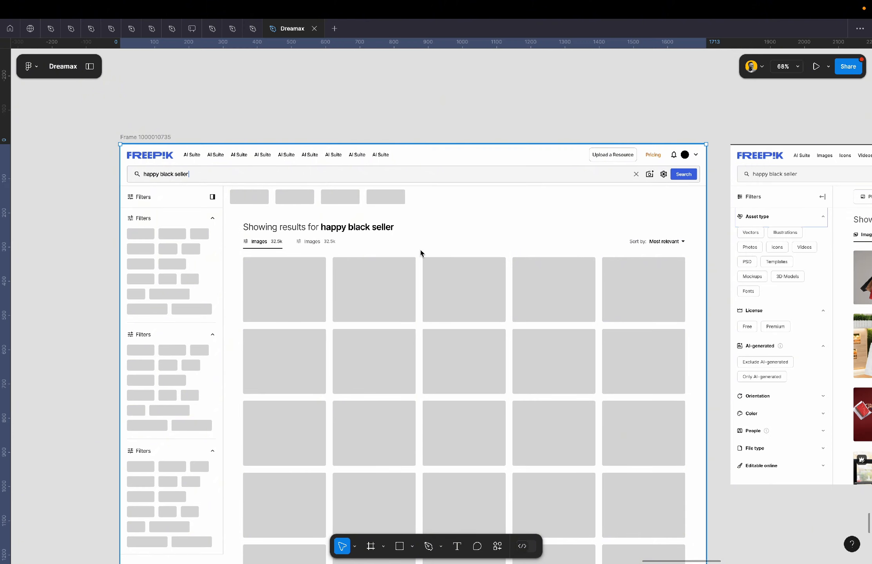
left_click(399, 124)
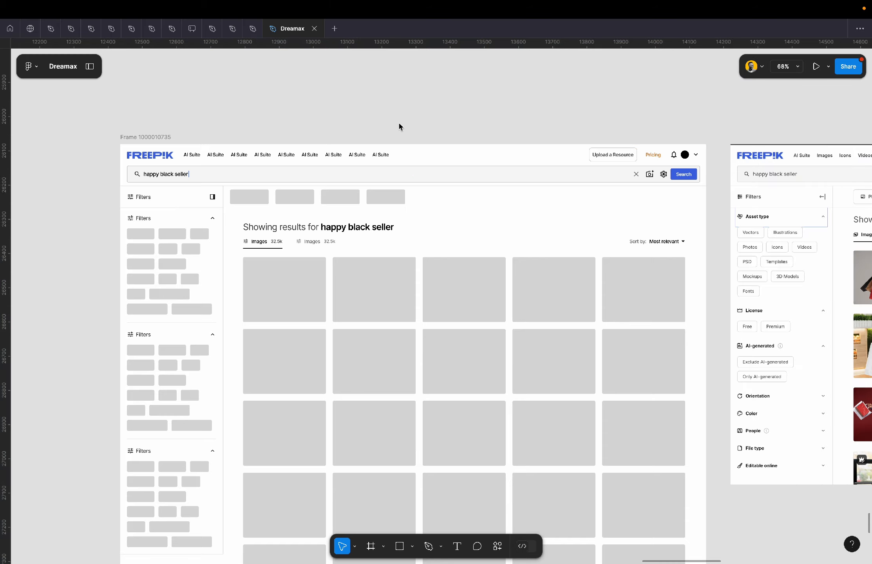
Draw a frame of about 952 × 655 over the dark footer in the reference screenshot.
scroll(399, 126, "down", 5, "ctrl")
scroll(399, 126, "down", 2)
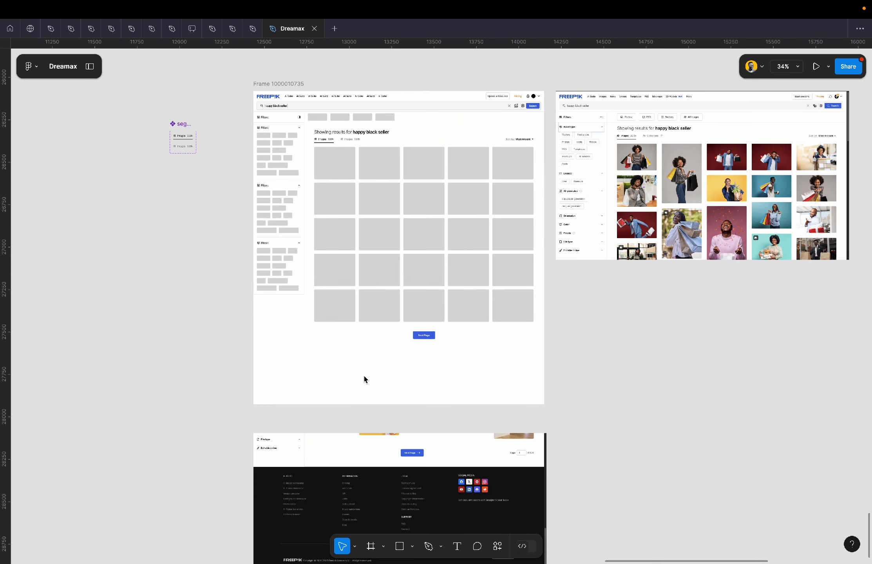
scroll(364, 379, "down", 5)
scroll(364, 379, "up", 5, "ctrl")
key("f")
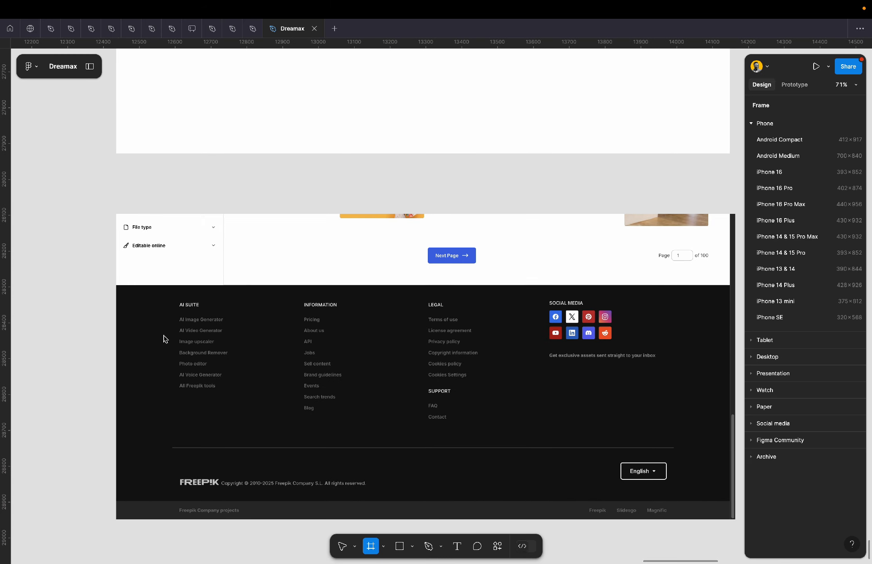
left_click_drag(117, 286, 459, 523)
scroll(459, 523, "down", 6, "ctrl")
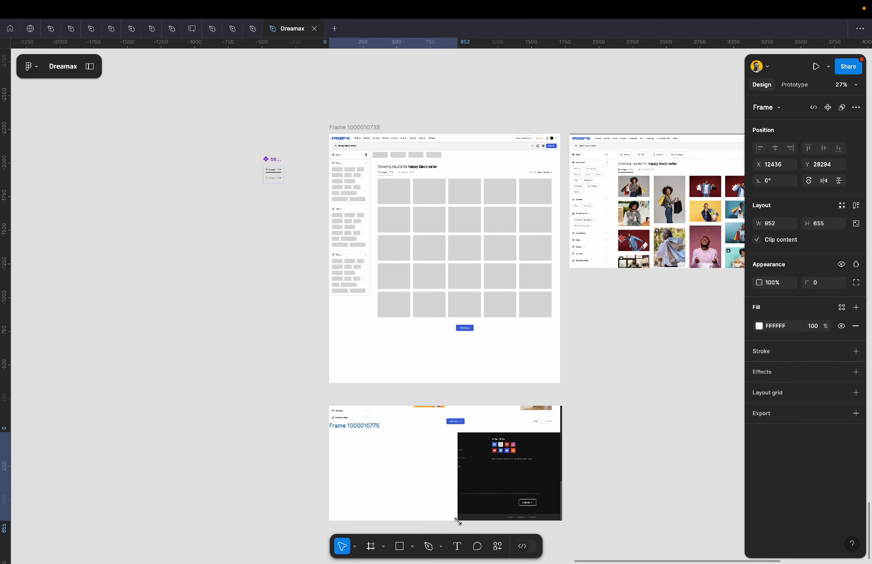
Move the new footer frame into the recreated page frame and align it to the page's lower edge.
key("Escape")
key("ctrl+v")
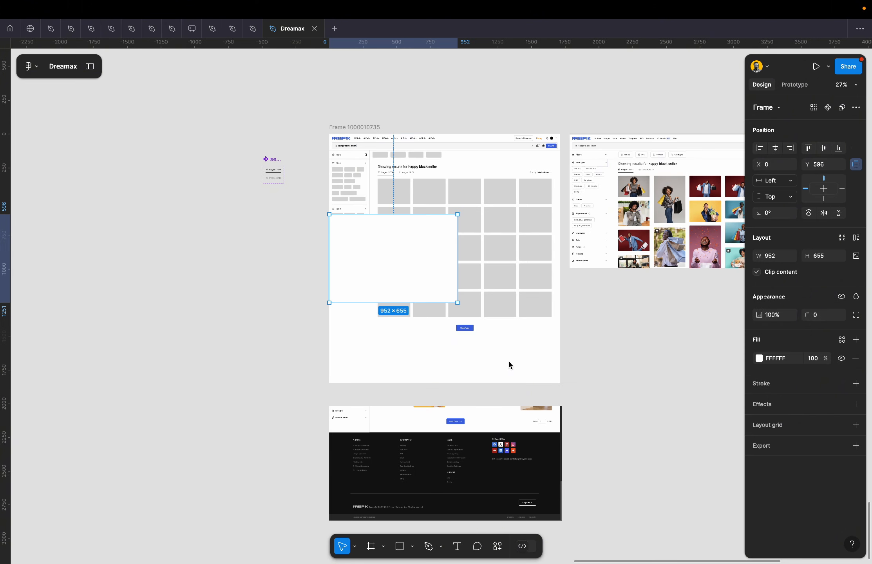
left_click(839, 148)
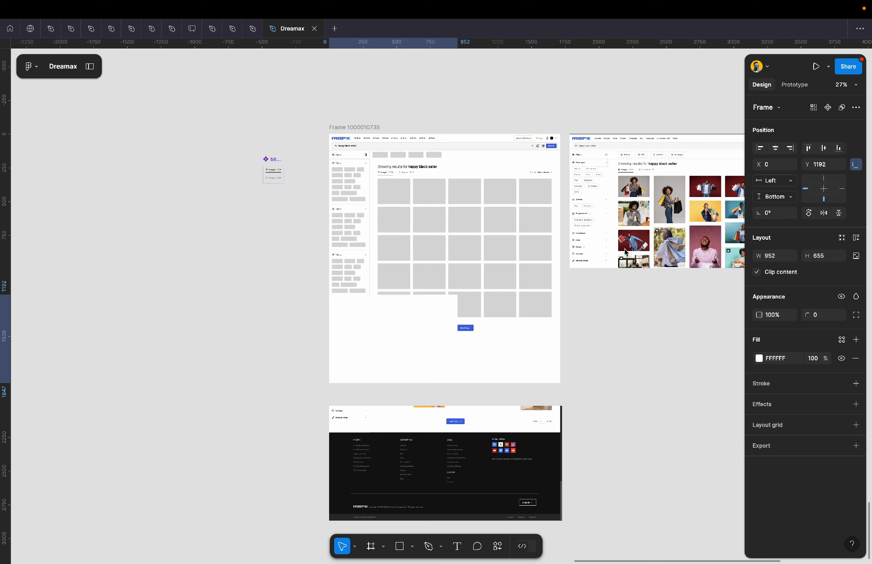
Fill the footer frame with 121212 sampled from the reference footer and move it directly below the results body.
key("i")
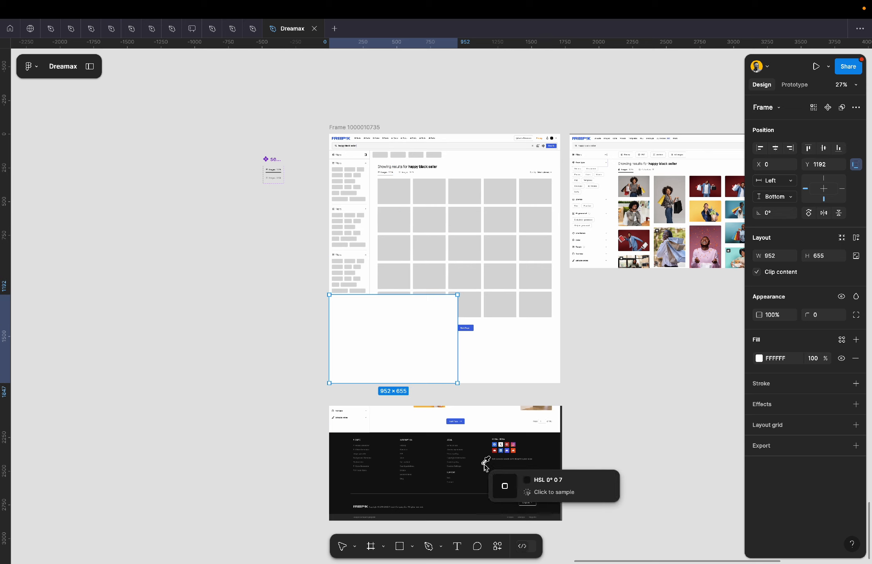
left_click(482, 459)
left_click_drag(439, 316, 439, 360)
key("Escape")
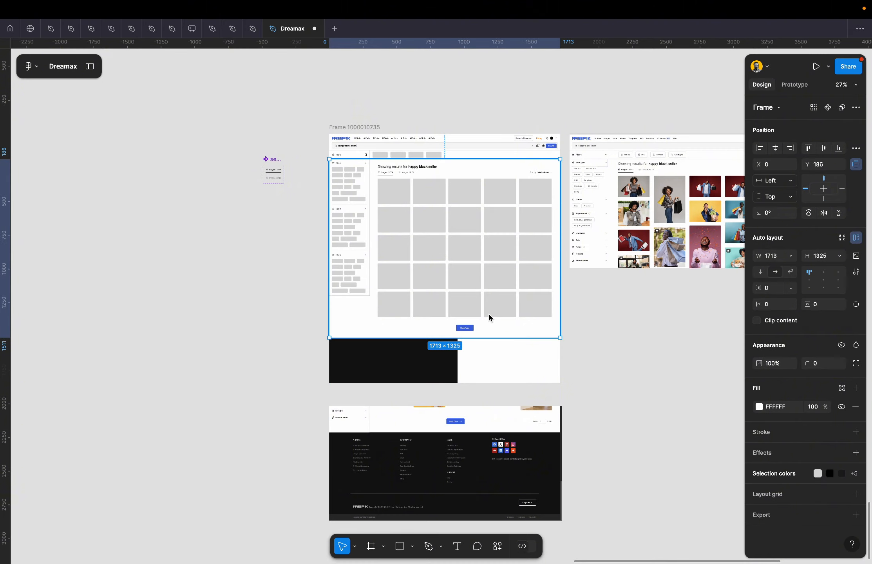
Examine the dark footer's placement beneath the results body and the nested frames of the image grid.
scroll(490, 313, "up", 5)
left_click(345, 446)
scroll(345, 446, "down", 5)
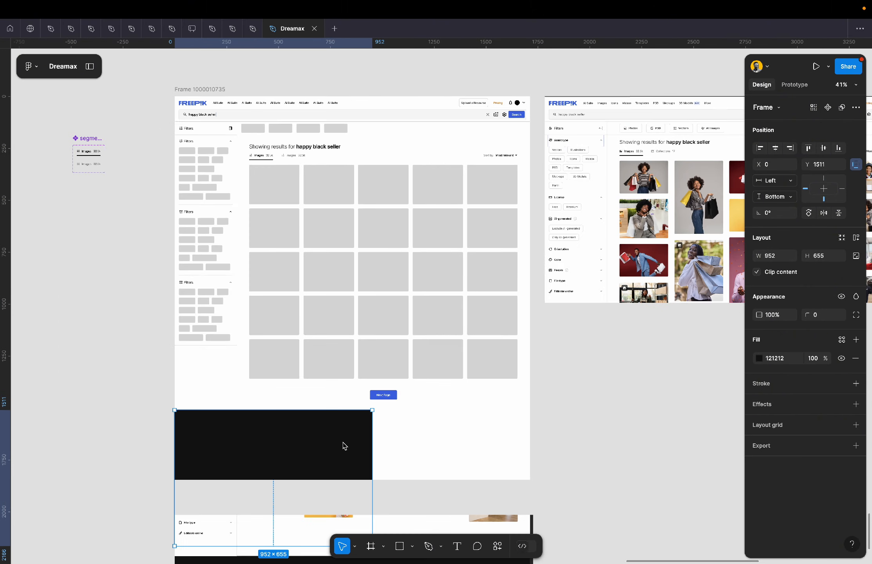
scroll(359, 312, "up", 3)
scroll(392, 298, "down", 4)
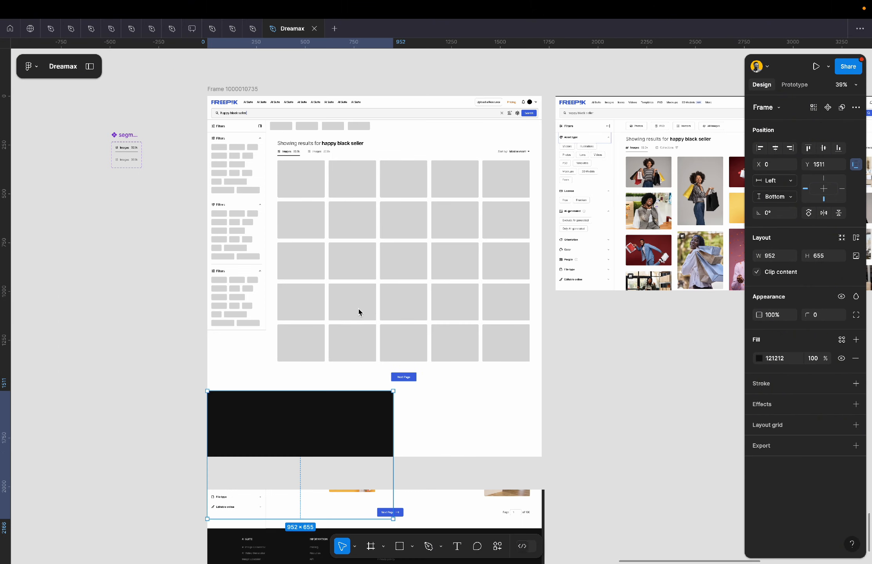
scroll(366, 340, "up", 3)
left_click(294, 351)
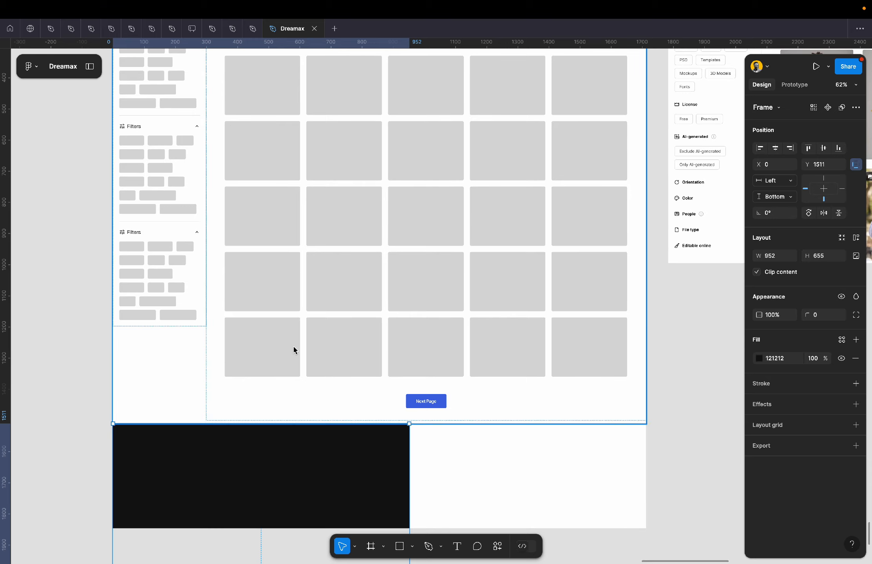
left_click(295, 350)
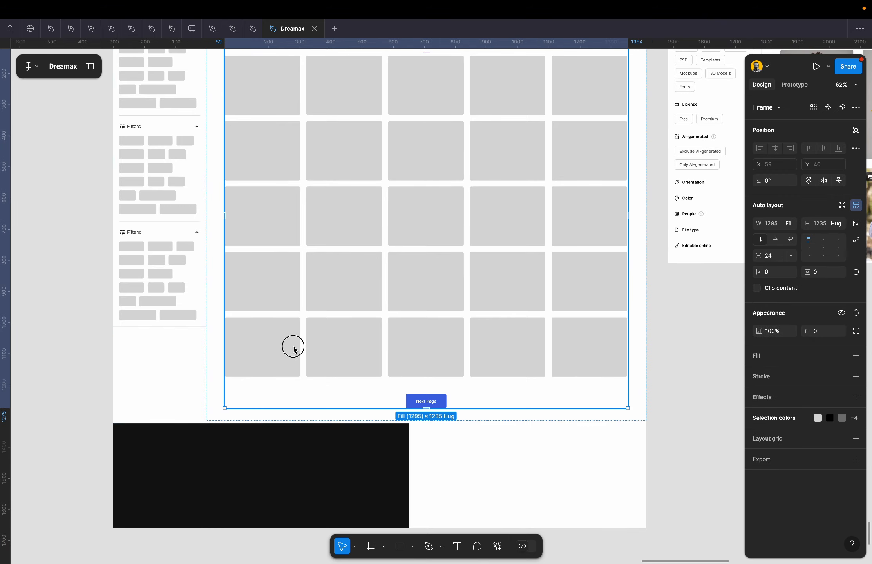
scroll(295, 350, "down", 2)
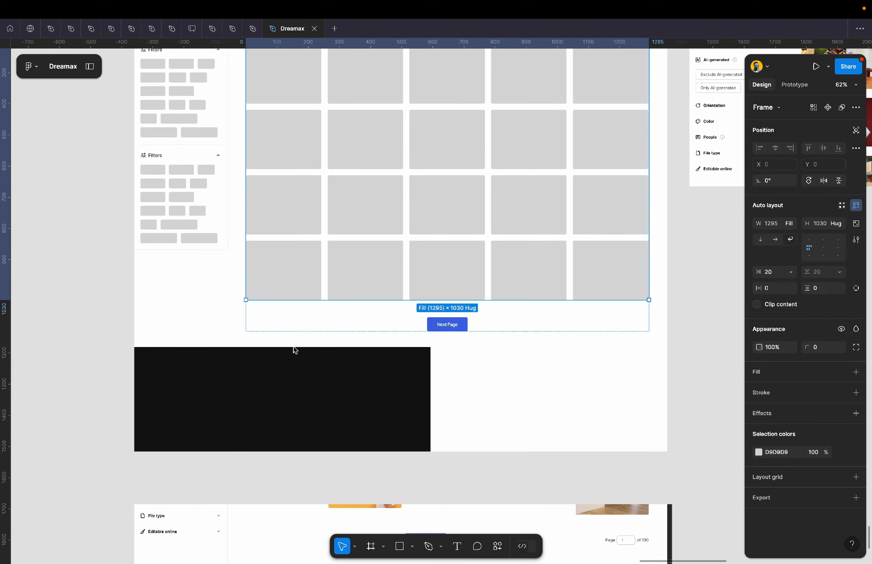
Wrap the results body and the dark footer together in an auto layout frame.
left_click(551, 389)
left_click(356, 264)
left_click(374, 408, "shift")
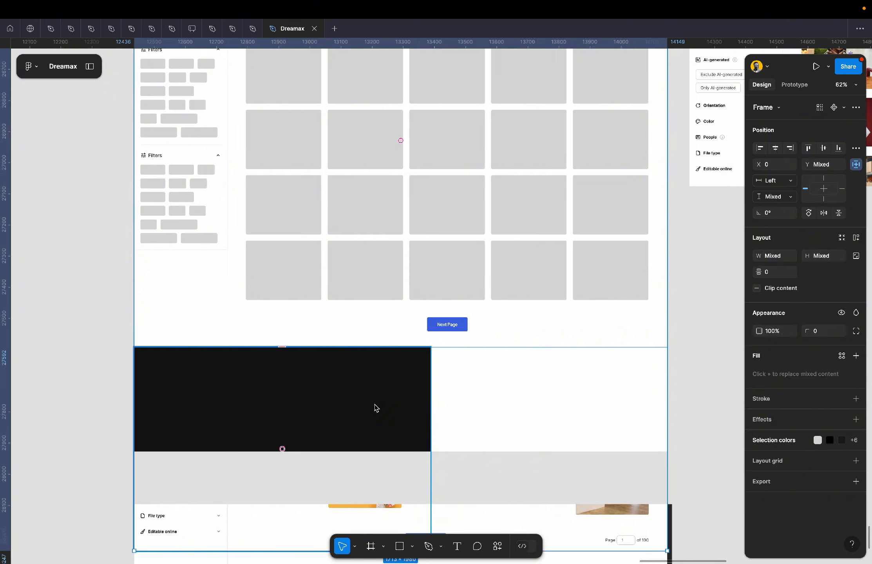
key("shift+a")
Set the dark footer's width to Fill container.
left_click(400, 397)
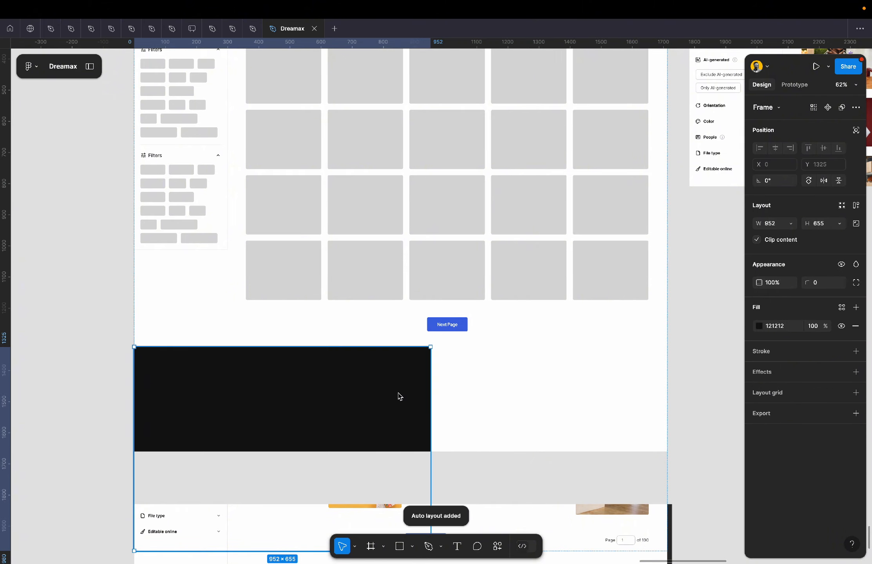
left_click(790, 224)
left_click(790, 236)
left_click(701, 328)
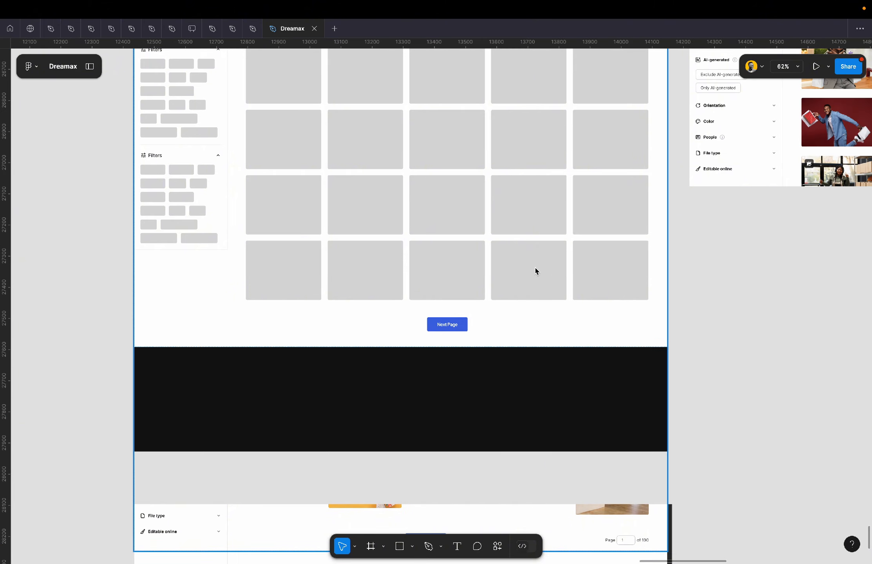
Duplicate the last row of five image placeholders twice to add two rows to the grid.
left_click(518, 270)
left_click(438, 277, "shift")
left_click(361, 277, "shift")
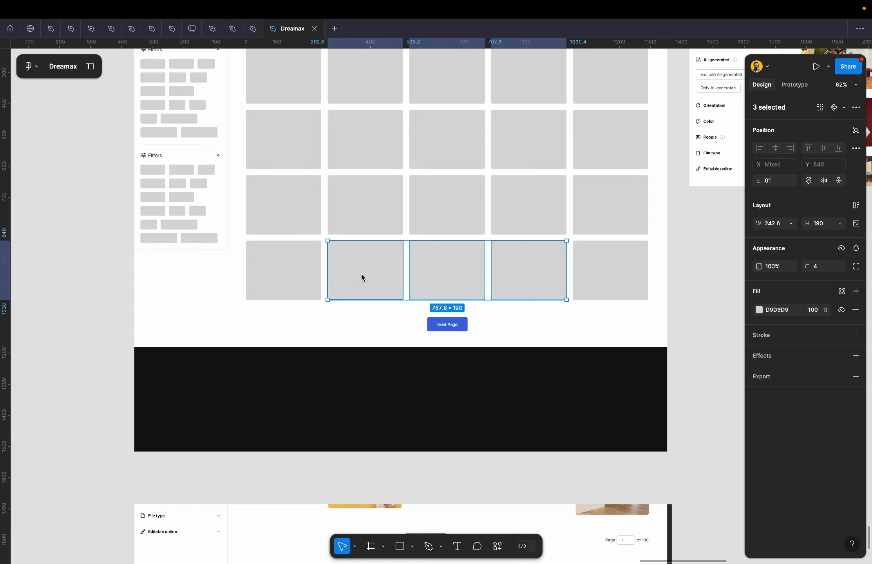
left_click(298, 274, "shift")
left_click(610, 273, "shift")
key("ctrl+d")
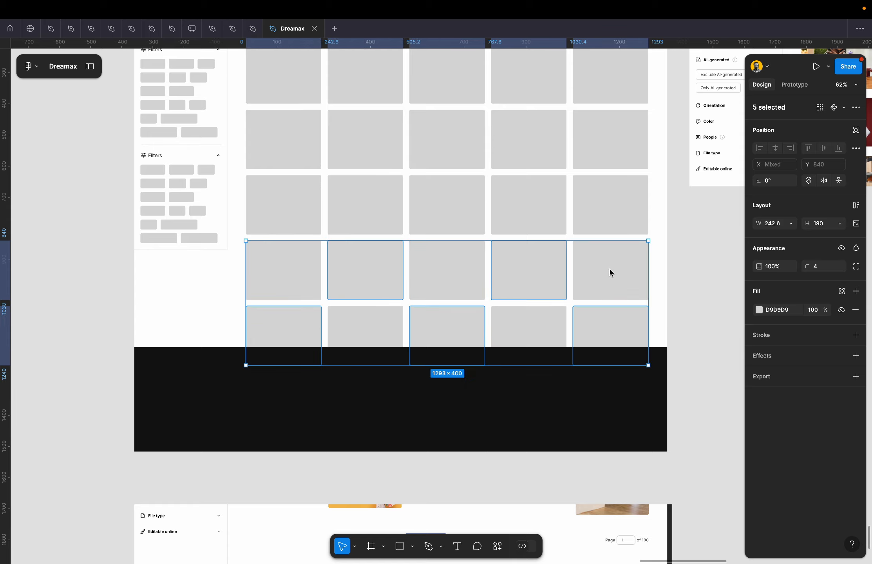
key("ctrl+d")
left_click(723, 340)
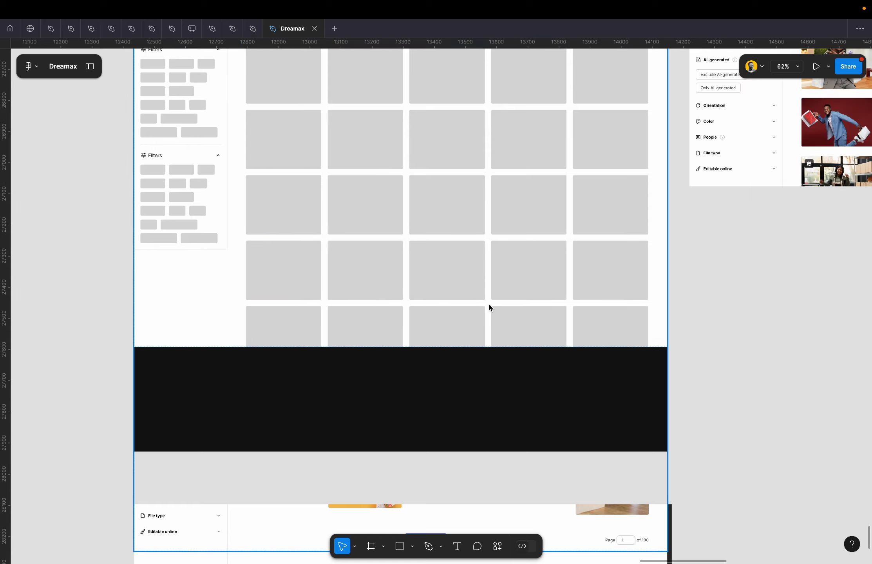
Set the height of the frame holding the sidebar and image grid to Hug contents.
left_click(429, 293)
left_click(429, 294)
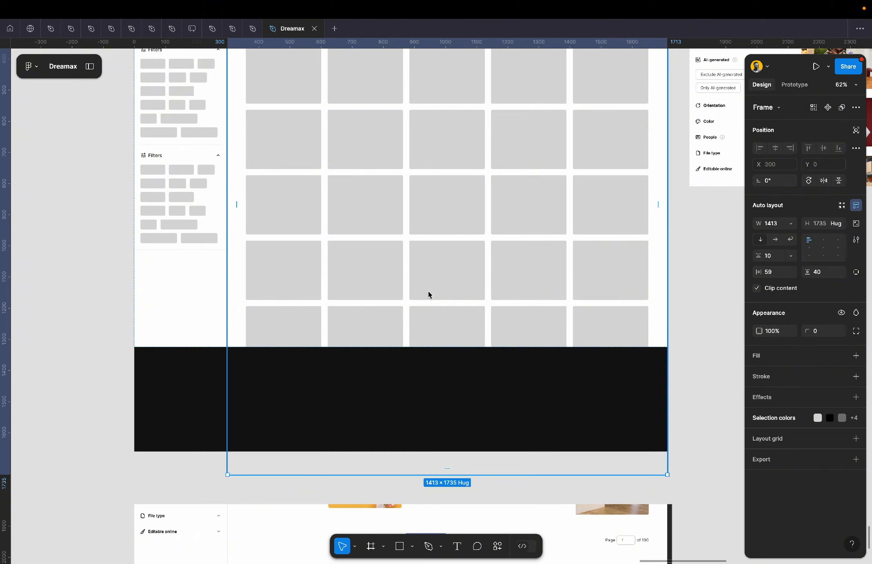
scroll(356, 301, "down", 3)
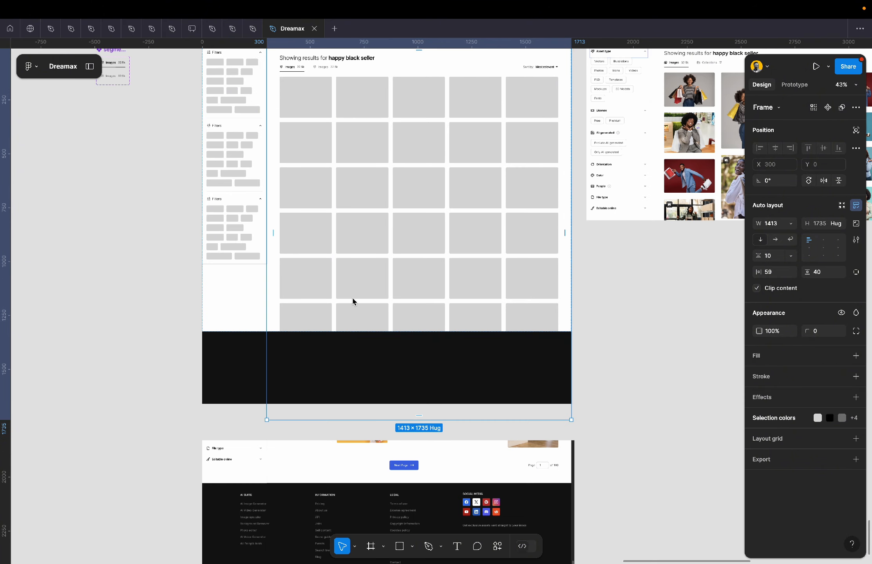
left_click(149, 328)
left_click(281, 303)
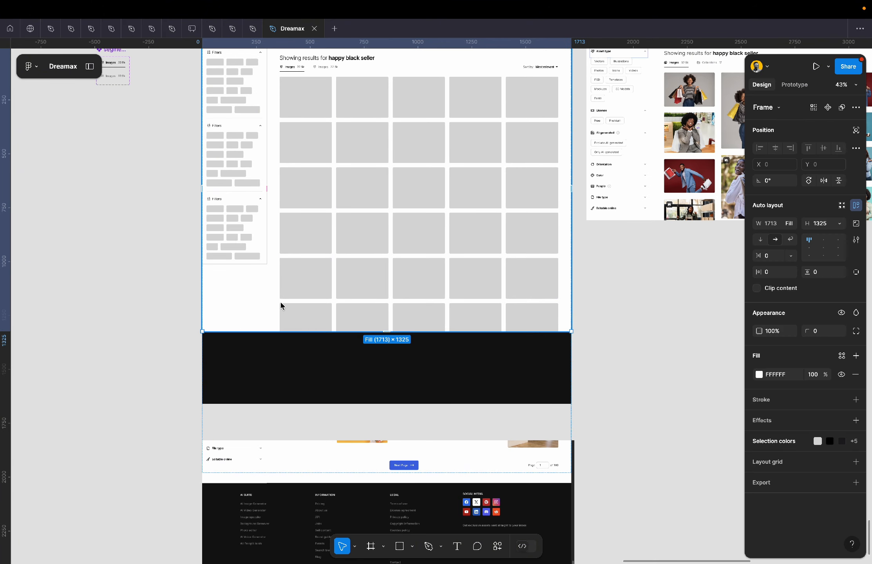
left_click(840, 223)
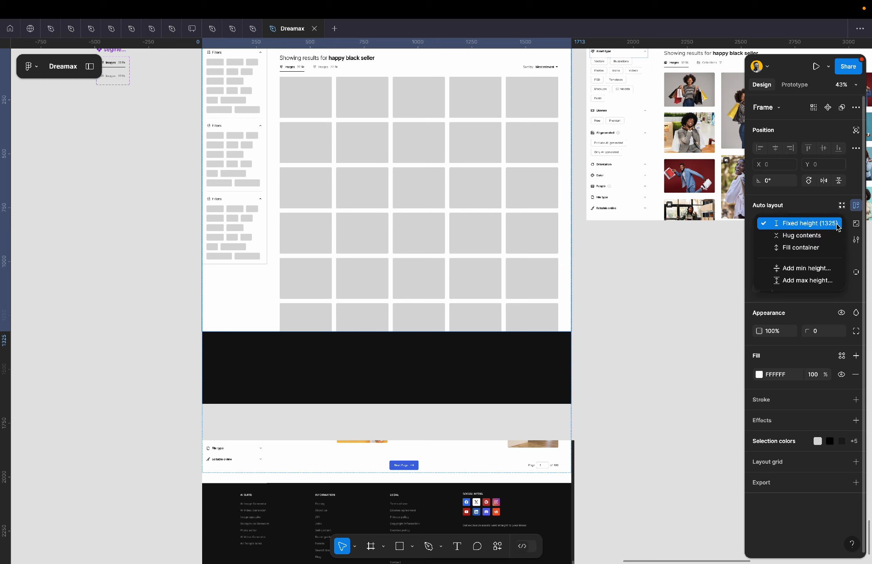
left_click(815, 236)
left_click(607, 345)
Place the reference footer screenshot beneath the reference results screenshot and move both farther right, to X 15088.
scroll(609, 353, "down", 5)
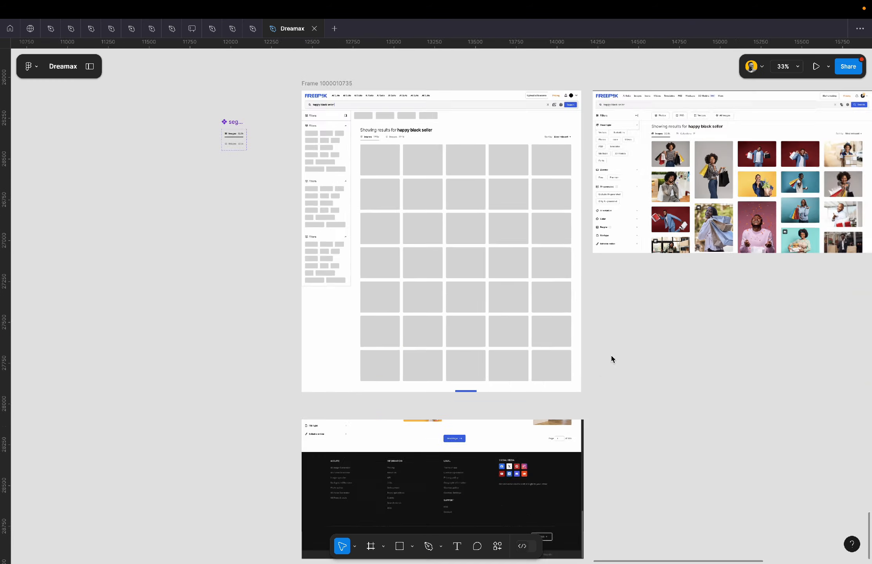
left_click(482, 210)
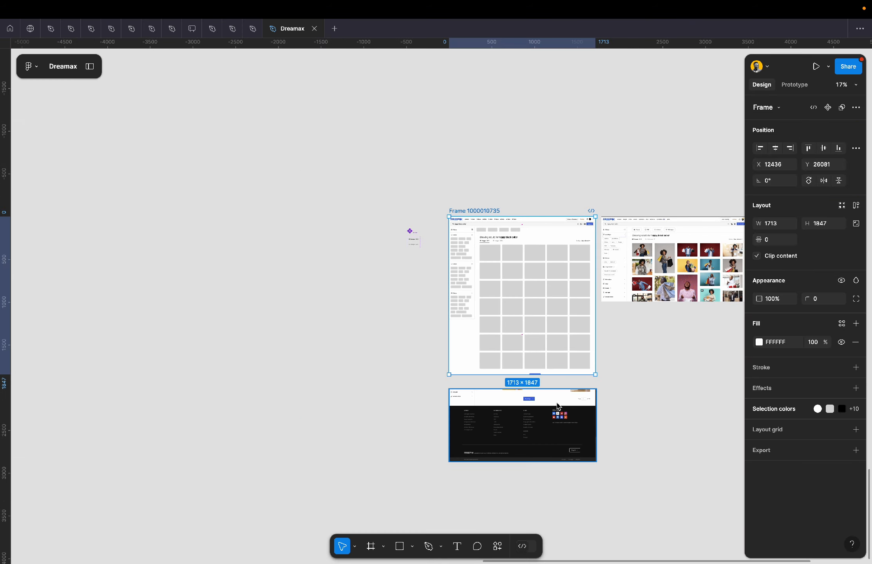
left_click_drag(490, 418, 643, 331)
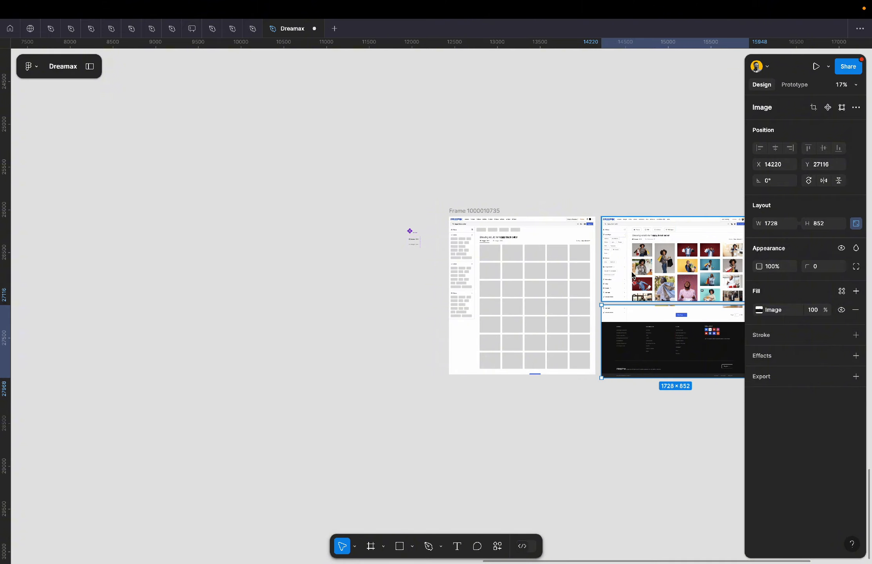
left_click(702, 274, "shift")
Extend the recreated page frame downward to a height of about 2605 so it contains the whole footer.
left_click(478, 210)
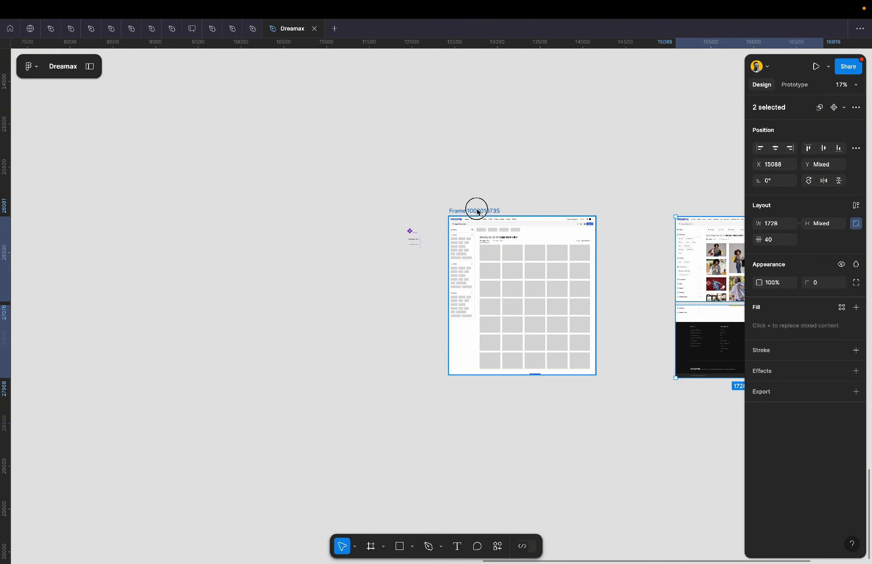
scroll(564, 366, "up", 5)
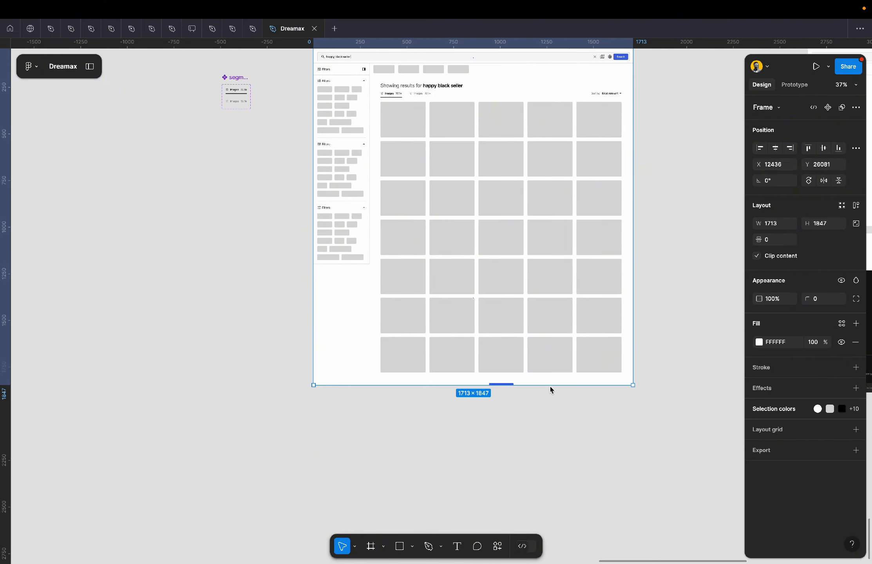
left_click_drag(551, 388, 552, 529)
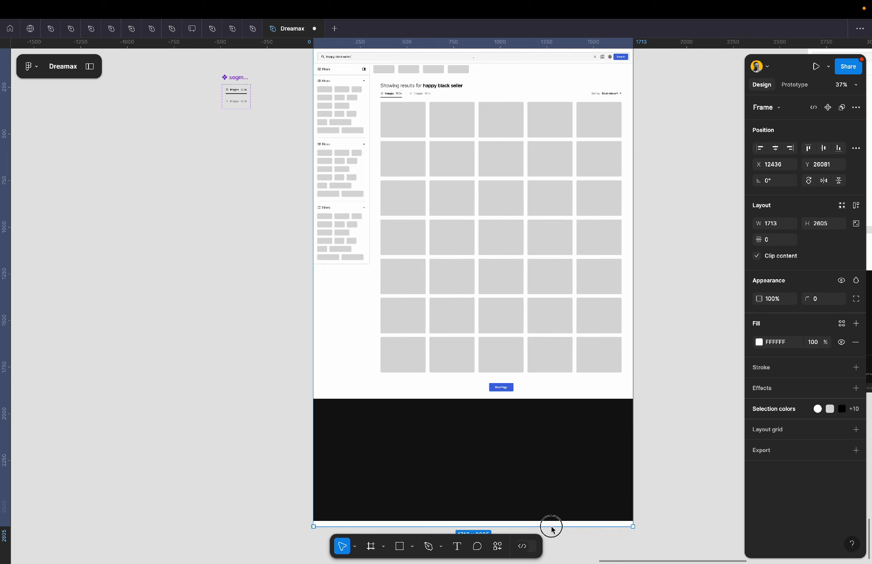
scroll(553, 528, "up", 3)
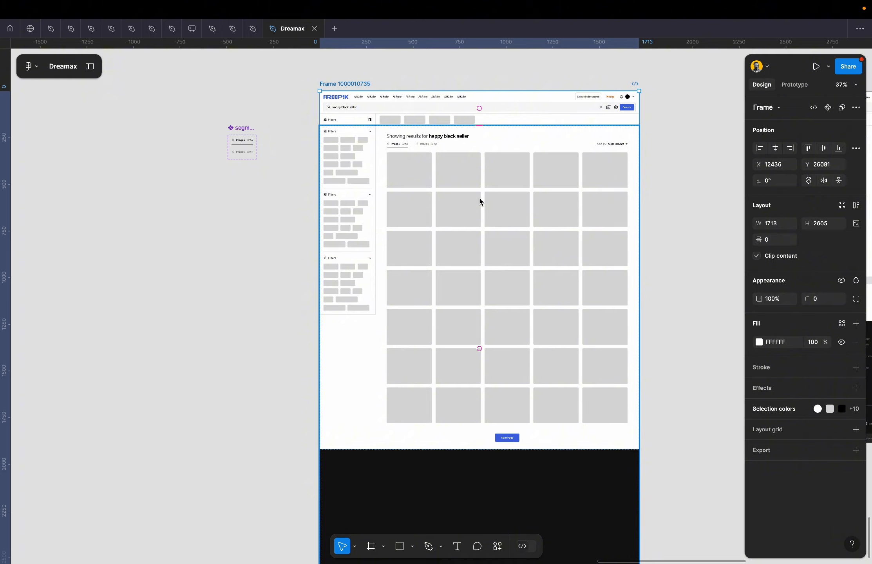
Add vertical auto layout to the recreated page frame holding the header, results content and dark footer.
scroll(430, 165, "down", 2)
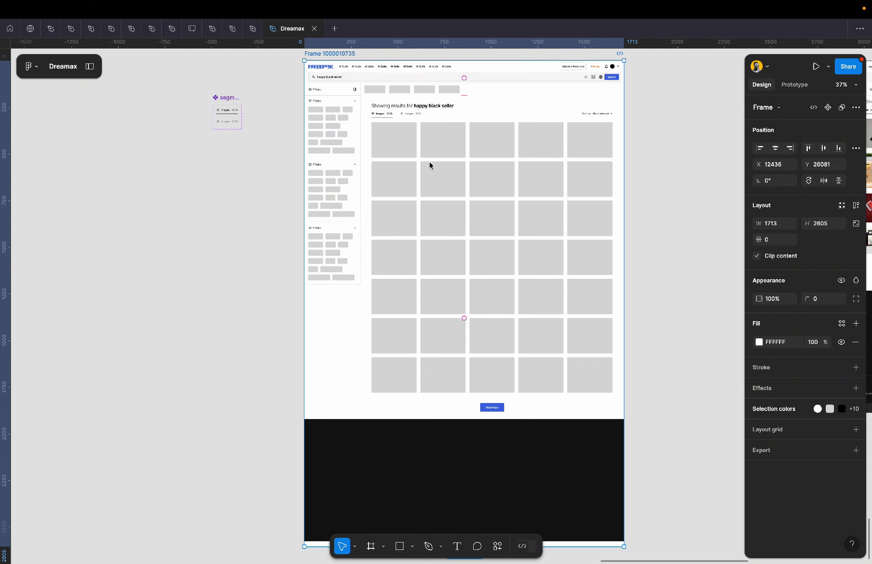
scroll(430, 165, "up", 2)
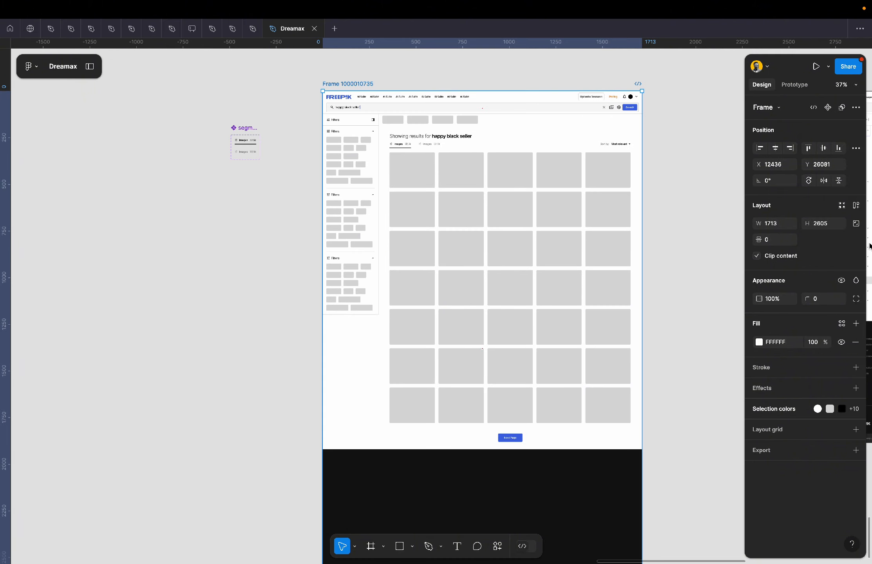
left_click(856, 205)
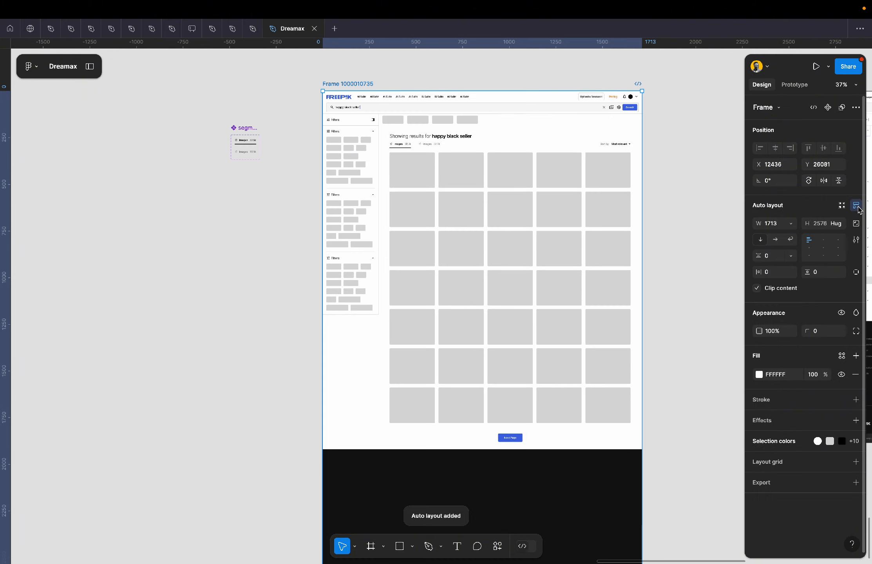
left_click(524, 292)
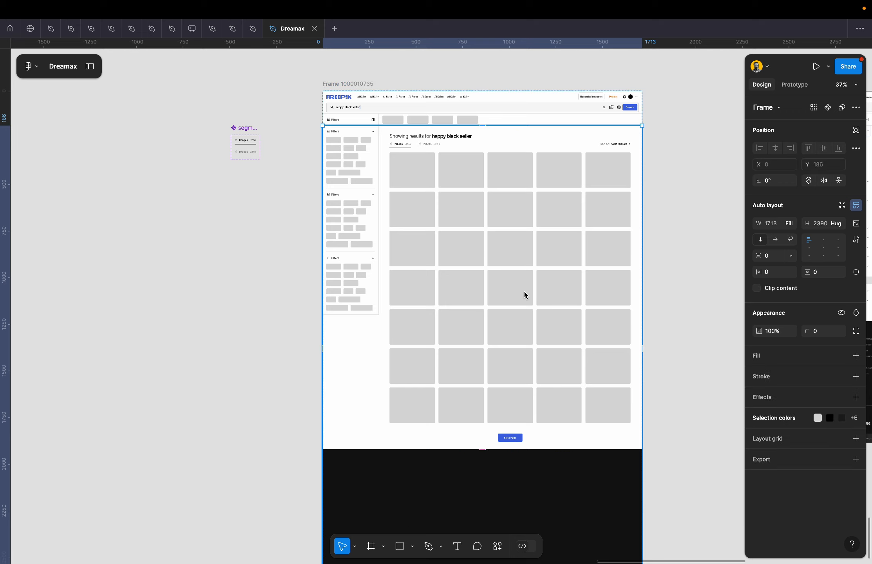
Rename the recreated page frame to "freepik".
left_click(362, 83)
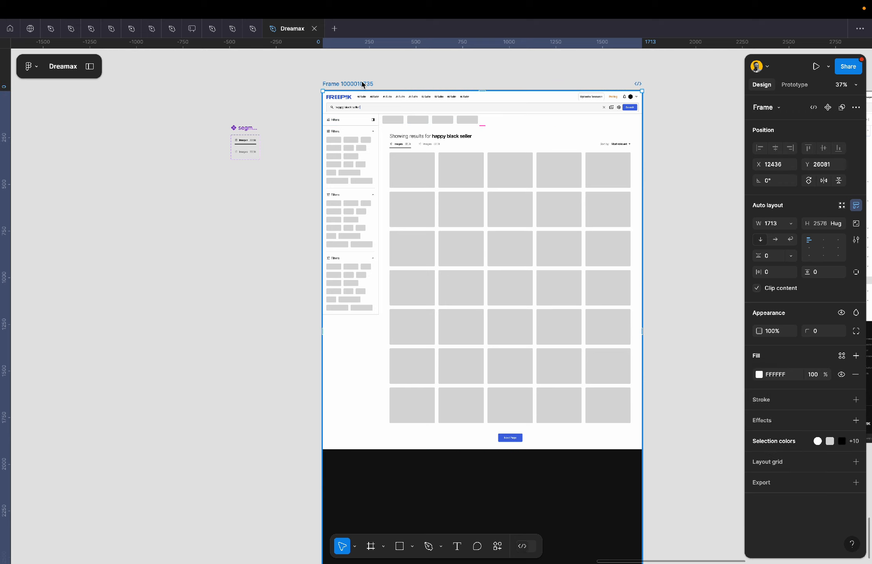
double_click(361, 83)
type("freepik")
key("Return")
scroll(425, 119, "up", 5)
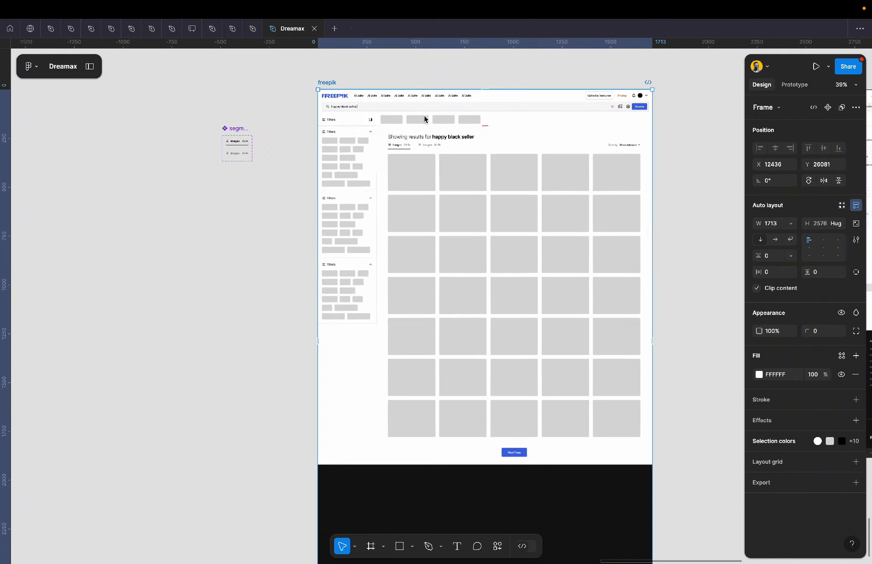